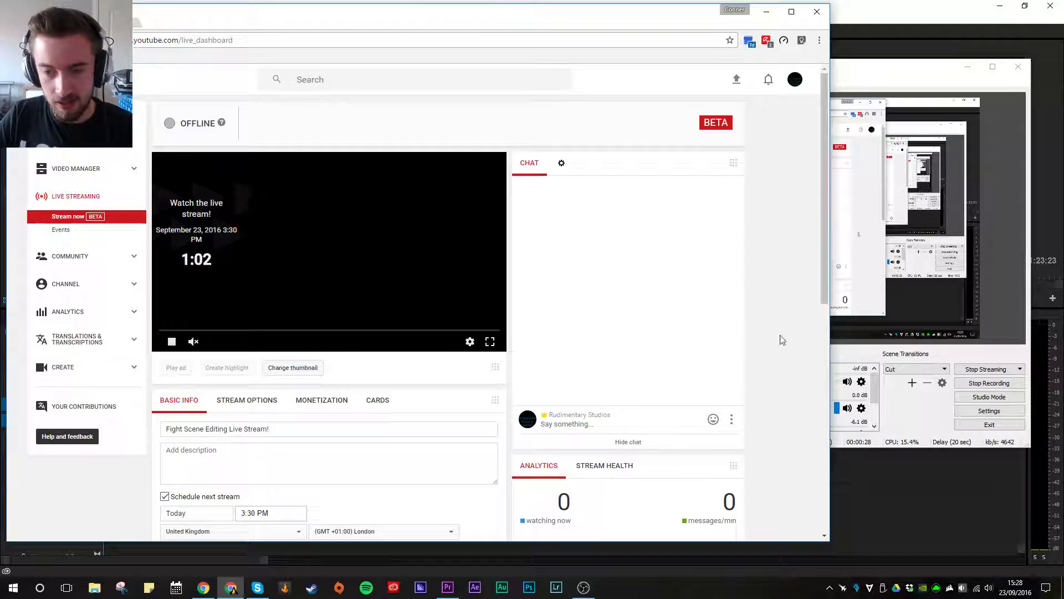
Step: Check the stream's start-up in OBS and on the YouTube live dashboard, and switch to Premiere Pro
left_click(1018, 372)
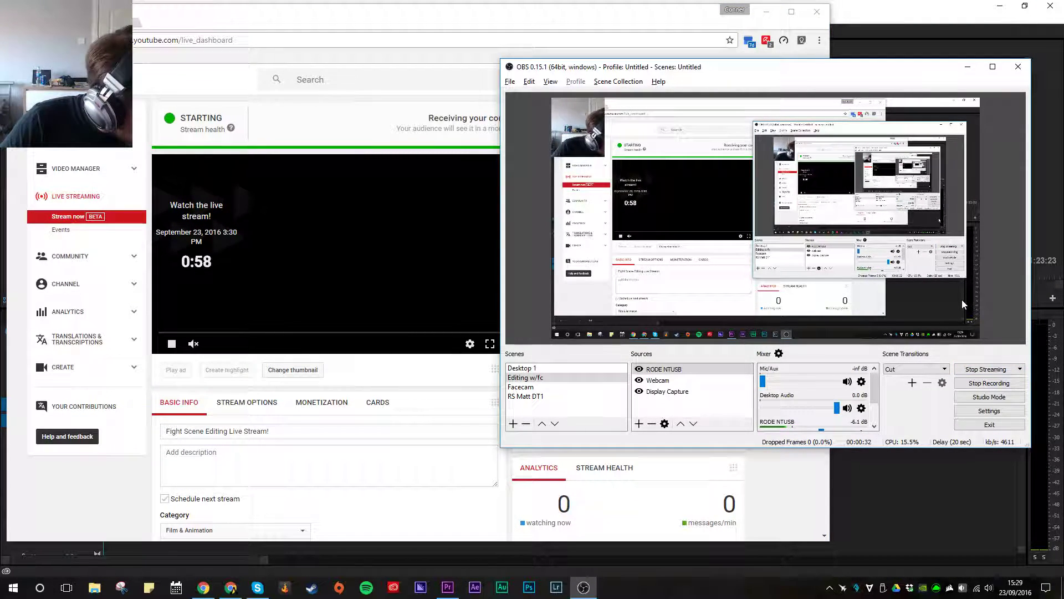
left_click(424, 377)
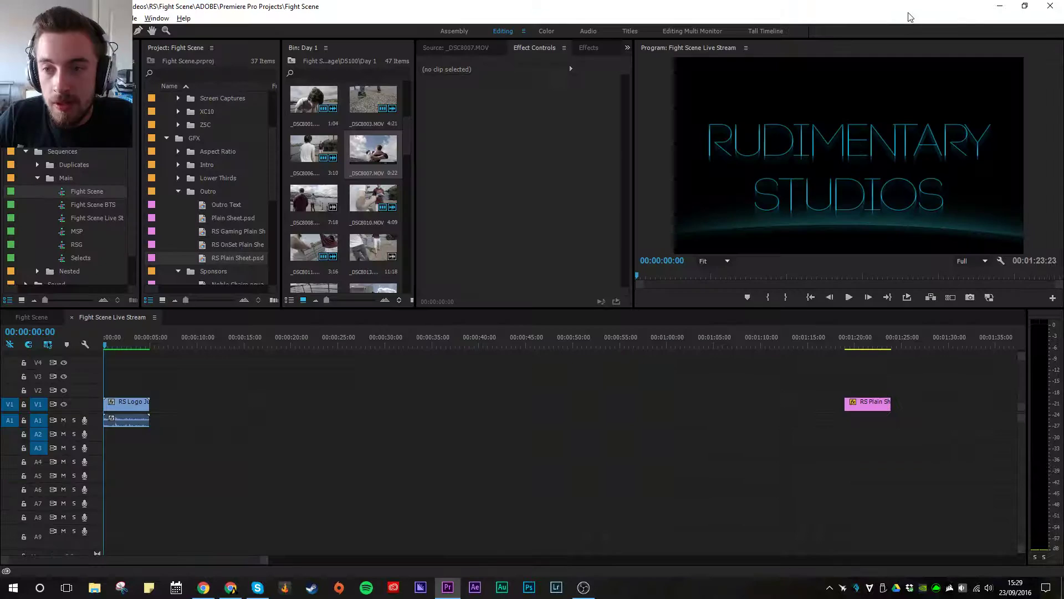
left_click(909, 16)
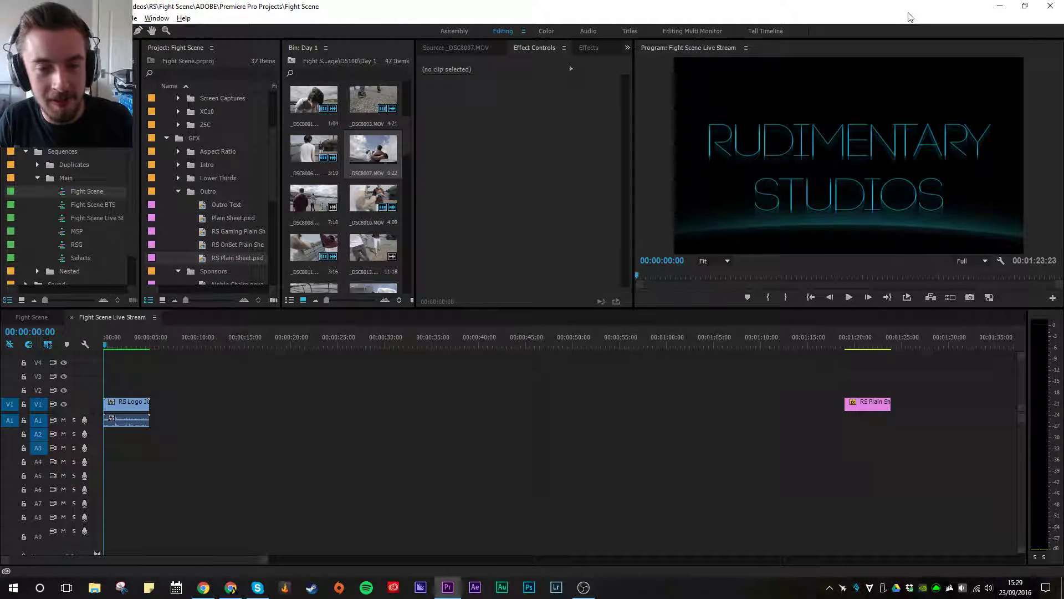
Step: Switch to the YouTube live dashboard, set the stream preview's quality to 1080p60, and return to Premiere Pro
key("alt+Tab")
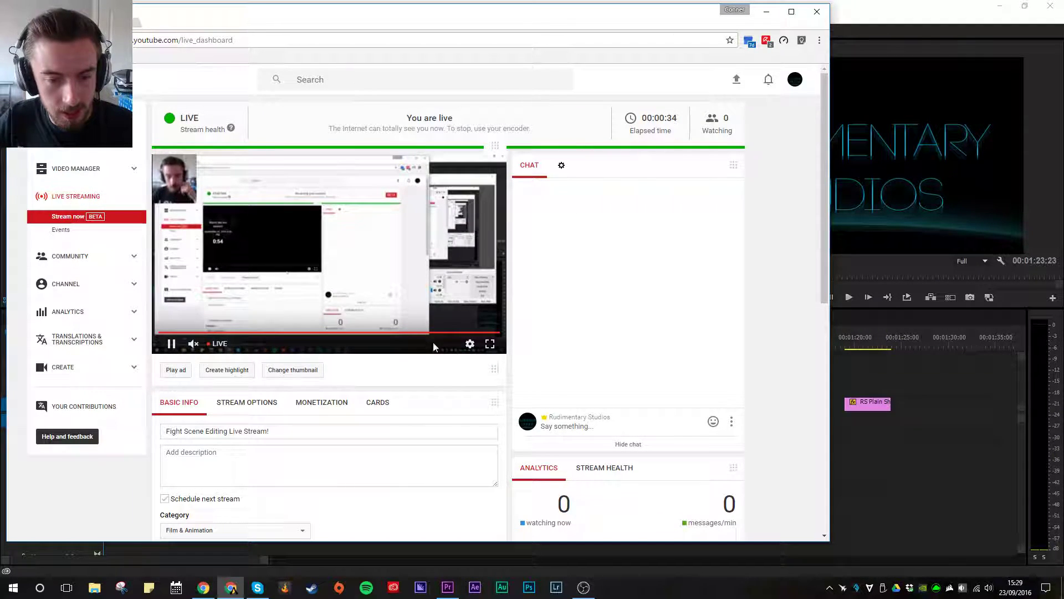
left_click(469, 343)
left_click(468, 312)
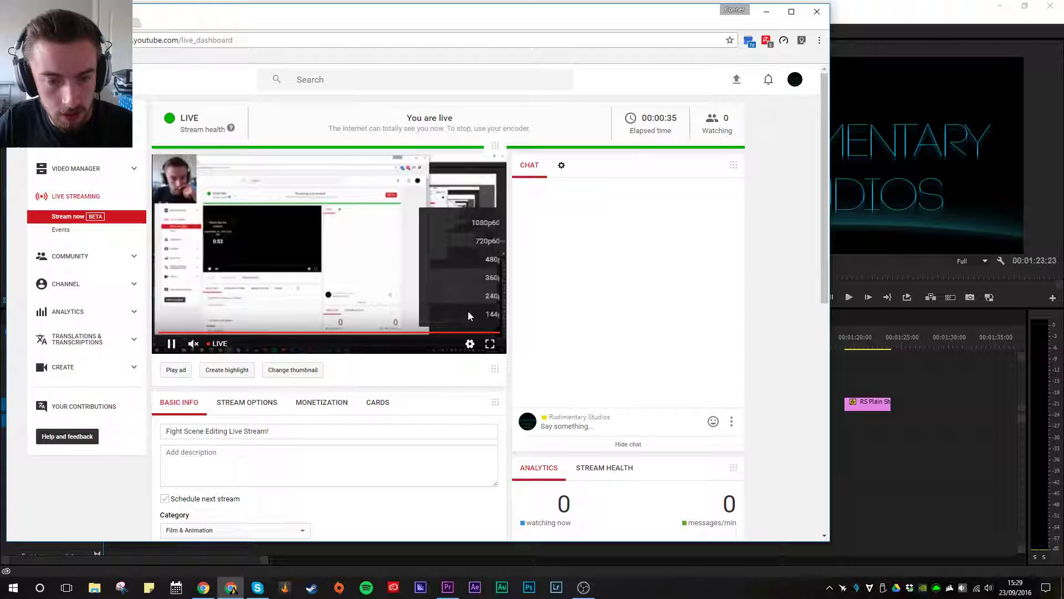
left_click(487, 219)
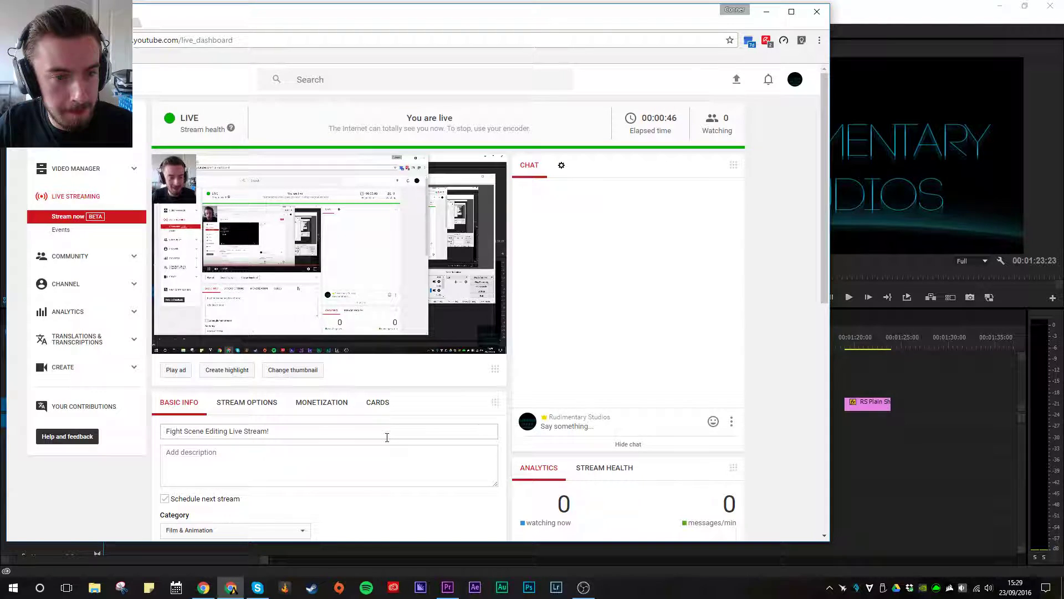
left_click(898, 495)
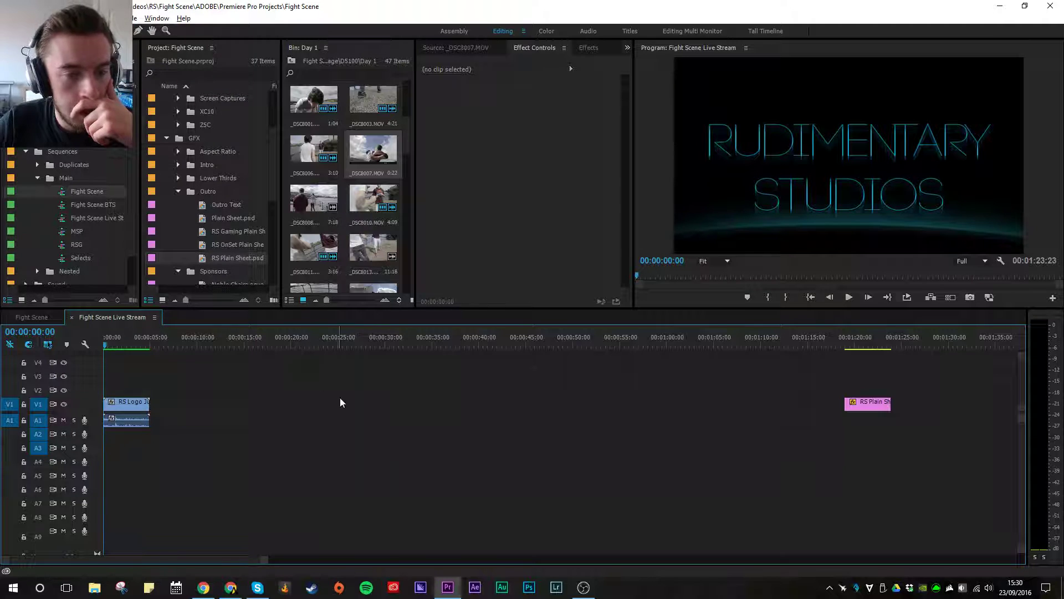
Step: Delete all empty video and audio tracks from the Fight Scene Live Stream sequence and increase the Audio 1 track's height
left_click(355, 408)
left_click(343, 367)
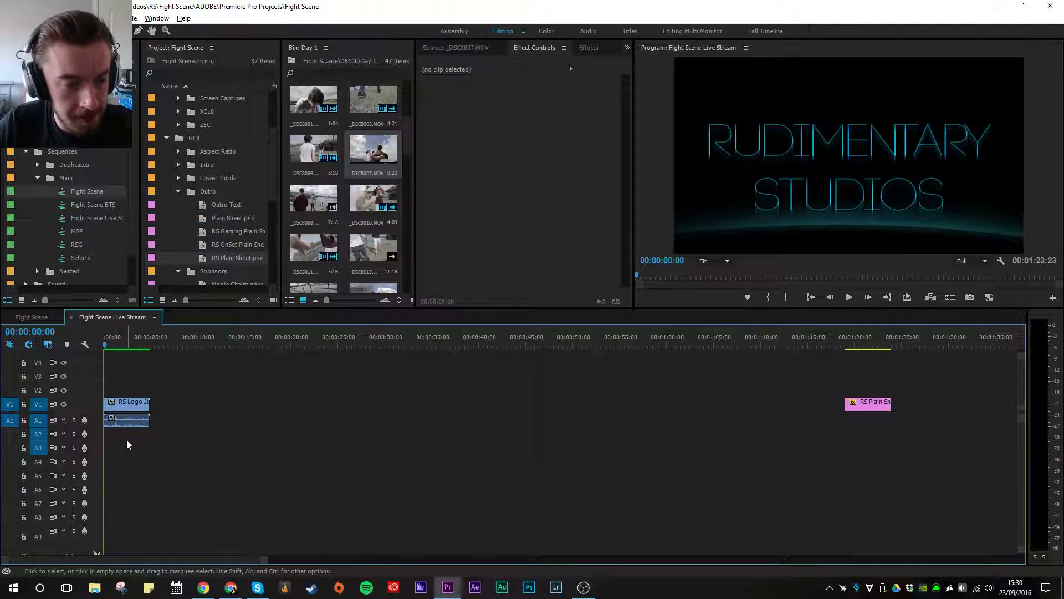
right_click(92, 444)
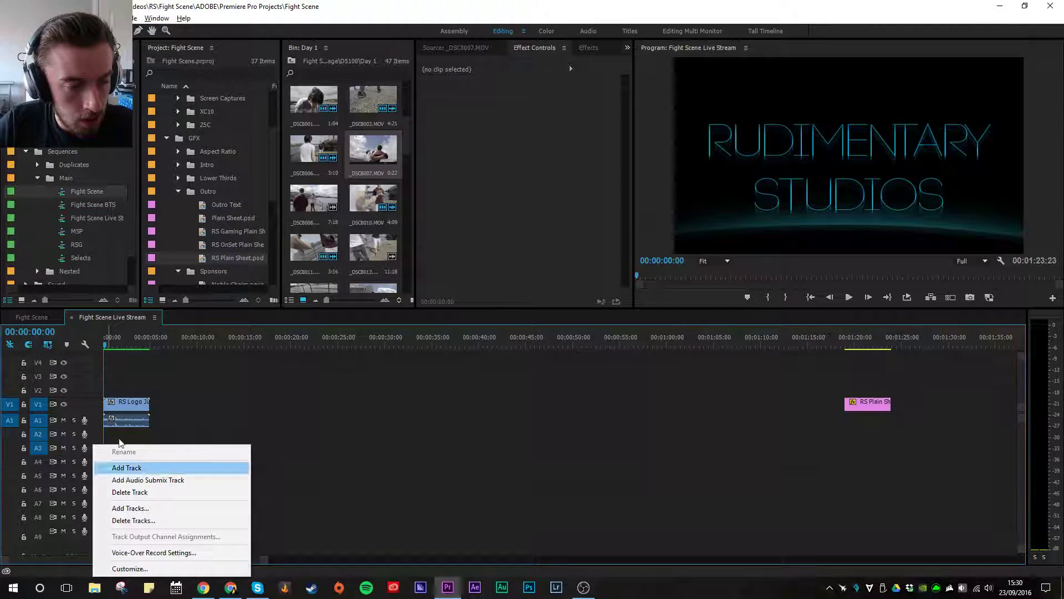
left_click(144, 514)
left_click(459, 240)
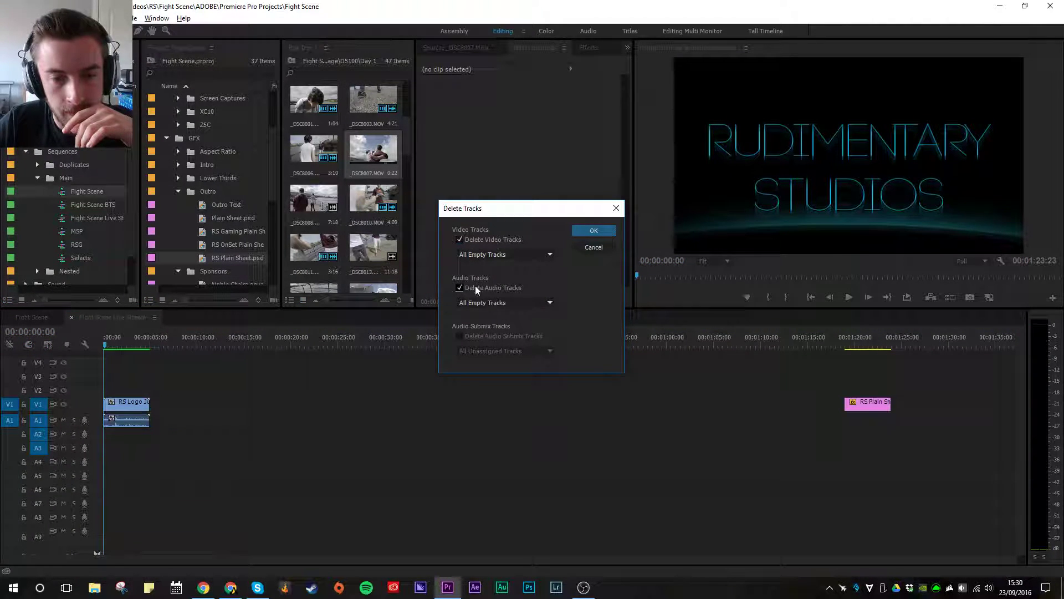
left_click(602, 234)
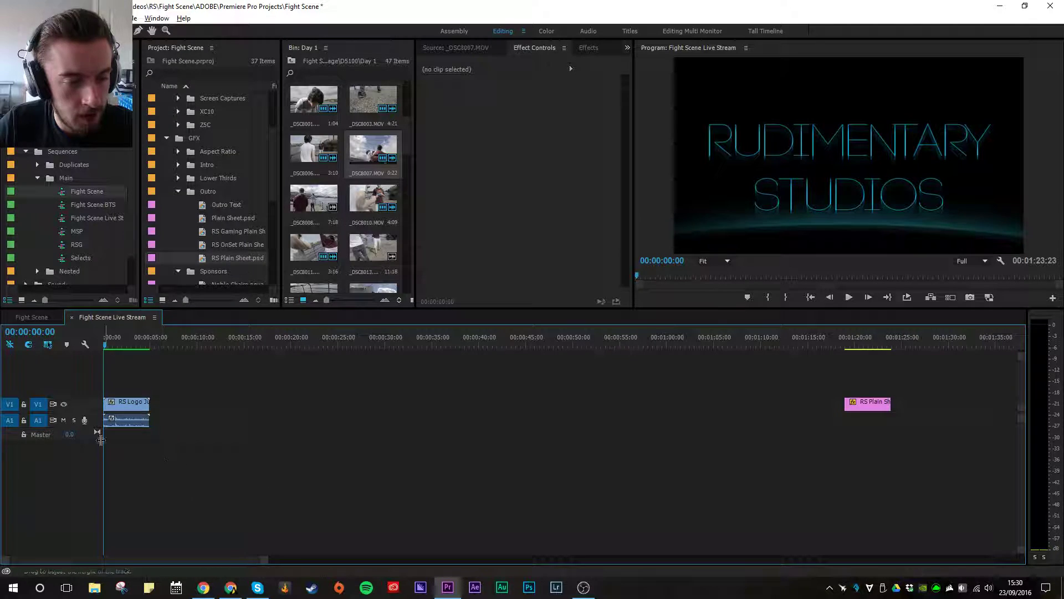
left_click_drag(47, 427, 47, 450)
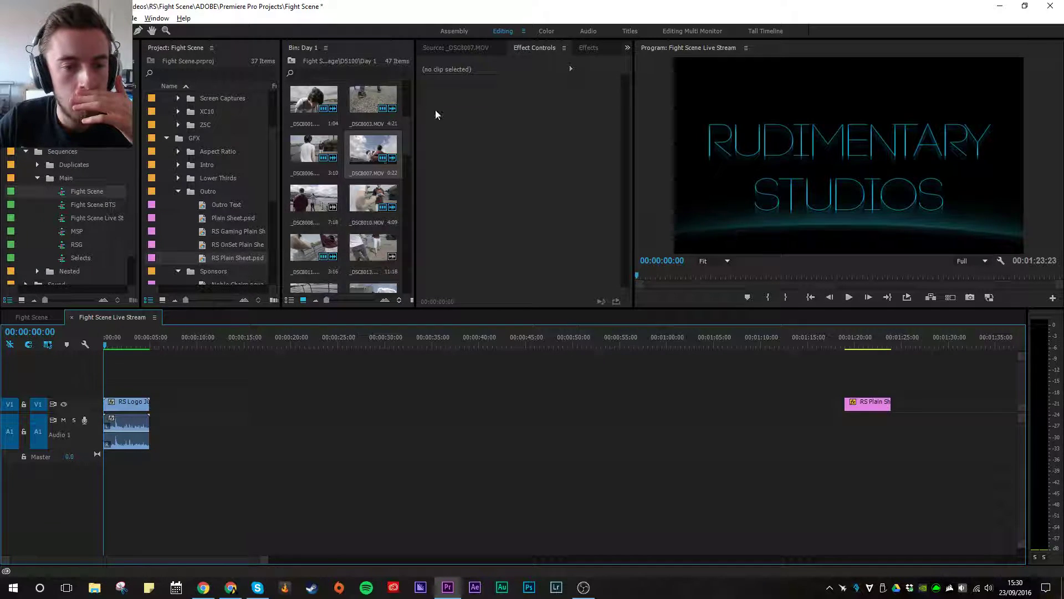
Step: Look through the clip thumbnails in the Day 1 bin, enlarging the bin to fill the window
scroll(365, 219, "up", 3)
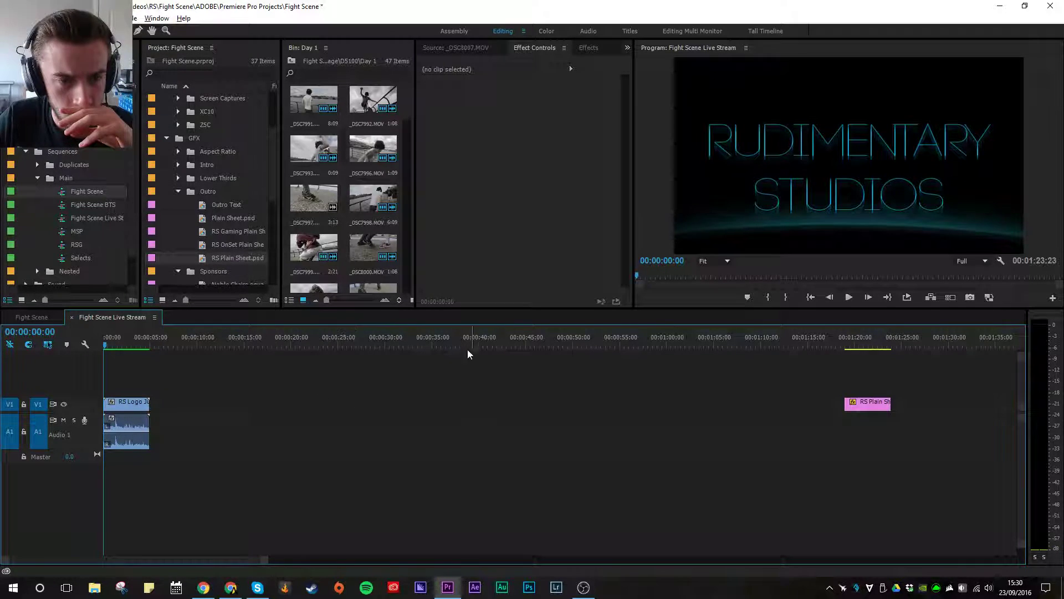
scroll(222, 188, "up", 2)
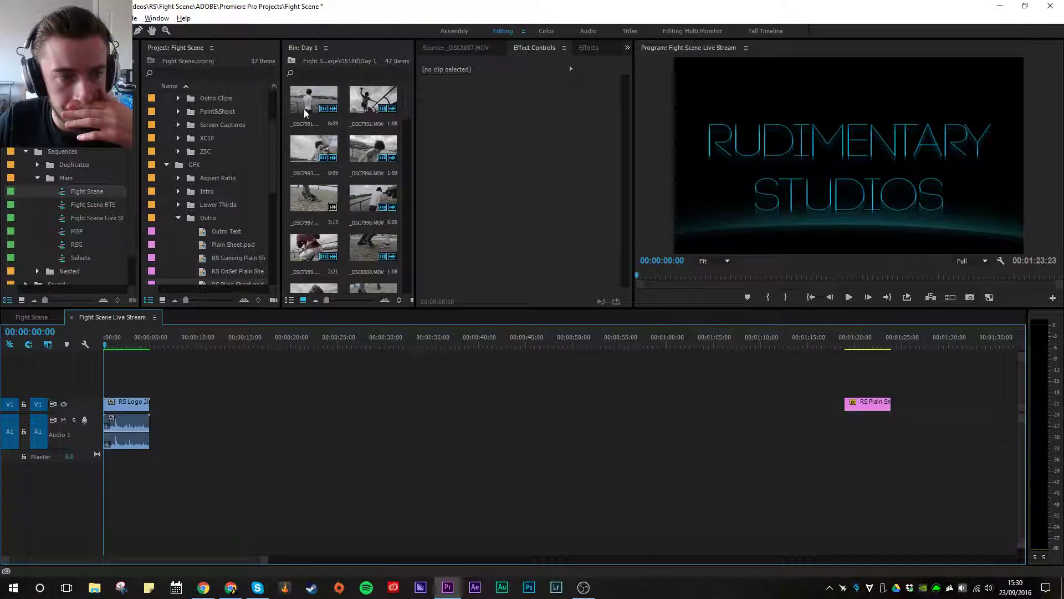
left_click(414, 178)
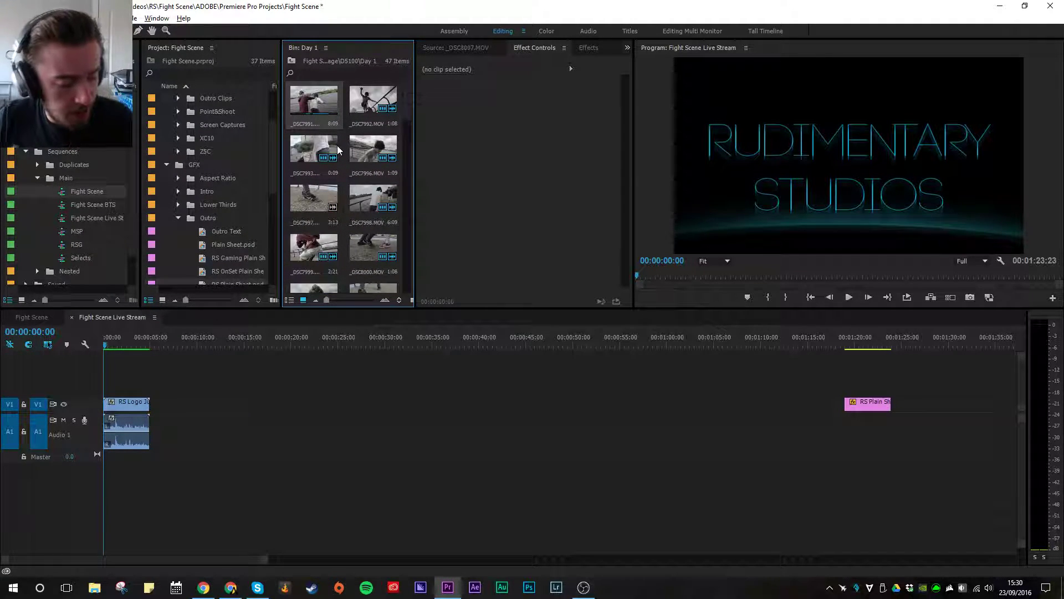
key("grave")
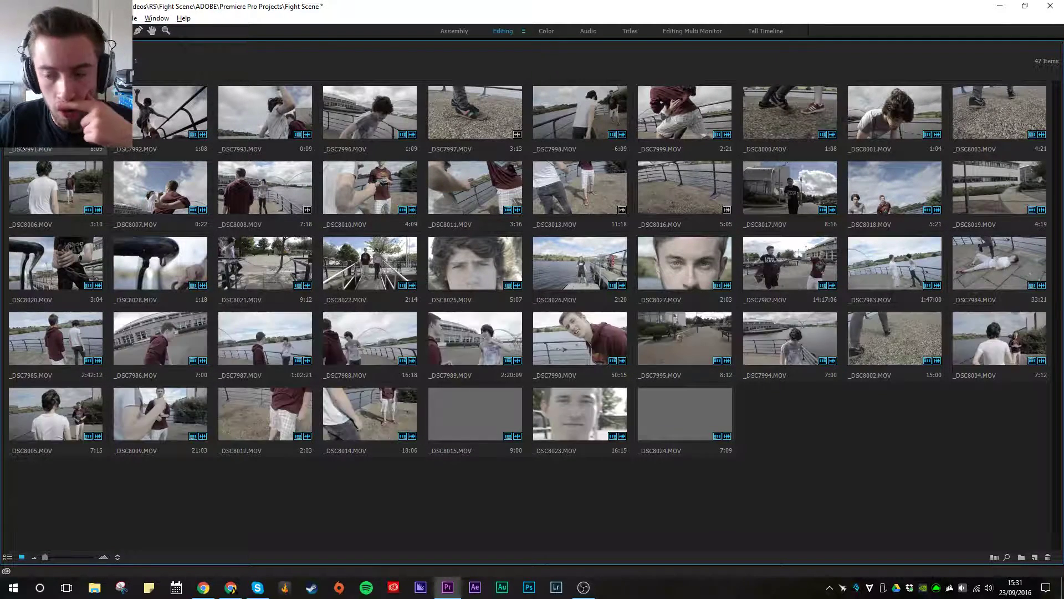
key("grave")
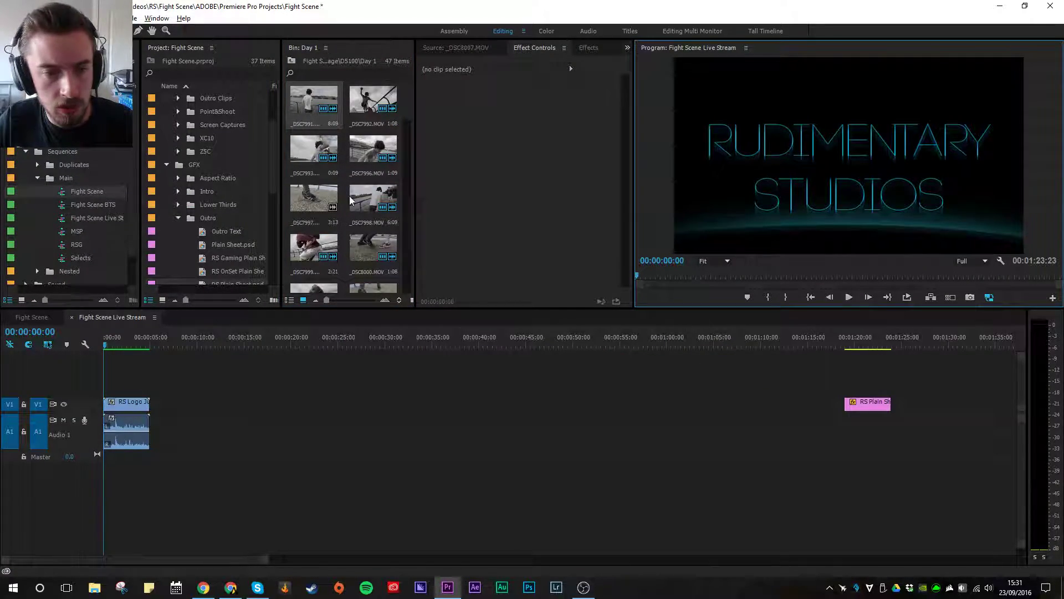
key("grave")
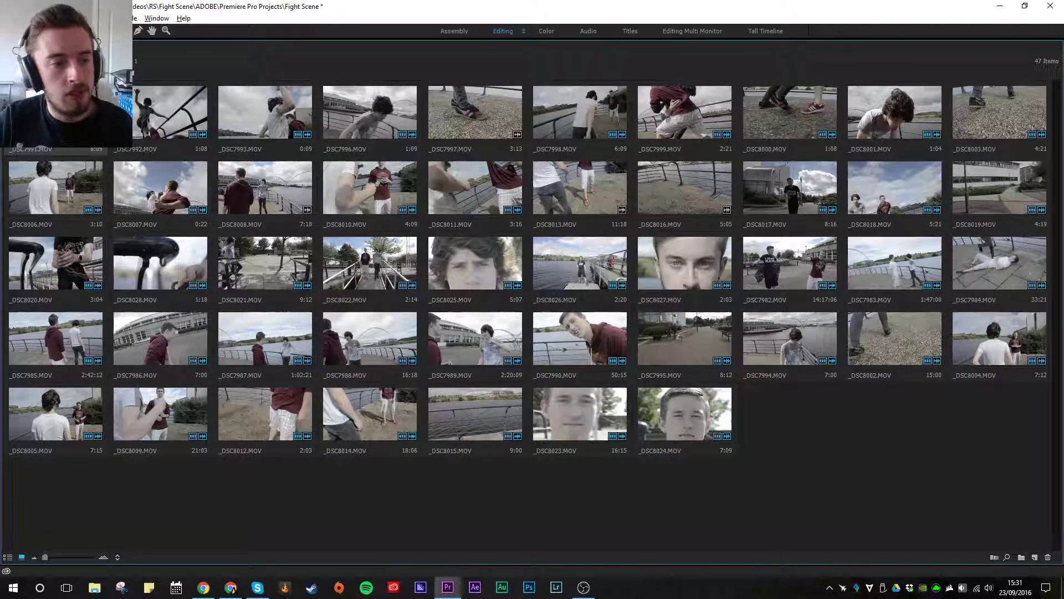
key("grave")
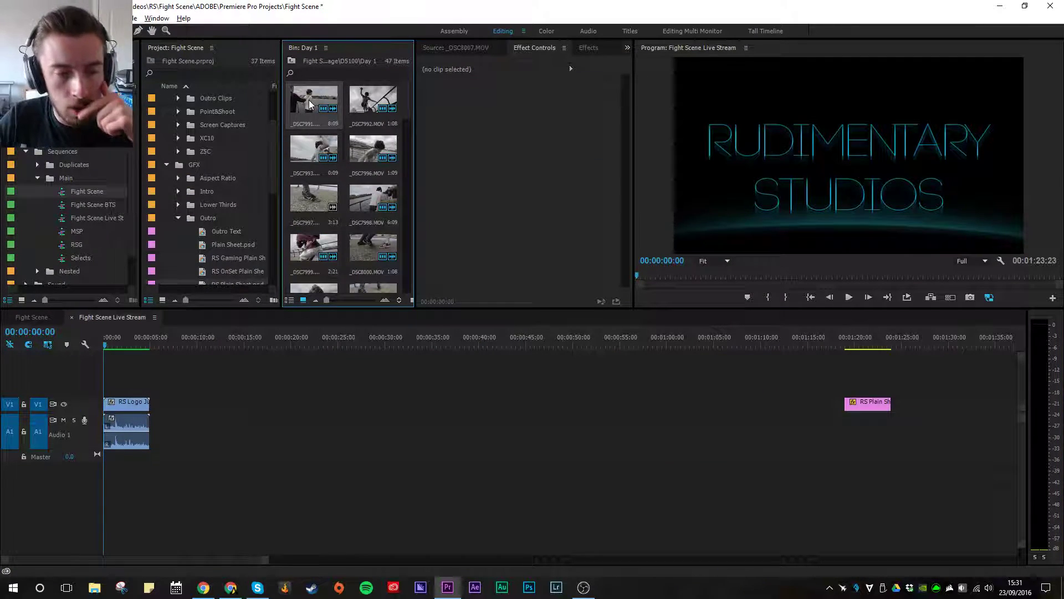
Step: Open the clip _DSC7991.MOV in the Source monitor and scrub to about 00:00:10:10
double_click(310, 106)
left_click_drag(505, 278, 551, 276)
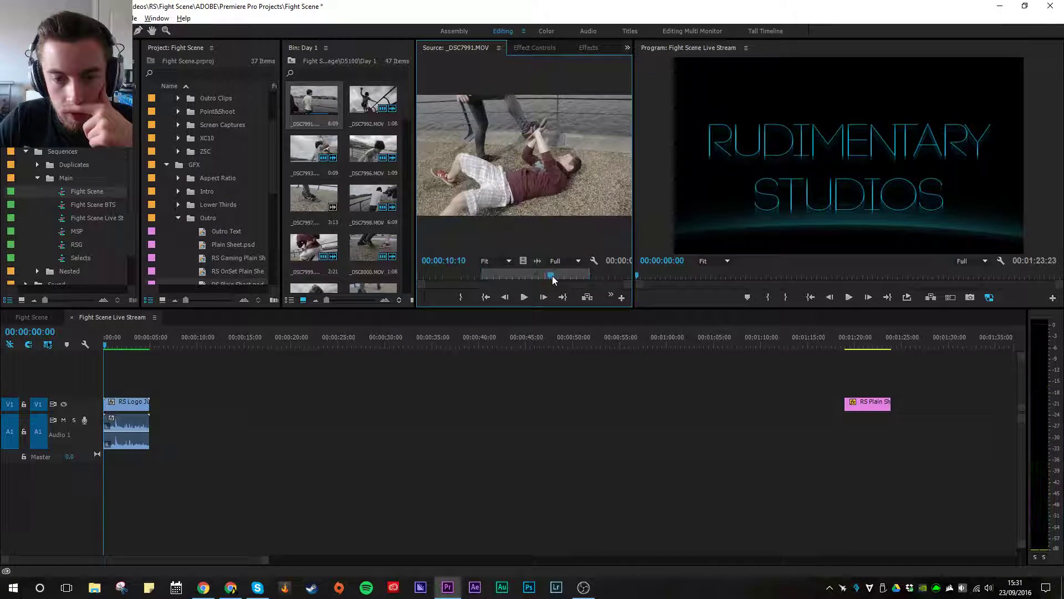
Step: Set the default audio output to Speakers (Realtek High Definition Audio) in the audio hardware preferences
left_click(28, 19)
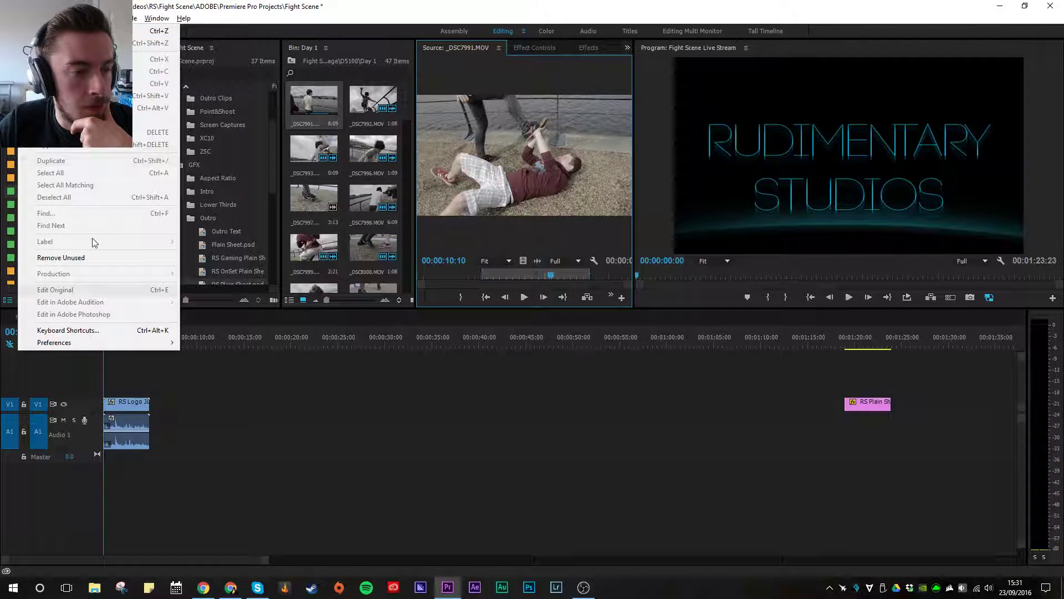
mouse_move(85, 345)
left_click(224, 351)
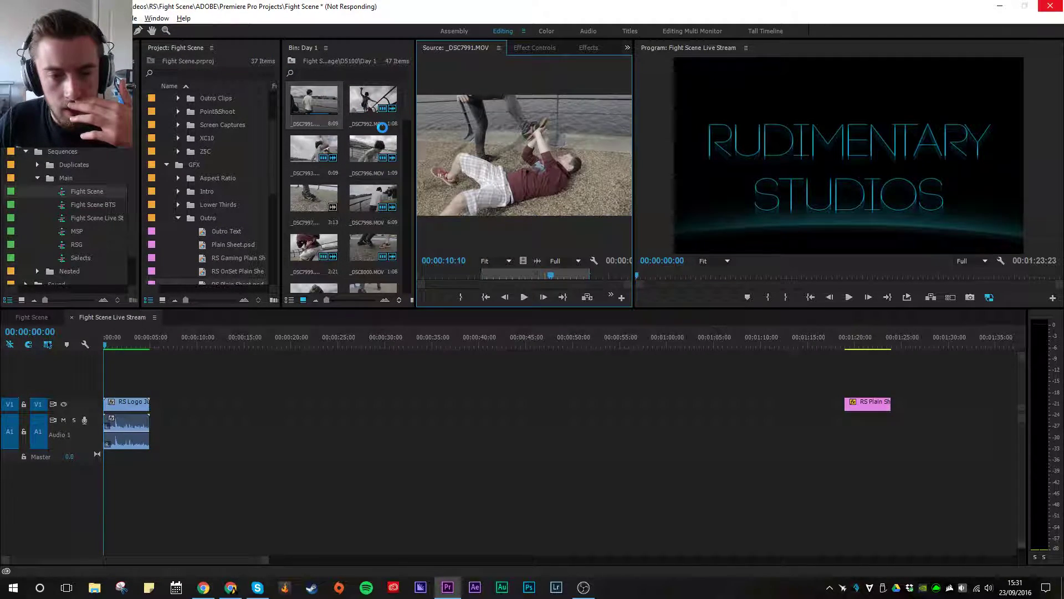
left_click(616, 163)
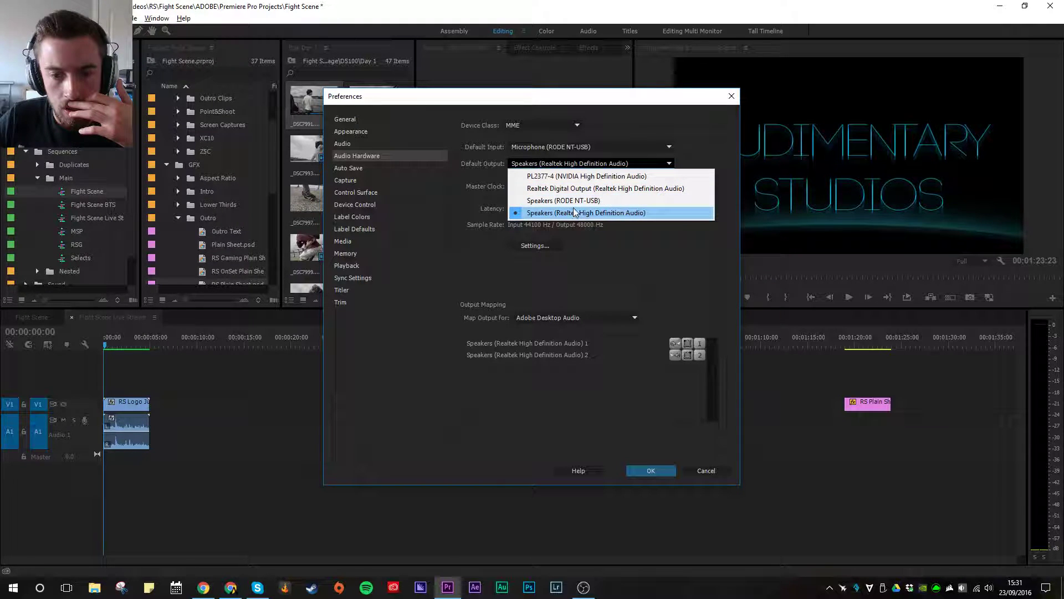
left_click(574, 214)
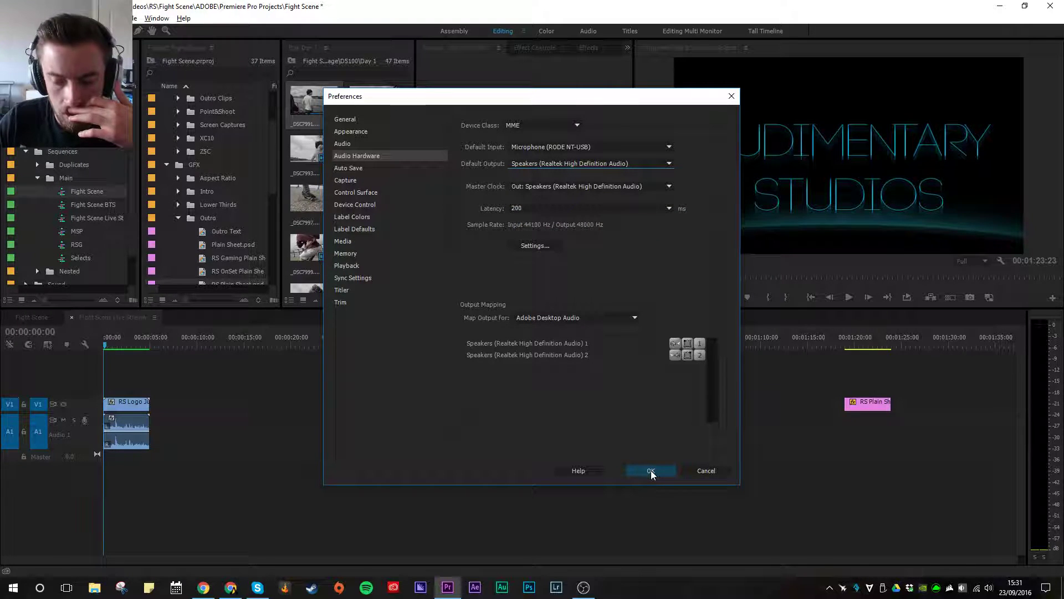
left_click(651, 470)
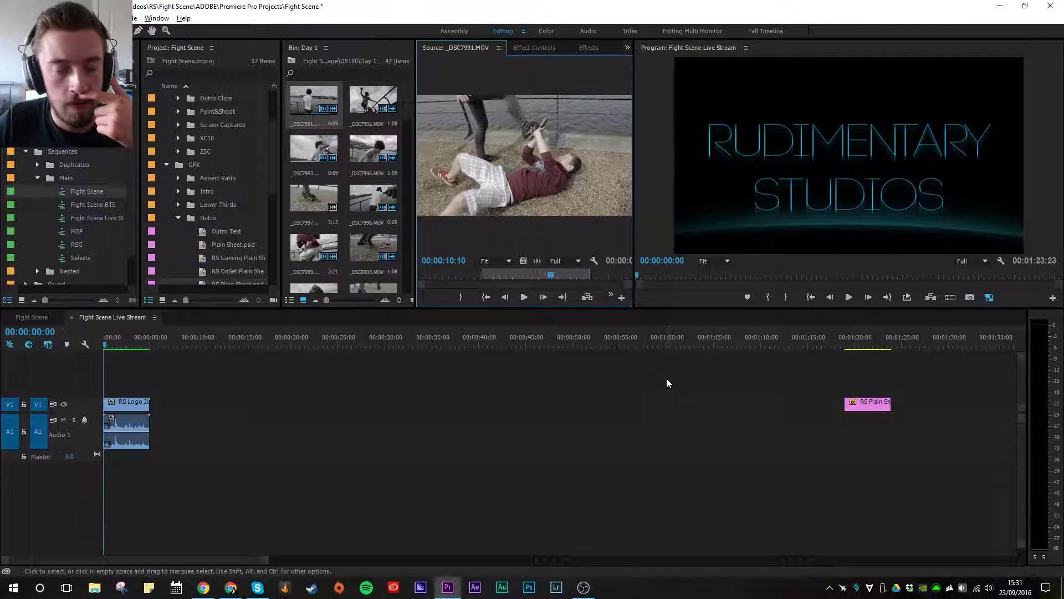
Step: Scrub through the grapple at the railing in _DSC7991.MOV to about 00:00:07:04
left_click_drag(498, 276, 505, 276)
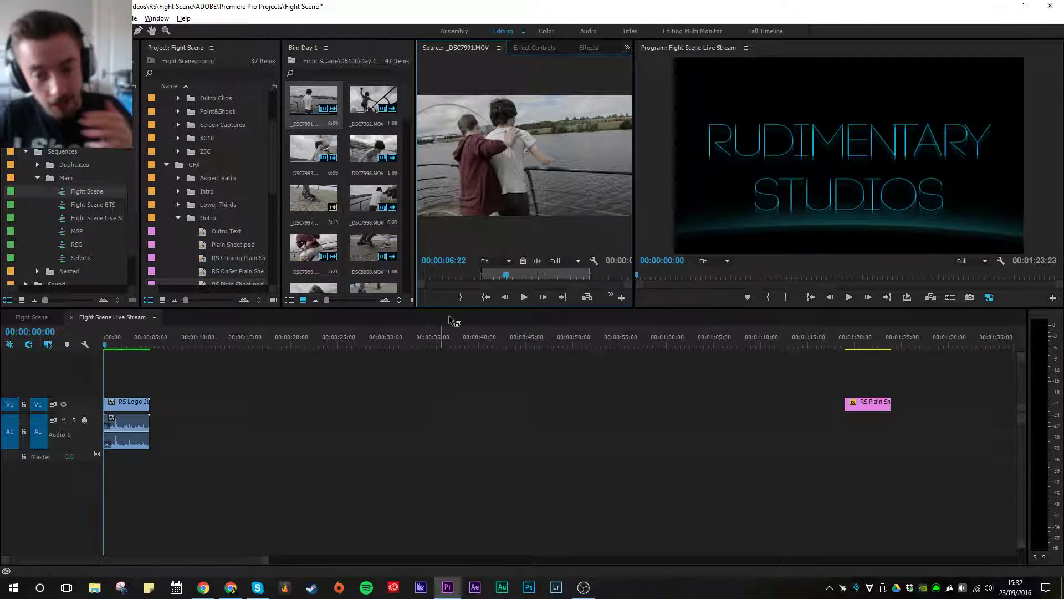
mouse_move(506, 276)
left_mouse_down()
mouse_move(465, 293)
mouse_move(509, 279)
left_mouse_up()
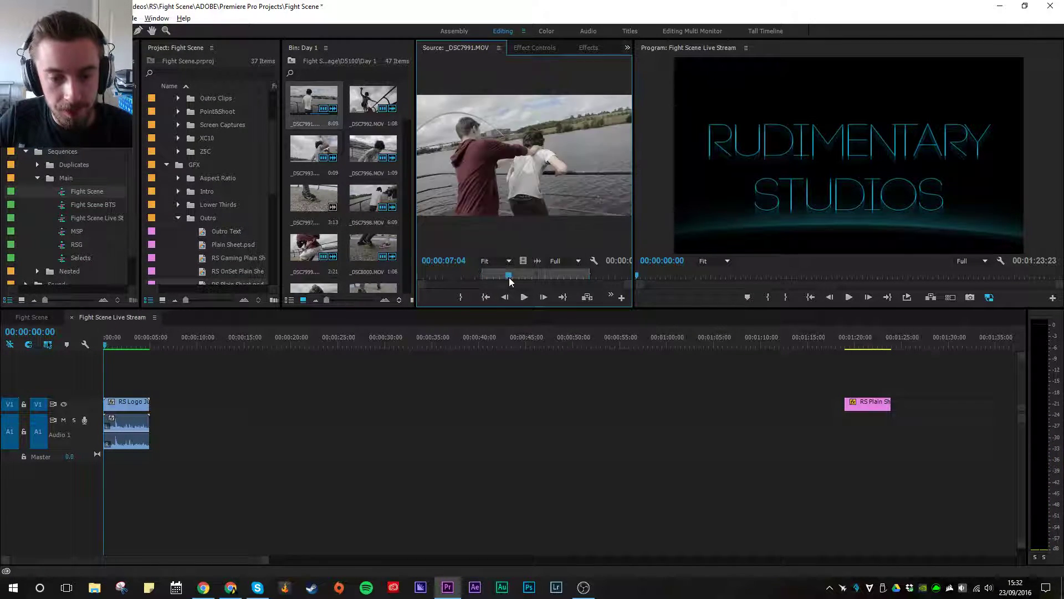
Step: Check the live stream's status on the YouTube dashboard and return to the Premiere Pro timeline
left_click(203, 587)
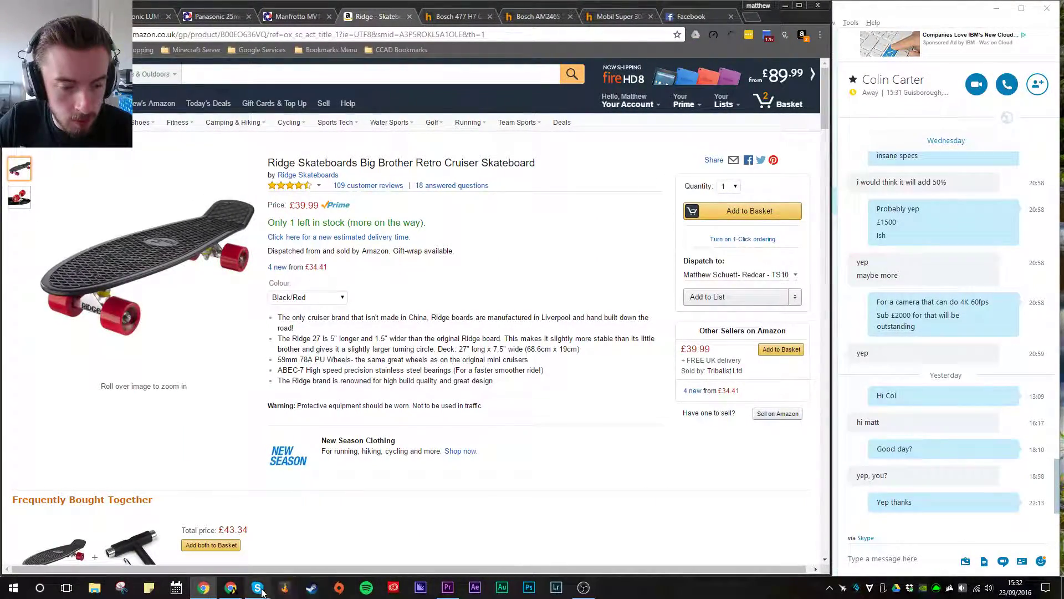
left_click(231, 587)
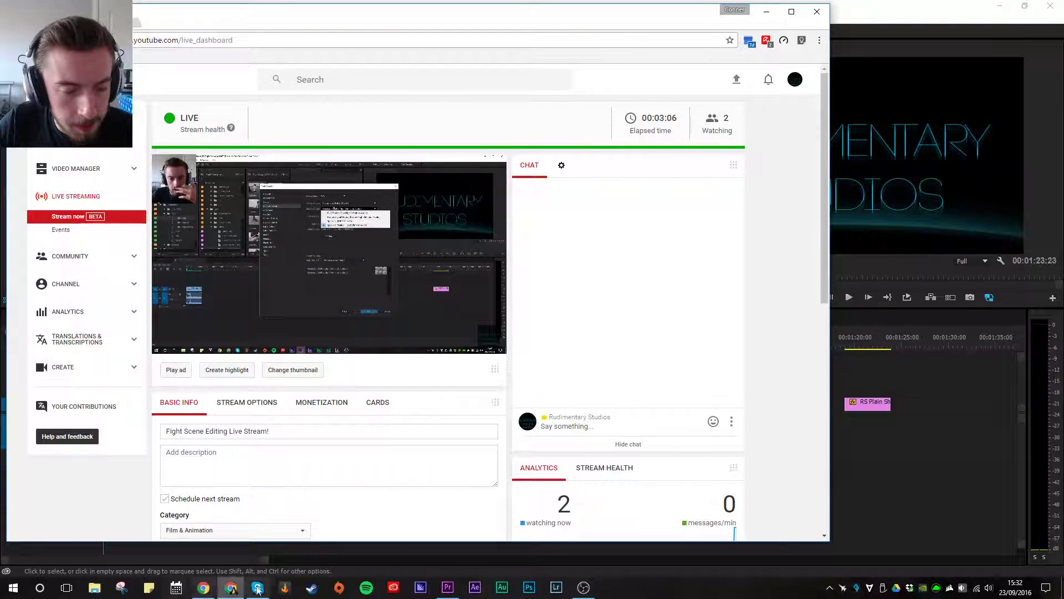
left_click(448, 587)
left_click(450, 403)
left_click(364, 393)
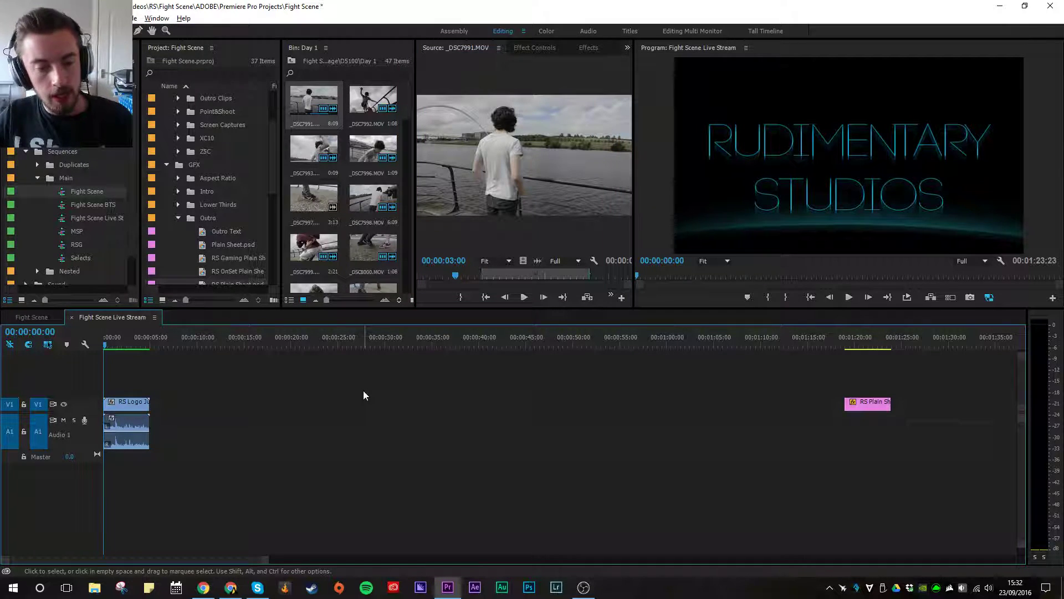
Step: Scrub _DSC7991.MOV to about 00:00:09:10, and review the finished Fight Scene sequence with its playhead at about 00:00:13:09
left_click_drag(502, 276, 538, 276)
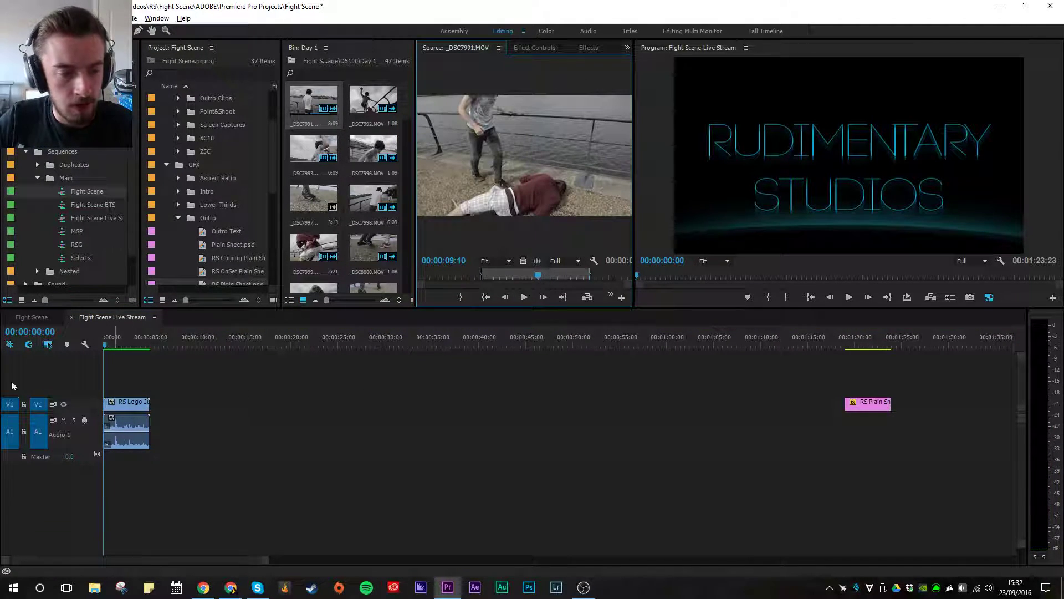
left_click(33, 317)
left_click_drag(853, 344, 229, 344)
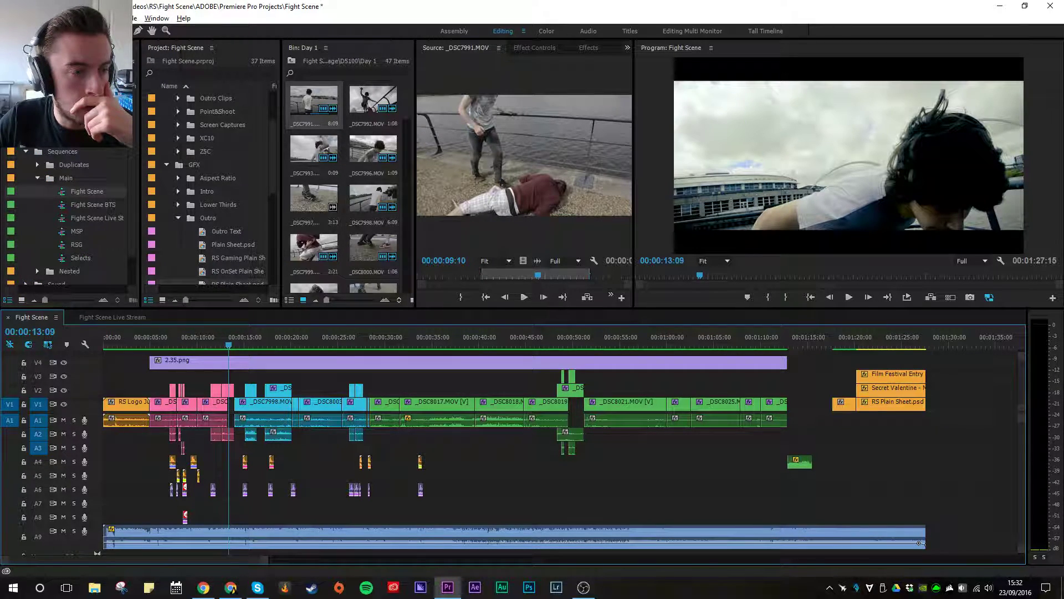
Step: Reopen the preferences to check the audio settings and return to the Fight Scene sequence
left_click(26, 18)
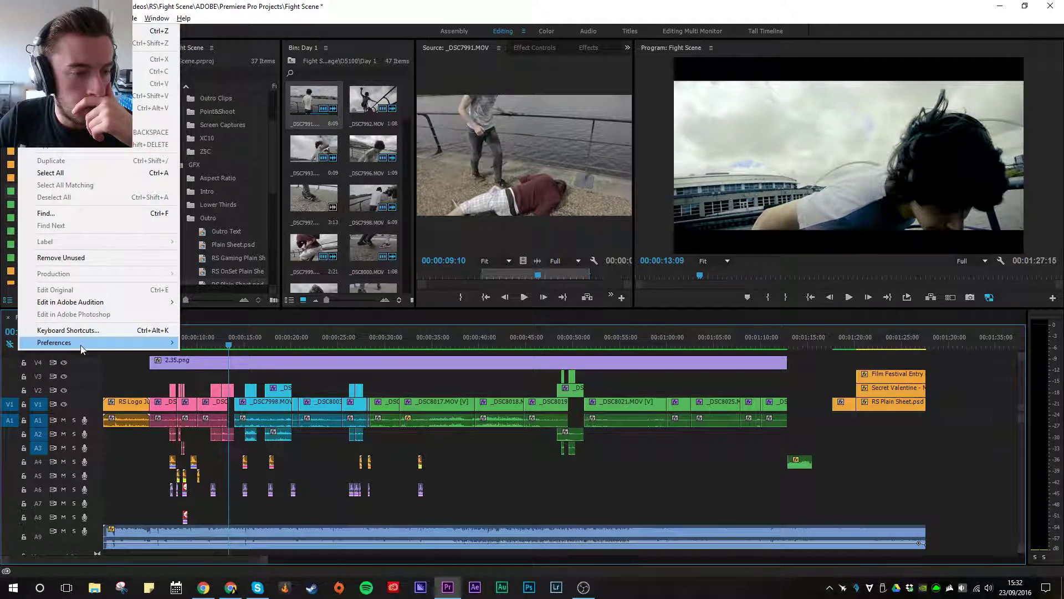
mouse_move(138, 343)
left_click(247, 368)
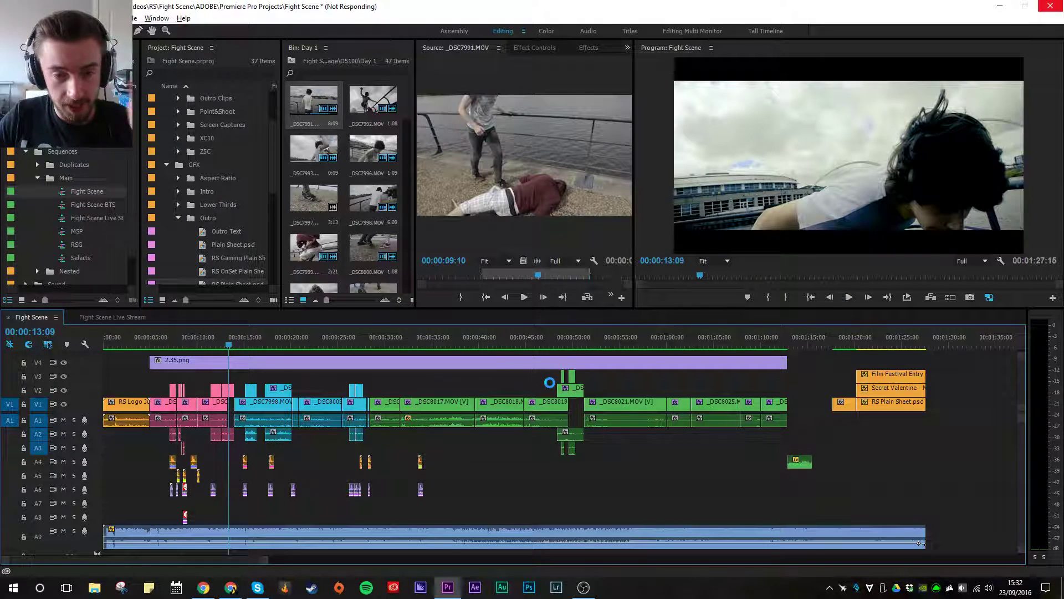
left_click(501, 171)
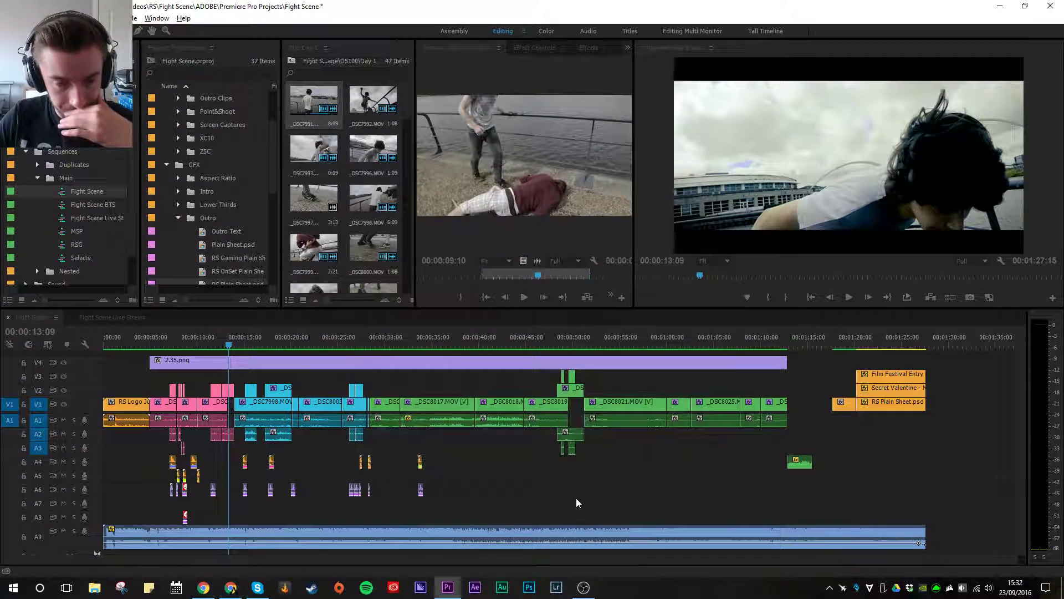
Step: Scrub the Fight Scene sequence to about 00:00:39:21, return to its start, and scrub the logo intro to about 00:00:03:06
left_click_drag(175, 346, 460, 345)
key("space")
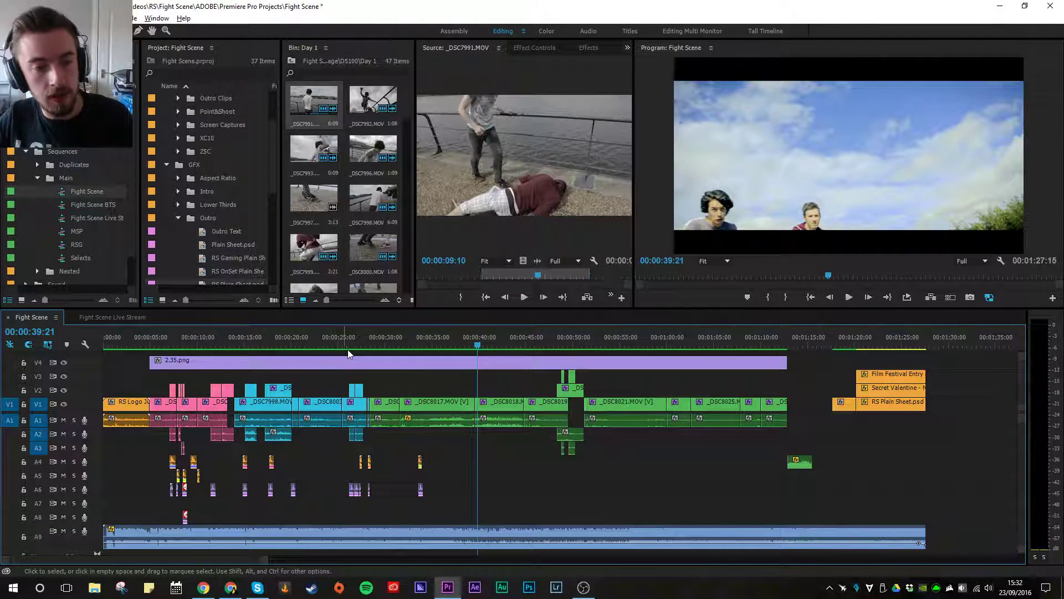
key("Home")
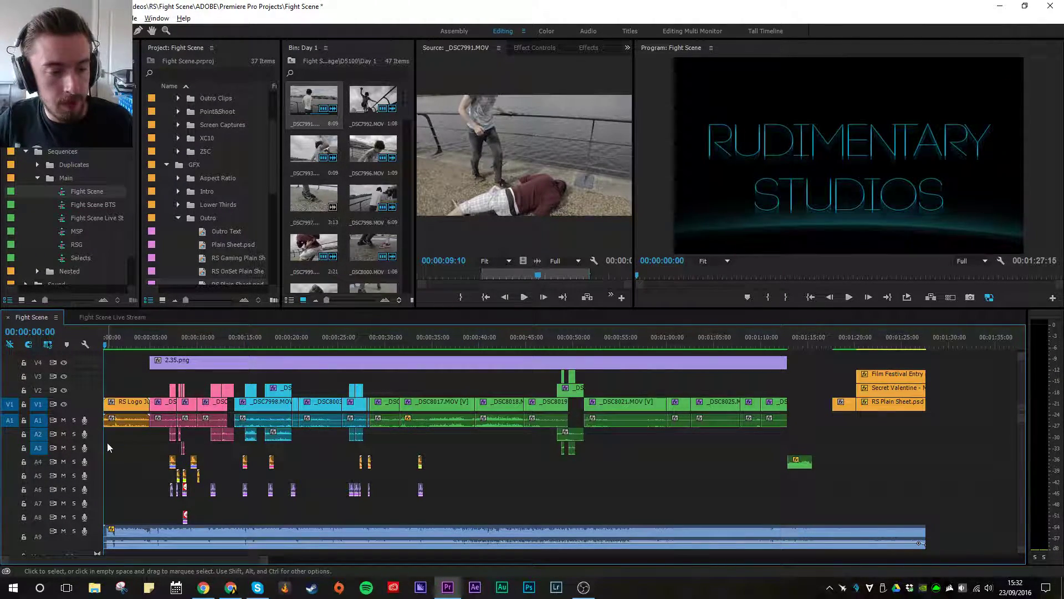
left_click_drag(111, 341, 133, 341)
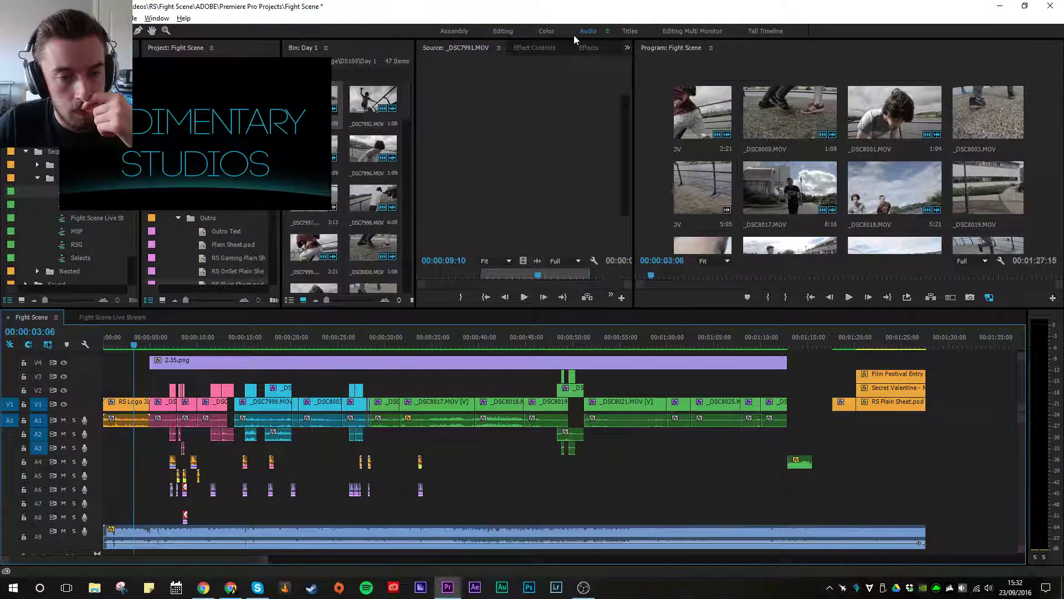
Step: Review the track levels from Audio 1 to Audio 9 in the Audio workspace and return to the Editing workspace
left_click(573, 35)
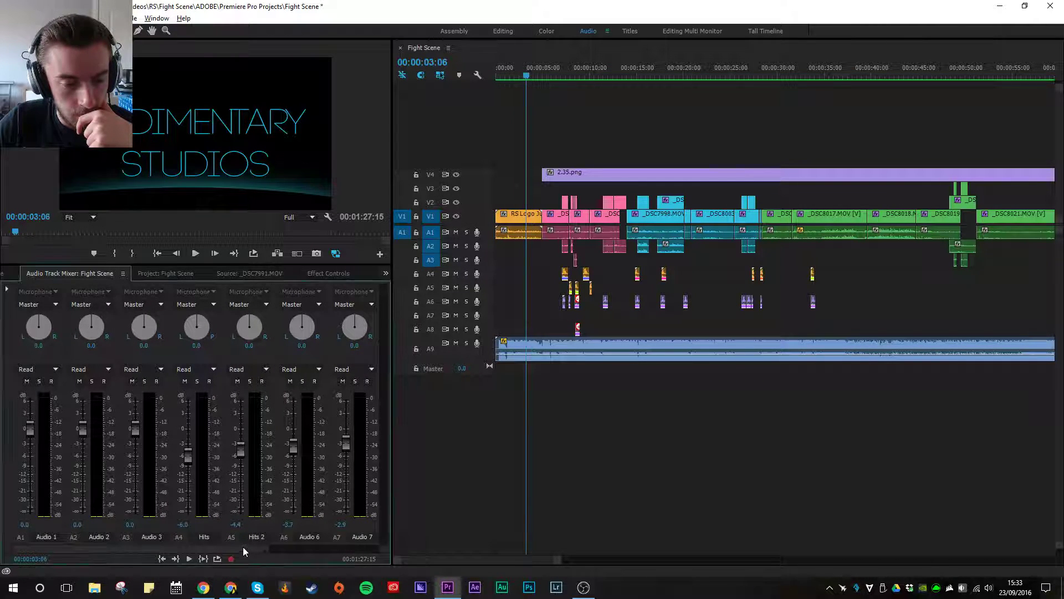
left_click_drag(237, 550, 281, 550)
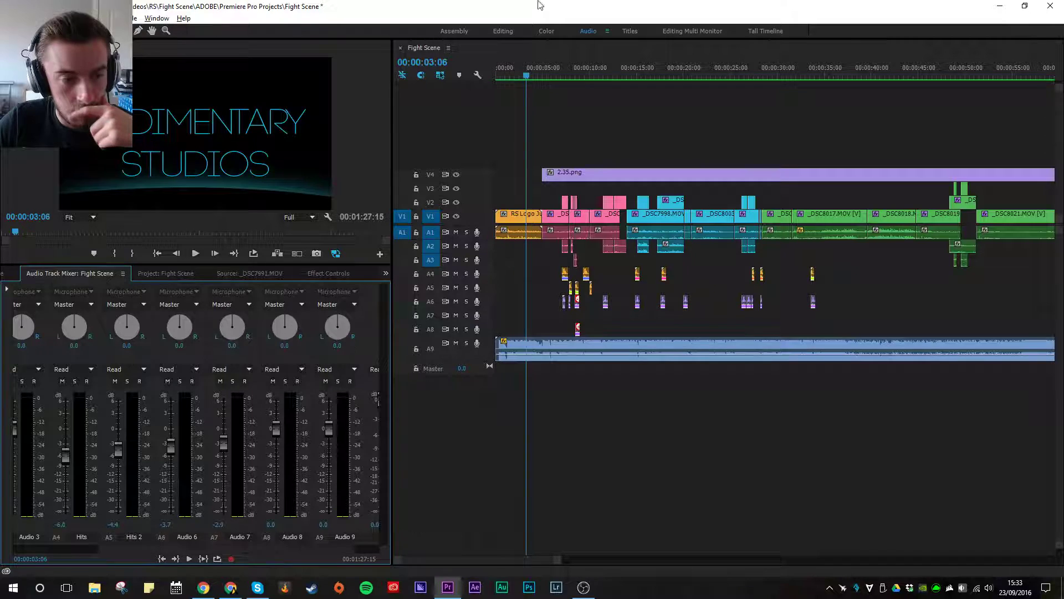
left_click(504, 31)
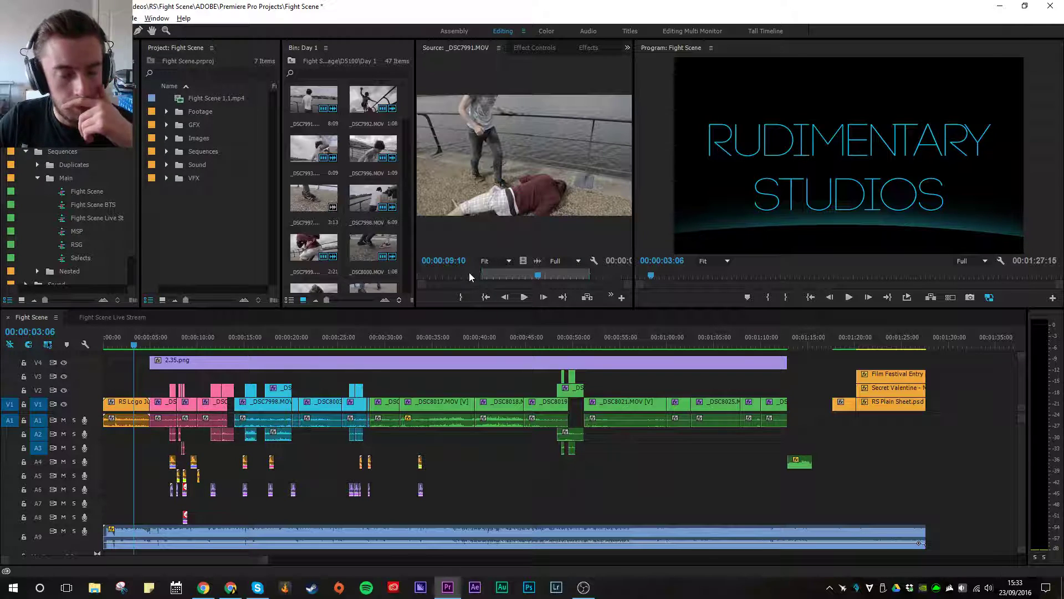
Step: Scrub the Fight Scene sequence through the fight, the logo and the outro, finishing with the playhead at about 00:00:10:05
left_click_drag(136, 341, 271, 343)
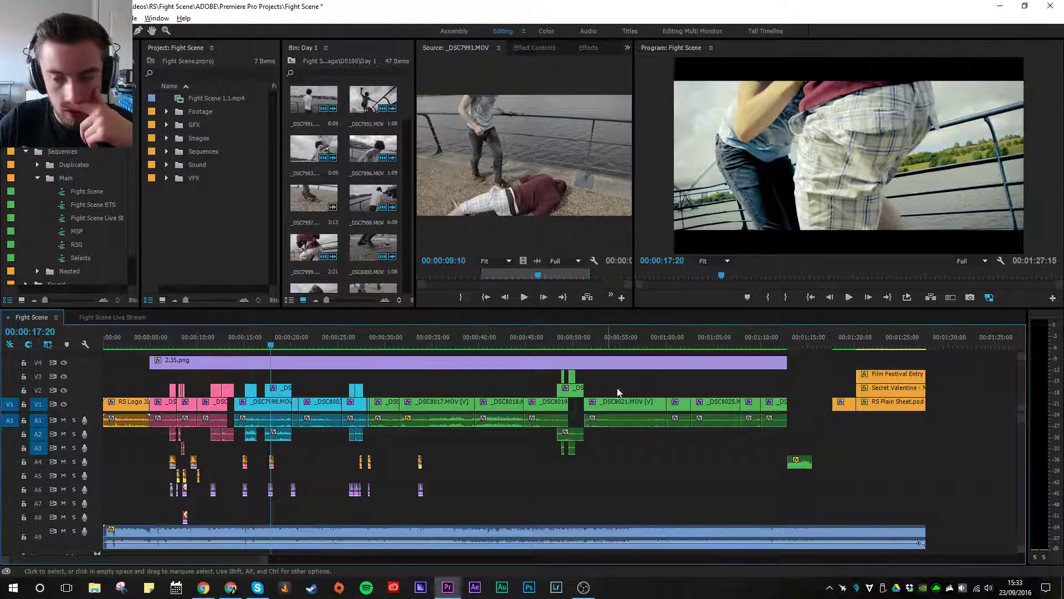
key("shift+i")
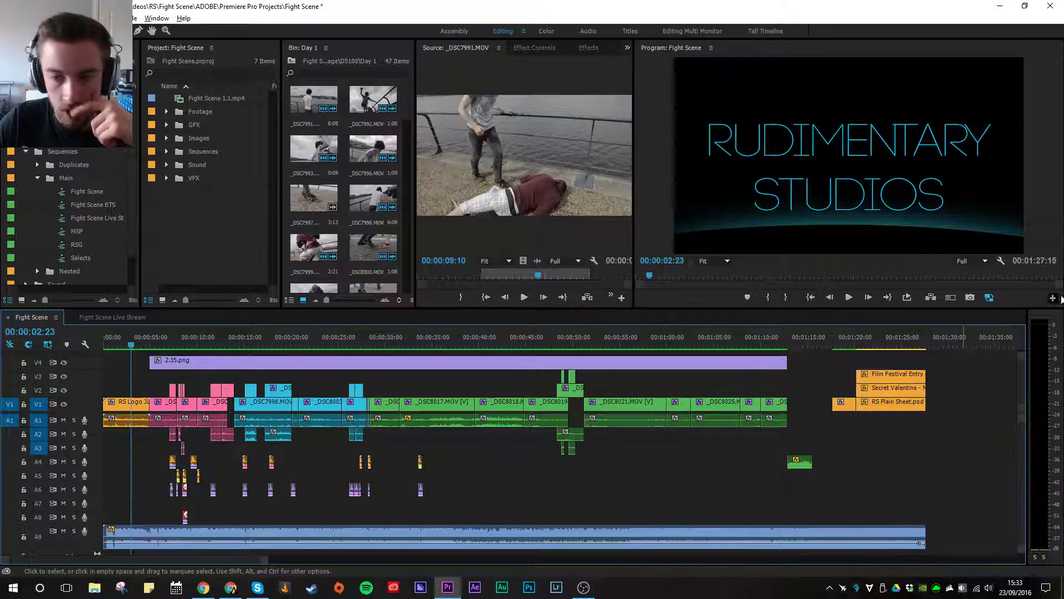
left_click_drag(833, 343, 890, 345)
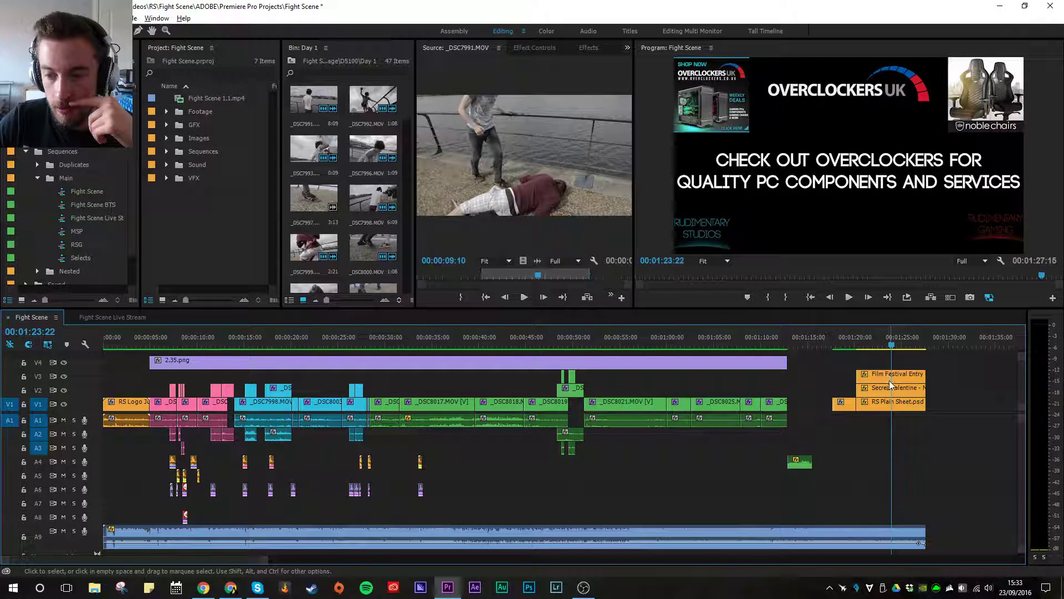
left_click(200, 347)
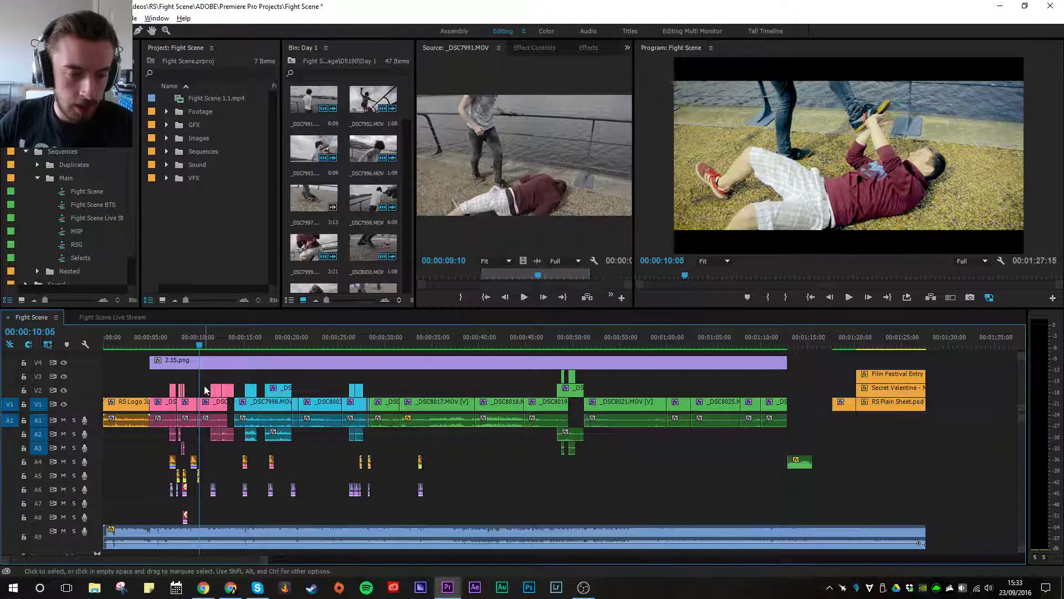
Step: Examine the blue-labelled clips, the frame at about 00:00:40:13 and the Hits clips on audio track A4
left_click_drag(366, 382, 290, 423)
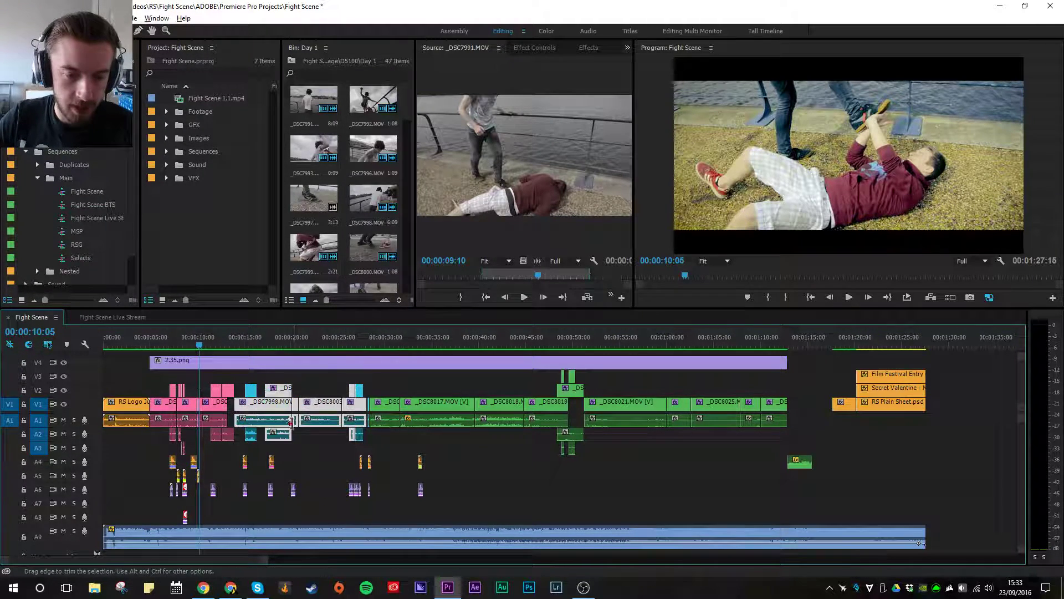
left_click(485, 341)
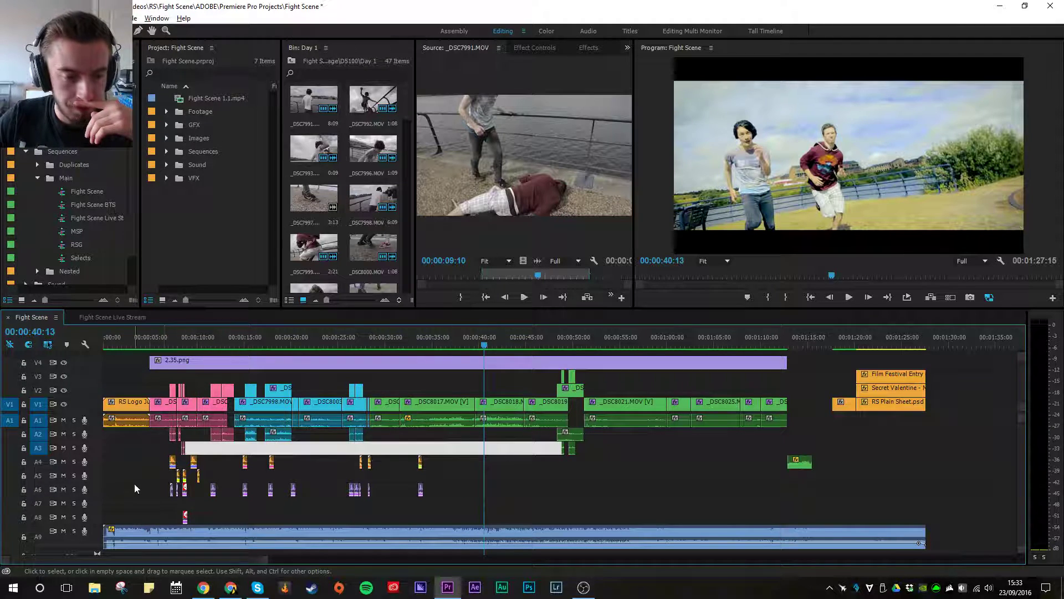
scroll(146, 475, "up", 2)
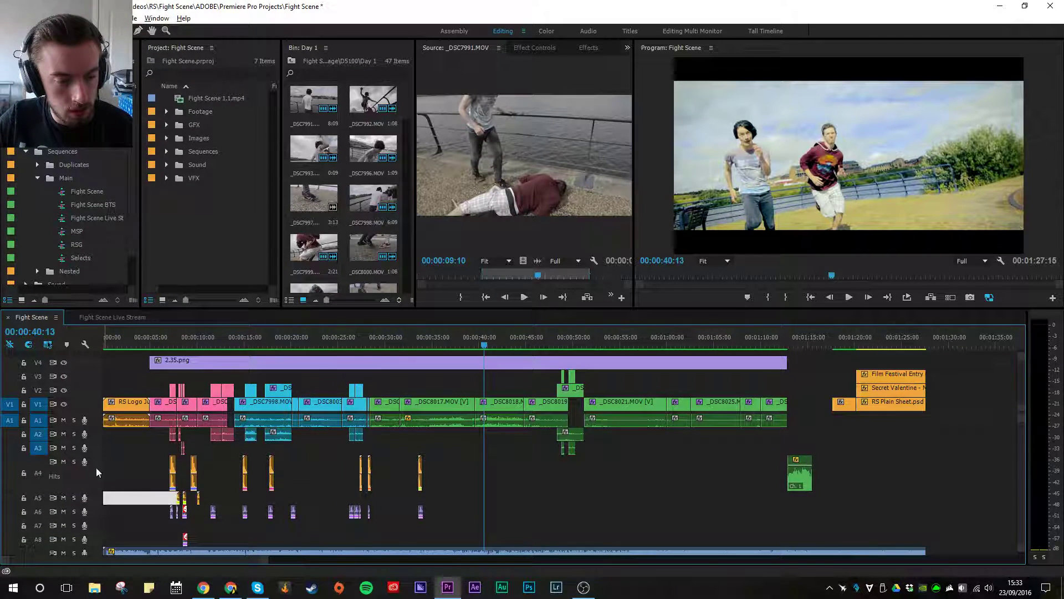
scroll(96, 472, "down", 2)
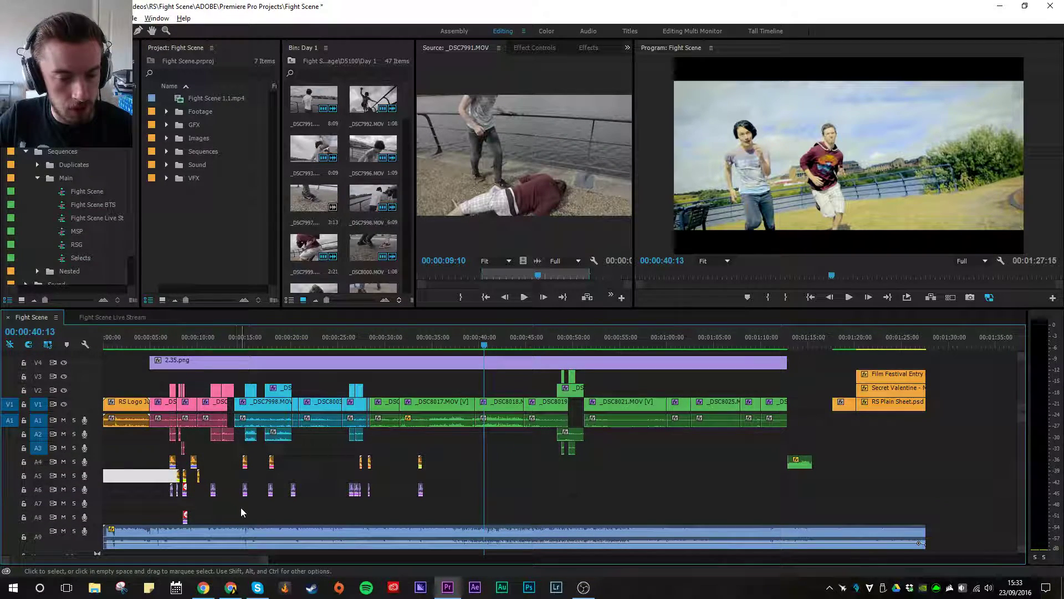
Step: Play the Fight Scene sequence from about 00:00:14:15 to 00:00:15:17
left_click(242, 337)
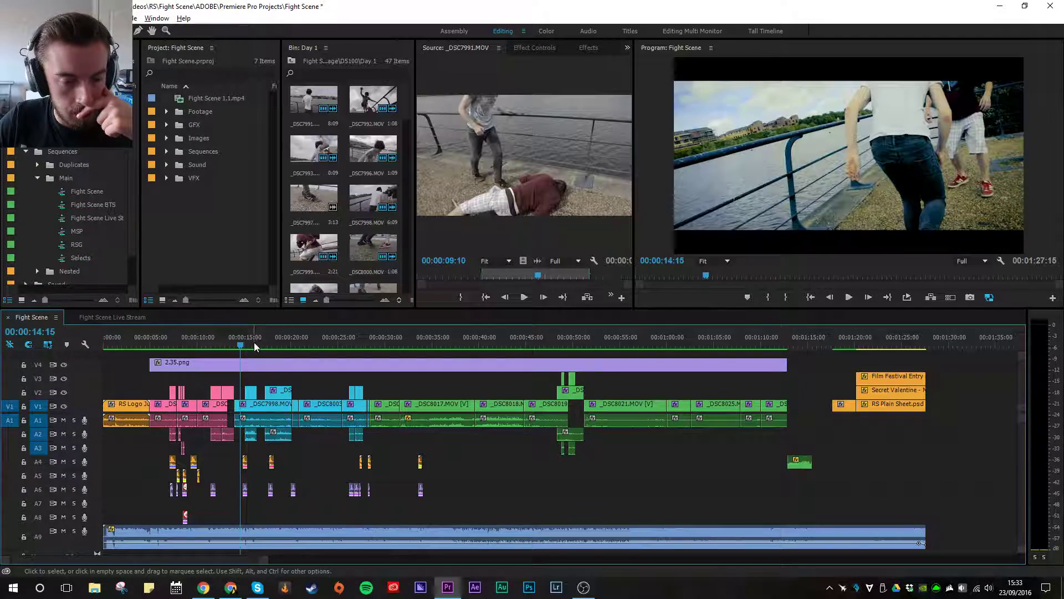
left_click(237, 344)
left_click_drag(237, 344, 240, 344)
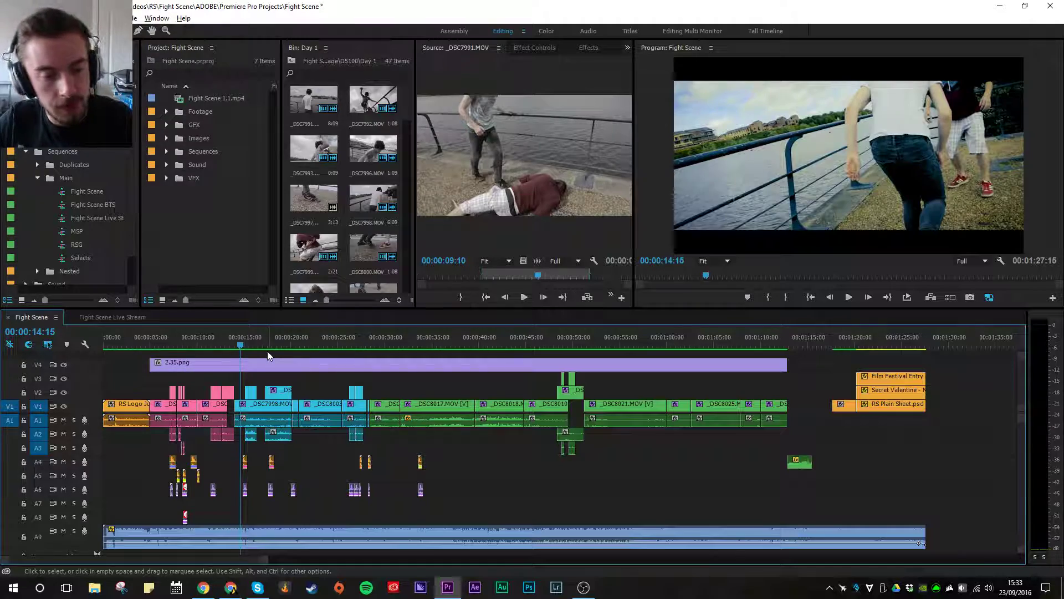
key("space")
key("space")
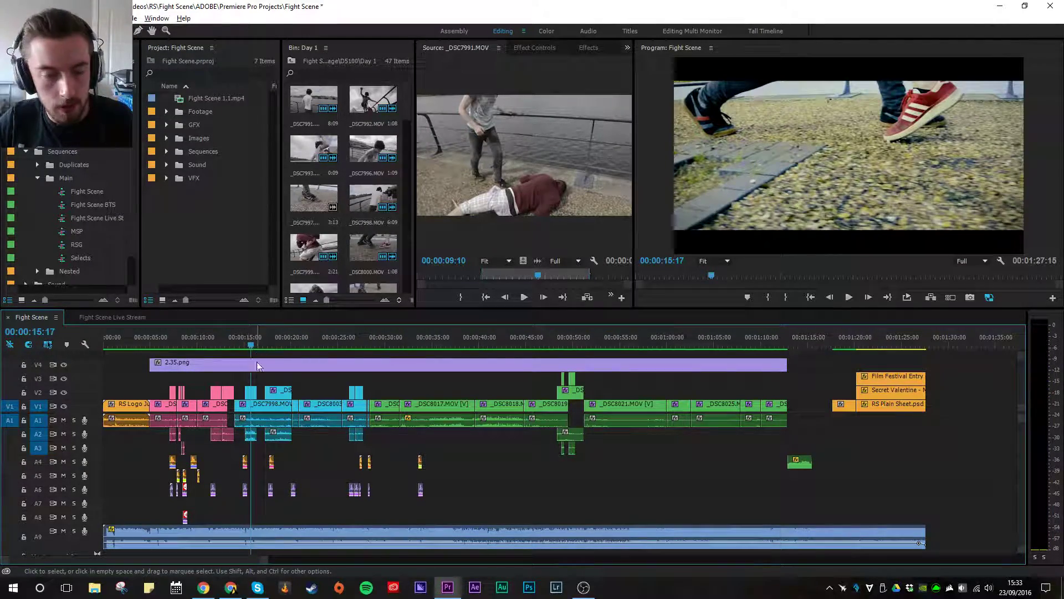
Step: Solo audio track A4 and listen to its hit sounds up to about 00:00:09:04
left_click(73, 461)
left_click_drag(249, 344, 234, 343)
key("space")
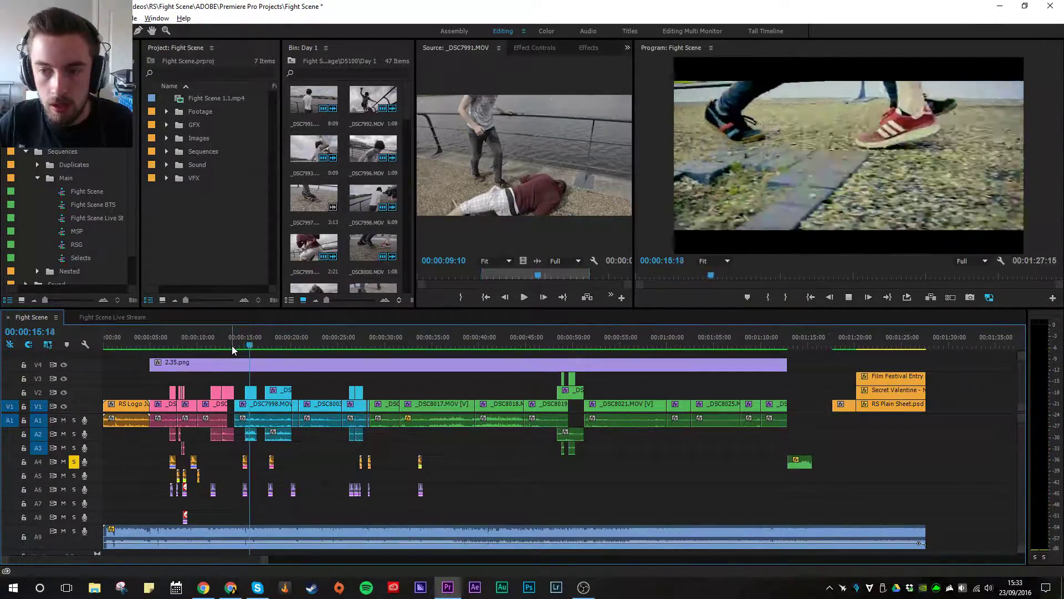
left_click(166, 347)
key("space")
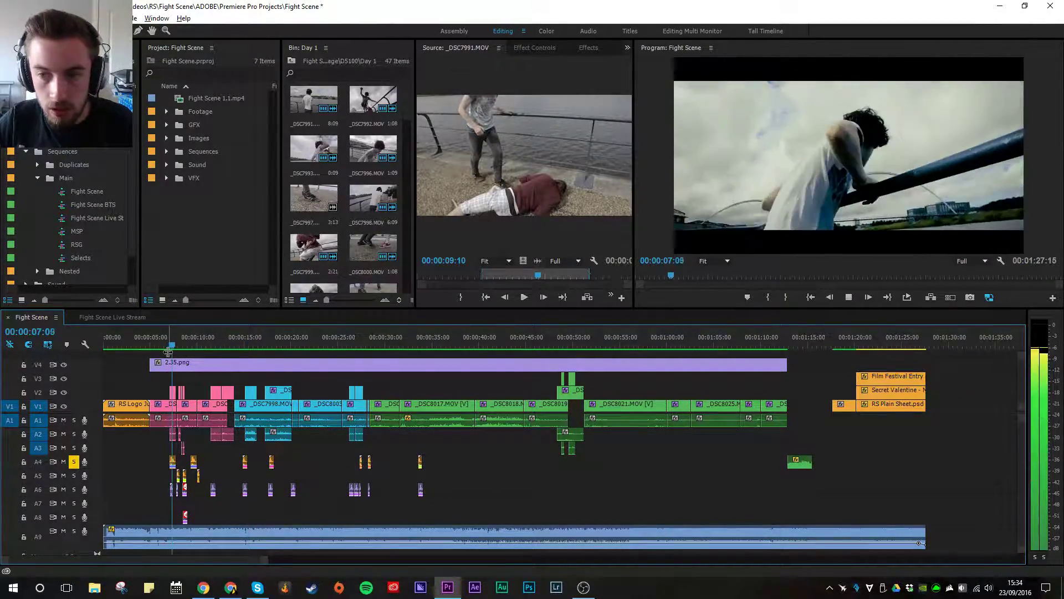
key("space")
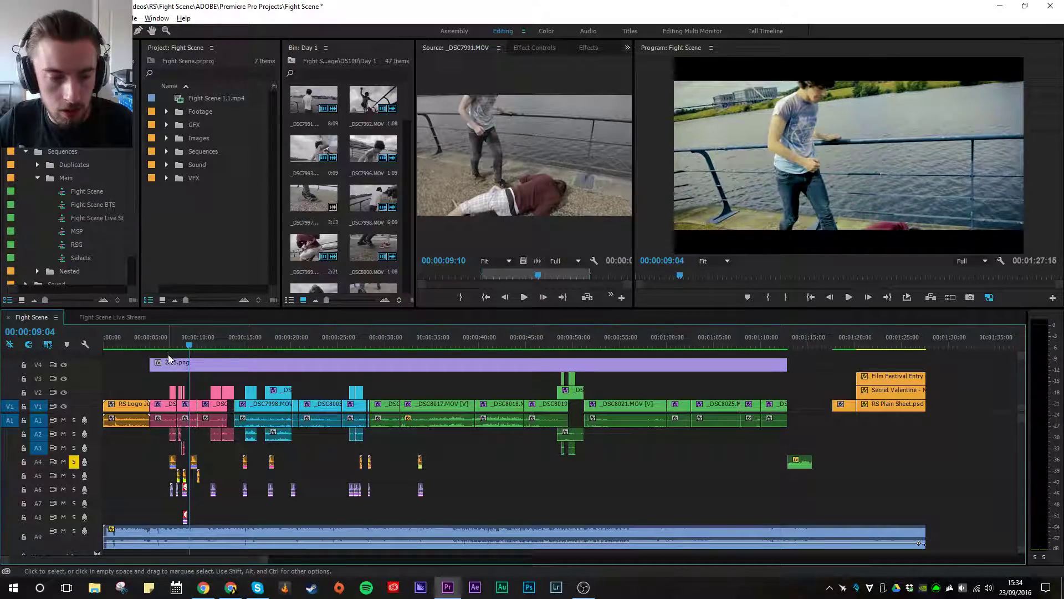
Step: Solo A5 together with A4, listen to both from about 00:00:06:12, and turn both solos off
left_click(166, 343)
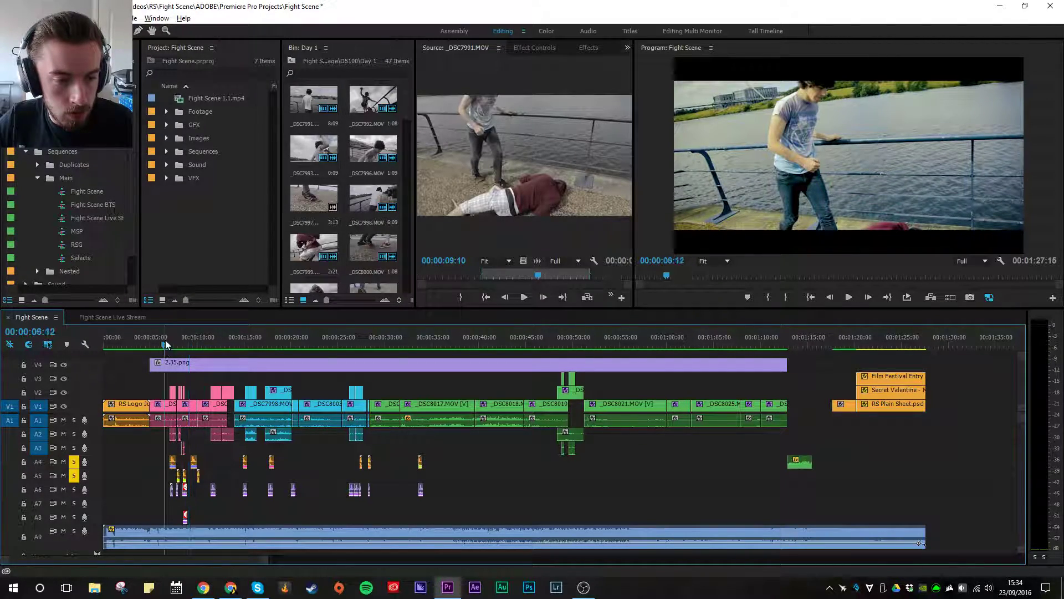
key("space")
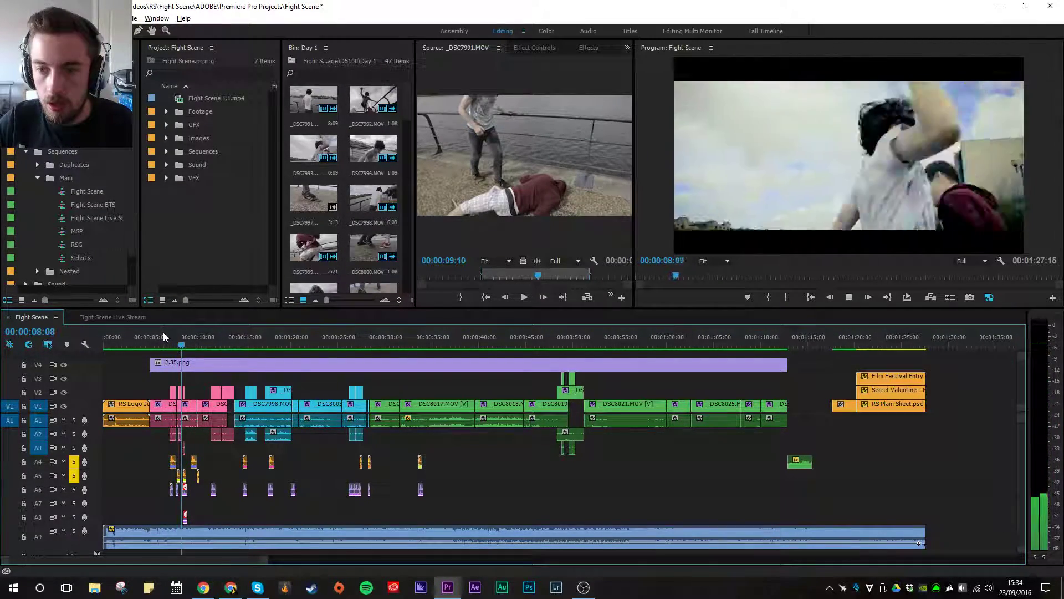
key("space")
left_click(75, 461)
left_click(74, 475)
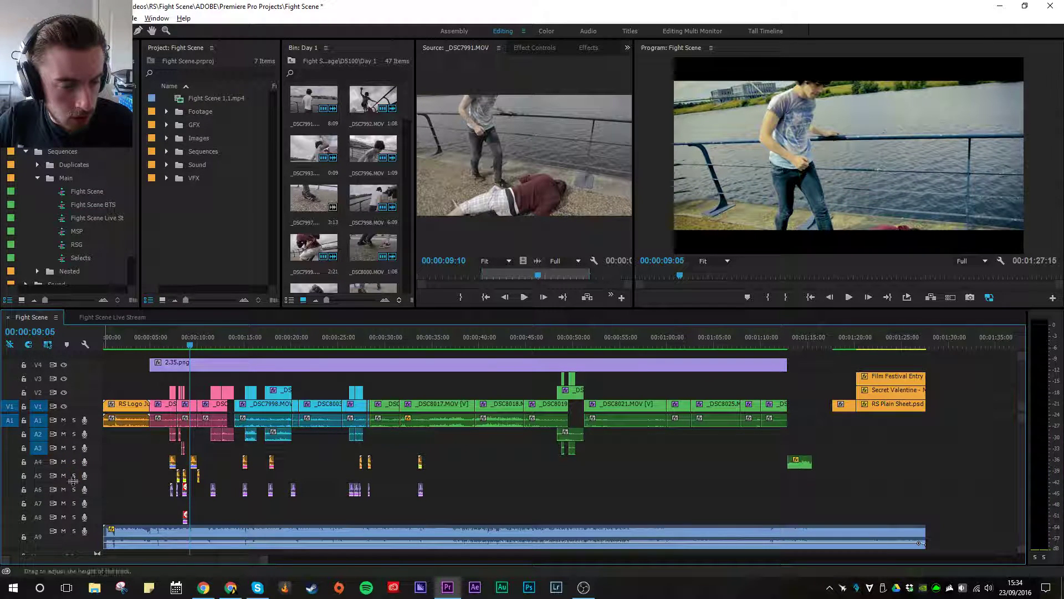
Step: Mute audio tracks A2 to A9 and play the railing fight up to about 00:00:09:17 with only A1 audible
left_click(63, 531)
left_click(64, 517)
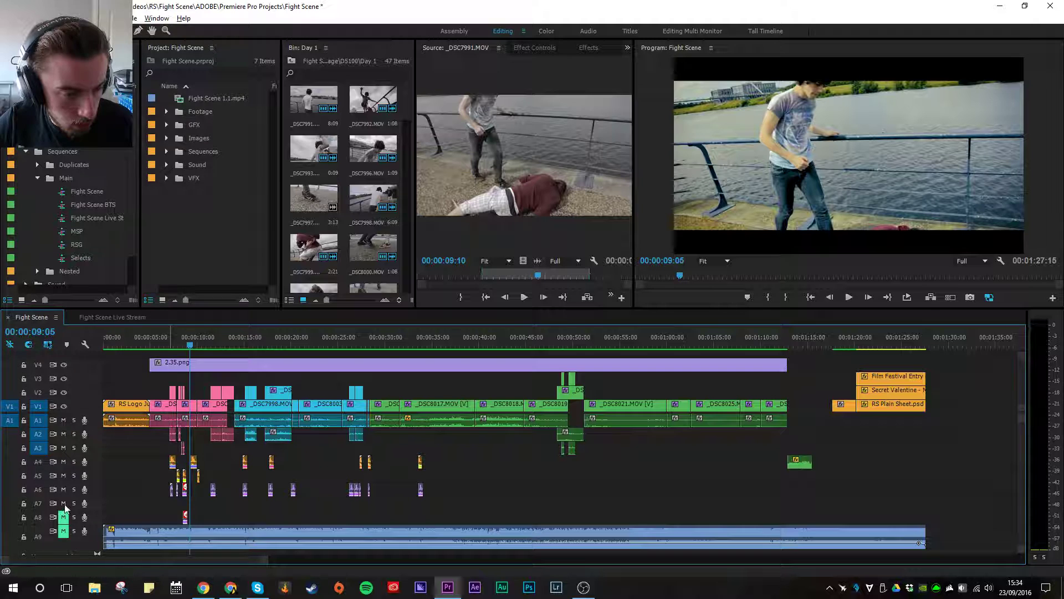
left_click(63, 489)
left_click(64, 475)
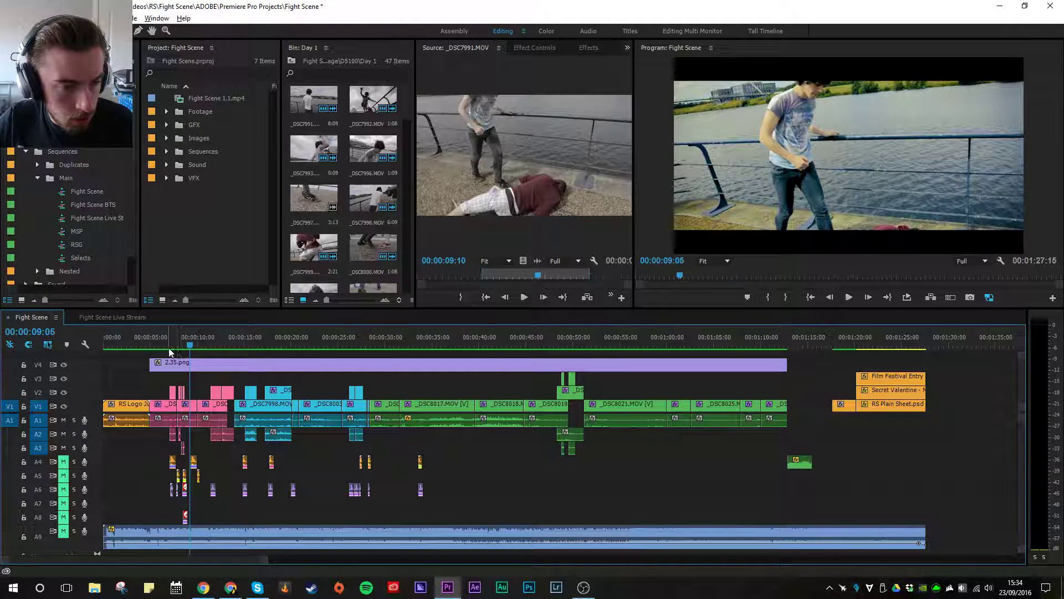
left_click(64, 447)
left_click(63, 433)
left_click(168, 344)
key("space")
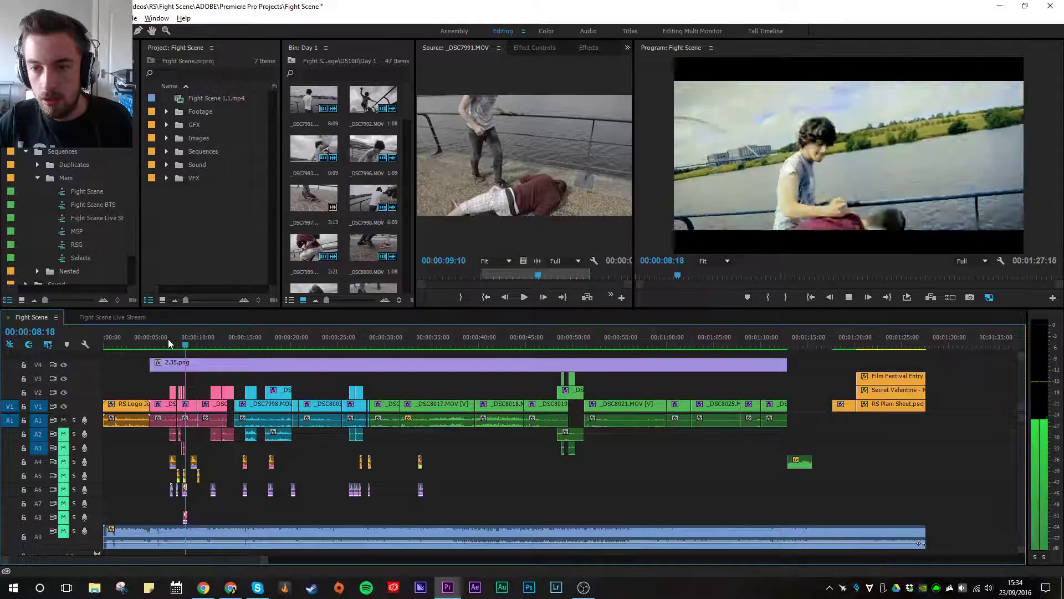
key("space")
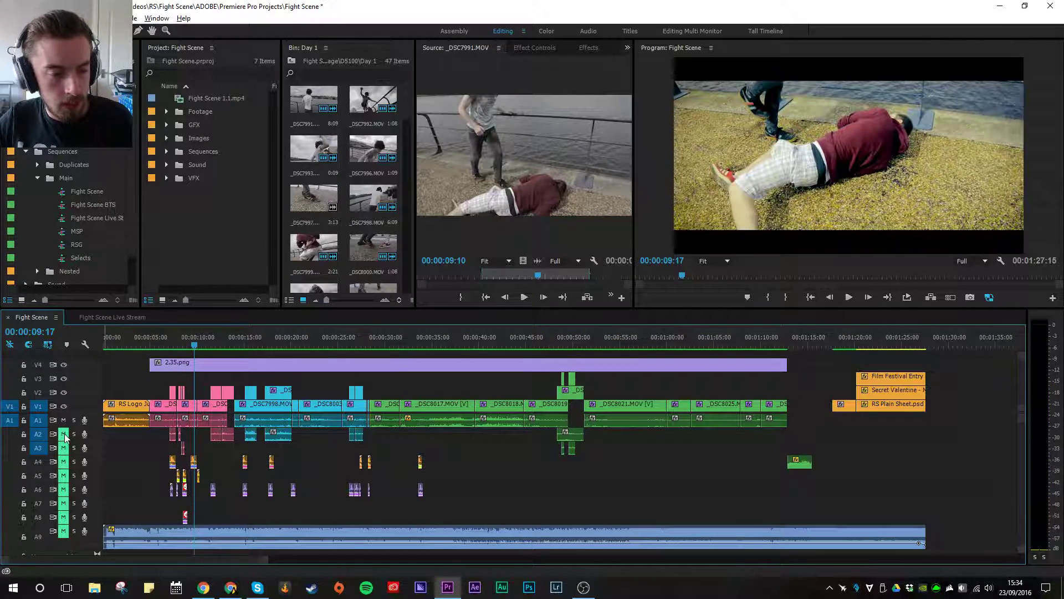
Step: Unmute audio tracks A2 to A6 and replay the railing fight up to about 00:00:12:11
left_click(64, 461)
left_click(64, 448)
left_click(64, 475)
left_click(172, 340)
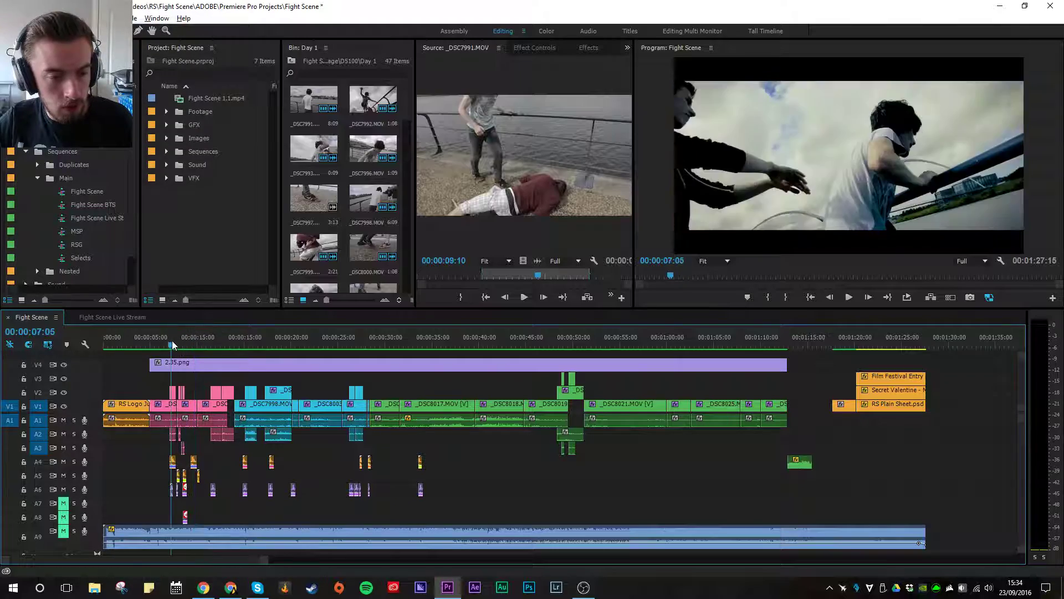
left_click(168, 341)
key("space")
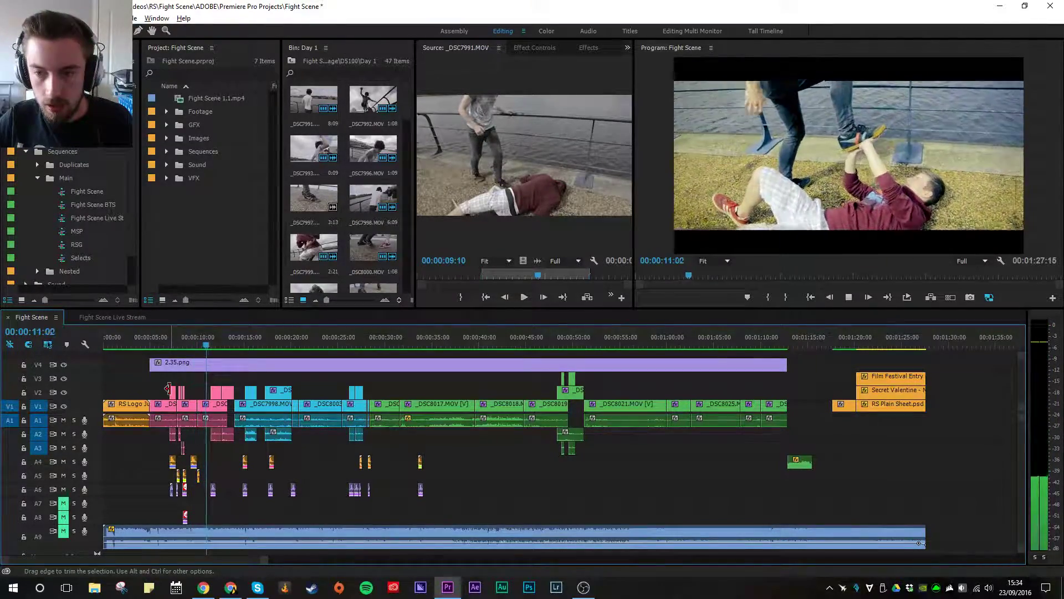
key("space")
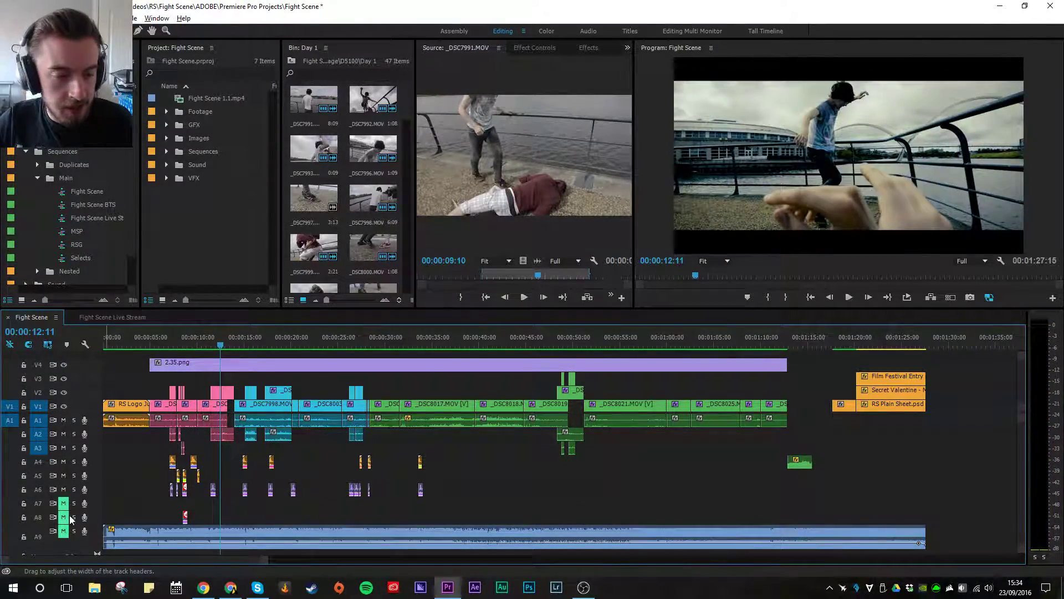
Step: Switch to the Fight Scene Live Stream sequence and move its playhead to about 00:00:04:02 in the logo intro
left_click(124, 315)
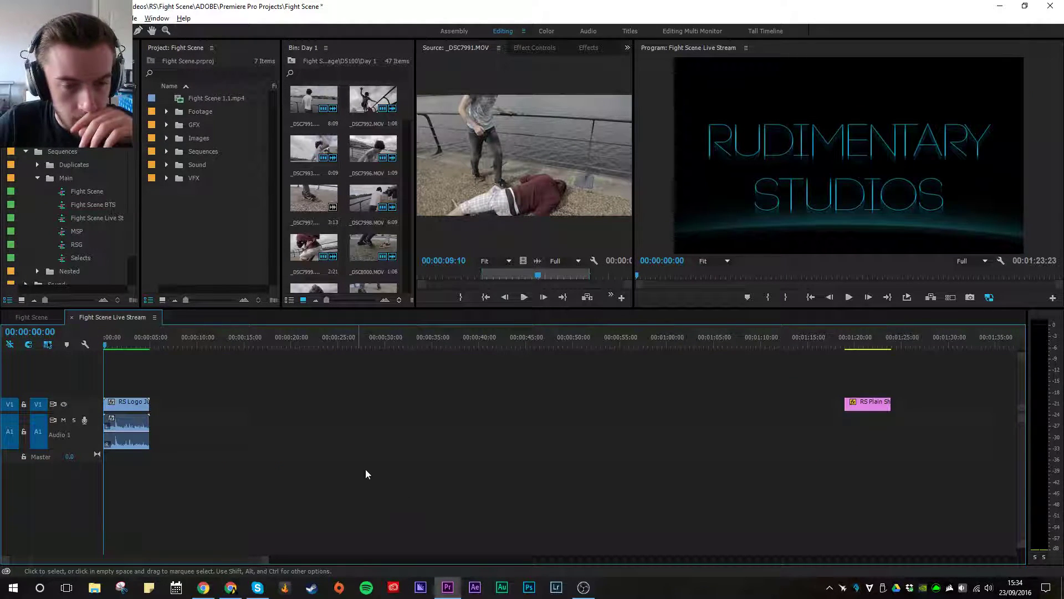
mouse_move(131, 344)
left_mouse_down()
mouse_move(111, 346)
mouse_move(141, 346)
left_mouse_up()
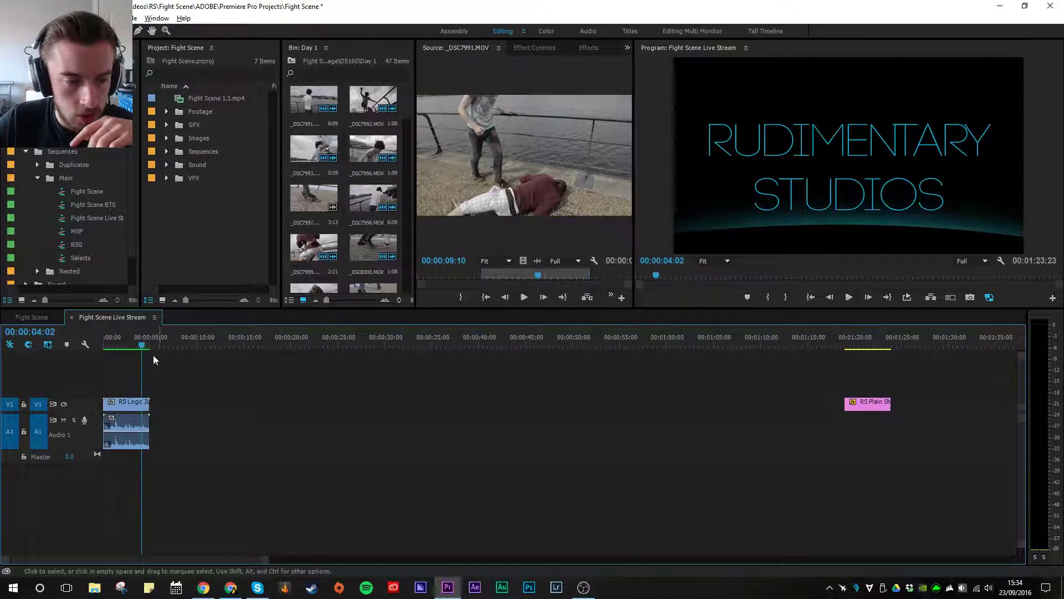
Step: Give the RS Logo intro clip and the RS Plain Sheet closing clip an orange label colour
left_click_drag(180, 377, 133, 460)
left_click(175, 483)
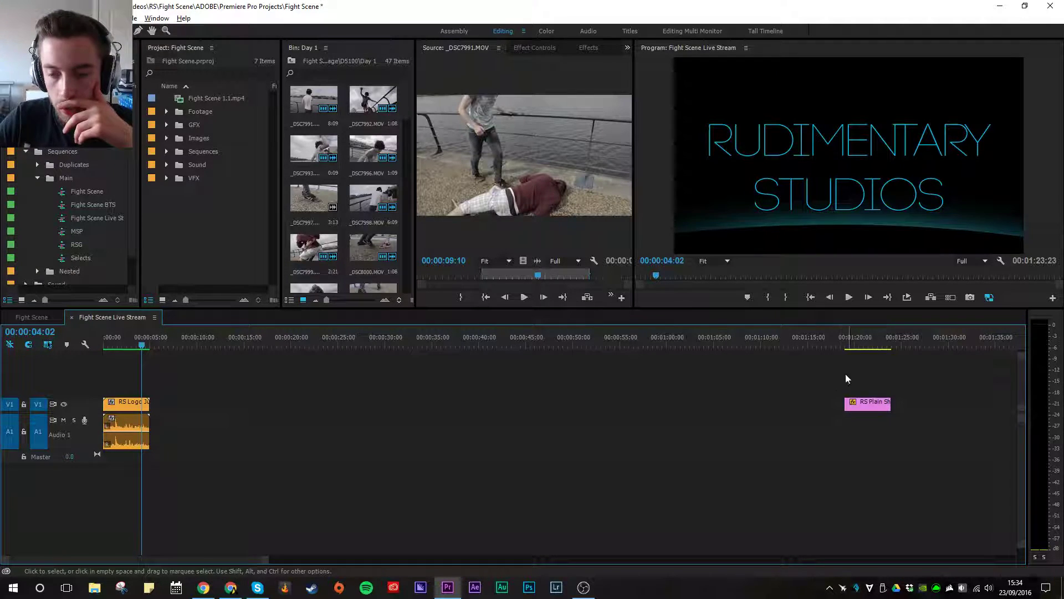
left_click(727, 501)
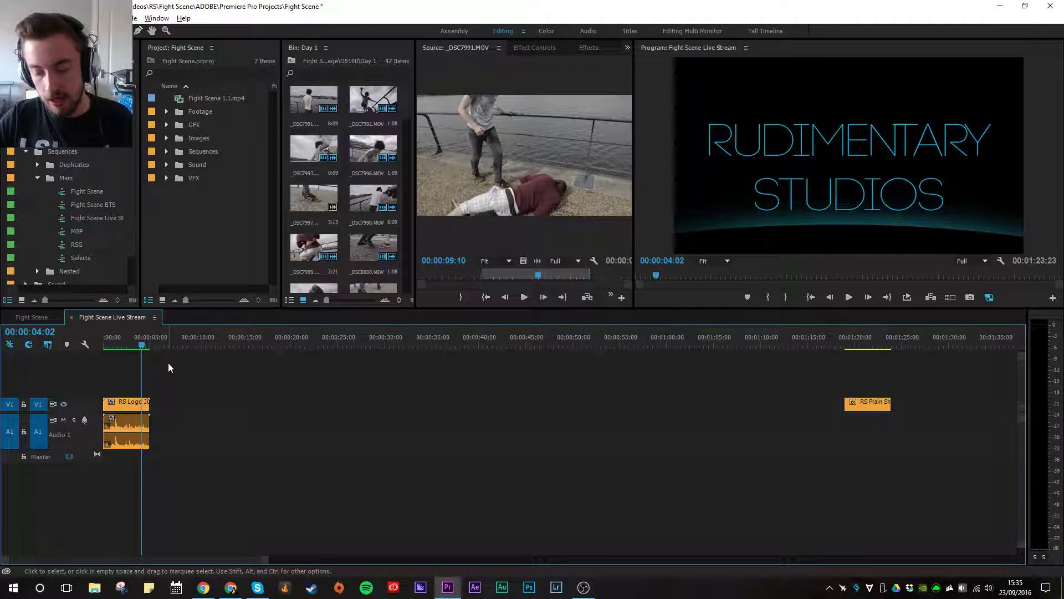
left_click(125, 402)
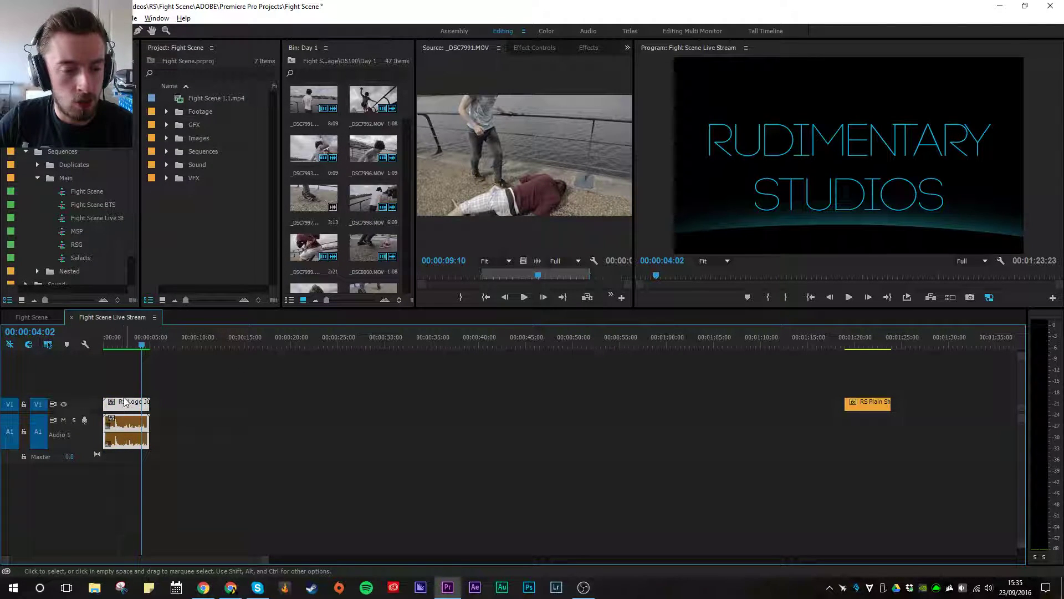
left_click(168, 392)
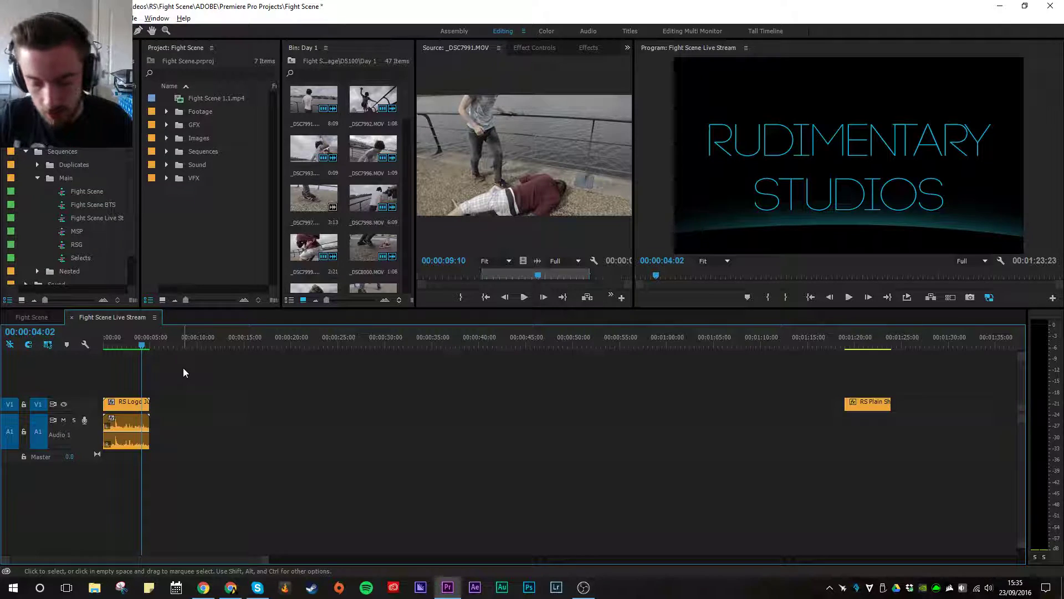
Step: Place _DSC7991.MOV with its video and audio directly after the logo intro at 00:00:05:00
left_click(151, 345)
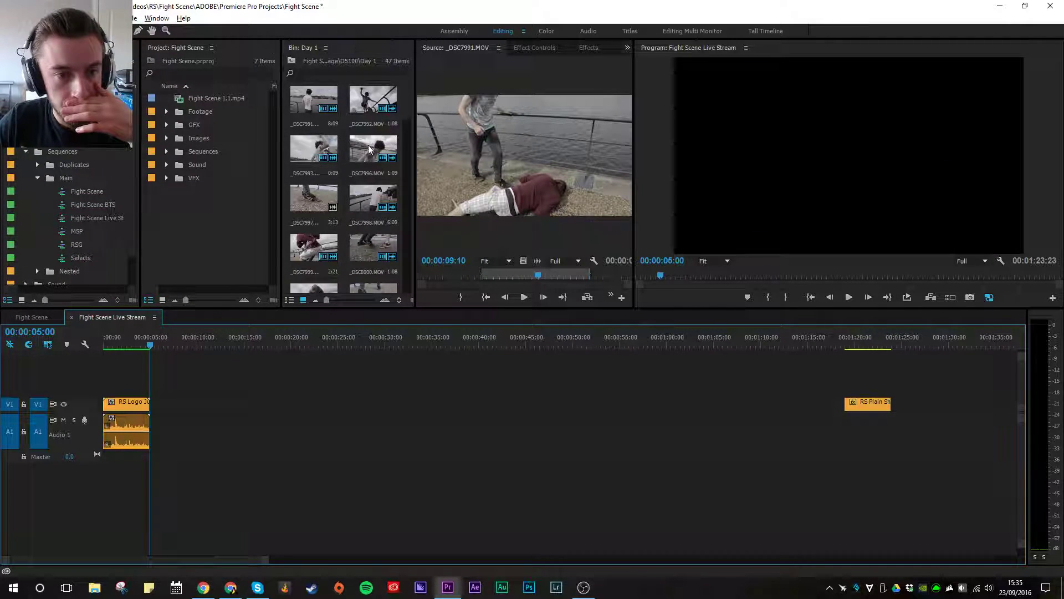
left_click_drag(505, 269, 152, 407)
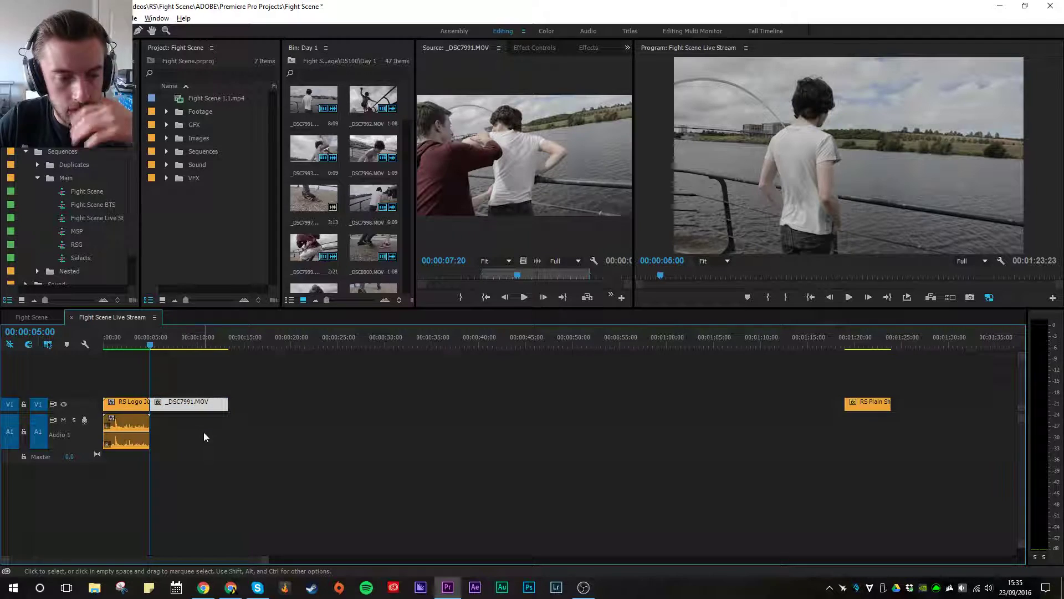
left_click_drag(503, 241, 217, 389)
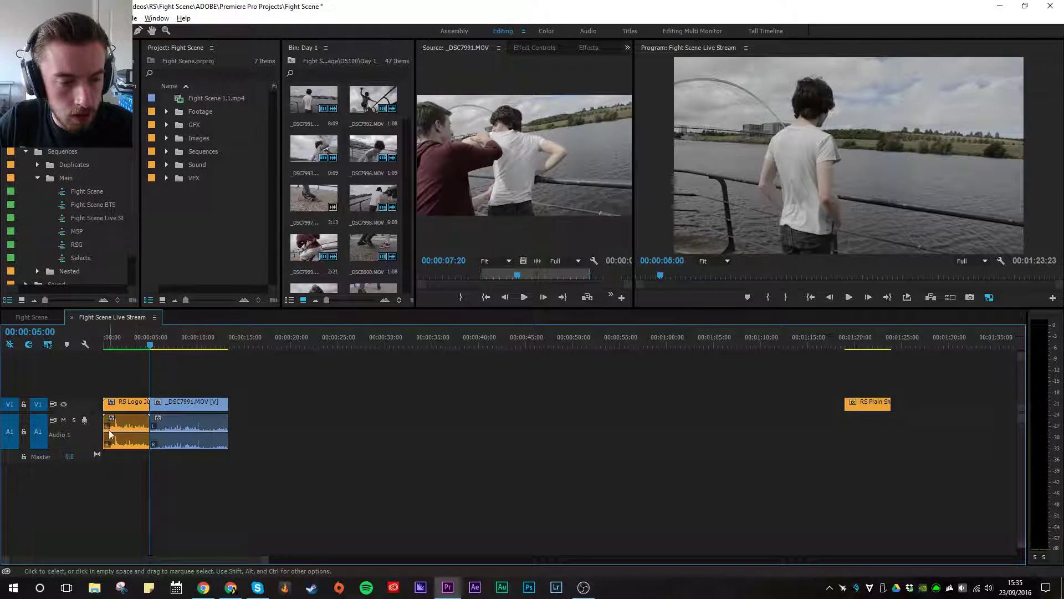
scroll(90, 436, "down", 1)
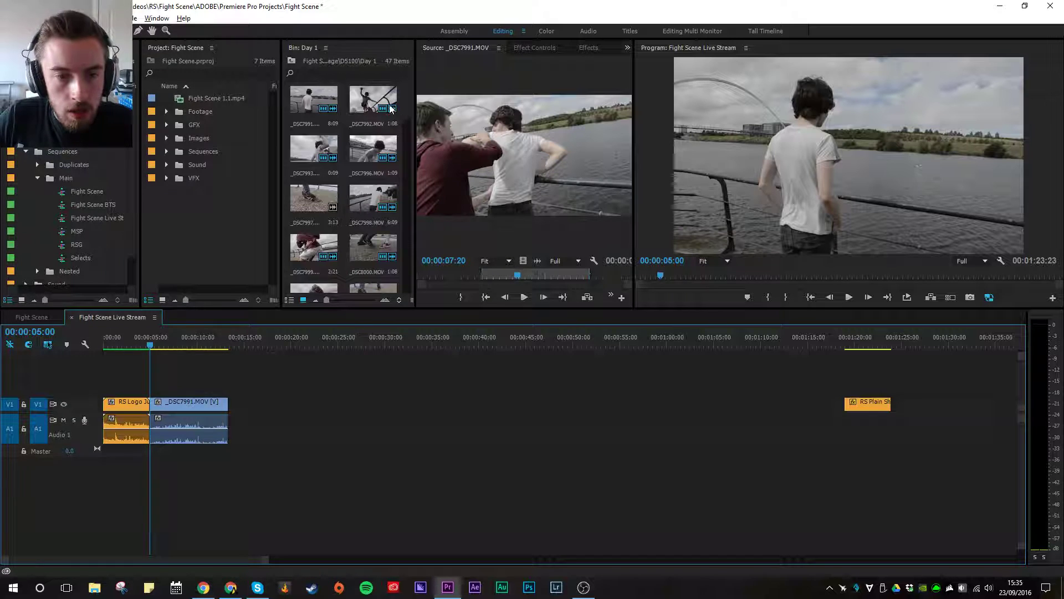
Step: Append _DSC7992.MOV, _DSC7993.MOV, _DSC7996.MOV and _DSC7997.MOV in that order after _DSC7991.MOV
double_click(375, 92)
left_click_drag(543, 141, 233, 413)
double_click(308, 155)
left_click_drag(525, 214, 247, 411)
double_click(373, 148)
left_click_drag(550, 182, 252, 410)
double_click(317, 204)
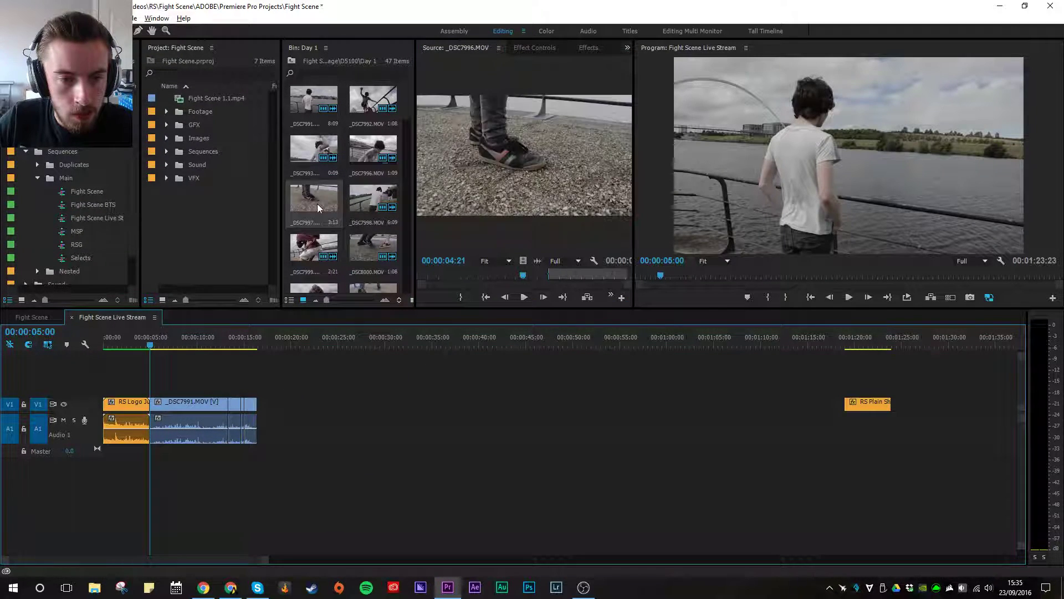
left_click_drag(480, 161, 265, 410)
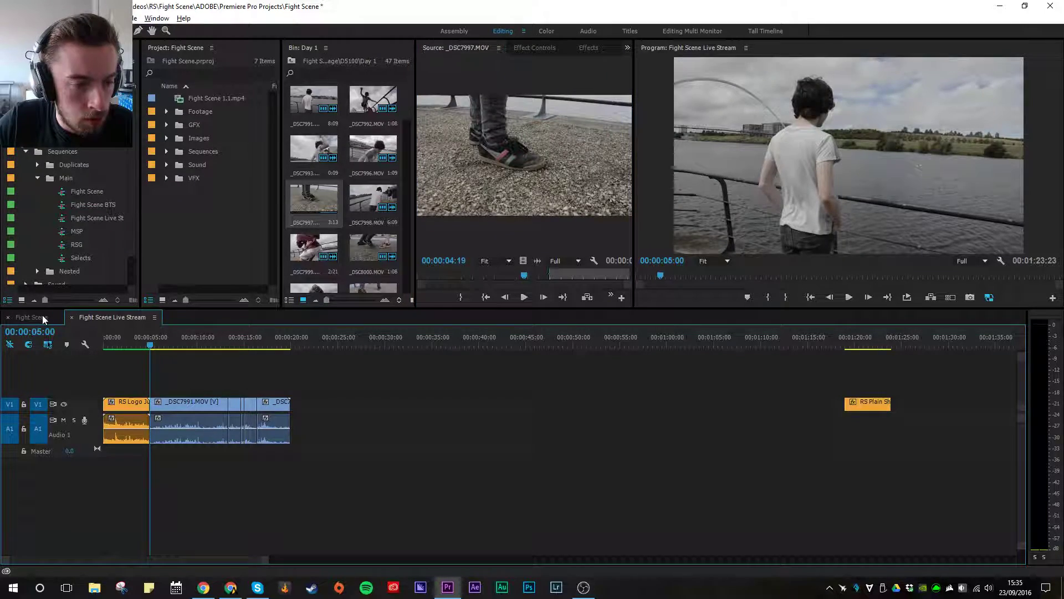
Step: Check the finished Fight Scene sequence at about 00:00:13:18 and return to Fight Scene Live Stream
left_click(33, 316)
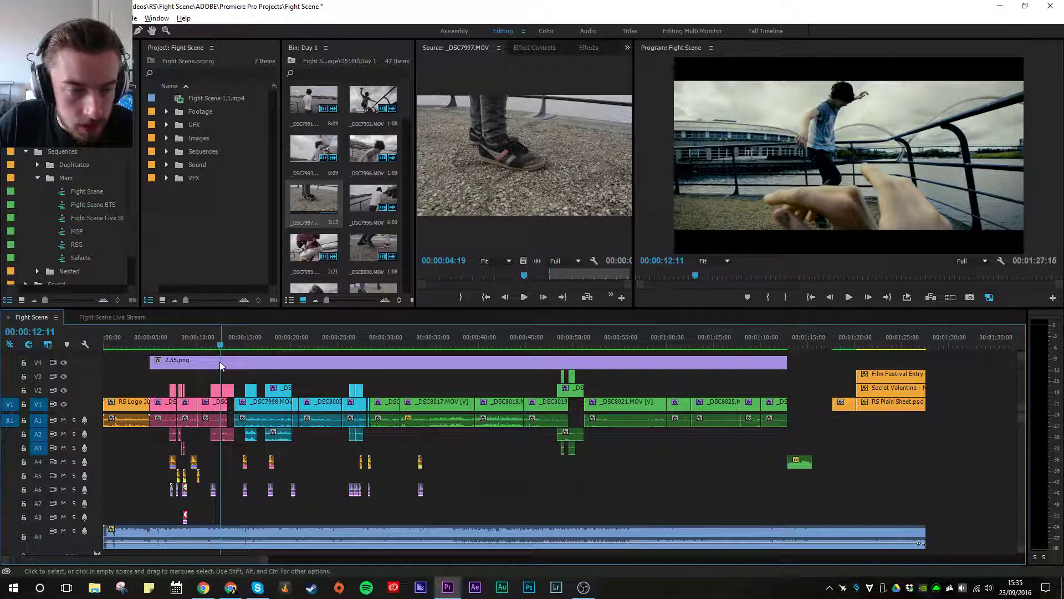
left_click_drag(222, 346, 234, 342)
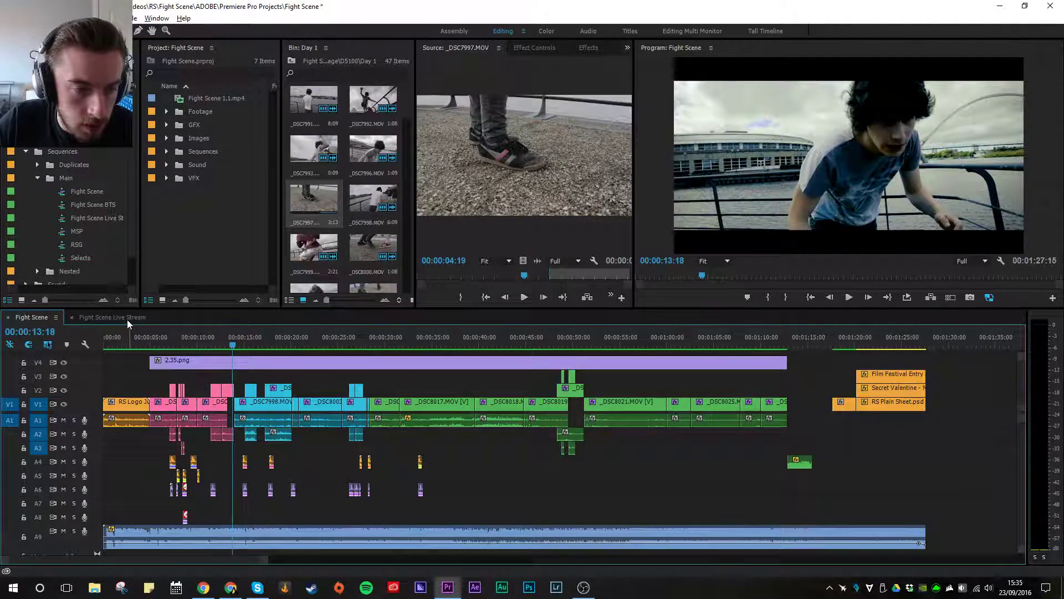
left_click(112, 317)
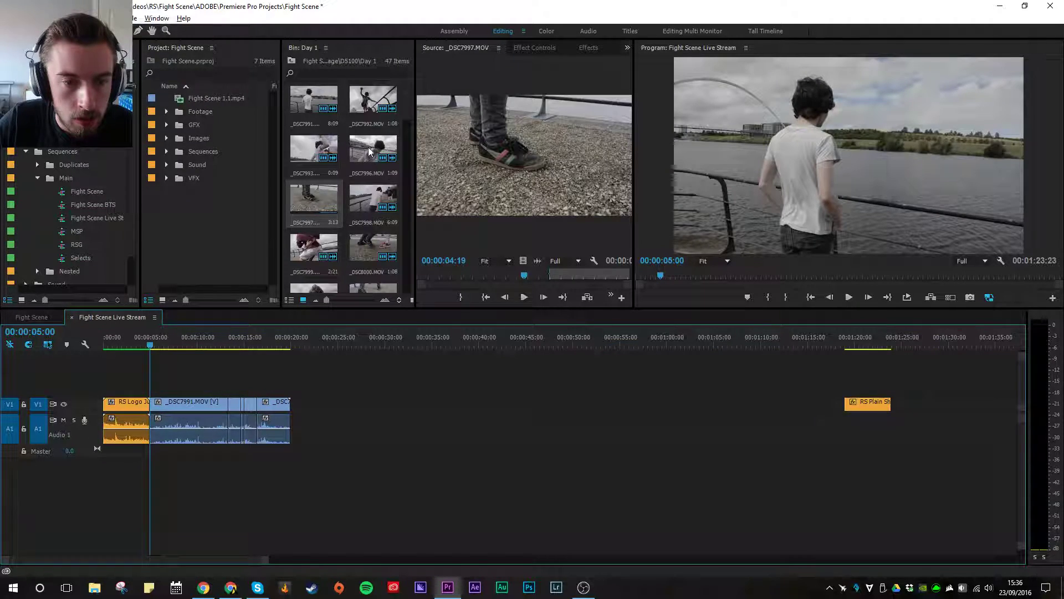
Step: Zoom in on the assembled clips and review them by playing from the end of the logo intro and scrubbing through _DSC7991.MOV
mouse_move(238, 340)
left_mouse_down()
mouse_move(278, 341)
mouse_move(245, 340)
left_mouse_up()
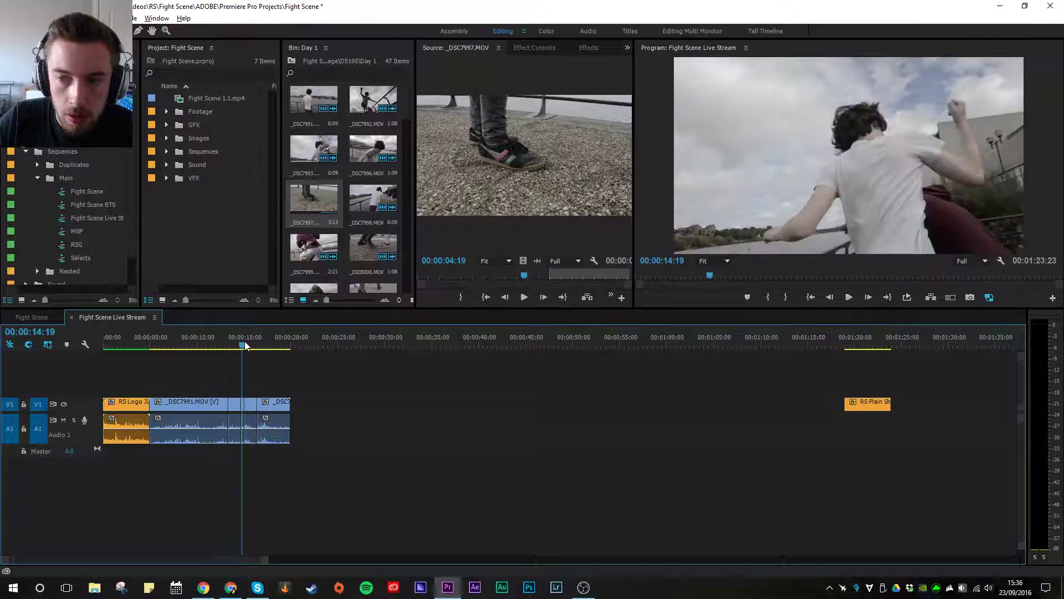
key("equal")
key("equal")
key("equal")
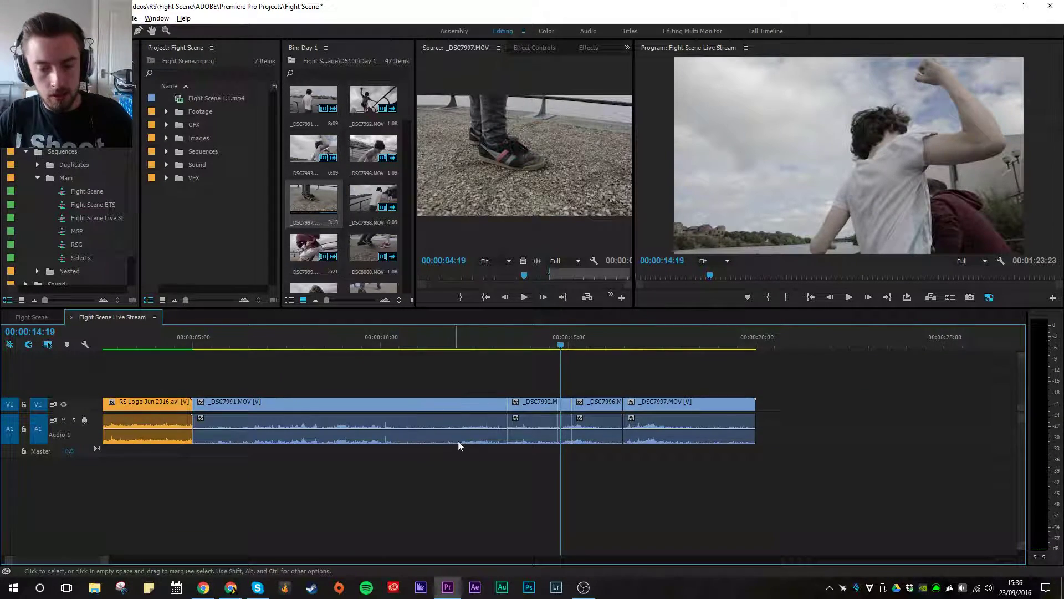
left_click_drag(237, 342, 186, 346)
key("space")
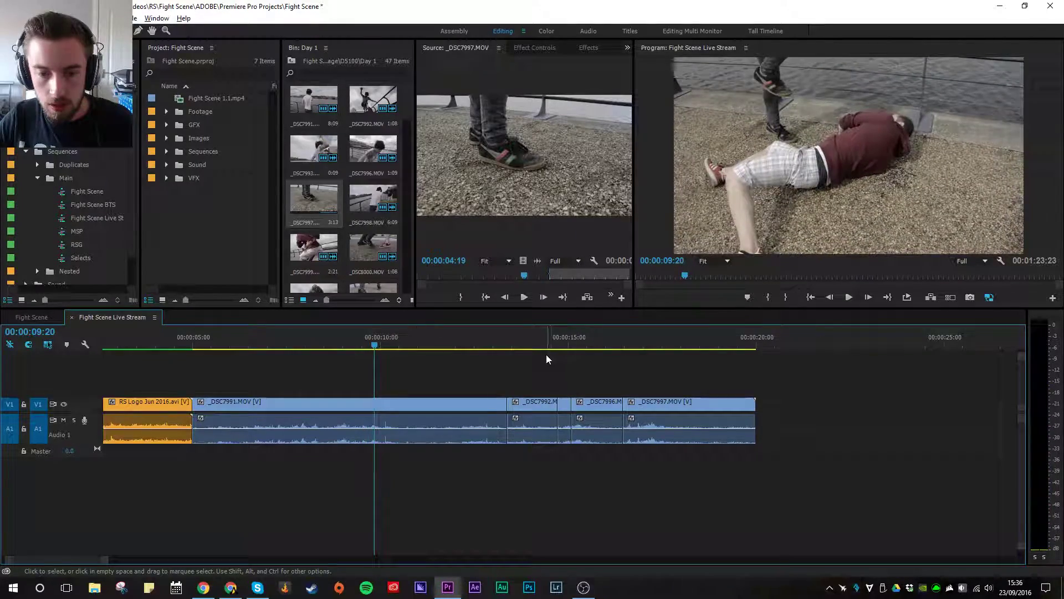
left_click(507, 342)
left_click_drag(528, 344, 284, 359)
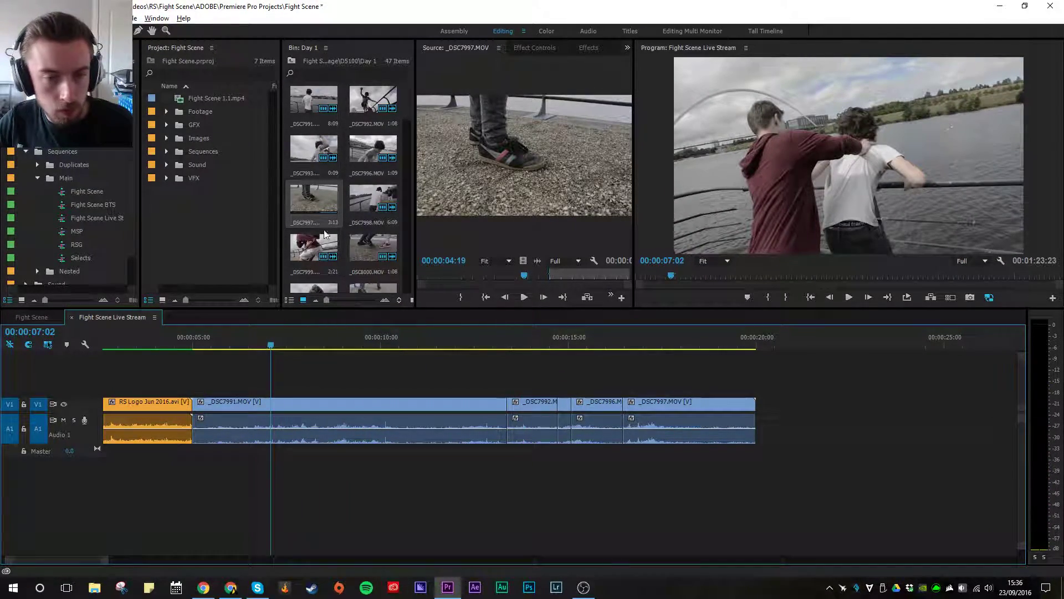
Step: View the Day 1 footage in an enlarged bin, restore the layout, and play _DSC7992.MOV in the sequence
key("grave")
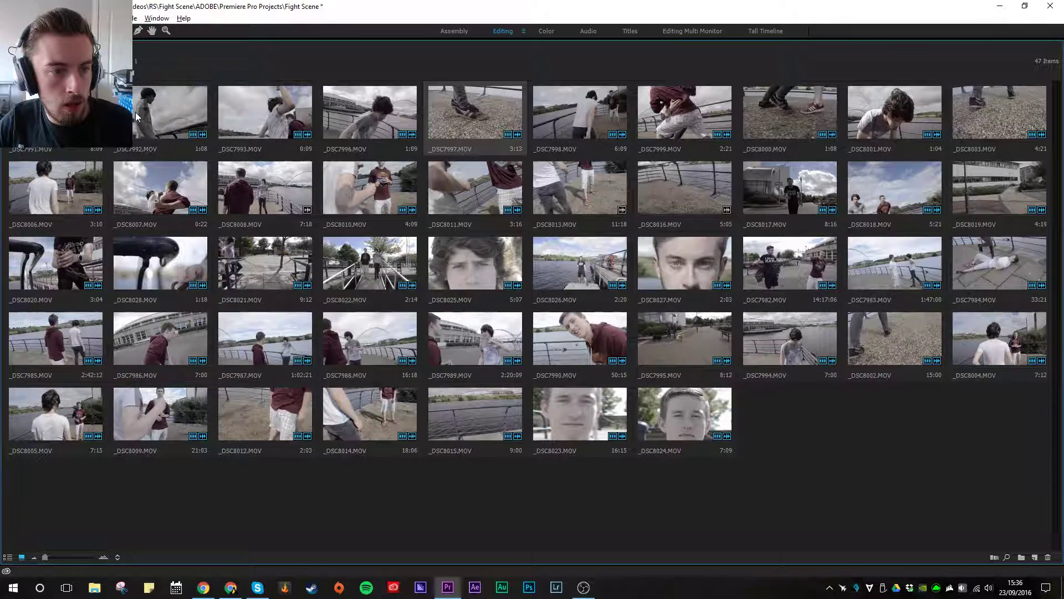
key("grave")
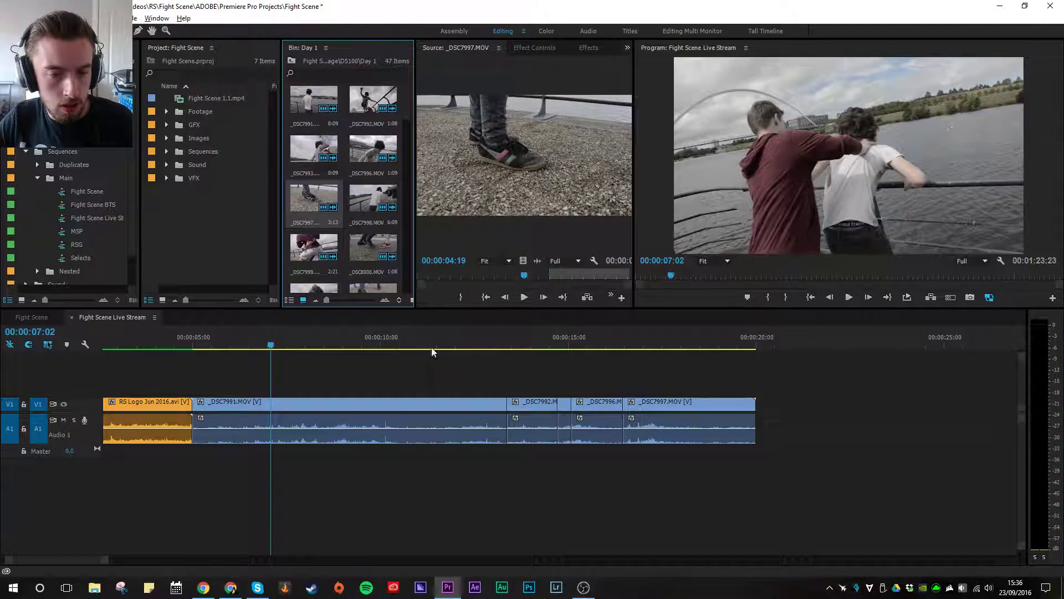
left_click(517, 344)
key("space")
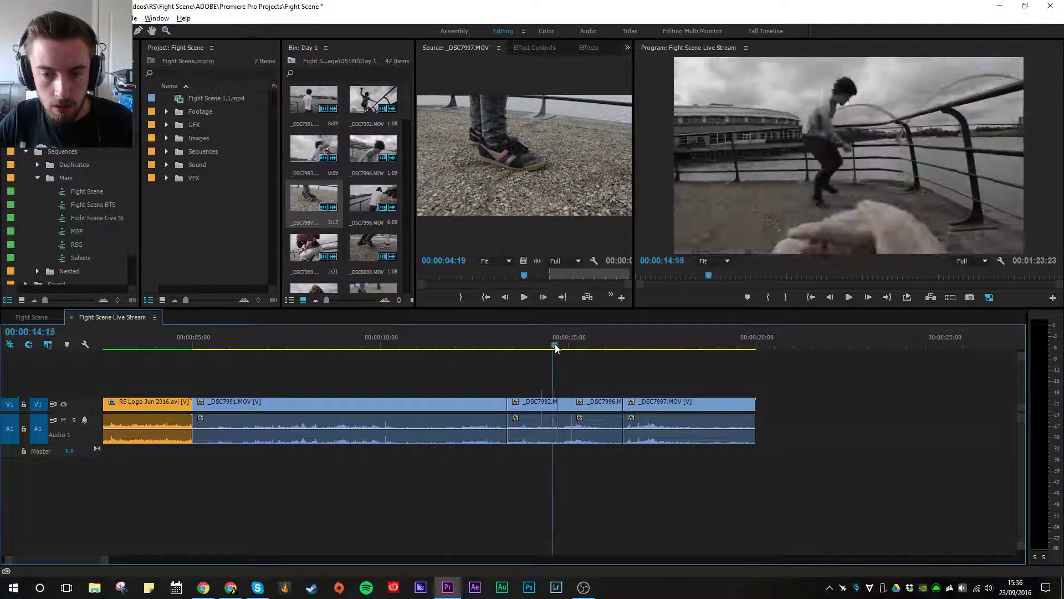
Step: Ripple trim the end of _DSC7991.MOV to 00:00:08:18 and scrub the shortened edit to about 00:00:10:05
left_click_drag(568, 343, 335, 364)
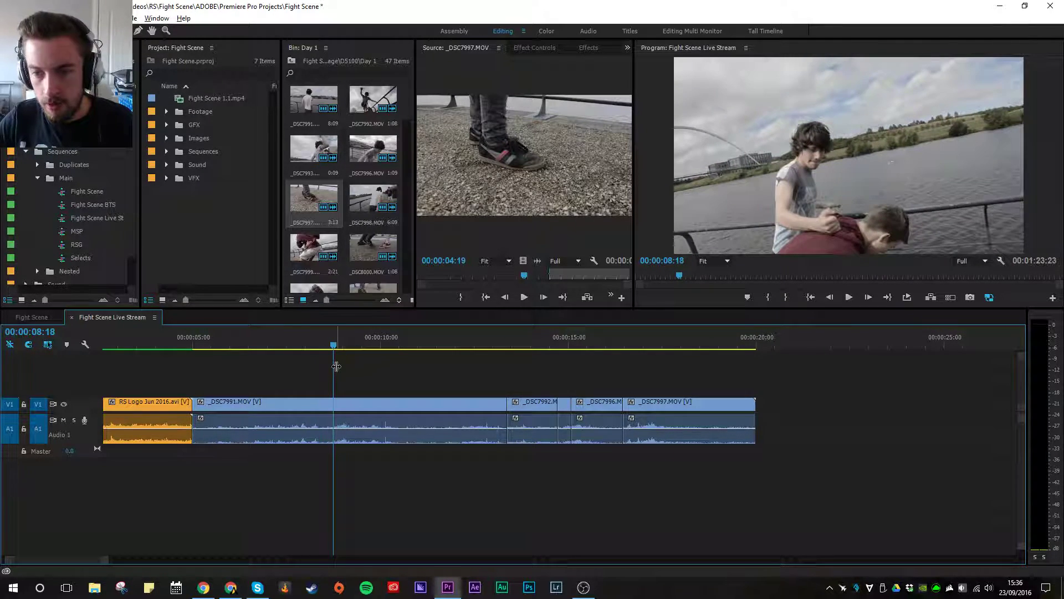
key("w")
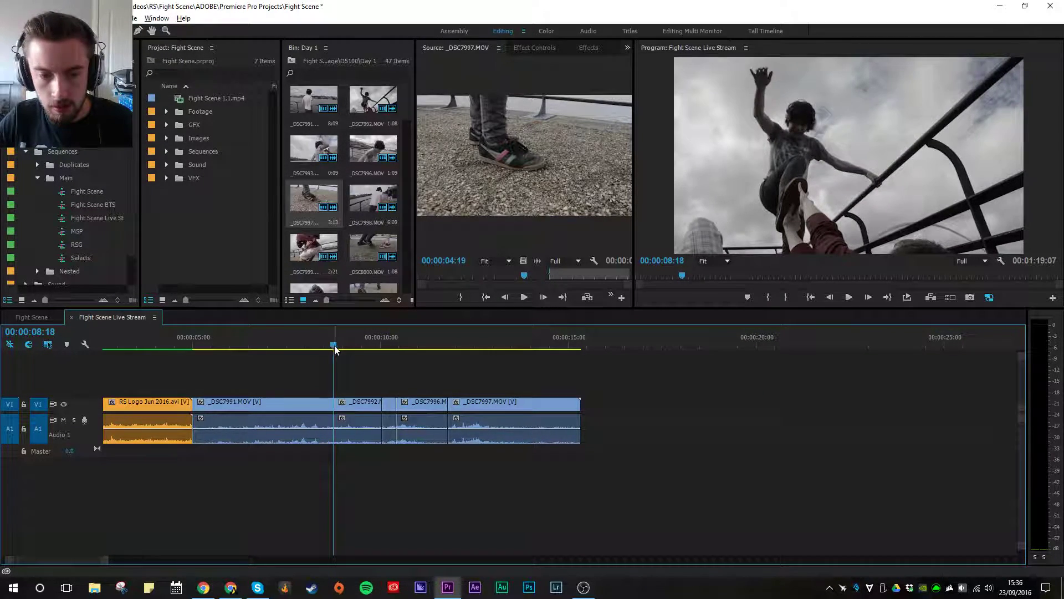
left_click(322, 355)
key("ctrl+z")
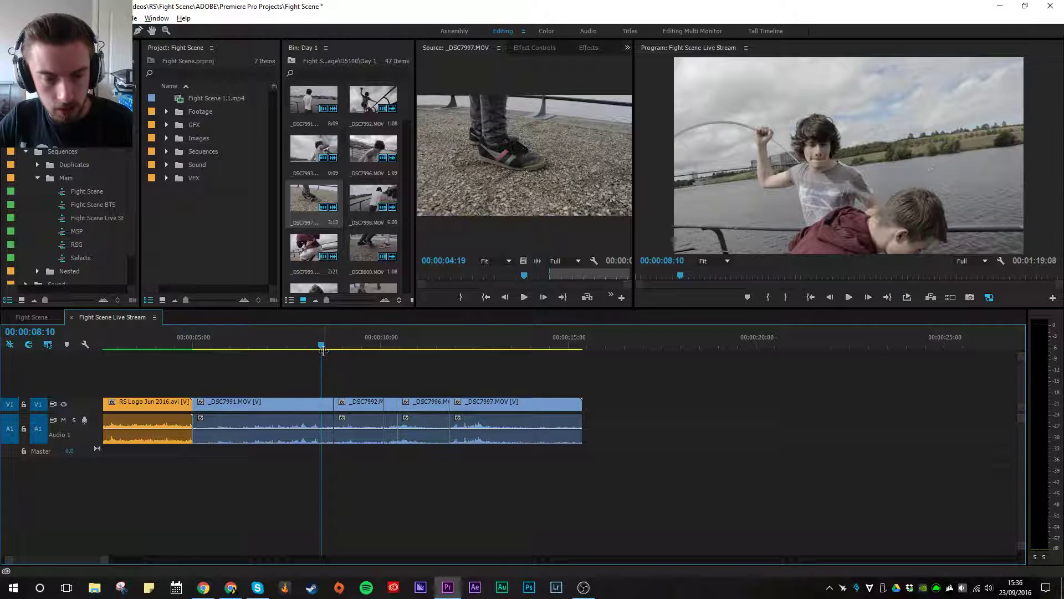
left_click(312, 349)
left_click_drag(313, 348, 390, 344)
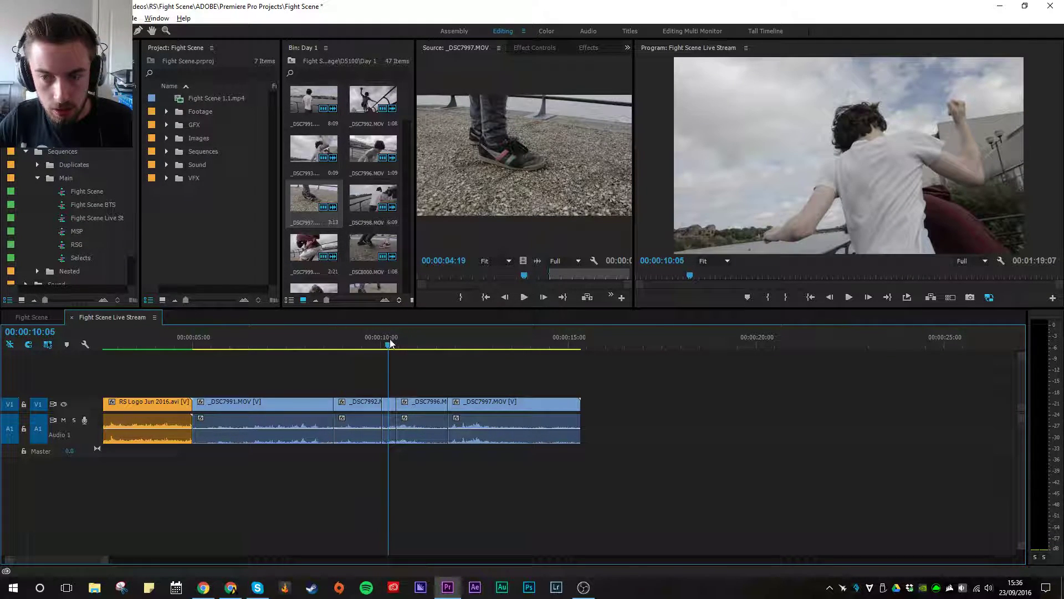
left_click_drag(392, 403, 343, 394)
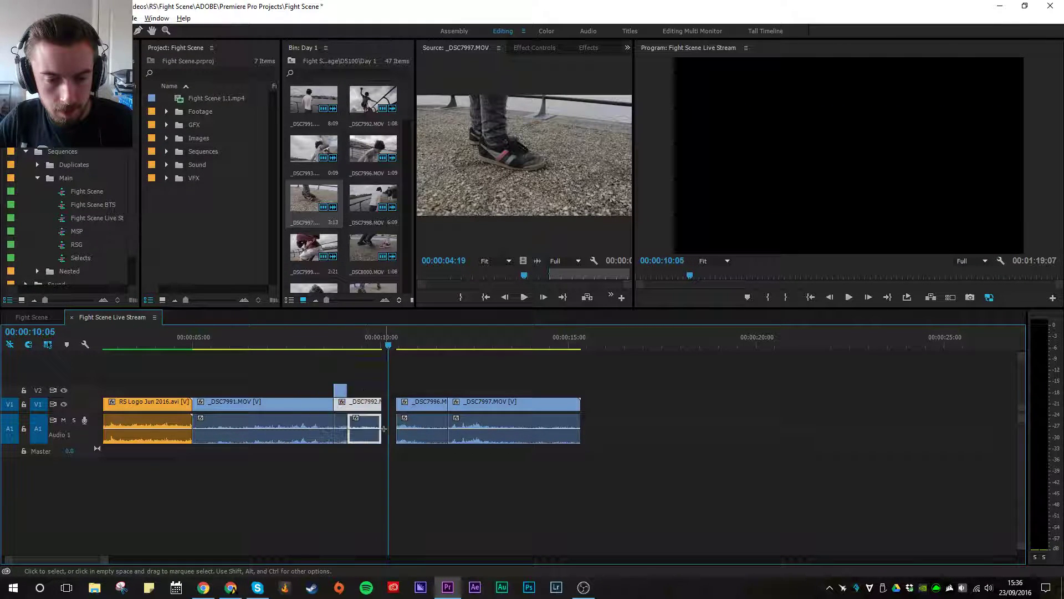
key("ctrl+z")
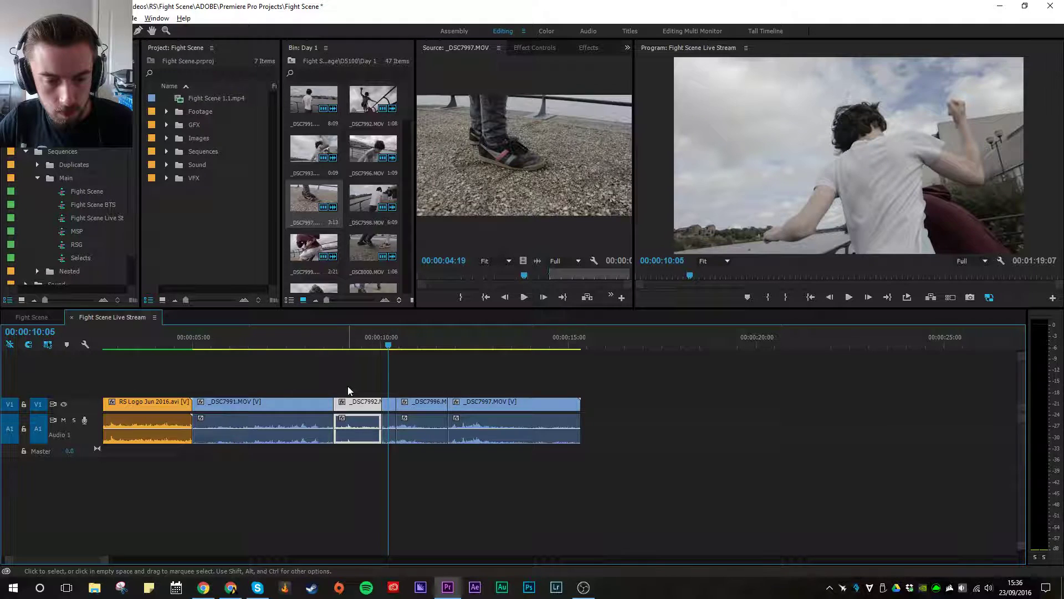
mouse_move(362, 393)
left_mouse_down()
mouse_move(410, 394)
mouse_move(359, 392)
left_mouse_up()
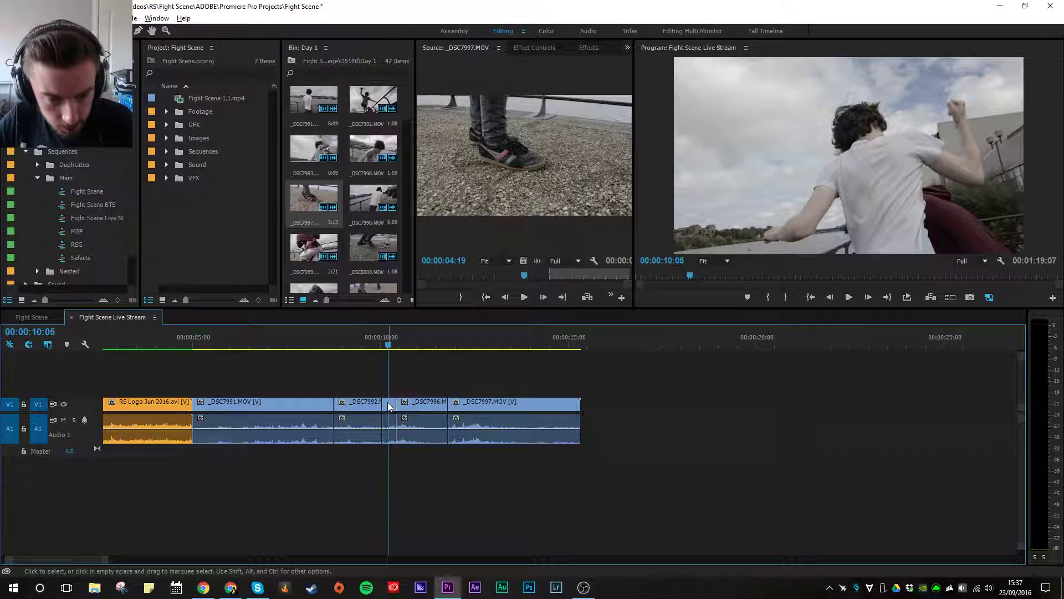
Step: Swap the short _DSC7993.MOV clip ahead of _DSC7992.MOV without leaving a gap, and play the new order
key("=")
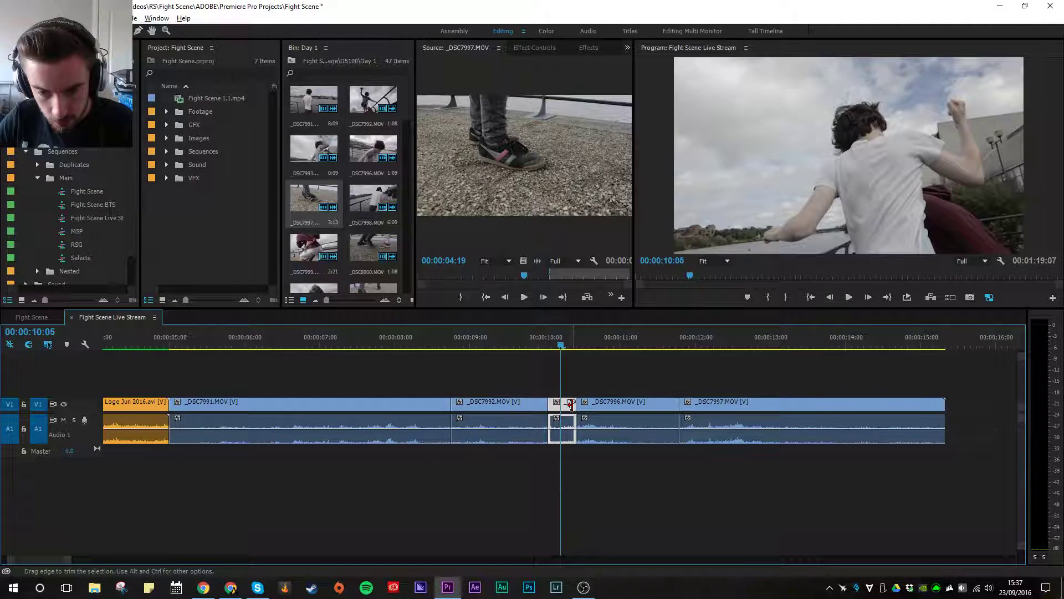
left_click_drag(572, 409, 474, 408)
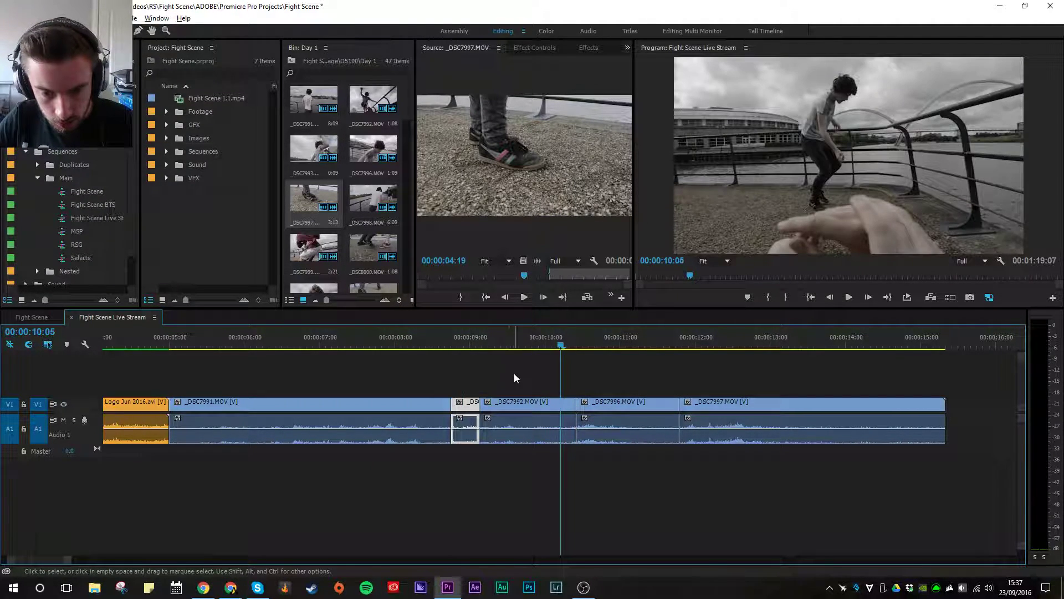
left_click(436, 337)
key("space")
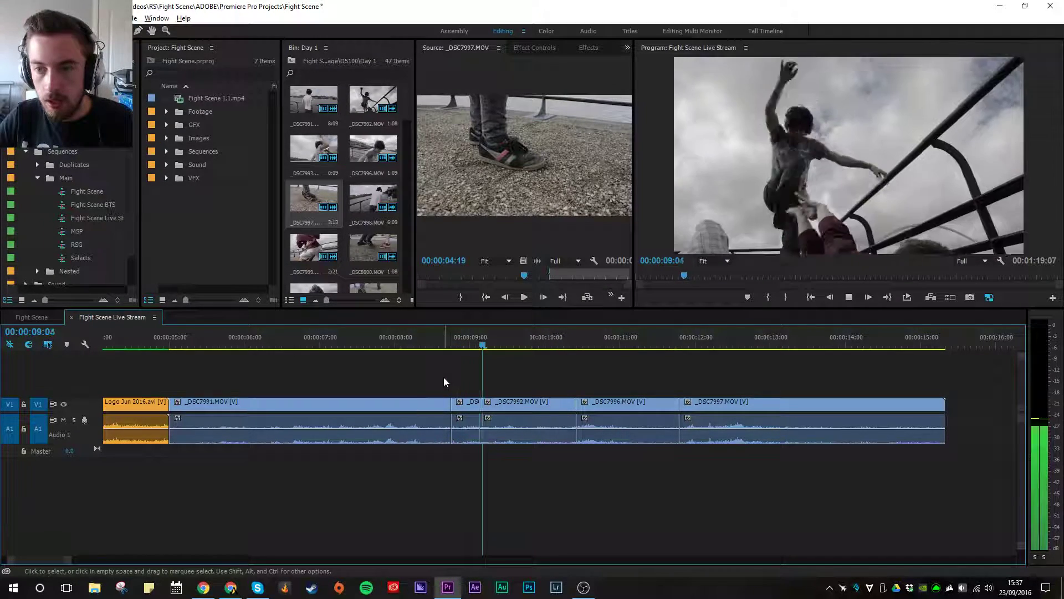
Step: Ripple trim the end of _DSC7991.MOV to 00:00:08:13 and replay the cut into the following clips
left_click(451, 344)
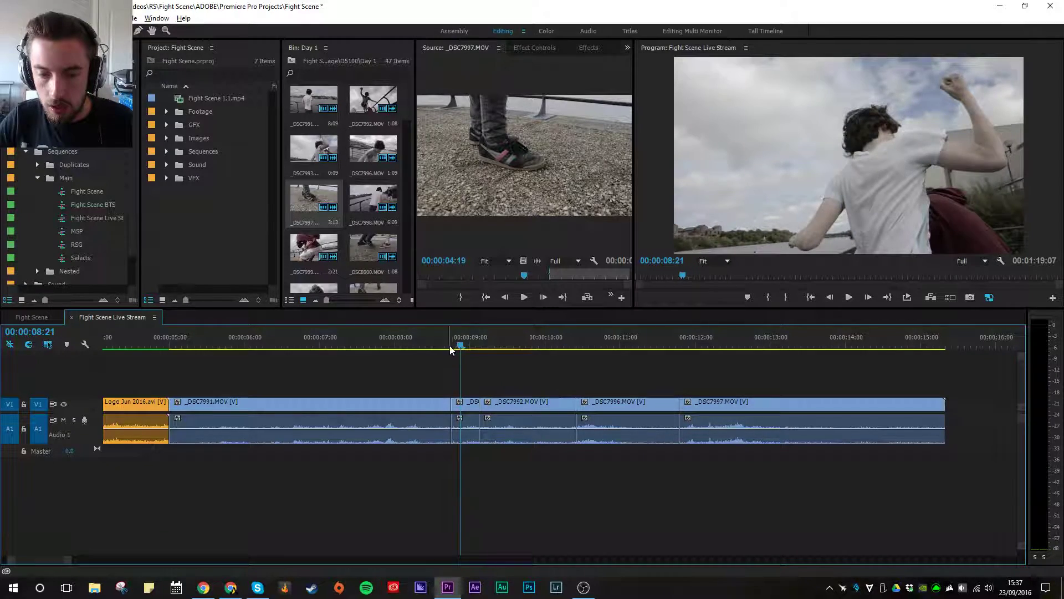
left_click(441, 345)
left_click(439, 346)
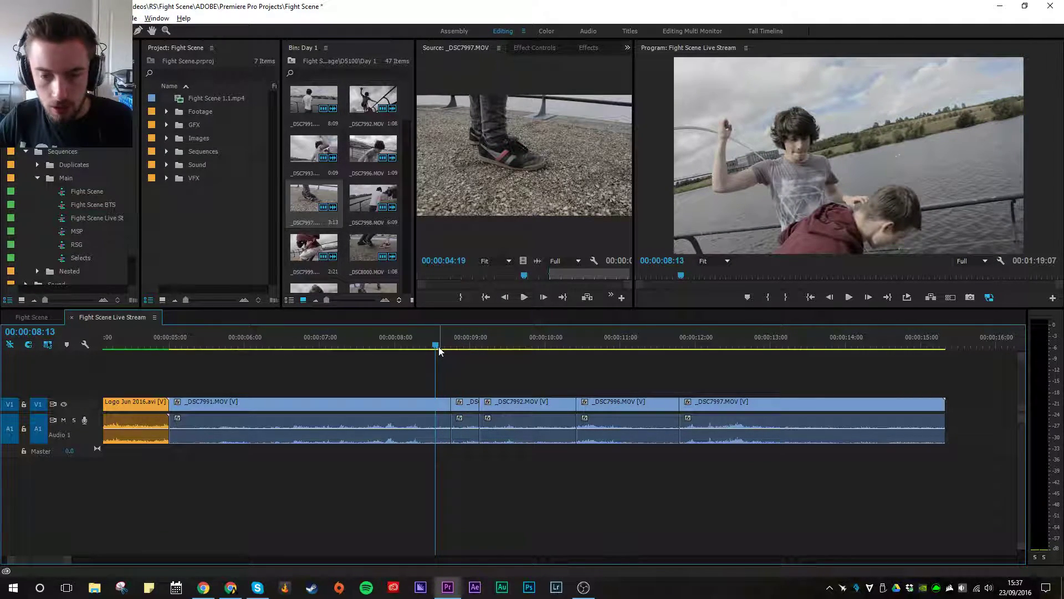
key("w")
left_click(405, 346)
key("space")
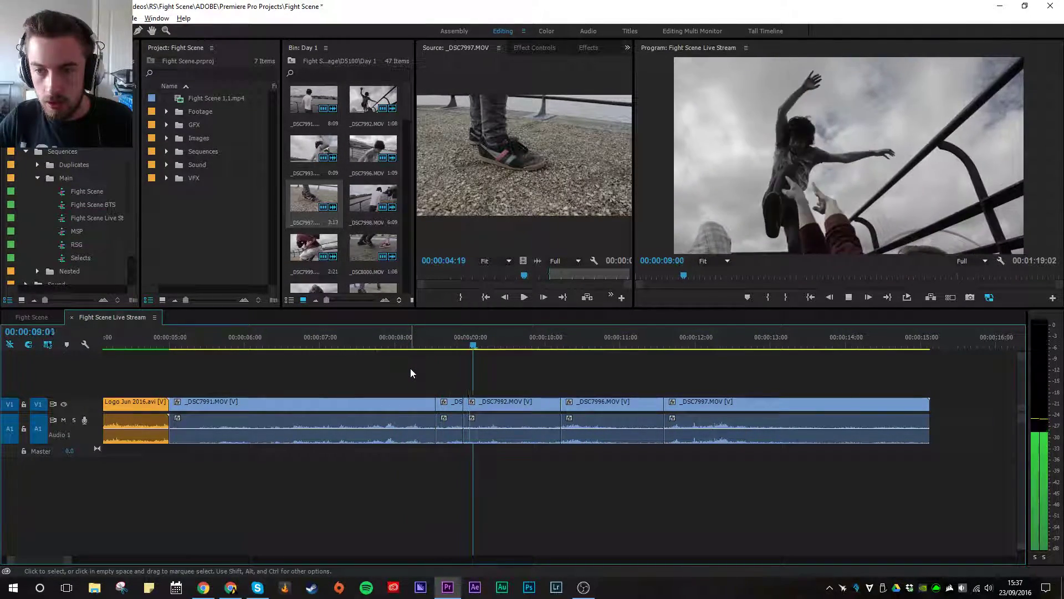
left_click(425, 351)
left_click(420, 347)
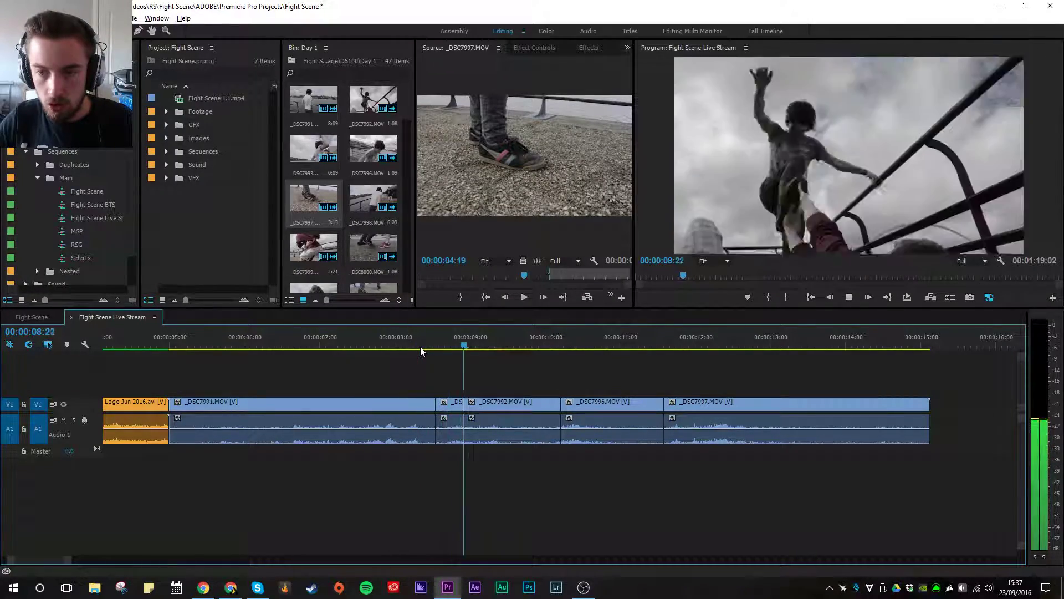
Step: Stop playback and scrub repeatedly through the edit between about 00:00:08:02 and 00:00:12:01 to check the cuts around _DSC7993.MOV
key("space")
left_click_drag(482, 340, 786, 472)
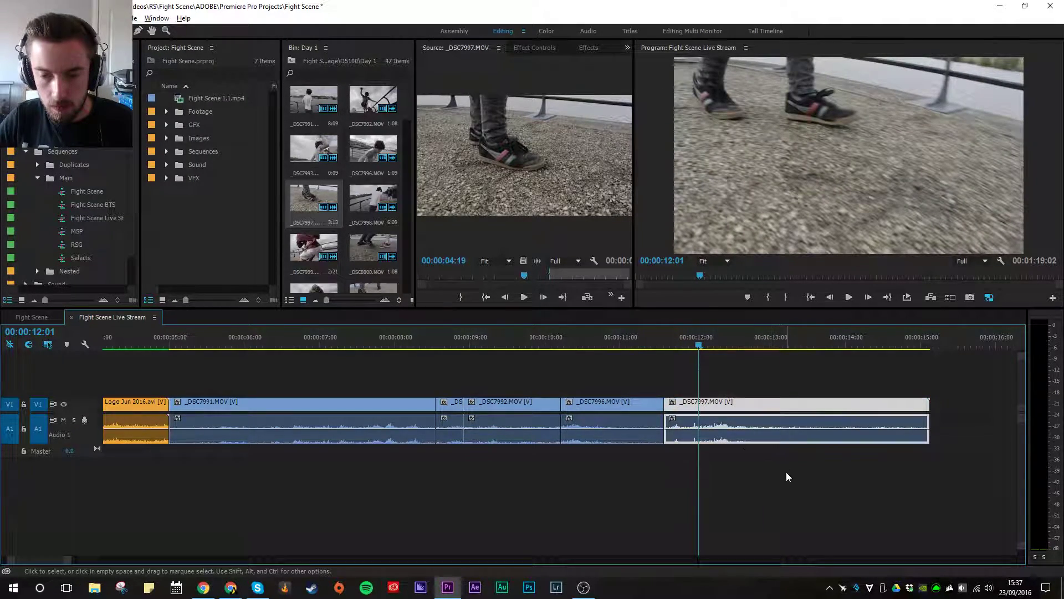
left_click(513, 368)
left_click_drag(501, 343, 445, 351)
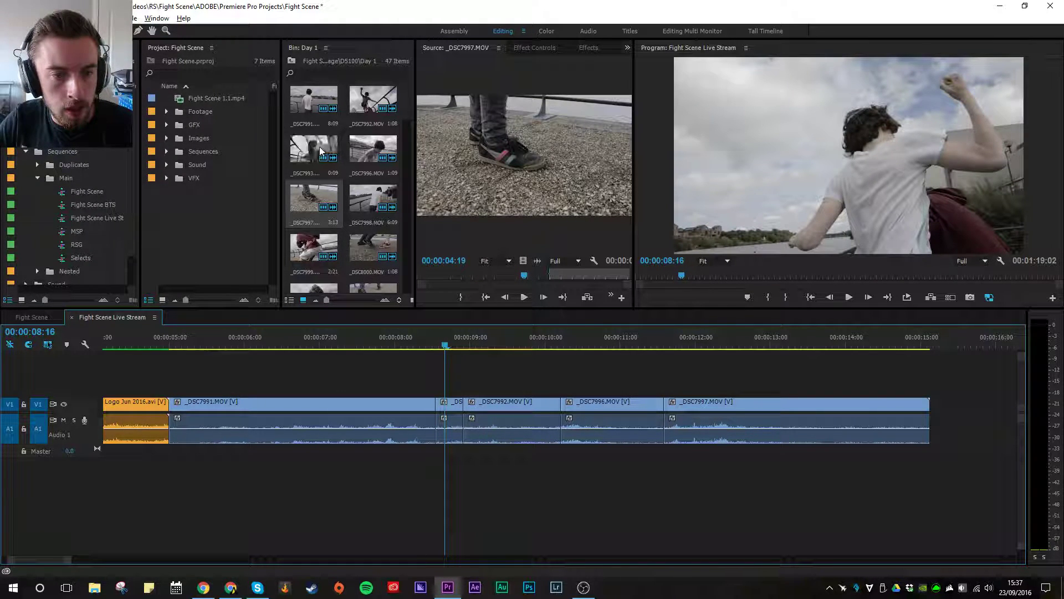
left_click_drag(284, 346, 476, 350)
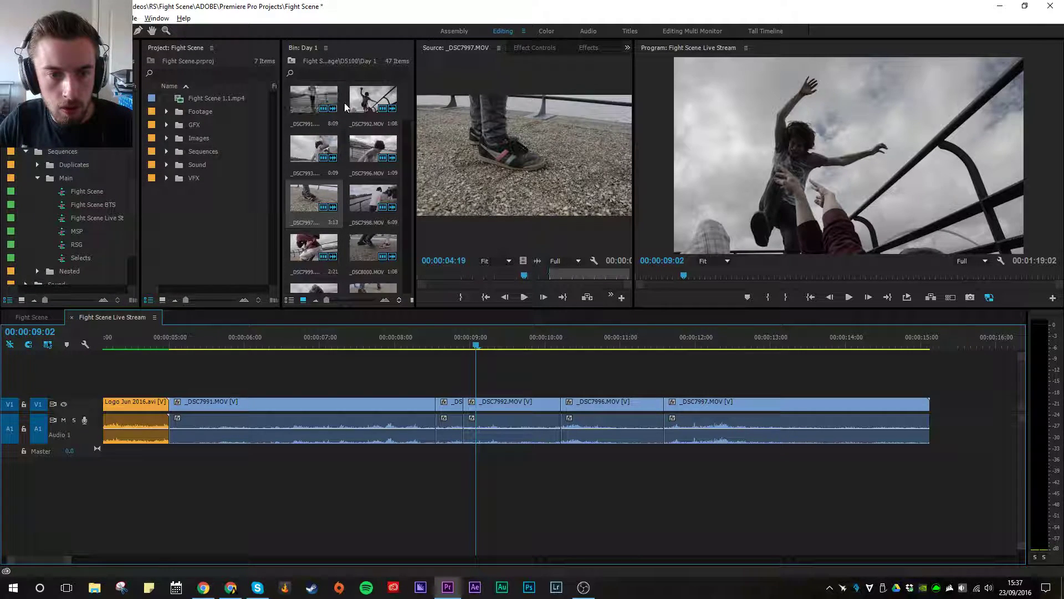
left_click_drag(443, 345, 403, 345)
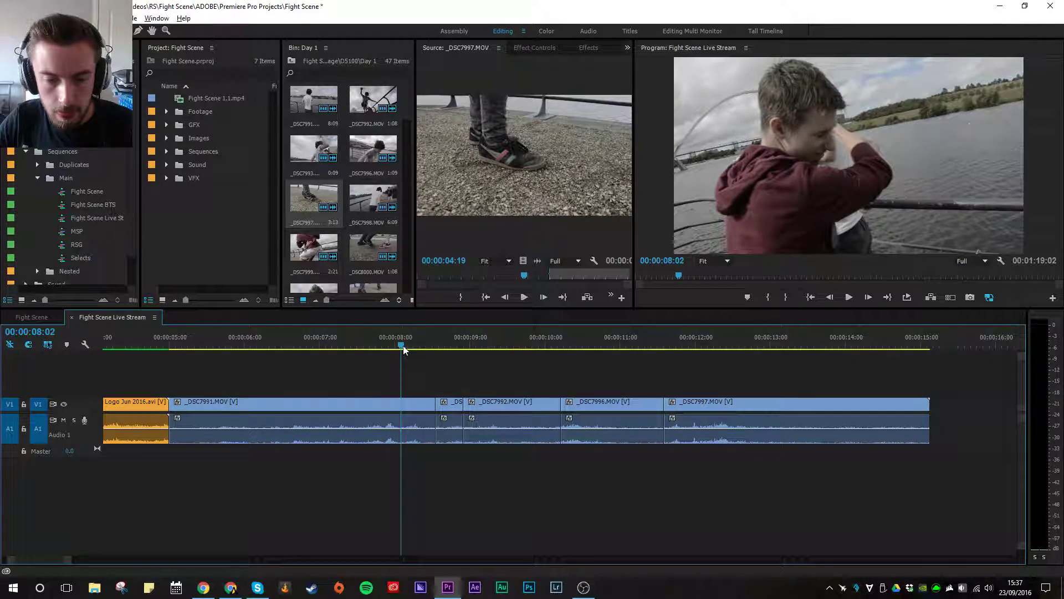
Step: Shift _DSC7992.MOV, _DSC7996.MOV and _DSC7997.MOV later to open a gap, and lift the short _DSC7993.MOV clip to V2 and A2
left_click_drag(409, 345, 871, 482)
left_click_drag(730, 413, 920, 413)
left_click(493, 392)
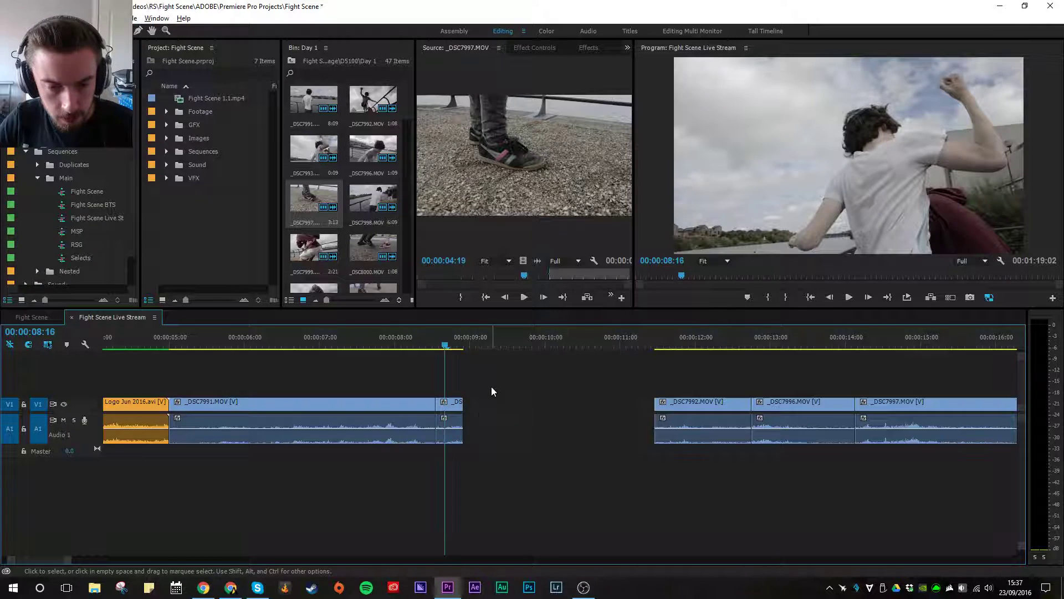
left_click_drag(453, 408, 453, 464)
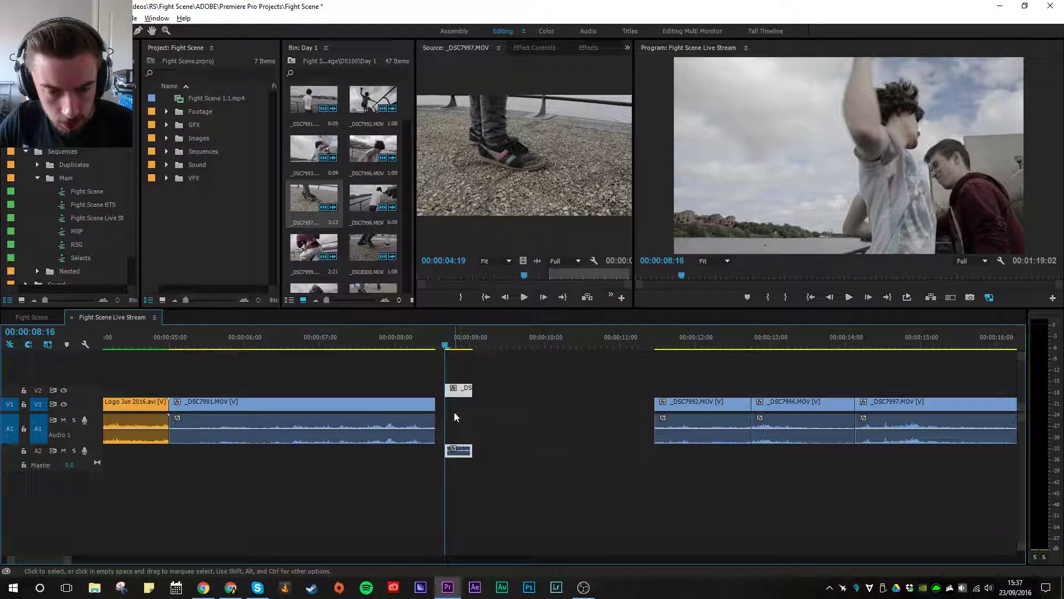
Step: Extend the end of _DSC7991.MOV on V1 to about 00:00:10:17, closing the gap before _DSC7992.MOV
left_click_drag(458, 396, 557, 411)
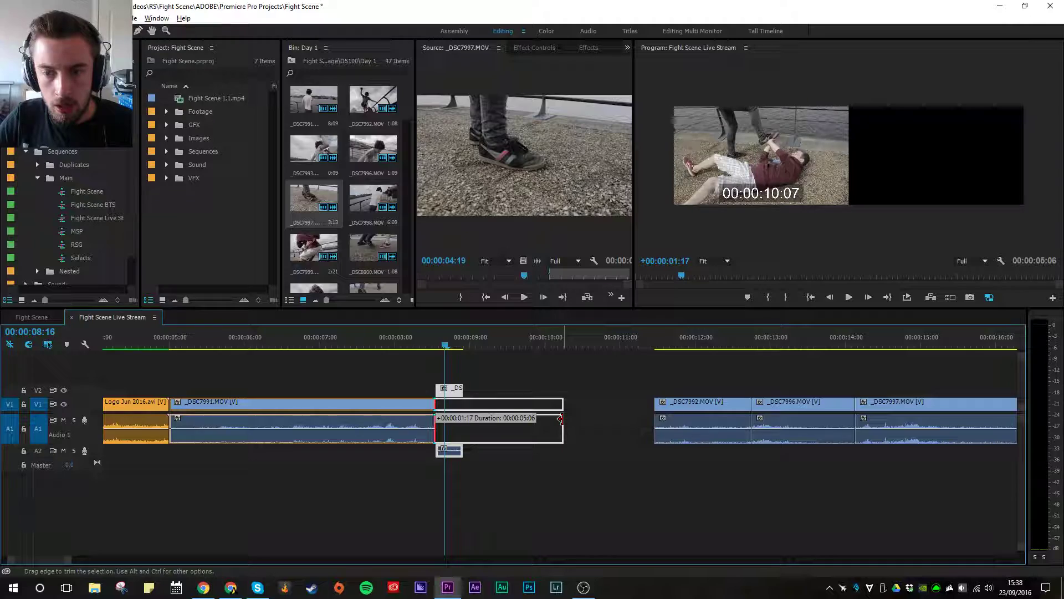
left_click_drag(561, 419, 564, 419)
right_click(614, 403)
left_click(632, 409)
left_click(518, 345)
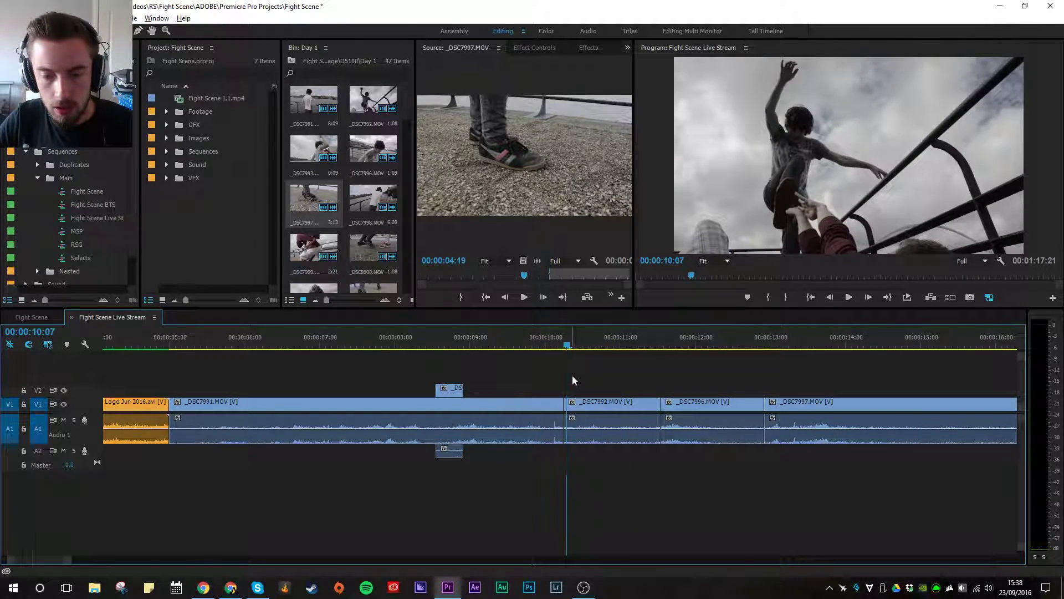
left_click_drag(571, 401, 605, 401)
left_click(547, 344)
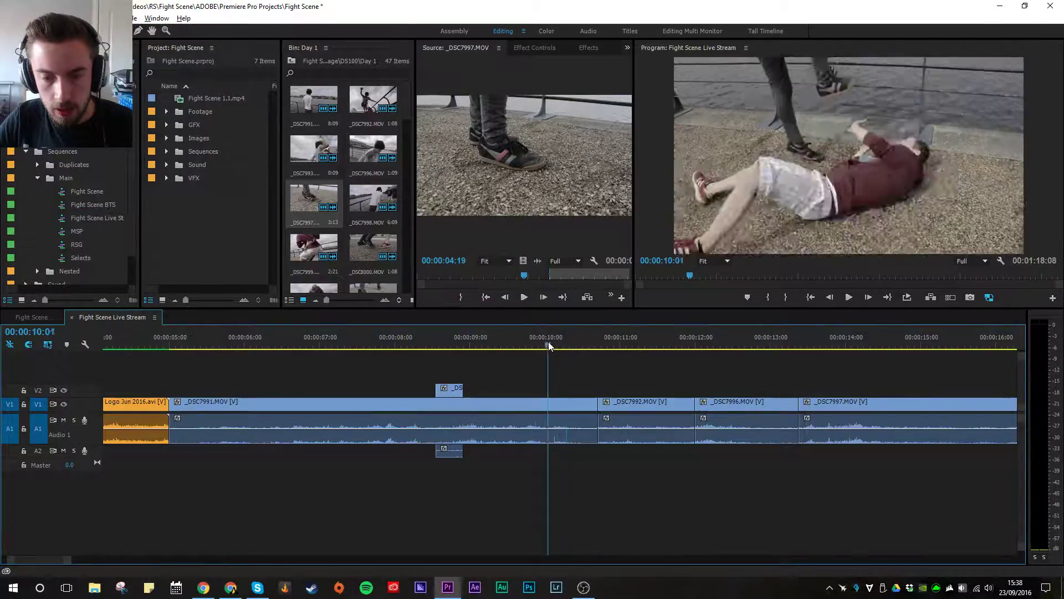
Step: Play the extended shot into the following clips and ripple delete _DSC7997.MOV after _DSC7996.MOV
left_click(338, 345)
key("space")
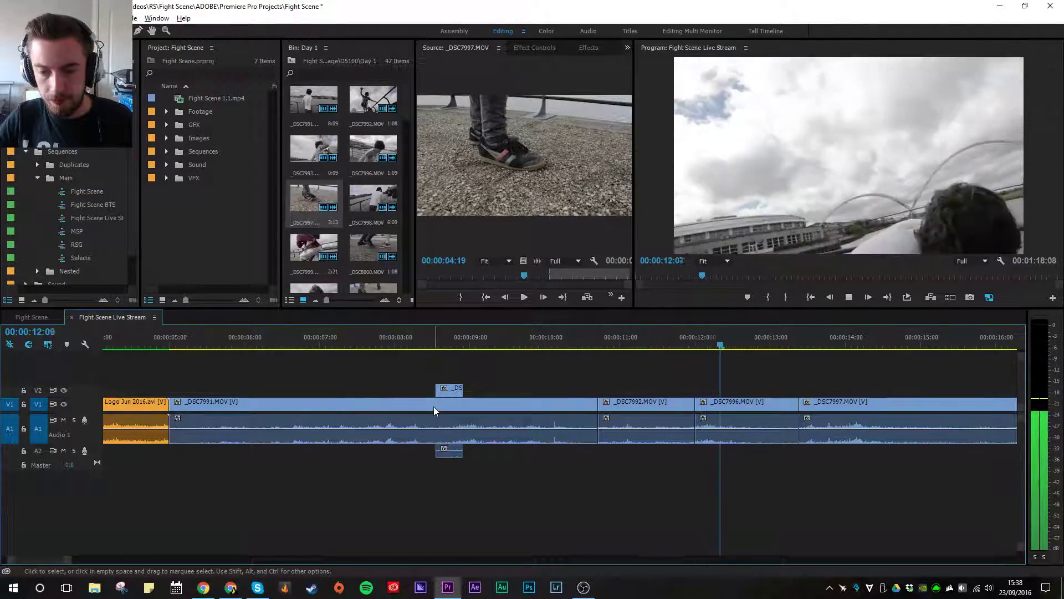
key("space")
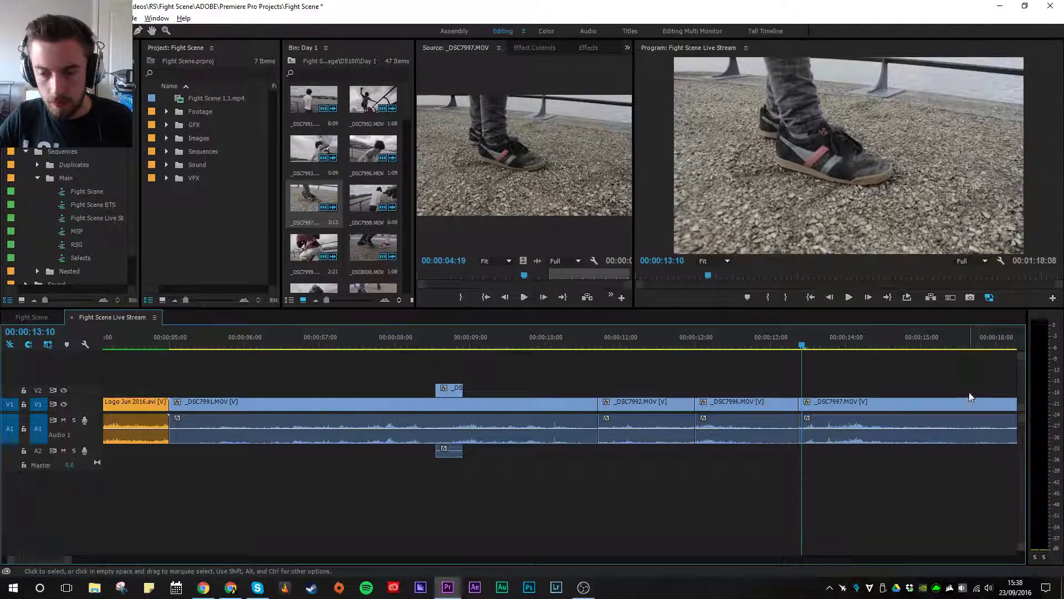
left_click(870, 403)
key("Delete")
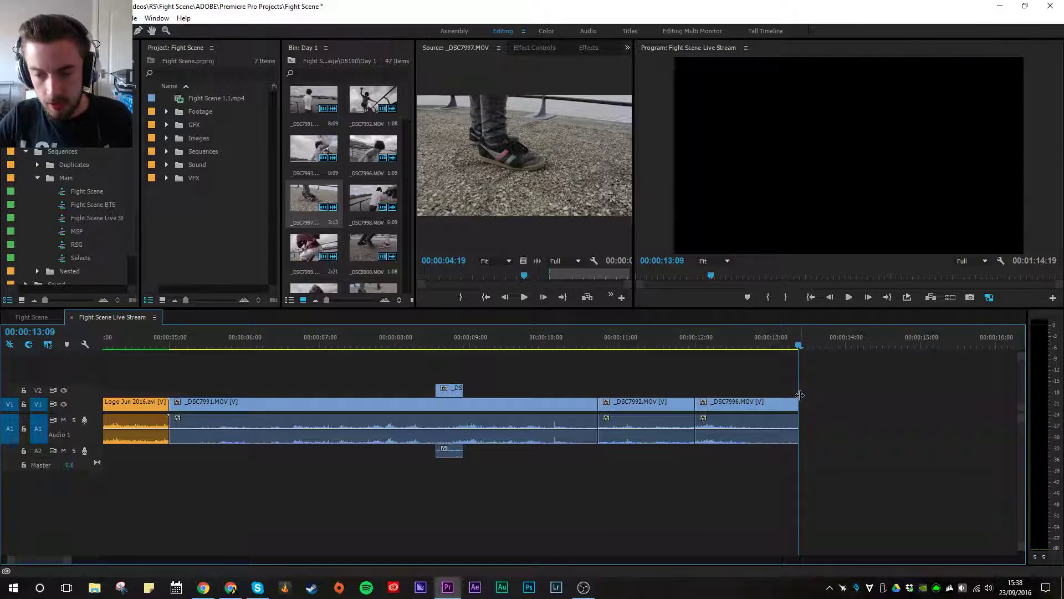
Step: Ripple trim about 21 frames off the start of _DSC7991.MOV and play the edit from 00:00:05:00
left_click_drag(428, 353, 384, 358)
left_click(165, 343)
key("space")
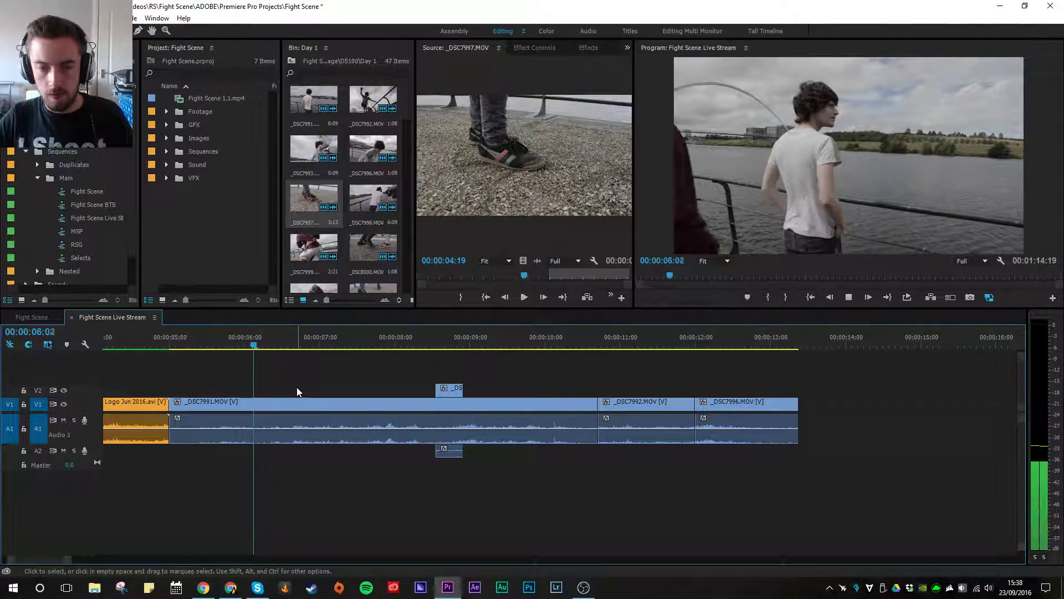
key("space")
key("q")
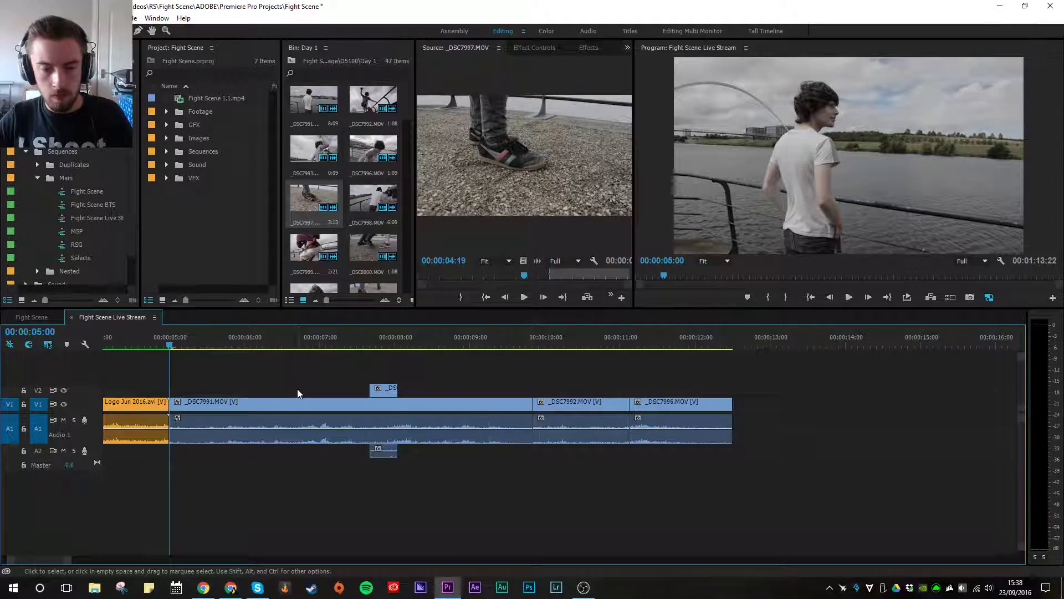
key("space")
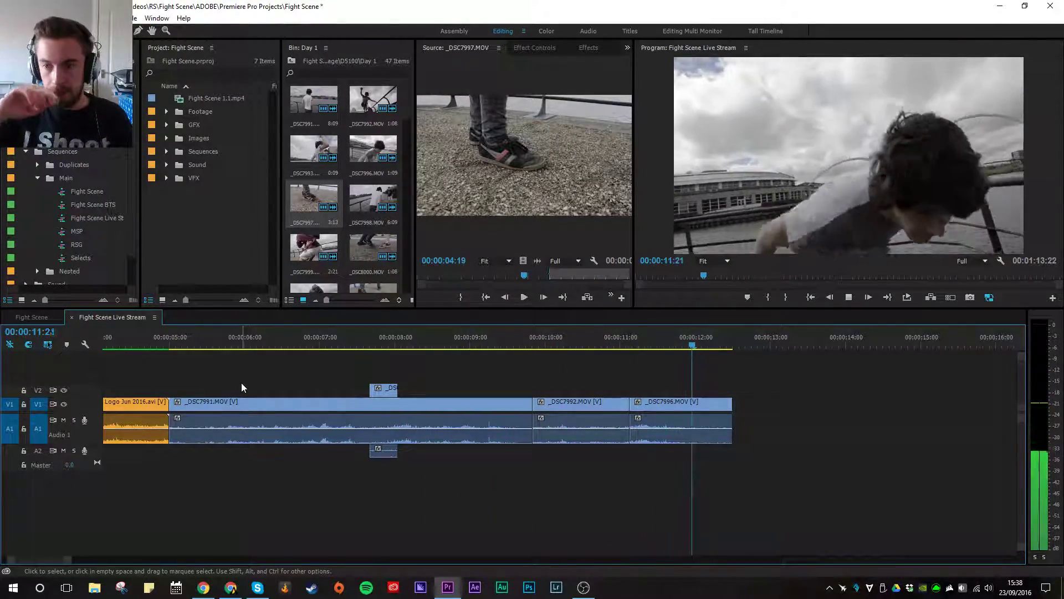
Step: Find the cut point near the end of _DSC7996.MOV and ripple trim the clip's end to 00:00:12:00
key("space")
left_click(715, 347)
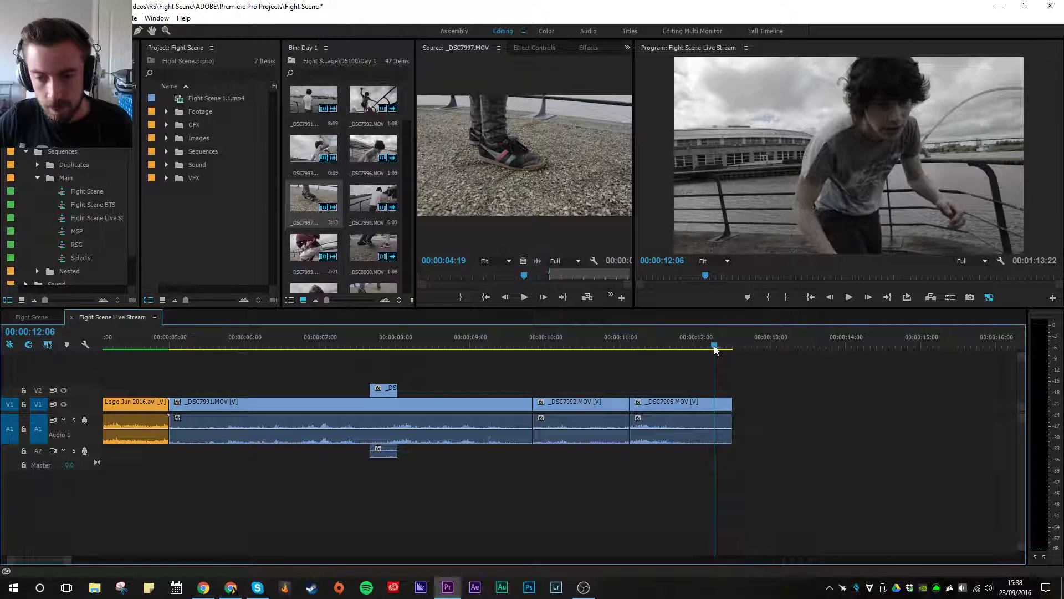
key("Left")
key("Left")
key("Left")
key("Left")
key("Left")
key("Left")
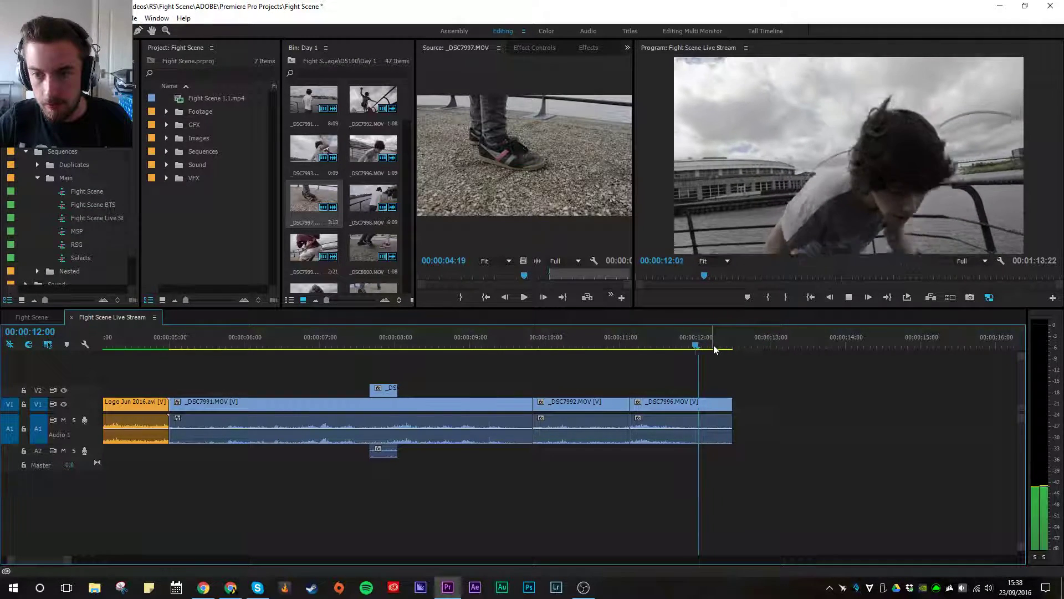
Step: Save the project and scrub through _DSC7991.MOV to 00:00:06:12
left_click(358, 346)
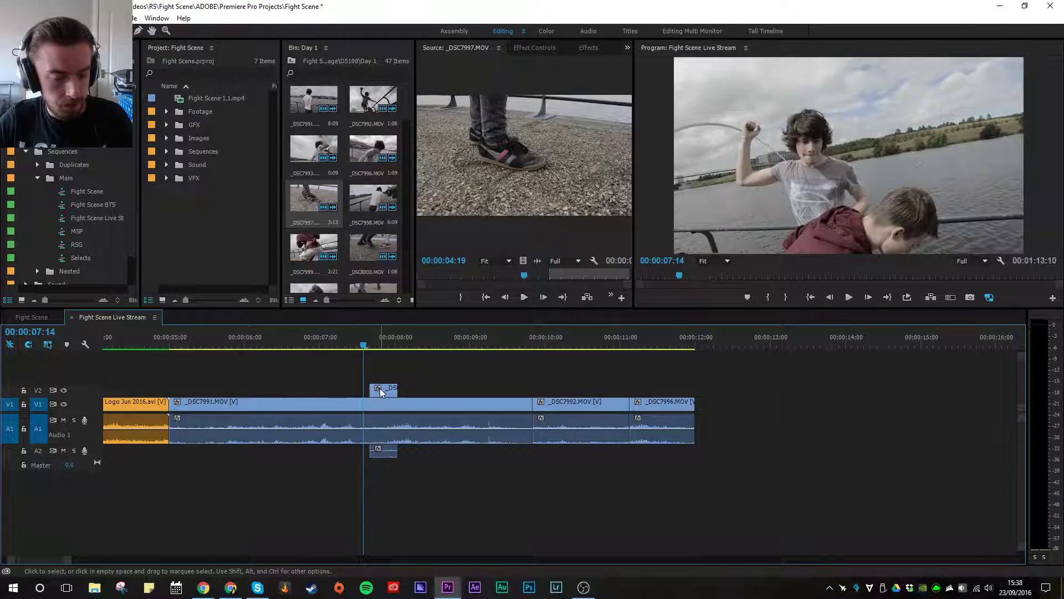
key("backslash")
key("backslash")
key("ctrl+s")
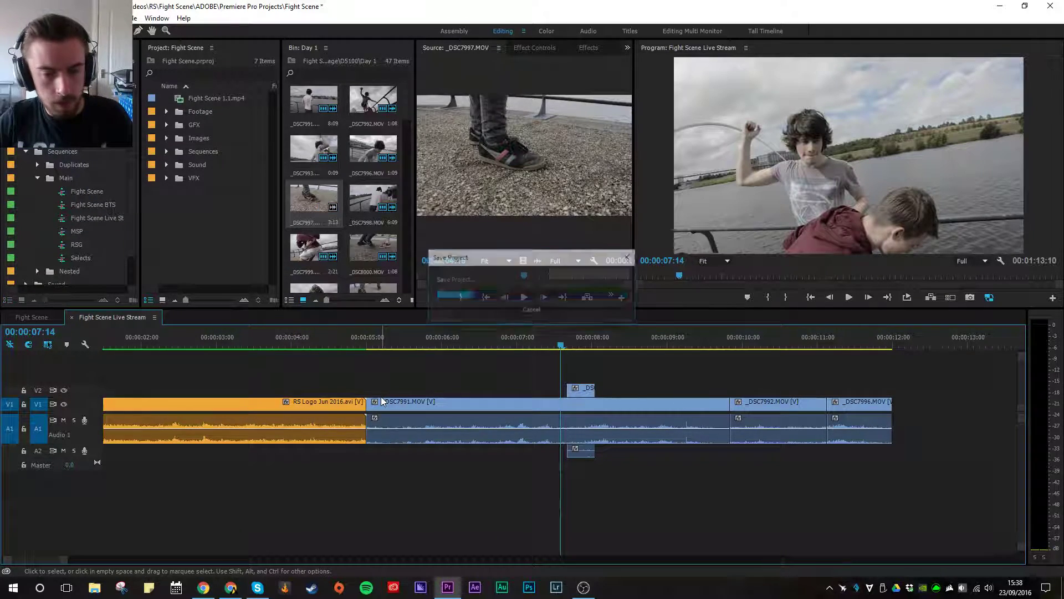
left_click_drag(373, 342, 479, 363)
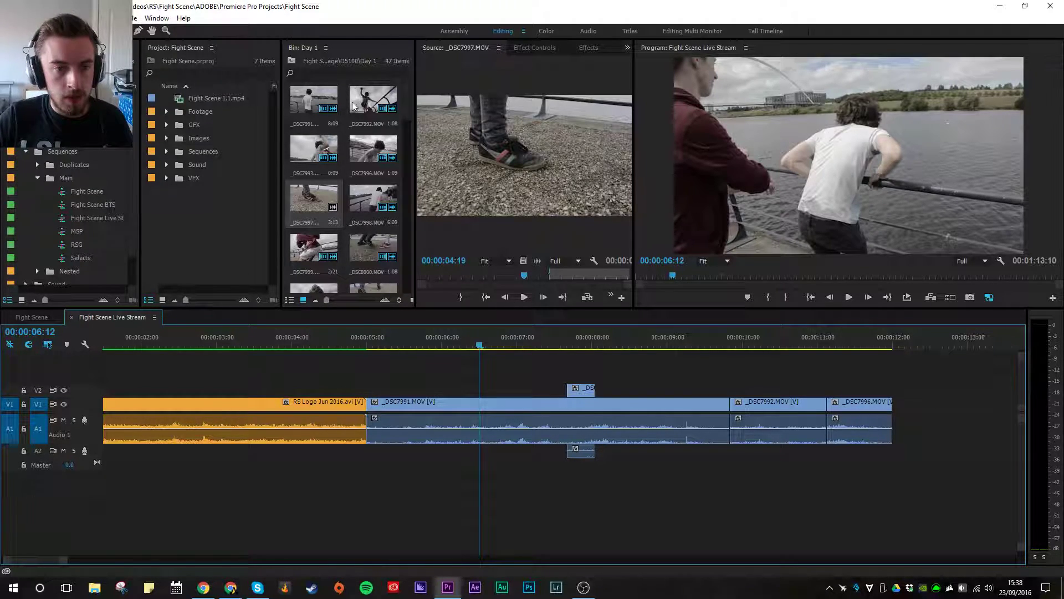
Step: Enlarge the Day 1 bin and look over the proxy commands for _DSC7993.MOV without applying any
key("grave")
right_click(280, 114)
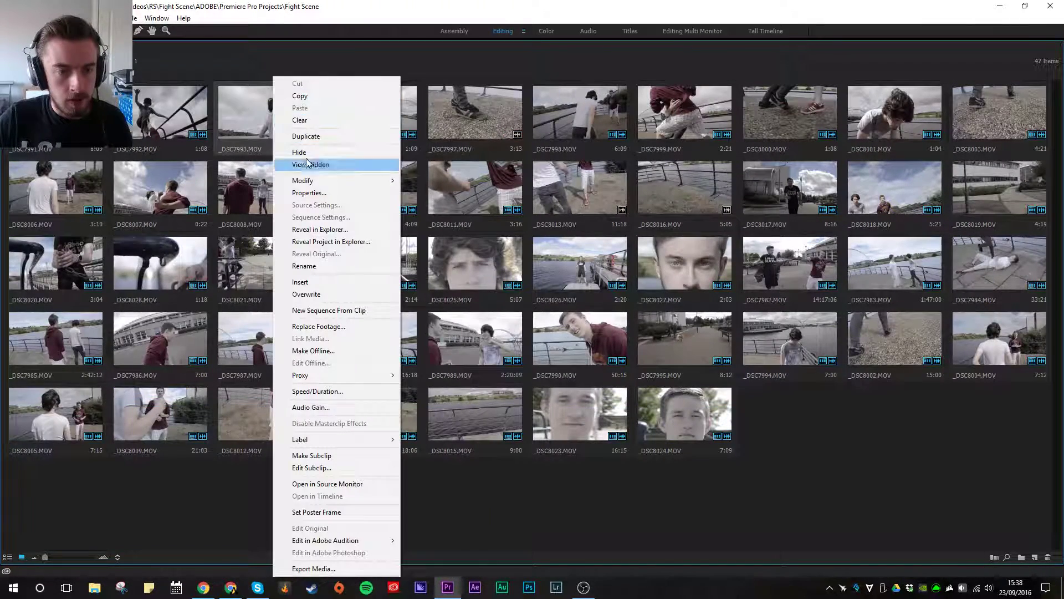
mouse_move(355, 376)
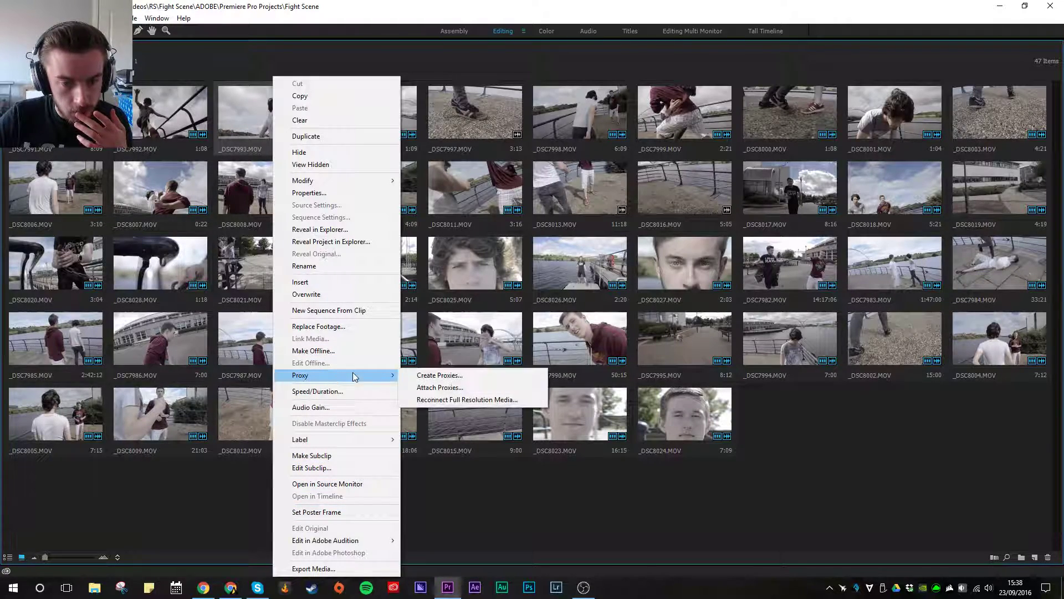
left_click(478, 535)
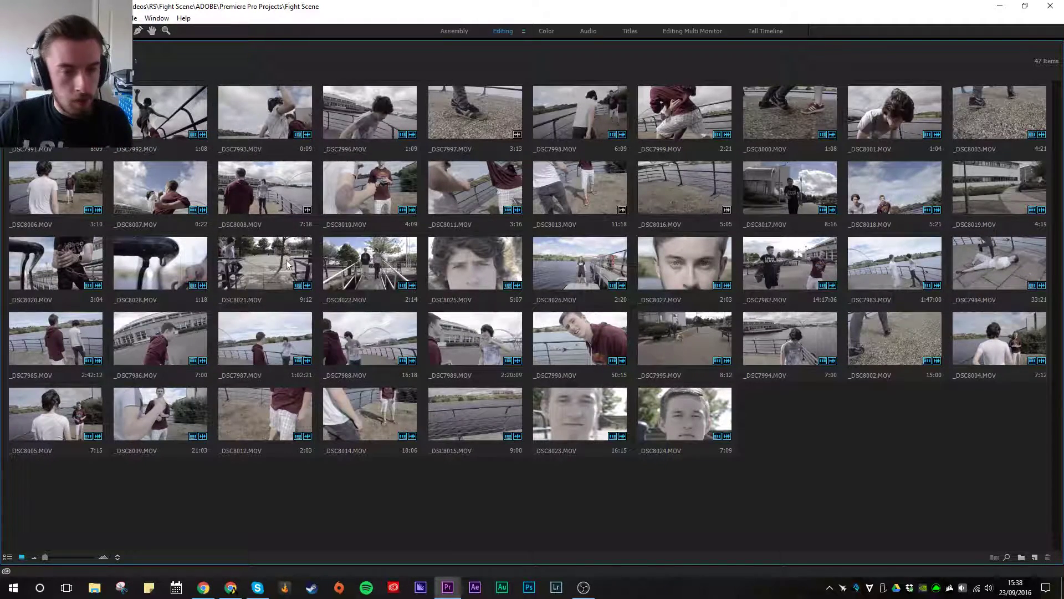
Step: Review the Create Proxies format and preset options for _DSC8024.MOV, dismiss them without creating proxies, and restore the layout
right_click(669, 415)
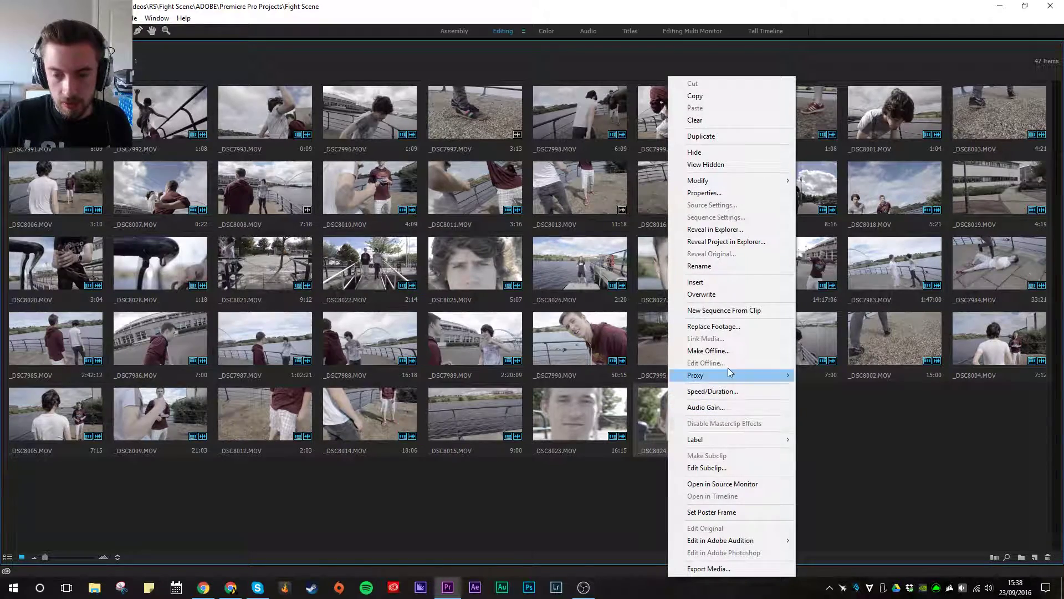
mouse_move(722, 376)
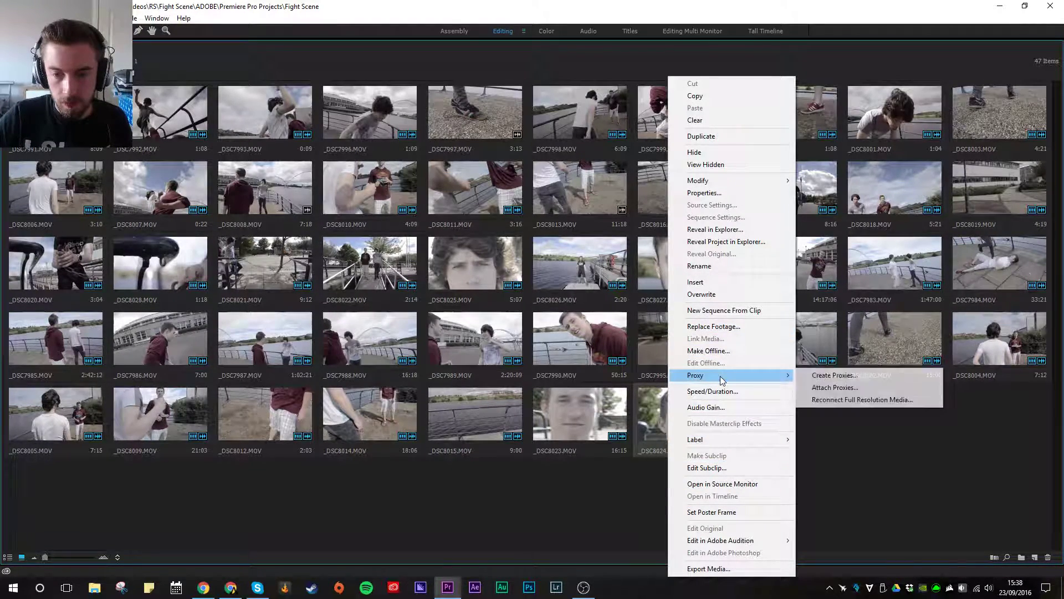
left_click(845, 376)
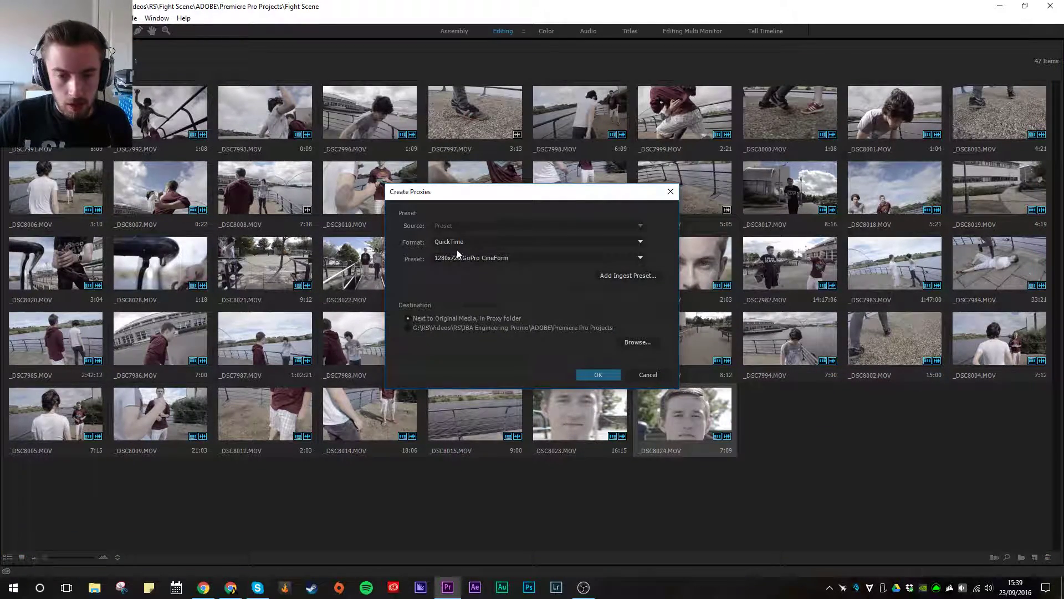
left_click(455, 242)
left_click(455, 263)
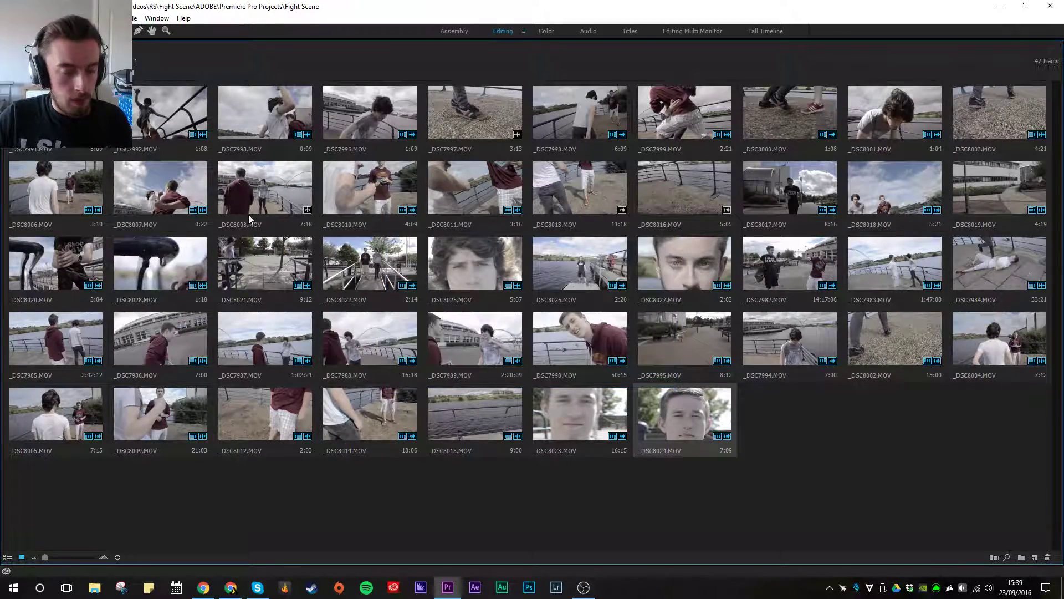
key("grave")
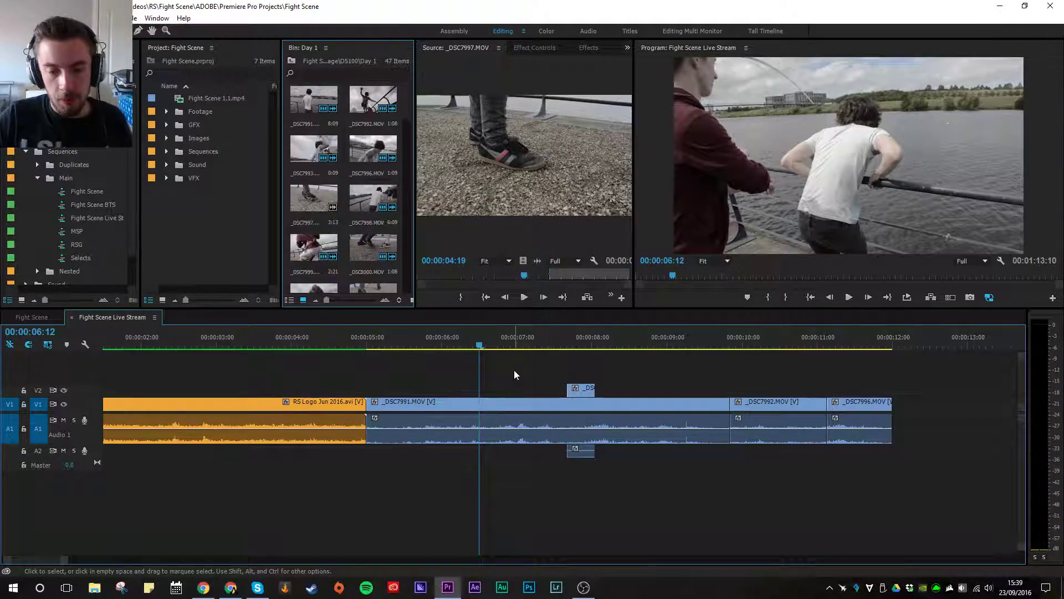
Step: Play the start of _DSC7991.MOV, scrub back to 00:00:06:03, and replay the edit from 00:00:04:23 into _DSC7992.MOV
left_click(379, 340)
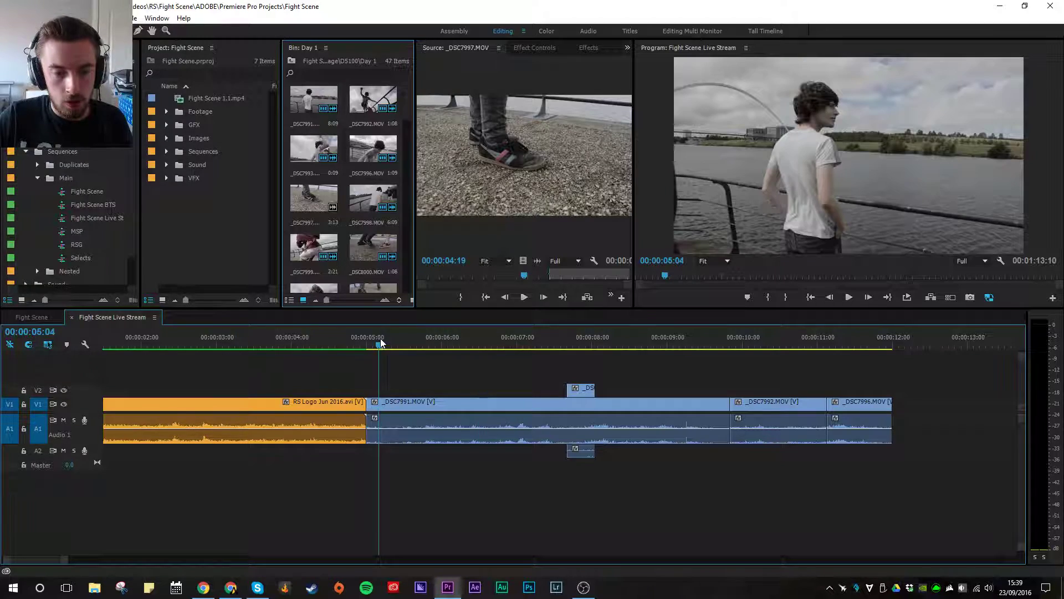
key("space")
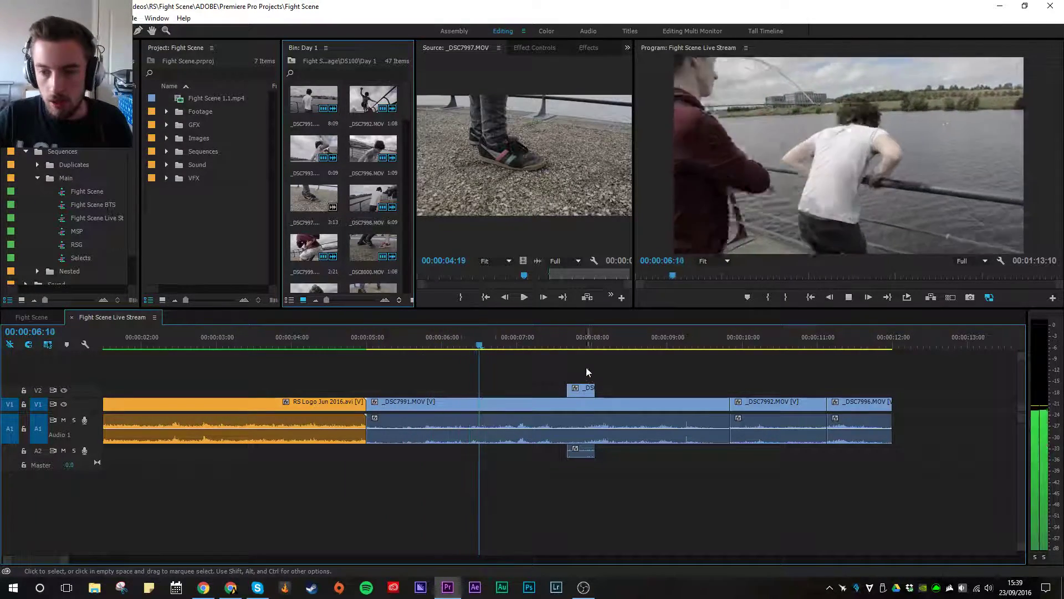
mouse_move(454, 349)
left_mouse_down()
mouse_move(517, 345)
mouse_move(351, 347)
mouse_move(530, 364)
mouse_move(451, 348)
left_mouse_up()
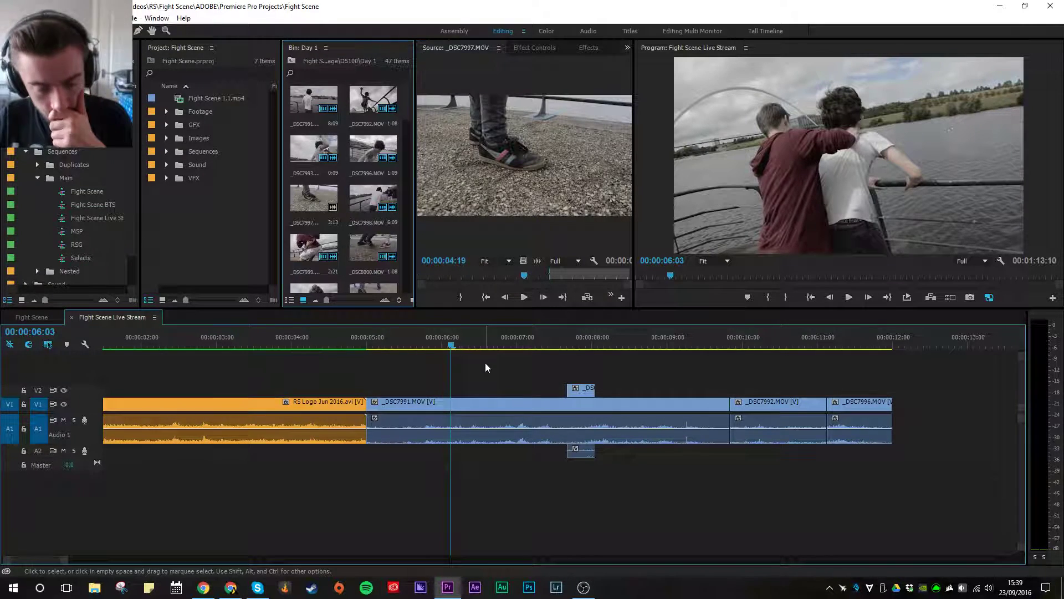
left_click(364, 339)
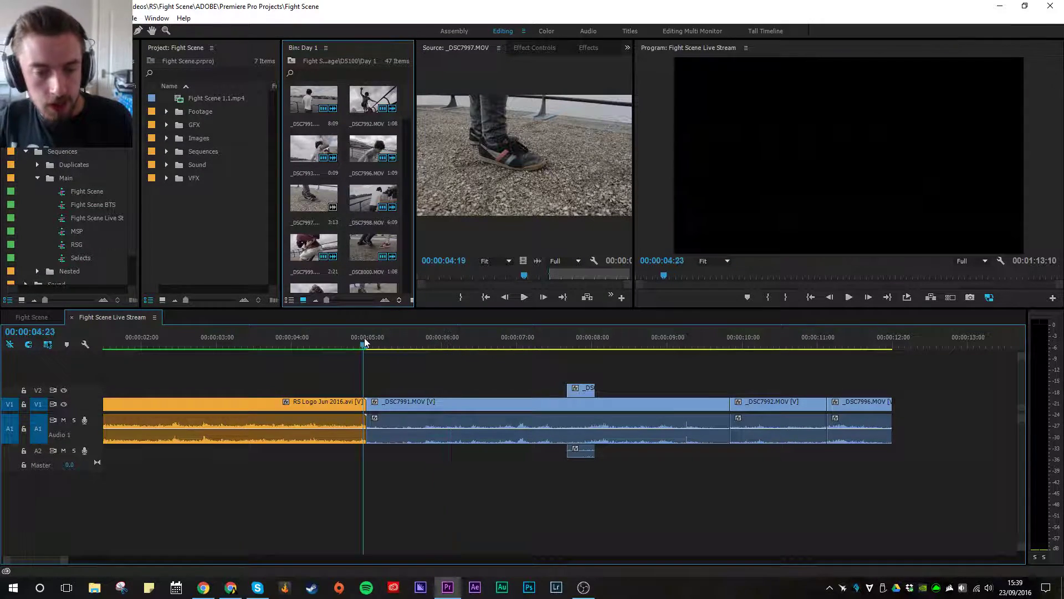
key("space")
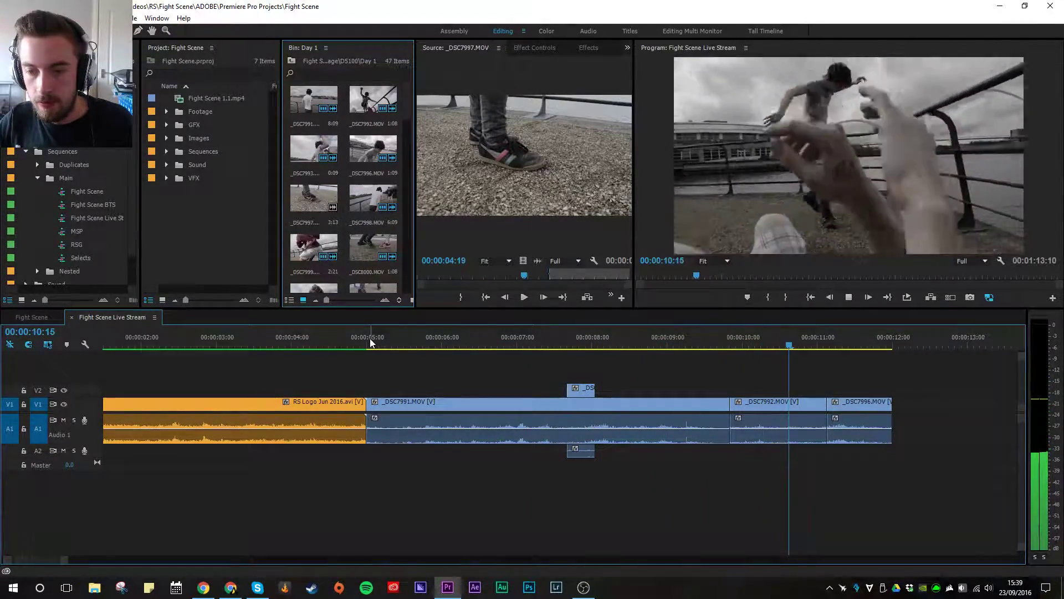
Step: Ripple trim the end of _DSC7992.MOV to 00:00:11:00
left_click(780, 344)
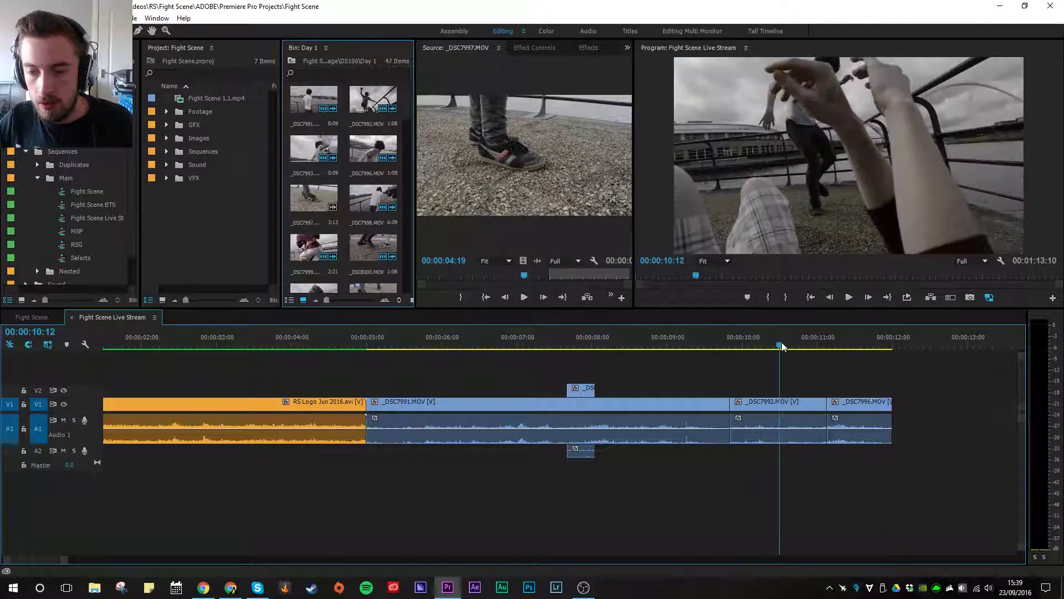
left_click_drag(800, 344, 821, 351)
key("w")
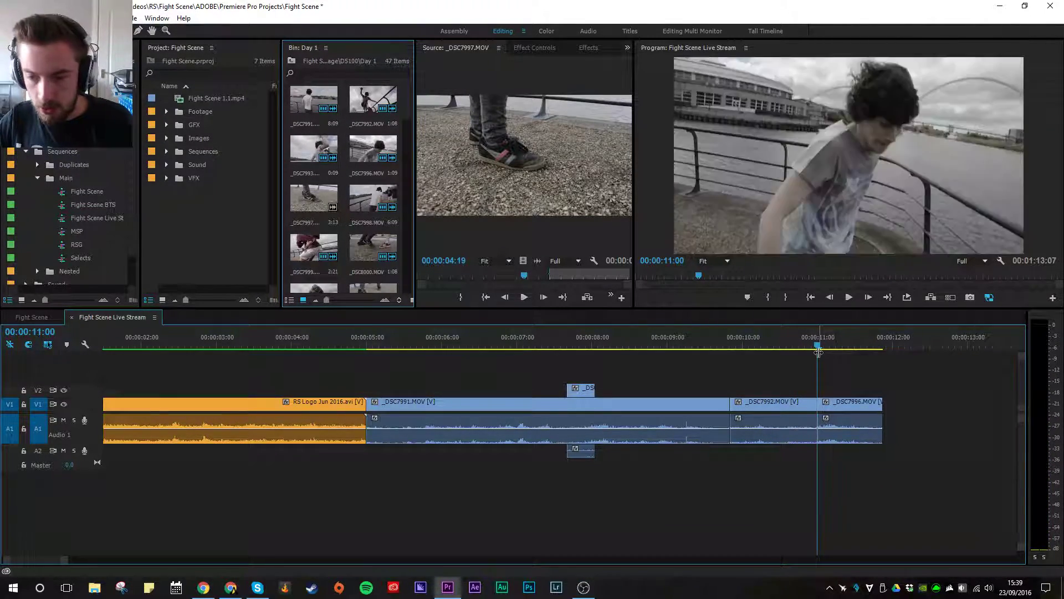
Step: Replay the edit around _DSC7992.MOV into _DSC7996.MOV, save the project, and scrub back to 00:00:08:23
left_click(798, 345)
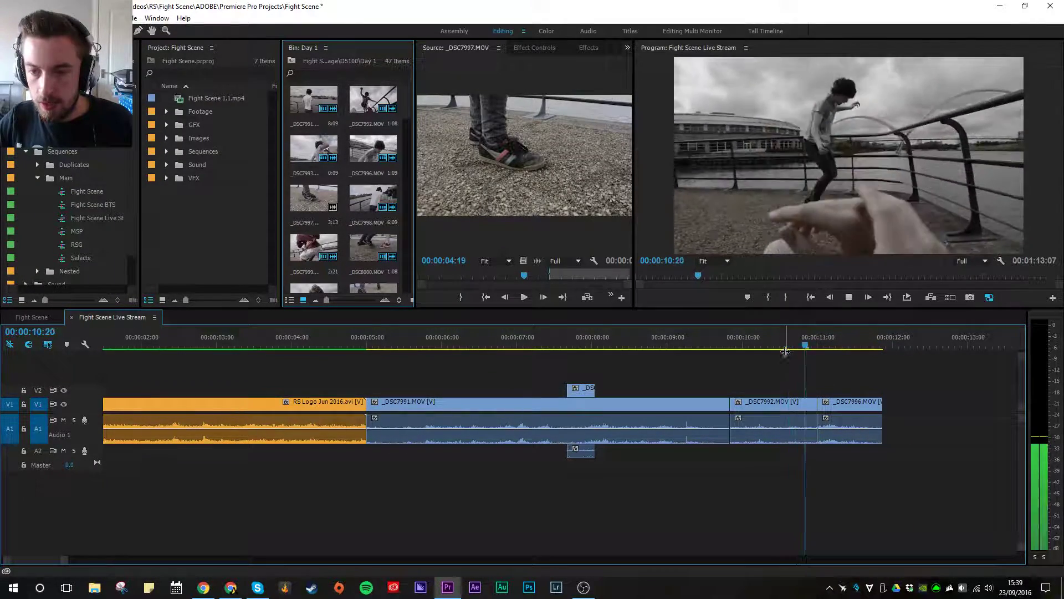
key("ctrl+s")
left_click_drag(812, 343, 829, 344)
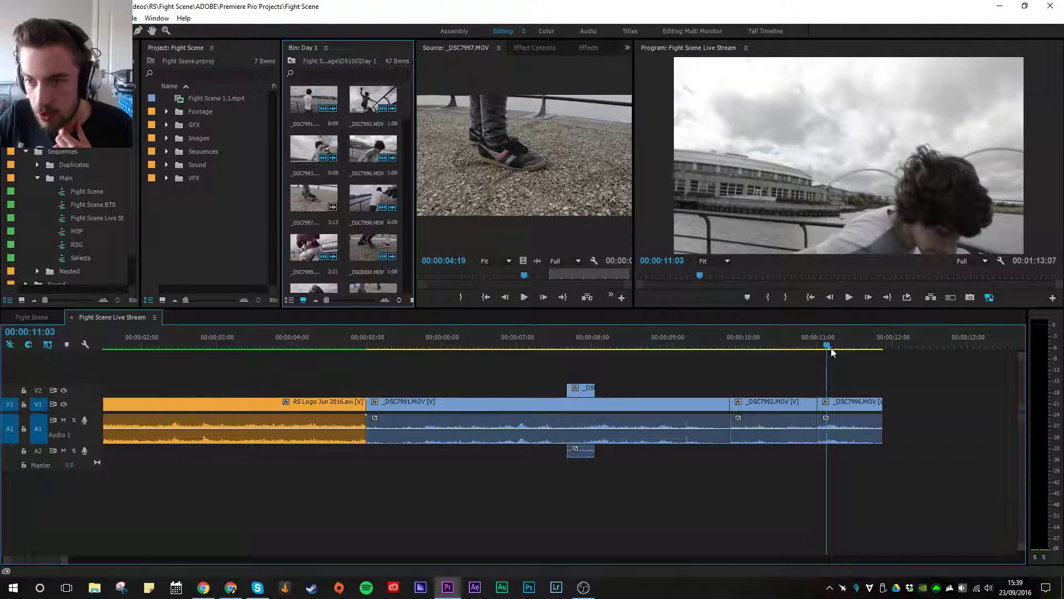
left_click_drag(736, 344, 667, 355)
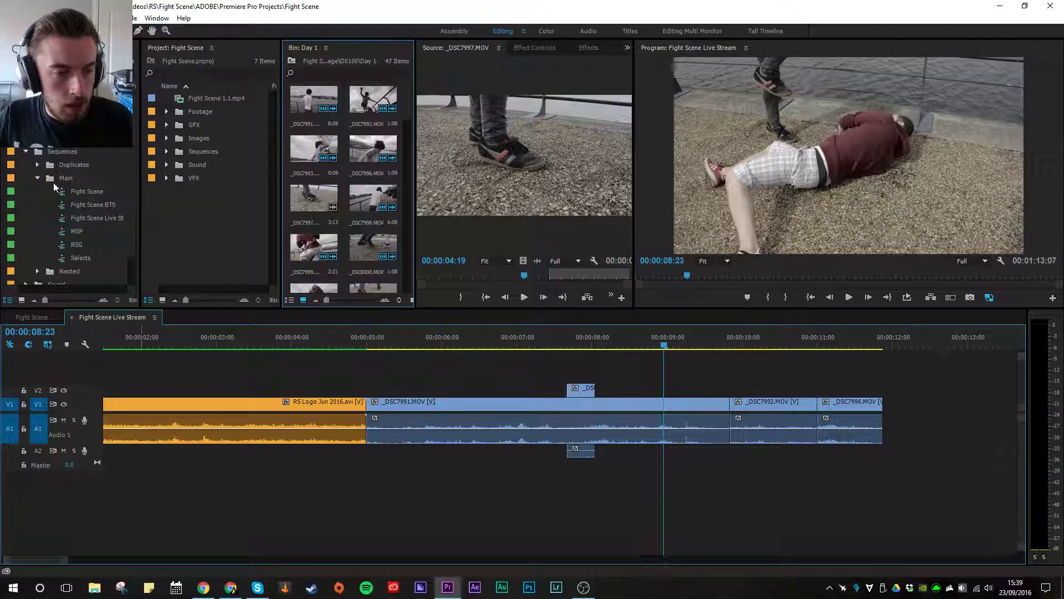
Step: Append _DSC7998.MOV to the end of the sequence and label the fight clips before it green
key("minus")
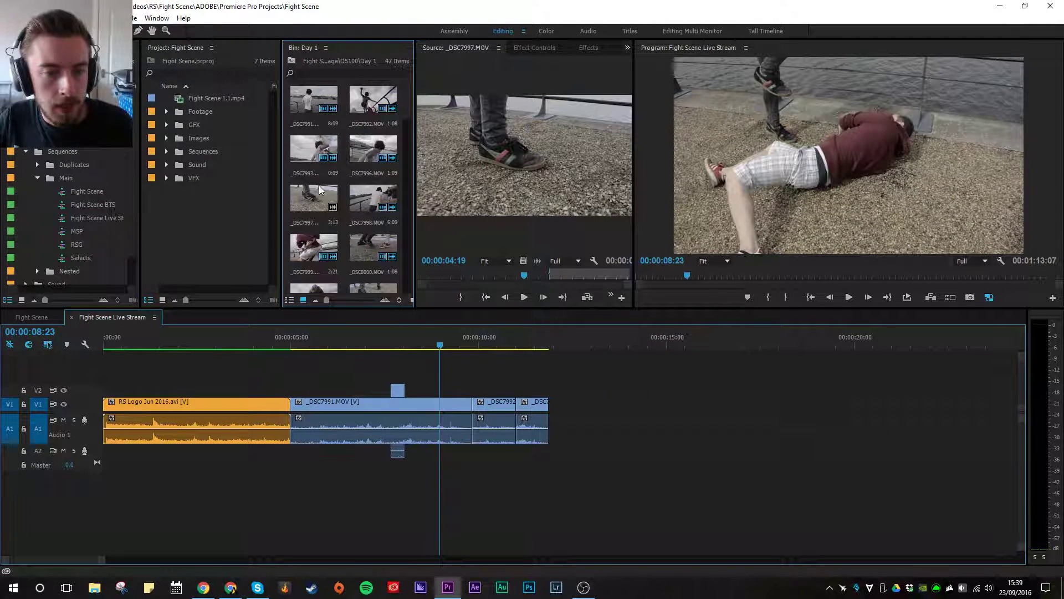
double_click(371, 194)
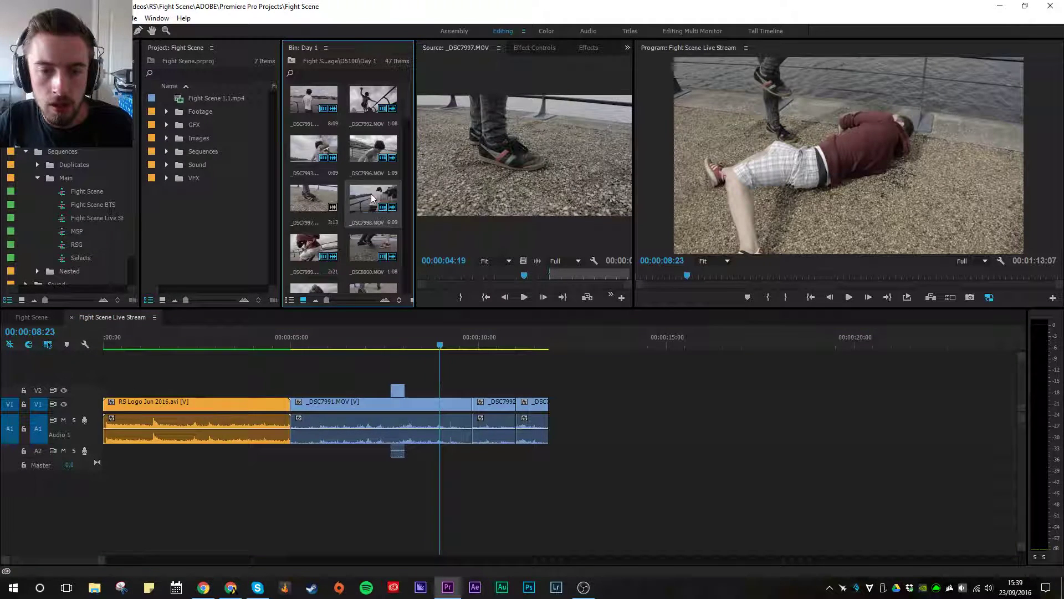
left_click_drag(527, 207, 377, 427)
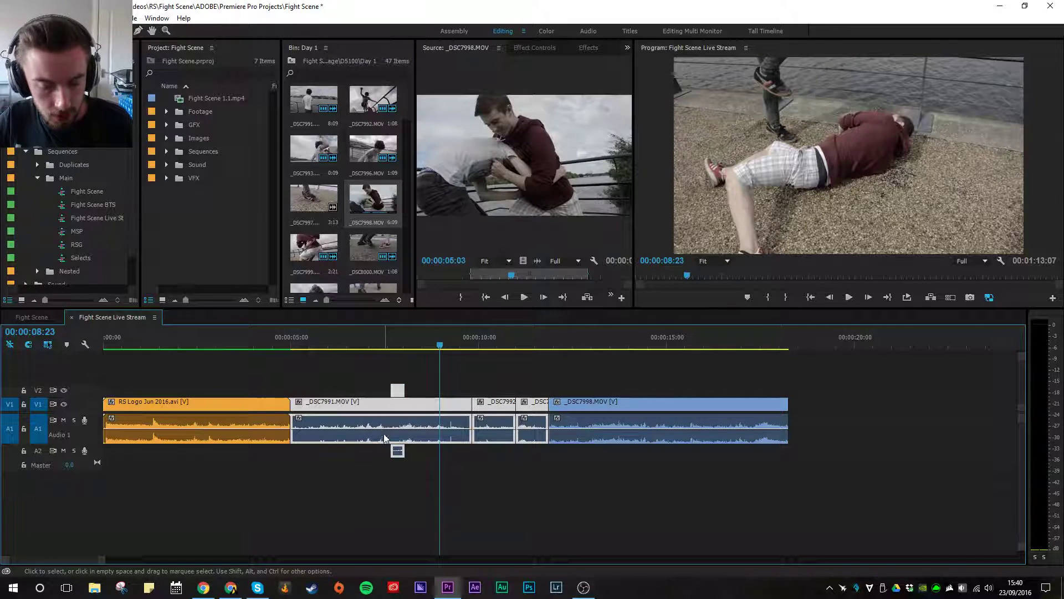
left_click(477, 382)
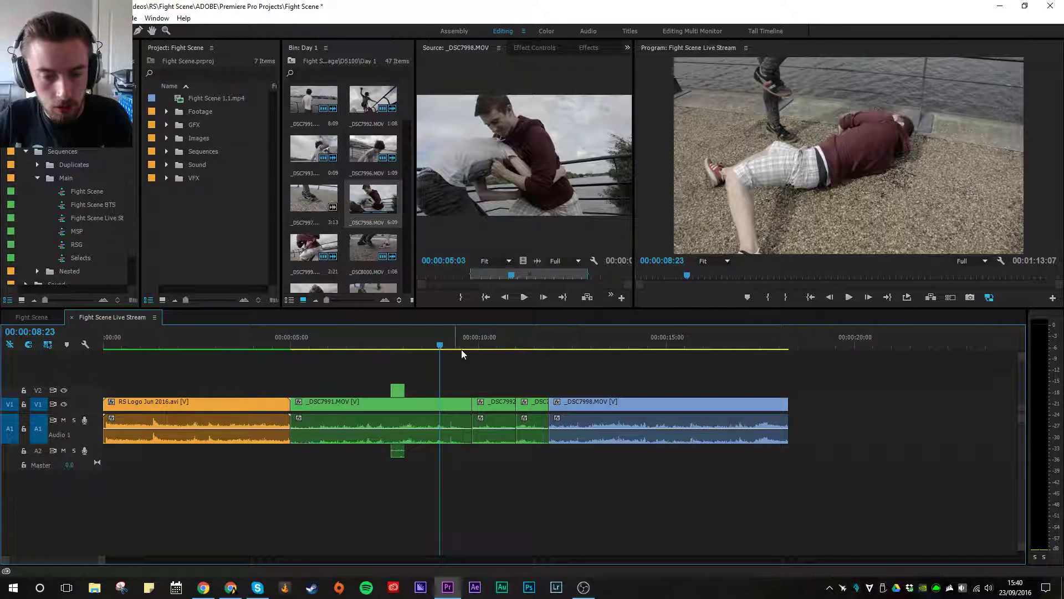
Step: Skim _DSC7998.MOV on the timeline, append _DSC7999.MOV after it on V1, and ripple delete the gap between the two clips
left_click(596, 343)
scroll(487, 391, "down", 4)
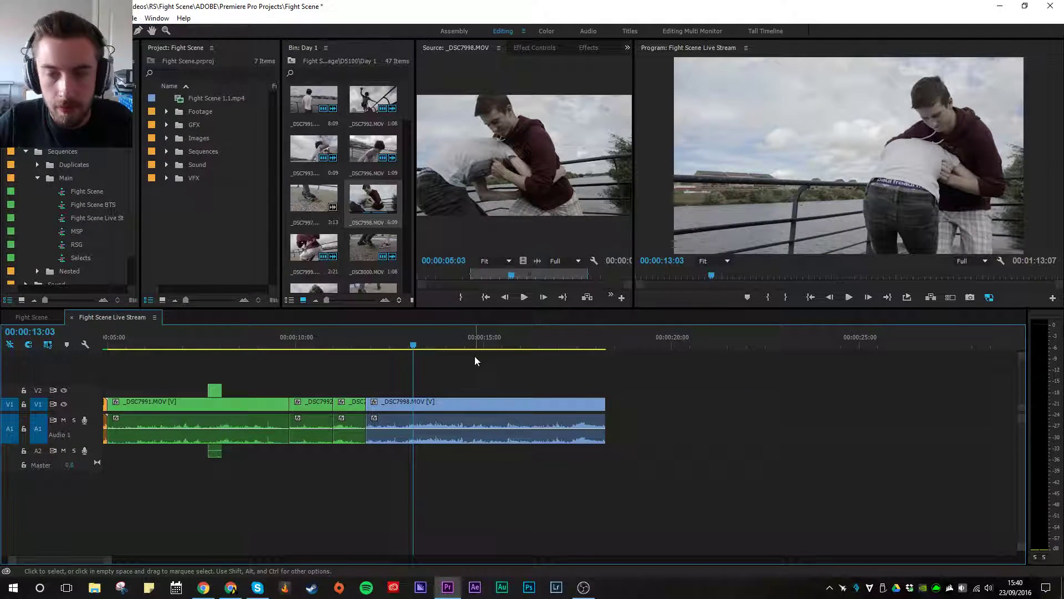
left_click(379, 347)
left_click_drag(379, 348, 483, 359)
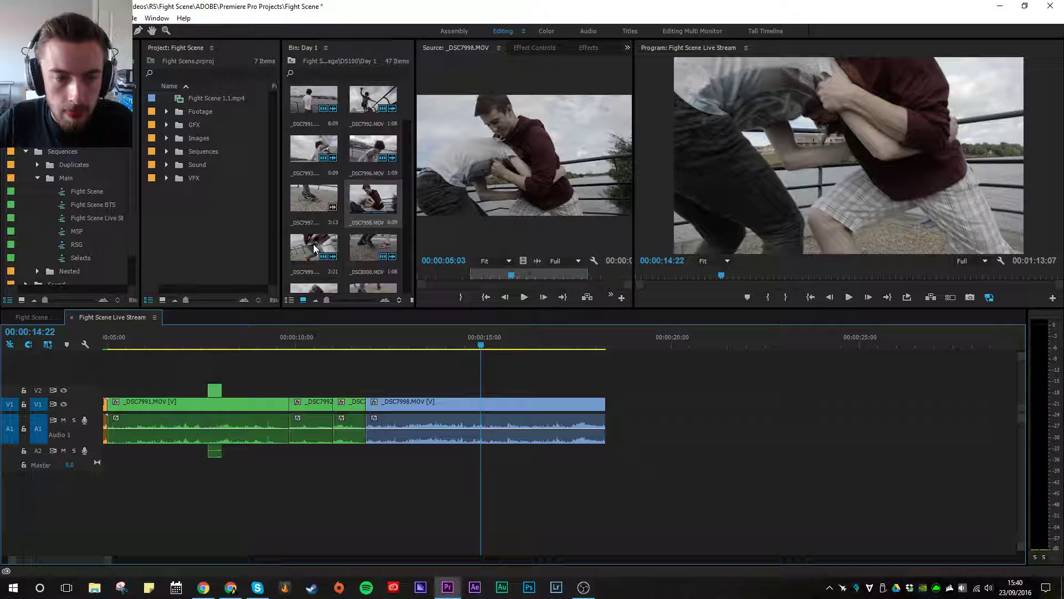
double_click(314, 243)
left_click_drag(504, 174, 653, 402)
left_click(468, 343)
left_click(703, 400)
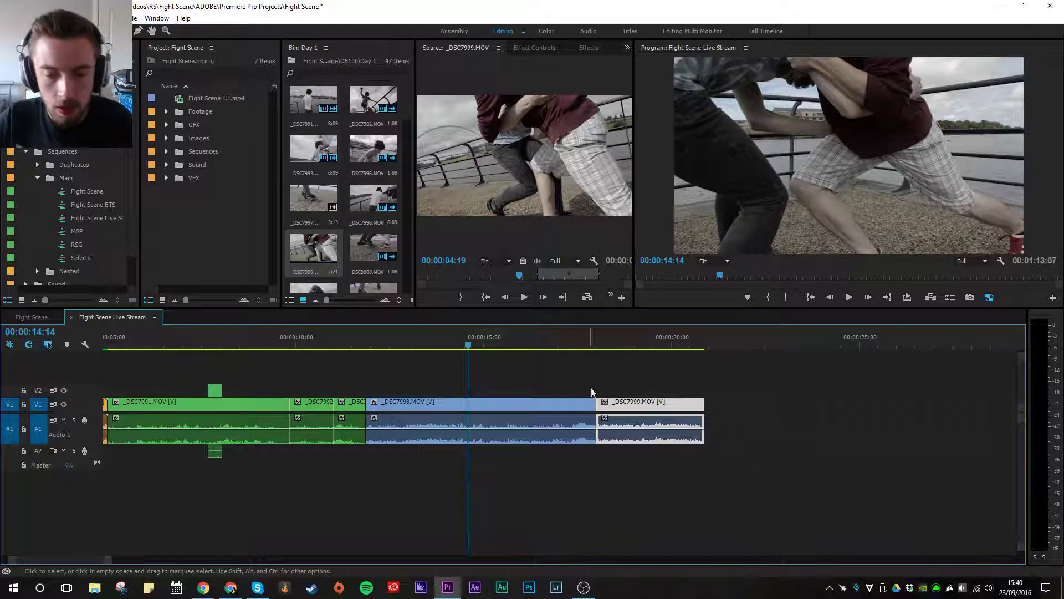
key("ctrl+z")
right_click(631, 400)
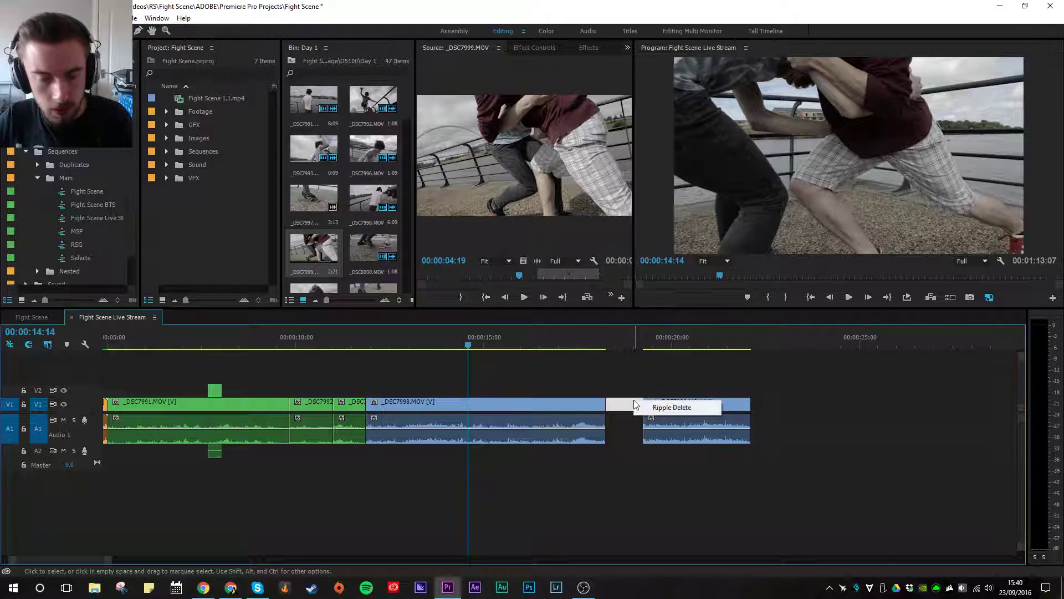
left_click(666, 406)
Step: Replay _DSC7998.MOV, try ripple trimming its end to 00:00:13:08, play the join, and undo the trim
left_click_drag(500, 346, 435, 350)
key("space")
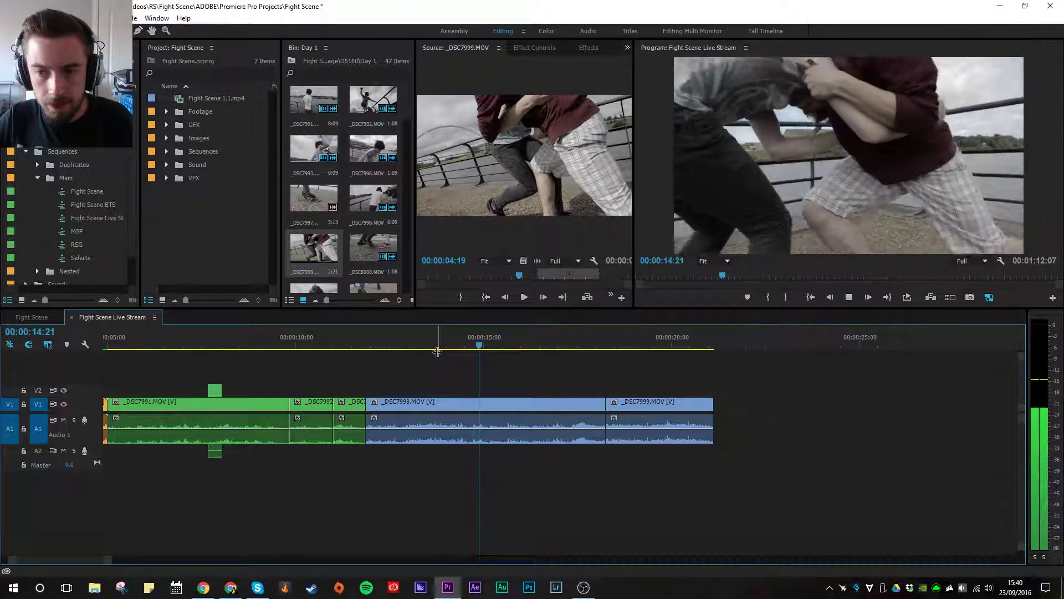
left_click_drag(499, 346, 407, 346)
key("space")
key("space")
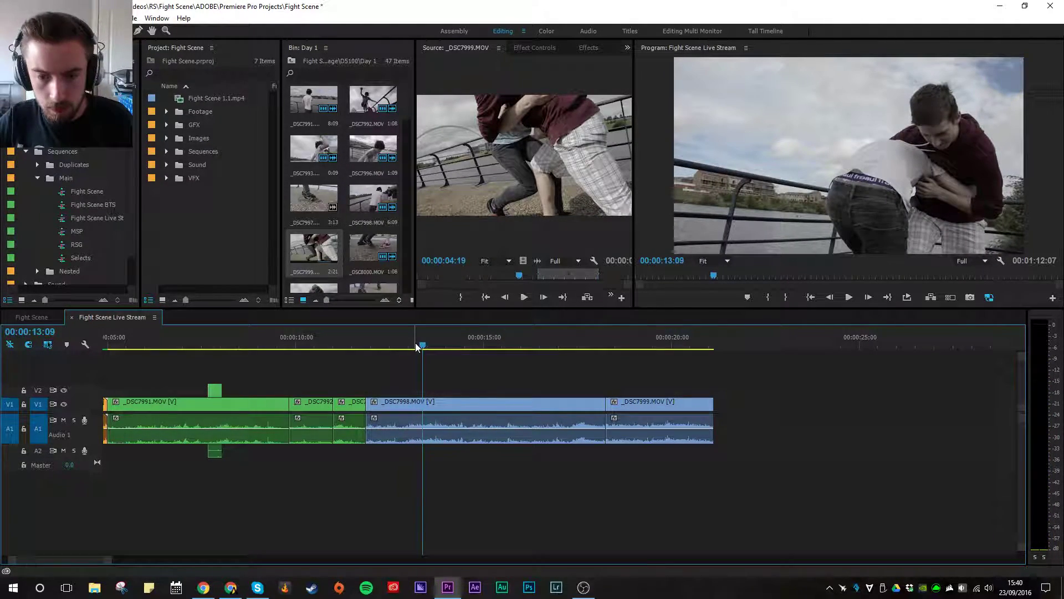
left_click_drag(415, 343, 377, 348)
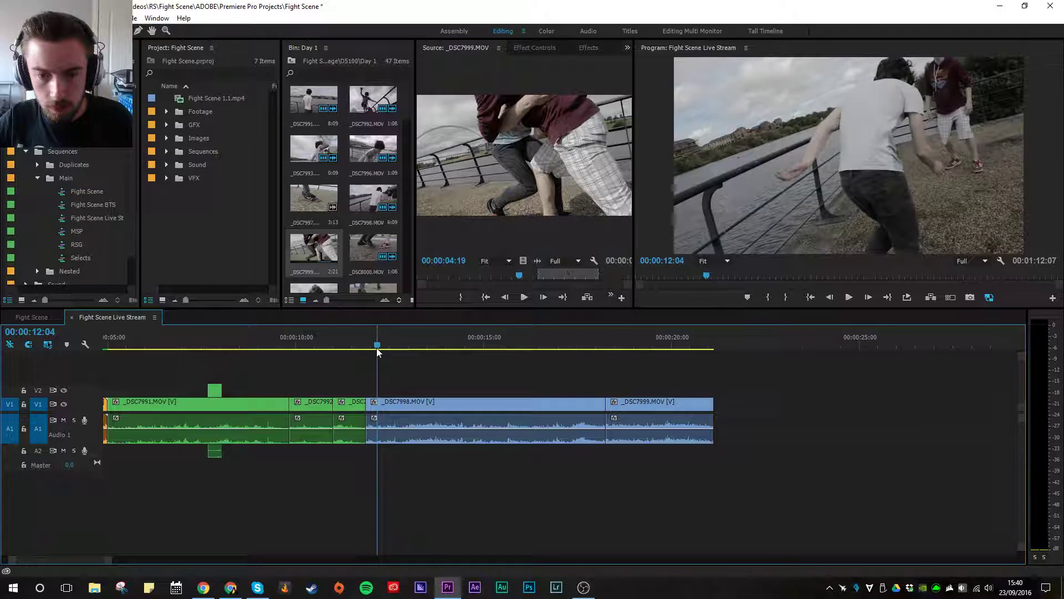
key("space")
key("space")
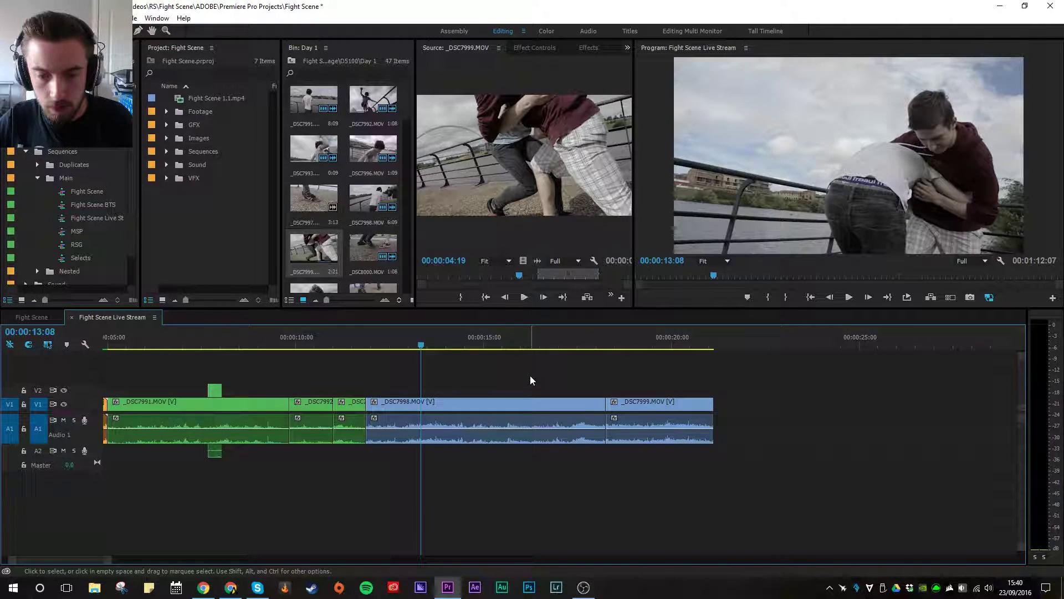
key("w")
key("space")
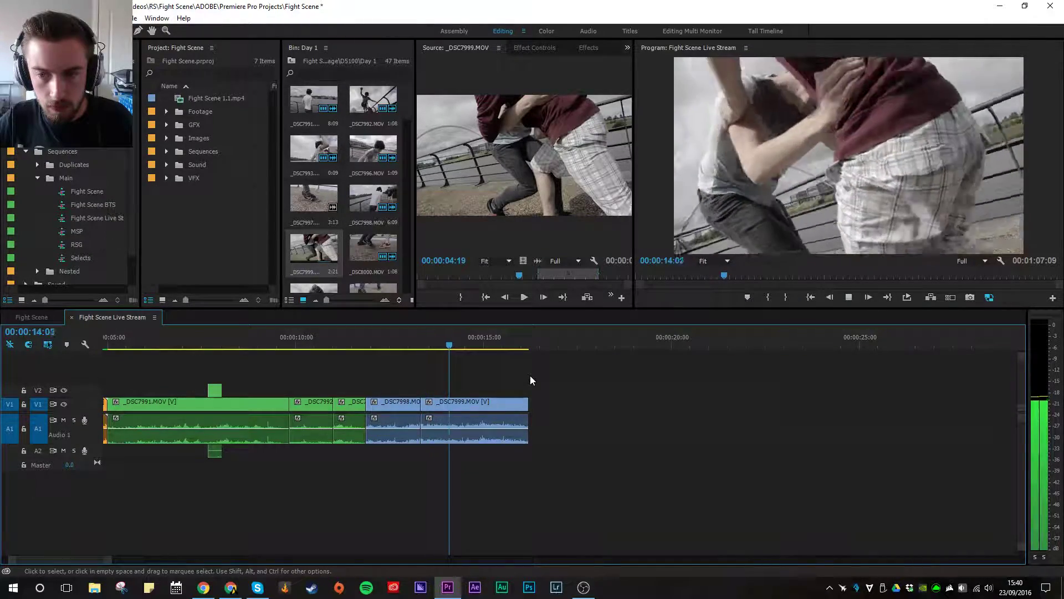
key("space")
key("ctrl+z")
Step: Play further into _DSC7998.MOV, step back to 00:00:15:05, and ripple trim the clip's end there
key("space")
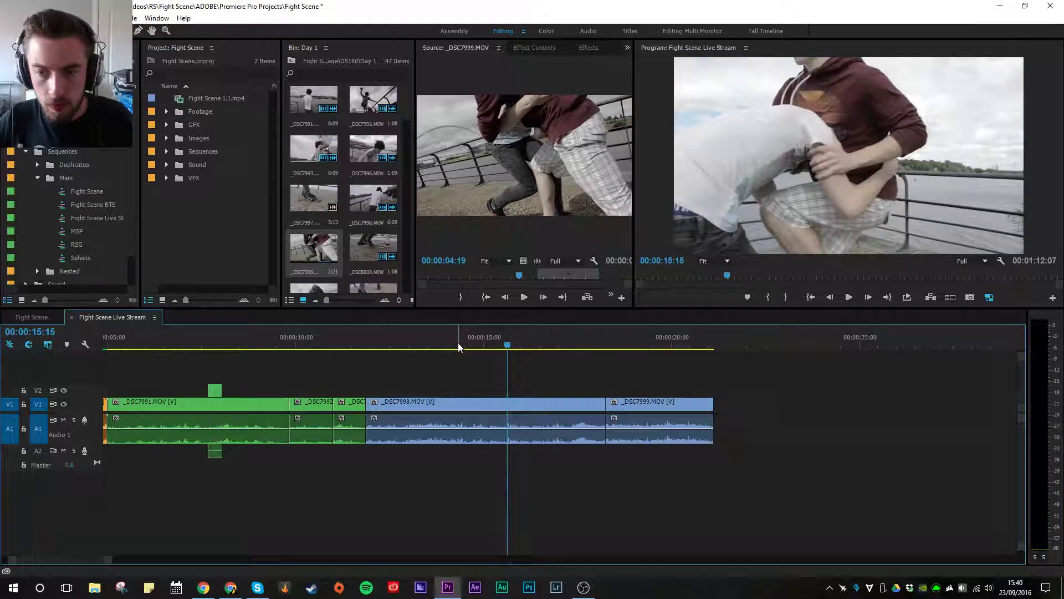
key("space")
key("Left")
key("Left")
key("Left")
key("Left")
key("Left")
key("Left")
key("Left")
key("Left")
key("Left")
key("Left")
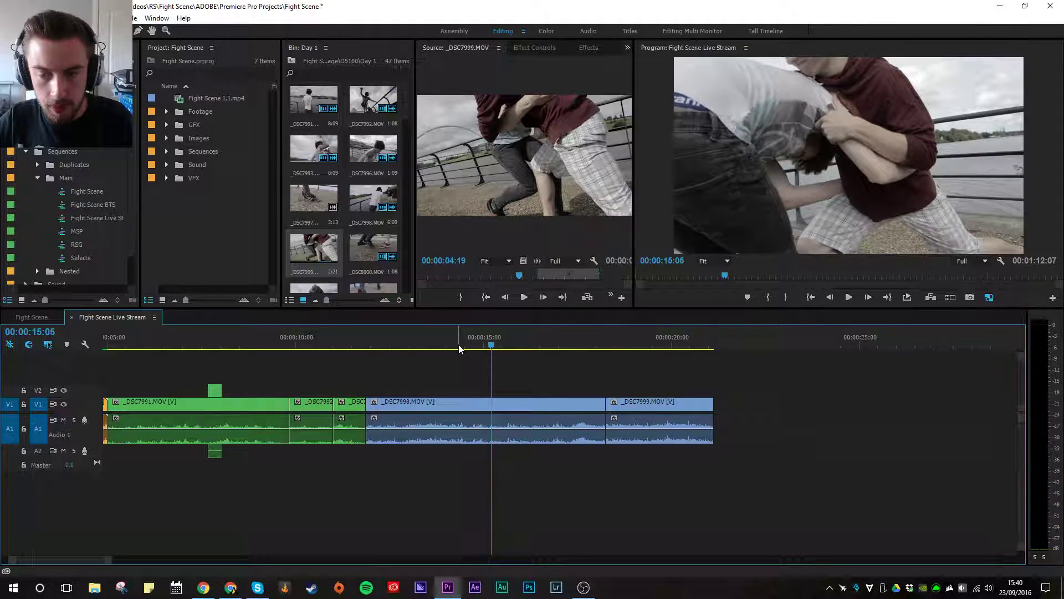
key("w")
Step: Play the edit from _DSC7998.MOV through the end of _DSC7999.MOV and scrub back to 00:00:17:20
left_click(399, 344)
key("space")
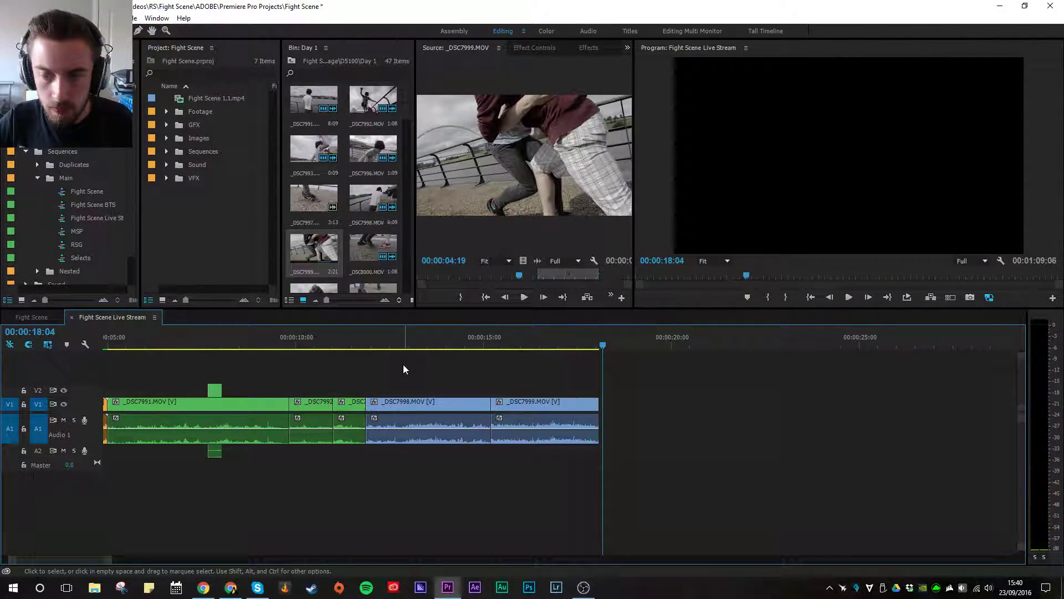
left_click_drag(604, 347, 590, 348)
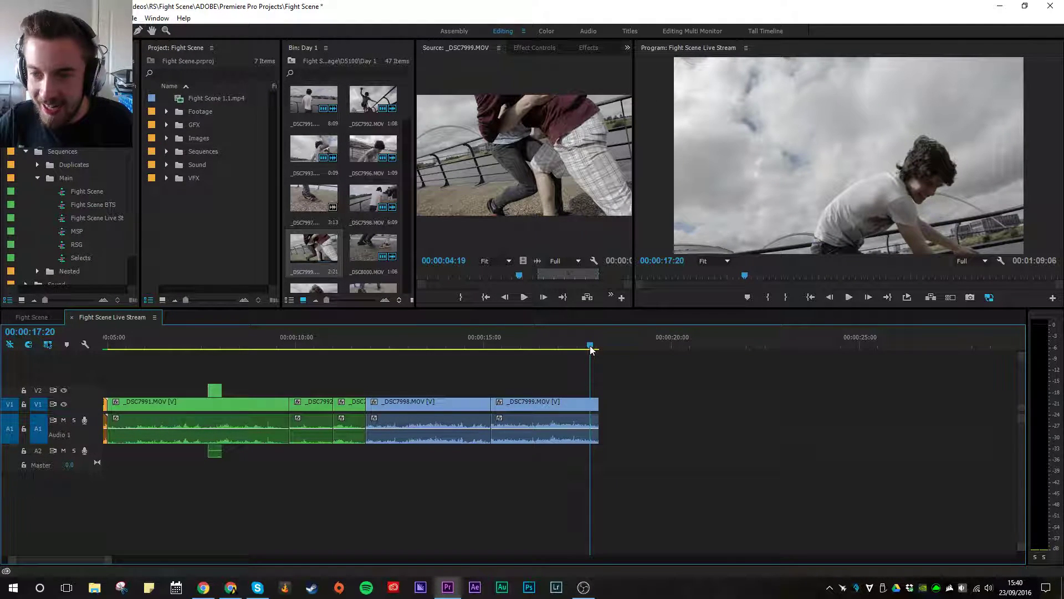
Step: Open _DSC8000.MOV from the Day 1 bin, place its video on V2 above _DSC7998.MOV, and play the overlay
scroll(306, 253, "down", 1)
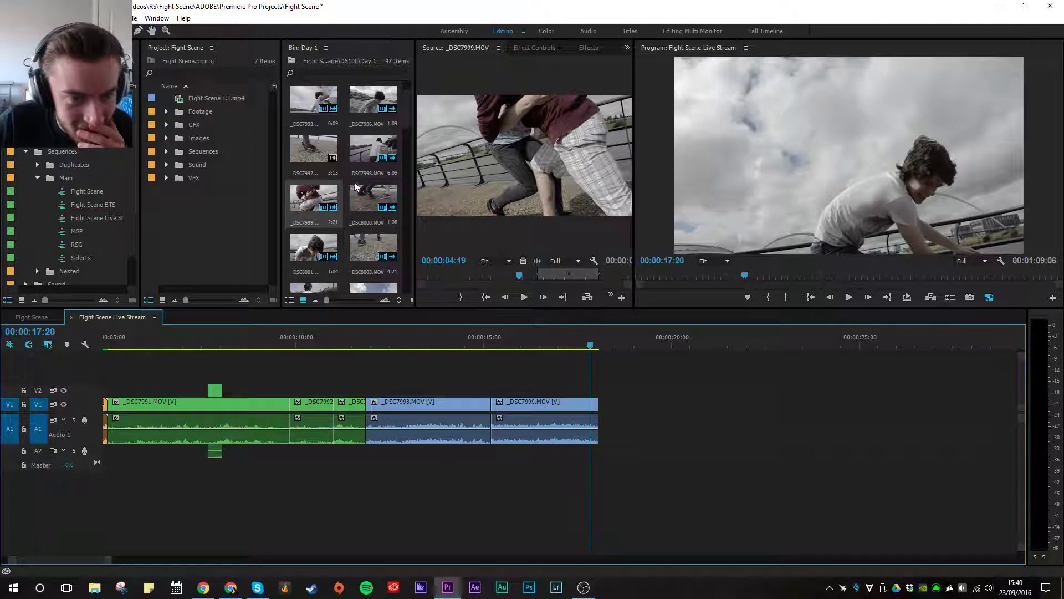
double_click(371, 198)
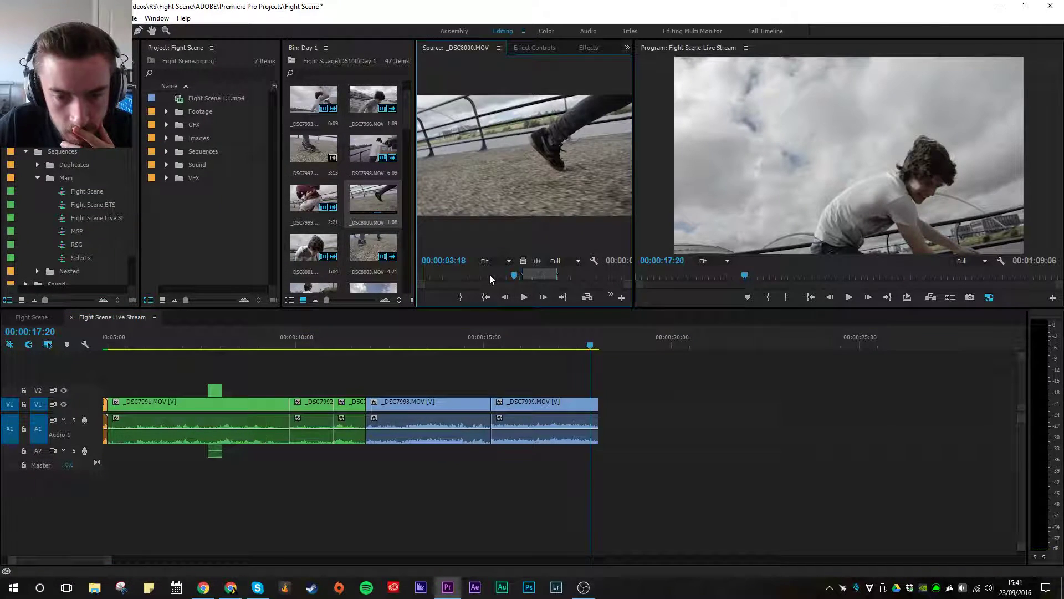
left_click_drag(490, 335, 426, 393)
left_click(406, 347)
key("space")
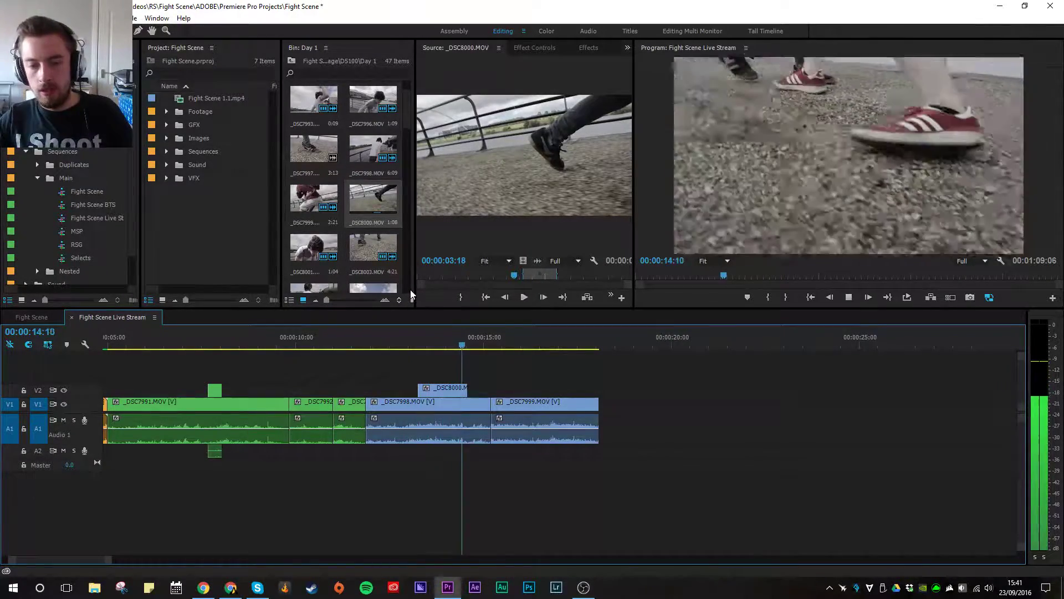
key("space")
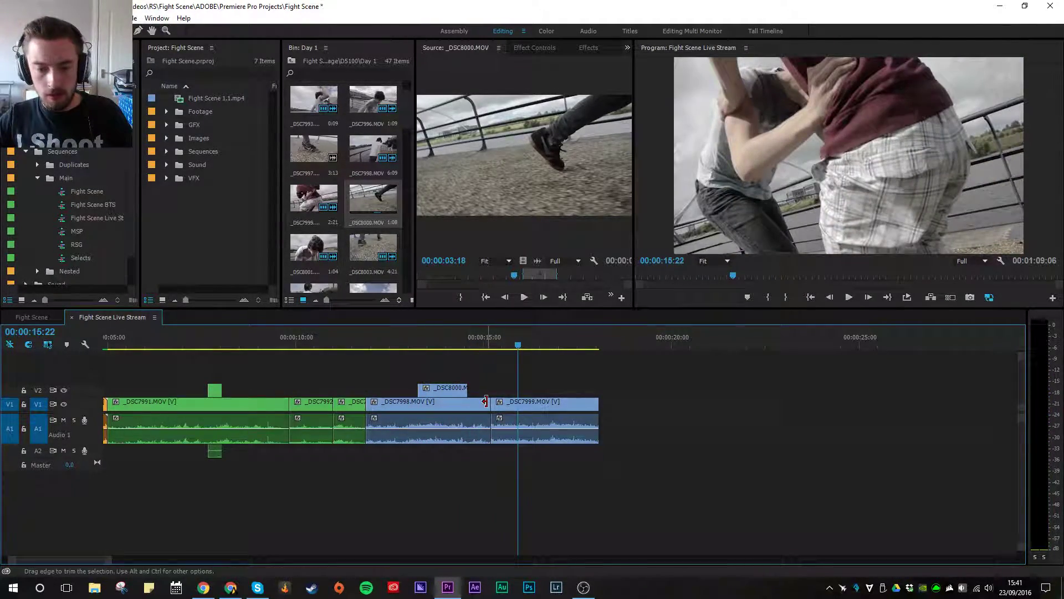
Step: Move the _DSC8000.MOV overlay on V2 so it ends where _DSC7999.MOV starts, and replay the passage
left_click_drag(485, 401, 485, 390)
left_click(410, 345)
key("space")
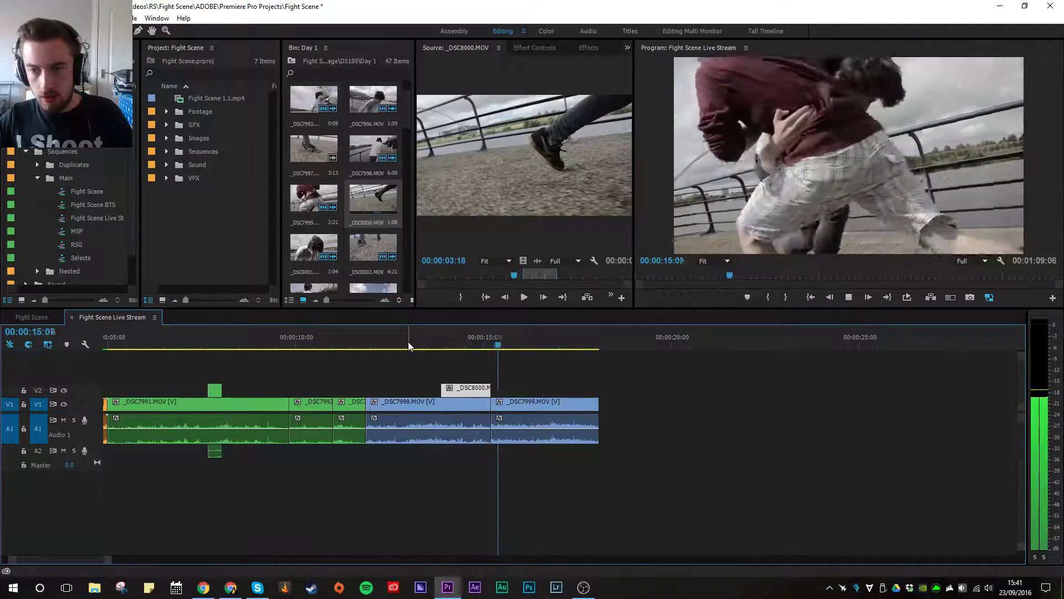
left_click(449, 364)
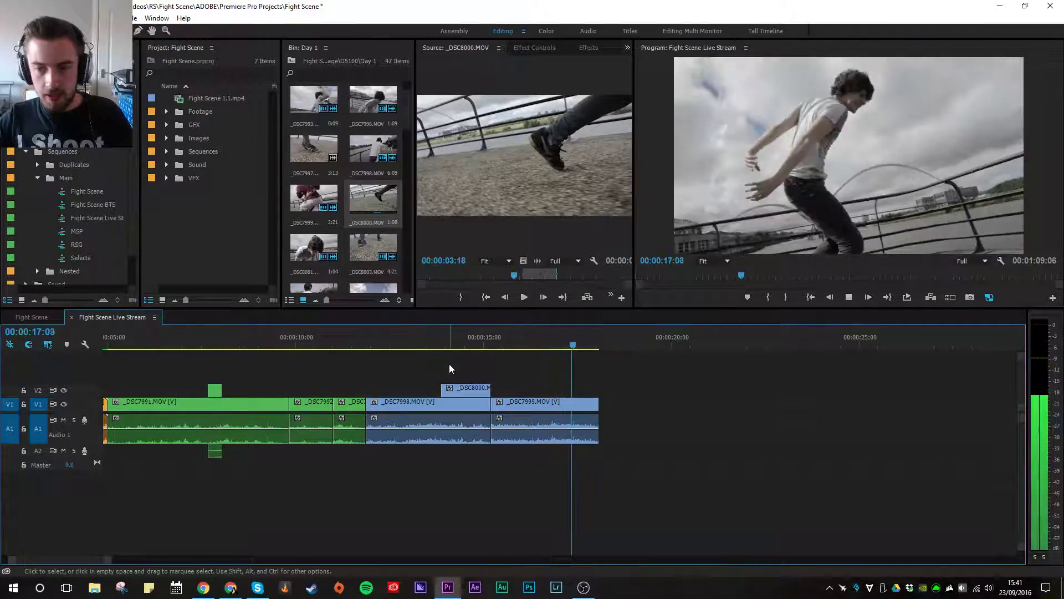
Step: Delete the _DSC8000.MOV overlay from V2, overwrite the end of _DSC7998.MOV with that clip and its audio on V1/A1, and replay the passage
left_click(464, 345)
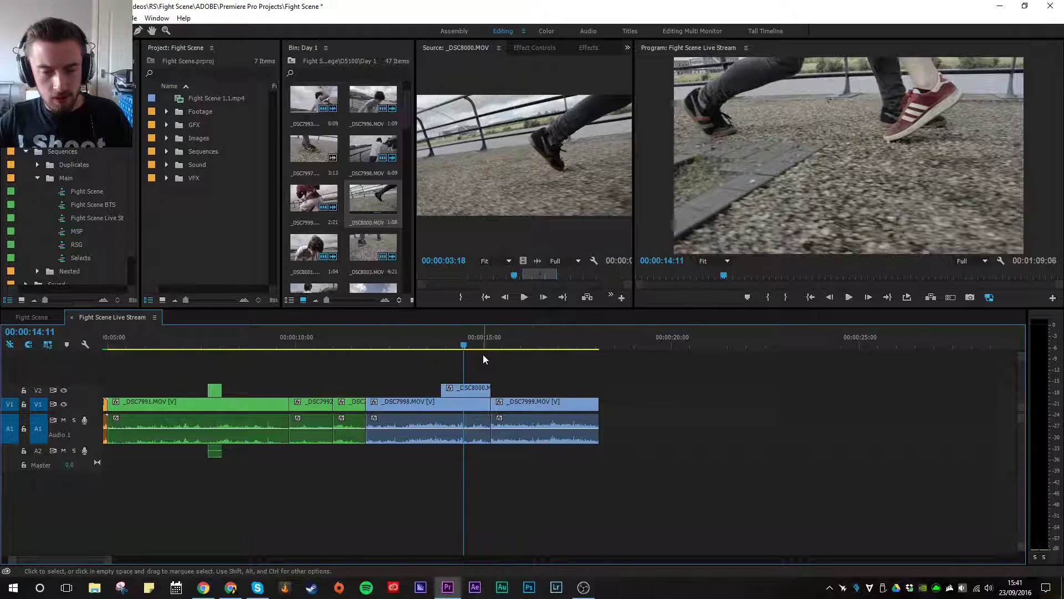
left_click(478, 392)
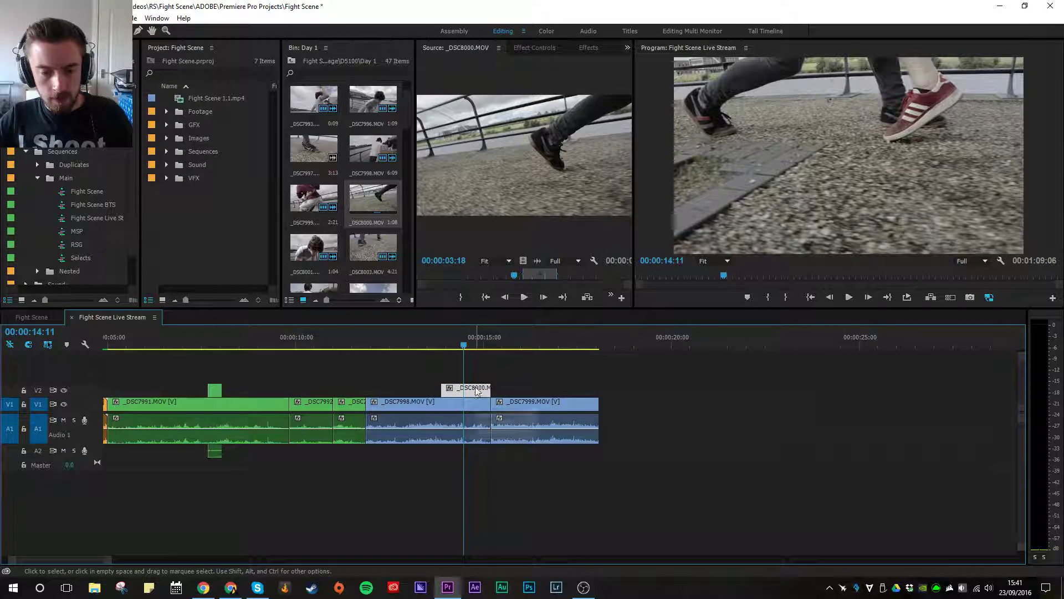
key("Delete")
left_click_drag(522, 258, 441, 402)
left_click(431, 343)
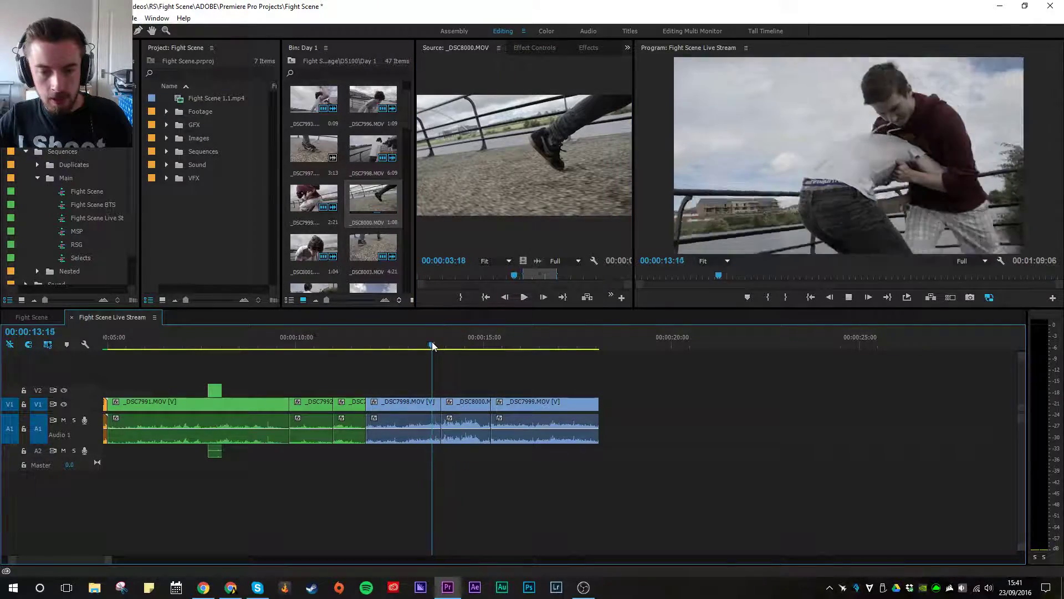
key("space")
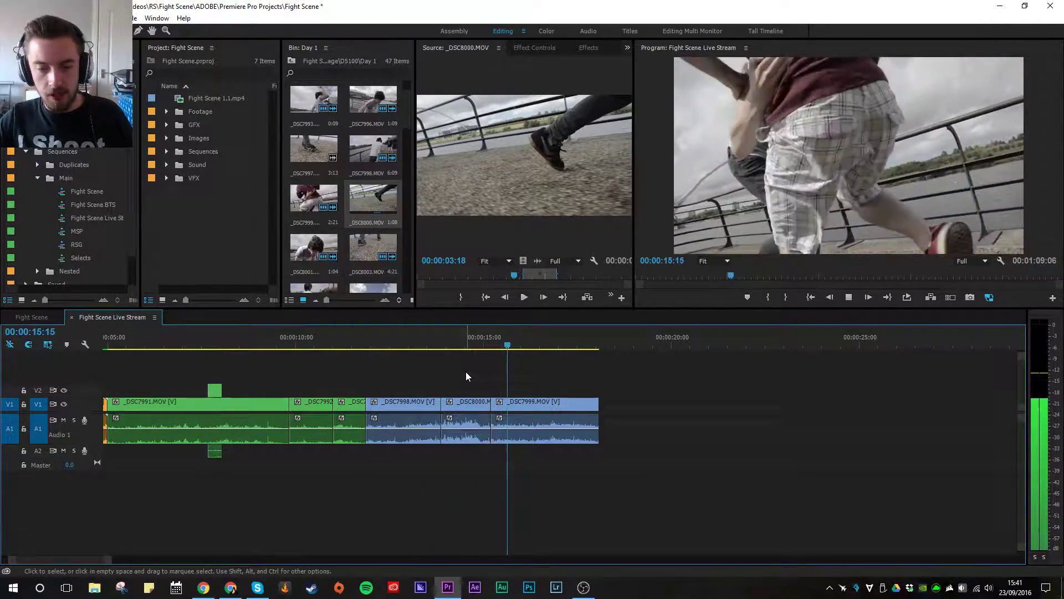
key("space")
Step: Append _DSC8001.MOV after _DSC7999.MOV, find the cut point by playing it, and ripple trim its end to 00:00:18:12
scroll(368, 247, "down", 1)
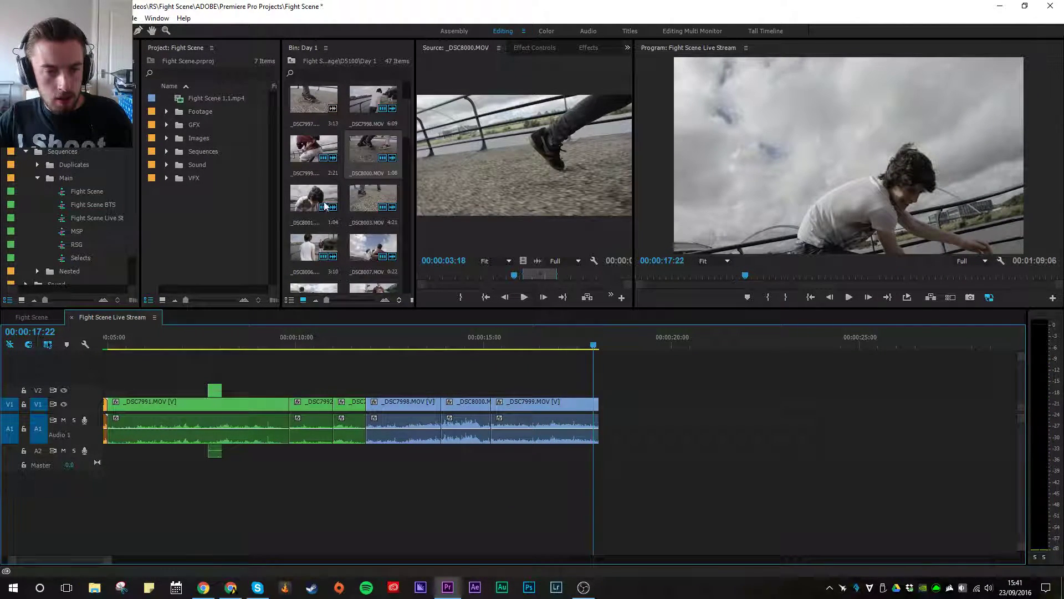
left_click_drag(309, 203, 604, 417)
key("space")
key("space")
key("j")
key("k")
key("Left")
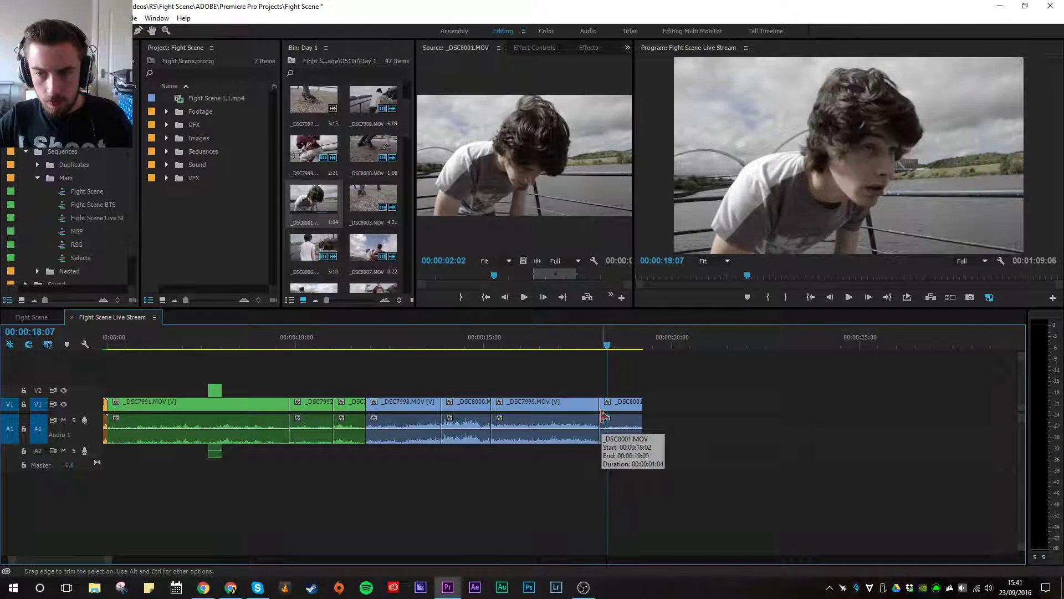
key("w")
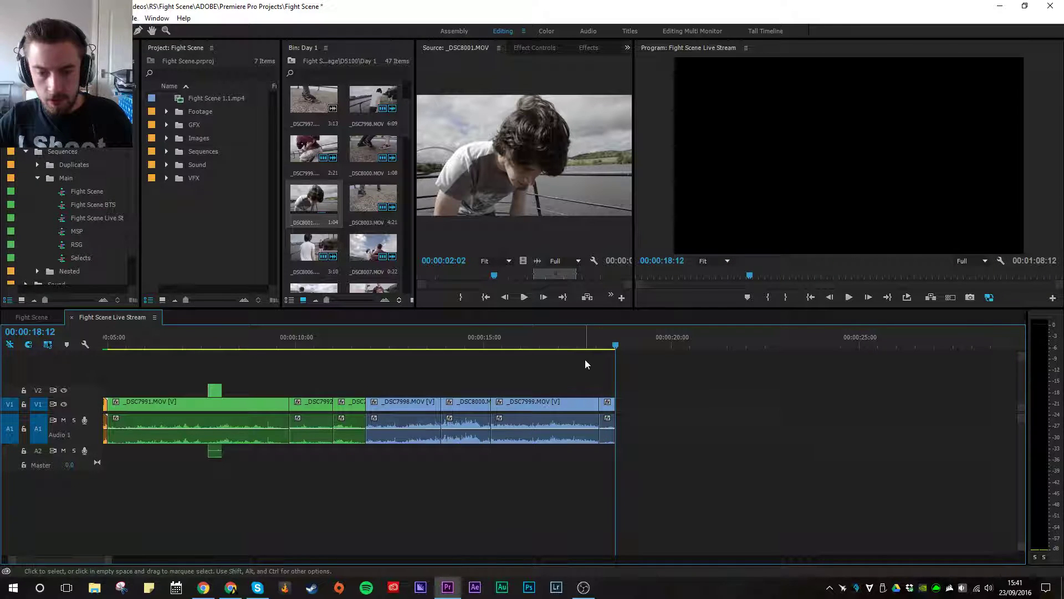
Step: Replay the end of the sequence, label the clips from _DSC7998.MOV through _DSC8001.MOV purple, and move the playhead to 00:00:12:07
key("j")
key("l")
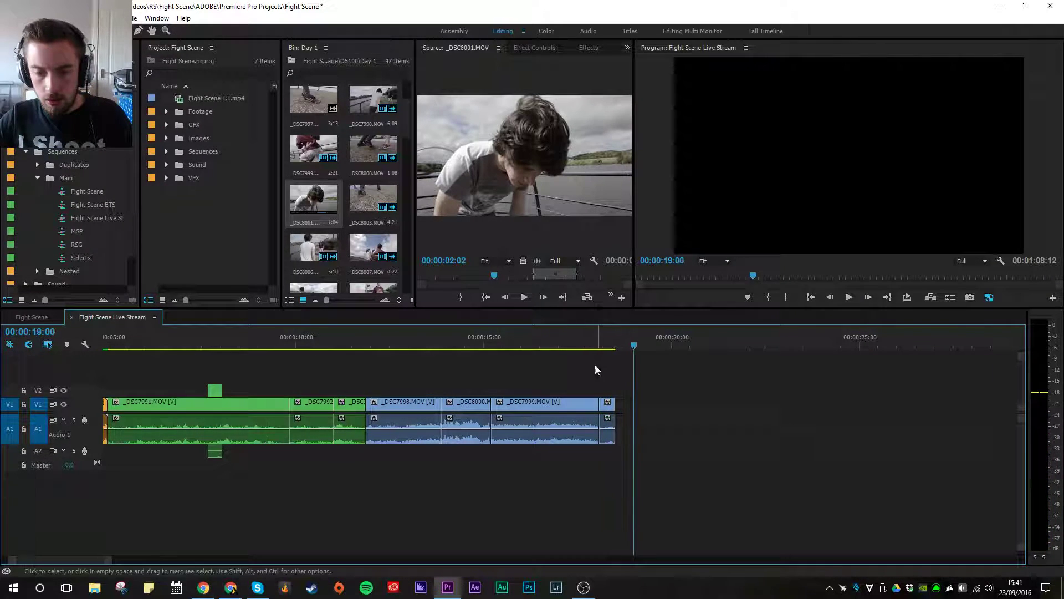
left_click(693, 508)
left_click(382, 340)
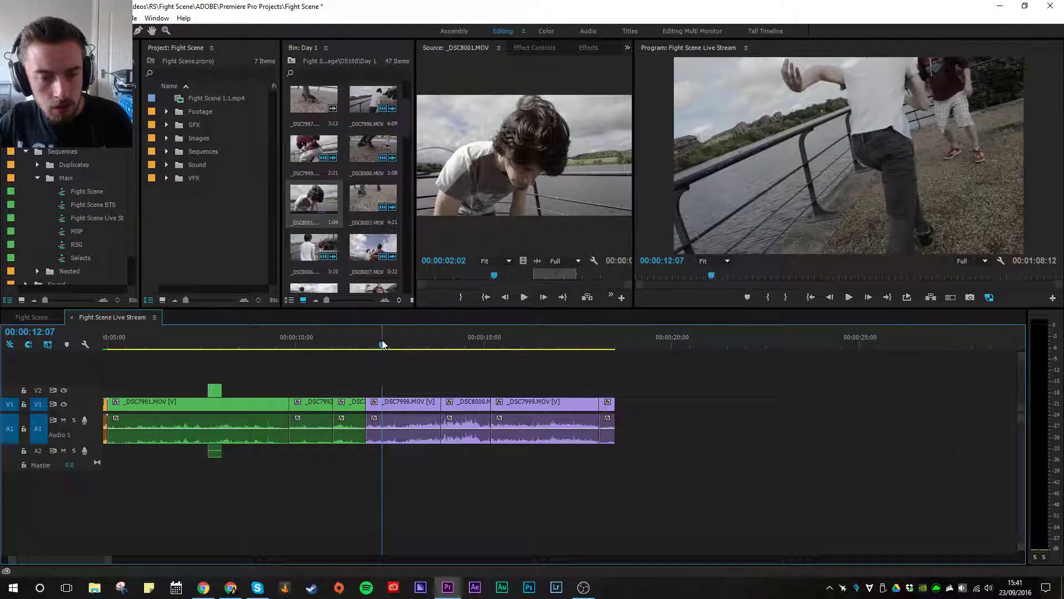
Step: Replay the purple-labelled clips and append _DSC8006.MOV from the Day 1 bin after _DSC8001.MOV
left_click(363, 337)
key("space")
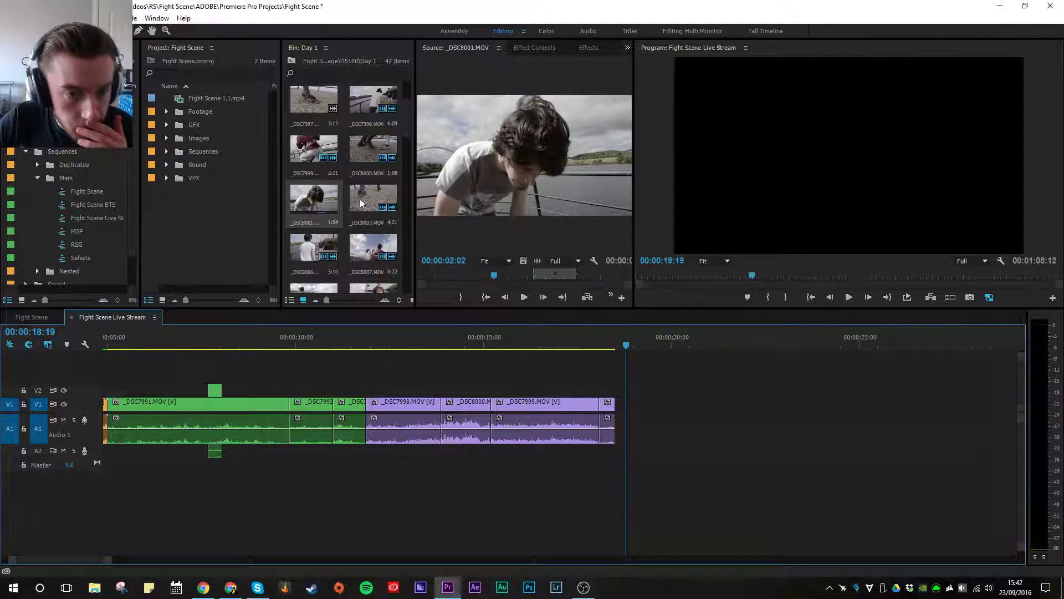
scroll(346, 205, "down", 1)
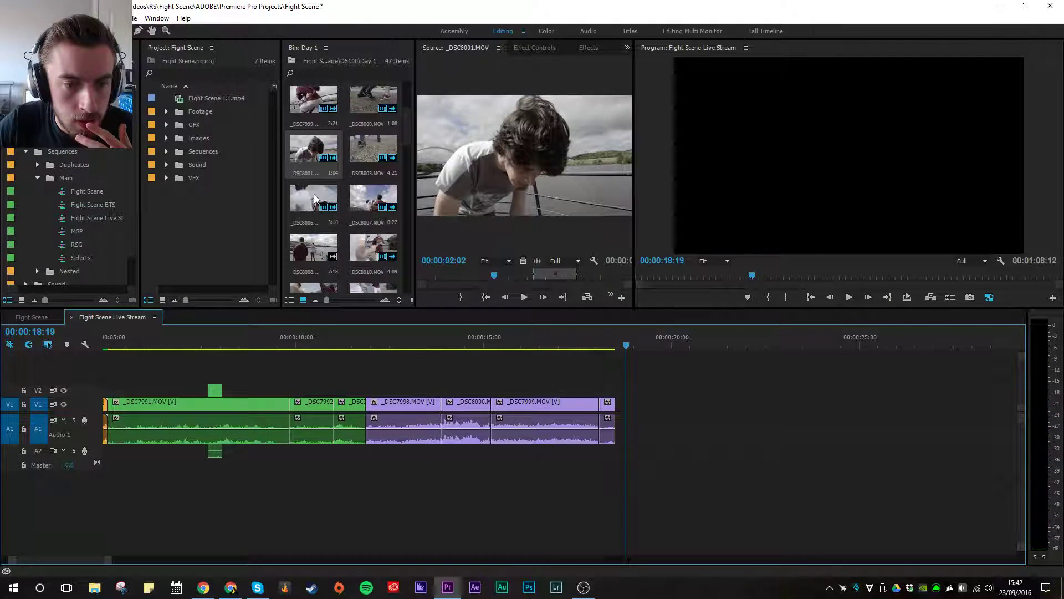
double_click(312, 195)
left_click_drag(519, 174, 665, 413)
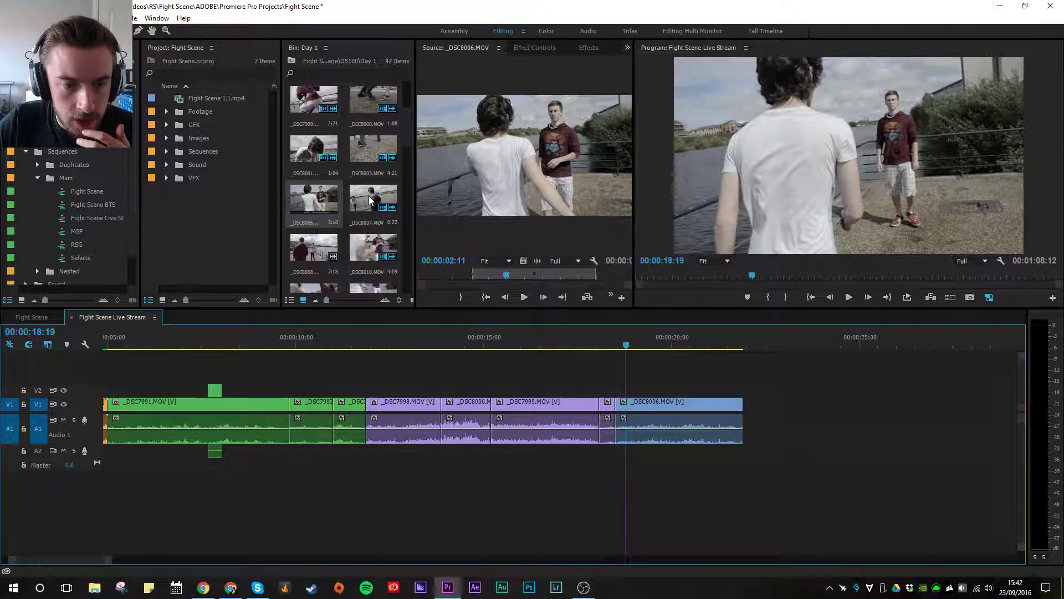
Step: Append _DSC8007.MOV and _DSC8010.MOV from the Day 1 bin to the end of the sequence
left_click_drag(573, 276, 751, 399)
key("Delete")
left_click_drag(532, 166, 748, 404)
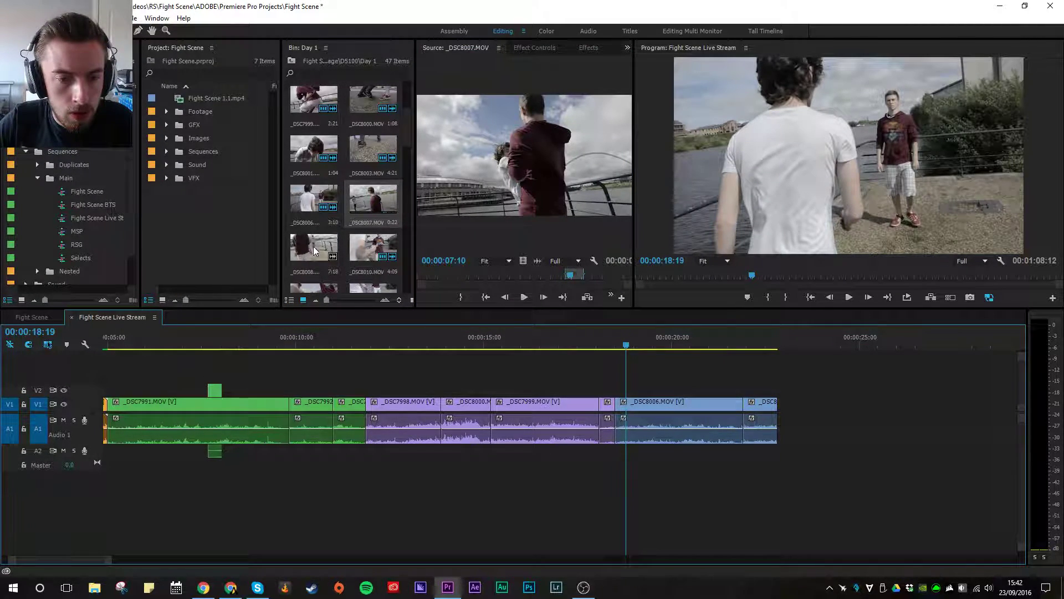
left_click_drag(368, 244, 782, 382)
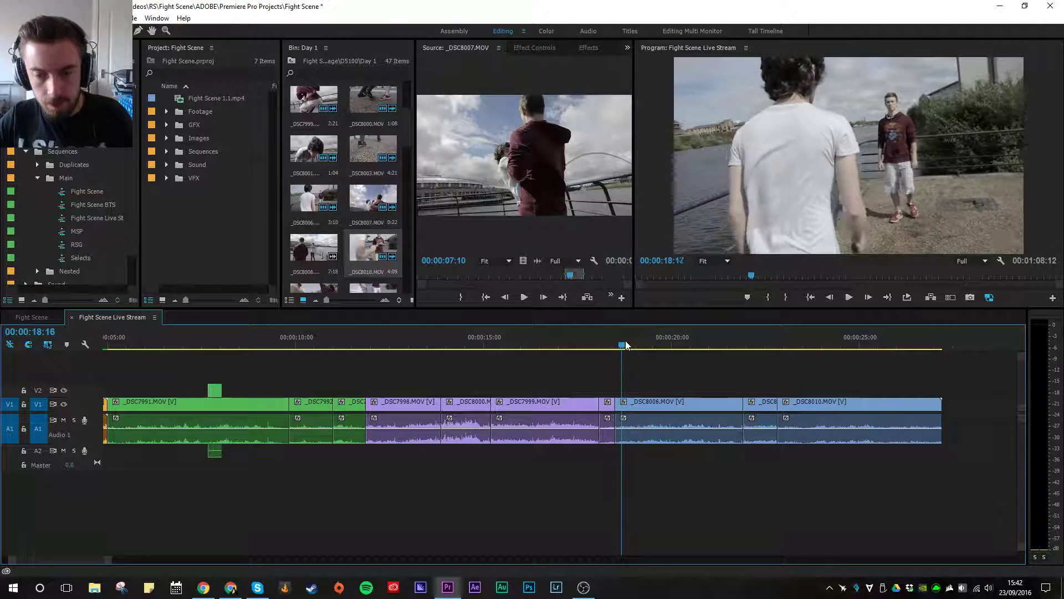
Step: Remove _DSC8006.MOV, put _DSC8010.MOV in its place ahead of _DSC8007.MOV, and play the new join
left_click(617, 345)
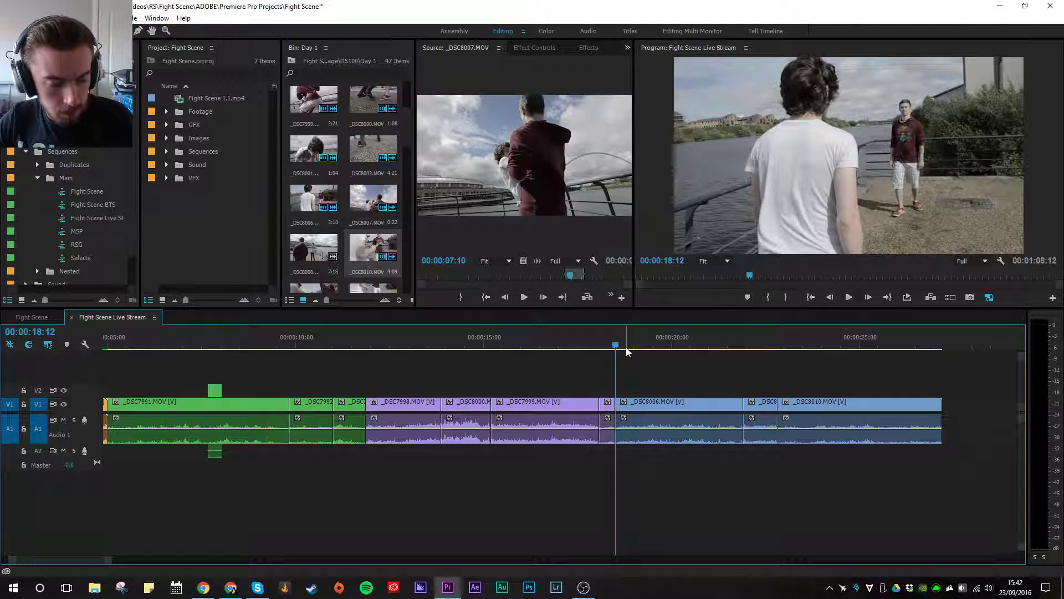
key("Up")
key("Down")
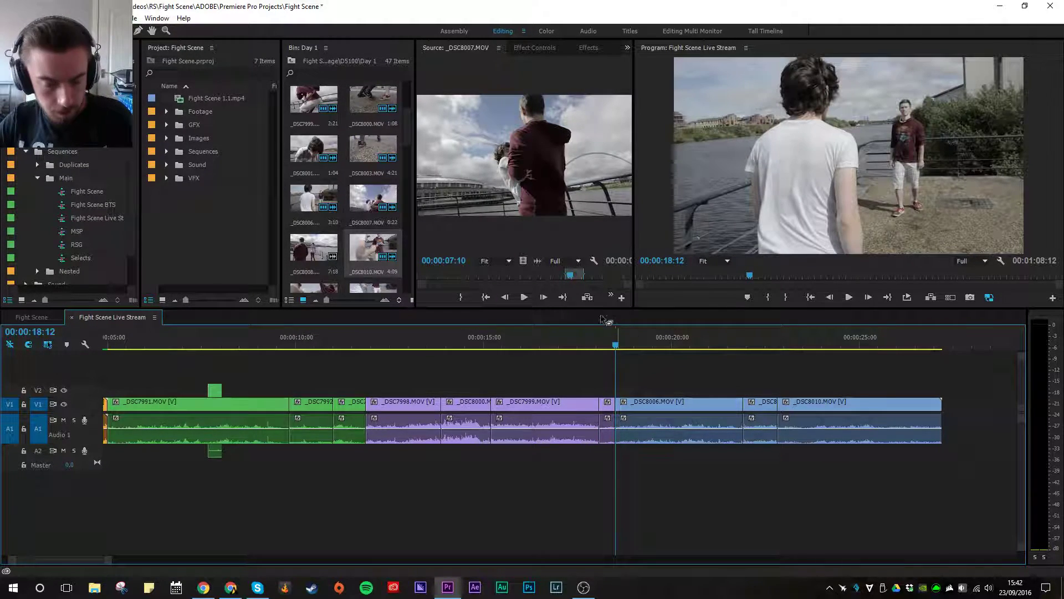
key("space")
left_click_drag(634, 346, 643, 349)
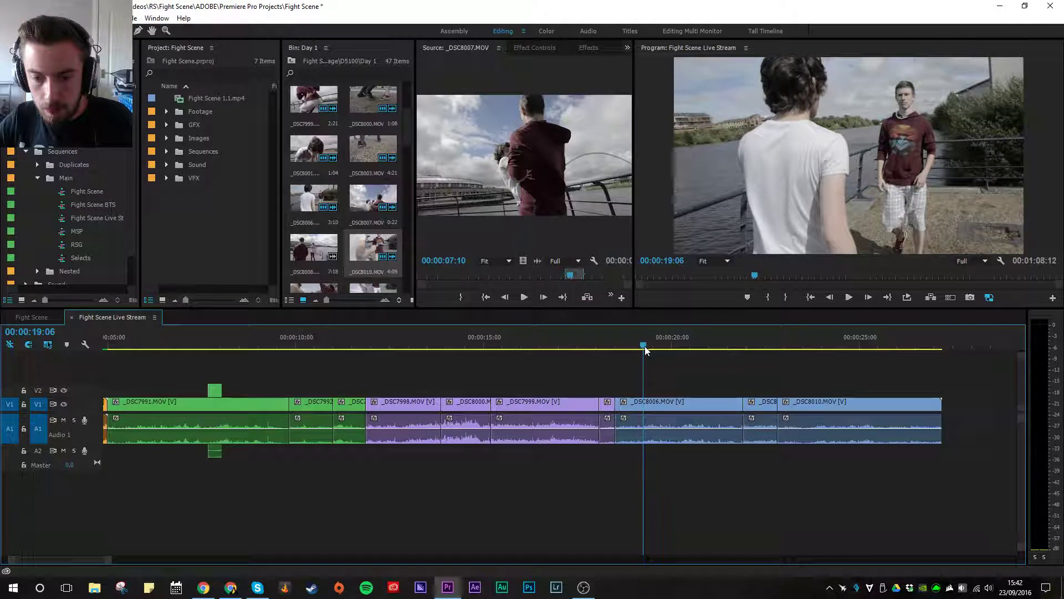
left_click(691, 433)
left_click_drag(815, 415, 653, 413)
right_click(865, 402)
left_click(893, 408)
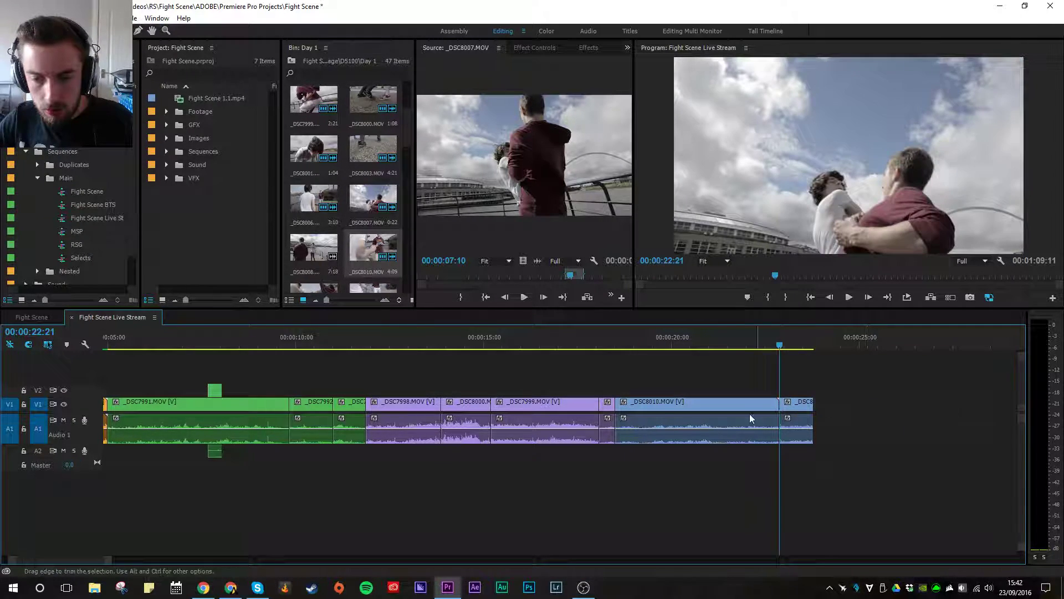
left_click(614, 340)
key("space")
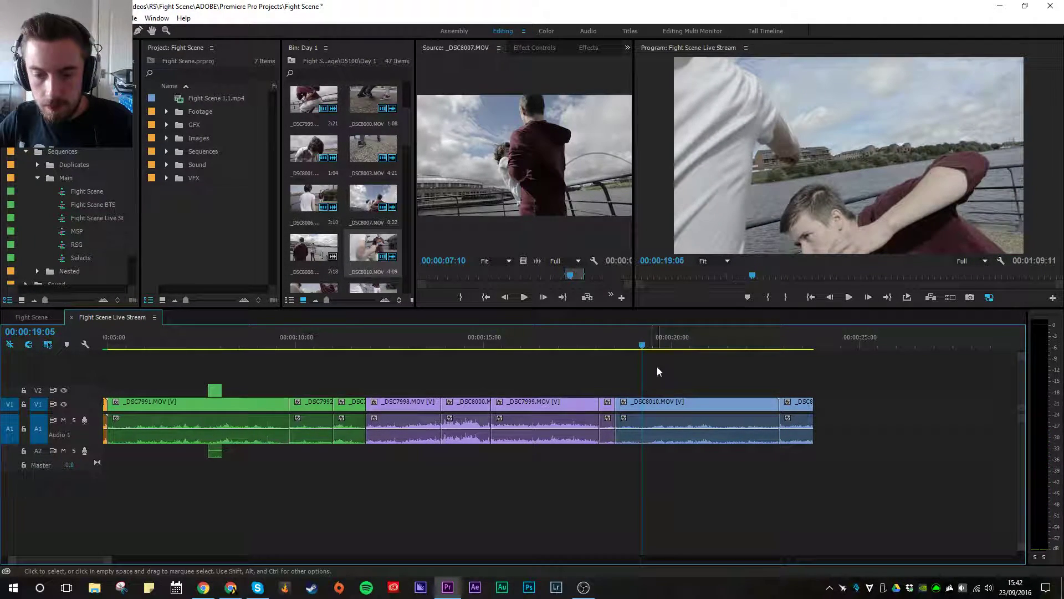
Step: Move _DSC8010.MOV and _DSC8007.MOV together about two seconds along the timeline to open a gap after _DSC8001.MOV
left_click(679, 403)
left_click(796, 403, "shift")
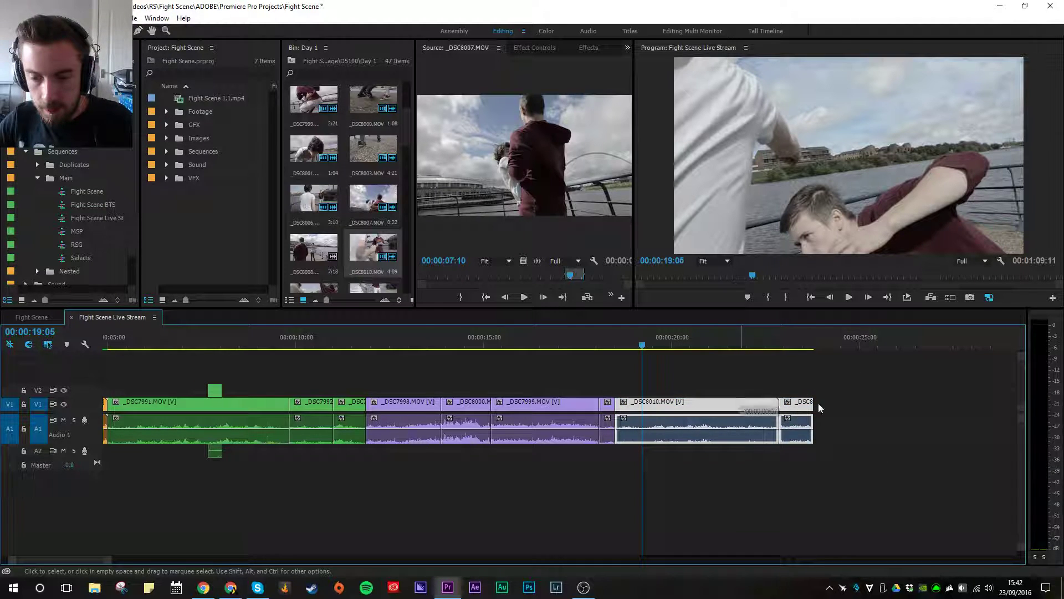
left_click_drag(819, 408, 896, 407)
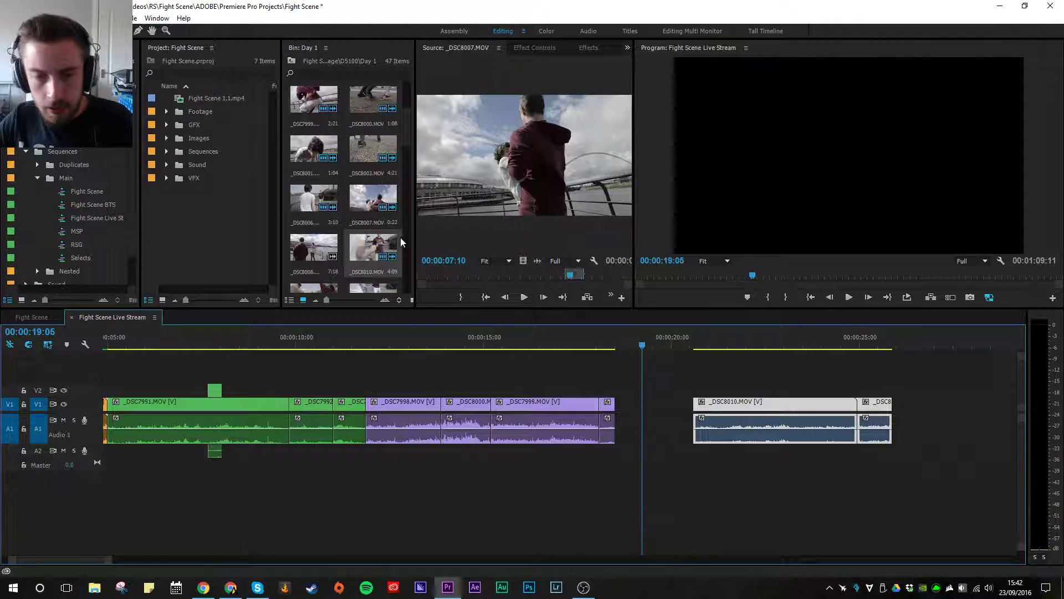
Step: Set the source out point of _DSC8006.MOV to 00:00:02:07, place it between _DSC8001.MOV and _DSC8010.MOV without a gap, and replay
double_click(313, 194)
left_click_drag(485, 270, 500, 267)
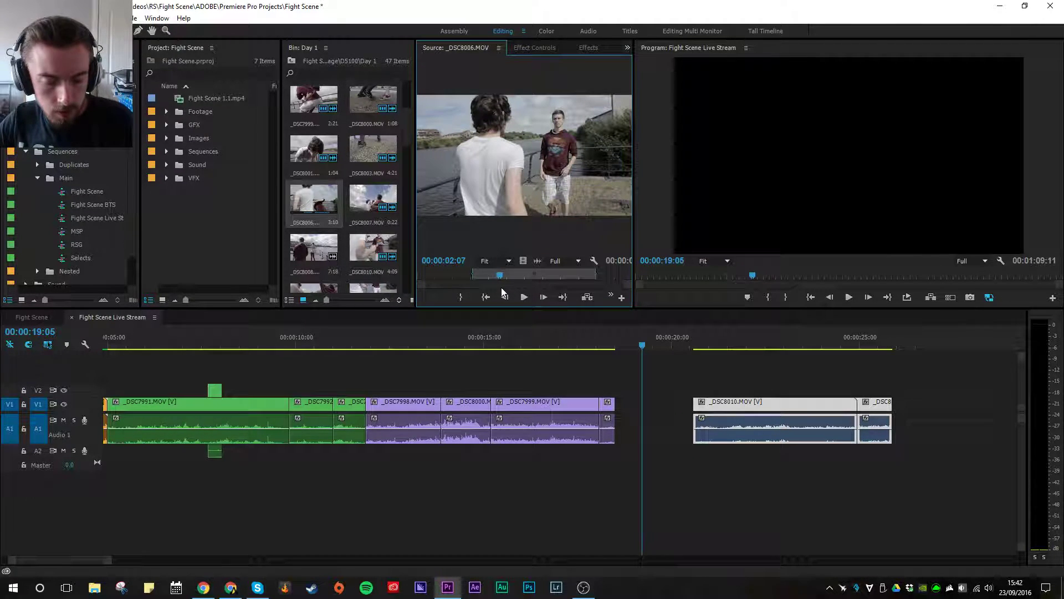
key("o")
left_click_drag(504, 161, 657, 411)
right_click(660, 403)
left_click(675, 411)
left_click(611, 335)
key("space")
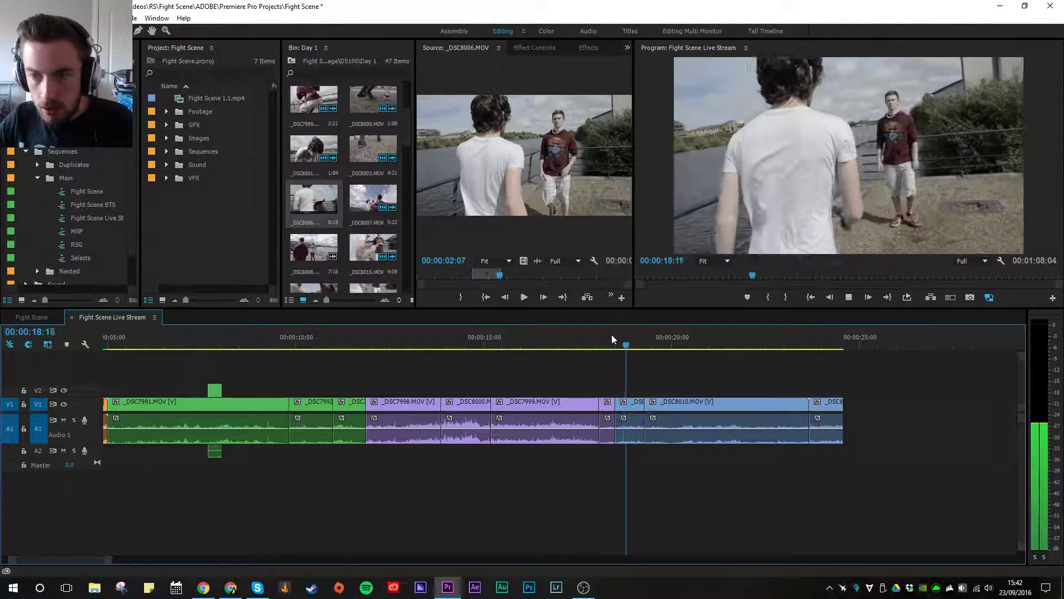
key("space")
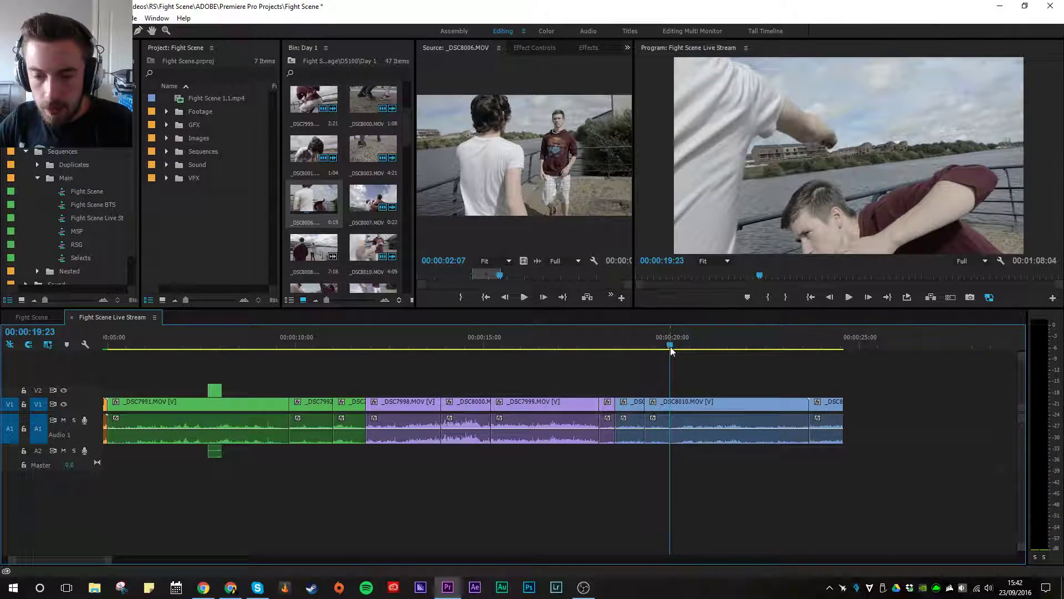
Step: Set the speed of _DSC8010.MOV to 150%, close the gap before _DSC8007.MOV, and replay the passage
left_click_drag(670, 347, 684, 348)
right_click(714, 404)
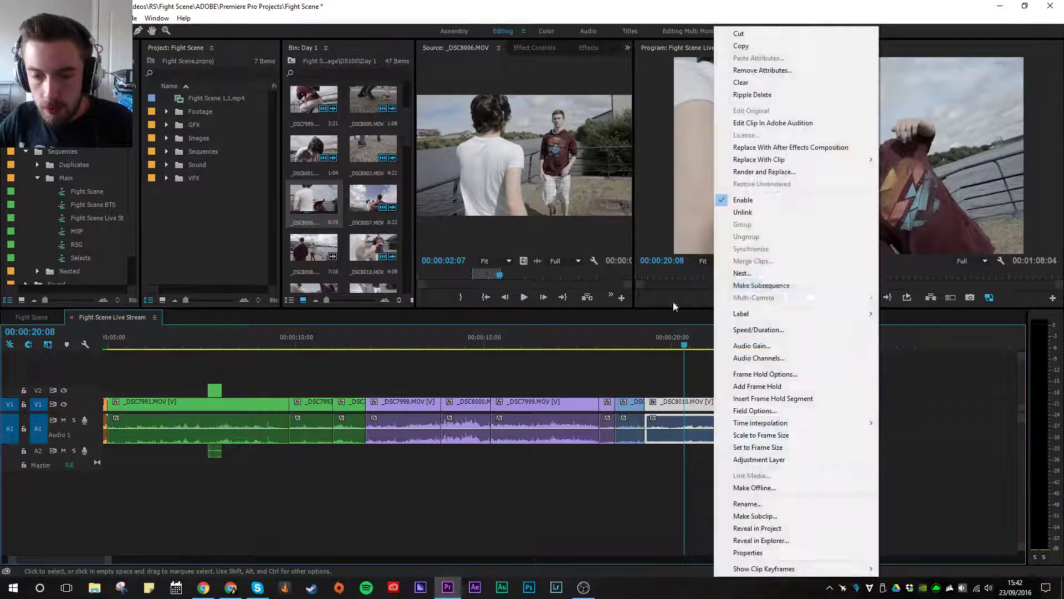
left_click(756, 331)
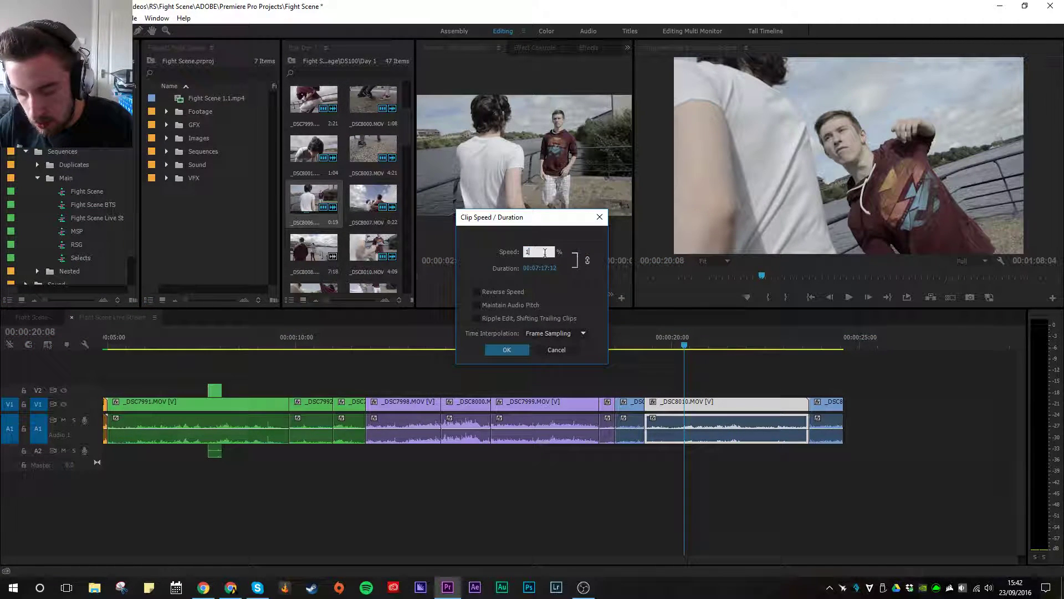
key("Return")
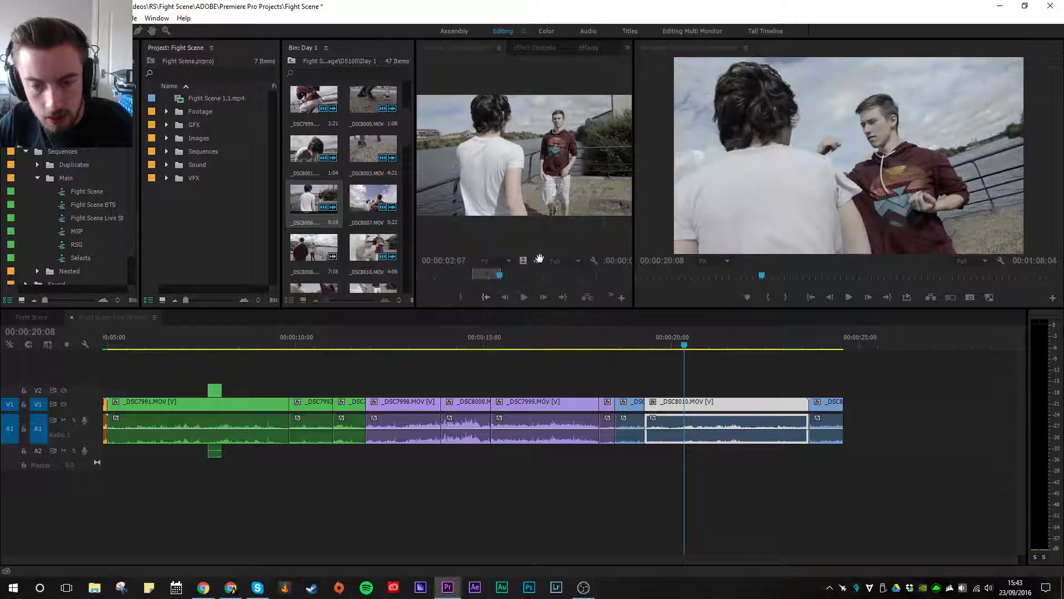
key("Delete")
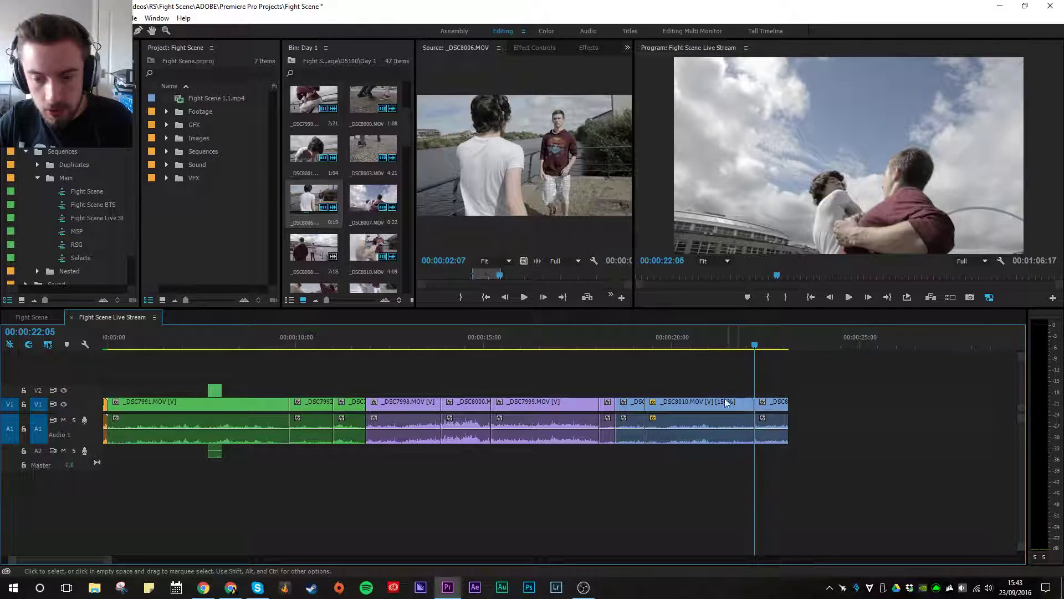
left_click(641, 343)
key("space")
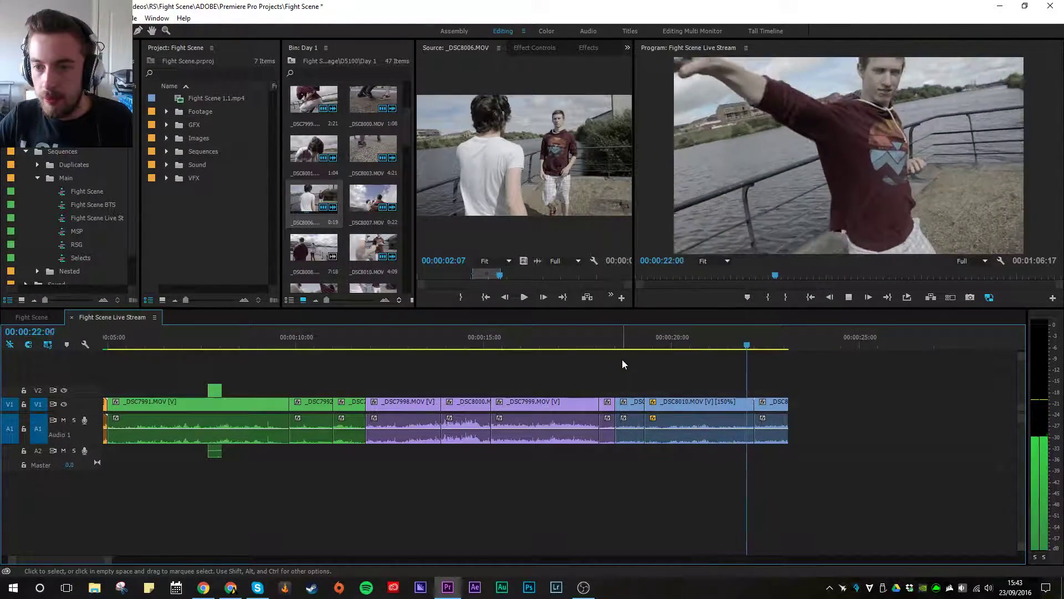
Step: Delete the audio of _DSC8007.MOV and move its video onto V2 above _DSC8010.MOV, starting at 00:00:20:02
left_click(729, 347)
left_click_drag(729, 347, 677, 345)
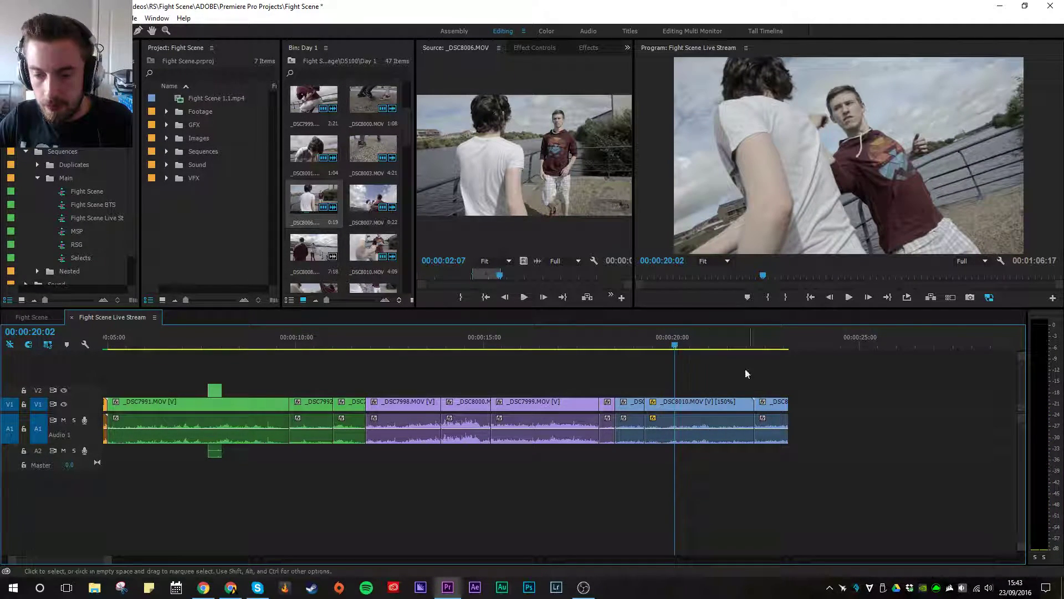
left_click(774, 409)
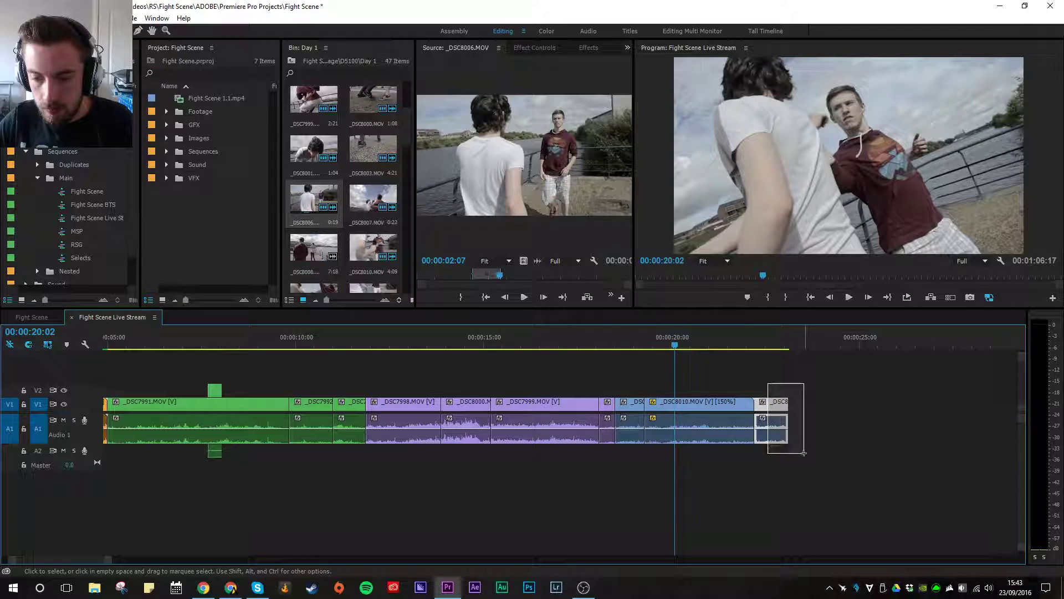
left_click(831, 431)
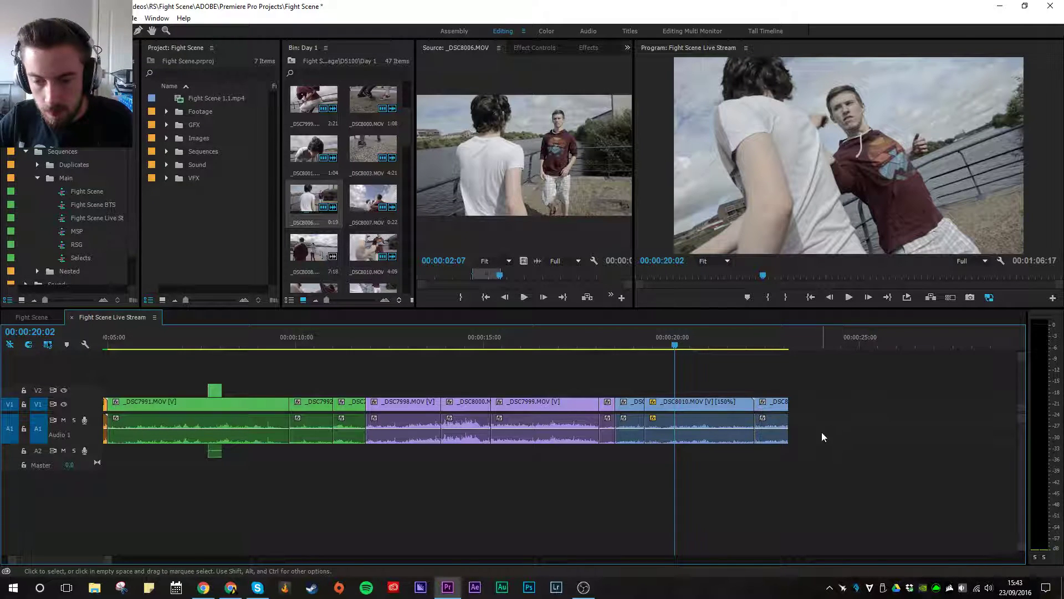
left_click(768, 428, "alt")
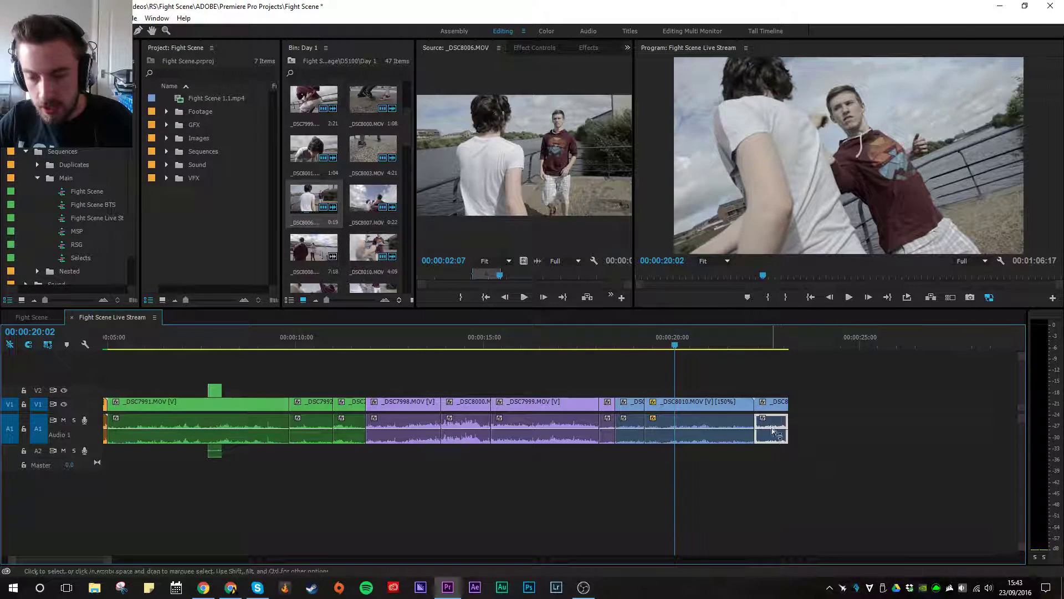
key("Delete")
left_click_drag(776, 406, 696, 390)
Step: Scrub through the _DSC8007.MOV overlay on V2 and trim its end to 00:00:20:18
left_click(654, 345)
left_click_drag(654, 344, 703, 346)
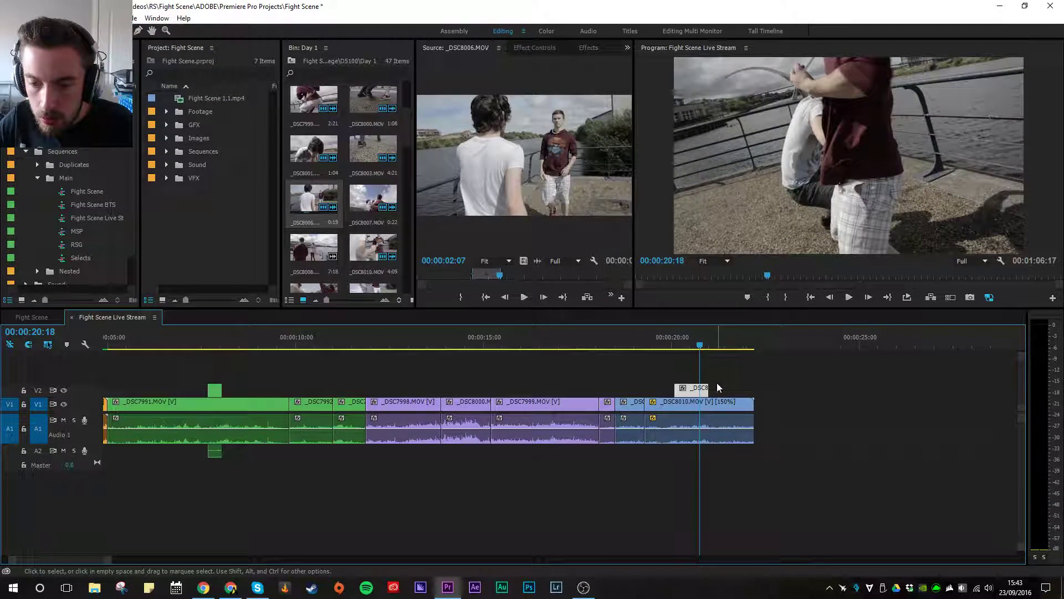
left_click_drag(704, 388, 699, 389)
Step: Trim the end of _DSC8010.MOV back to where the V2 overlay ends, and replay the passage
left_click_drag(700, 344, 730, 350)
left_click(747, 405)
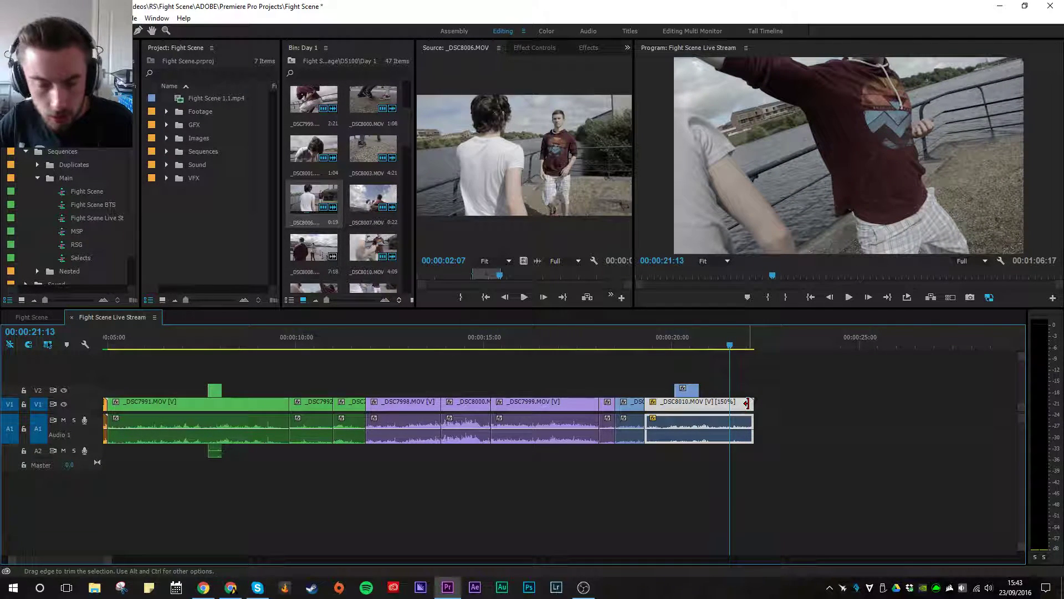
key("Up")
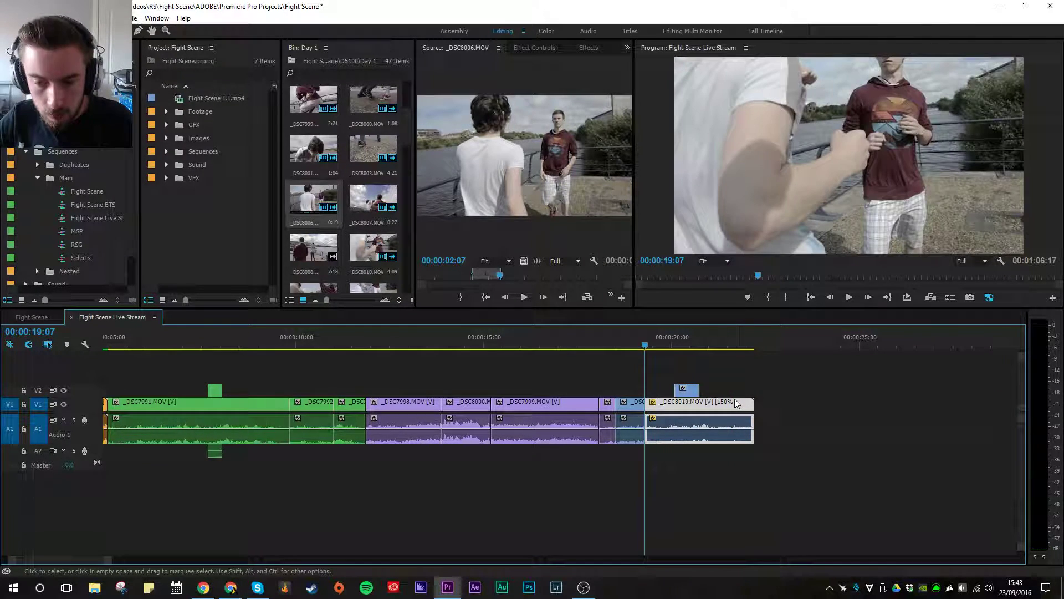
left_click_drag(746, 410, 699, 410)
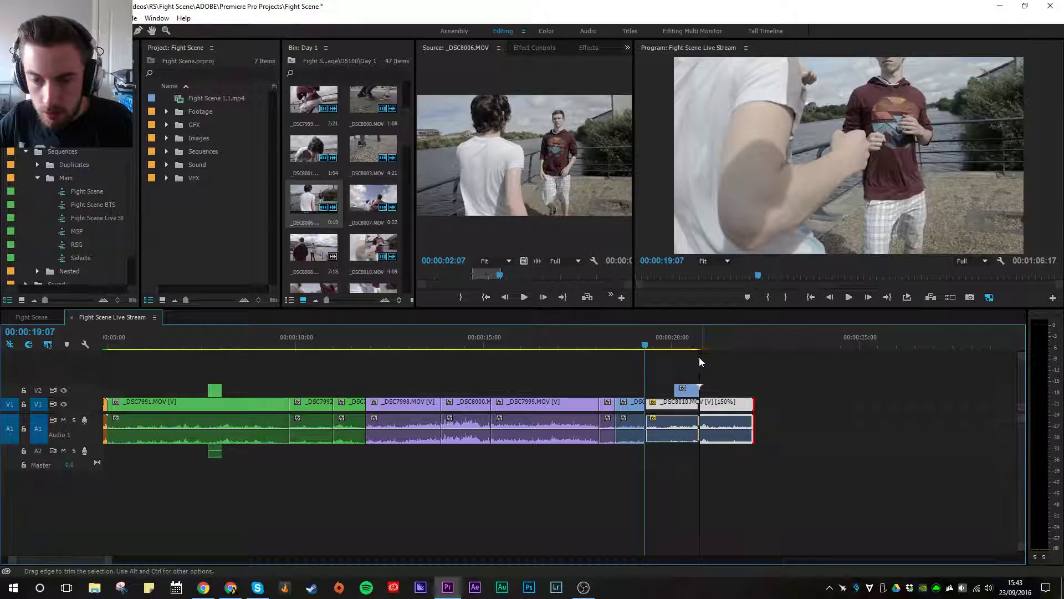
left_click(646, 344)
key("space")
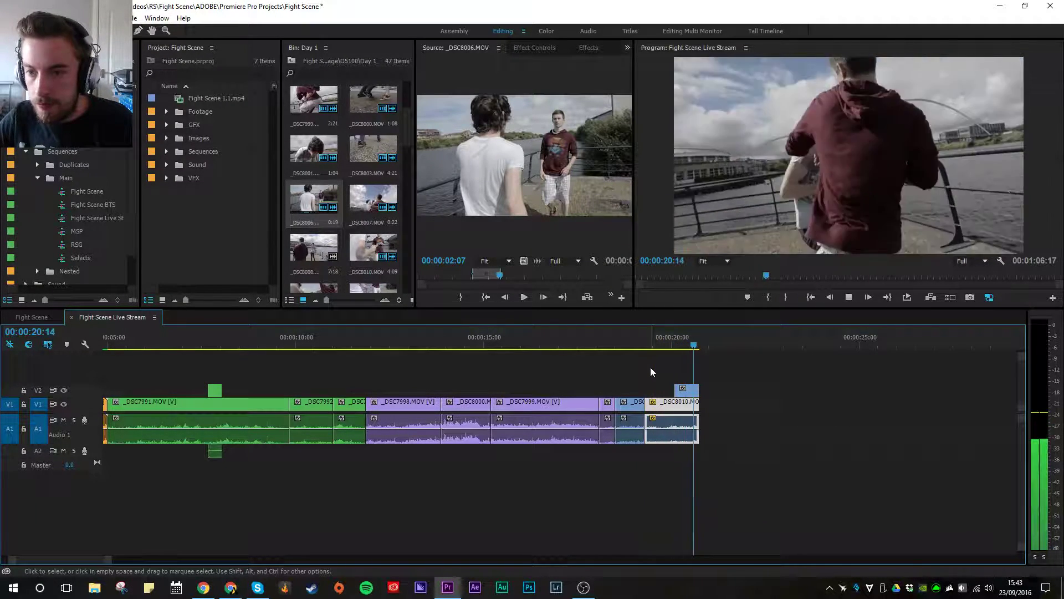
Step: Extend the end of _DSC8010.MOV slightly past the V2 overlay in two small trims, checking the playback between them
left_click_drag(699, 424, 704, 426)
left_click(689, 345)
key("space")
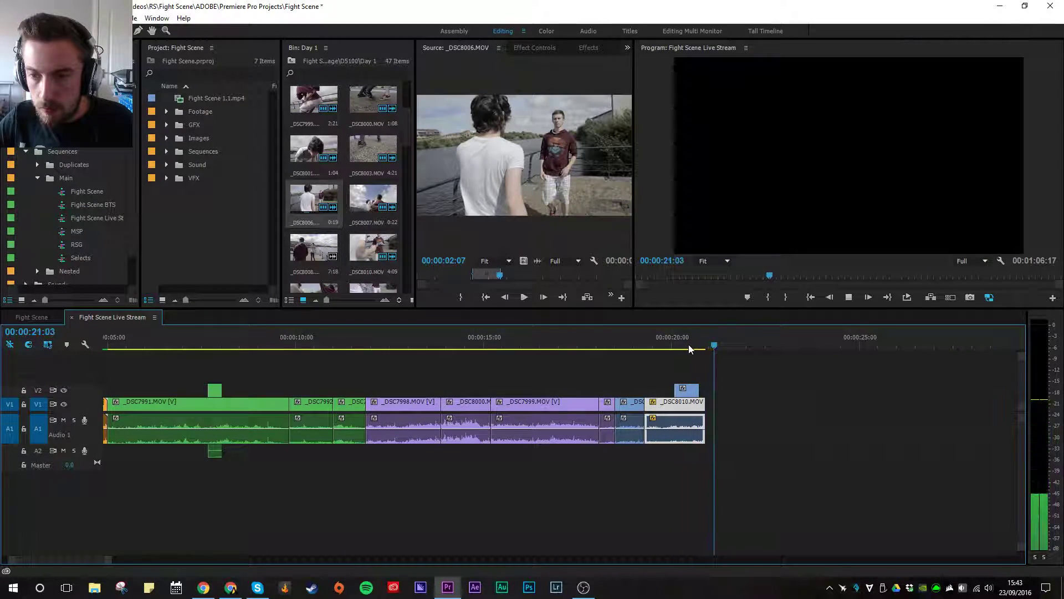
left_click_drag(702, 345, 701, 348)
left_click_drag(703, 402, 710, 403)
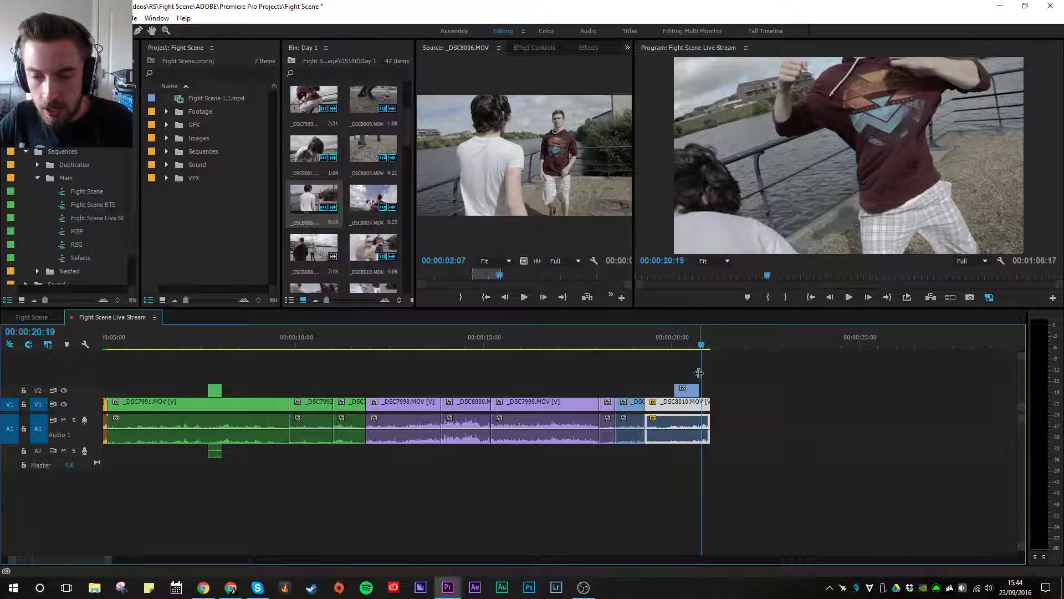
Step: Replay the end of the sequence, move the playhead to 00:00:19:04, and browse the following clips in the Day 1 bin
left_click(685, 344)
key("space")
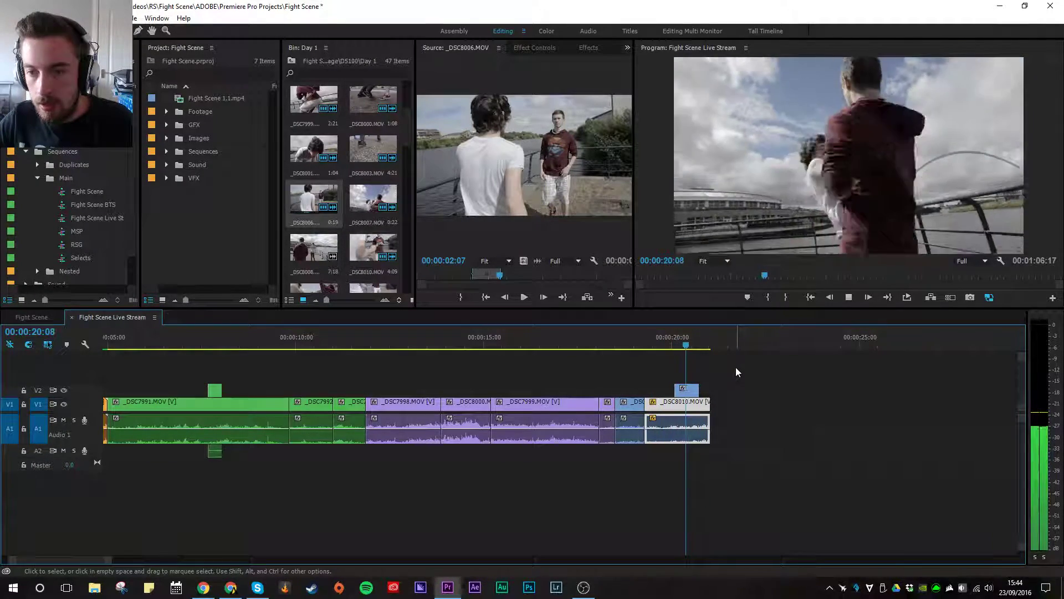
left_click(708, 348)
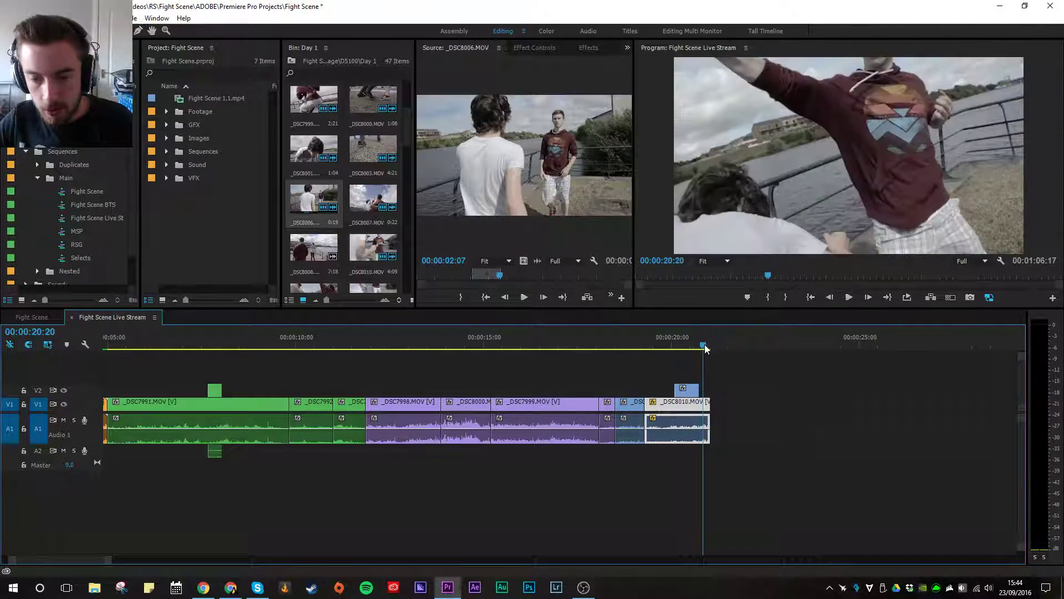
left_click_drag(710, 348, 643, 349)
left_click(644, 504)
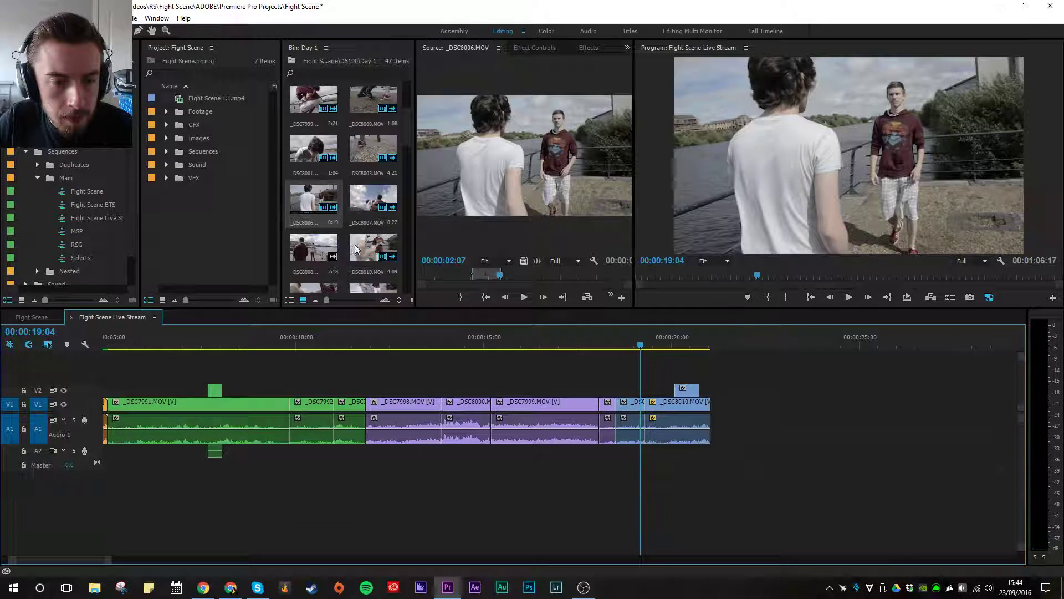
scroll(356, 250, "down", 1)
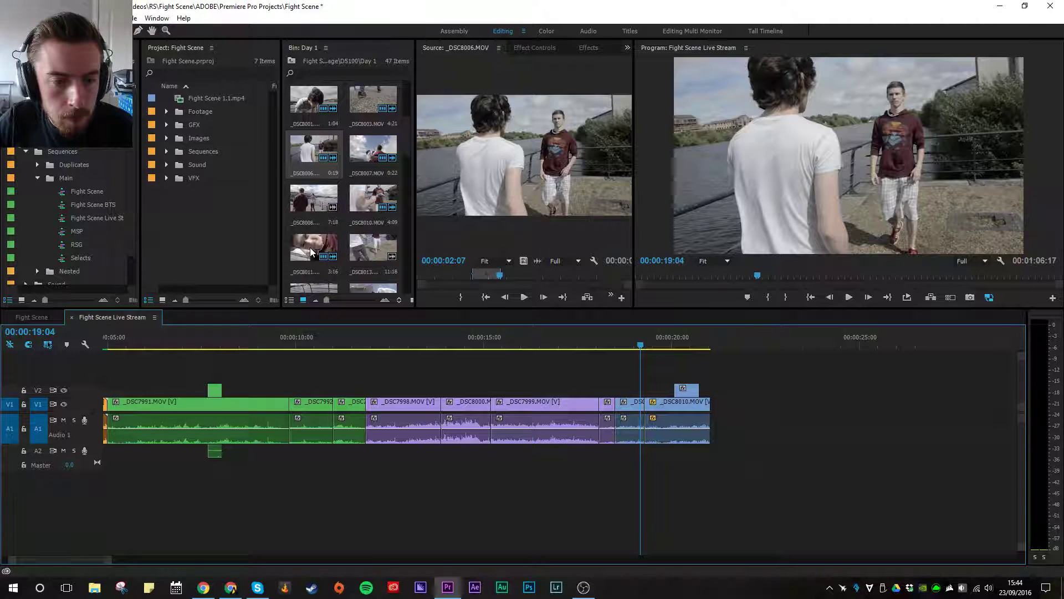
Step: Open _DSC8011.MOV from the Day 1 bin, scrub to its beginning, and append it to V1 directly after _DSC8010.MOV
double_click(309, 248)
left_click_drag(508, 279, 489, 282)
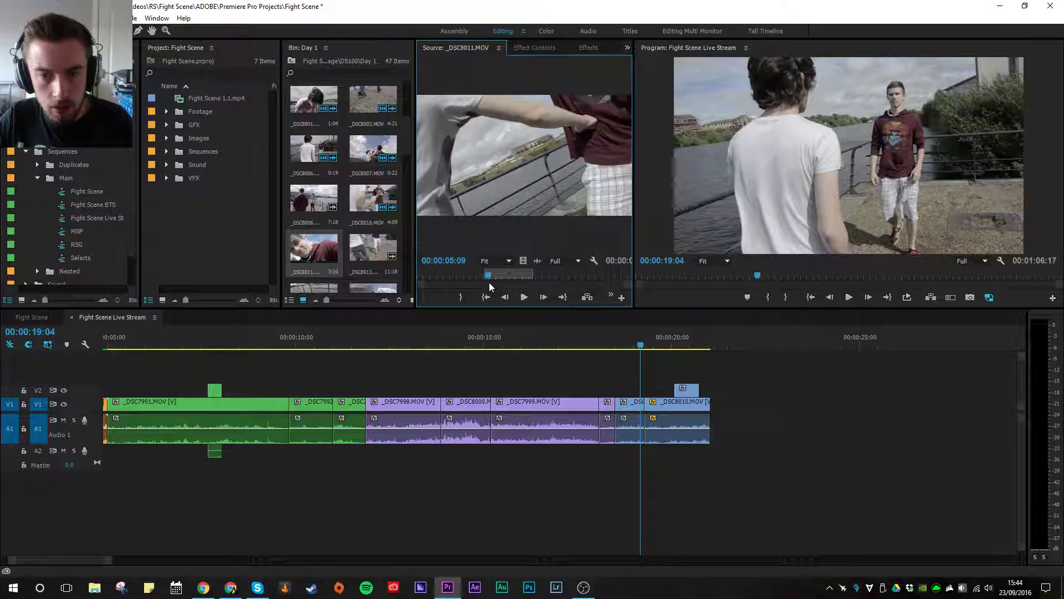
left_click_drag(522, 179, 712, 404)
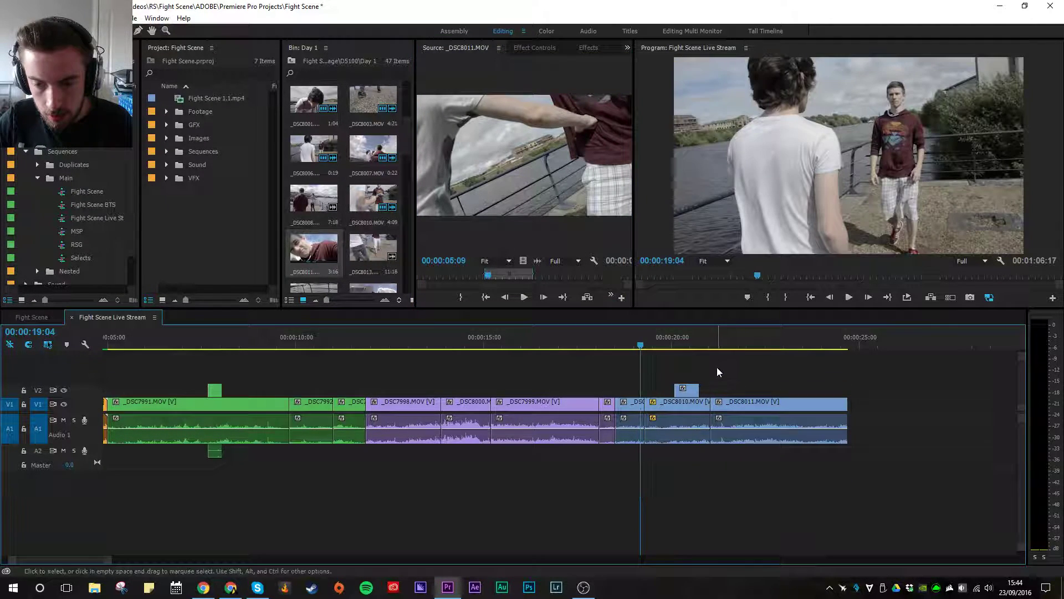
Step: Move _DSC8011.MOV earlier so it starts at 00:00:20:21, overwriting the end of _DSC8010.MOV
left_click(706, 337)
key("=")
key("=")
key("=")
left_click_drag(570, 340, 548, 338)
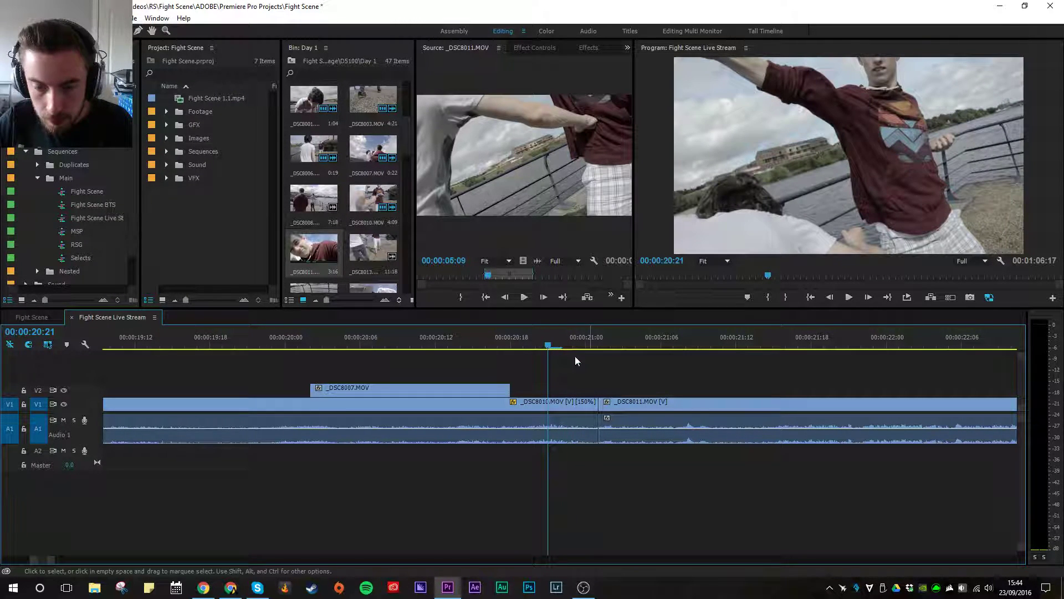
left_click_drag(607, 402, 538, 383)
Step: Scrub and play through _DSC8011.MOV in the sequence, park the playhead at 00:00:23:14, and deselect the clip
mouse_move(532, 340)
left_mouse_down()
mouse_move(522, 340)
mouse_move(559, 348)
mouse_move(518, 347)
mouse_move(739, 367)
mouse_move(837, 360)
left_mouse_up()
key("minus")
key("minus")
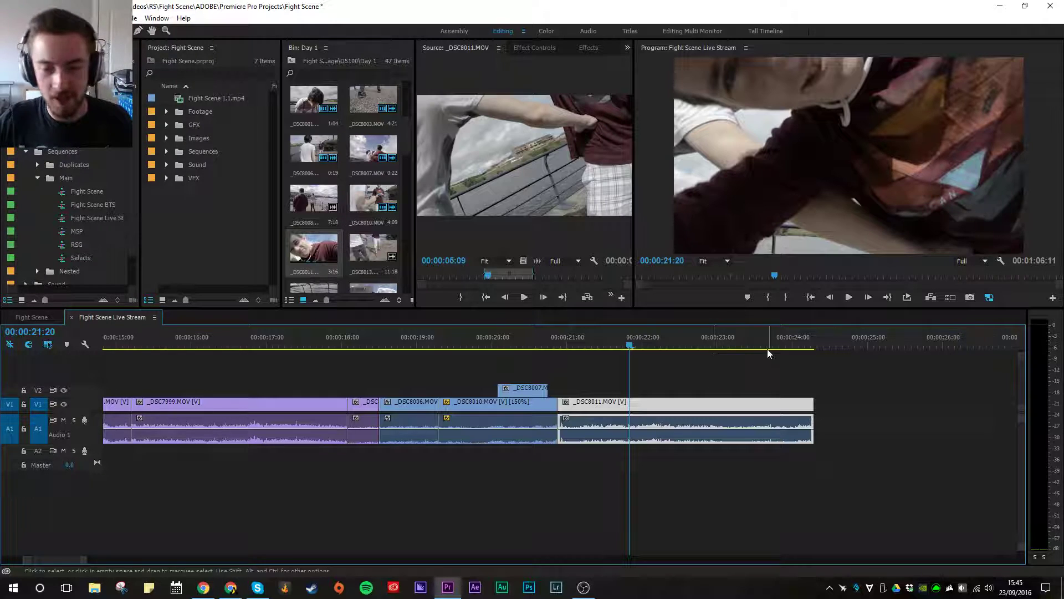
key("space")
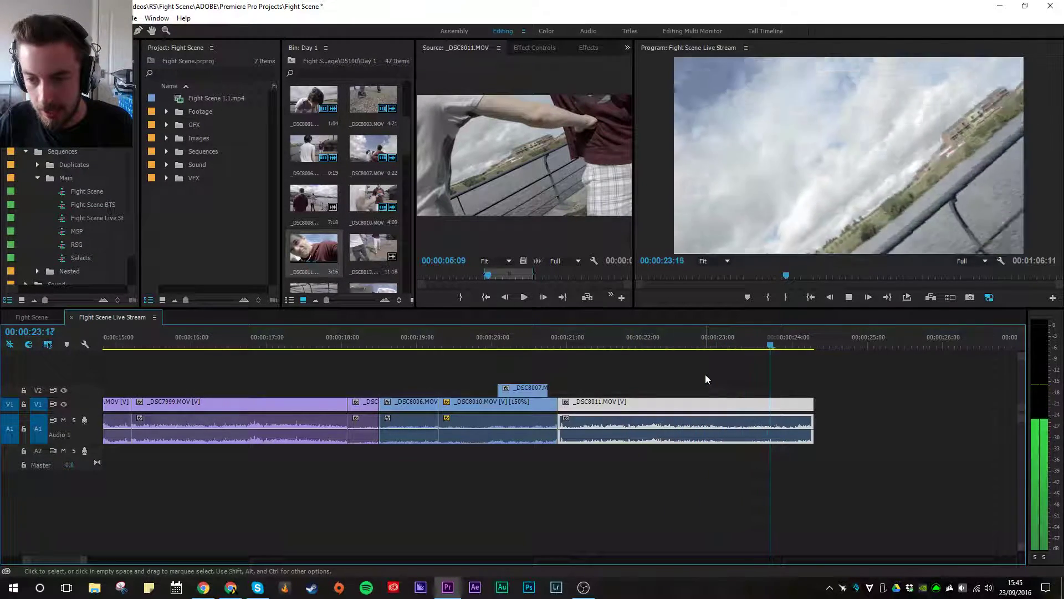
left_click_drag(793, 345, 763, 341)
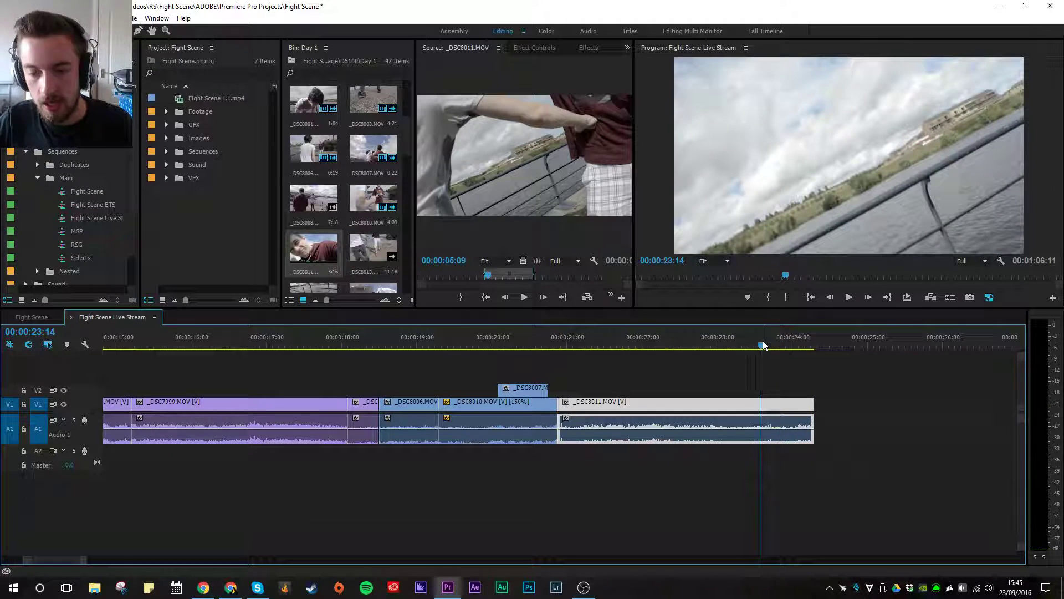
left_click(727, 365)
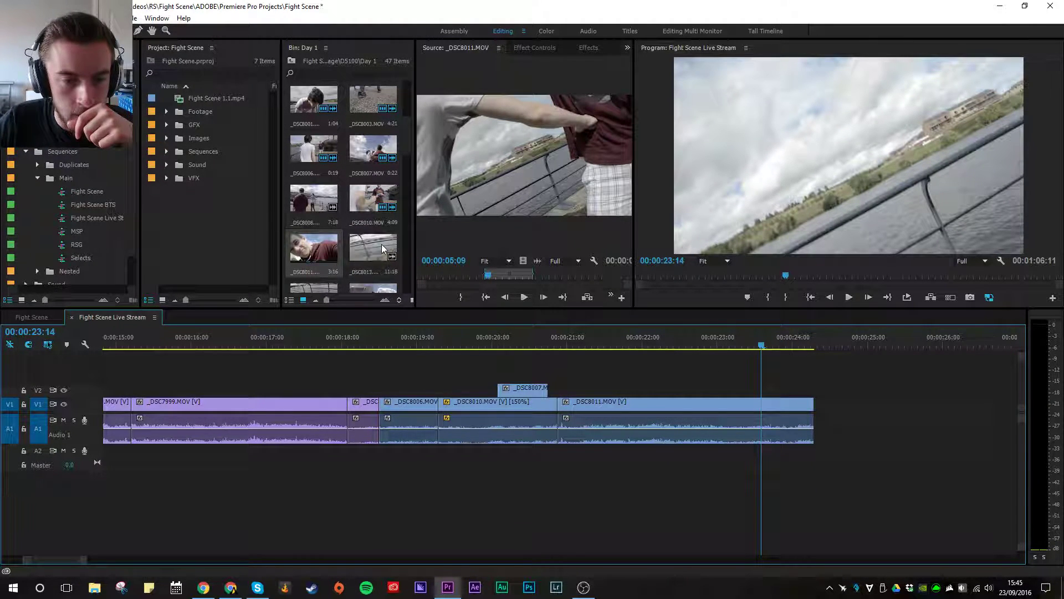
Step: Preview _DSC8016.MOV from the Day 1 bin in the maximized source monitor, scrubbing and playing it, and restore the layout
scroll(381, 244, "down", 1)
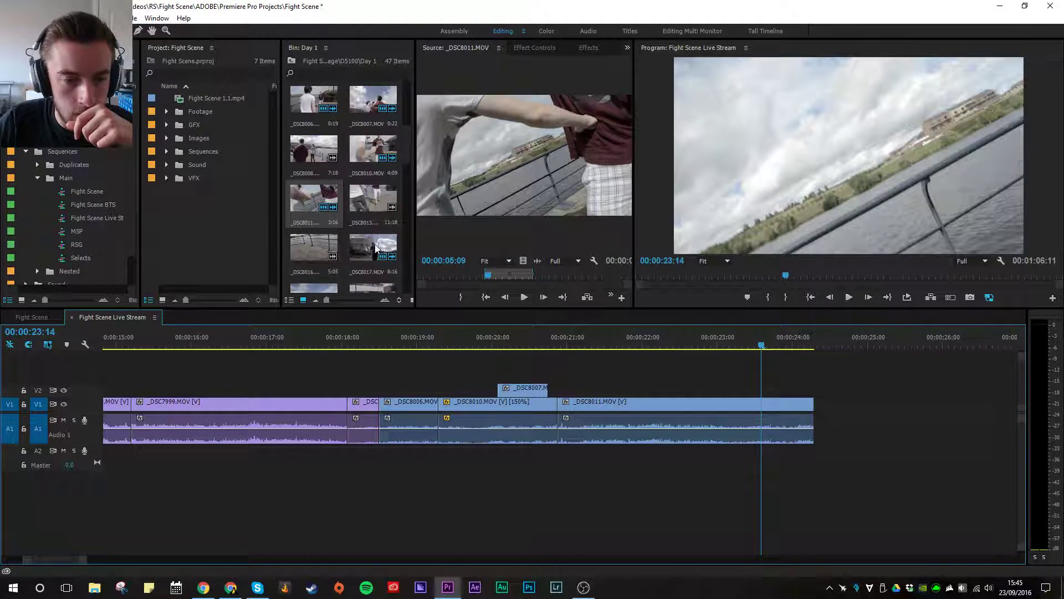
double_click(319, 244)
key("grave")
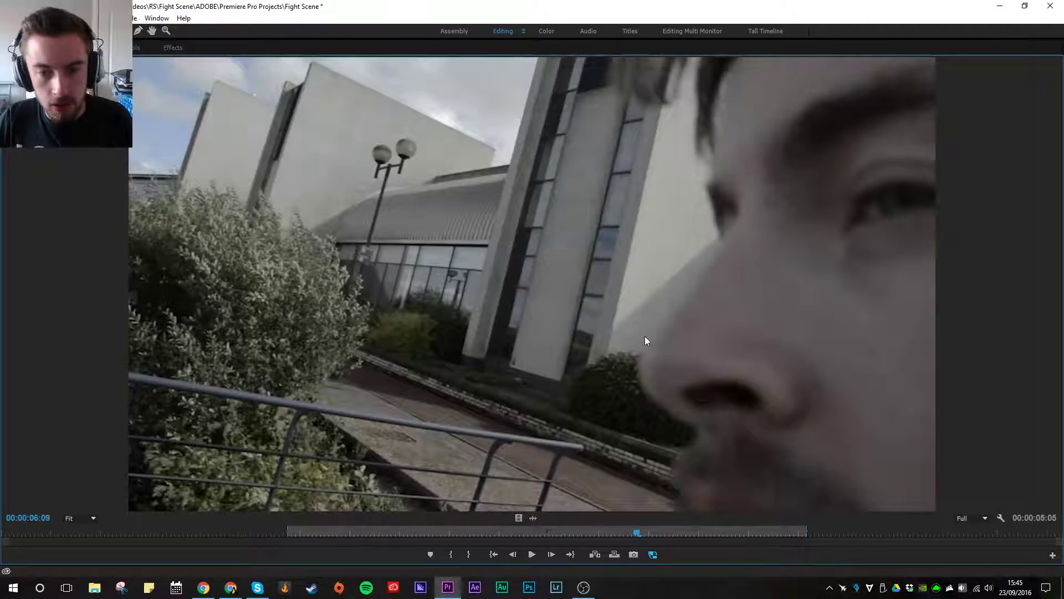
left_click_drag(266, 533, 201, 533)
key("space")
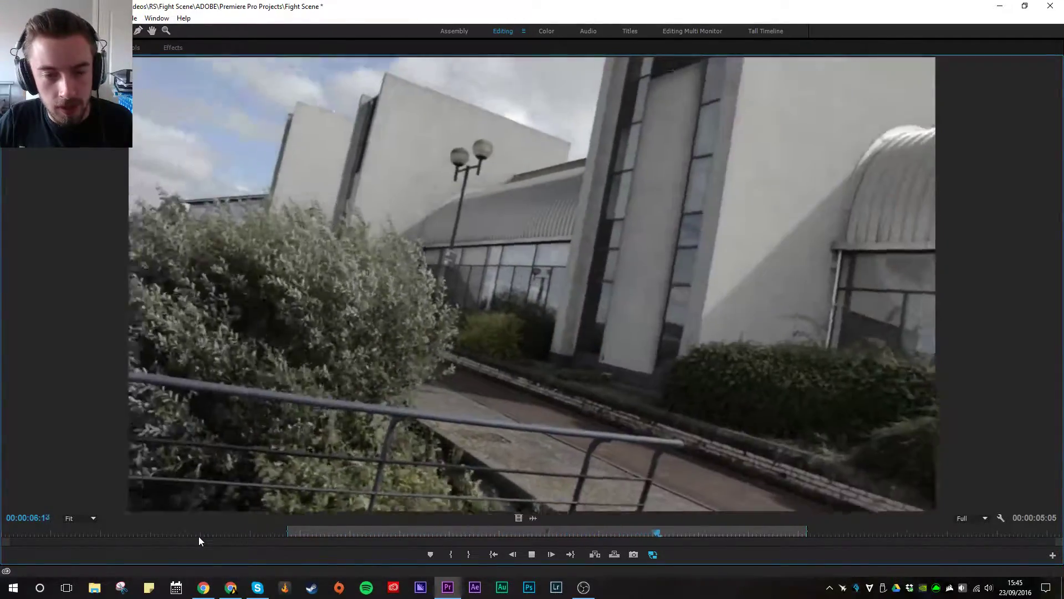
key("space")
key("grave")
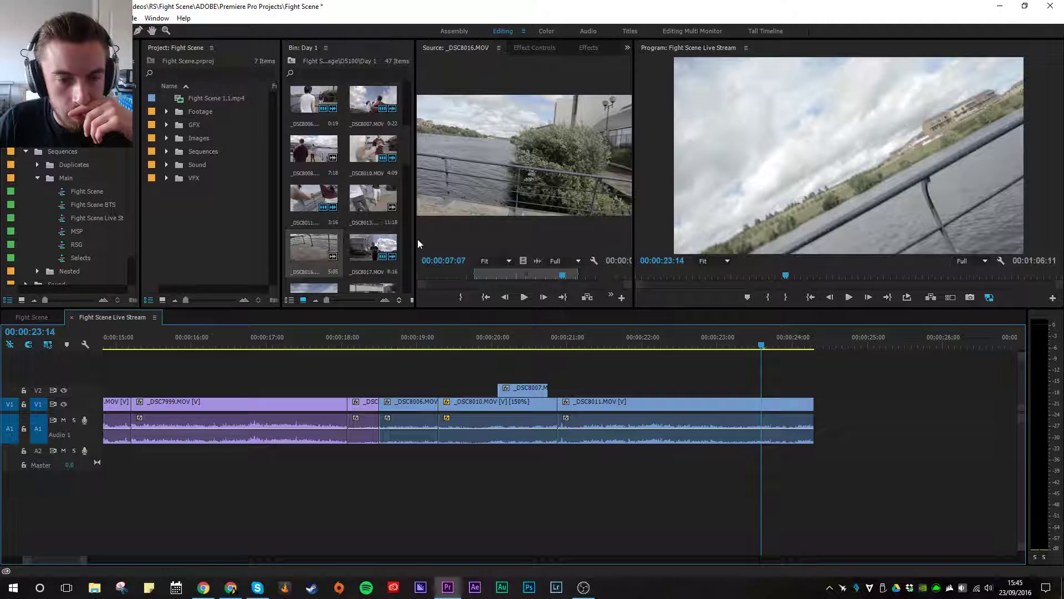
Step: Append _DSC8017.MOV to V1 after _DSC8011.MOV and play it through, stopping at 00:00:32:01
left_click_drag(372, 249, 823, 411)
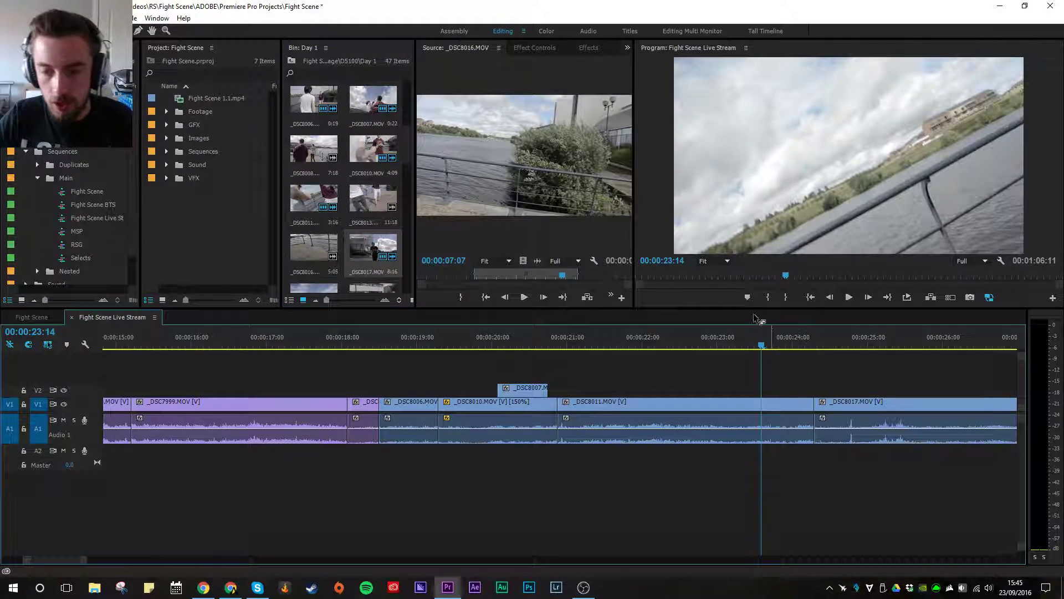
key("space")
left_click_drag(722, 360, 812, 357)
key("space")
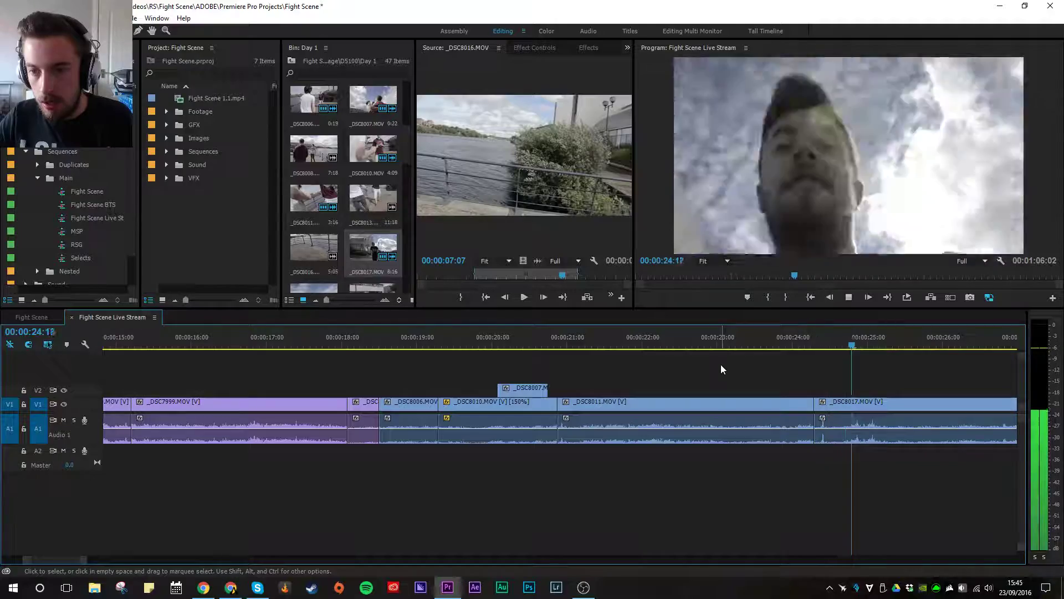
key("minus")
key("minus")
key("minus")
key("minus")
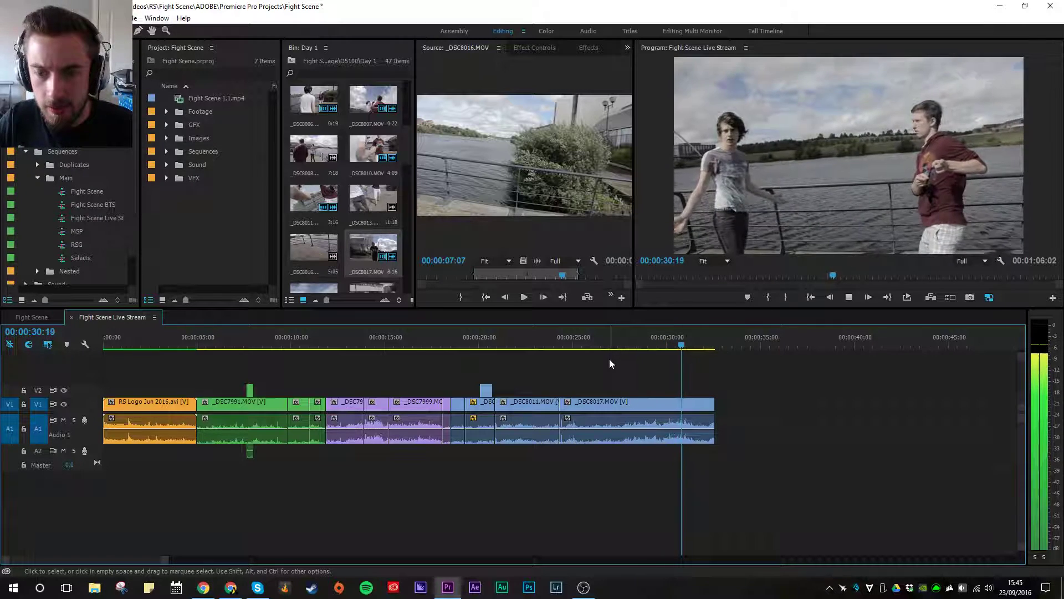
key("space")
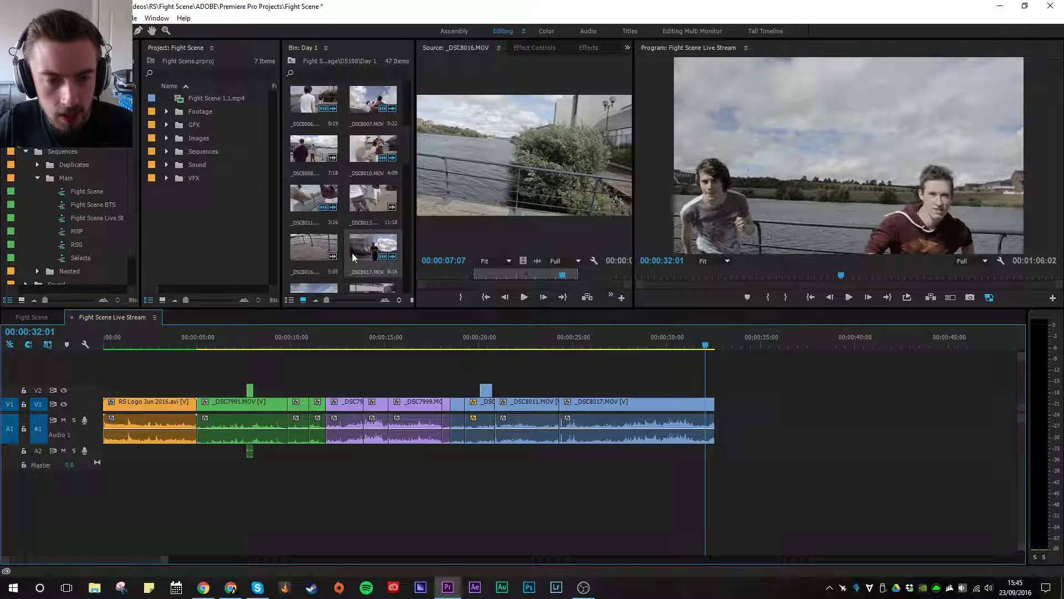
Step: Ripple trim the end of _DSC8017.MOV to 00:00:32:01, append _DSC8018.MOV after it, and play the new clip
scroll(325, 243, "down", 2)
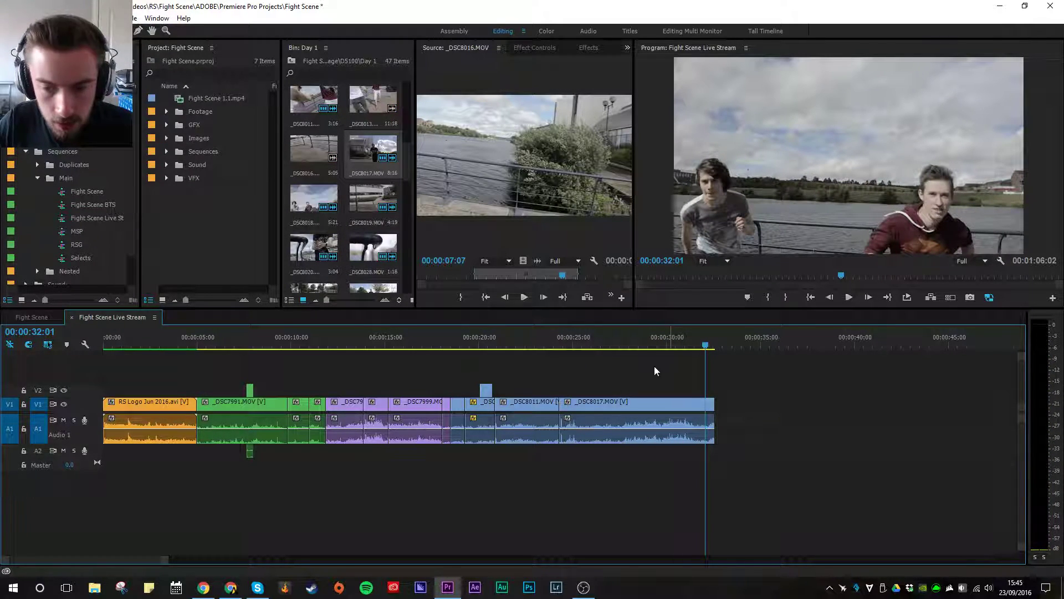
key("w")
left_click_drag(330, 210, 709, 421)
left_click(684, 346)
key("space")
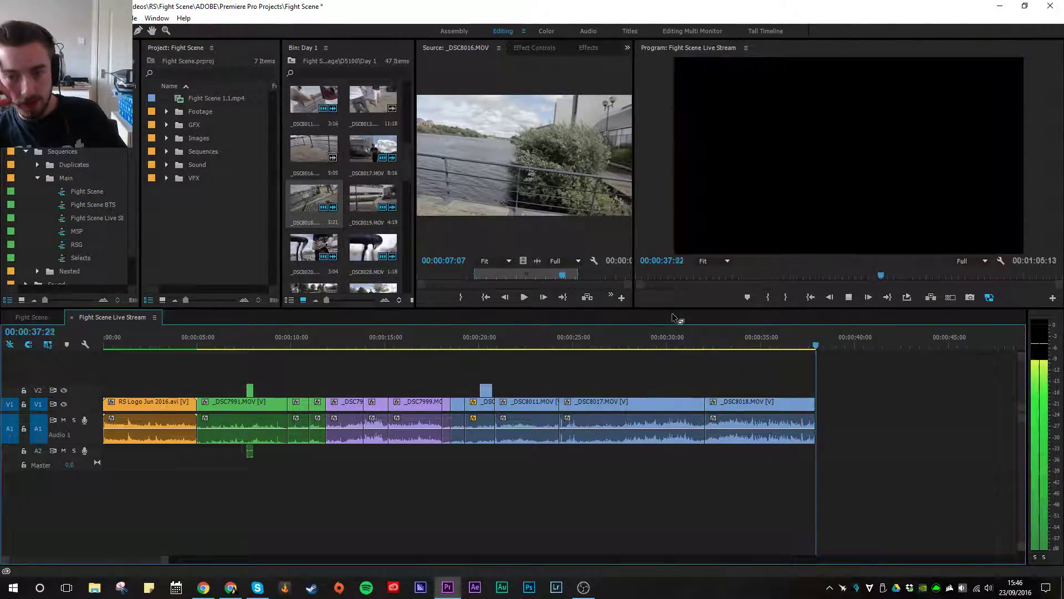
key("space")
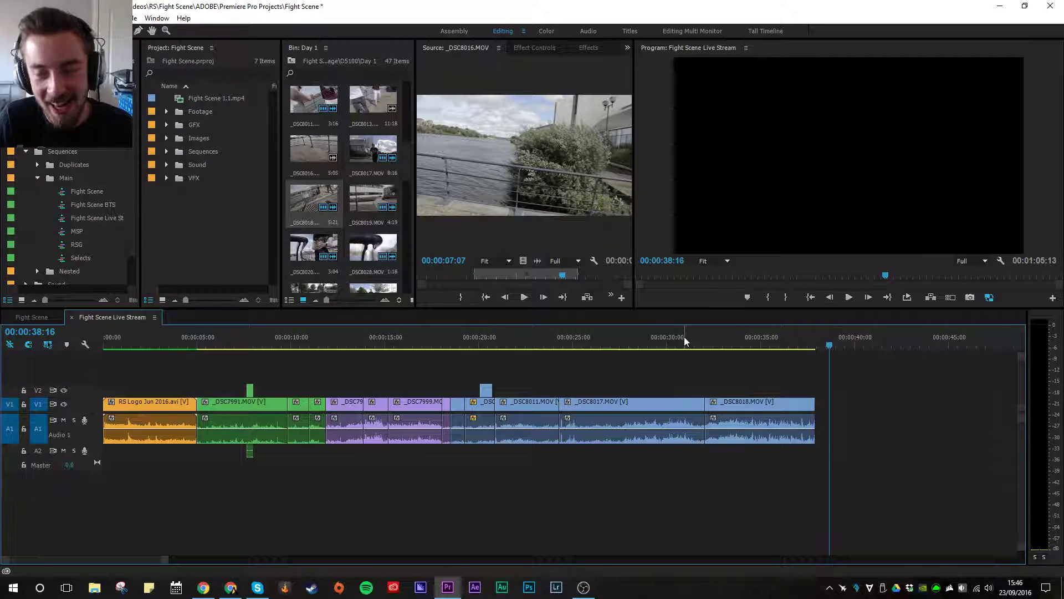
Step: Append _DSC8019.MOV to V1 after _DSC8018.MOV and scrub through it to 00:00:41:05
left_click(374, 197)
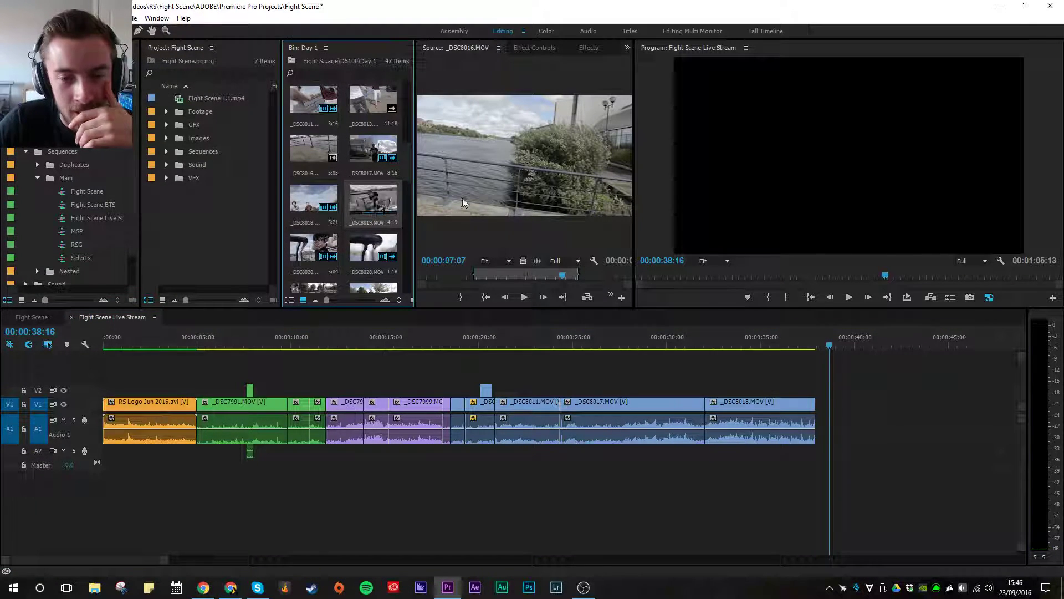
double_click(355, 200)
left_click_drag(504, 248, 831, 421)
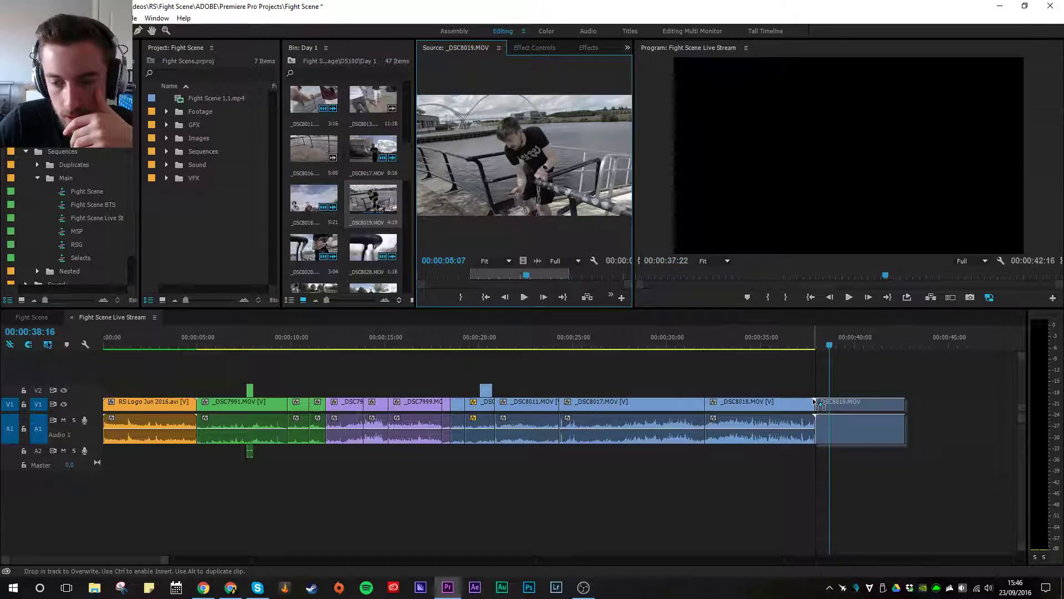
left_click_drag(800, 345, 877, 366)
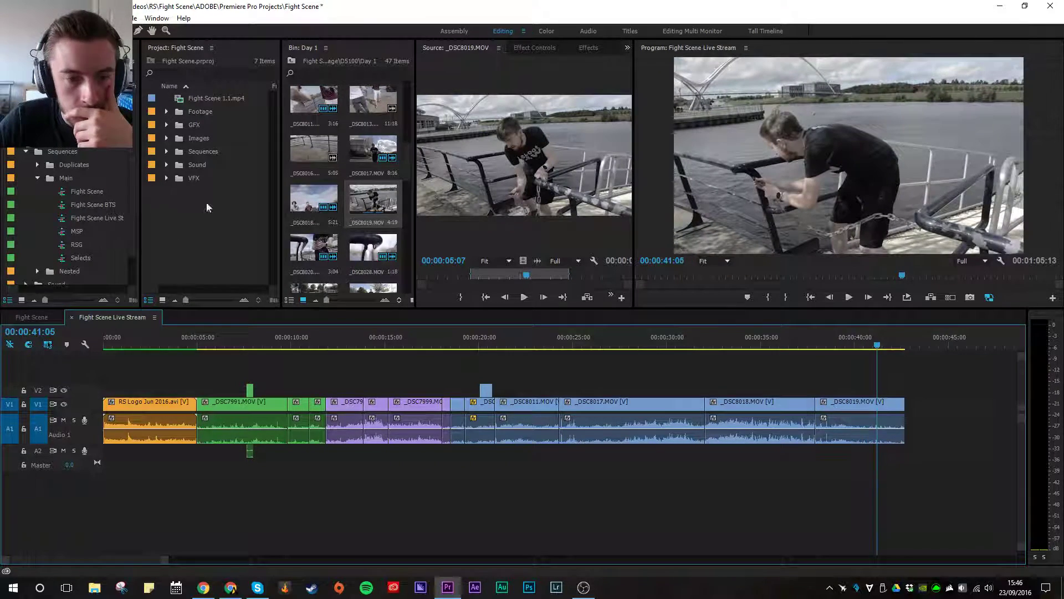
scroll(333, 230, "down", 1)
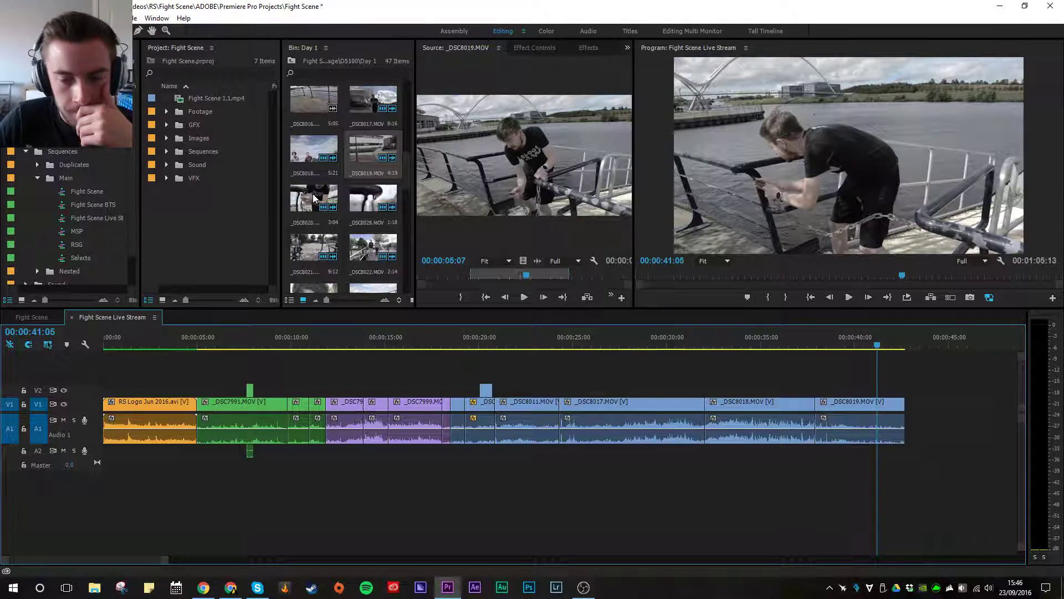
Step: Switch to the browser to check the YouTube live dashboard's stream status, chat and analytics, and return to Premiere Pro
left_click(227, 588)
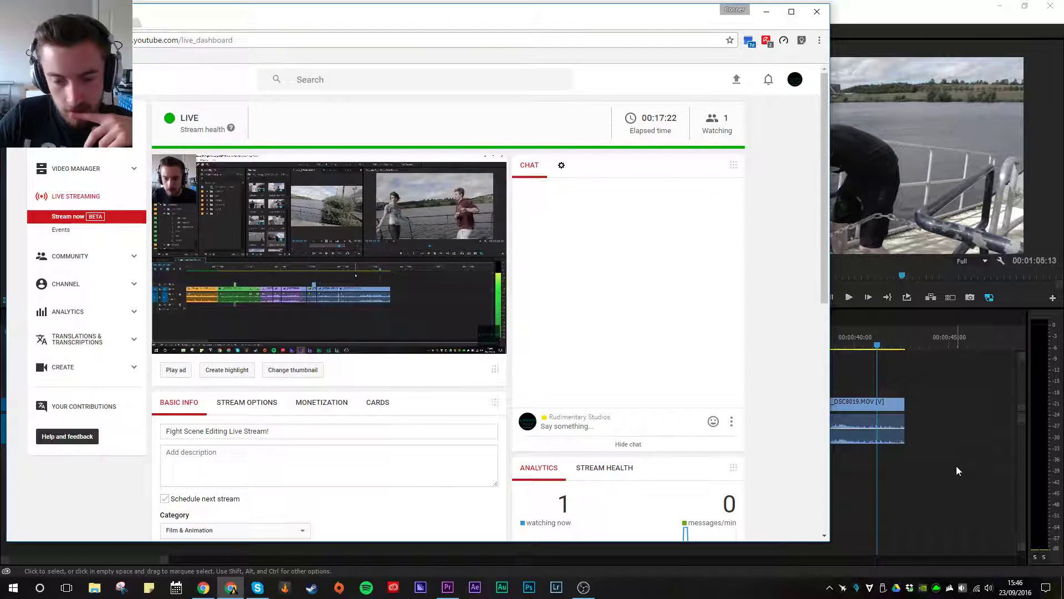
scroll(781, 418, "down", 2)
scroll(781, 419, "down", 2)
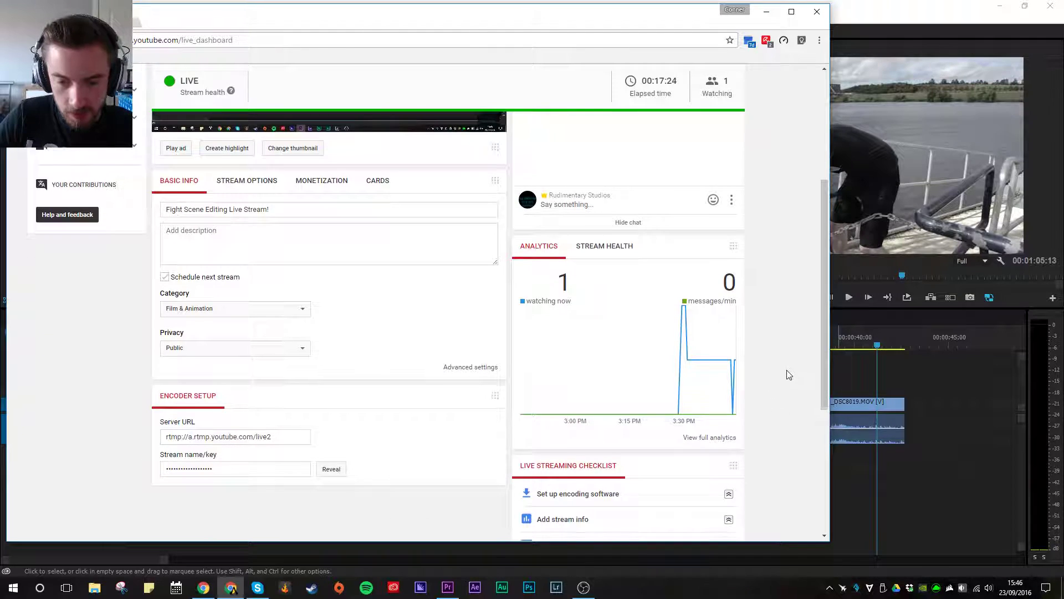
scroll(786, 380, "up", 4)
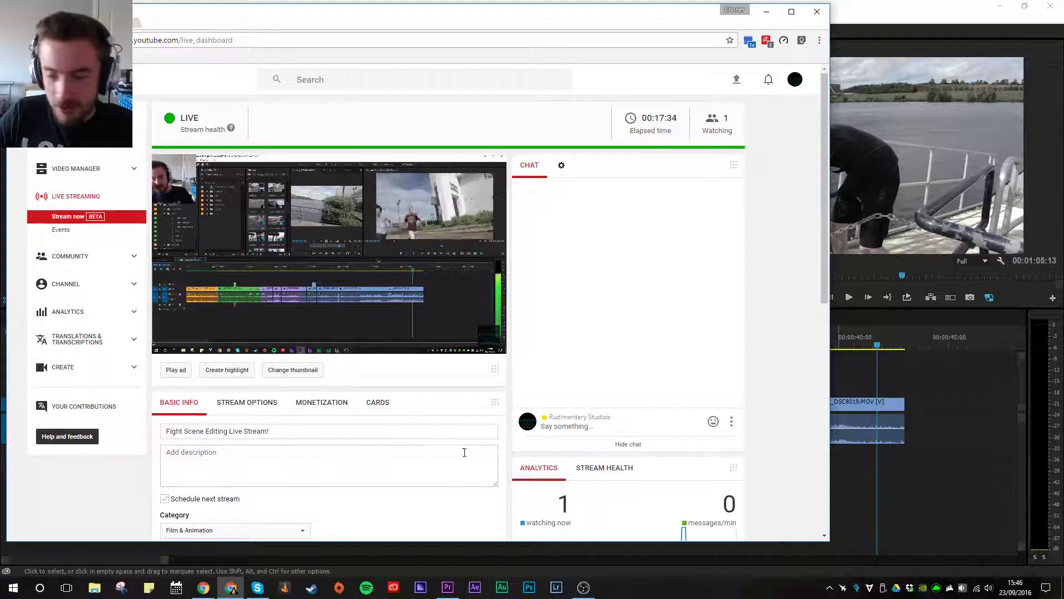
left_click(908, 477)
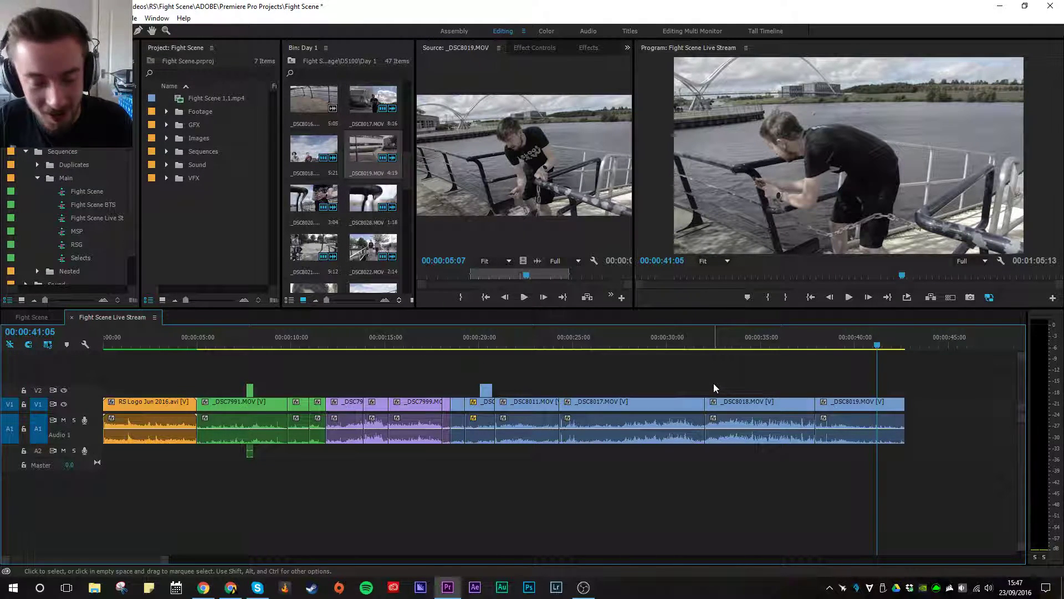
key("alt+Tab")
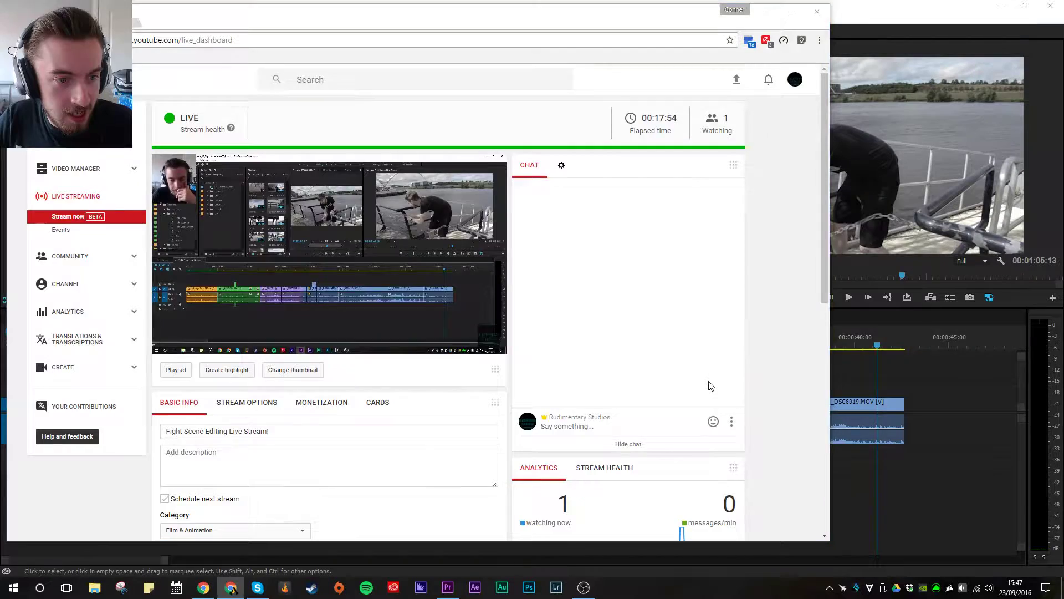
key("alt+Tab")
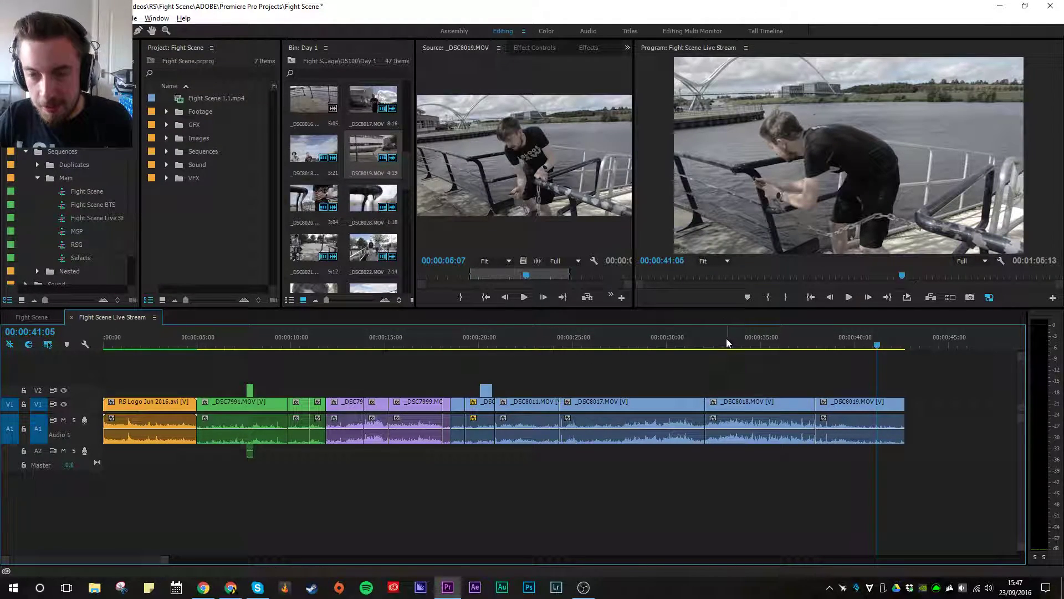
Step: Append _DSC8020.MOV to V1 after _DSC8019.MOV and scrub across the cut between them
left_click_drag(877, 346, 888, 347)
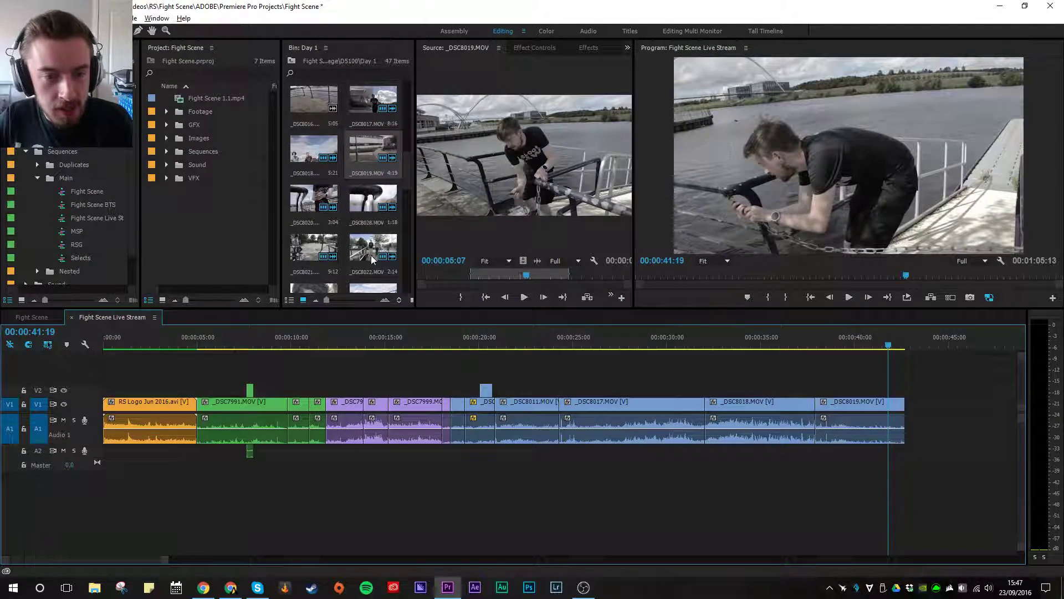
double_click(319, 200)
left_click_drag(541, 150, 912, 413)
scroll(646, 424, "down", 3)
left_click_drag(771, 346, 803, 353)
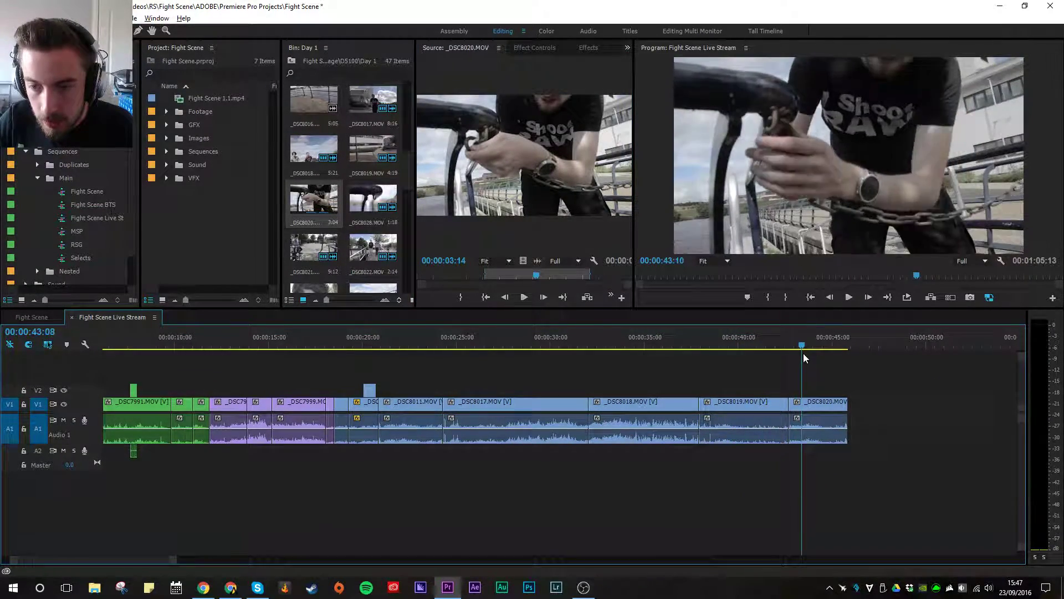
Step: Move _DSC8020.MOV earlier to start at 00:00:41:11, overwriting the end of _DSC8019.MOV, and play back the cut
left_click_drag(713, 344, 767, 355)
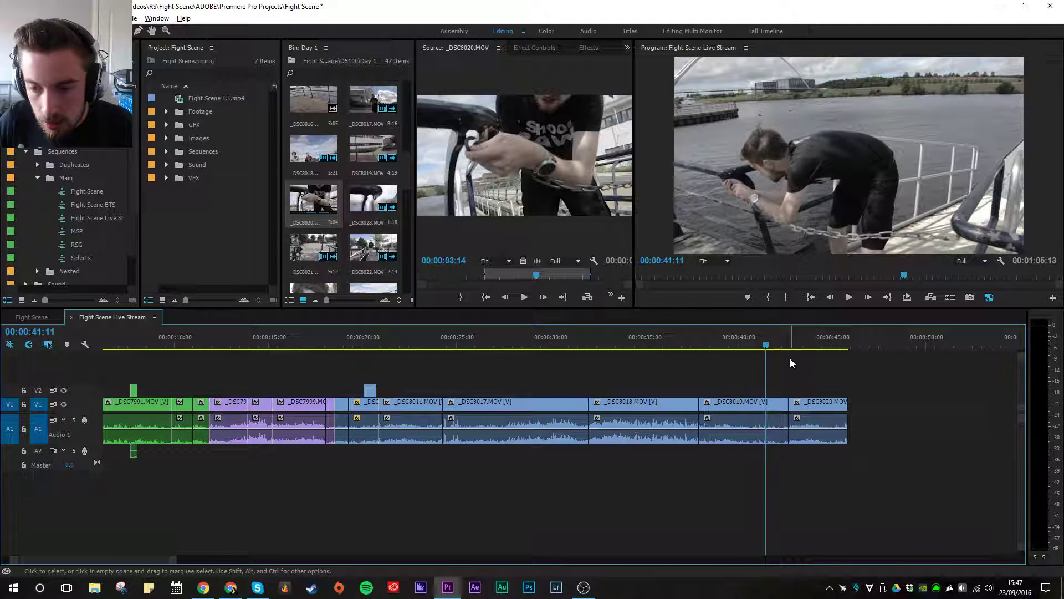
left_click_drag(495, 275, 487, 276)
left_click_drag(592, 327, 746, 371)
key("space")
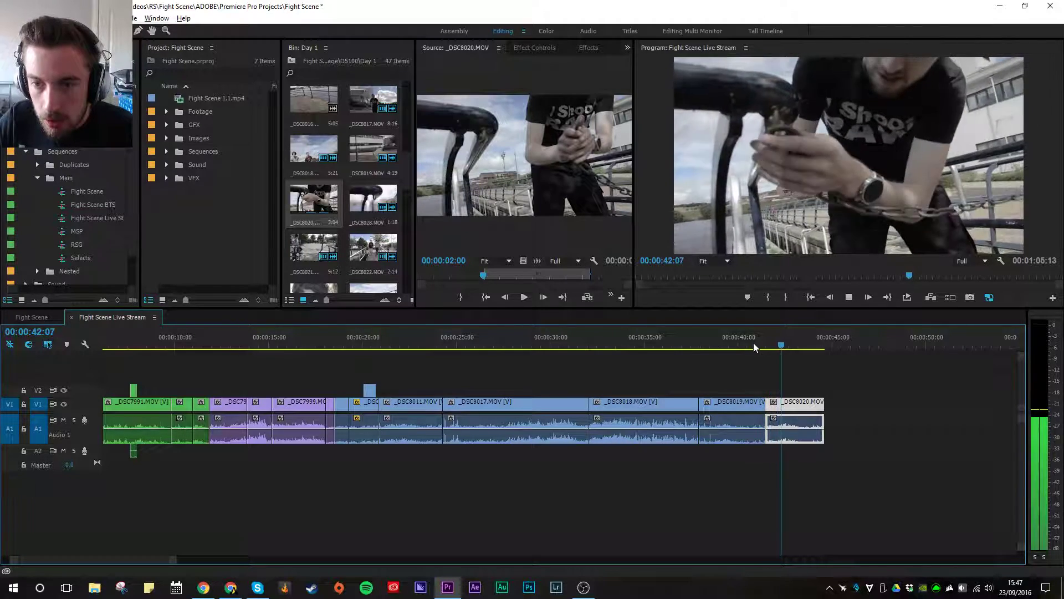
key("space")
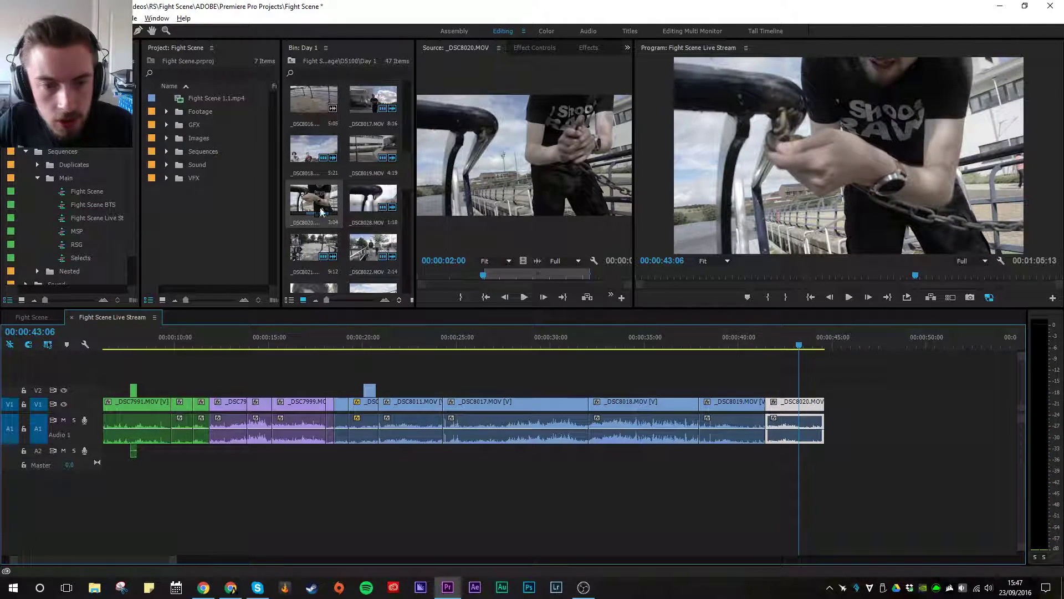
Step: Overlay the _DSC8028.MOV hand close-up on V2 above _DSC8020.MOV and play back the section
double_click(366, 210)
left_click_drag(565, 276, 576, 279)
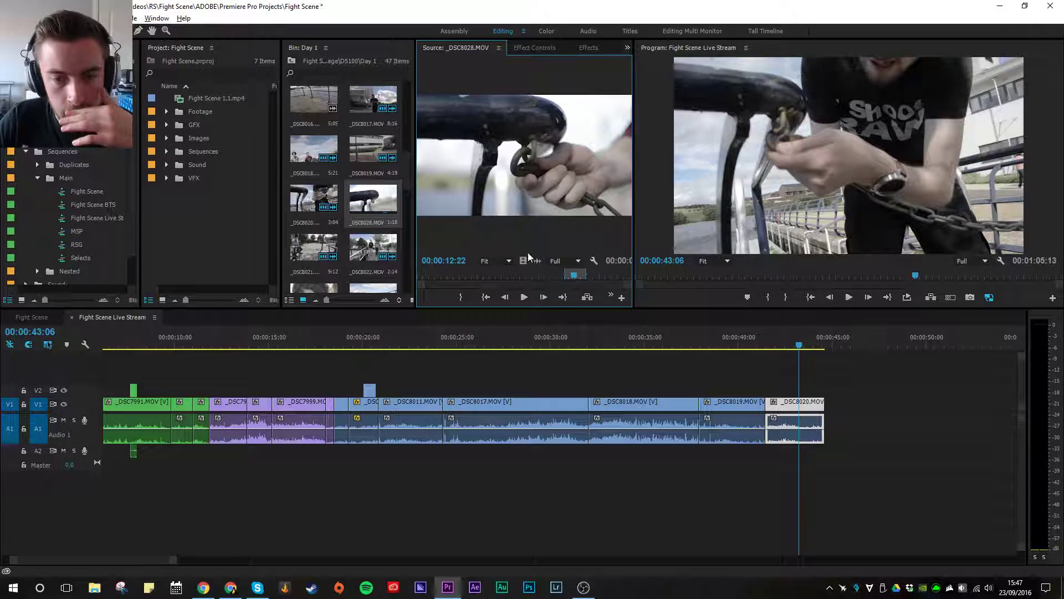
left_click(587, 276)
left_click_drag(590, 277, 579, 276)
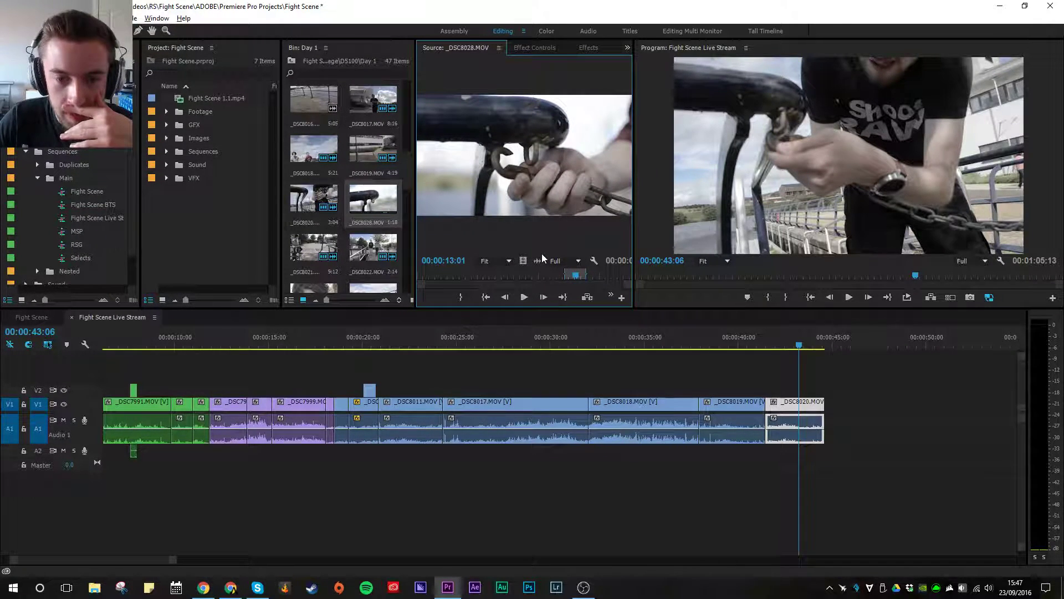
left_click_drag(749, 349, 781, 382)
left_click(772, 345)
left_click(759, 340)
key("space")
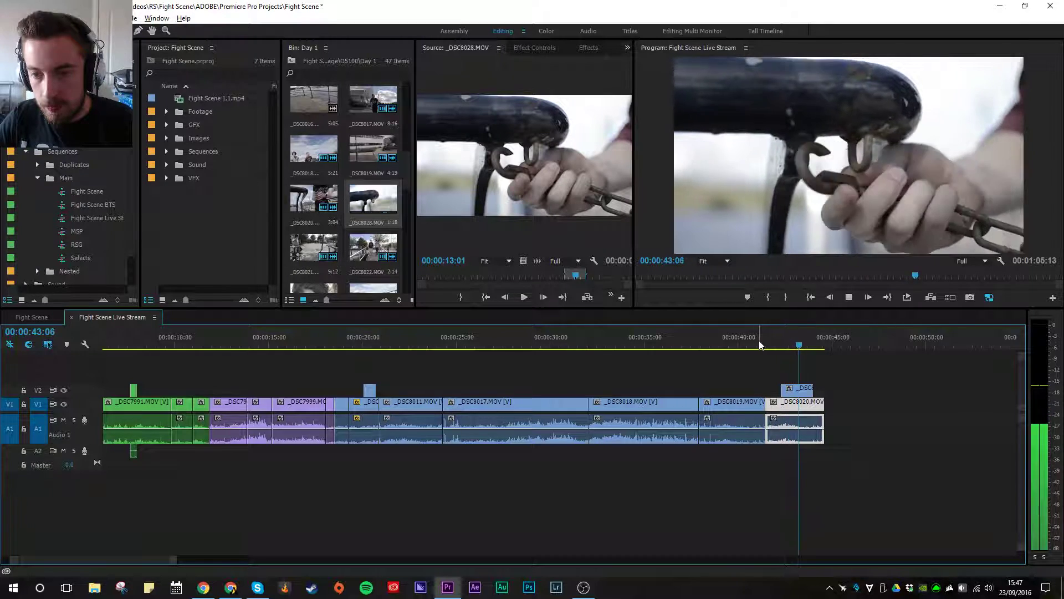
Step: Trim the end of _DSC8028.MOV on V2 to 00:00:43:09 and play back the overlay
key("space")
left_click_drag(801, 391, 798, 392)
left_click(778, 344)
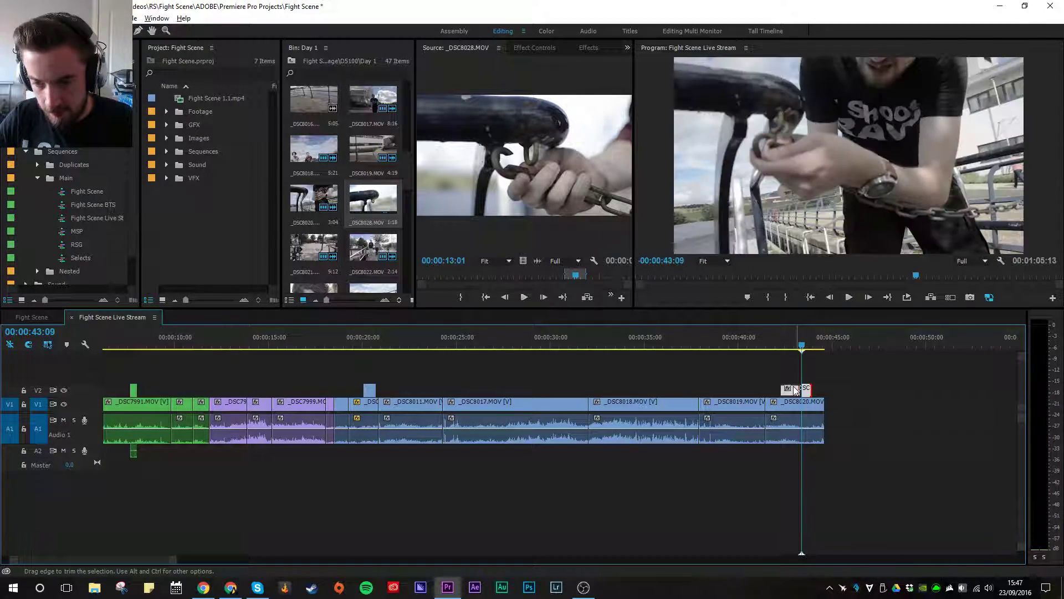
key("space")
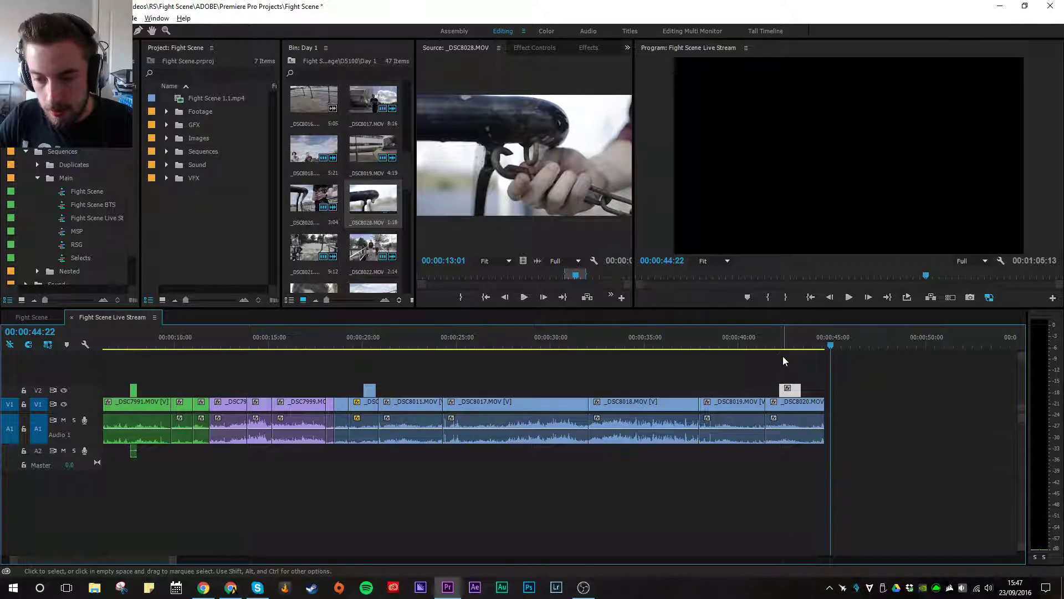
Step: Ripple-trim the end of _DSC8020.MOV to 00:00:44:03
left_click(820, 348)
left_click_drag(821, 351, 816, 354)
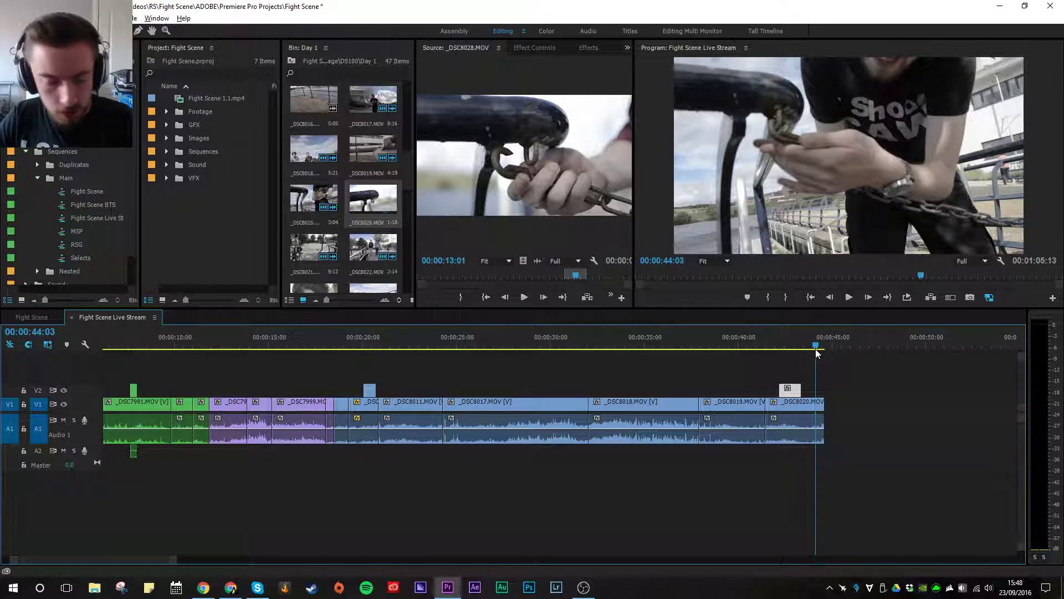
key("w")
Step: Switch to the browser to check the YouTube live dashboard and return to Premiere Pro
scroll(345, 225, "down", 1)
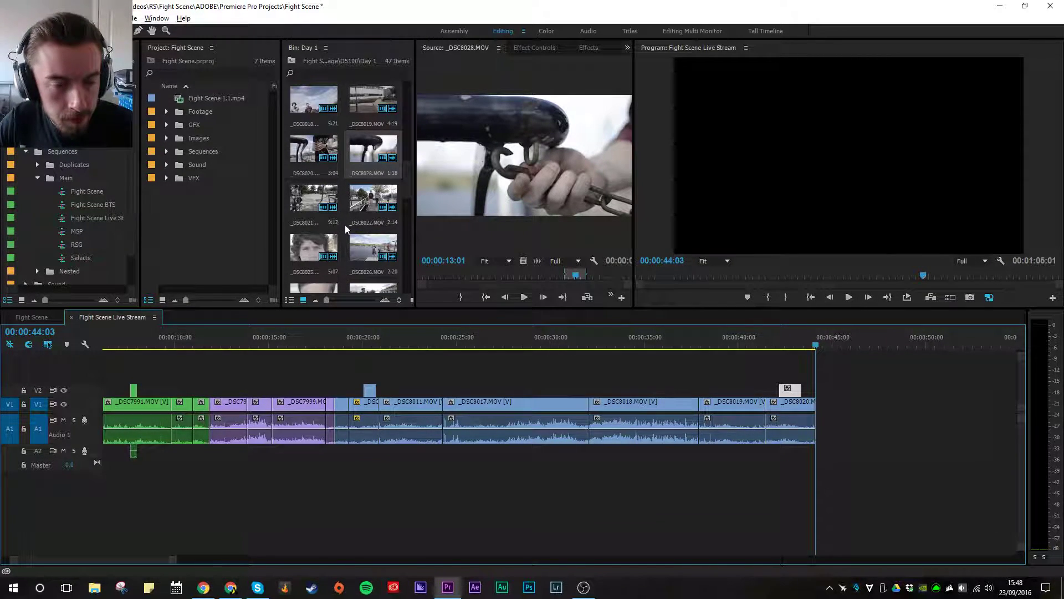
key("alt+Tab")
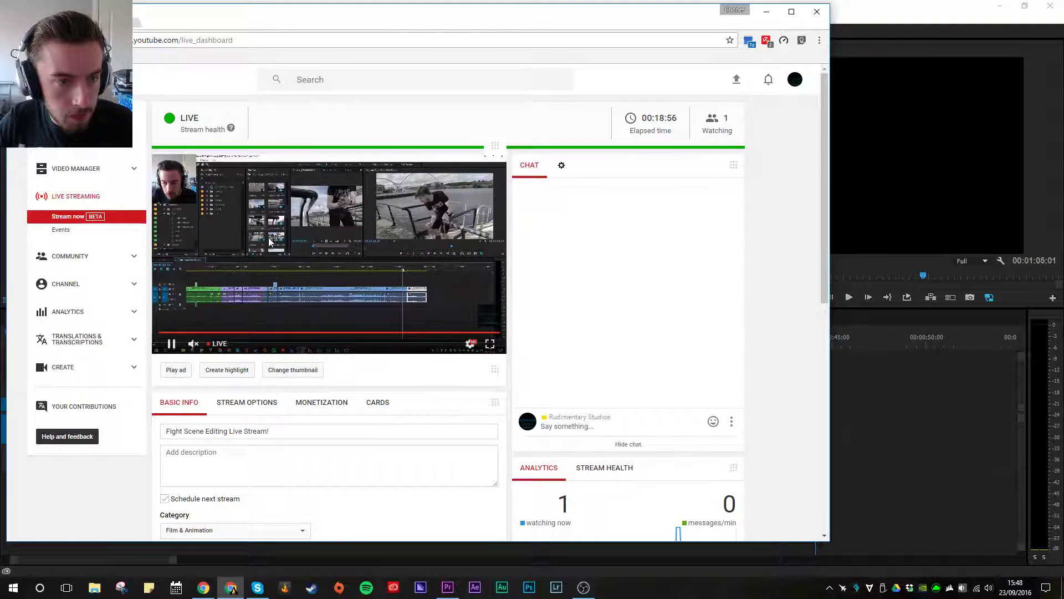
key("alt+Tab")
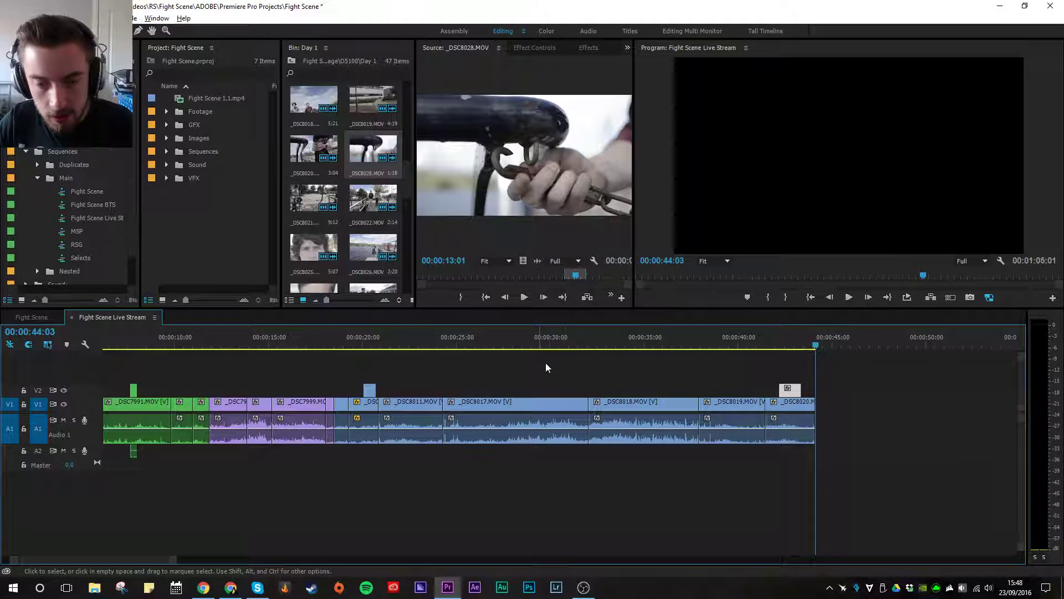
Step: Append _DSC8021.MOV to V1 at 00:00:44:03, directly after _DSC8020.MOV
double_click(313, 201)
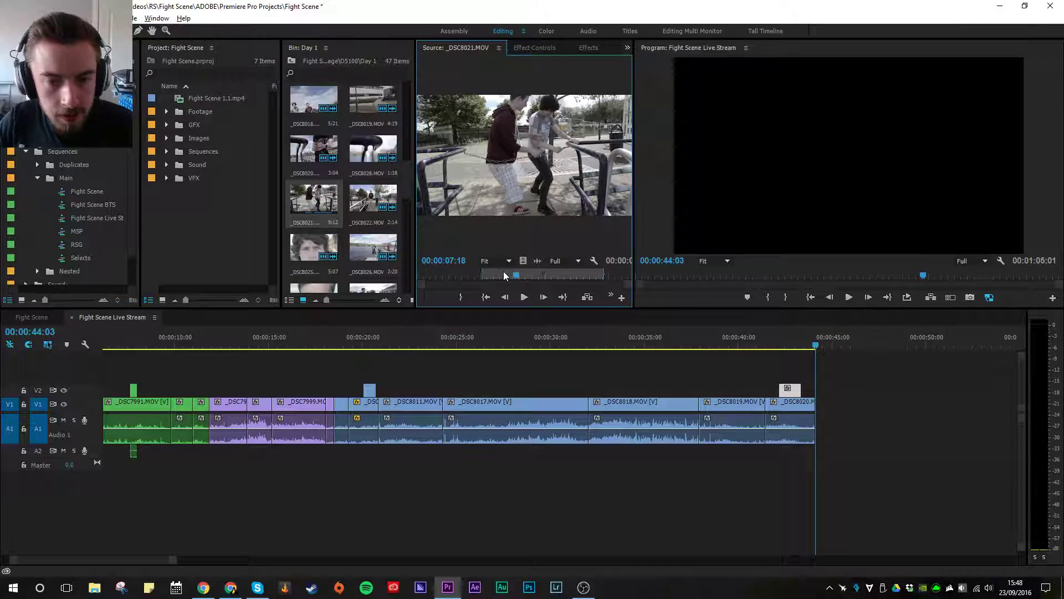
left_click_drag(529, 237, 820, 421)
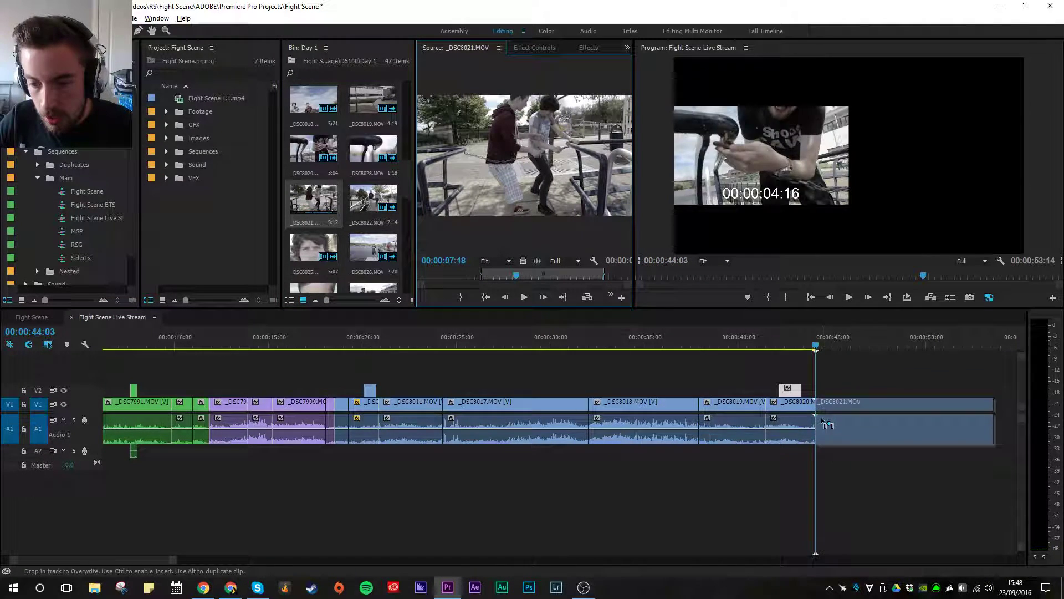
key("backslash")
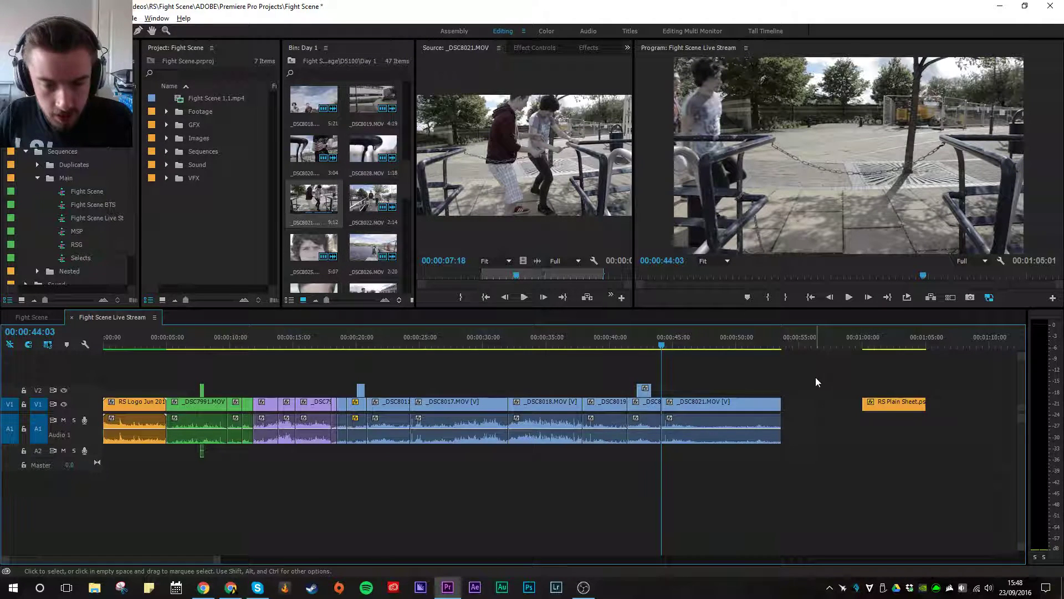
Step: Move the RS Plain Sheet clip along V1 to about 00:01:50 to make room after _DSC8021.MOV
key("minus")
left_click_drag(785, 423, 831, 420)
left_click(576, 347)
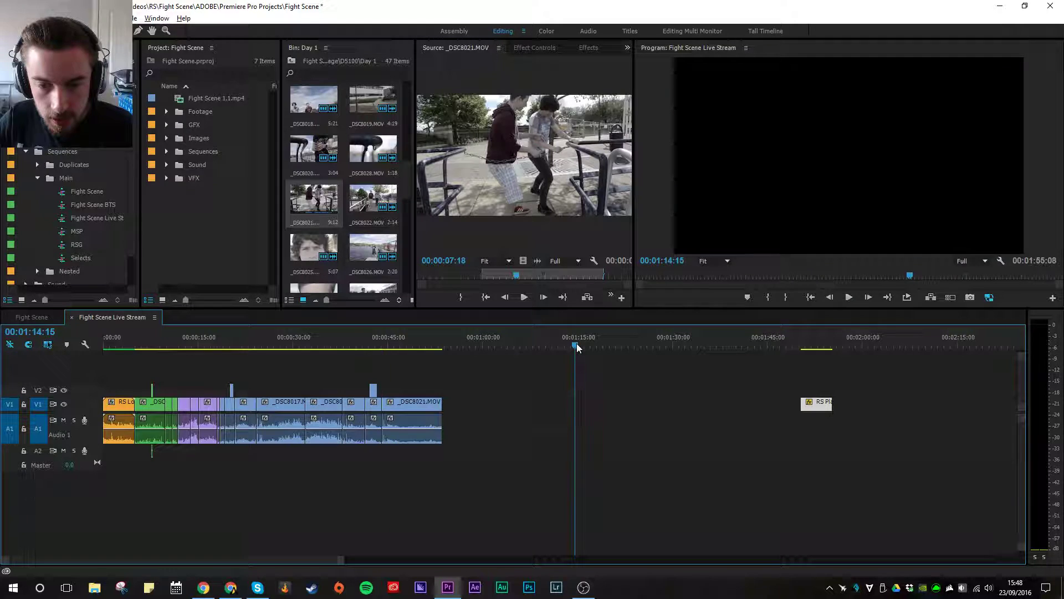
left_click(484, 347)
key("equal")
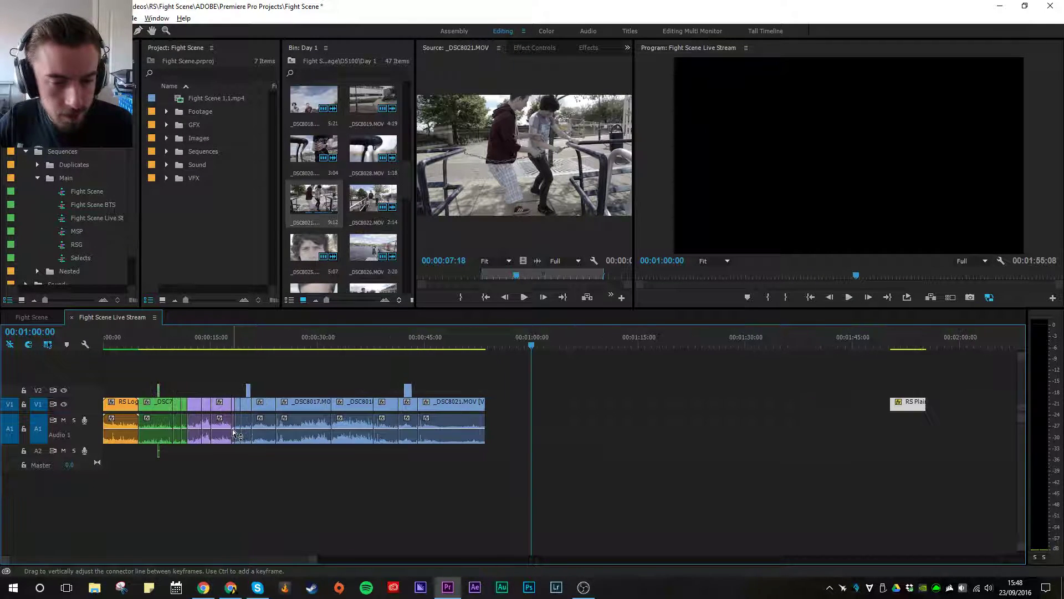
key("equal")
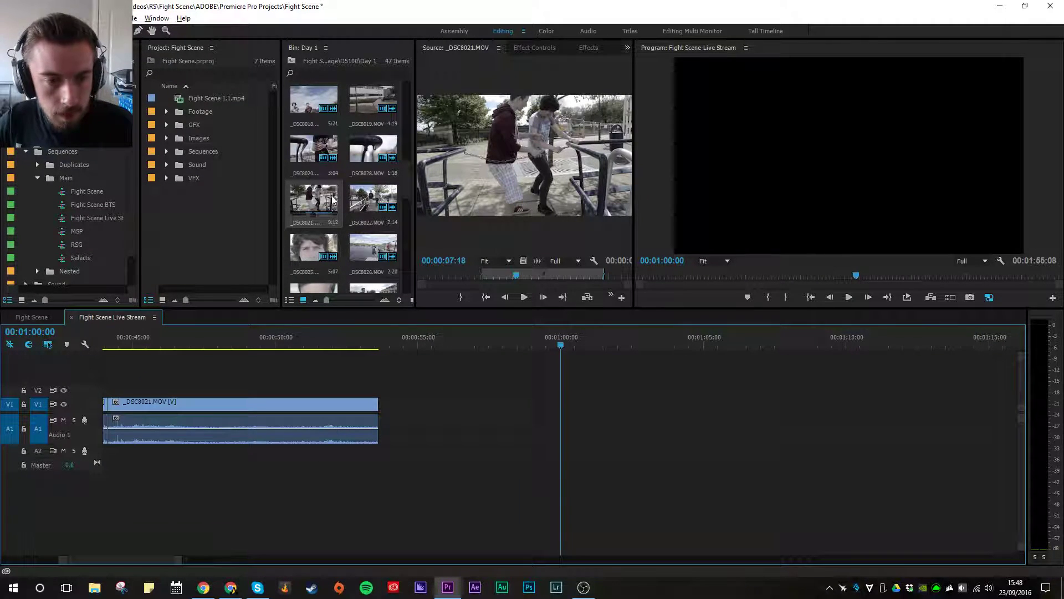
Step: Append _DSC8022, _DSC8025, _DSC8027 and _DSC8026 in that order to V1 after _DSC8021.MOV
left_click_drag(374, 195, 365, 395)
left_click_drag(314, 247, 455, 410)
scroll(310, 249, "down", 1)
double_click(311, 244)
left_click_drag(311, 244, 614, 413)
double_click(373, 198)
left_click_drag(581, 237, 668, 410)
Step: Close the gap before RS Plain Sheet, move that clip to start at about 00:01:22:20, and save the project
key("backslash")
right_click(737, 401)
left_click(775, 408)
left_click_drag(590, 404, 707, 429)
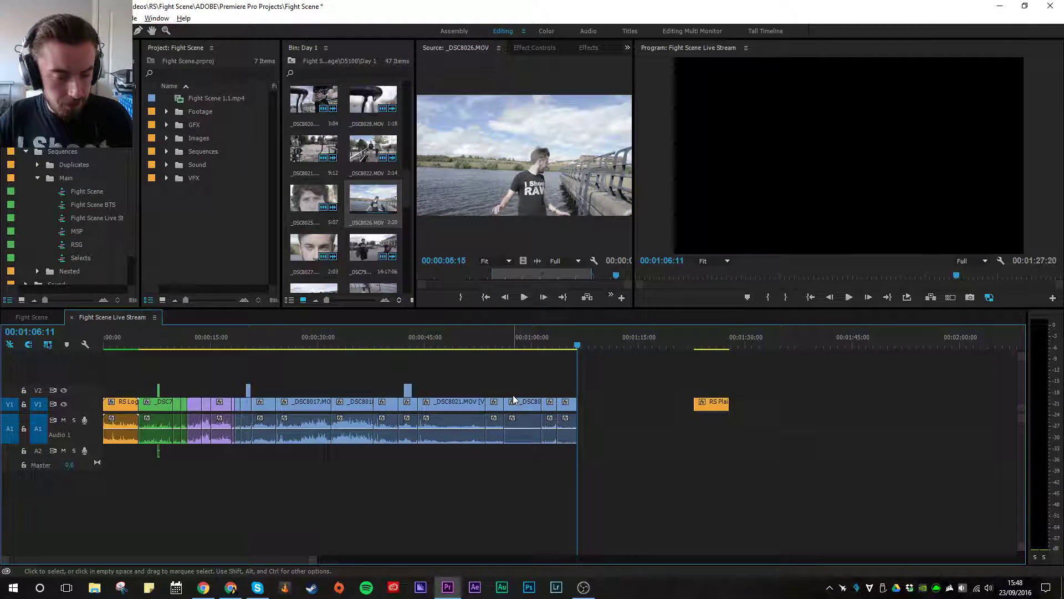
key("ctrl+s")
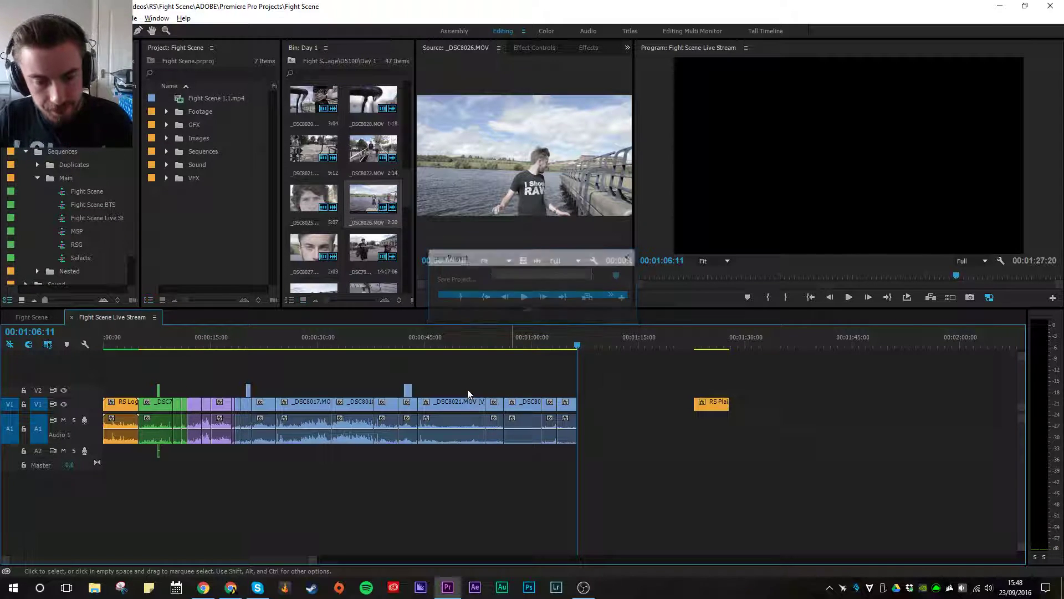
Step: Switch between the open windows to check the live stream in OBS and return to Premiere Pro
key("alt+Tab")
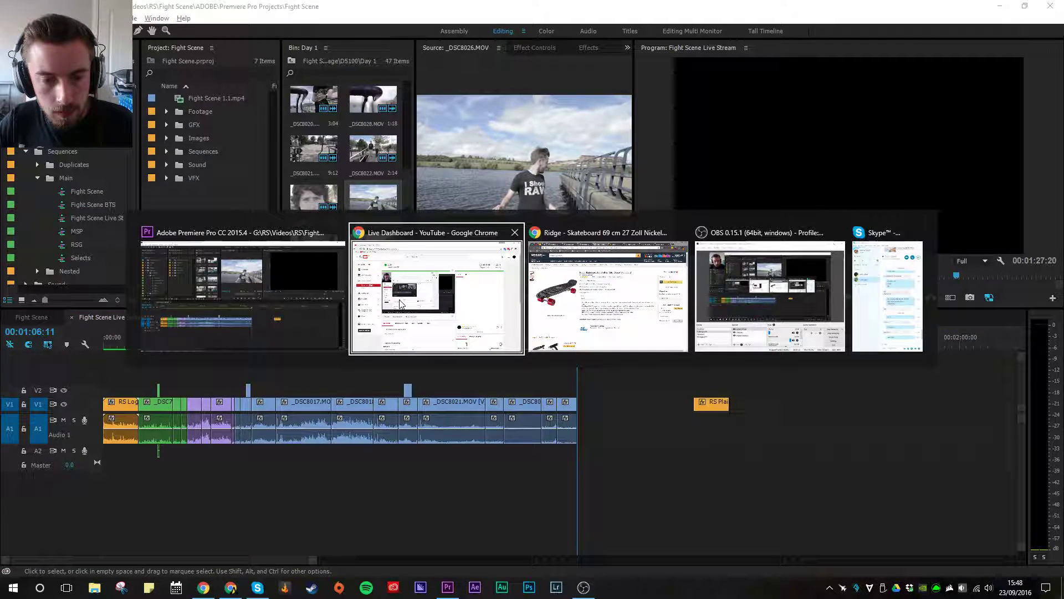
key("alt+shift+Tab")
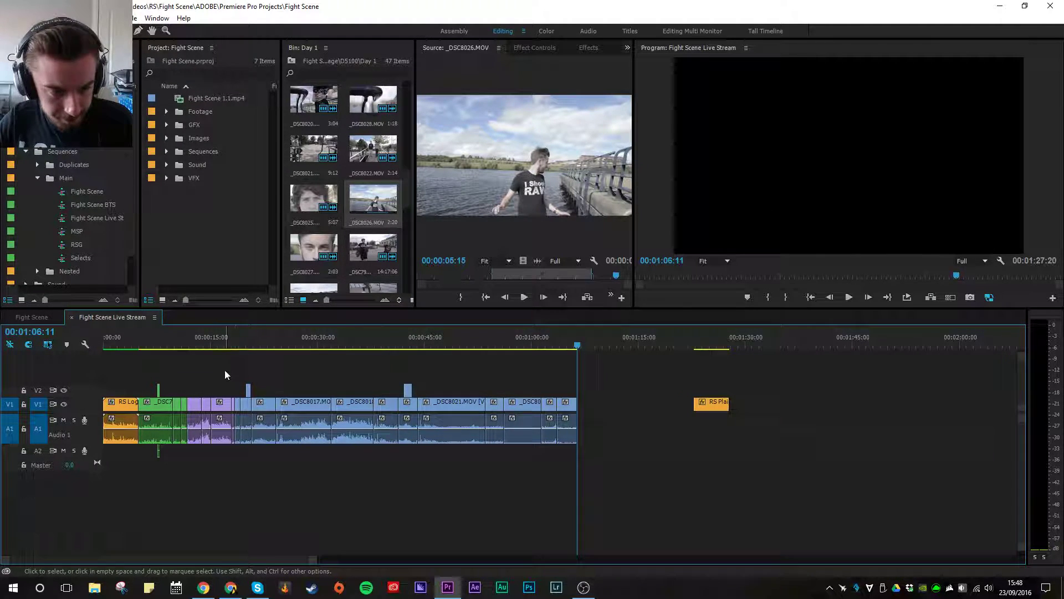
left_click(239, 332)
key("alt+Tab")
key("alt+Tab")
key("alt+Tab")
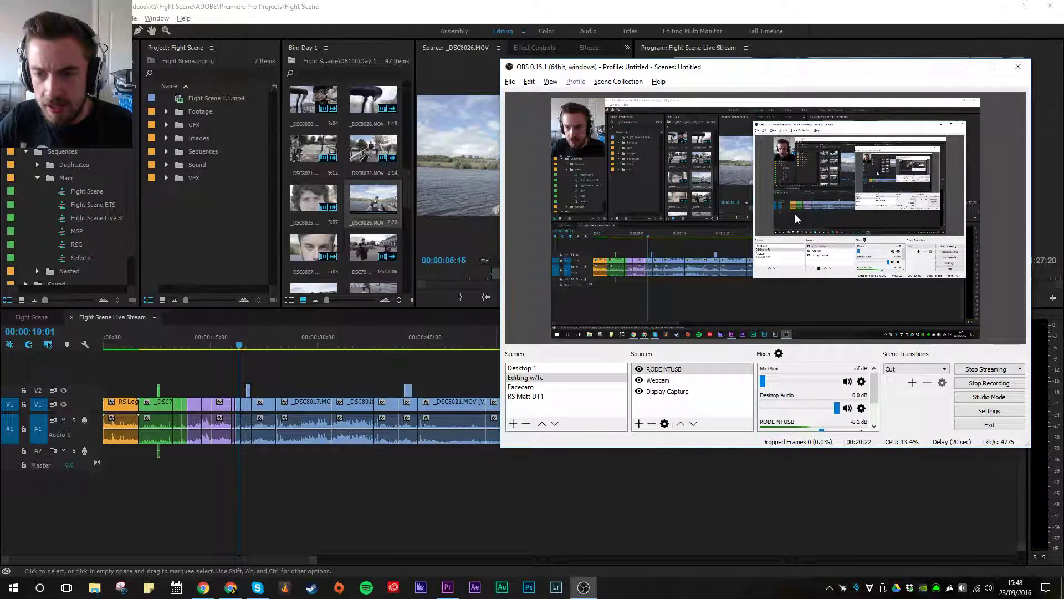
key("alt+Tab")
key("alt+Tab")
left_click(591, 318)
key("alt+Tab")
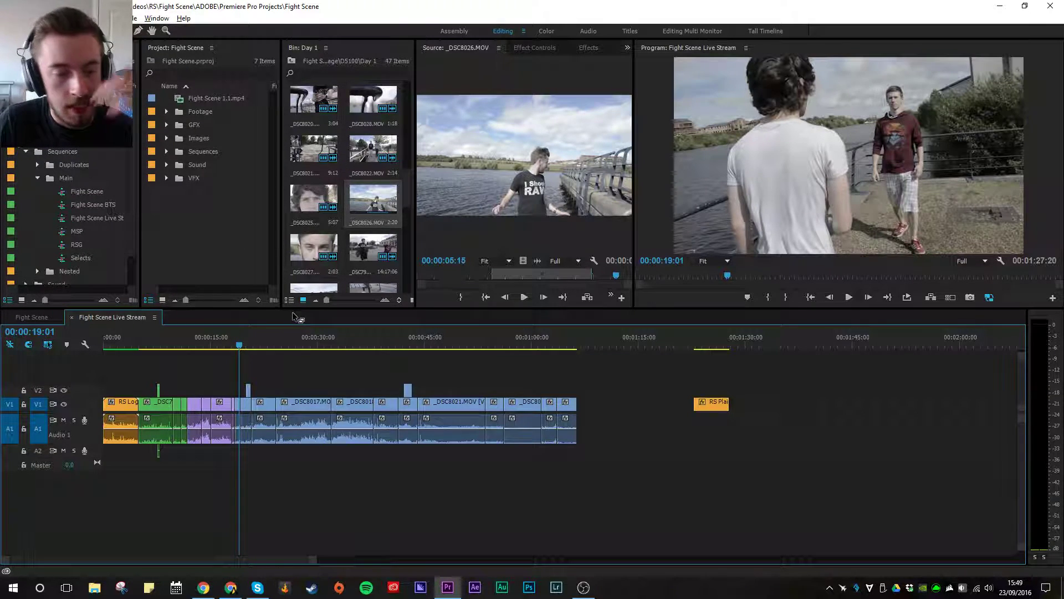
Step: Label all clips from _DSC8006.MOV through _DSC8026.MOV bright magenta-pink, including the two V2 overlays
left_click_drag(607, 504, 240, 363)
key("equal")
key("equal")
key("equal")
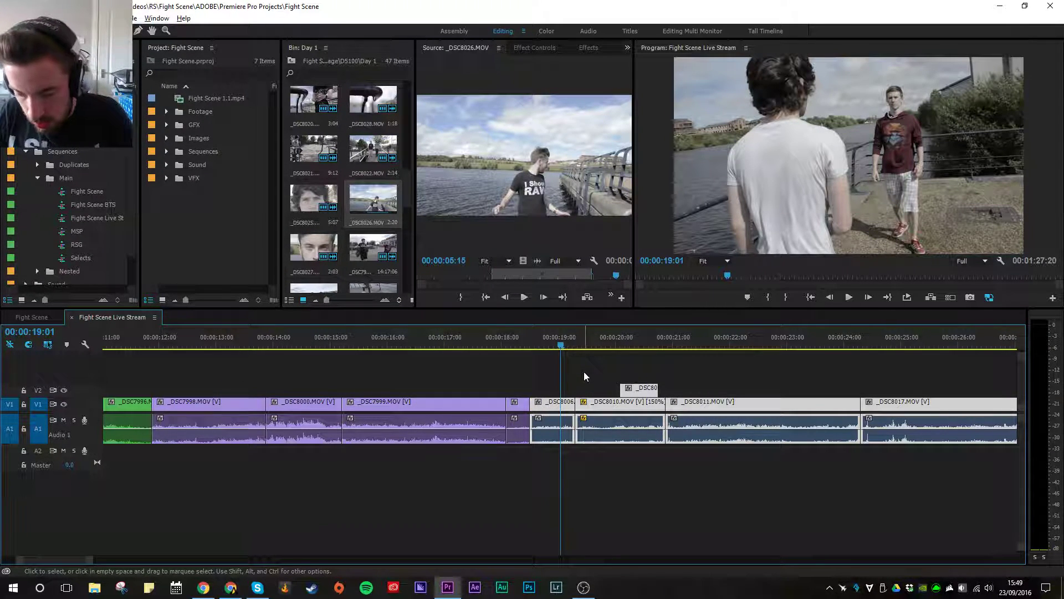
left_click(585, 376)
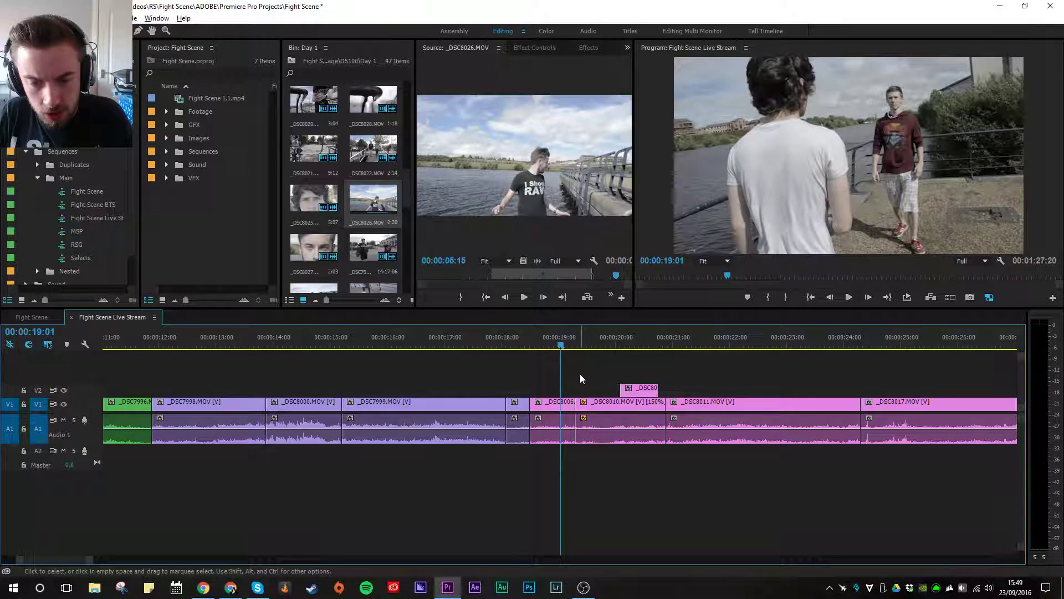
Step: Change the label of all magenta clips on V1, V2 and A1 to rose pink, checking the YouTube live dashboard meanwhile
key("minus")
key("minus")
key("minus")
key("minus")
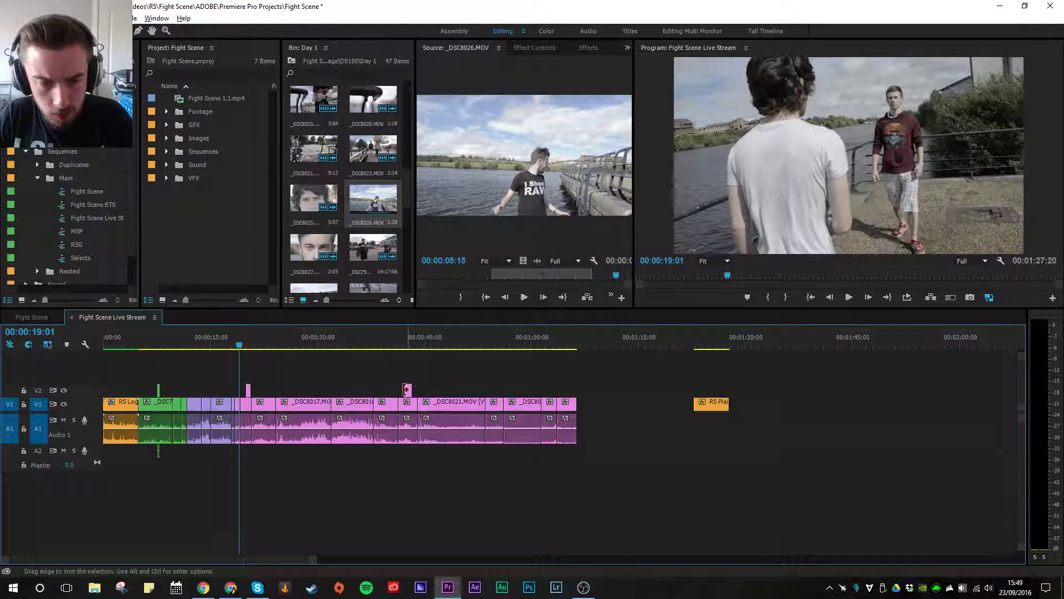
left_click_drag(603, 367, 238, 499)
key("alt+Tab")
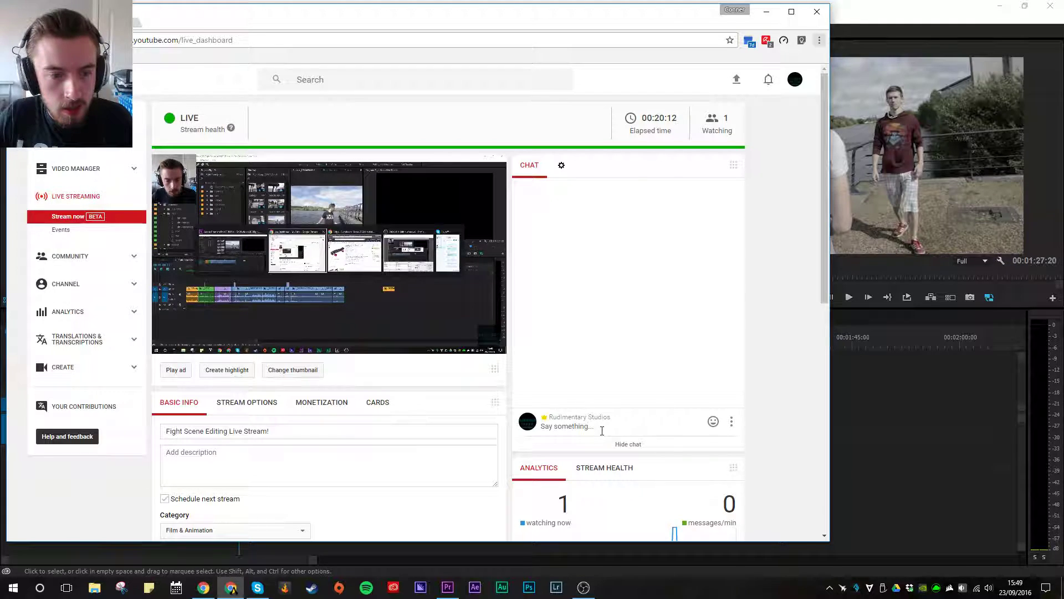
key("alt+Tab")
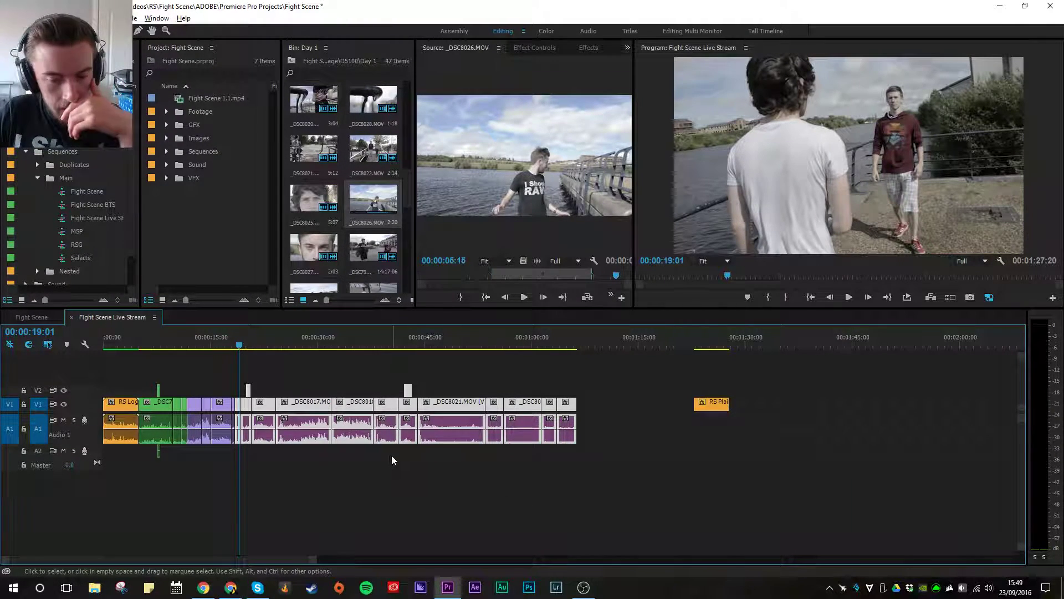
left_click(511, 515)
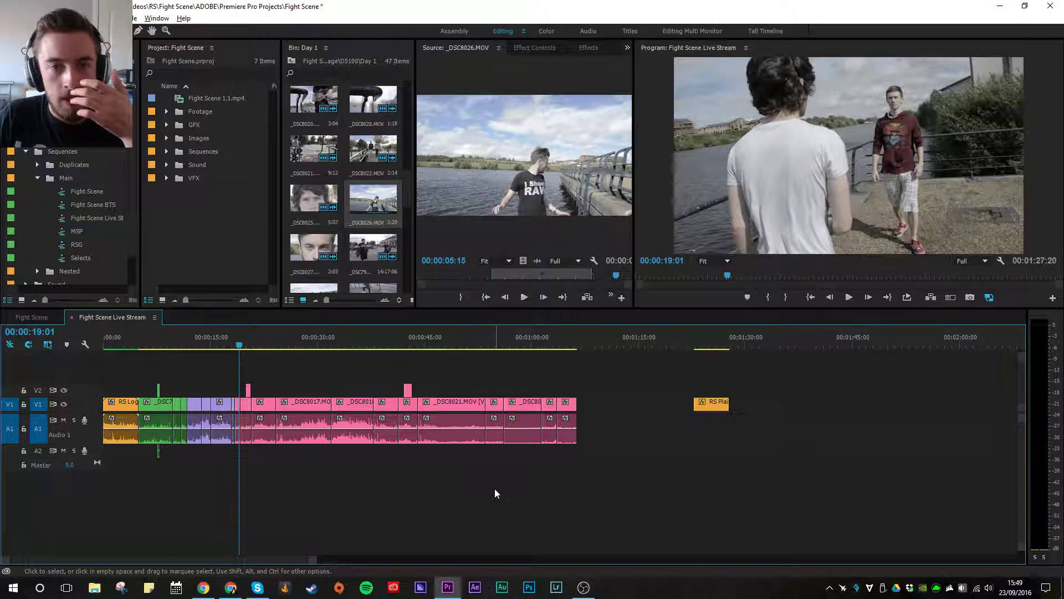
mouse_move(210, 592)
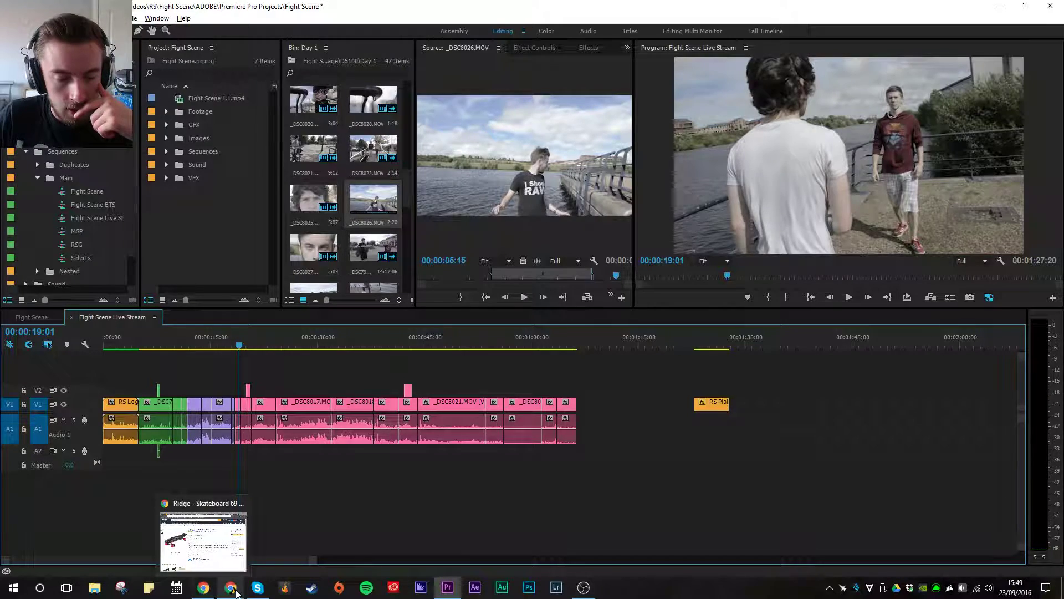
mouse_move(241, 566)
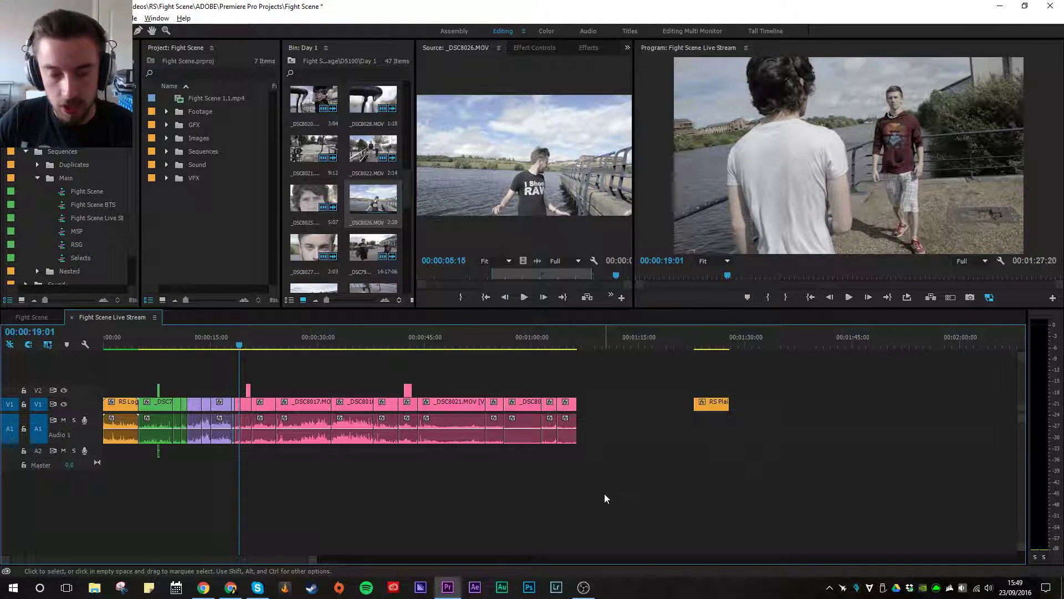
left_click(566, 421)
left_click(641, 401)
left_click(499, 368)
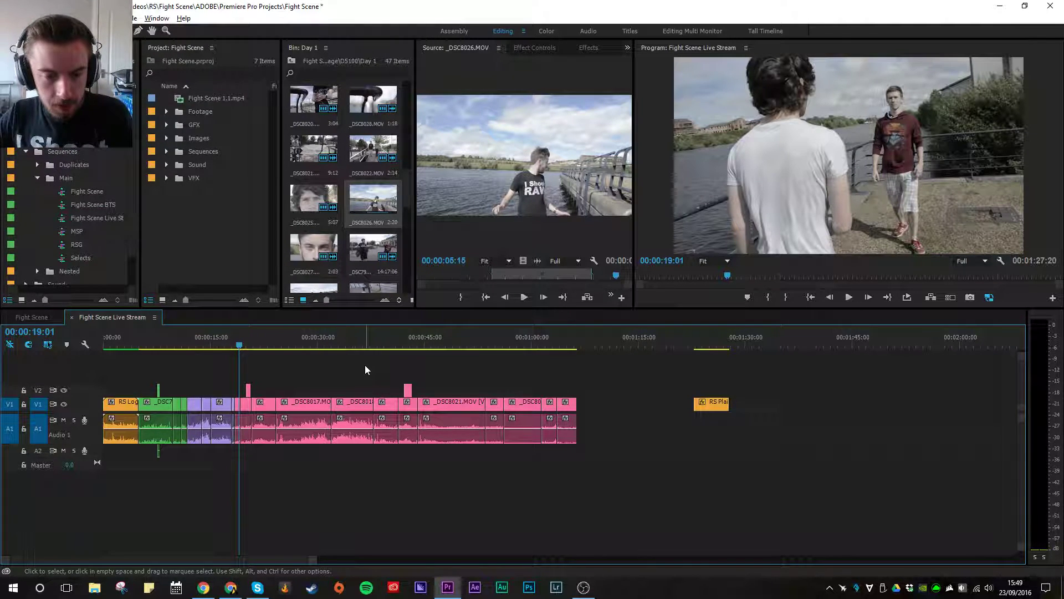
Step: Ripple-trim the end of _DSC8011.MOV to about 00:00:23:13 during playback and keep playing through the rose clips
key("=")
key("=")
key("space")
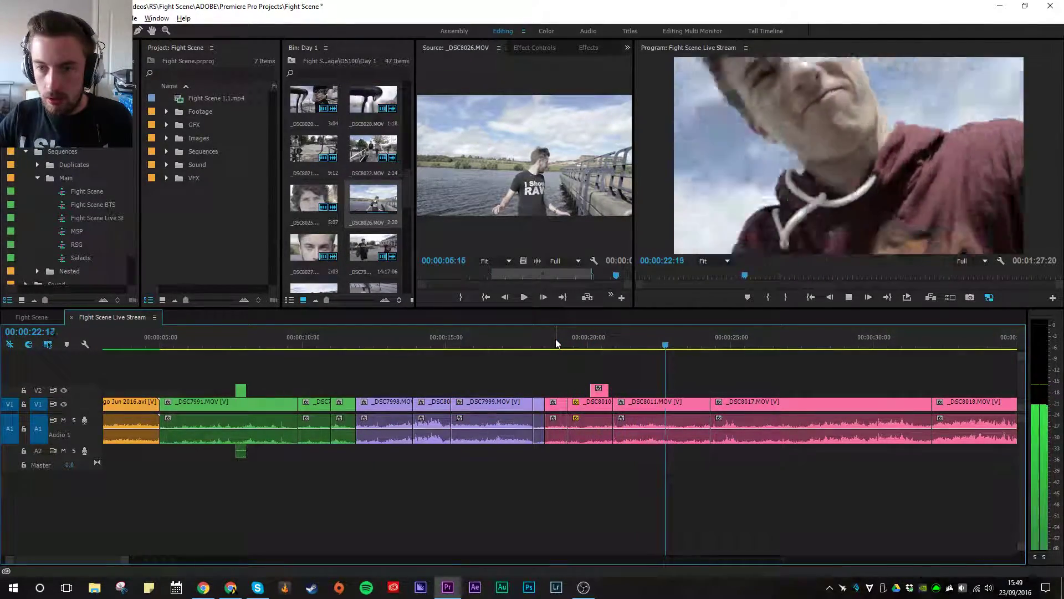
key("space")
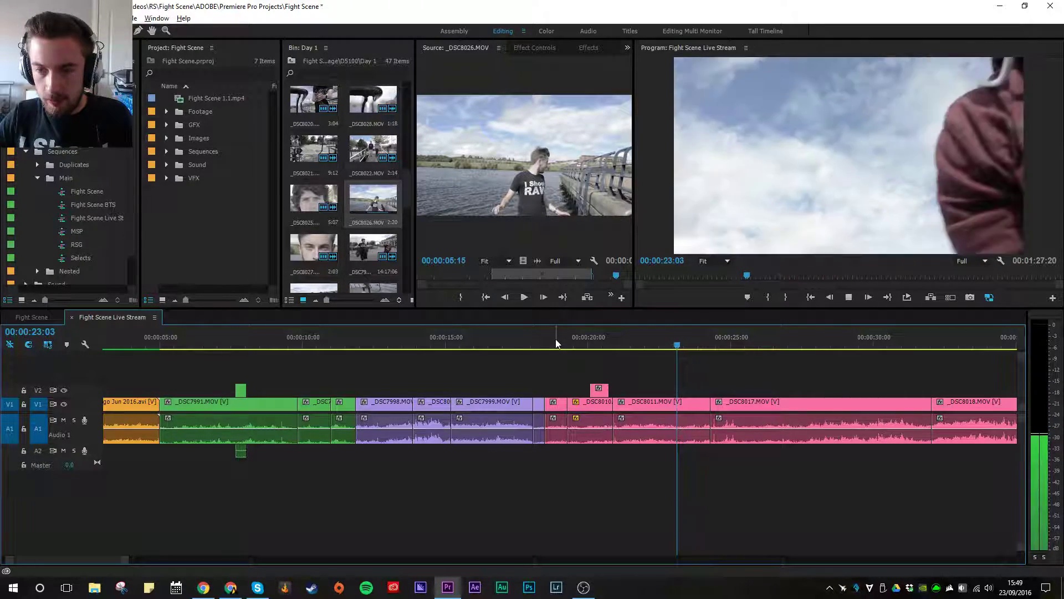
key("w")
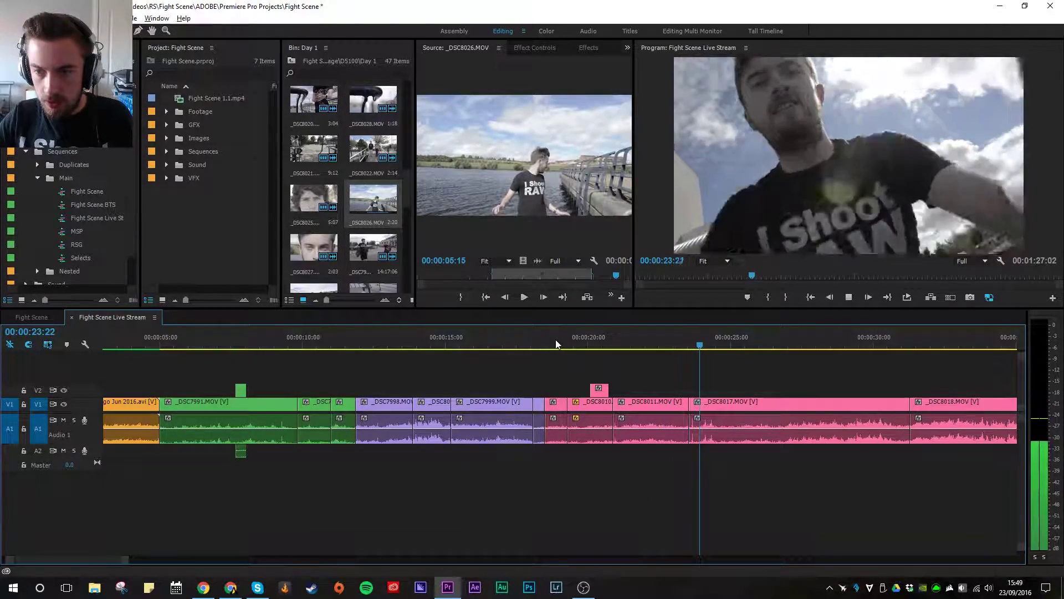
key("minus")
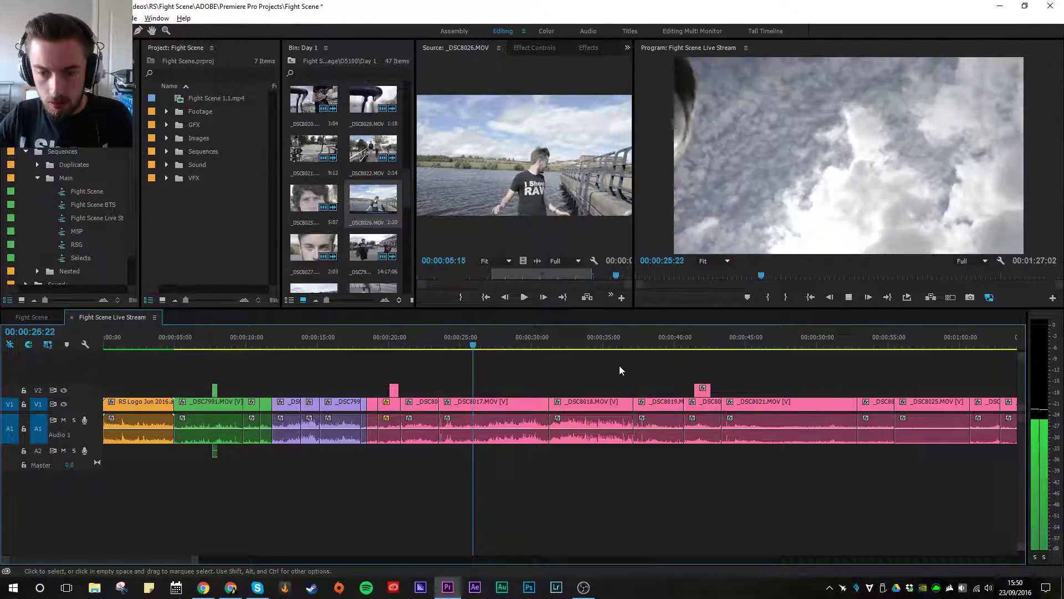
scroll(530, 375, "down", 2)
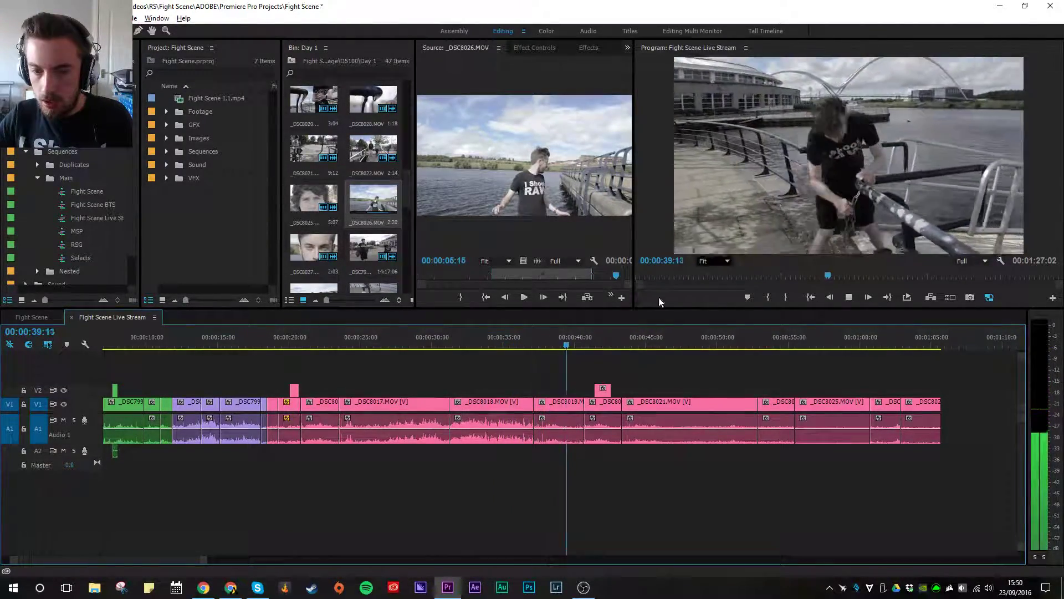
Step: Play the rose clips in Fight Scene Live Stream to the end of _DSC8026.MOV, stopping at 00:01:05:02
left_click(528, 342)
left_click(518, 336)
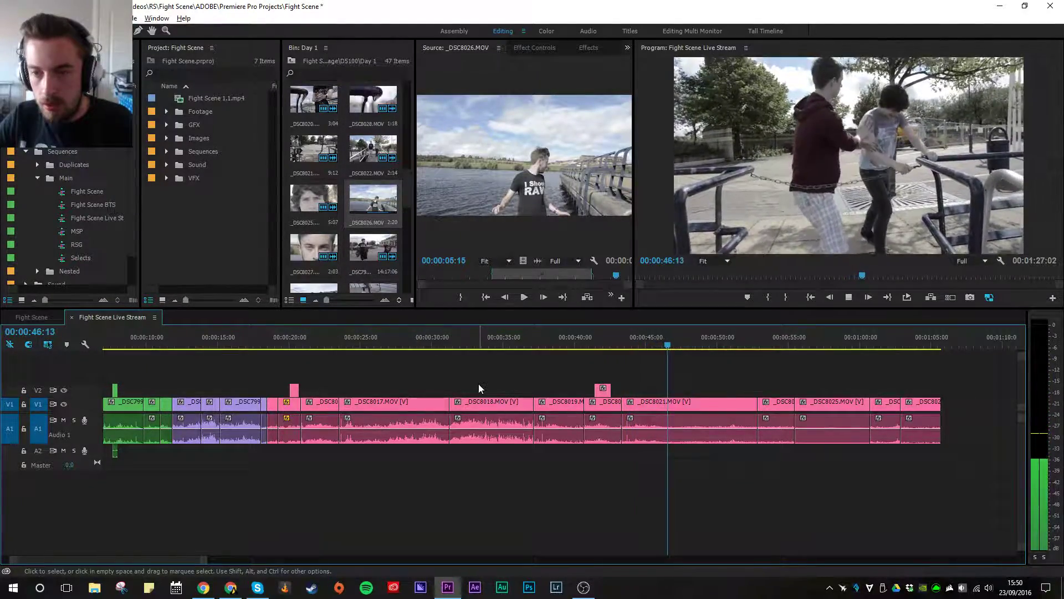
key("backslash")
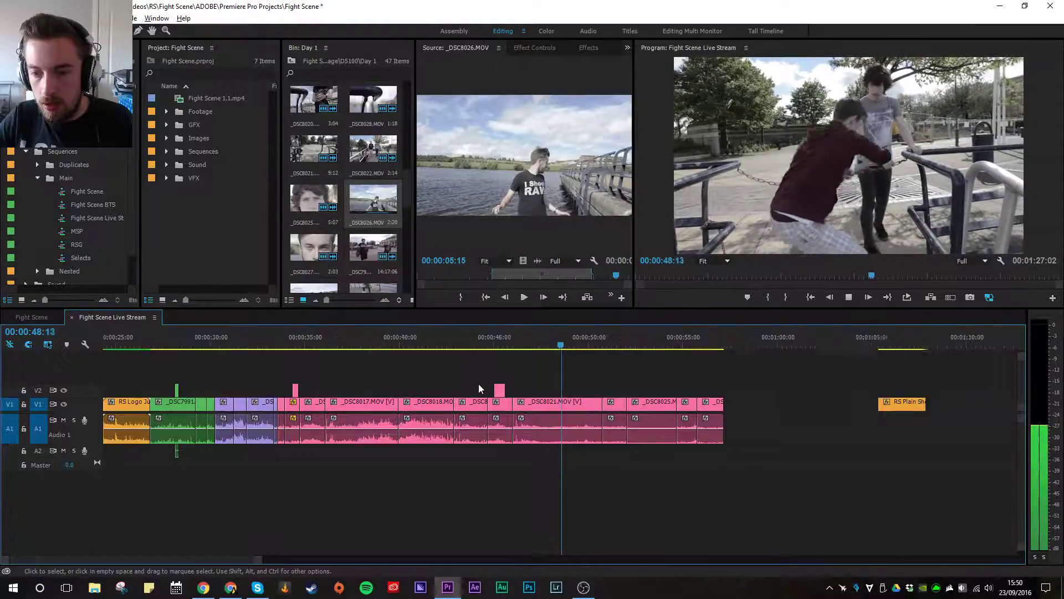
key("equal")
key("equal")
key("equal")
key("minus")
key("minus")
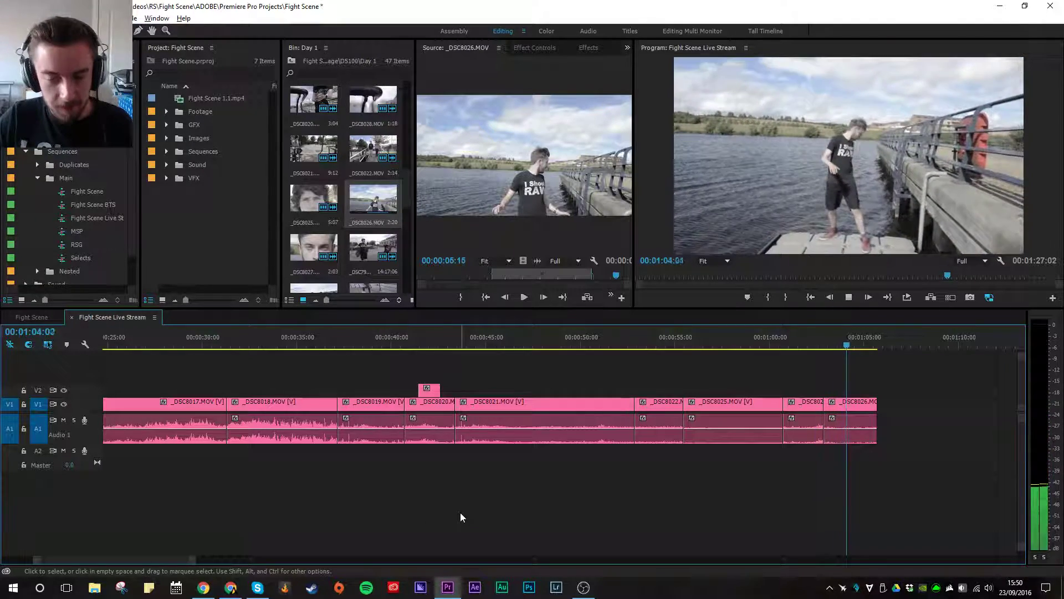
key("space")
Step: Open the Fight Scene BTS sequence, inspect the footage around 00:01:51:16, and close it again
double_click(91, 204)
right_click(91, 204)
left_click(332, 374)
left_click_drag(188, 347, 215, 347)
key("space")
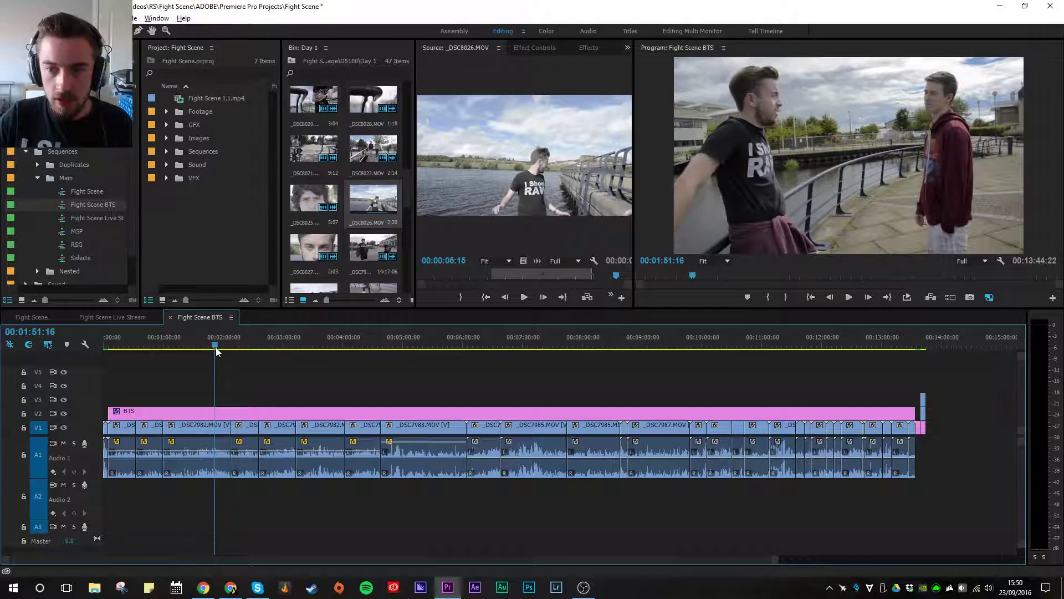
left_click(171, 318)
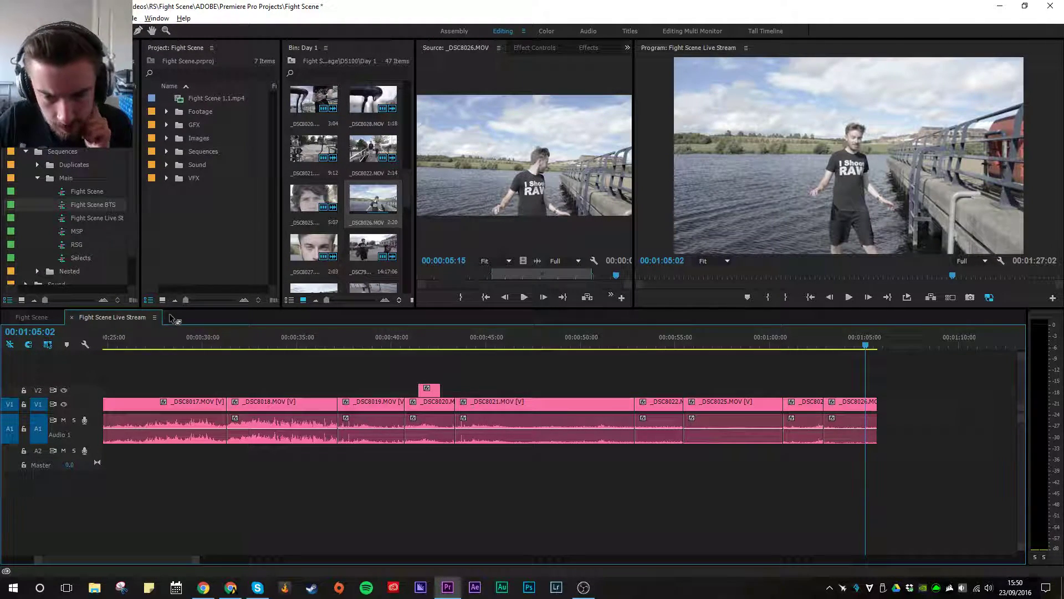
Step: View the whole Fight Scene Live Stream edit and check the YouTube live dashboard before returning to Premiere Pro
scroll(223, 377, "up", 3)
scroll(224, 377, "down", 3)
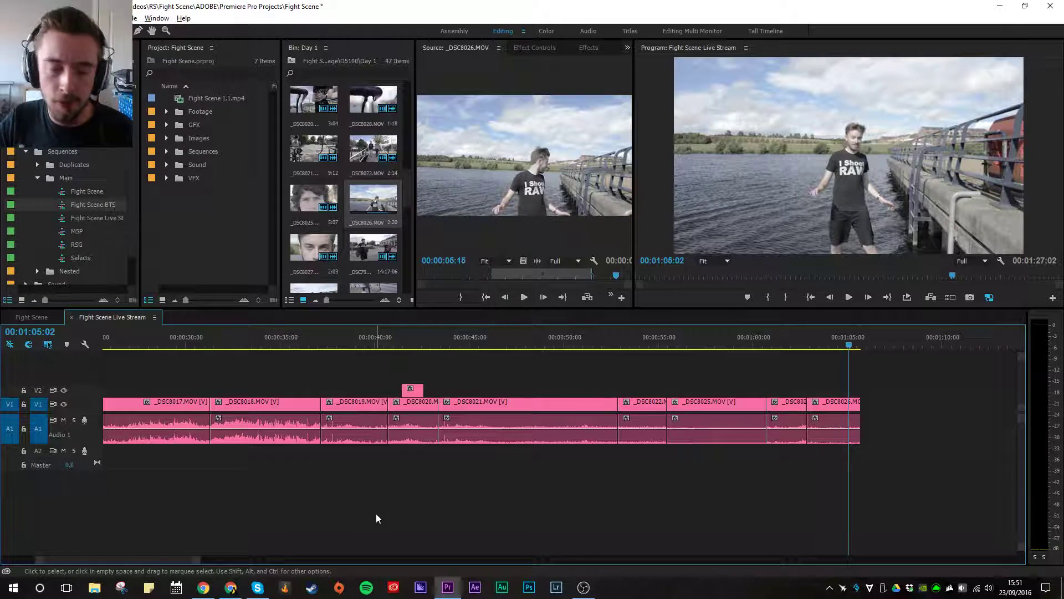
key("minus")
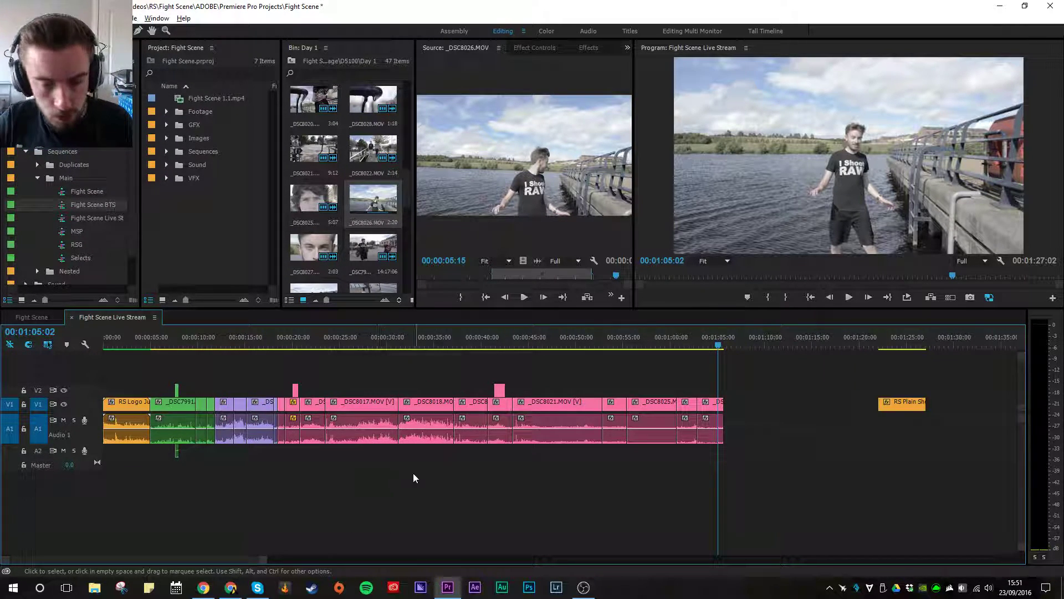
key("alt+Tab")
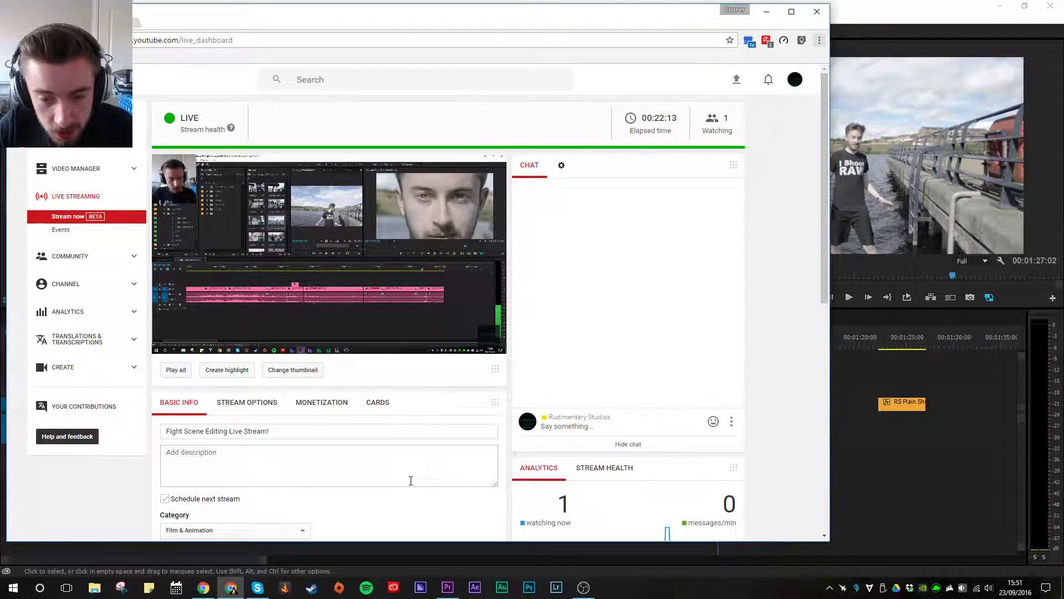
key("alt+Tab")
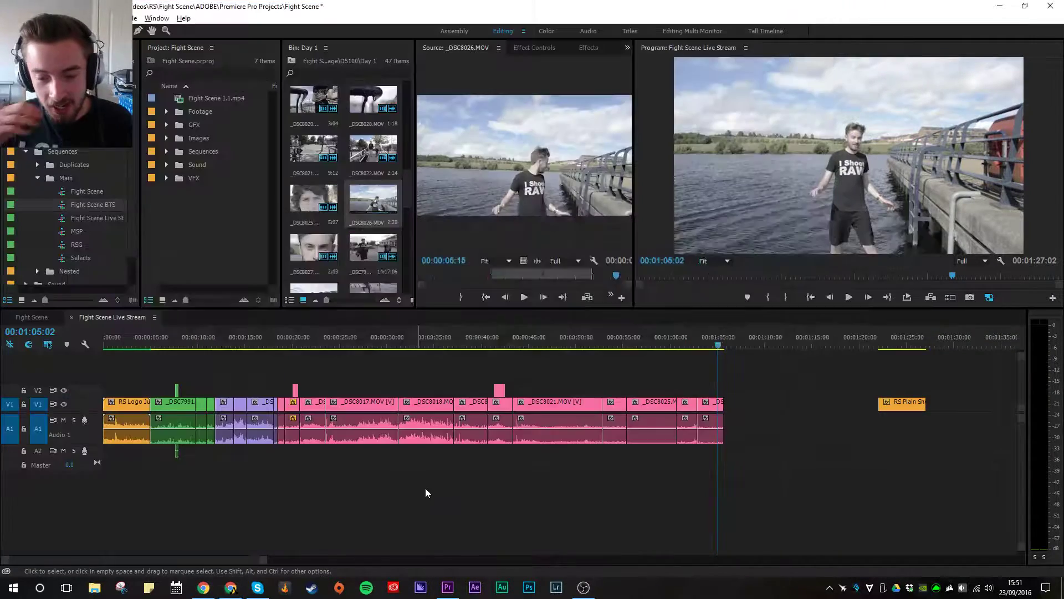
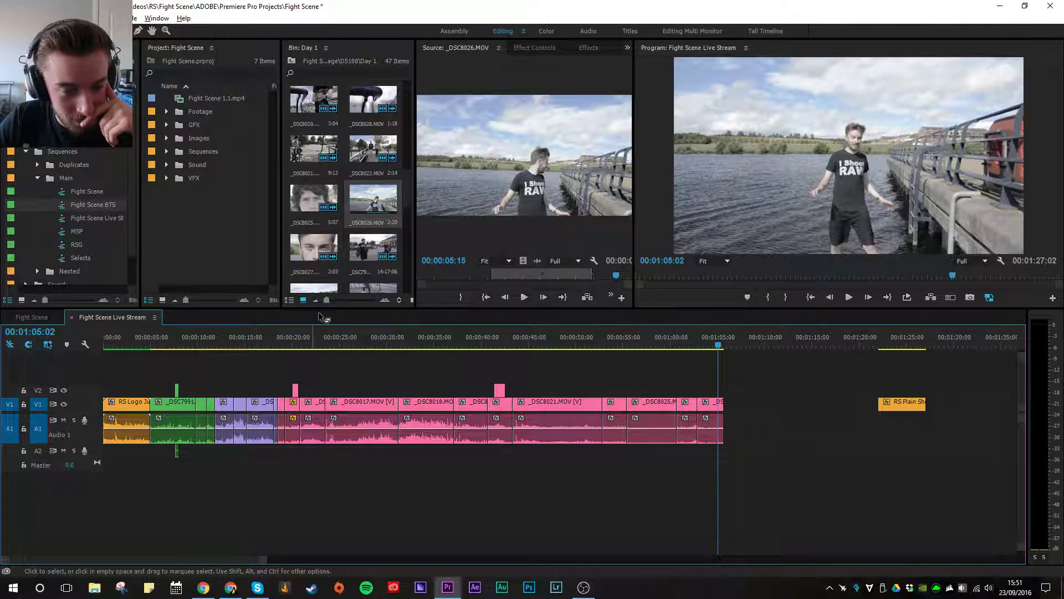
Step: Scrub through the rose clips to 00:01:03:11 and return the playhead to _DSC7991.MOV at 00:00:06:01
left_click(311, 342)
left_click_drag(311, 341, 706, 353)
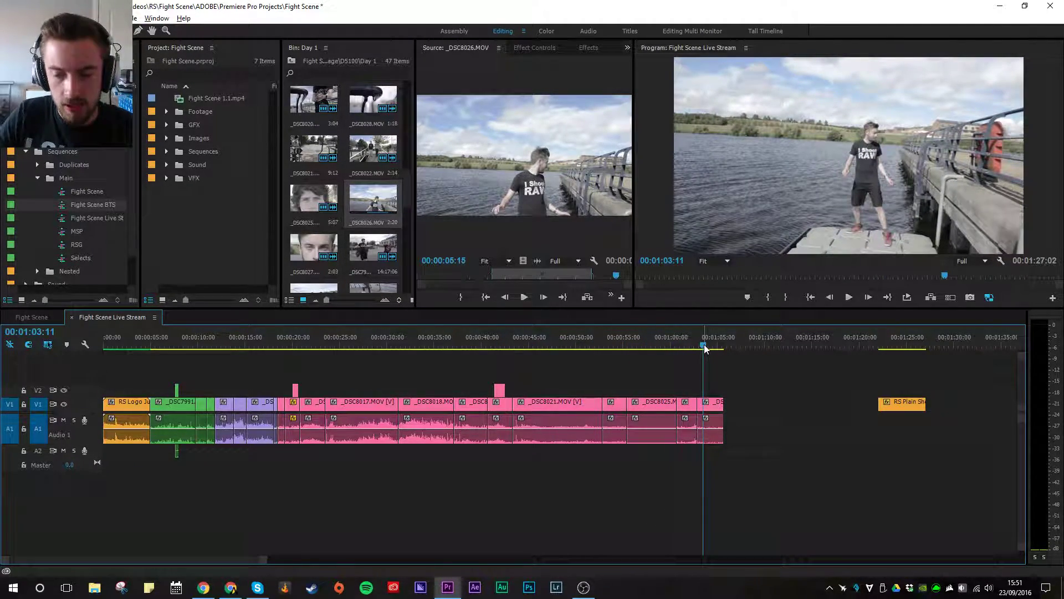
left_click(161, 346)
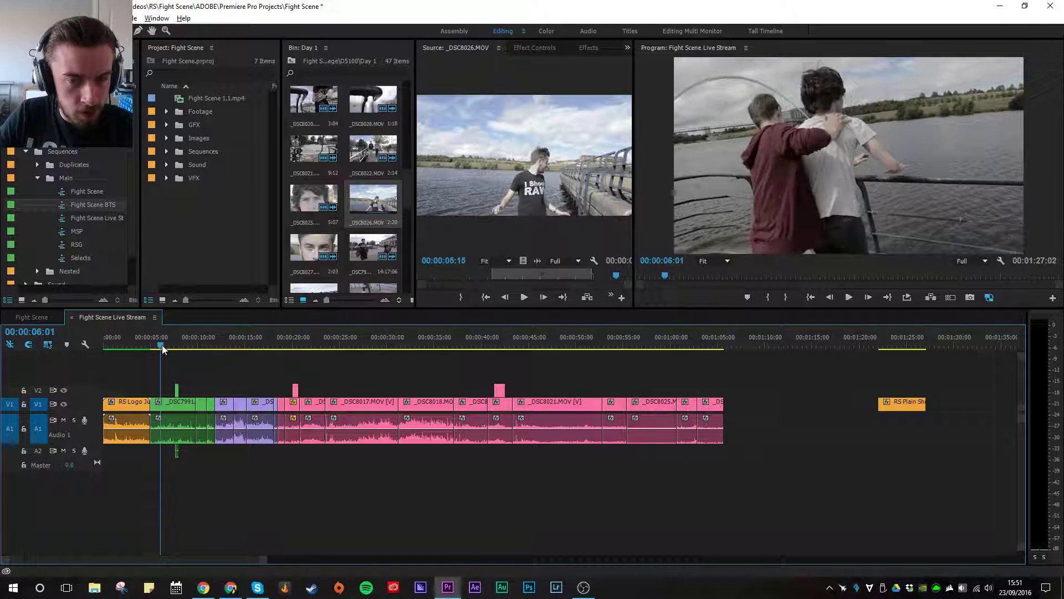
left_click(990, 297)
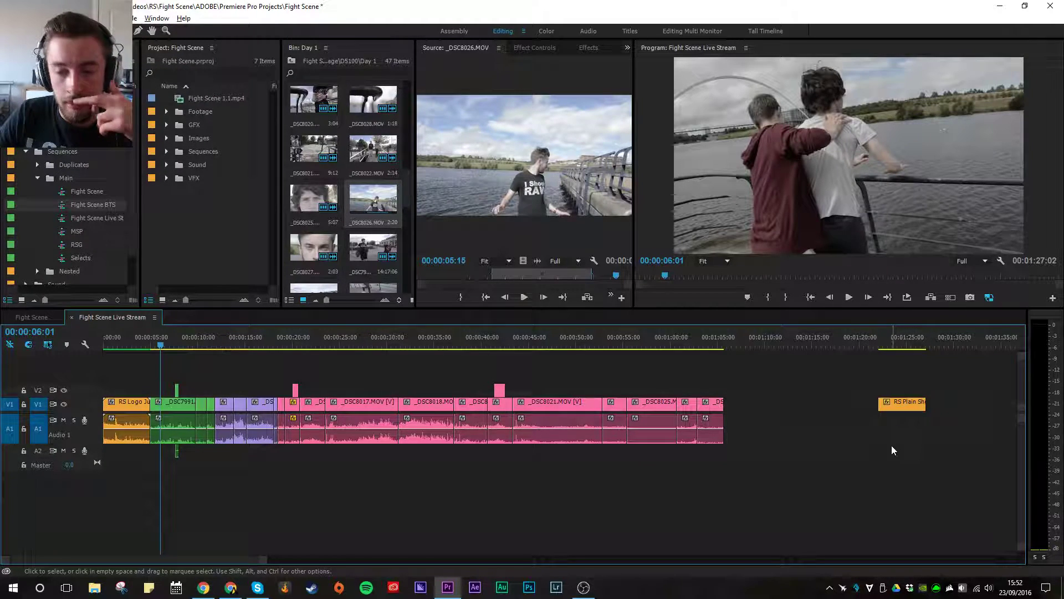
Step: In the Color workspace, grade _DSC7991.MOV at 00:00:06:09: Highlights -11.1, Shadows 28.9, Whites -6.7, Blacks -4.4, Saturation 120
mouse_move(161, 345)
left_mouse_down()
mouse_move(173, 345)
mouse_move(163, 344)
left_mouse_up()
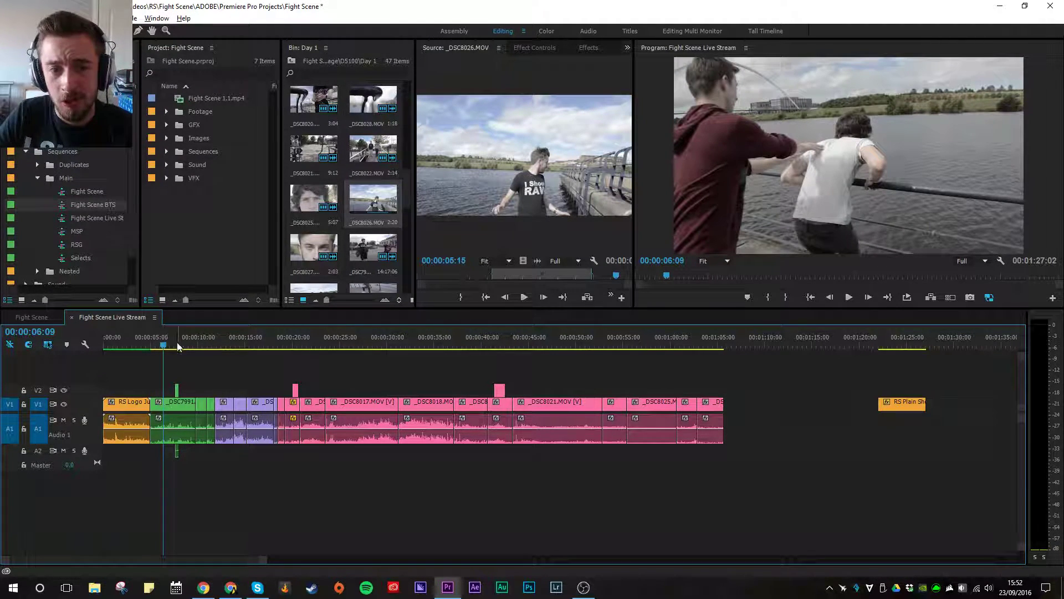
left_click(541, 30)
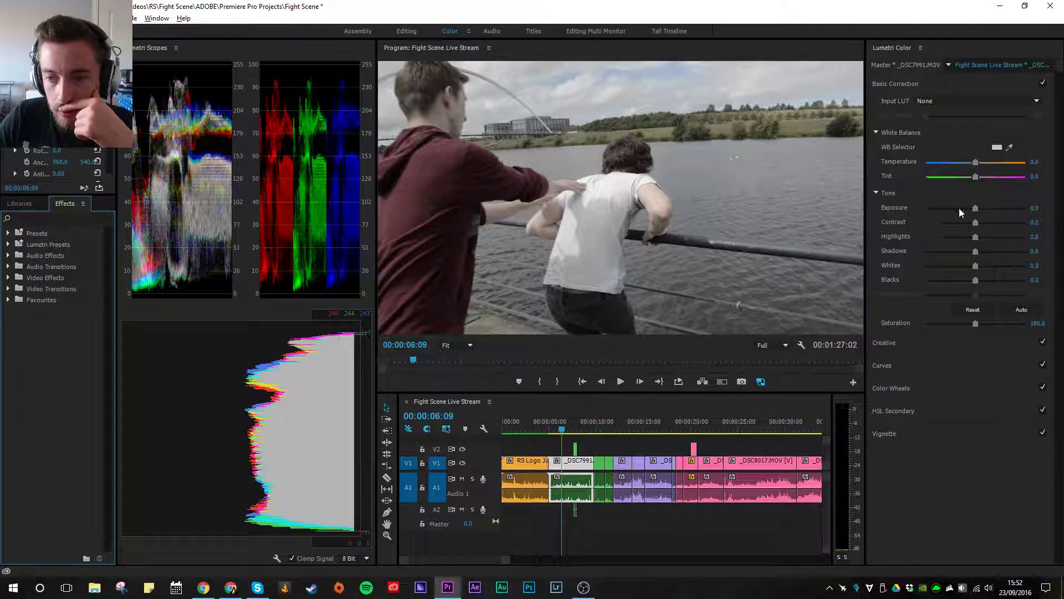
left_click_drag(975, 237, 974, 282)
mouse_move(976, 323)
left_mouse_down()
mouse_move(996, 325)
mouse_move(986, 322)
left_mouse_up()
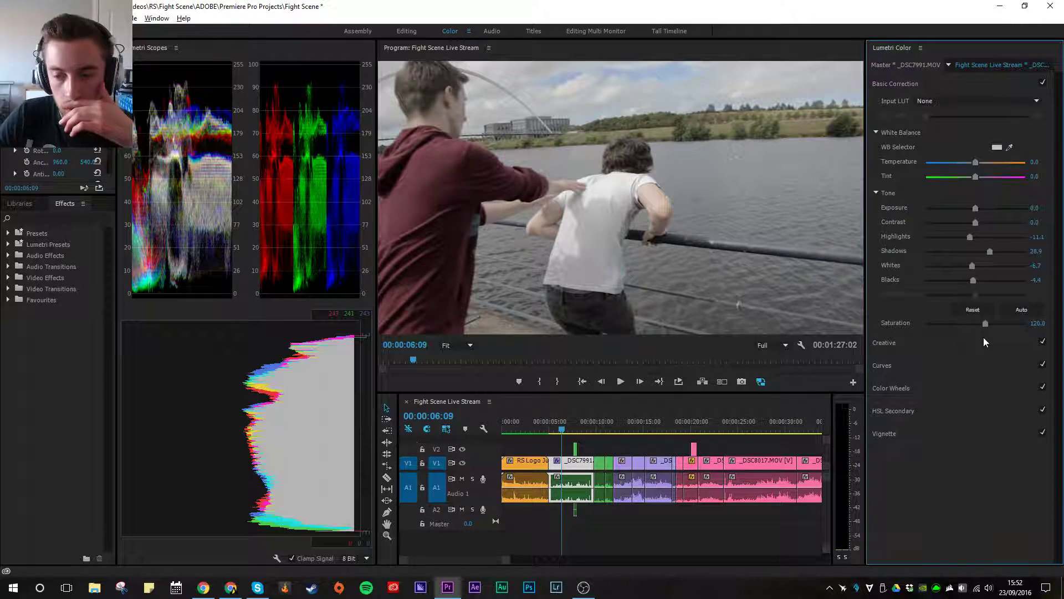
Step: Browse the Creative looks for _DSC7991.MOV and try CineSpace2383sRGB6bit
left_click(983, 341)
left_click(1021, 124)
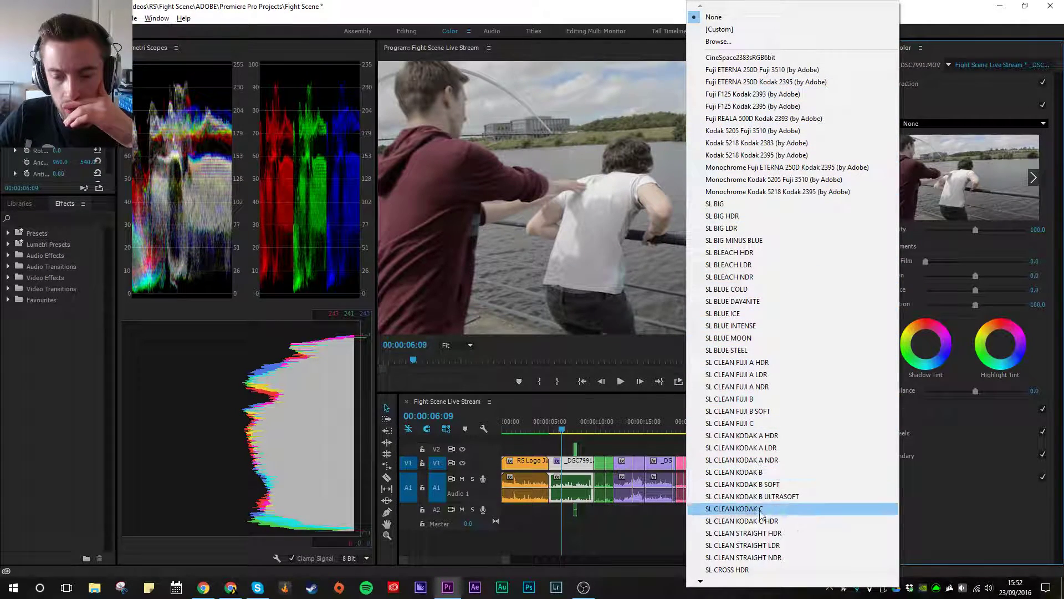
left_click(806, 59)
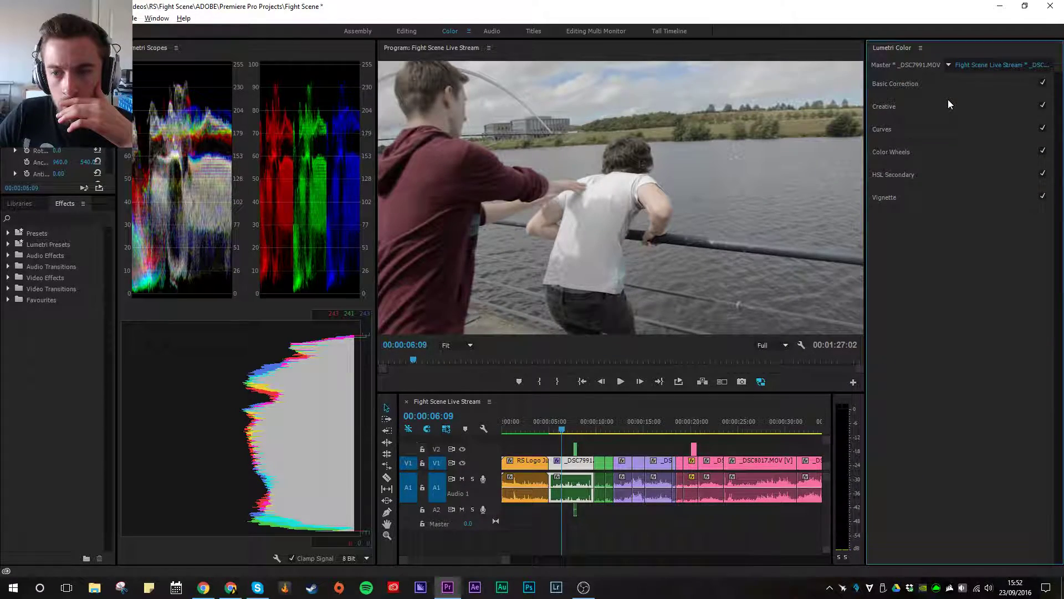
left_click(943, 122)
left_click(753, 56)
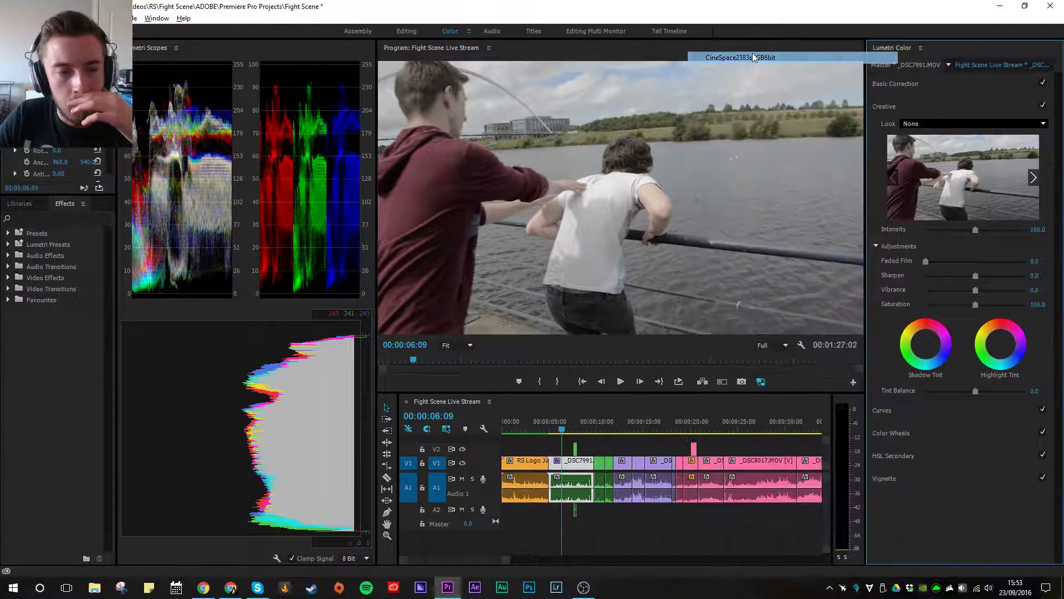
Step: Try the looks Fuji ETERNA 250D Fuji 3510, Fuji ETERNA 250D Kodak 2395 and Fuji F125 Kodak 2393 on _DSC7991.MOV
left_click(1033, 178)
left_click(995, 176)
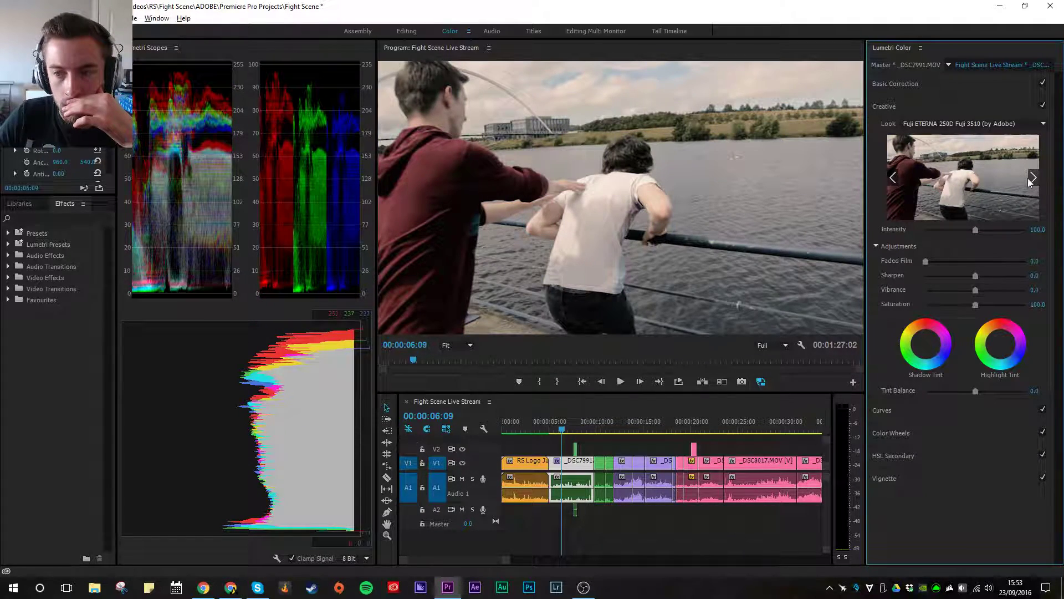
left_click(1032, 178)
left_click(999, 175)
left_click(1032, 178)
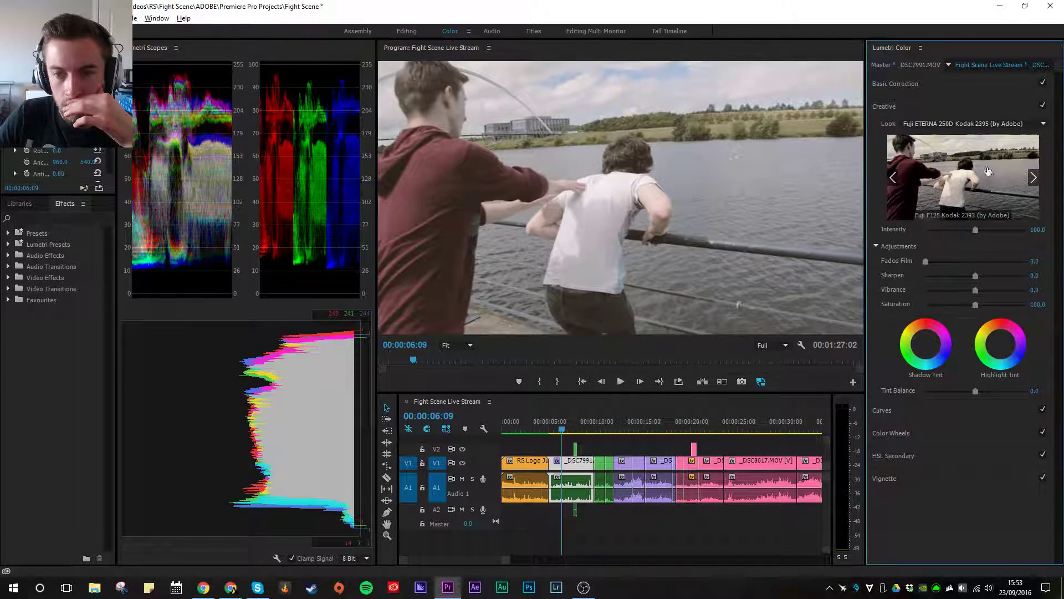
left_click(1033, 177)
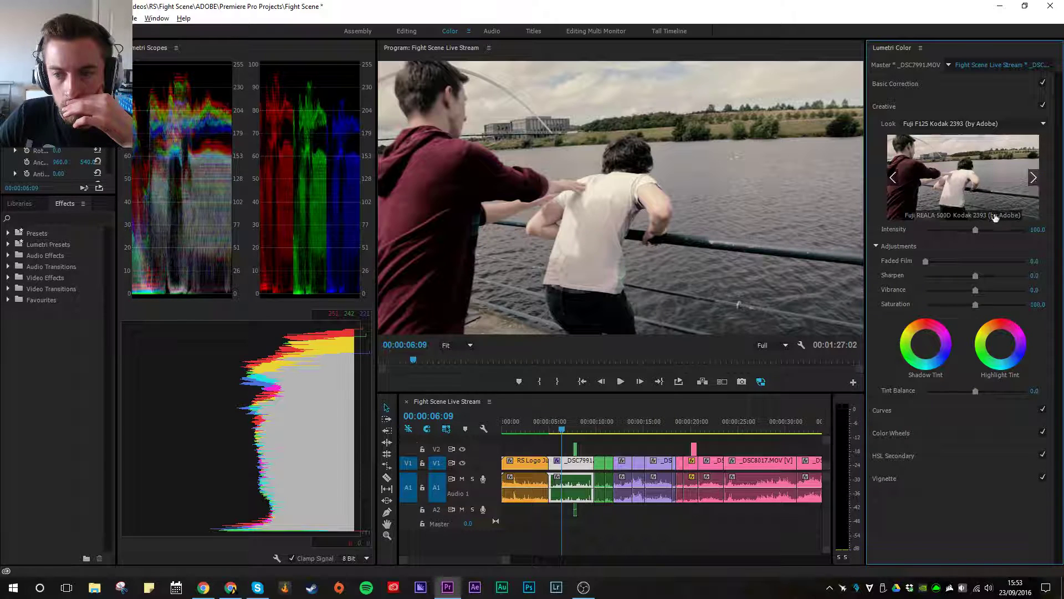
Step: Apply the Fuji REALA 500D Kodak 2393 look to _DSC7991.MOV and lower its intensity to 50
left_click(982, 185)
left_click(955, 231)
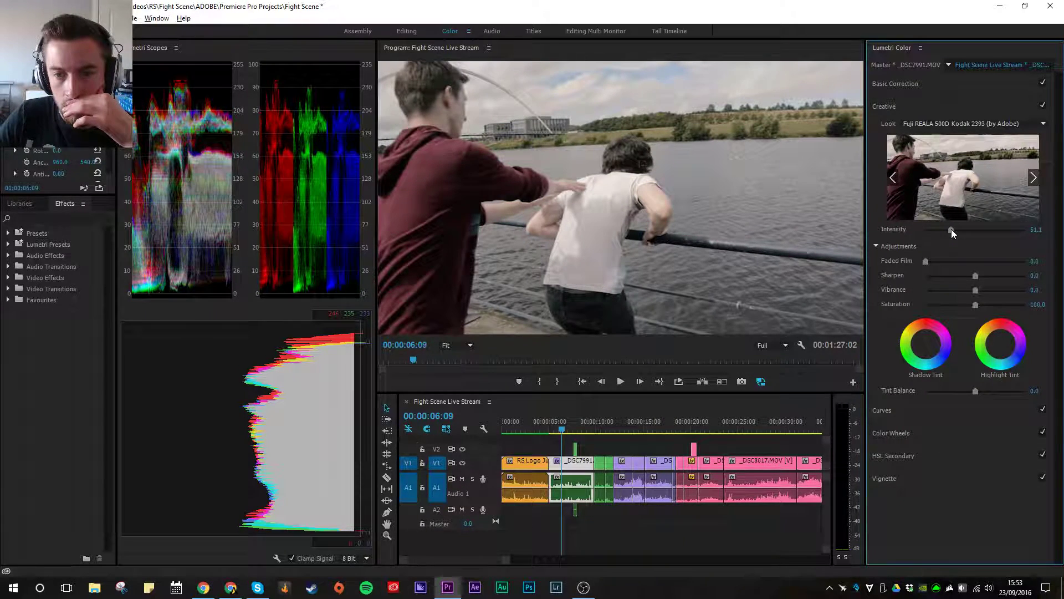
left_click_drag(952, 230, 950, 230)
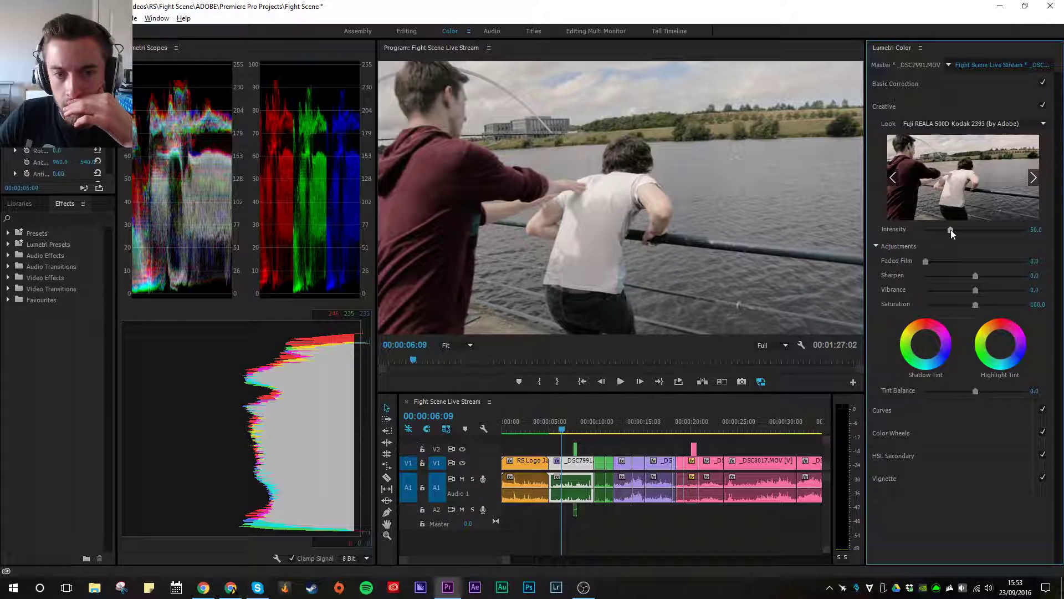
Step: Compare the shot with the Creative correction off and on, leave it enabled, and raise Faded Film to 29.4
left_click(1042, 106)
left_click(1042, 107)
left_click(1043, 107)
left_click(1042, 106)
left_click(1042, 107)
left_click(1042, 106)
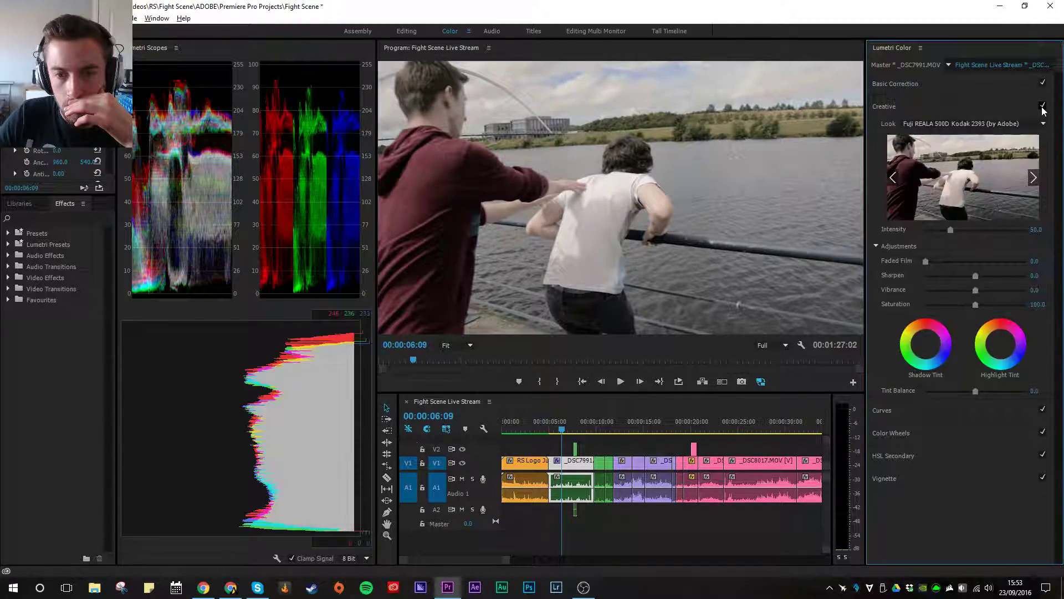
left_click_drag(926, 261, 945, 262)
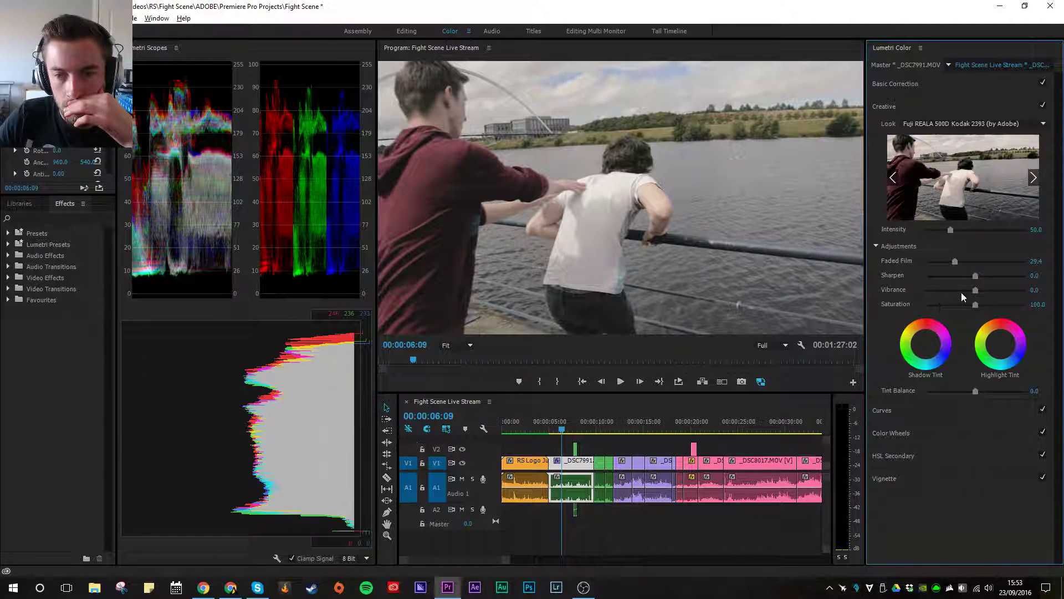
Step: In the Creative adjustments of the _DSC7991.MOV clip, set Sharpen to 10, Vibrance to 48.9 and Saturation to about 113
left_click(980, 276)
left_click(1000, 289)
left_click(982, 304)
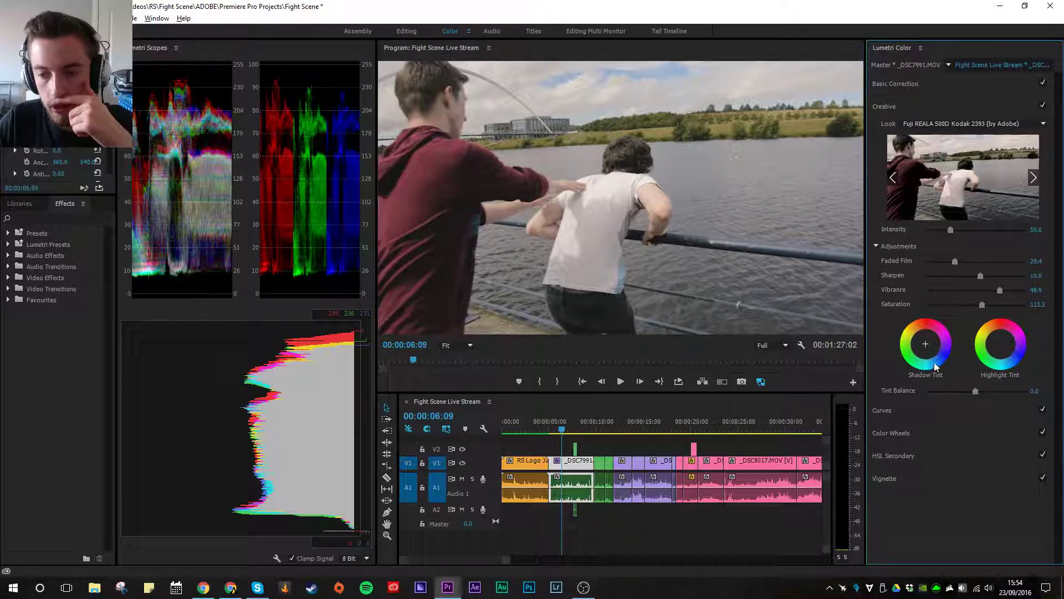
Step: Shape the master RGB curve into a gentle S with points near the midtones, shadows and highlights to add contrast
left_click(942, 410)
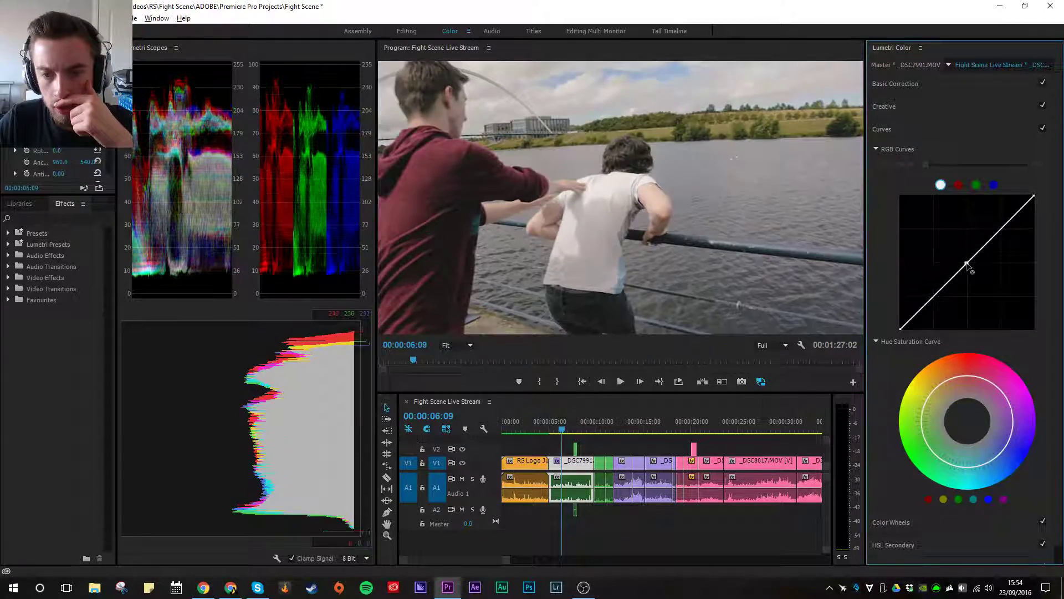
left_click(966, 261)
left_click_drag(937, 289, 935, 294)
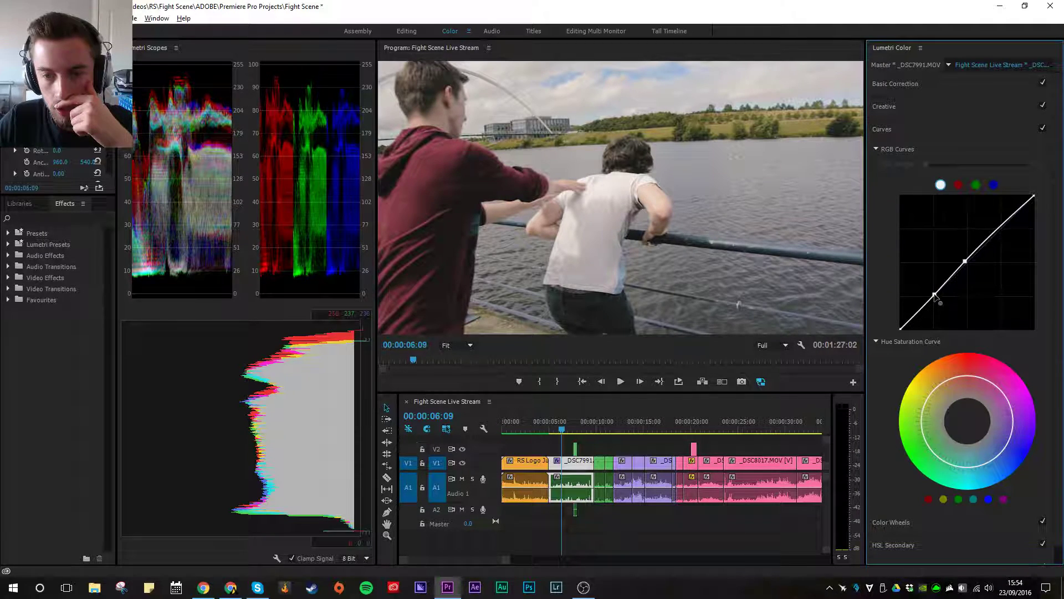
left_click_drag(1008, 230, 963, 215)
Step: Add a vignette to the clip with an Amount of -0.8
scroll(960, 473, "down", 2)
left_click(930, 541)
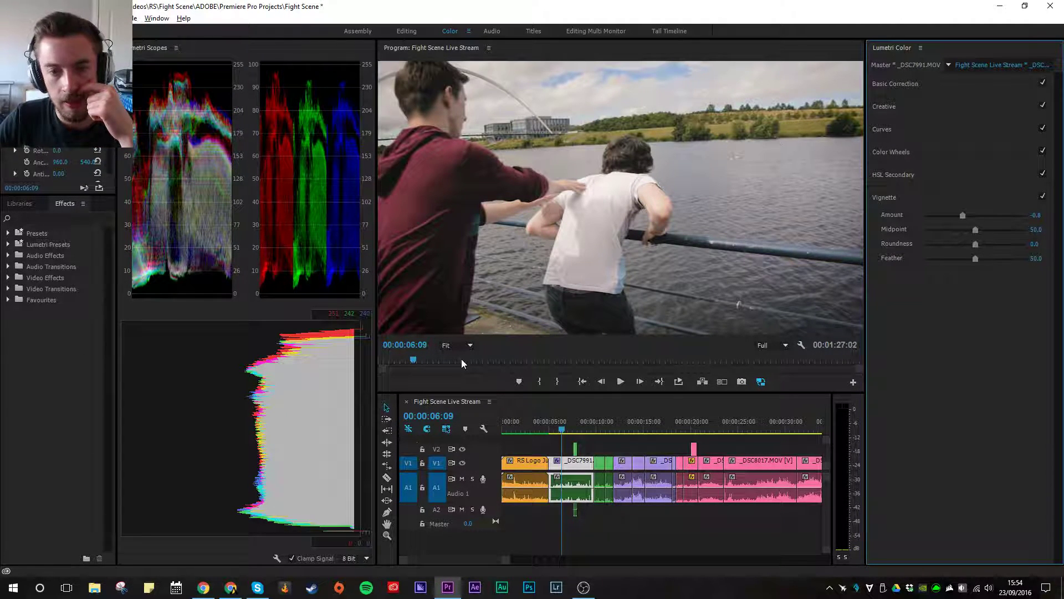
scroll(94, 162, "down", 5)
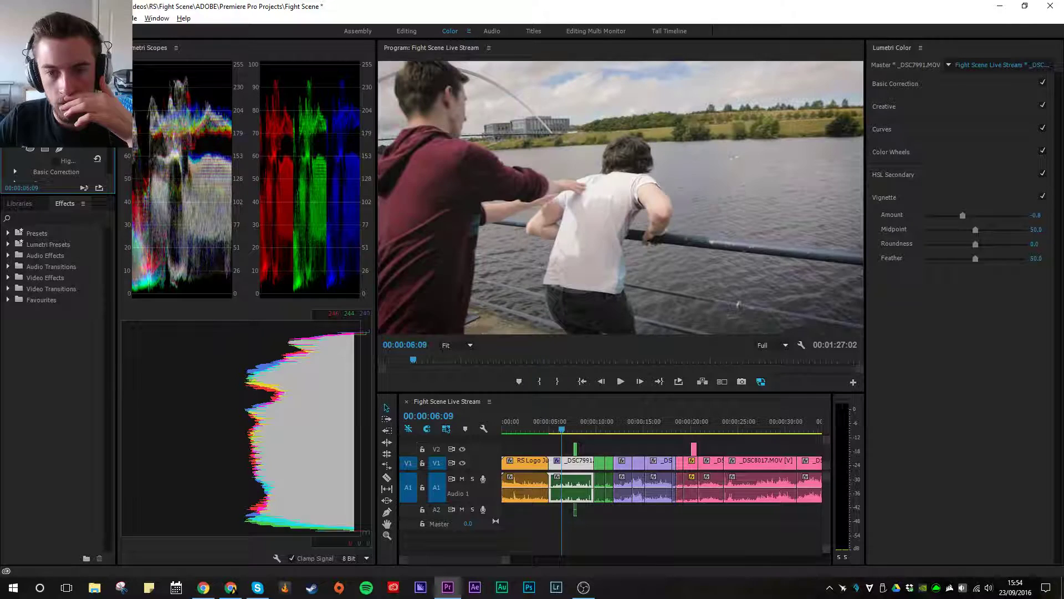
Step: Raise the Creative saturation to 136.7 and set the Basic Correction exposure to 0.1
left_click(909, 106)
left_click_drag(989, 302, 993, 304)
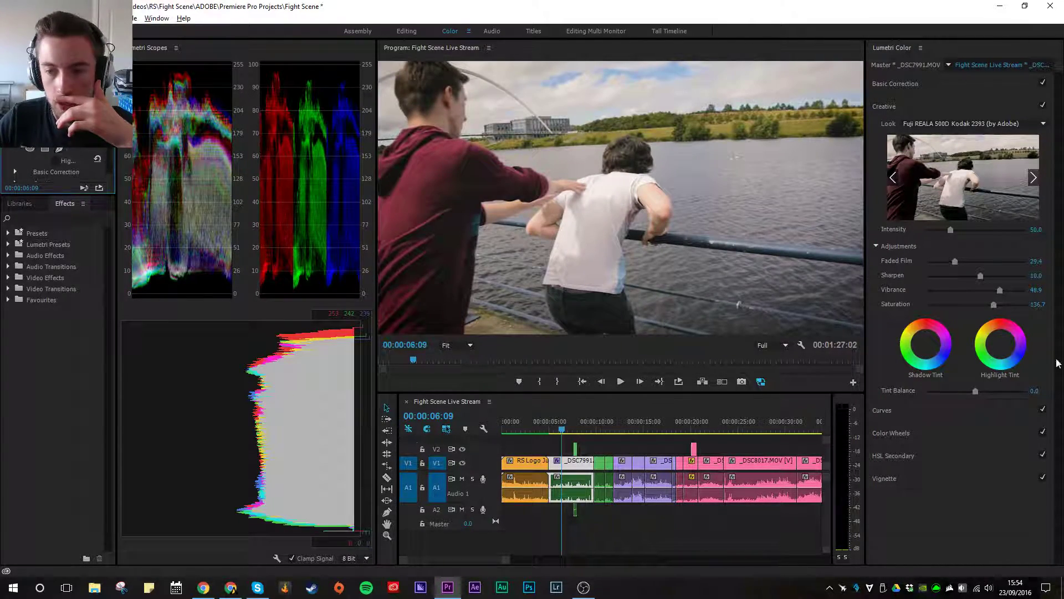
left_click(957, 85)
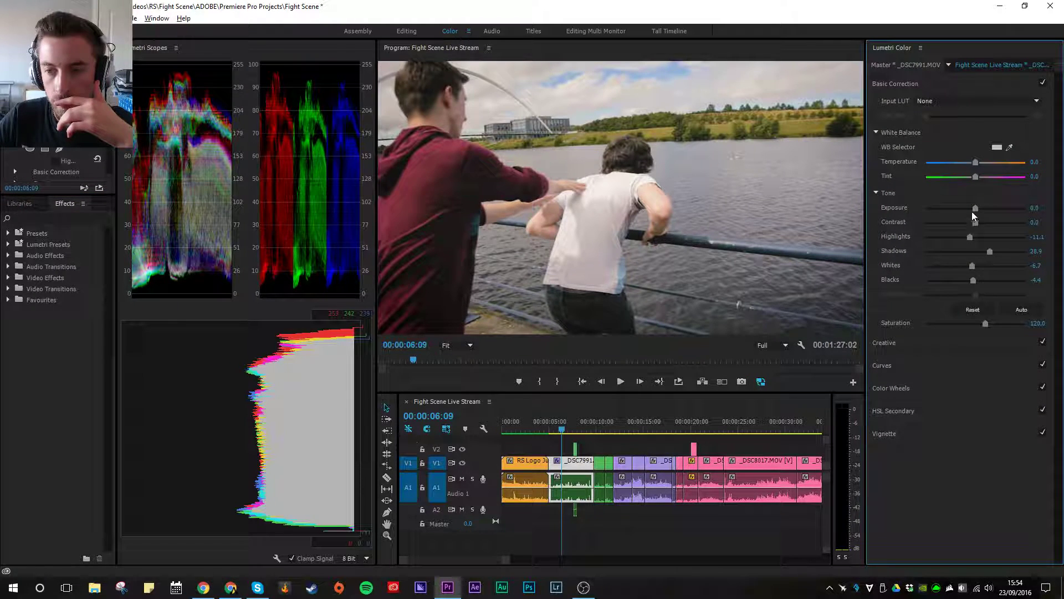
left_click_drag(975, 208, 977, 210)
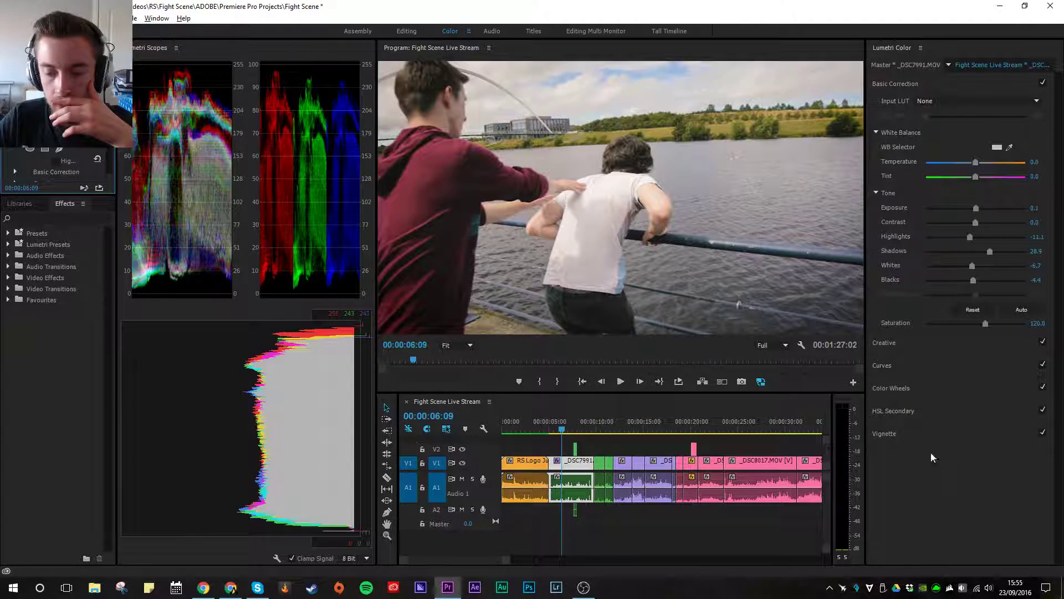
Step: Switch to OBS to check the streaming status, and return to Premiere Pro
mouse_move(583, 587)
mouse_move(583, 550)
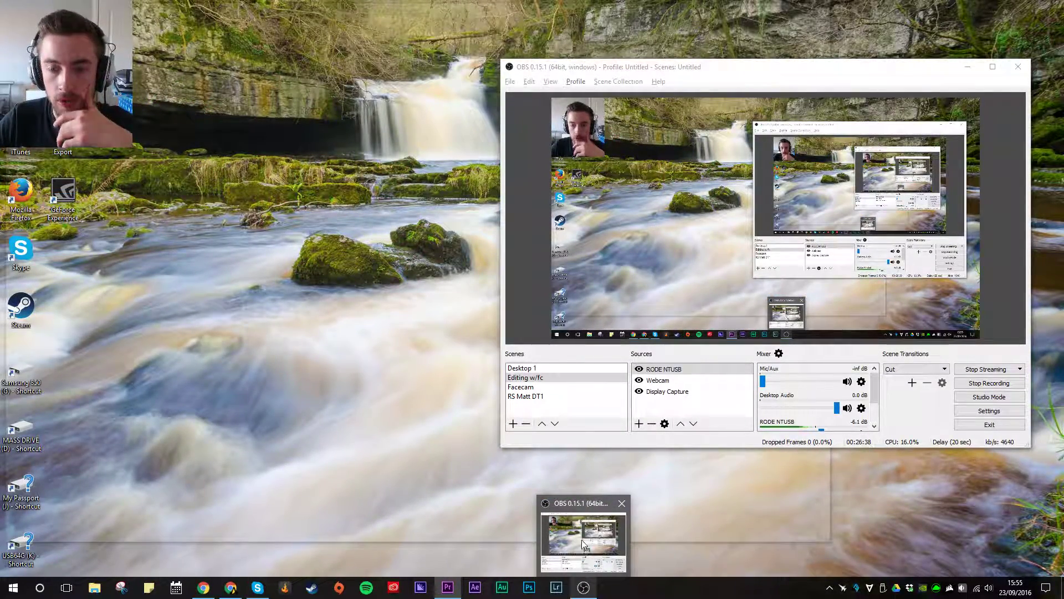
left_click(582, 541)
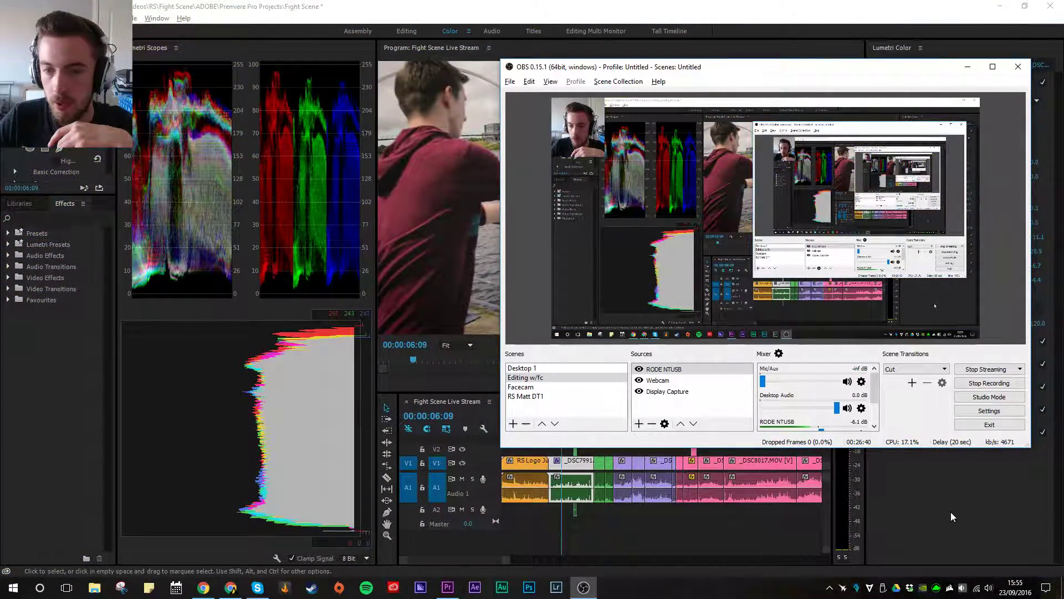
left_click(919, 518)
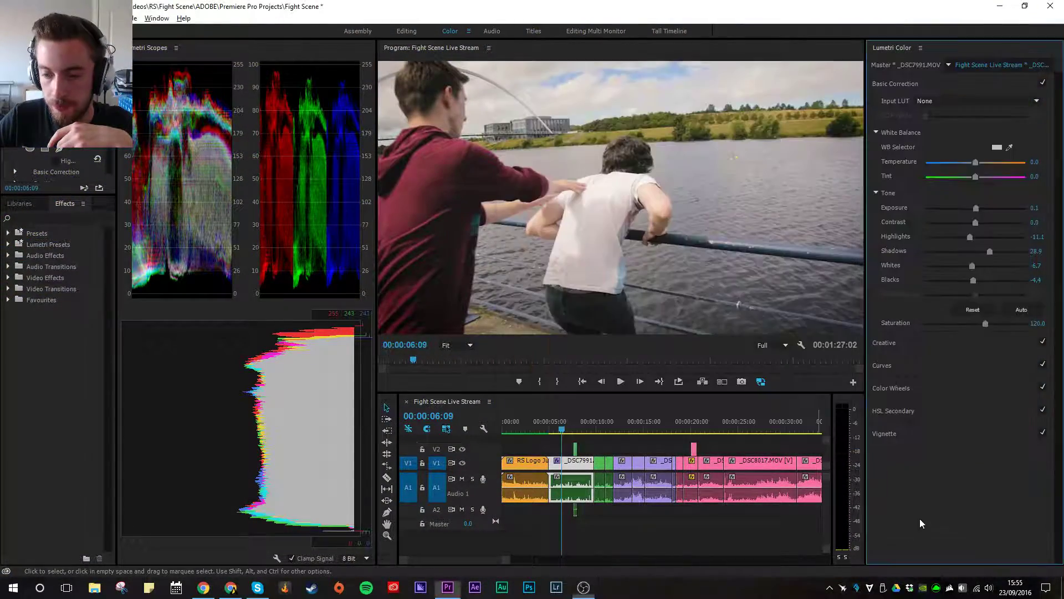
Step: Compare the graded clip with the shot at 00:00:07:21, and cut the Lumetri Color effect from the _DSC7991.MOV clip
left_click(756, 540)
left_click_drag(574, 431, 576, 432)
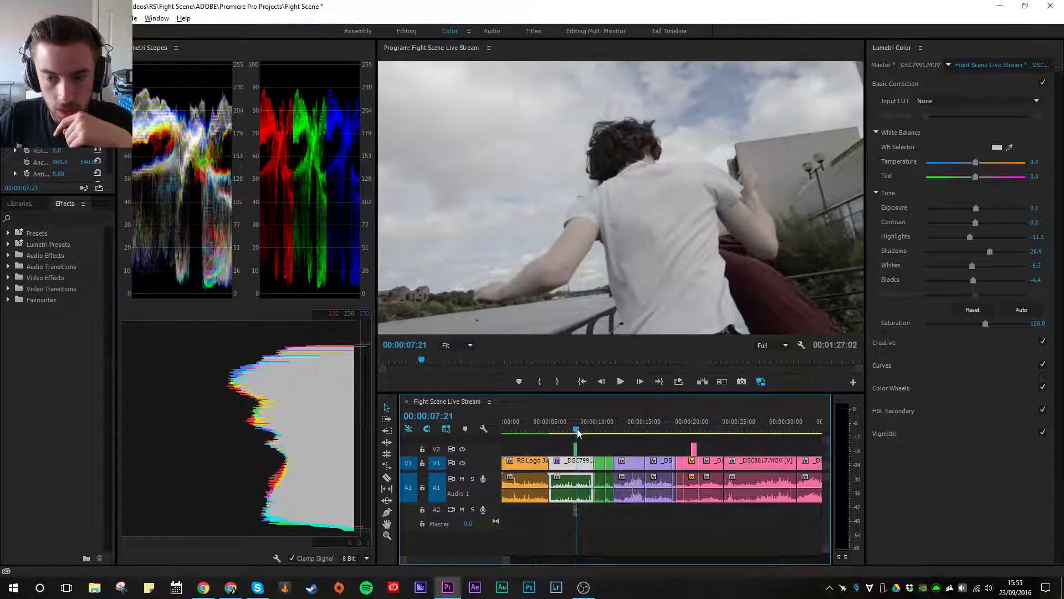
scroll(56, 166, "down", 3)
left_click(42, 138)
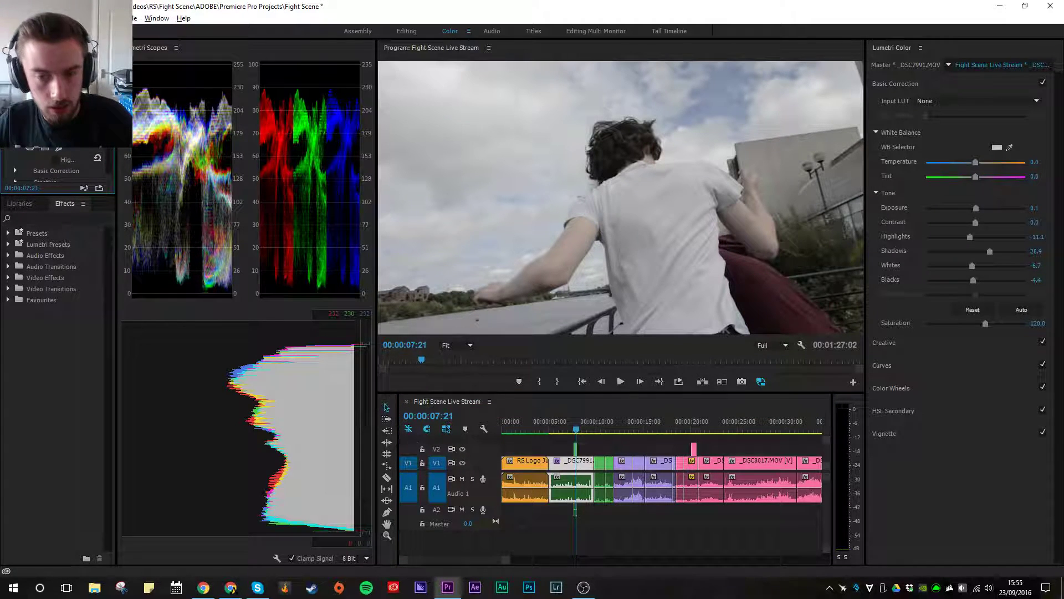
left_click(559, 430)
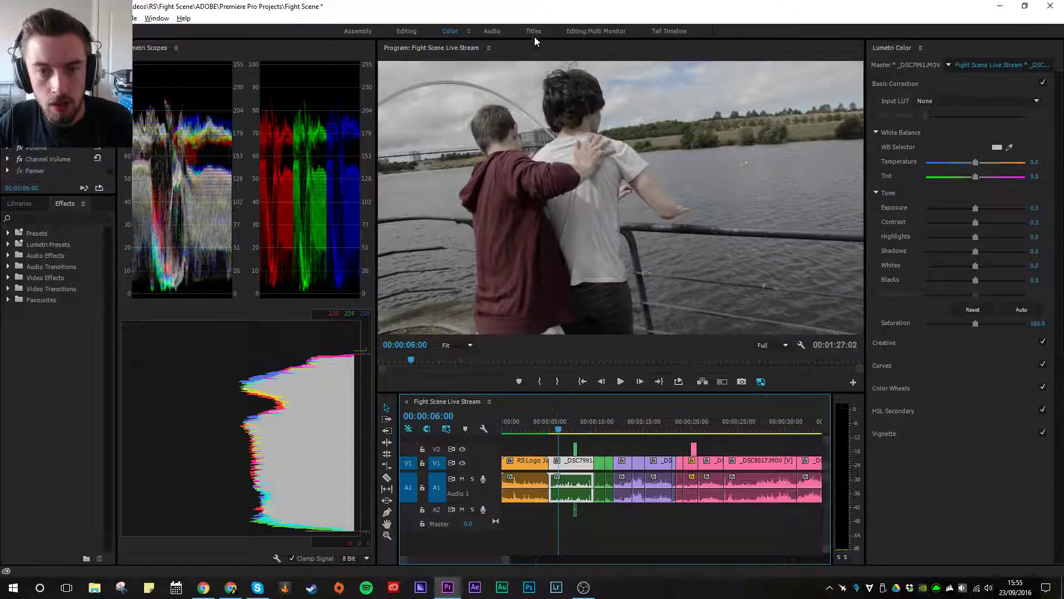
Step: Switch to the Editing workspace and create a 1920 by 1080 adjustment layer at 24 fps in the project
left_click(406, 30)
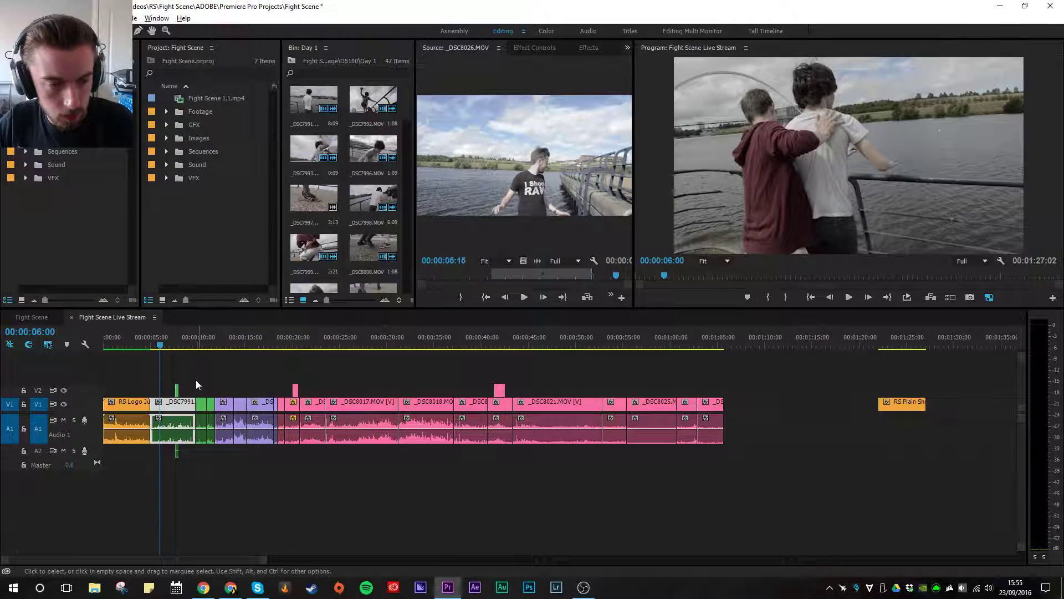
left_click(150, 390)
right_click(65, 233)
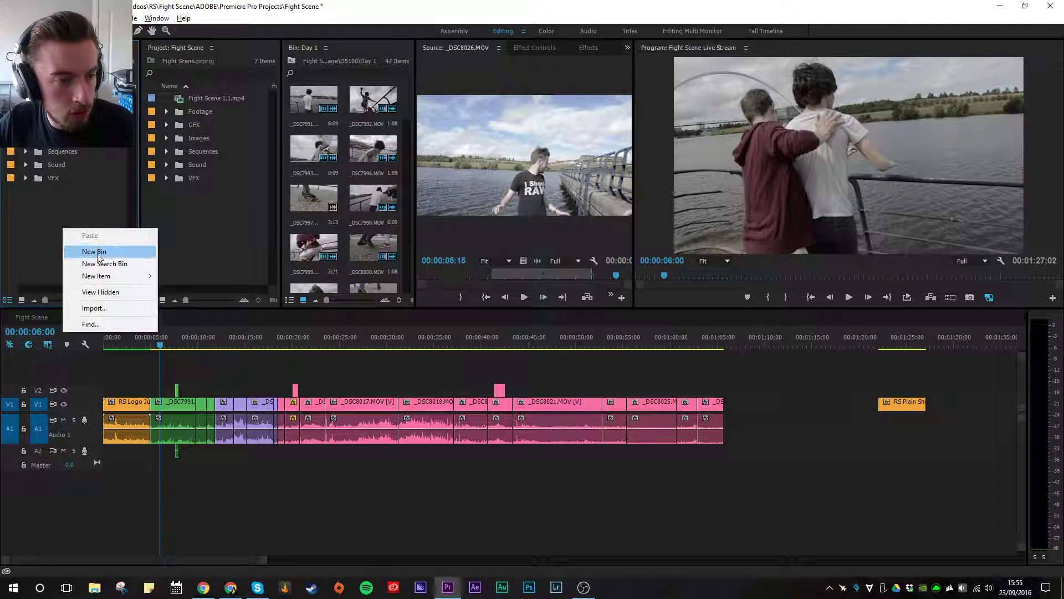
mouse_move(128, 276)
left_click(178, 302)
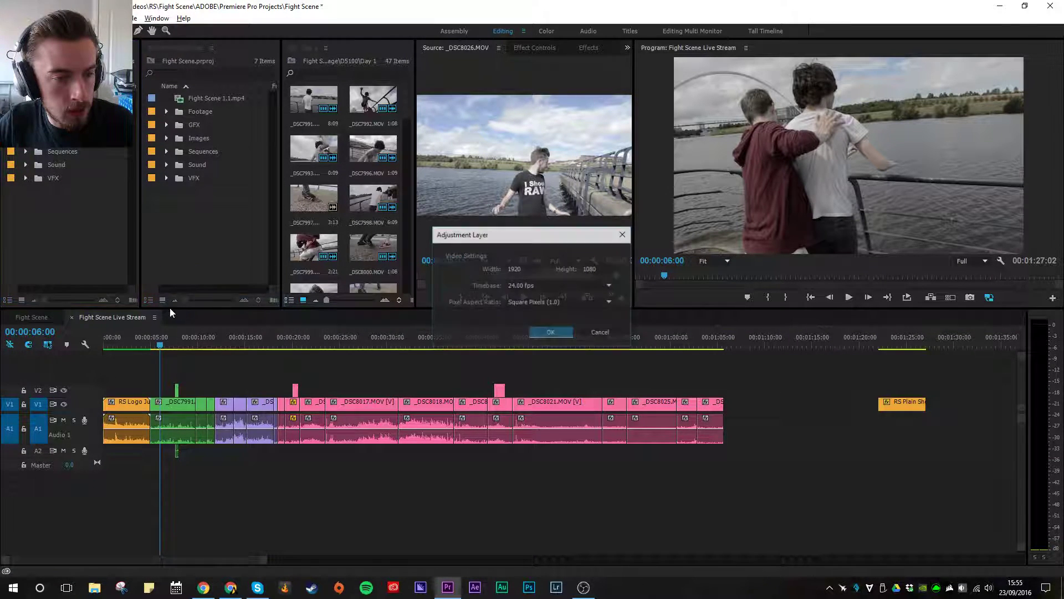
left_click(549, 331)
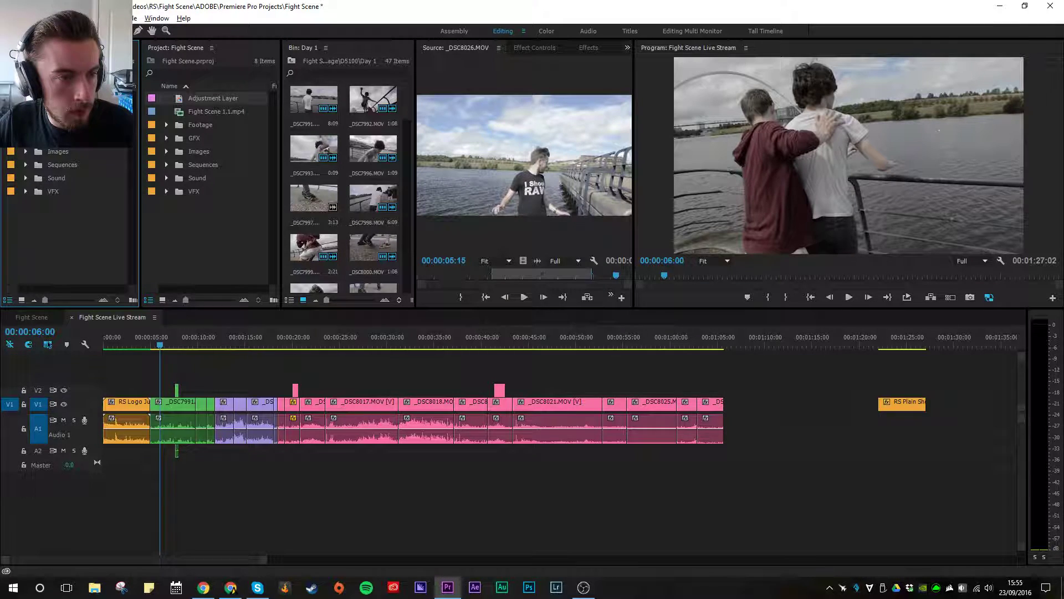
Step: File the adjustment layer in the Main bin inside VFX, and place it on V3 across all footage after the opening logo
left_click_drag(45, 182, 46, 191)
left_click(25, 178)
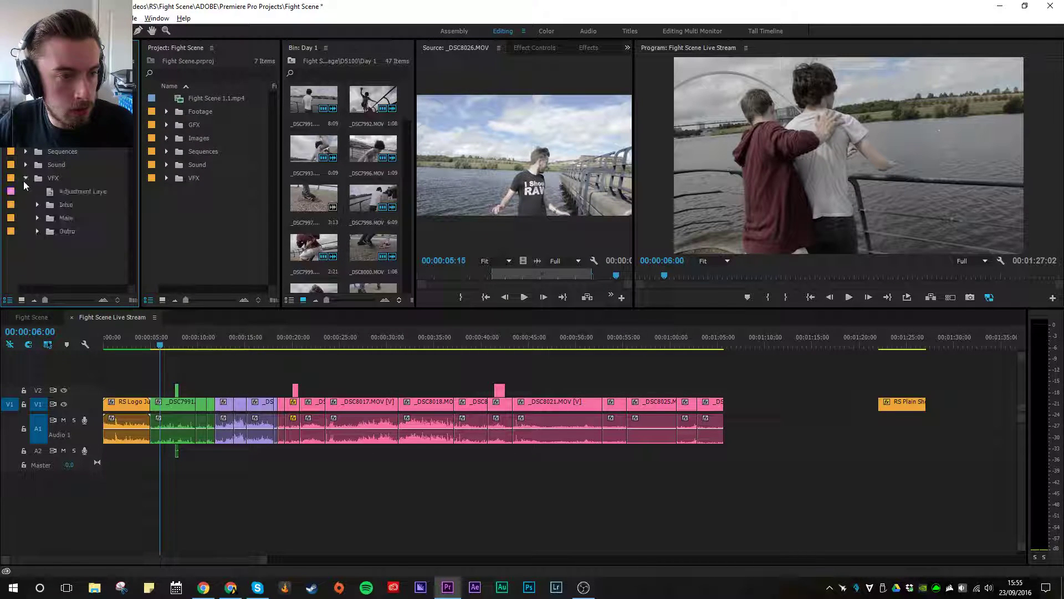
left_click_drag(48, 217, 724, 374)
left_click(37, 205)
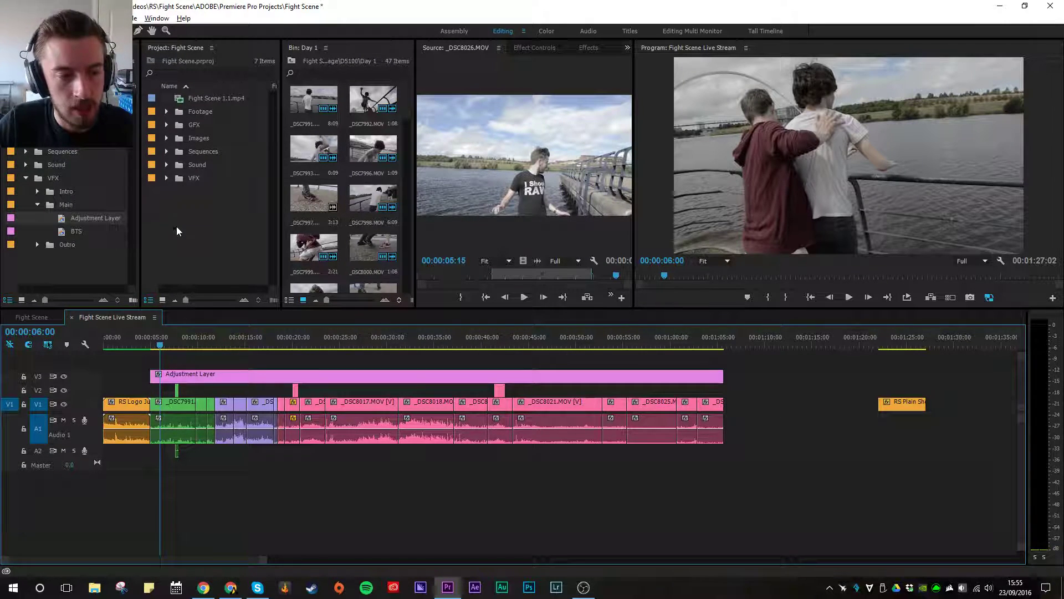
Step: Paste the cut Lumetri Color effect onto the adjustment layer and switch to the Color workspace
left_click(195, 376)
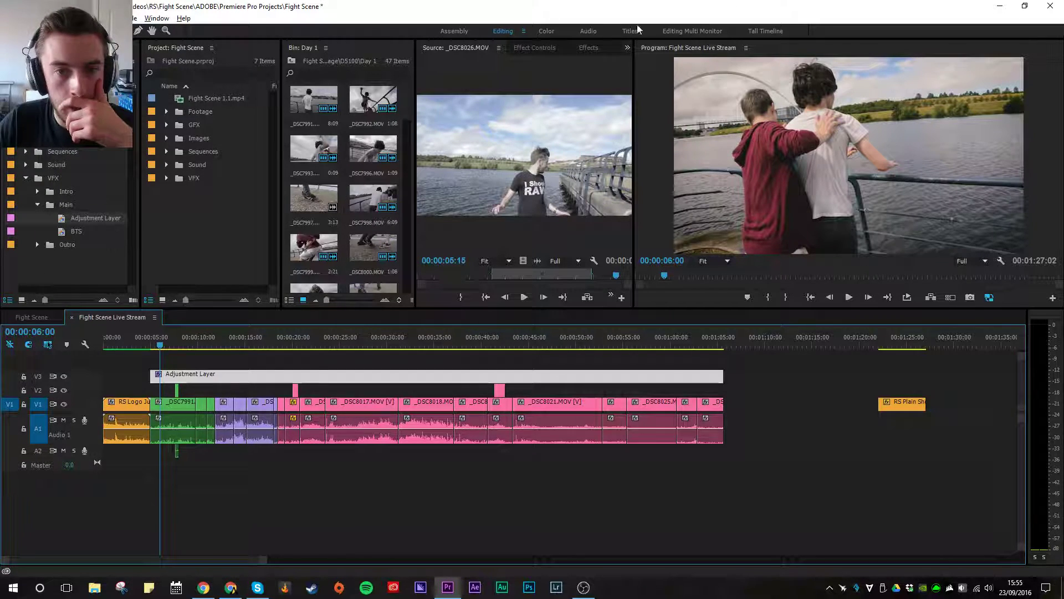
left_click(554, 32)
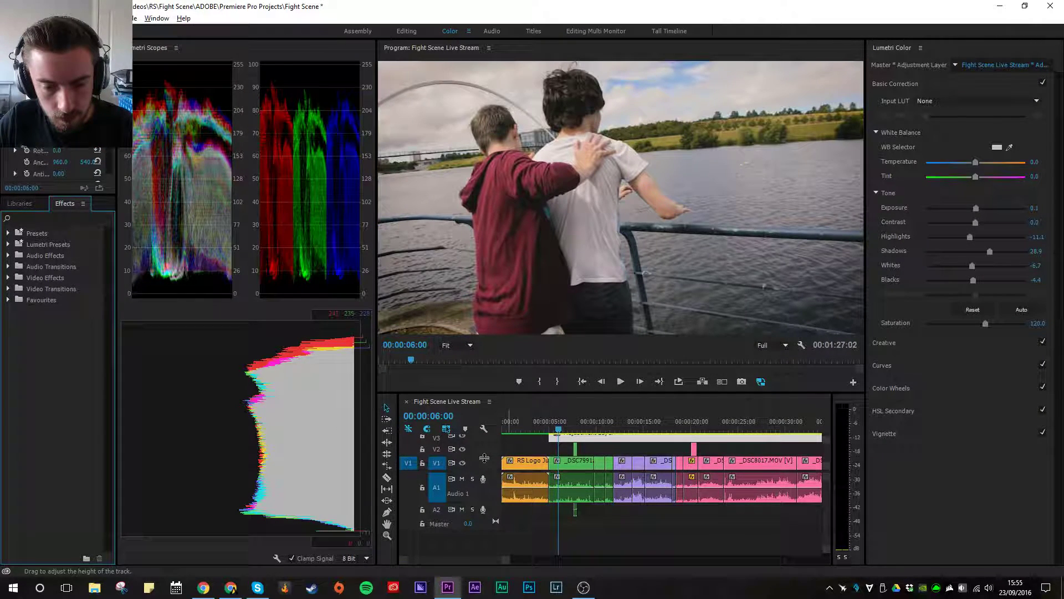
Step: Scrub through the whole sequence to examine the grade on every shot, finishing in the Editing workspace at 00:00:23:03
scroll(520, 448, "up", 2)
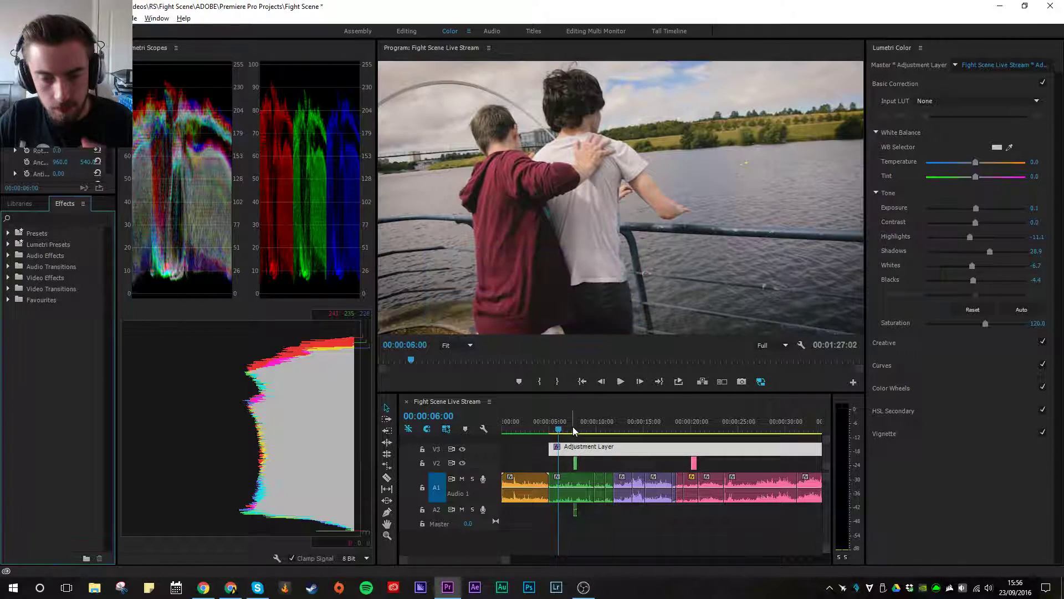
scroll(535, 446, "down", 2)
left_click(487, 495)
left_click_drag(488, 495, 488, 523)
left_click_drag(559, 432, 737, 455)
scroll(689, 473, "down", 2)
scroll(689, 473, "down", 2)
left_click_drag(609, 431, 707, 434)
left_click(407, 32)
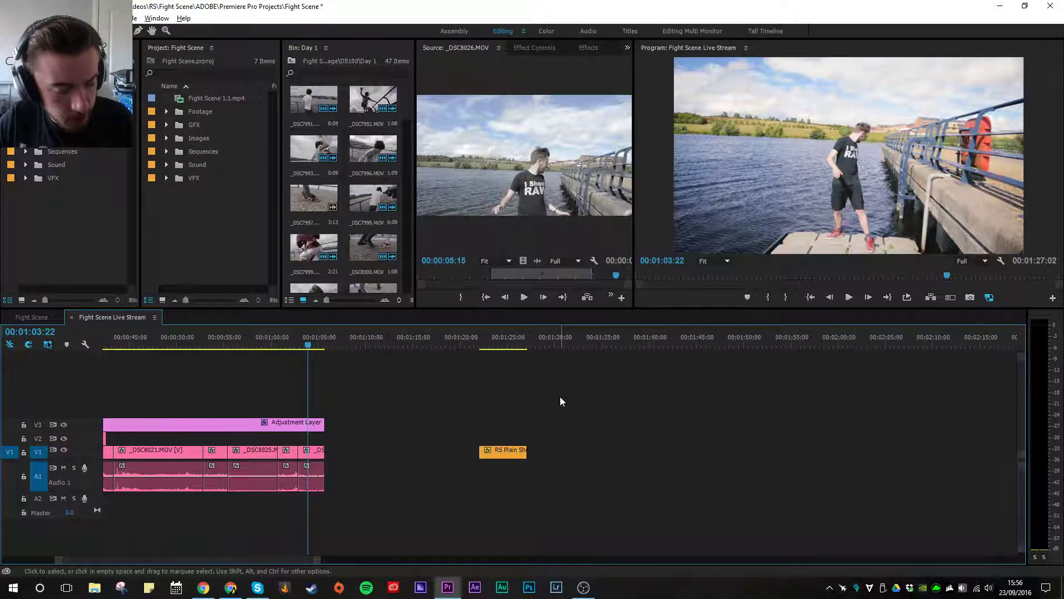
scroll(558, 396, "up", 5)
left_click_drag(663, 355, 322, 369)
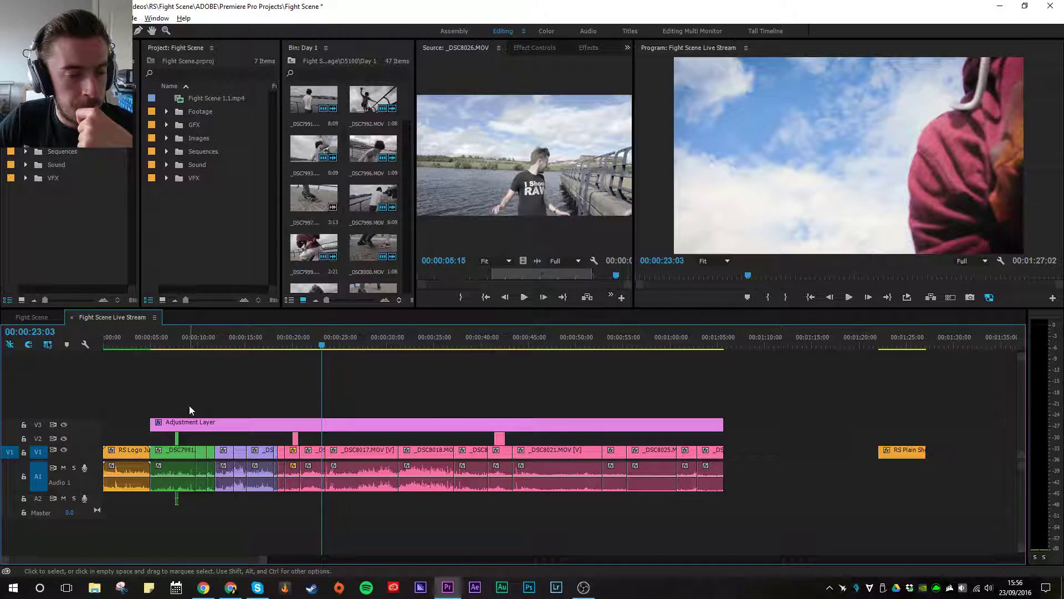
Step: Rename the adjustment layer clip in the timeline as Colour Grade
right_click(194, 424)
left_click(233, 517)
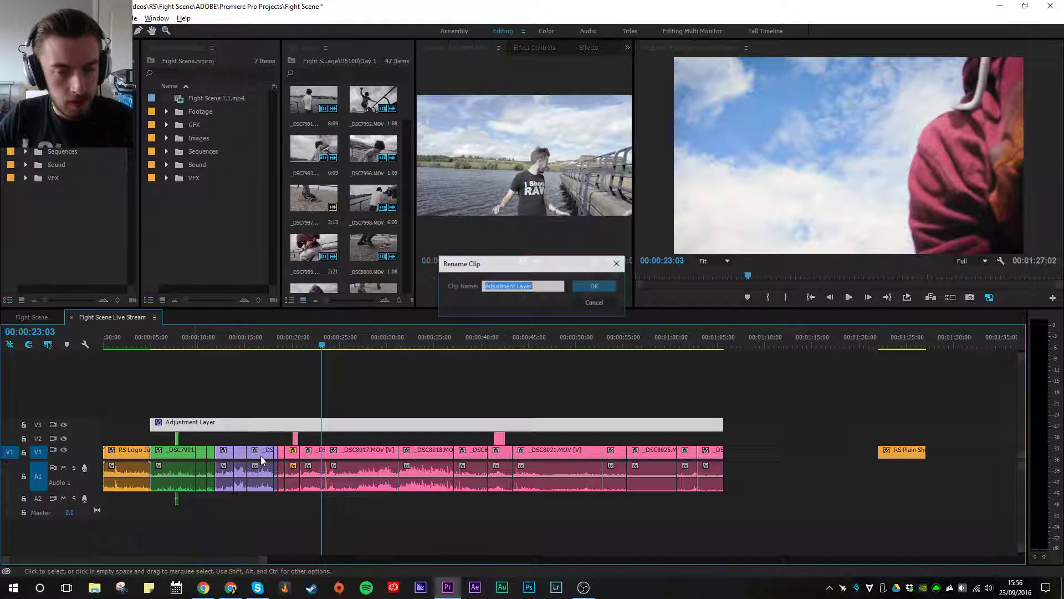
type("Colour Grade")
key("Return")
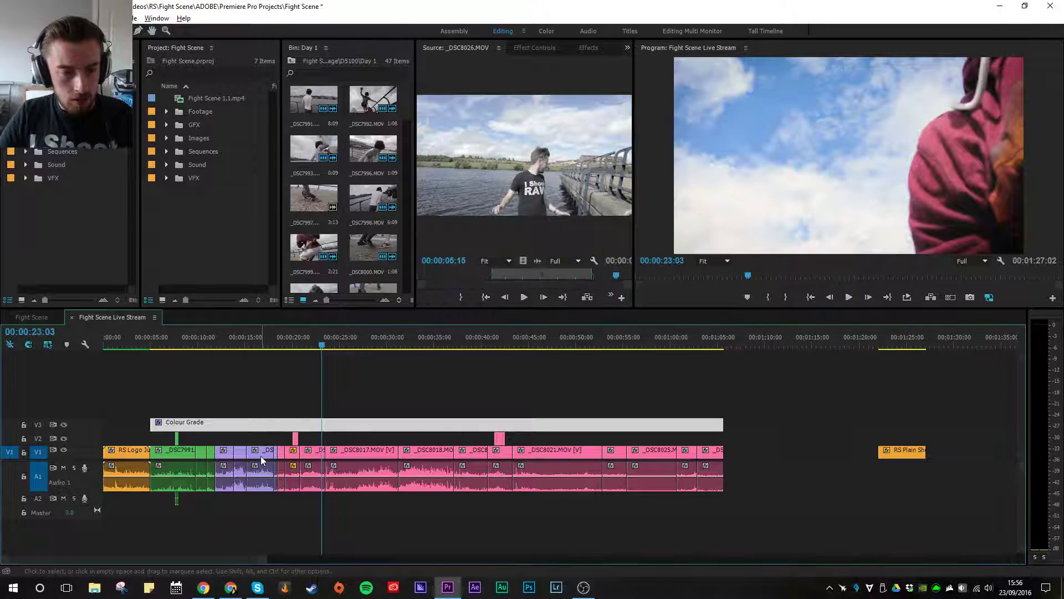
left_click(245, 415)
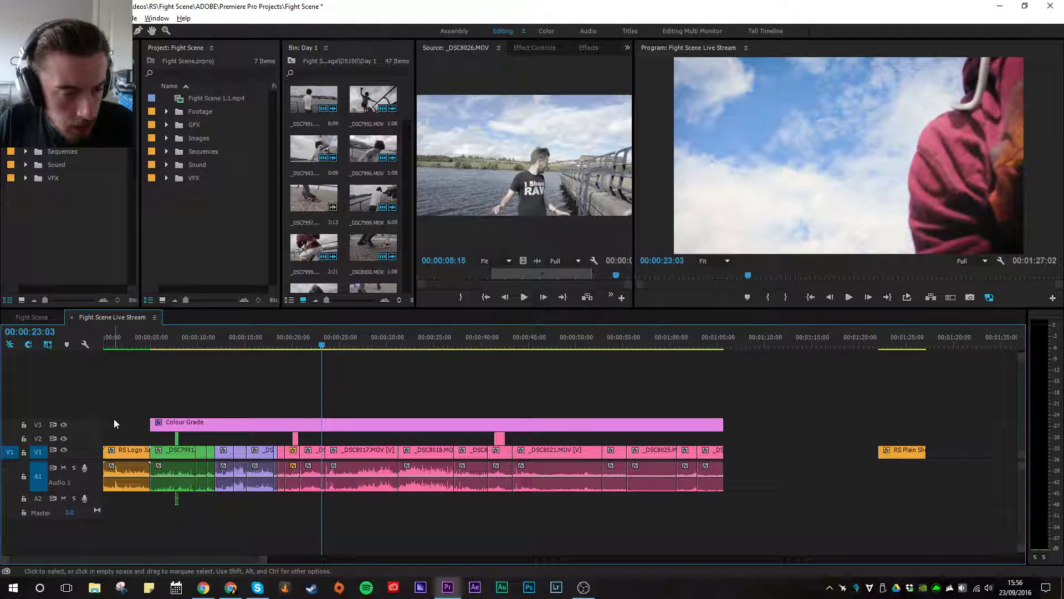
Step: Move the Colour Grade layer up to track V4, keeping its start aligned with the first footage clip
left_click_drag(175, 425, 177, 395)
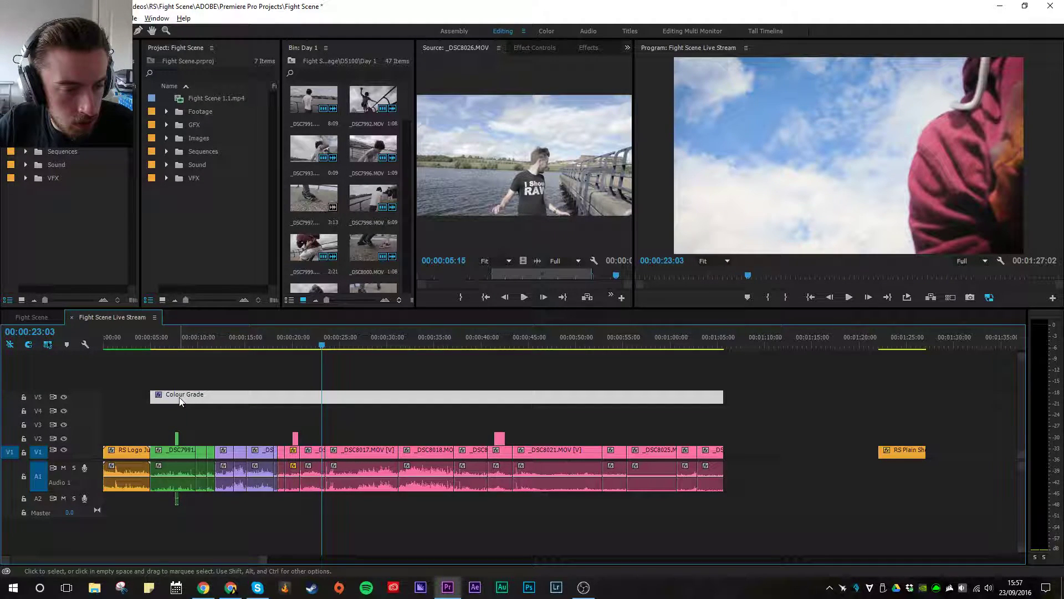
left_click(194, 408)
mouse_move(188, 396)
left_mouse_down()
mouse_move(188, 426)
mouse_move(188, 410)
left_mouse_up()
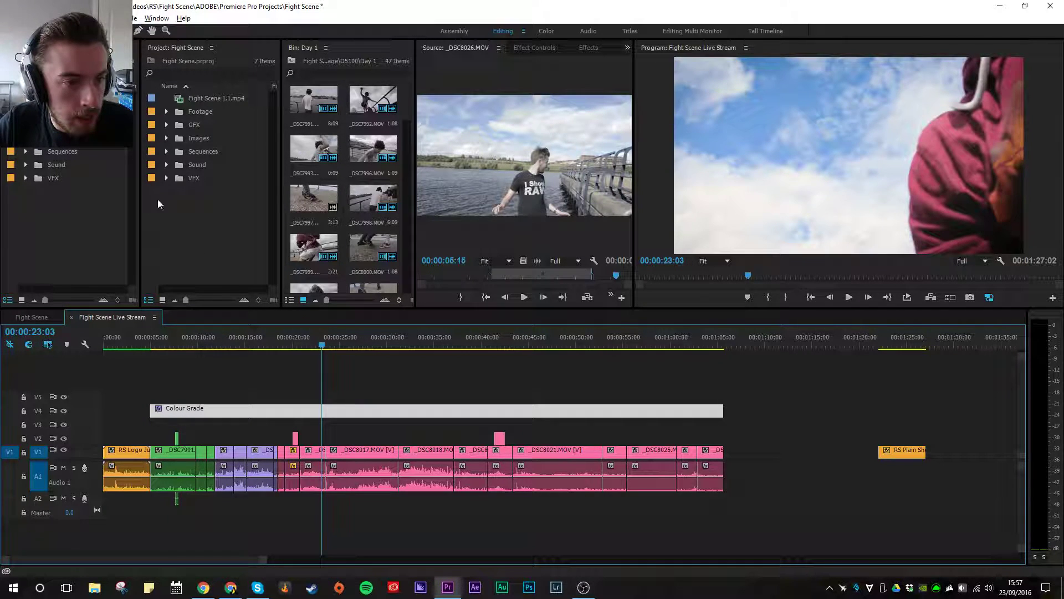
Step: Place 2.35.png from the GFX Aspect Ratio bin on V5 over the full Colour Grade layer, and preview the letterbox at 00:00:25:11
left_click(166, 124)
left_click(178, 138)
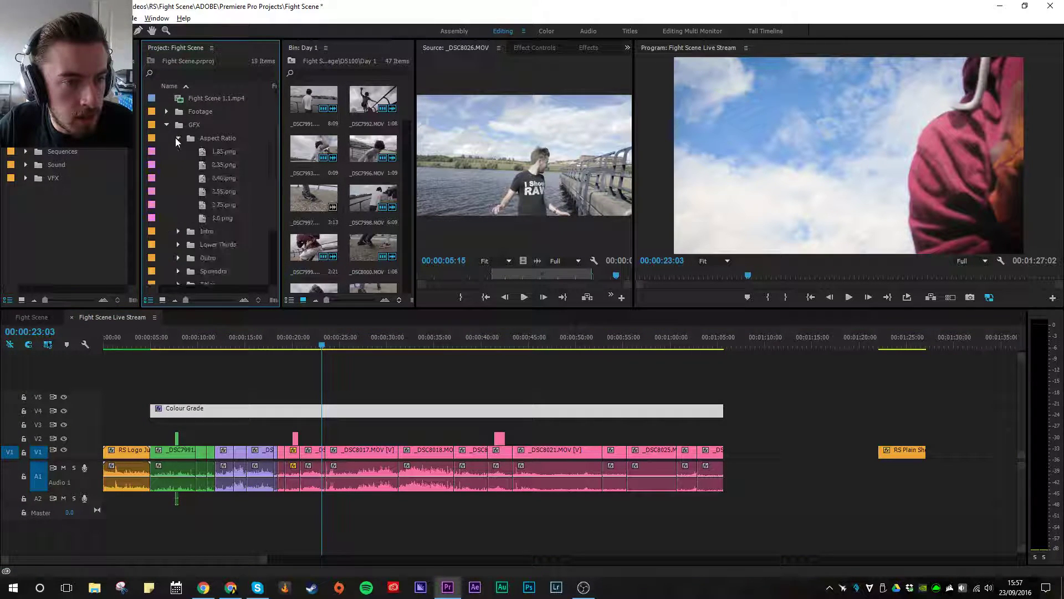
left_click_drag(223, 164, 724, 396)
left_click_drag(218, 344, 343, 392)
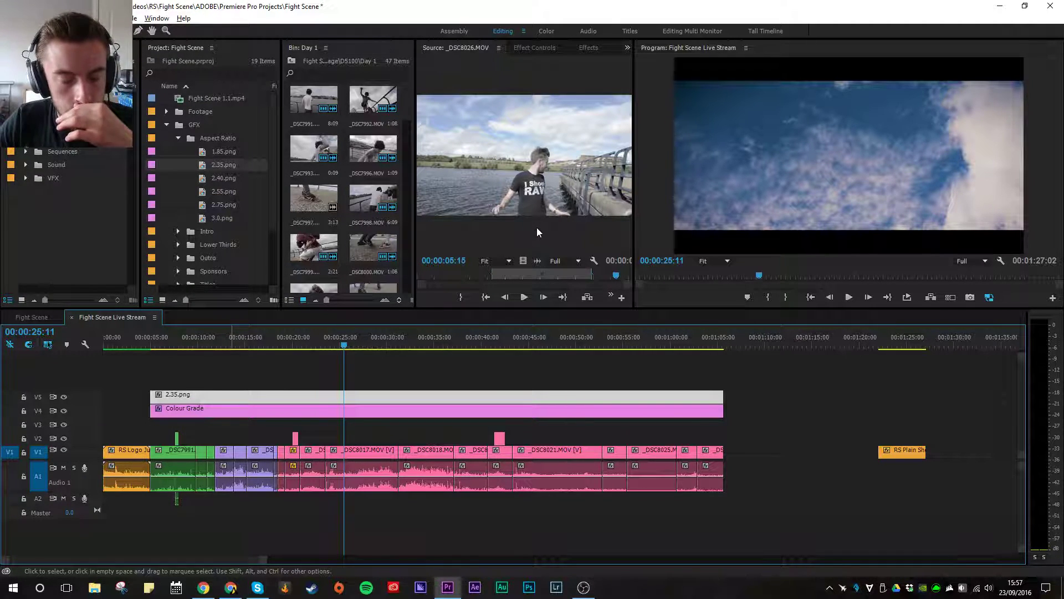
Step: Open the export settings and crop out the letterbox bars, 138 px from the frame's top and 132 px from its bottom
key("ctrl+m")
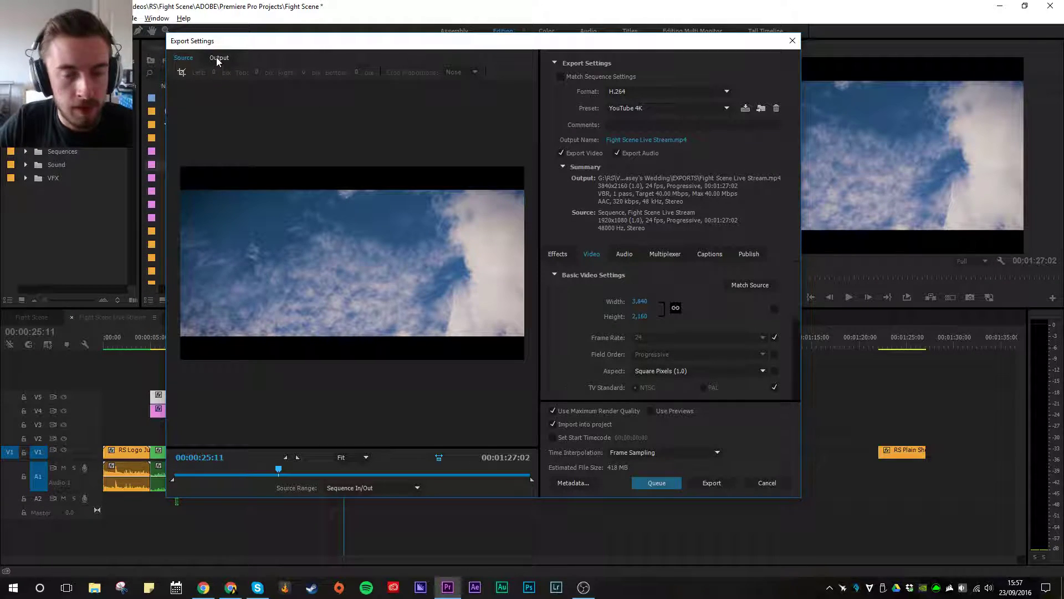
left_click(181, 72)
left_click_drag(307, 169, 305, 189)
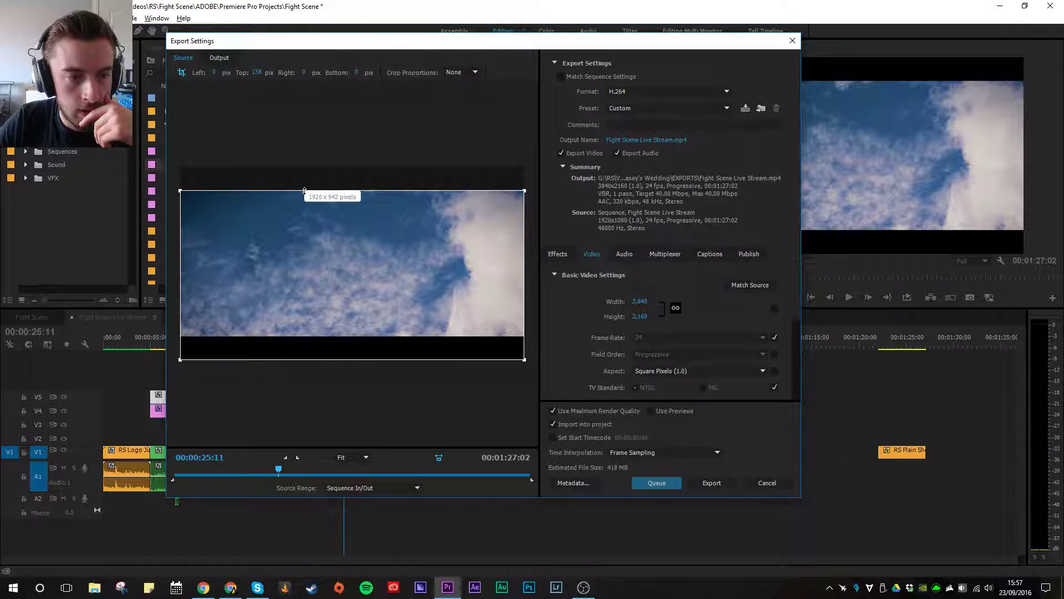
left_click_drag(314, 353, 315, 336)
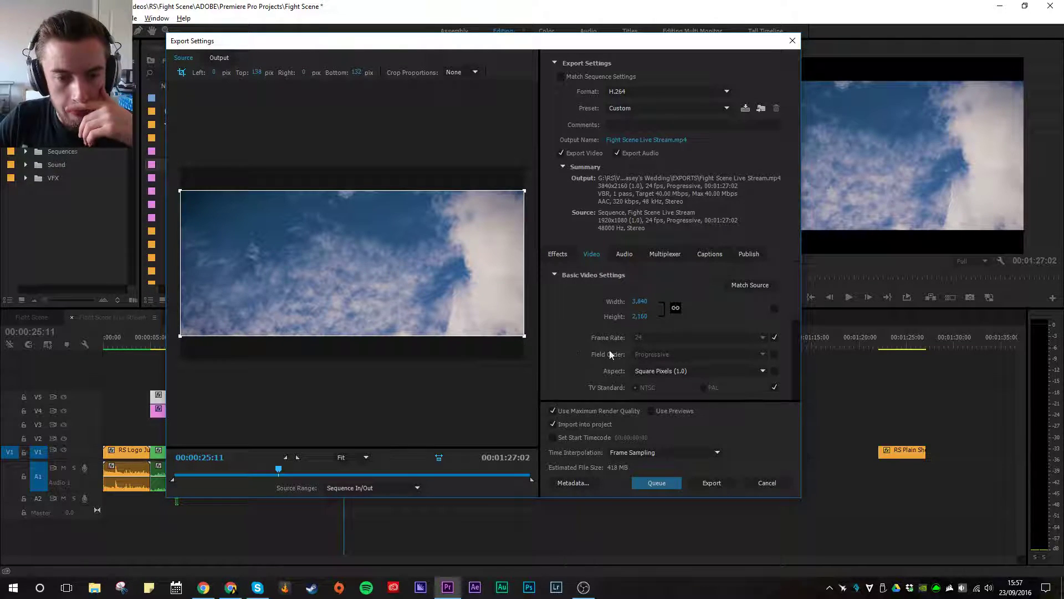
Step: Leave the export settings without exporting and play back the letterboxed, graded footage from 00:00:09:13
left_click(752, 483)
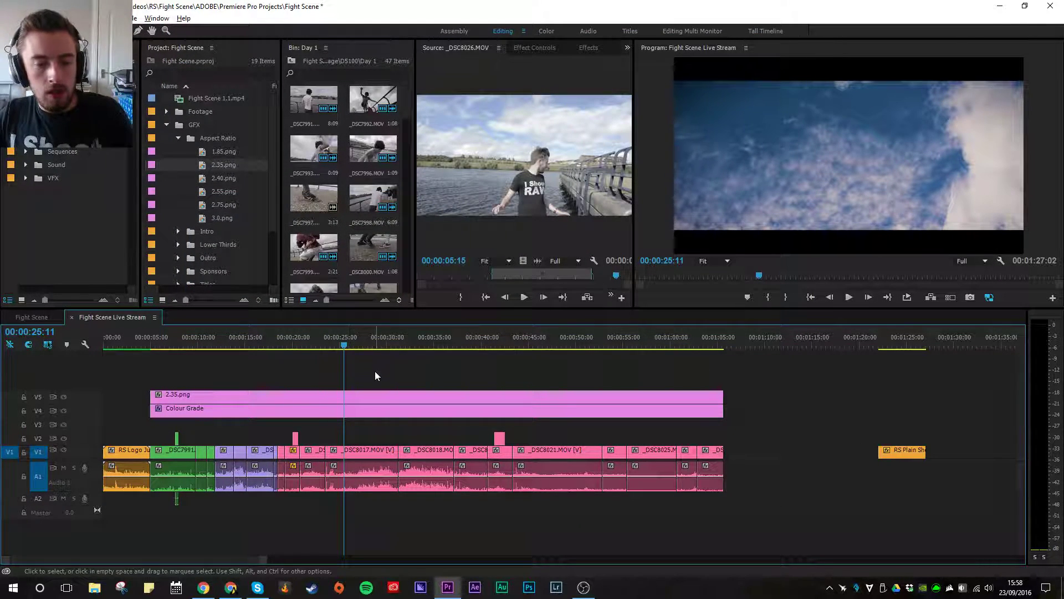
left_click_drag(344, 344, 311, 346)
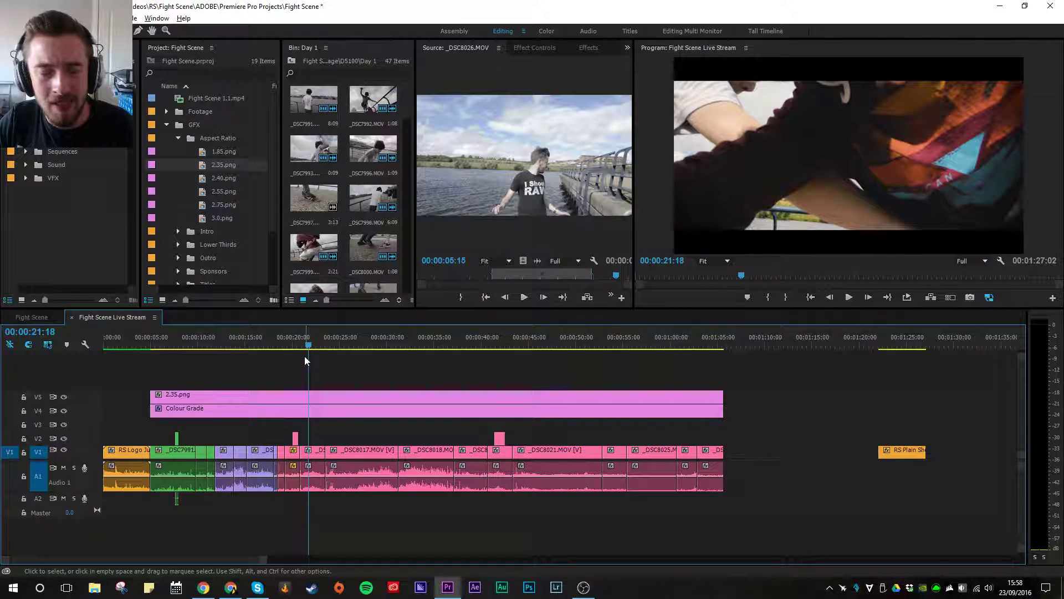
left_click(160, 345)
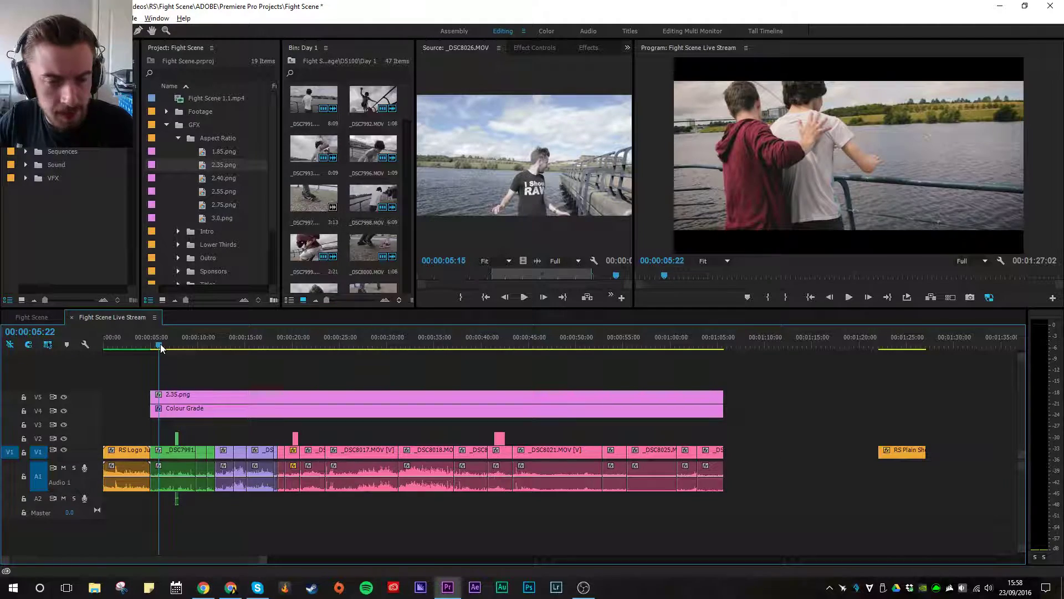
key("Left")
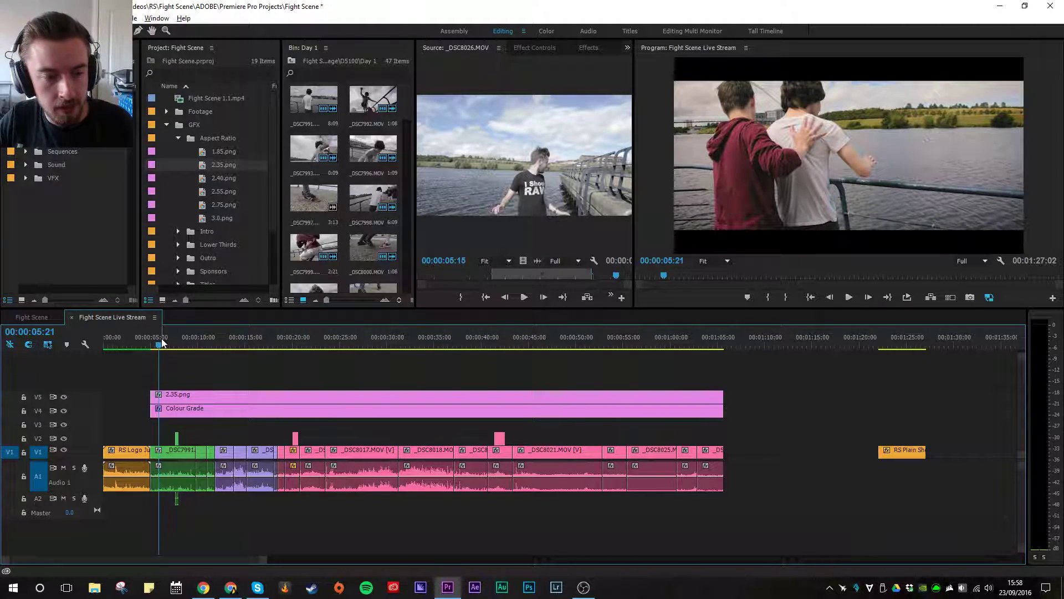
left_click_drag(178, 344, 195, 343)
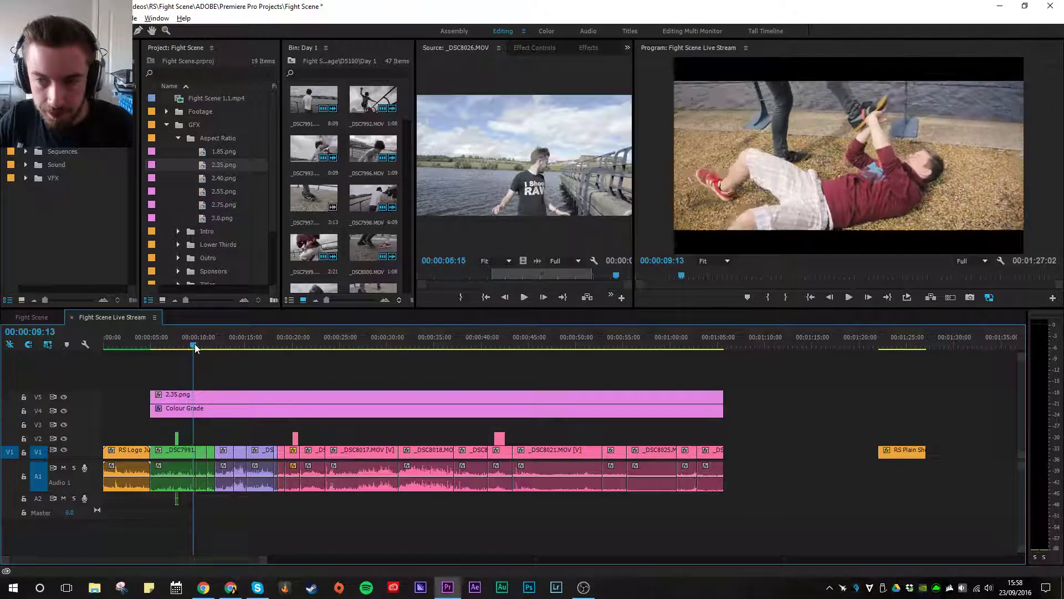
key("space")
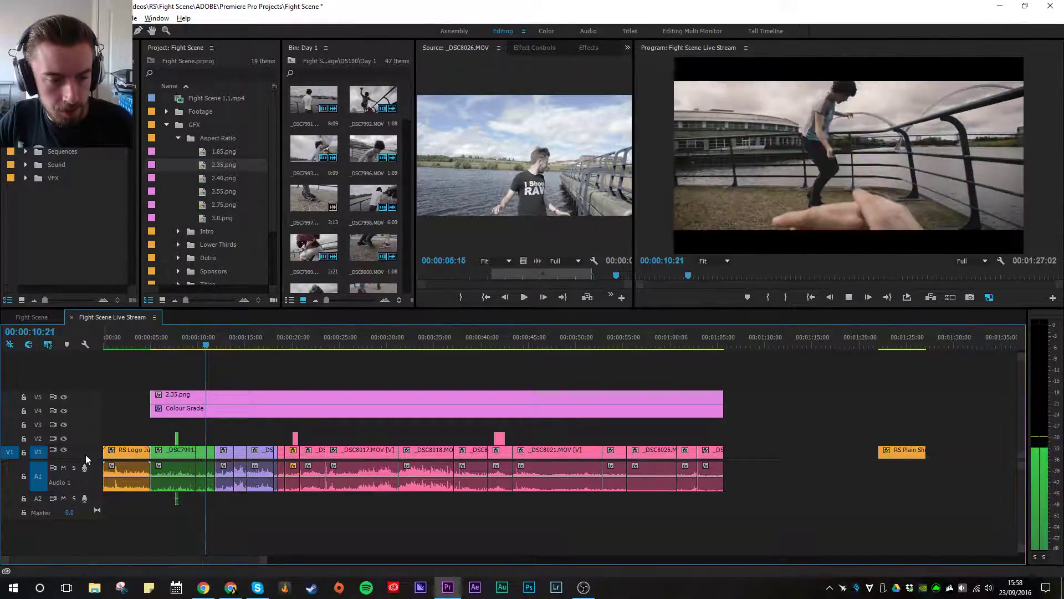
left_click_drag(92, 461, 93, 425)
key("space")
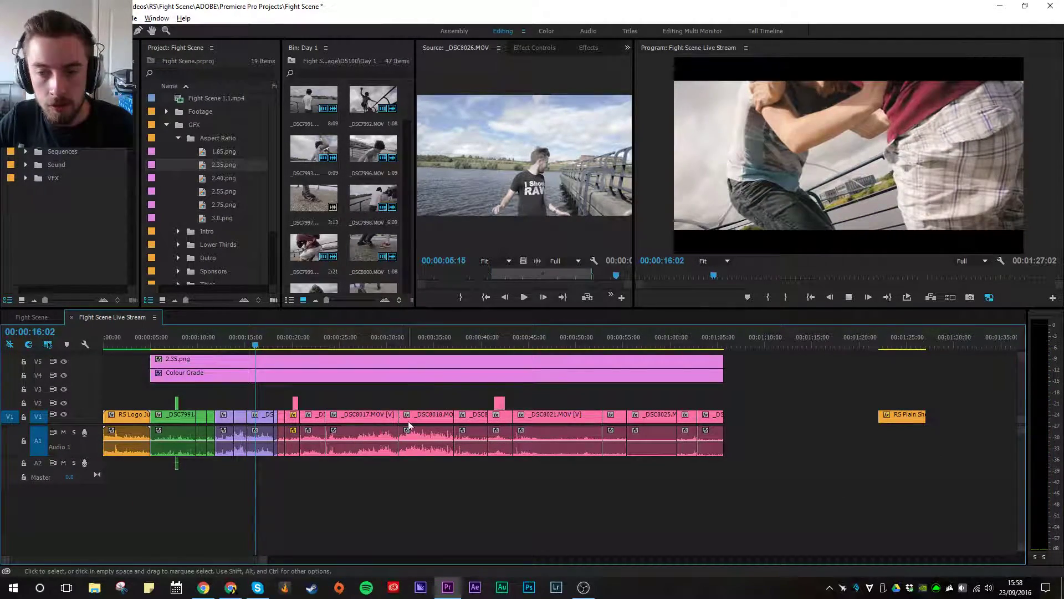
Step: Switch to the Tall Timeline workspace and collapse the height of audio track A1
left_click(776, 32)
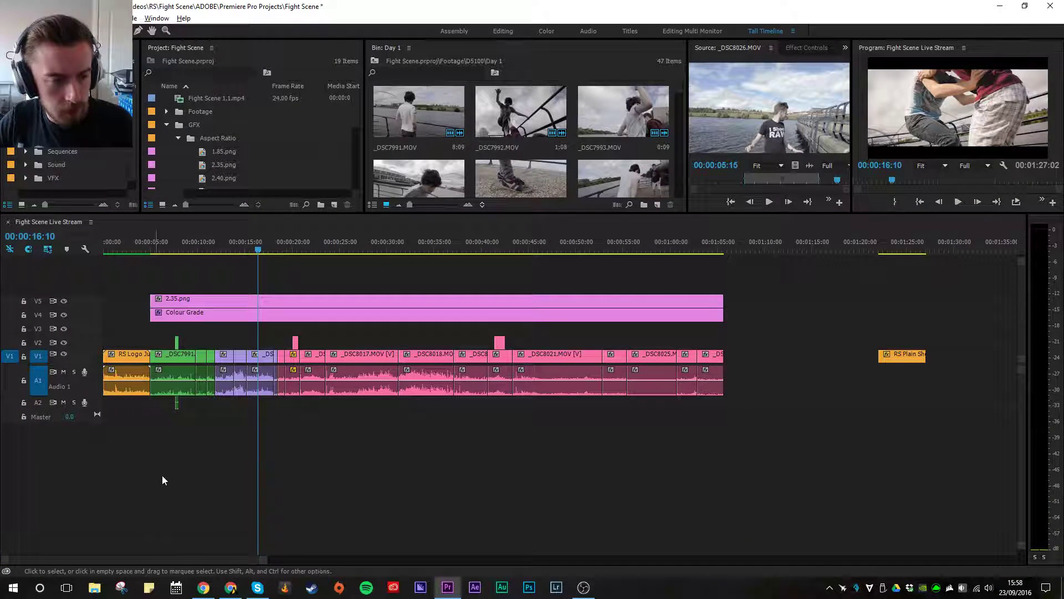
scroll(89, 382, "down", 3)
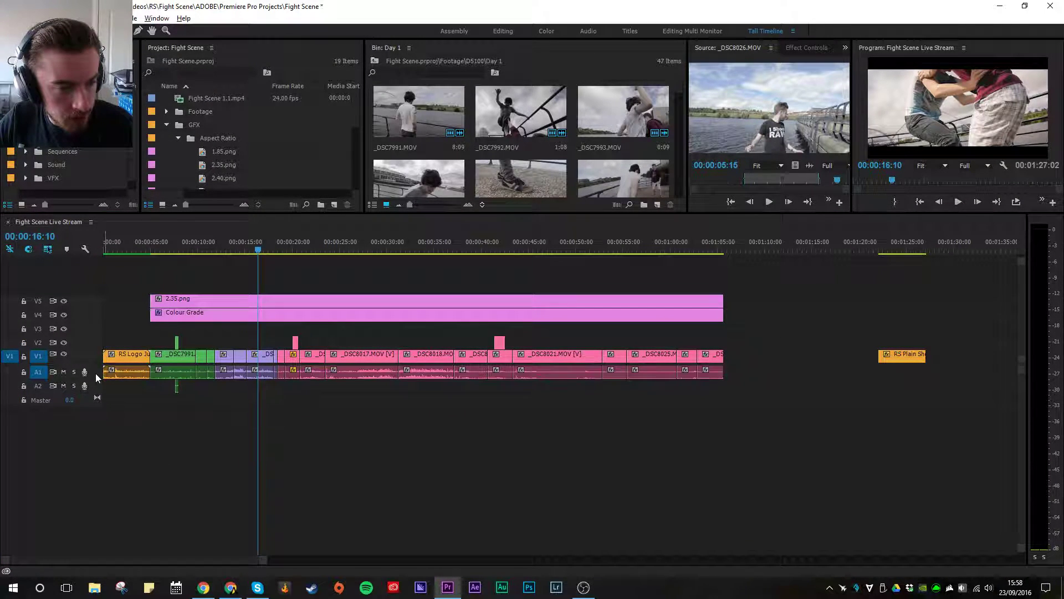
right_click(96, 386)
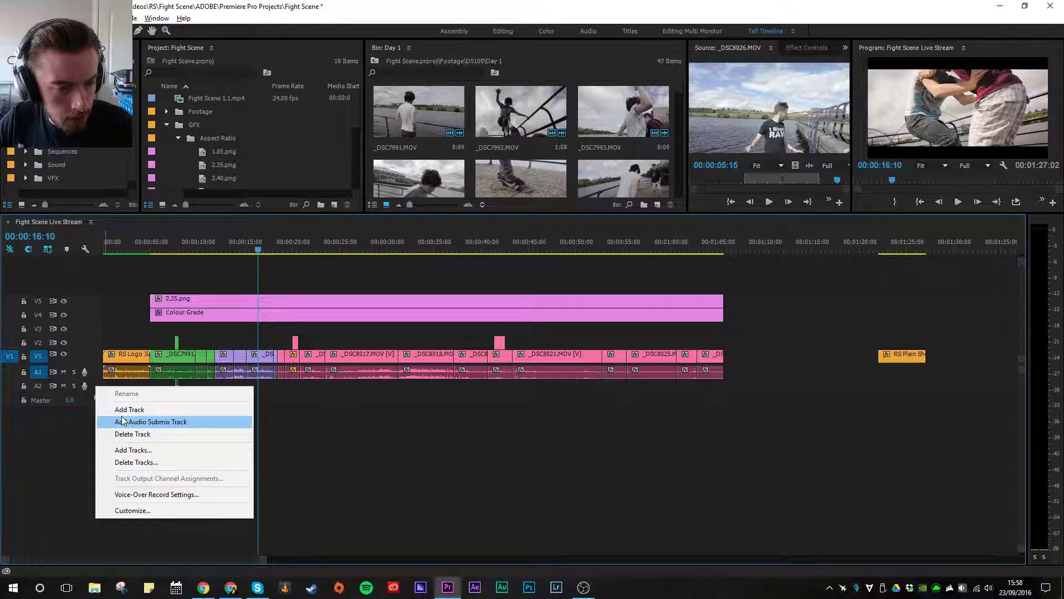
left_click(134, 449)
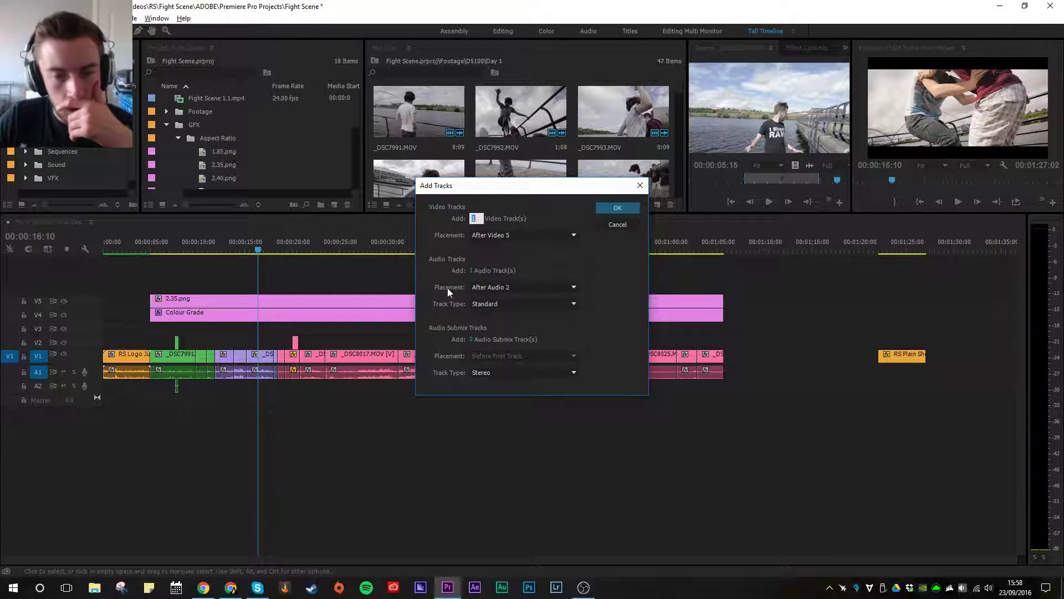
left_click(623, 228)
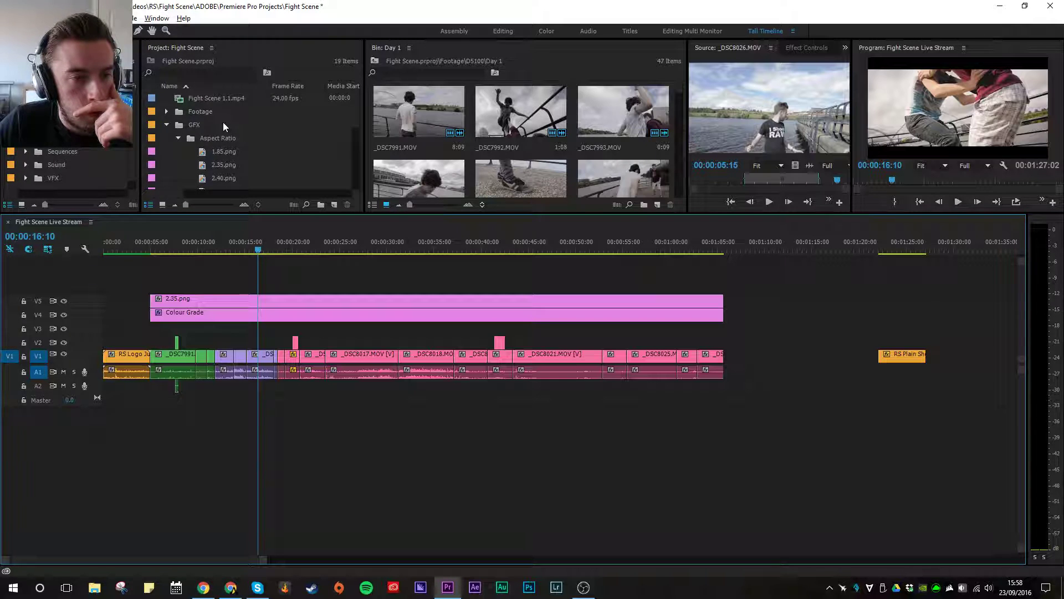
Step: Collapse the GFX bin and expand the SFX bin to list the impact sound files
left_click(167, 125)
scroll(168, 169, "down", 2)
left_click(178, 151)
scroll(244, 133, "down", 4)
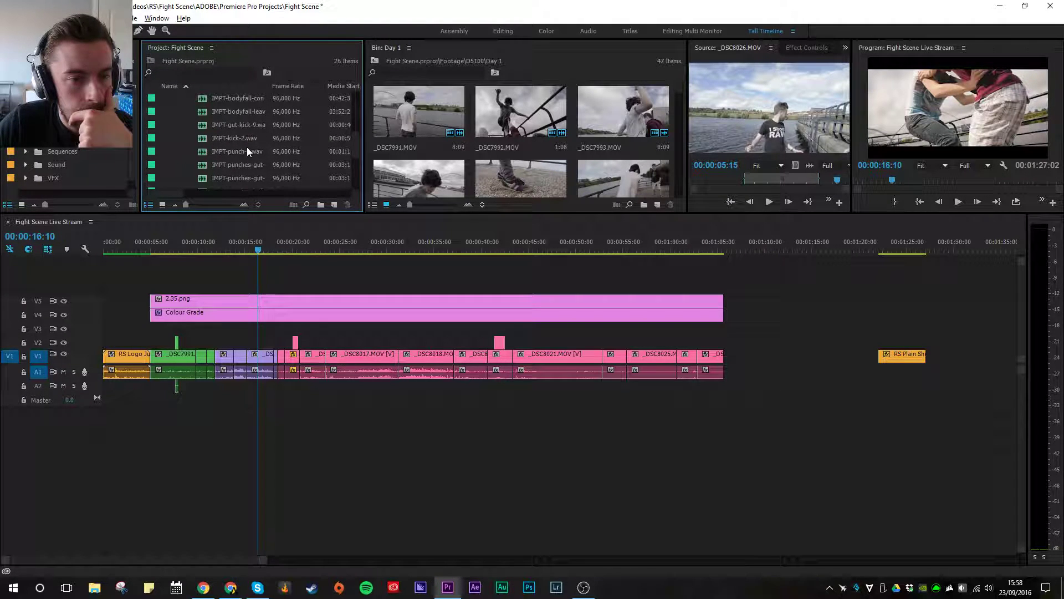
scroll(247, 148, "down", 2)
Step: Find the first punch at 00:00:06:08 and place the second IMPT-punches-gut sound there on a new audio track A3
mouse_move(168, 247)
left_mouse_down()
mouse_move(156, 249)
mouse_move(162, 256)
left_mouse_up()
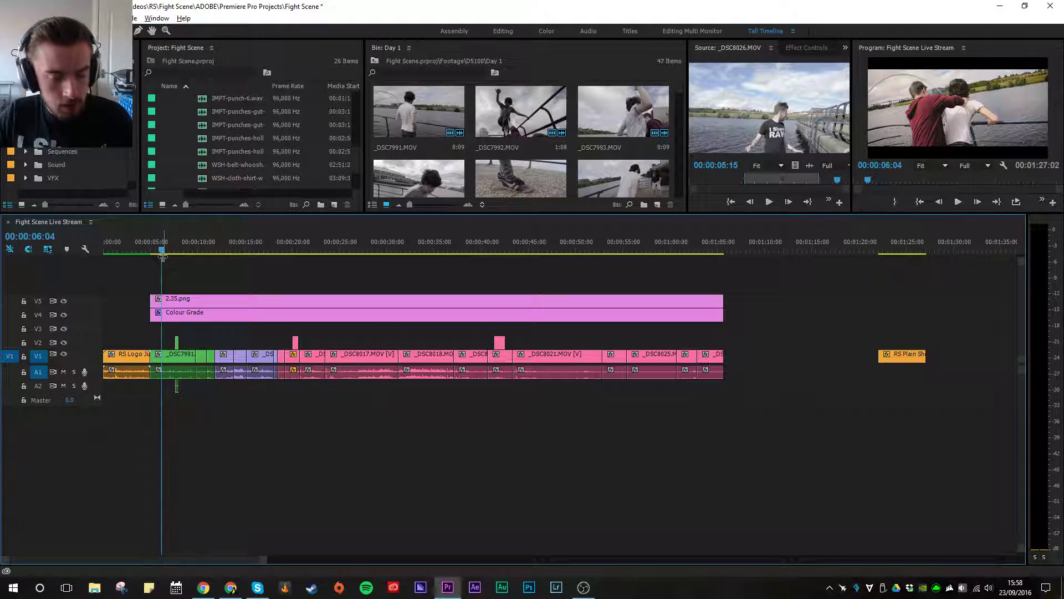
key("Right")
key("Right")
key("Right")
key("Right")
key("Right")
key("Left")
key("Left")
key("Left")
key("Left")
key("Right")
key("Right")
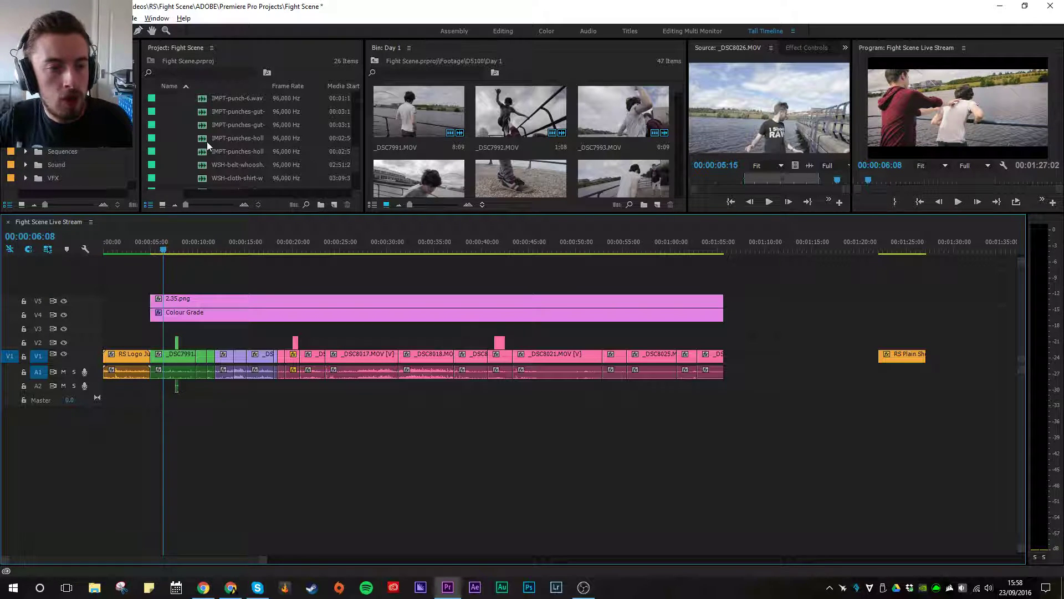
left_click_drag(216, 127, 200, 187)
left_click_drag(171, 398, 163, 416)
Step: Shift the punch sound on A3 one frame earlier, to start at 00:00:06:07, and play it back from 00:00:06:06
key("equal")
key("equal")
key("equal")
key("equal")
key("equal")
key("equal")
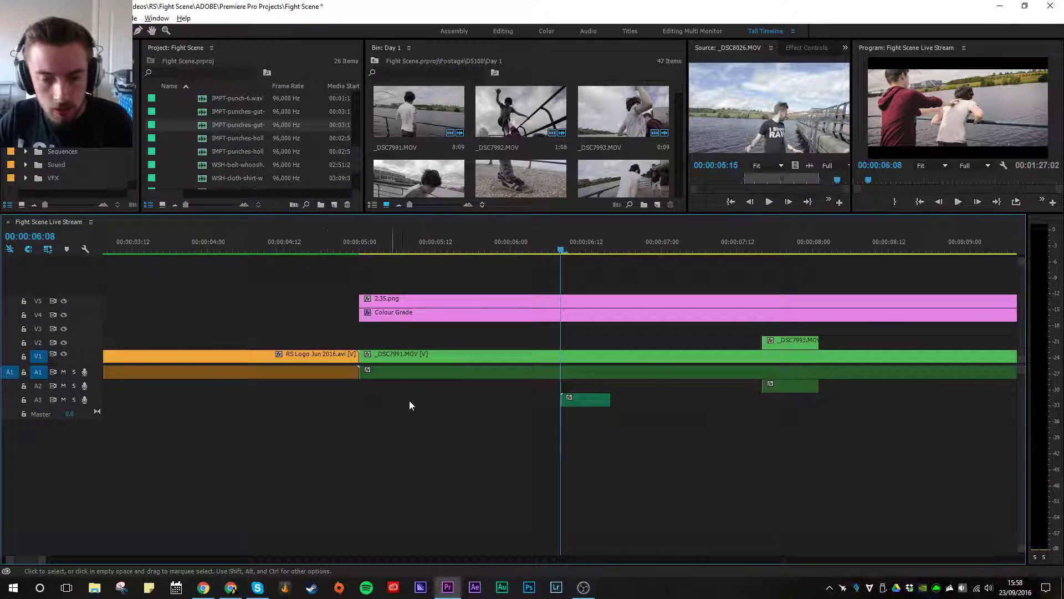
left_click_drag(597, 395, 593, 438)
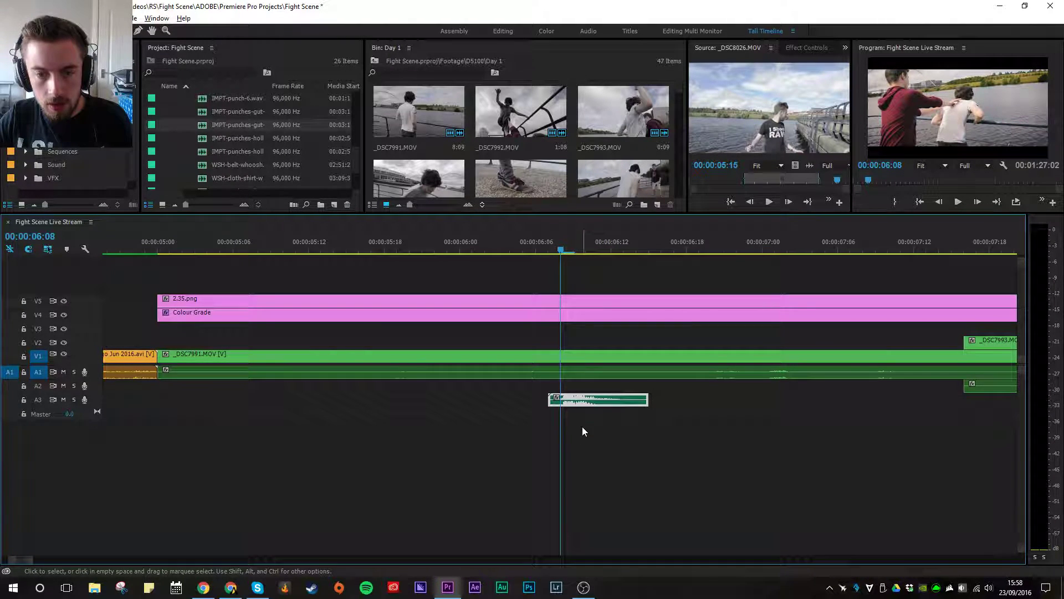
left_click(536, 250)
key("space")
key("space")
left_click(535, 243)
key("space")
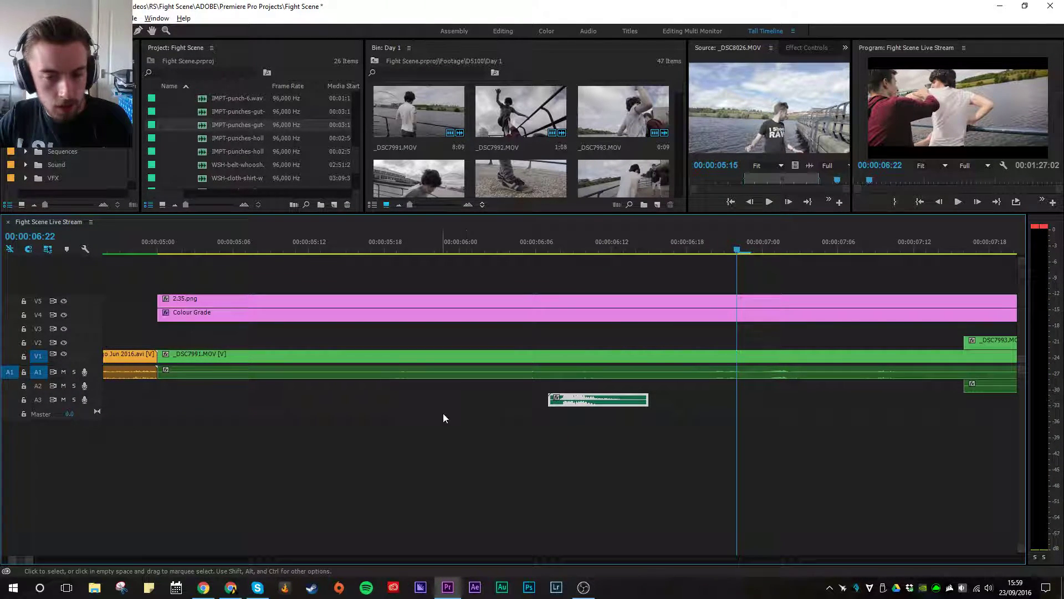
Step: Lower the audio gain of the punch sound on A3 and play it back
key("g")
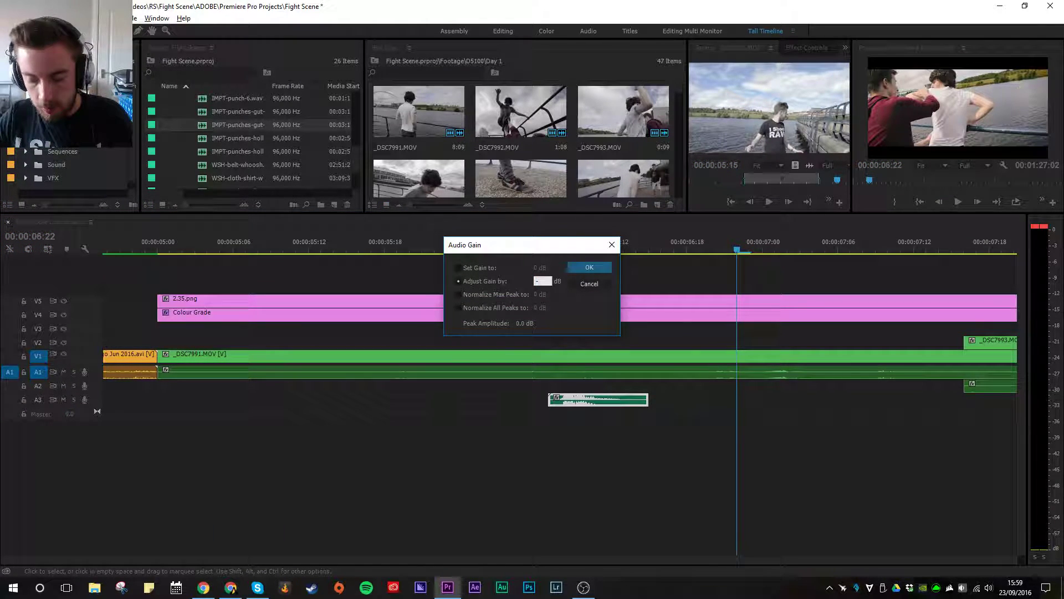
key("Return")
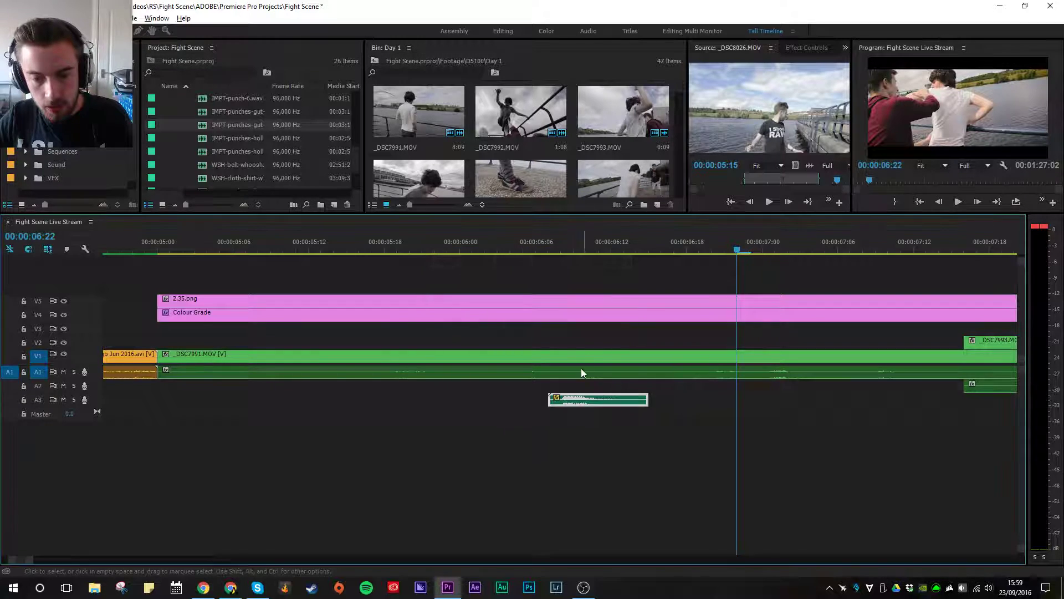
left_click(534, 247)
key("space")
key("space")
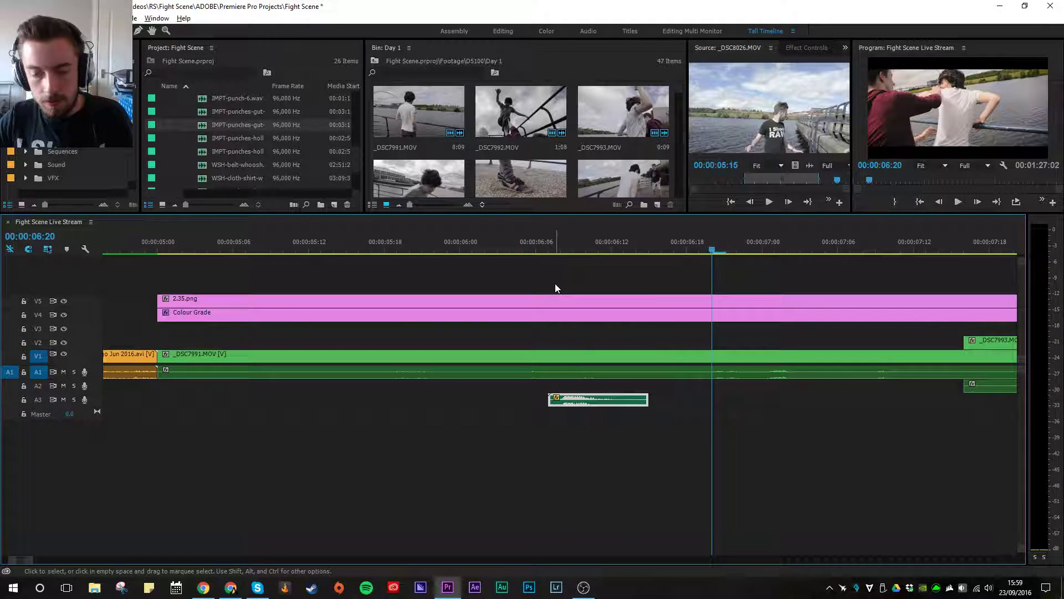
Step: Check the Desktop Audio level in the OBS mixer, and replay the first punch sound in Premiere Pro from 00:00:06:06
left_click(583, 587)
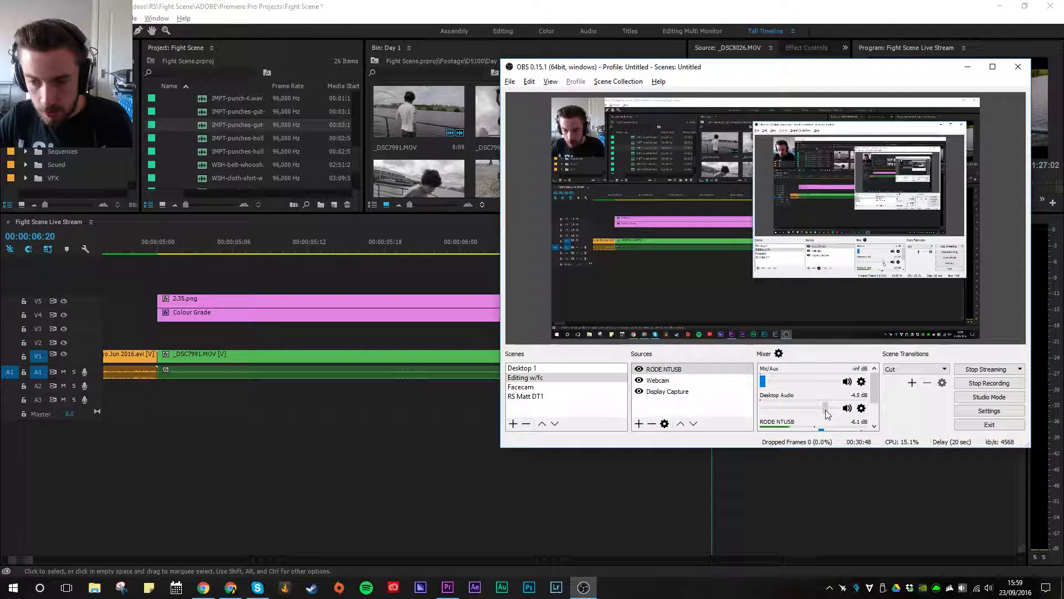
left_click(524, 498)
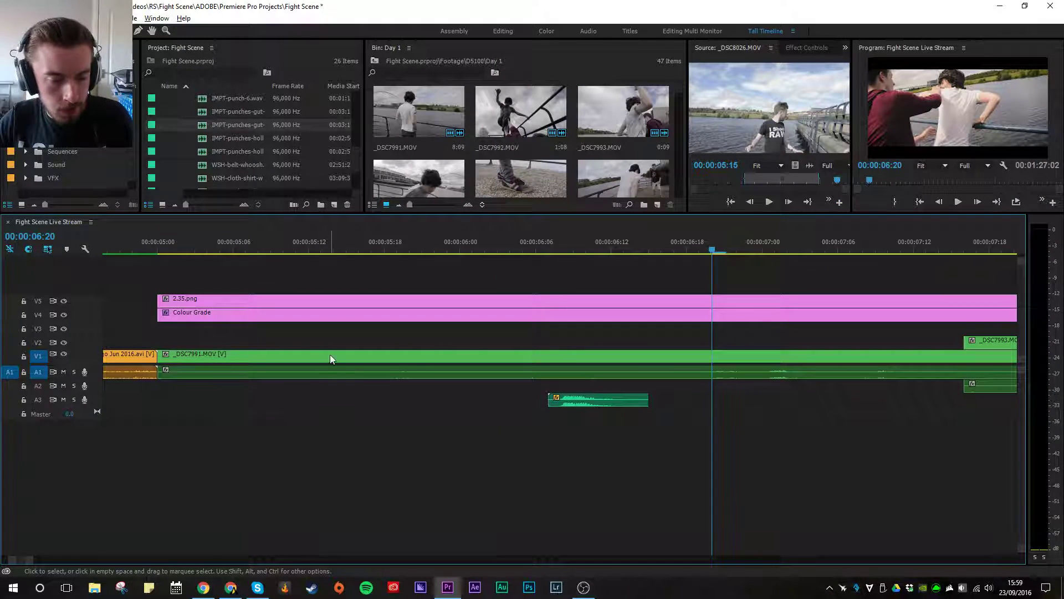
left_click(533, 248)
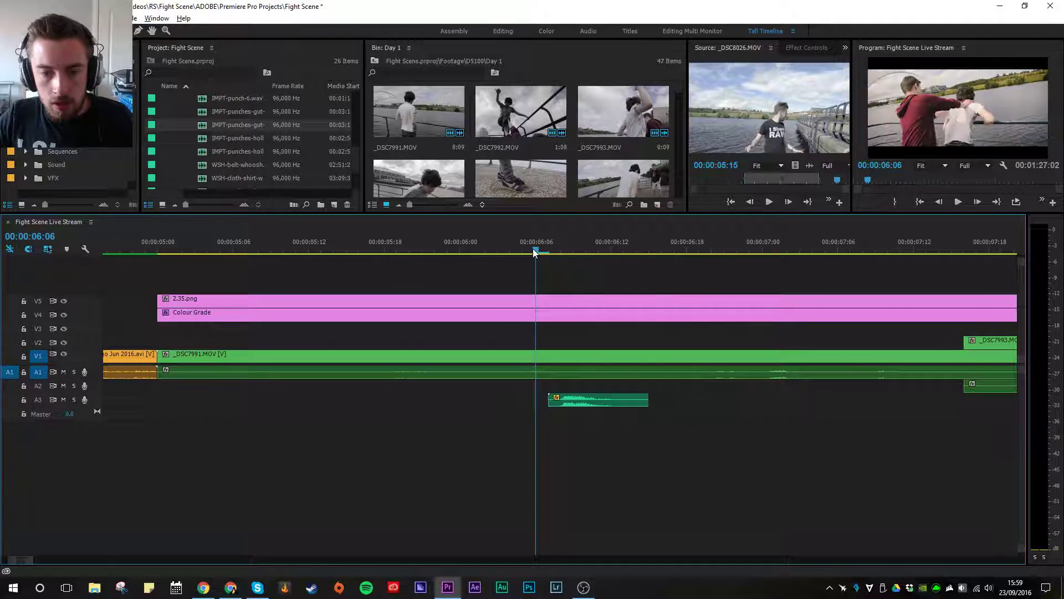
key("space")
left_click(533, 248)
key("space")
left_click(533, 248)
mouse_move(532, 247)
left_mouse_down()
mouse_move(581, 251)
mouse_move(530, 260)
left_mouse_up()
Step: Save the project and bring the playhead to the second punch at 00:00:07:02
key("ctrl+s")
left_click(524, 250)
key("space")
key("space")
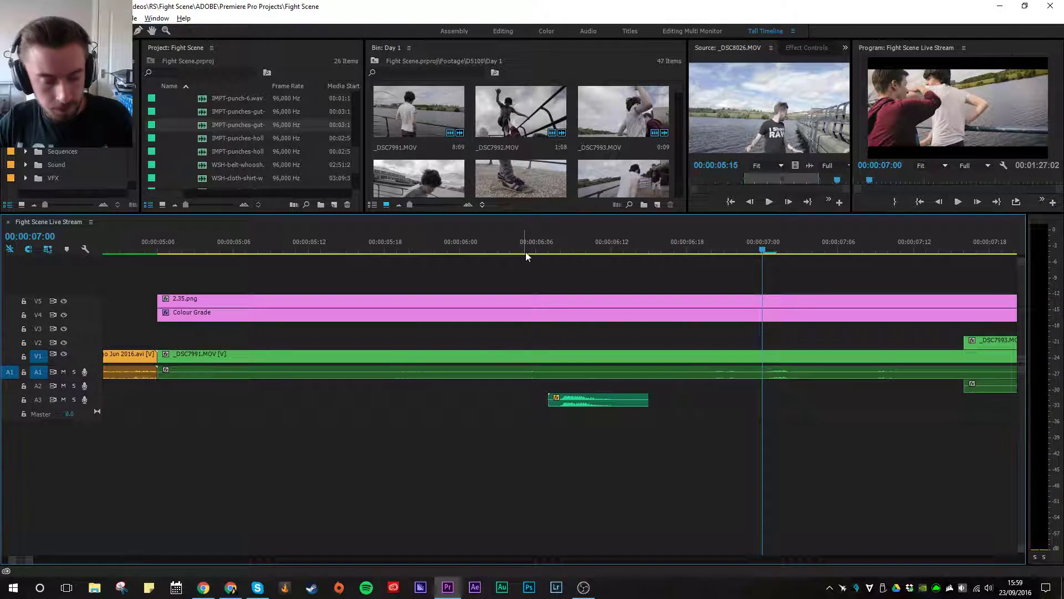
key("Right")
key("Right")
key("Right")
key("Left")
key("Left")
key("Left")
key("Right")
key("Right")
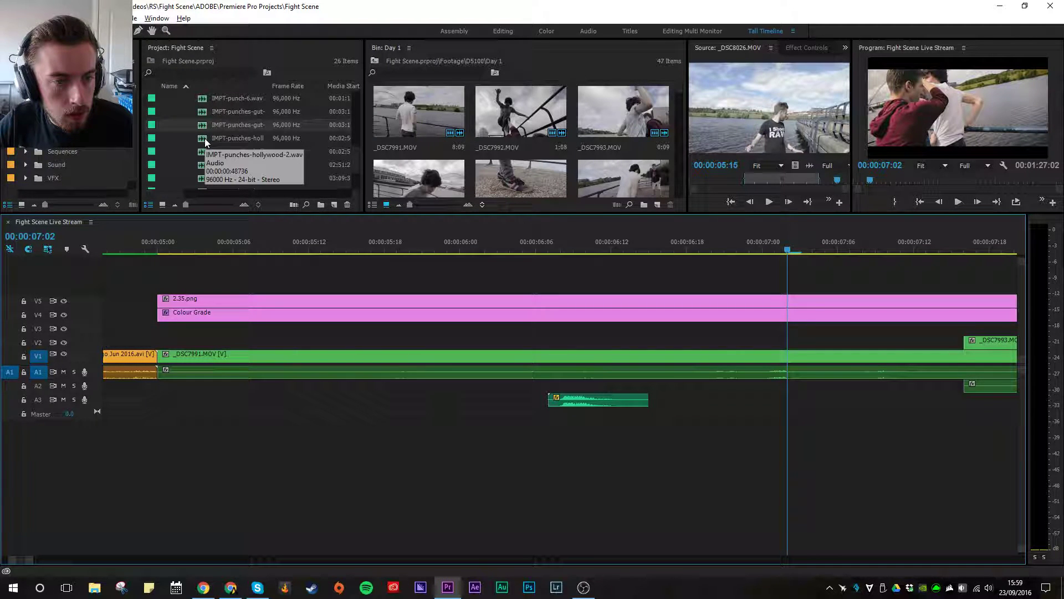
Step: Try a shortened IMPT-punches-hollywood-2.wav on A3 at the second punch, starting at 00:00:07:01, and delete it
left_click_drag(204, 138, 776, 409)
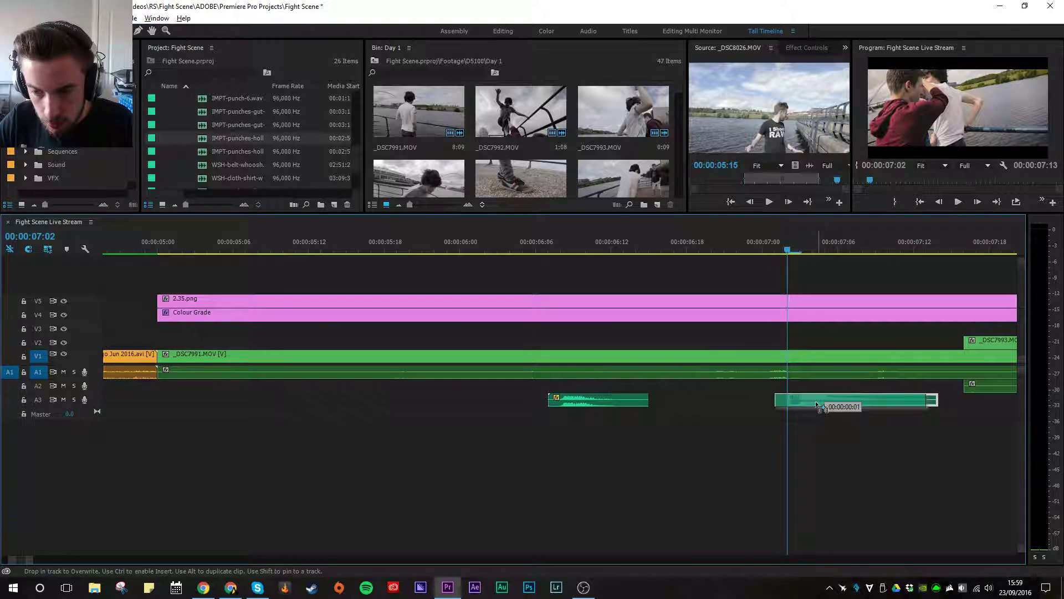
left_click_drag(924, 399, 862, 401)
left_click(765, 246)
key("space")
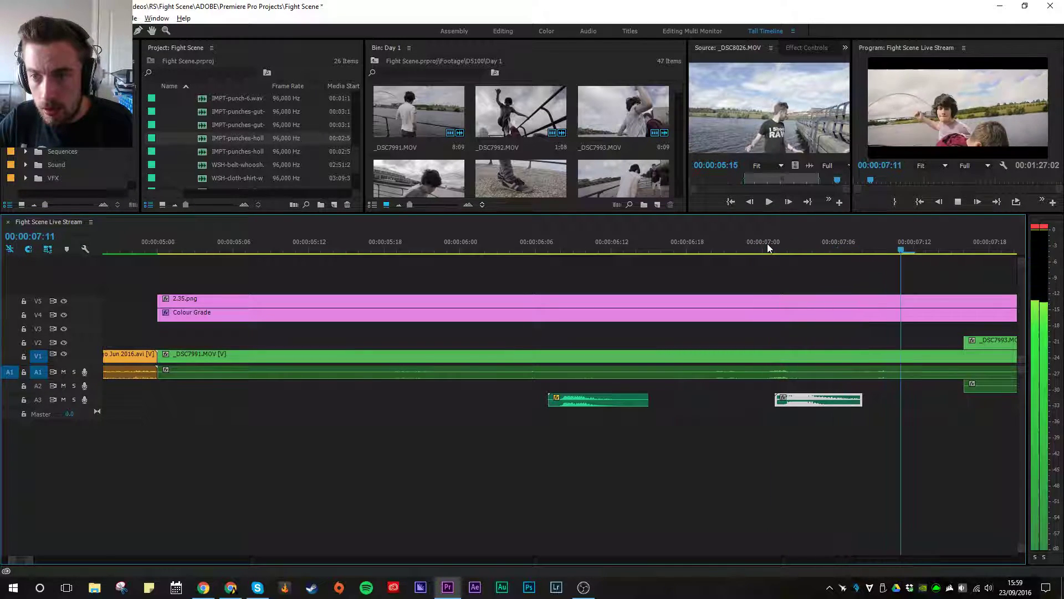
left_click(725, 250)
key("space")
key("space")
key("Delete")
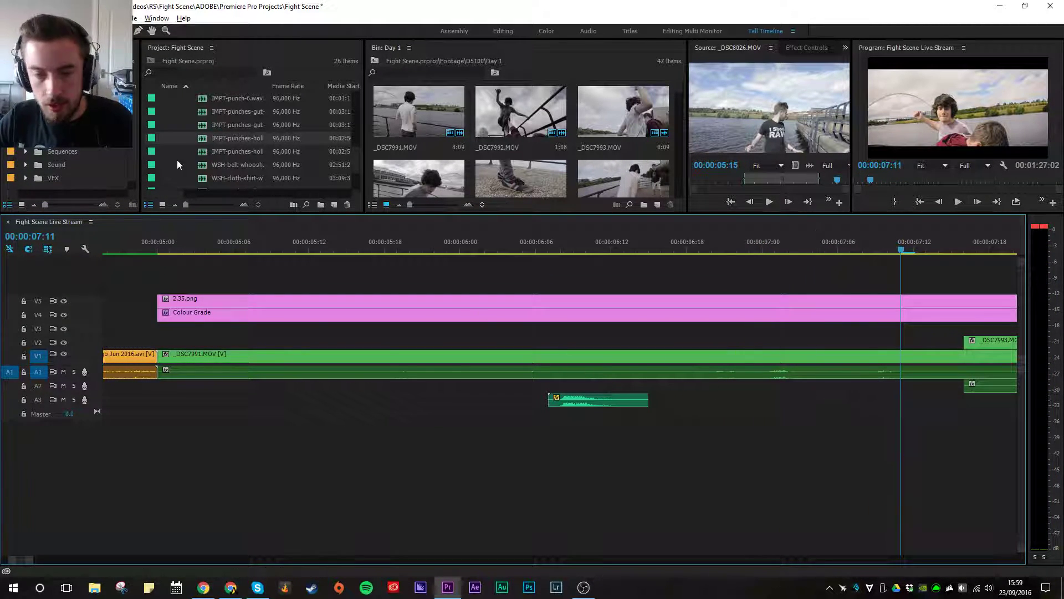
Step: Place IMPT-punch-6.wav on A3 at 00:00:07:01, trim its end to 00:00:07:08, and play back the second punch
left_click(225, 158)
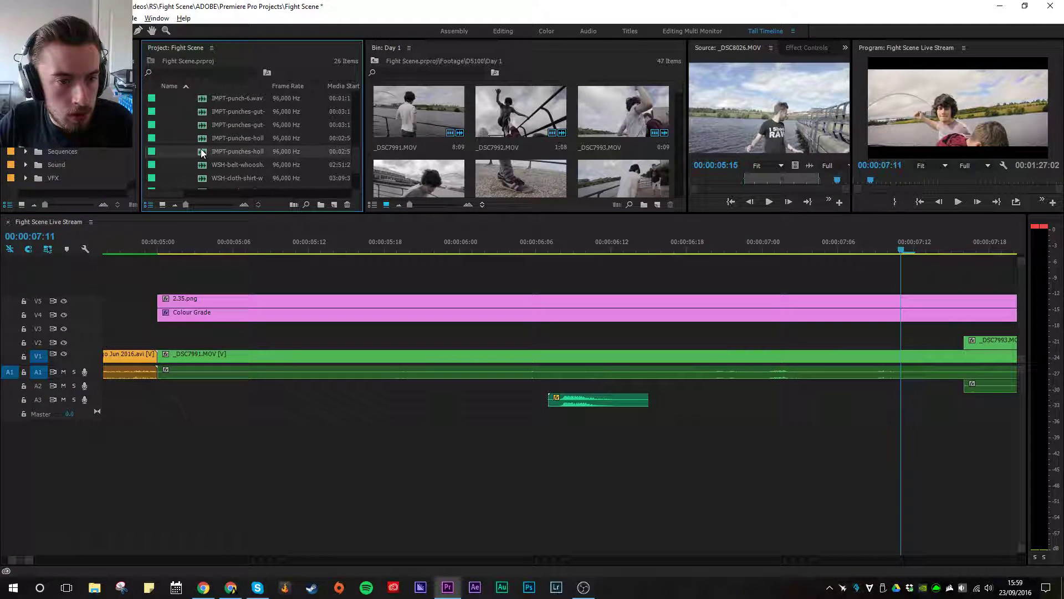
scroll(203, 108, "up", 3)
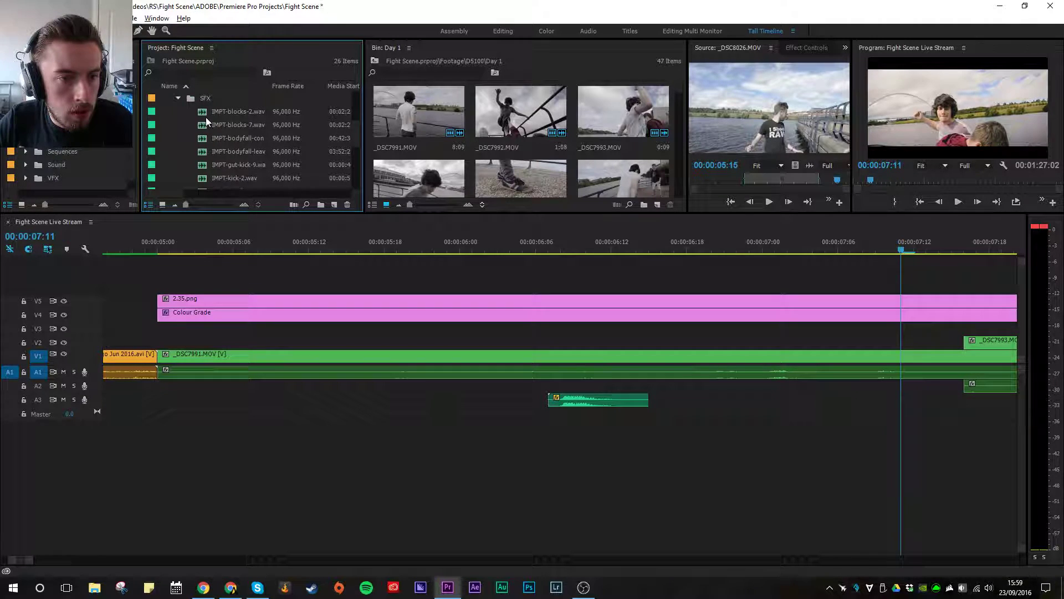
left_click_drag(208, 151, 774, 399)
left_click_drag(750, 250, 776, 249)
key("space")
left_click_drag(887, 399, 862, 399)
left_click(750, 249)
key("space")
key("space")
Step: Place IMPT-punch-6.wav again on A3 at 00:00:07:22 for the next hit, trim its end to 00:00:08:04, and play it back
scroll(760, 358, "down", 1)
scroll(721, 375, "down", 5)
key("space")
key("space")
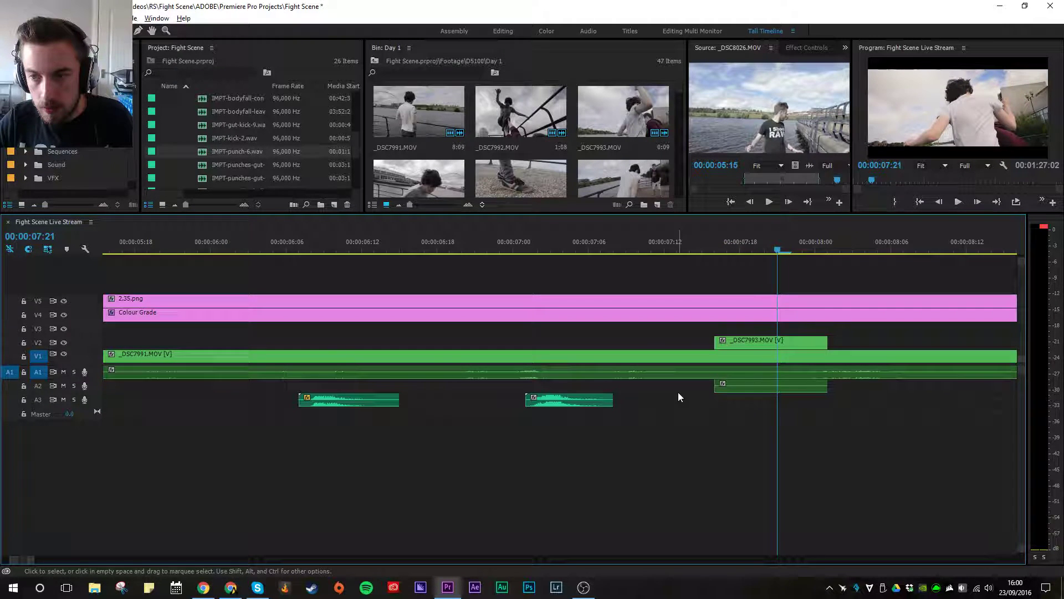
left_click_drag(206, 154, 792, 403)
left_click_drag(902, 399, 865, 398)
left_click(766, 241)
key("space")
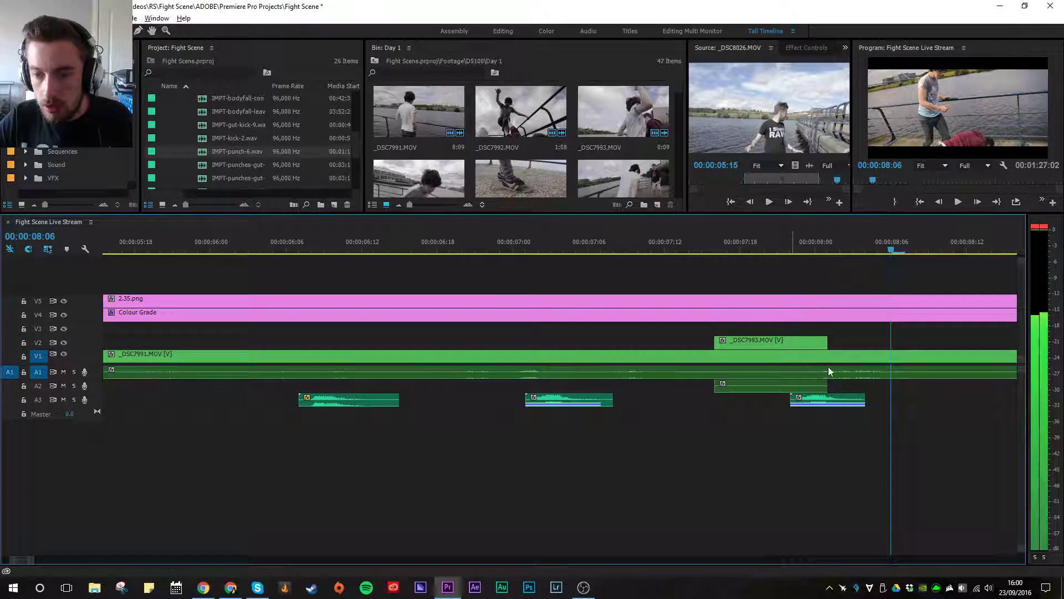
Step: Adjust the gain of the two IMPT-punch-6.wav clips on A3 by -6 dB and play back the hits
left_click_drag(518, 442, 830, 406)
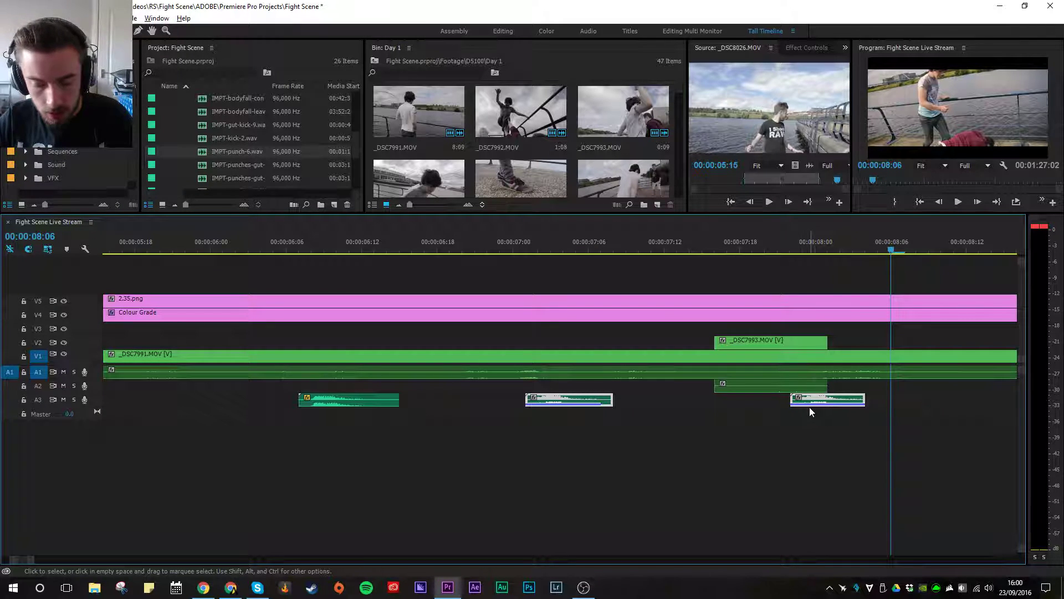
key("g")
type("-")
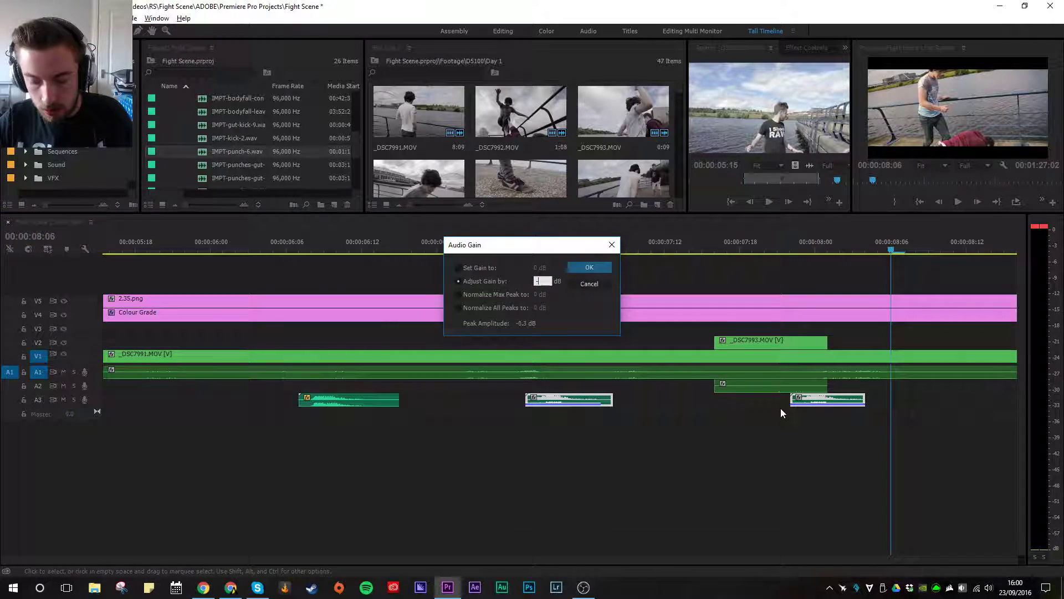
type("6")
key("Return")
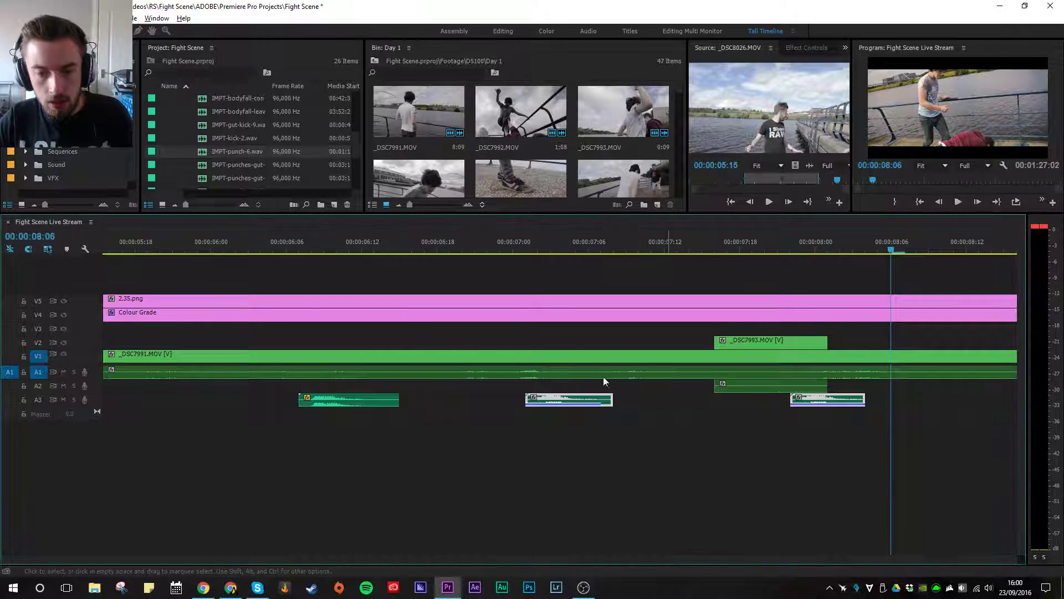
left_click(513, 245)
key("space")
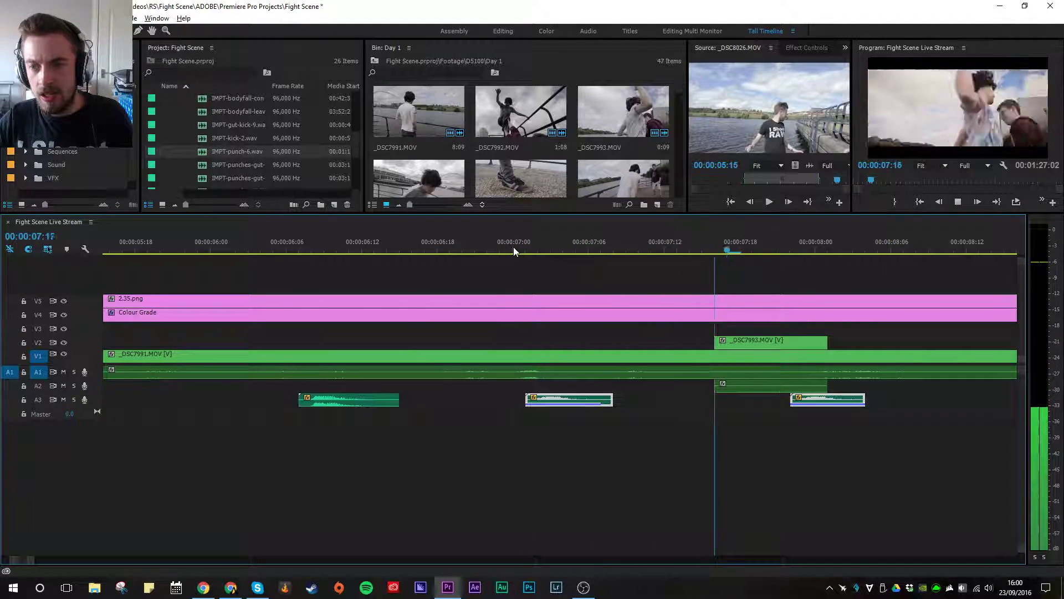
key("space")
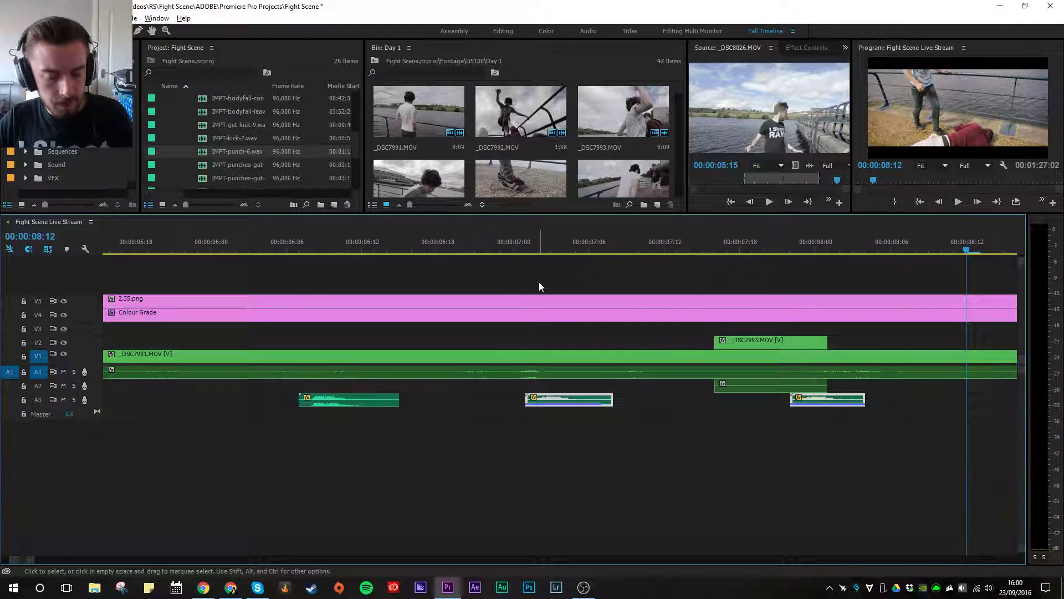
key("minus")
left_click(411, 250)
key("space")
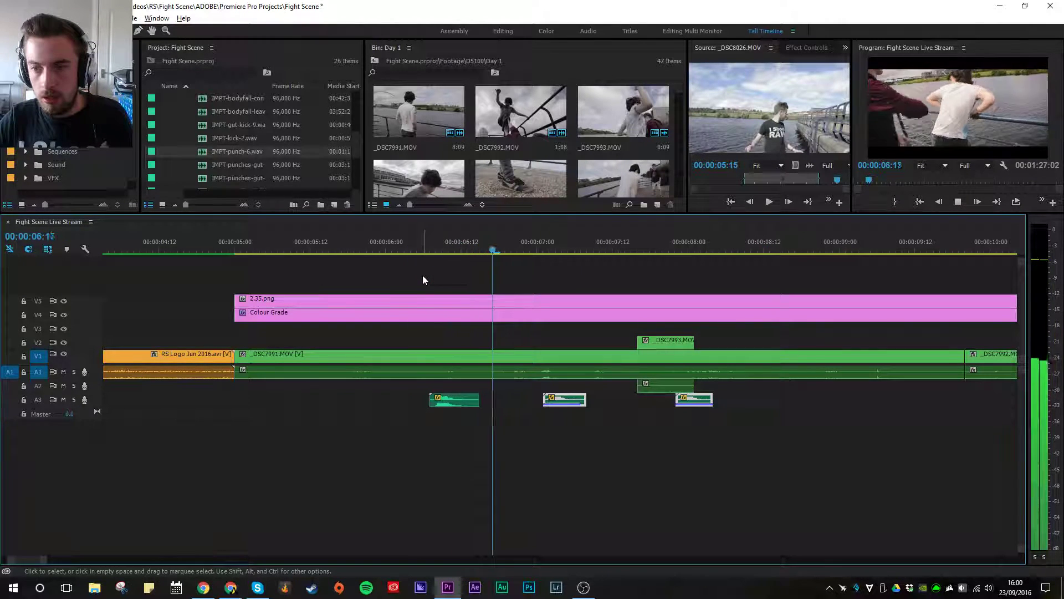
key("space")
Step: Place the IMPT-bodyfall-con sound on A3 at 00:00:08:11 where the body lands, play it back, and trim its end to 00:00:08:22
left_click_drag(764, 251, 720, 251)
key("Right")
key("Right")
key("Right")
key("Right")
key("Right")
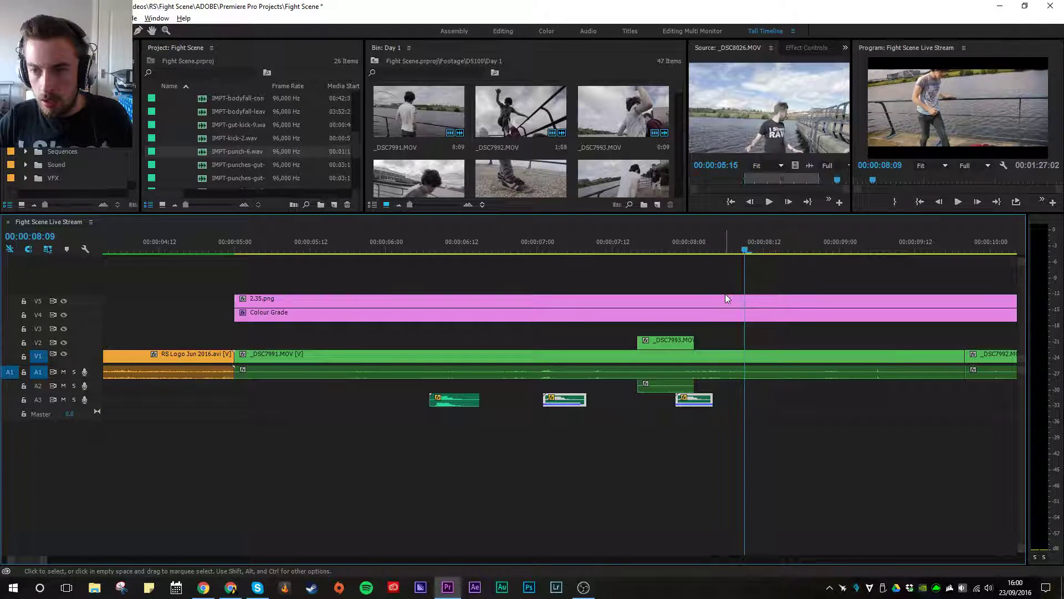
key("Right")
scroll(220, 142, "up", 1)
left_click_drag(209, 114, 784, 398)
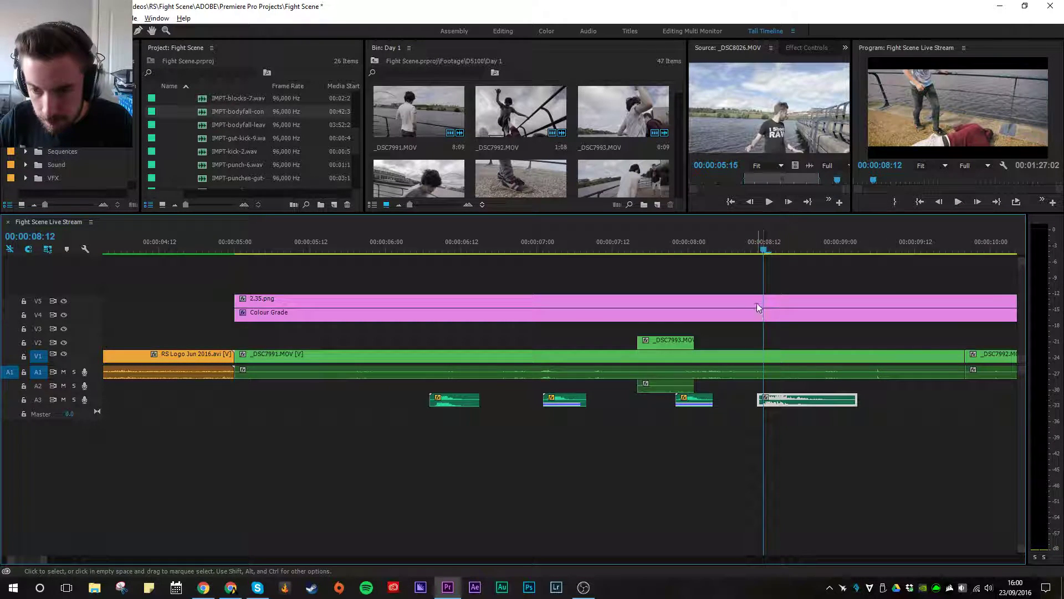
key("=")
key("space")
key("space")
left_click_drag(803, 403, 727, 405)
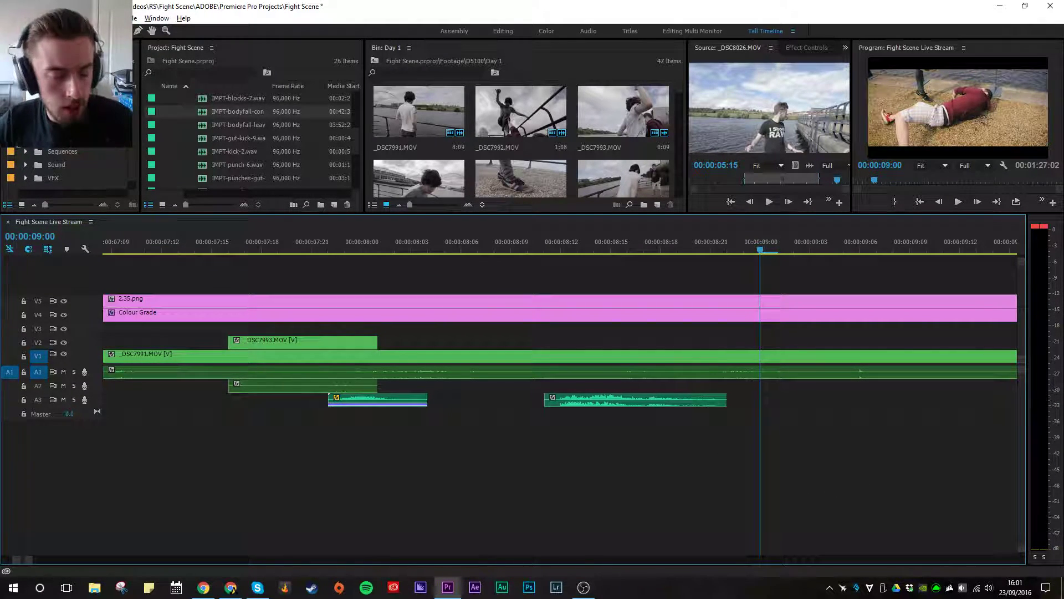
Step: Switch to the YouTube Live Dashboard in Chrome to check the stream's chat and analytics, and return to Premiere Pro
key("alt+Tab")
key("alt+Tab")
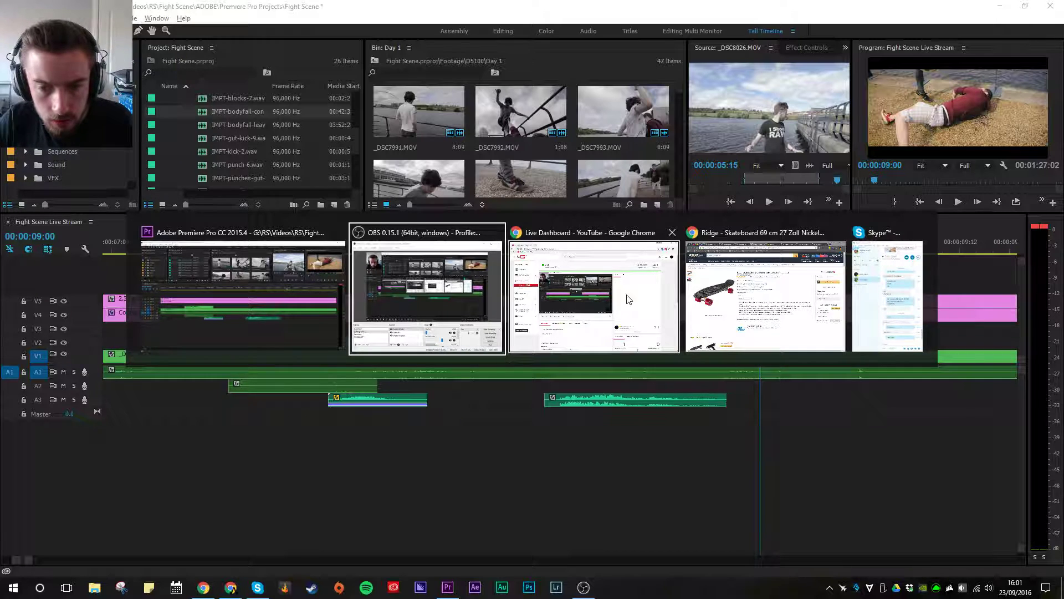
scroll(775, 324, "down", 3)
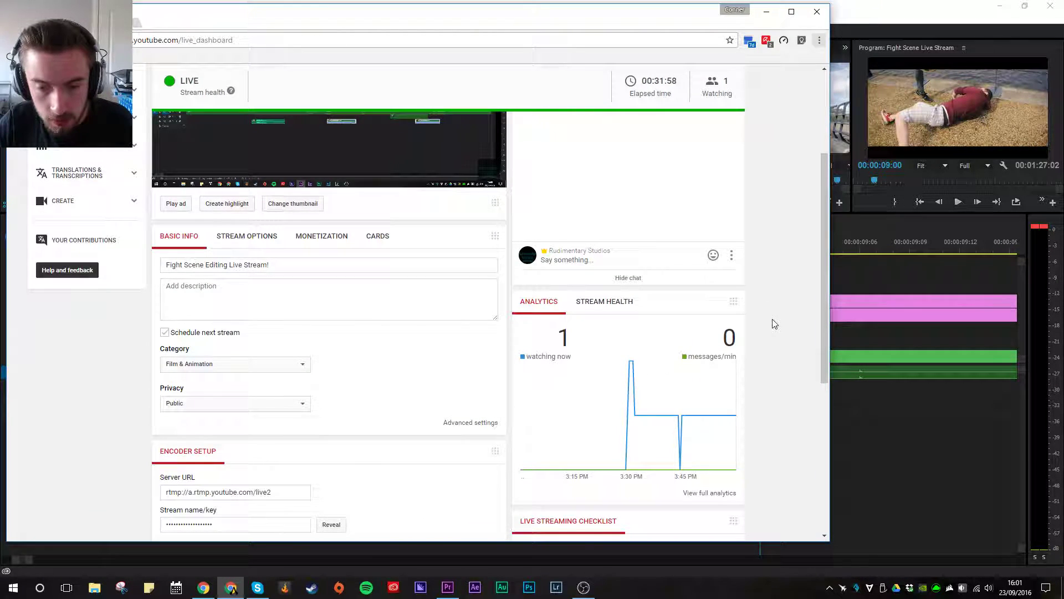
scroll(776, 315, "up", 3)
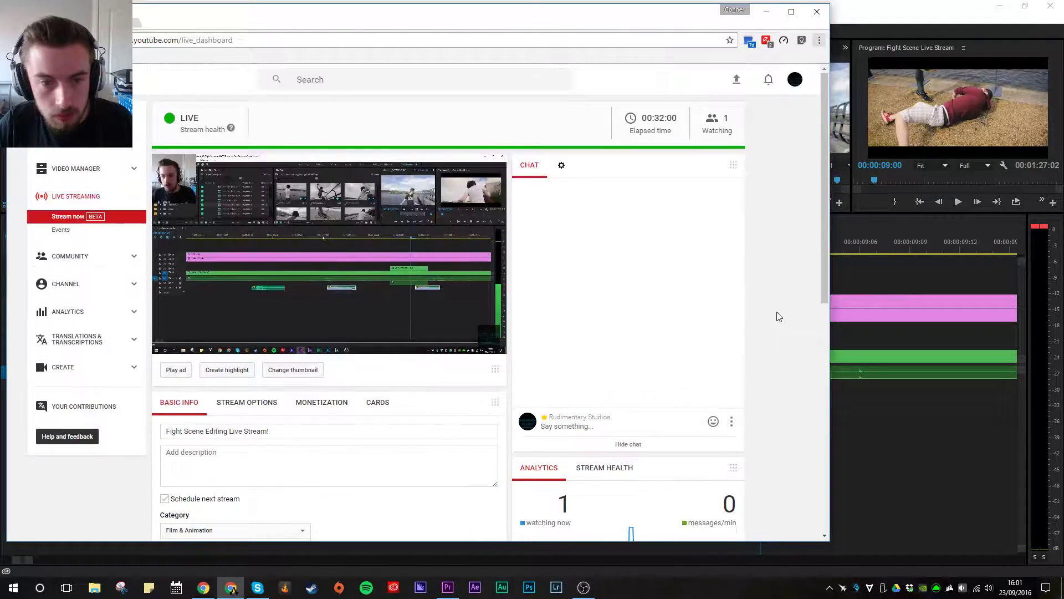
key("alt+Tab")
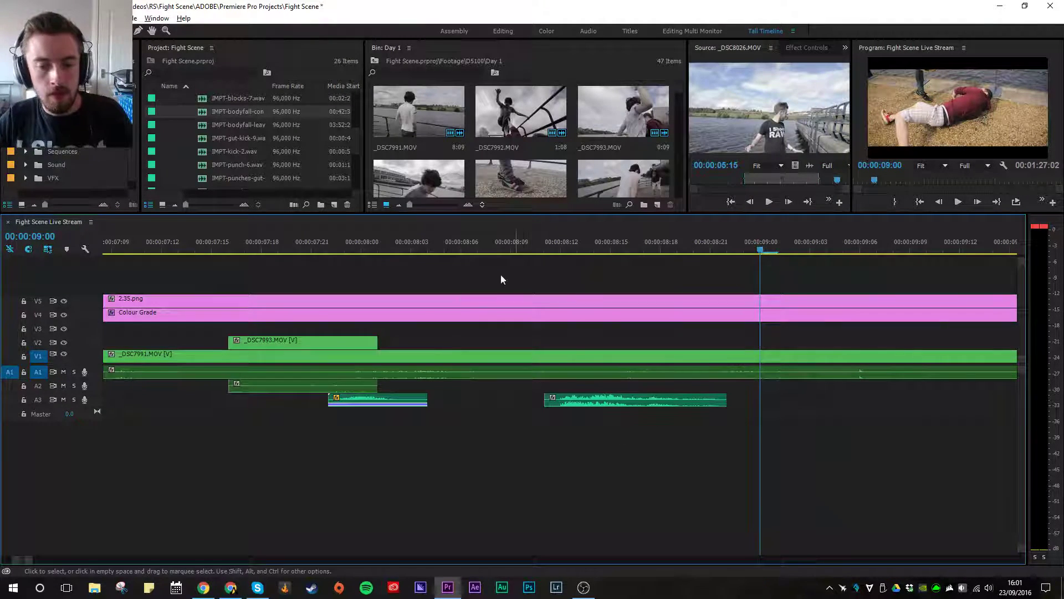
Step: Play back the shortened body fall sound and save the project
left_click(503, 240)
key("space")
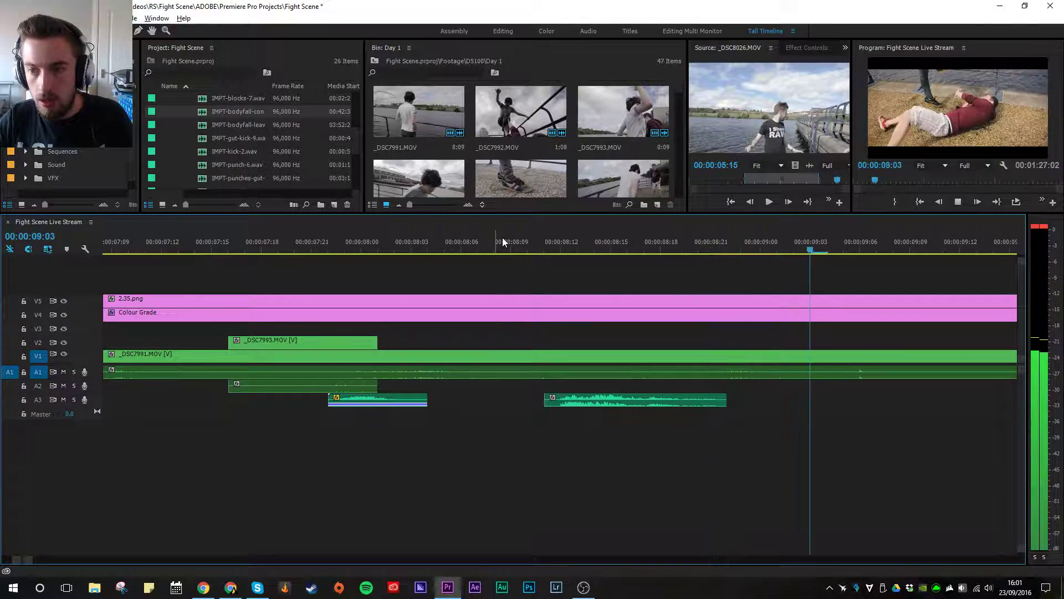
key("space")
key("minus")
key("ctrl+s")
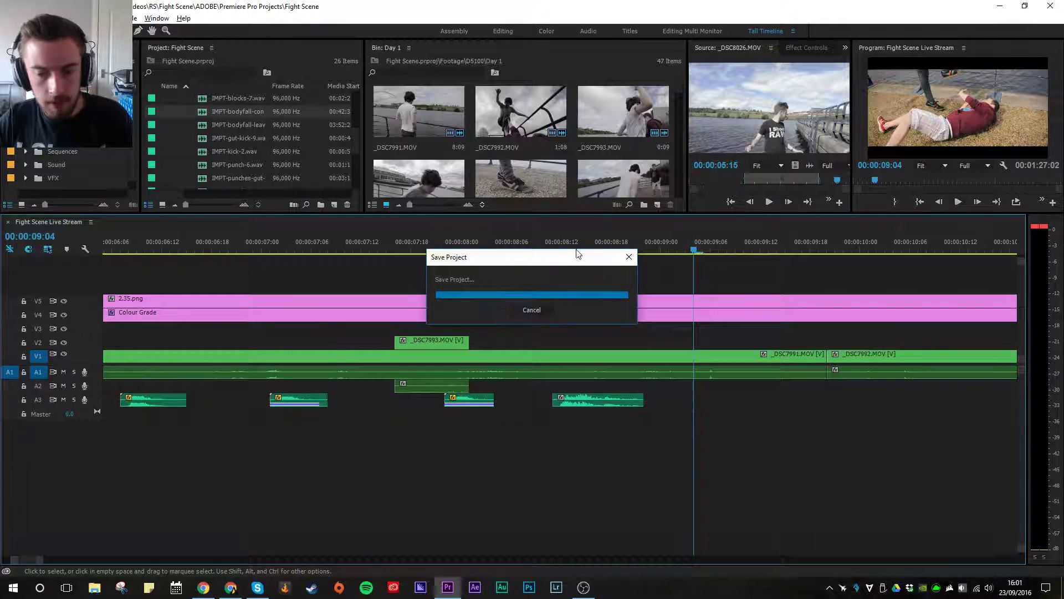
Step: Place the WSH-cloth-shirt sound on a new audio track A4 beneath the first punch, starting at 00:00:06:07
left_click_drag(582, 244, 416, 251)
scroll(438, 474, "up", 2)
scroll(388, 472, "up", 1)
left_click_drag(328, 247, 321, 247)
scroll(211, 140, "down", 3)
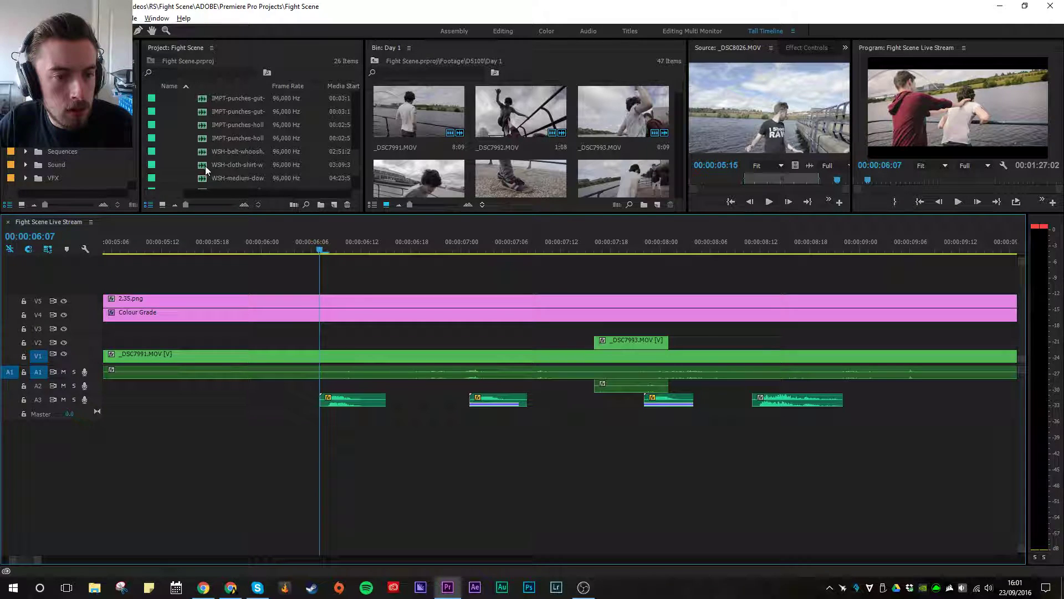
left_click_drag(203, 164, 328, 435)
key("=")
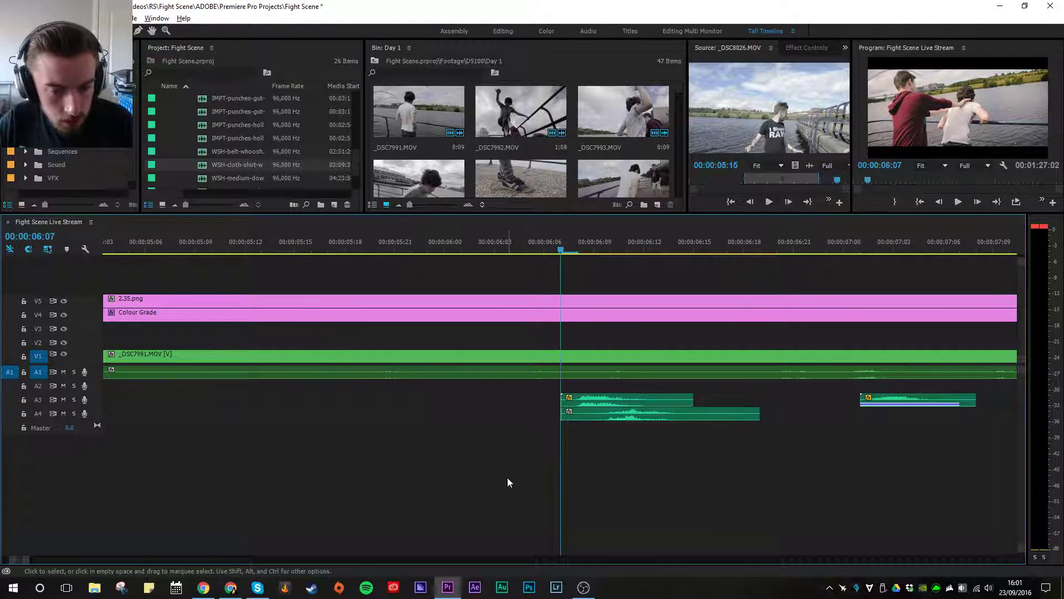
Step: Shift and trim the cloth sound on A4 to span 00:00:06:06 to 00:00:06:11, and play back the first punch
left_click_drag(654, 414, 621, 427)
key("ctrl+z")
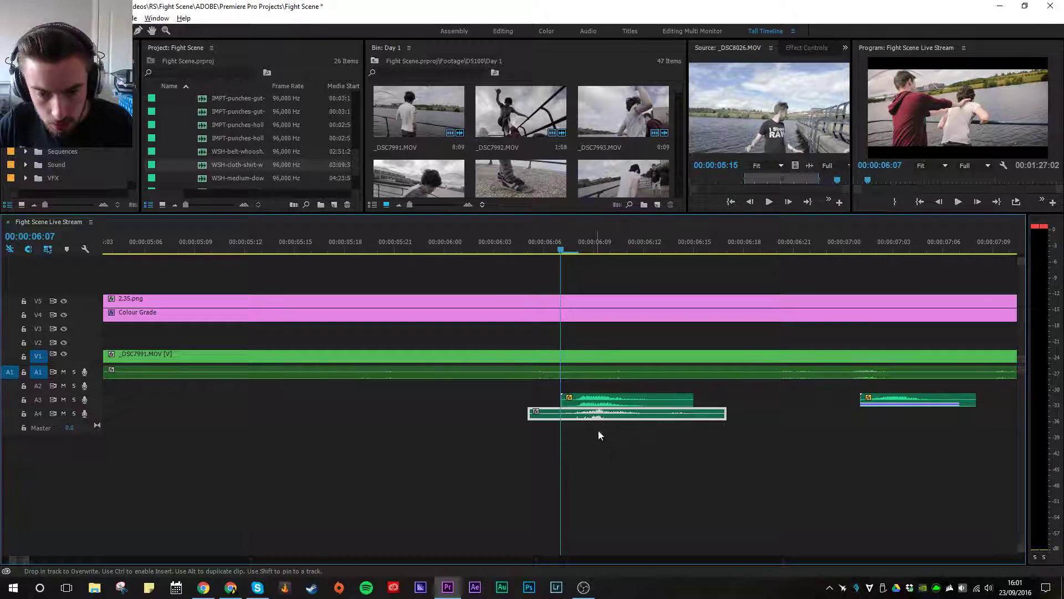
left_click_drag(530, 414, 562, 414)
left_click_drag(721, 413, 603, 417)
left_click(494, 250)
key("space")
left_click(515, 242)
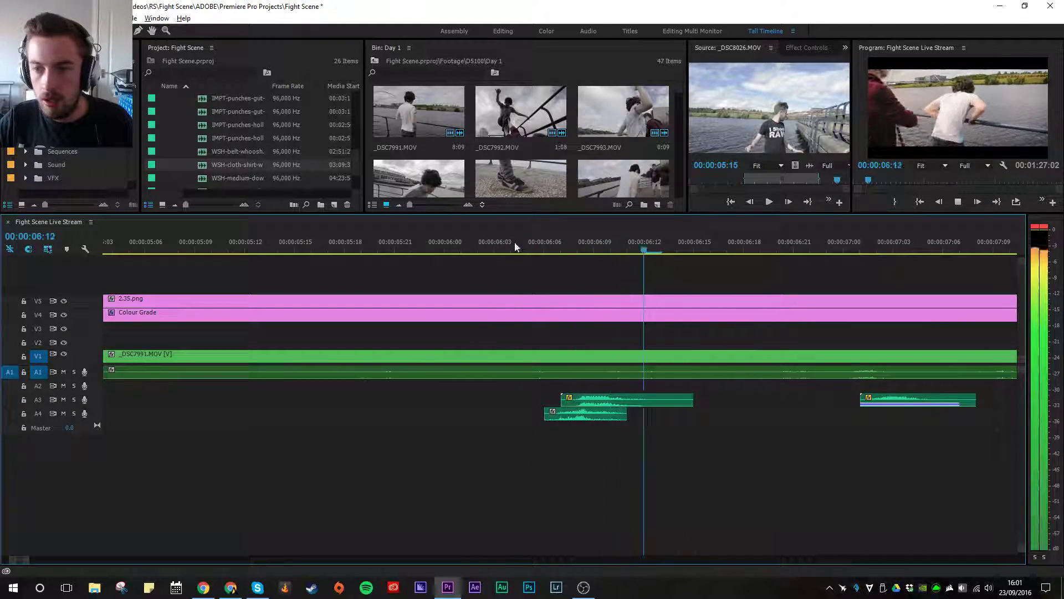
key("space")
Step: Duplicate the trimmed cloth sound on A4 to the second punch at 00:00:07:00 and play it back
scroll(626, 354, "down", 3)
left_click(454, 412)
left_click_drag(493, 420, 757, 415)
left_click(684, 248)
key("space")
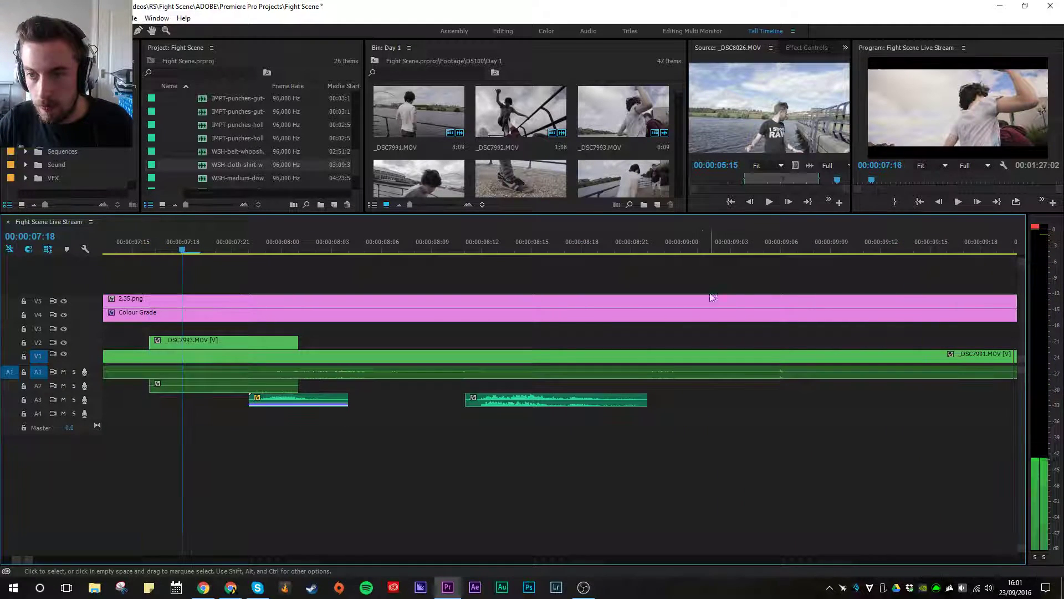
key("space")
Step: Duplicate the cloth sound on A4 to the third hit, starting at 00:00:07:21, and play it back
mouse_move(206, 167)
left_mouse_down()
mouse_move(257, 411)
mouse_move(206, 171)
left_mouse_up()
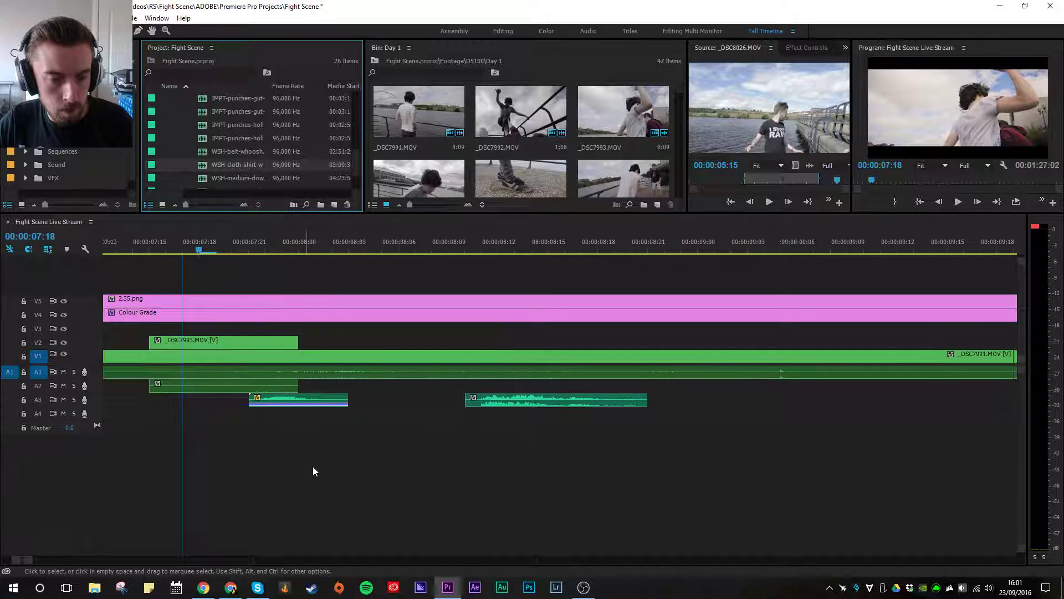
scroll(291, 450, "up", 2)
key("minus")
left_click_drag(296, 416, 469, 420)
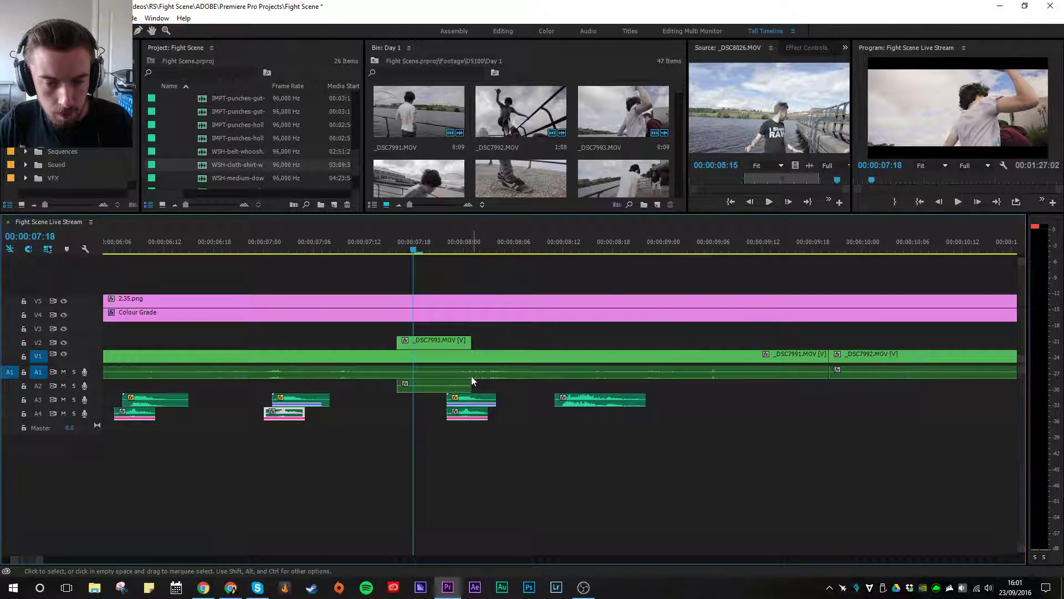
key("equal")
left_click_drag(683, 411, 665, 412)
left_click(590, 247)
key("space")
key("space")
Step: Duplicate the cloth sound on A4 to the body fall, starting at 00:00:08:10, and play it back
scroll(330, 425, "down", 1)
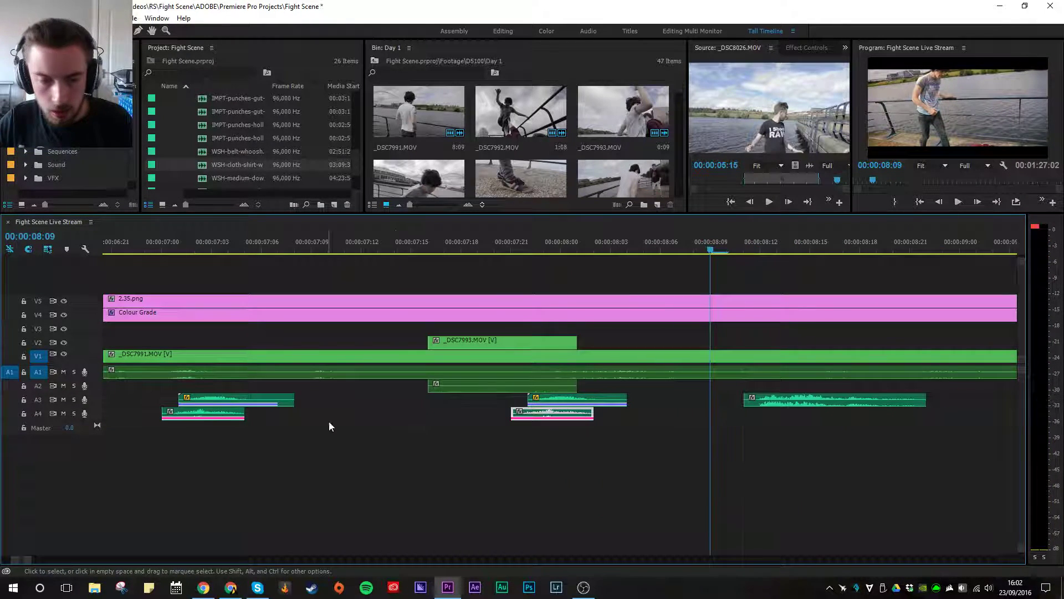
left_click_drag(746, 421, 754, 420)
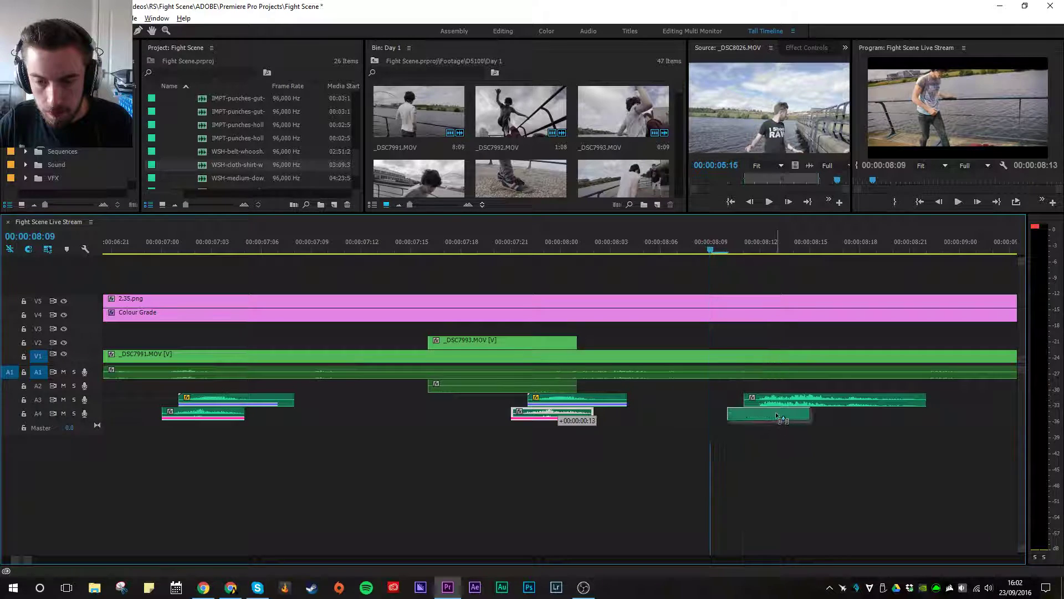
key("space")
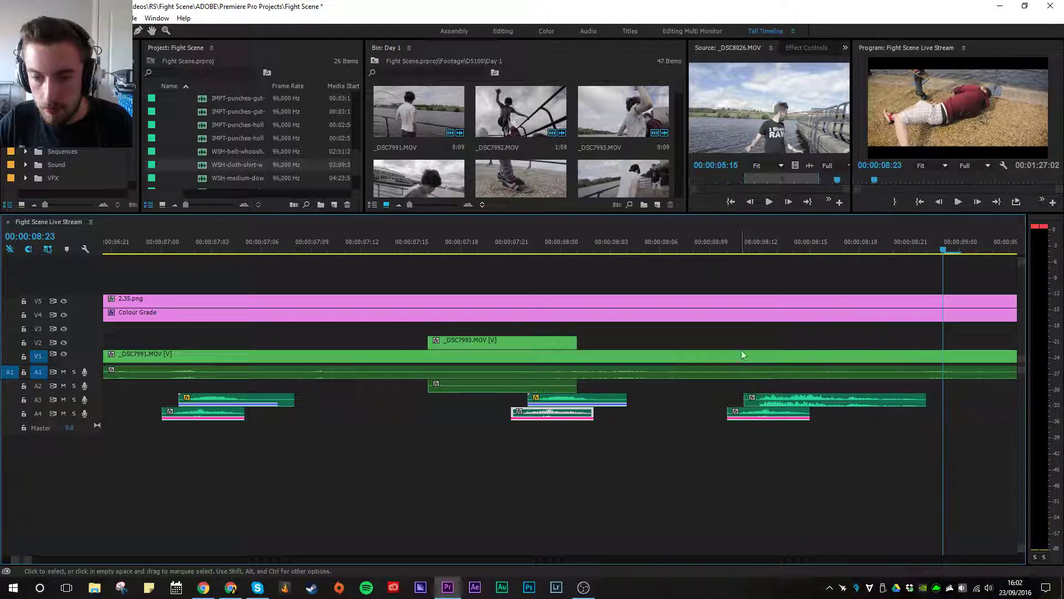
key("space")
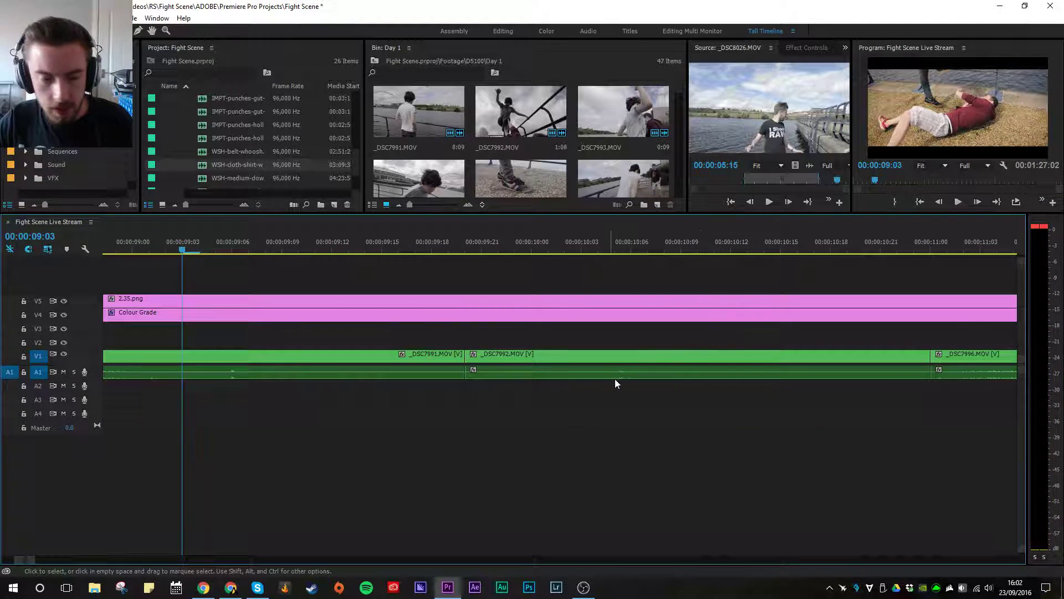
Step: Compare playback of the four hits with the cloth sounds on A4 muted and then unmuted
key("minus")
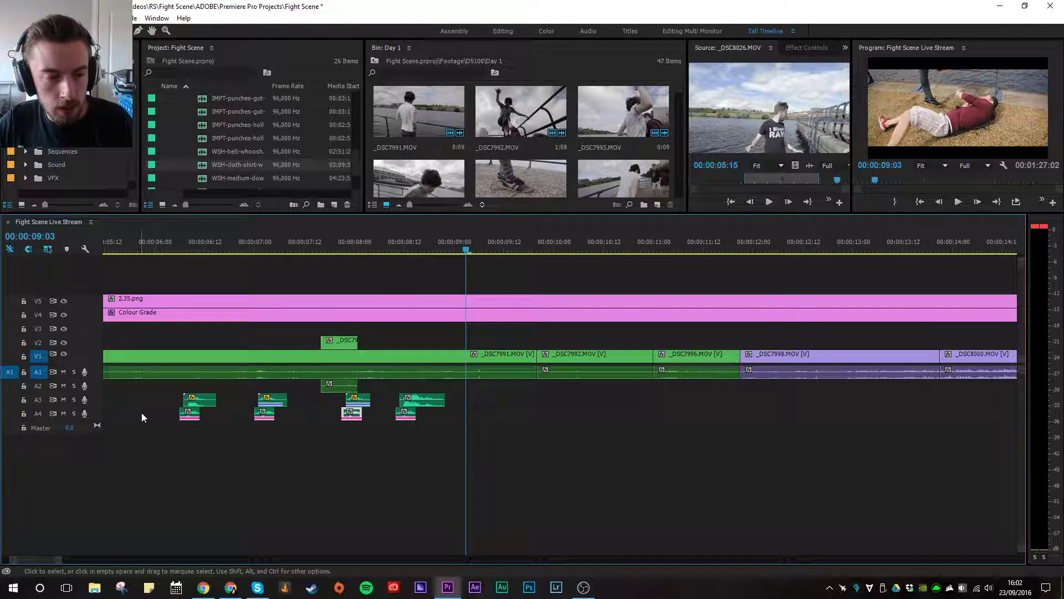
left_click(63, 414)
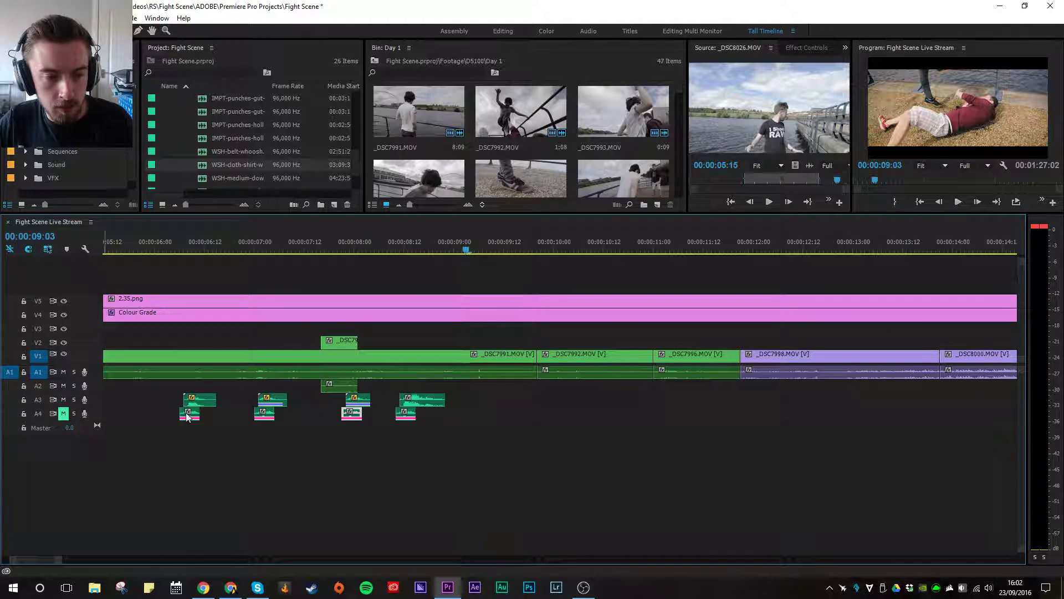
left_click(396, 248)
left_click_drag(394, 244, 171, 248)
key("space")
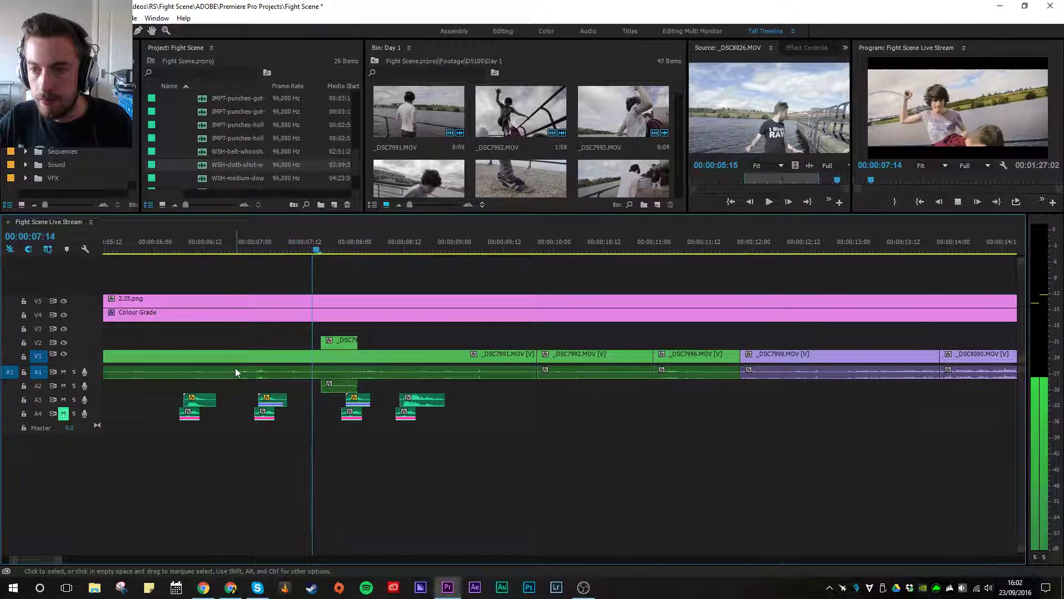
key("space")
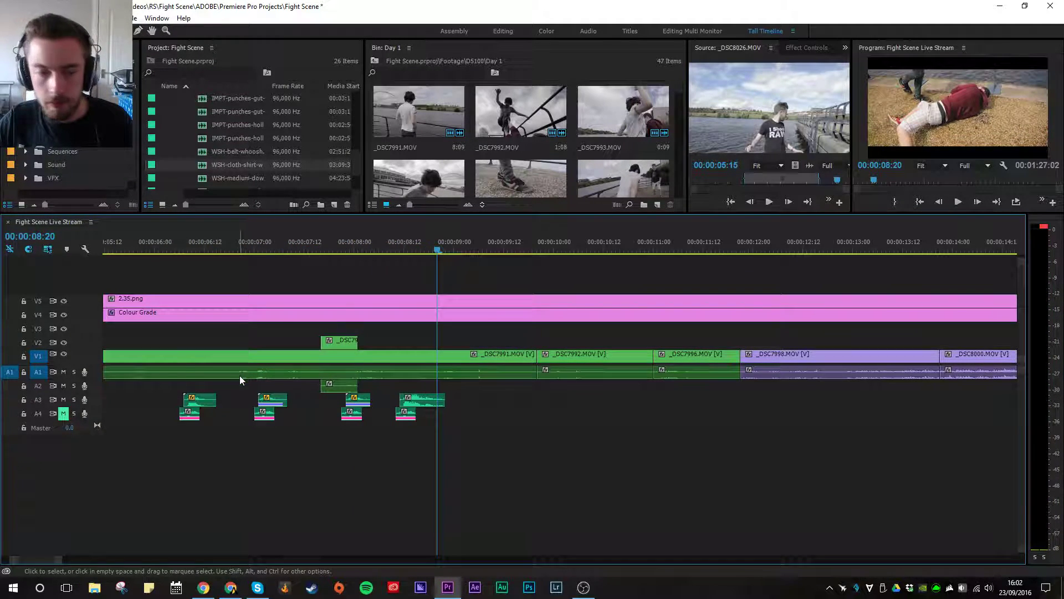
left_click(170, 249)
key("space")
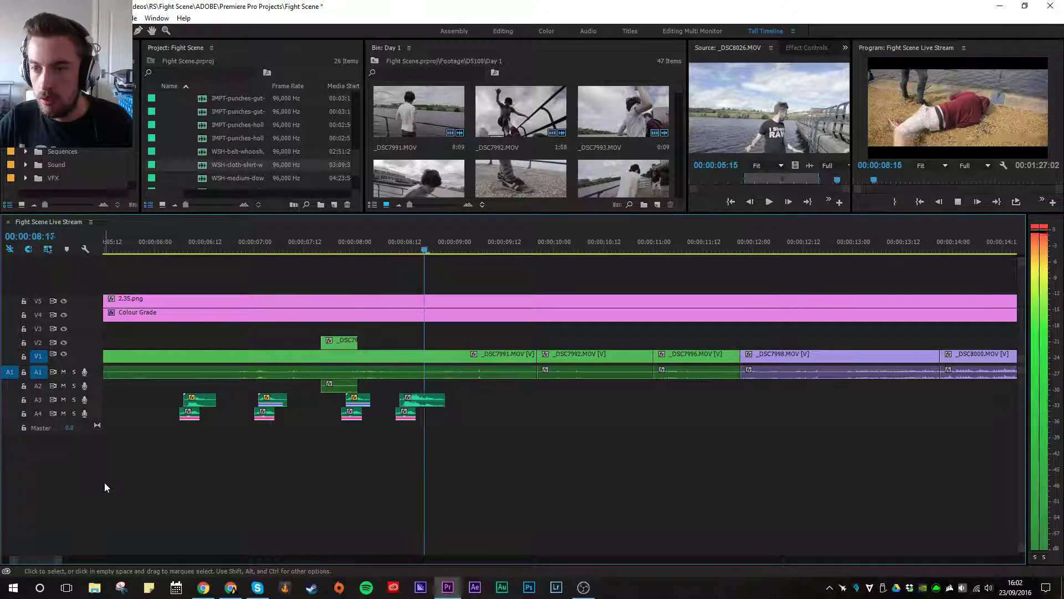
Step: Bring the playhead to 00:00:09:07, open IMPT-blocks-7.wav in the Source monitor, and place it on A3 at that frame
left_click_drag(492, 244, 470, 245)
key("Right")
key("Right")
key("Right")
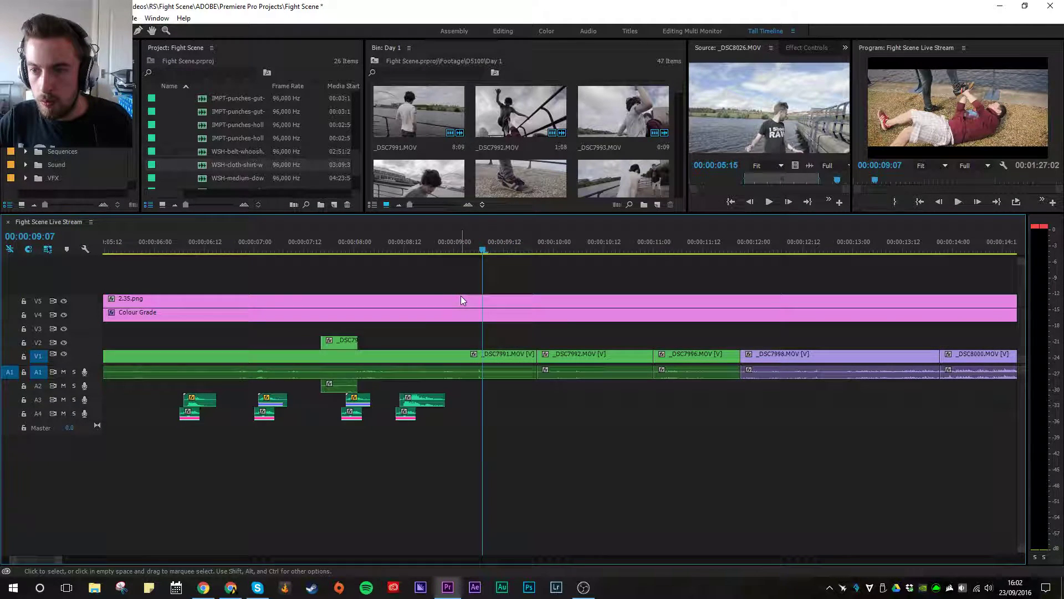
scroll(227, 156, "up", 5)
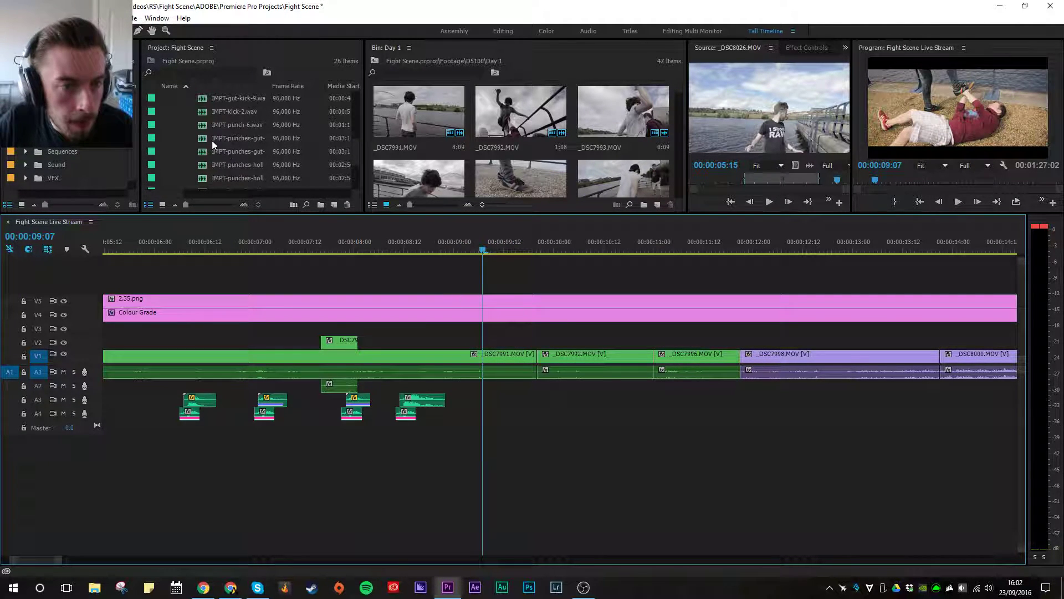
scroll(210, 126, "up", 1)
double_click(209, 125)
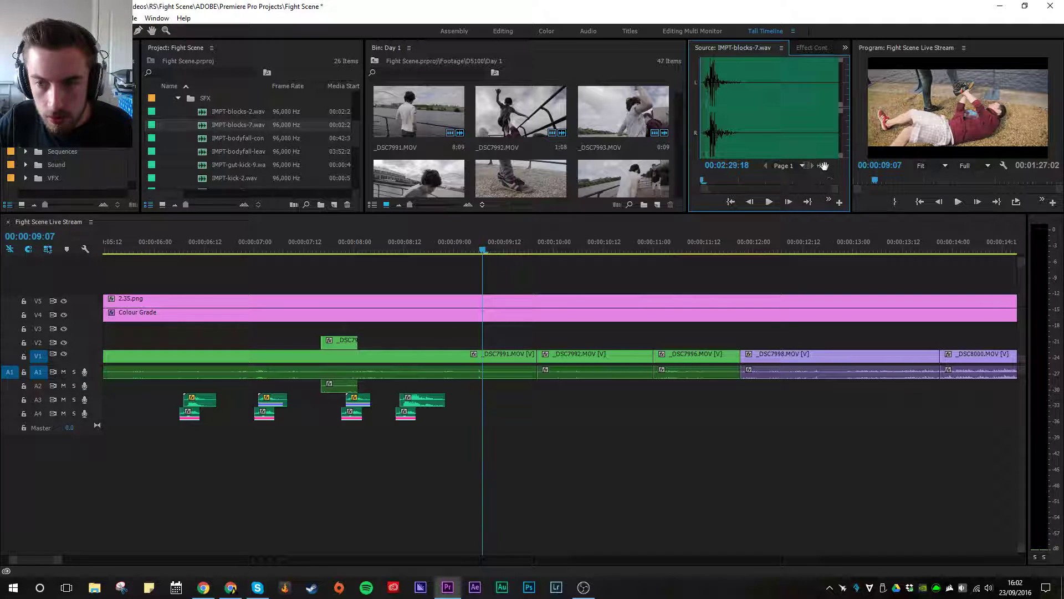
left_click_drag(570, 366, 479, 401)
key("equal")
key("equal")
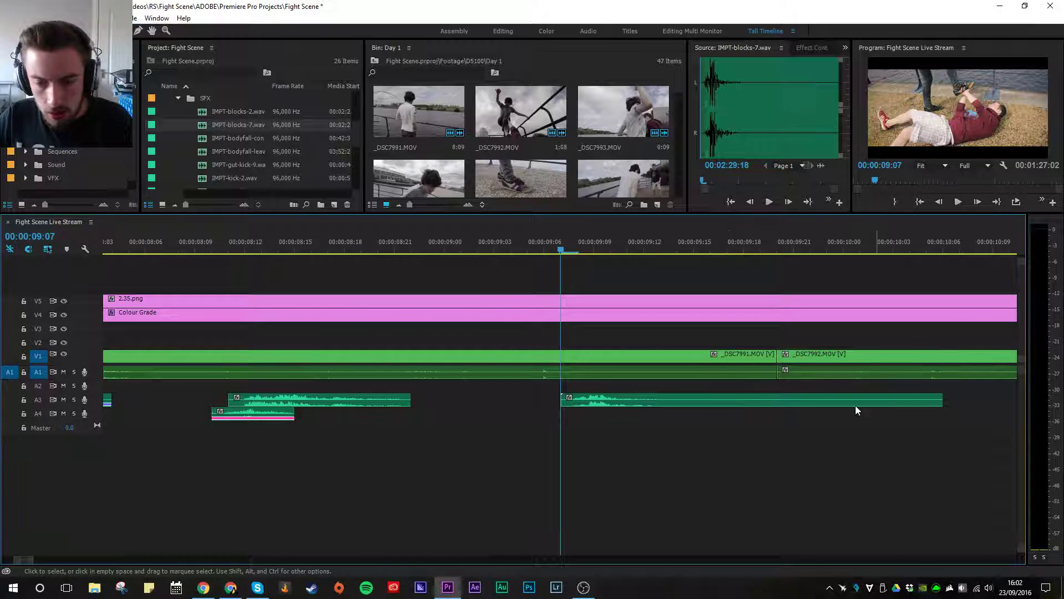
Step: Trim the block sound on A3 to about six frames, start it at 00:00:09:06, and play it back
left_click_drag(935, 398, 597, 401)
left_click(612, 401)
left_click(495, 245)
key("space")
key("space")
Step: Duplicate the cloth sound on A4 to the block hit, starting at 00:00:09:05, and play it back
scroll(224, 168, "down", 1)
left_click_drag(258, 409, 574, 409)
key("space")
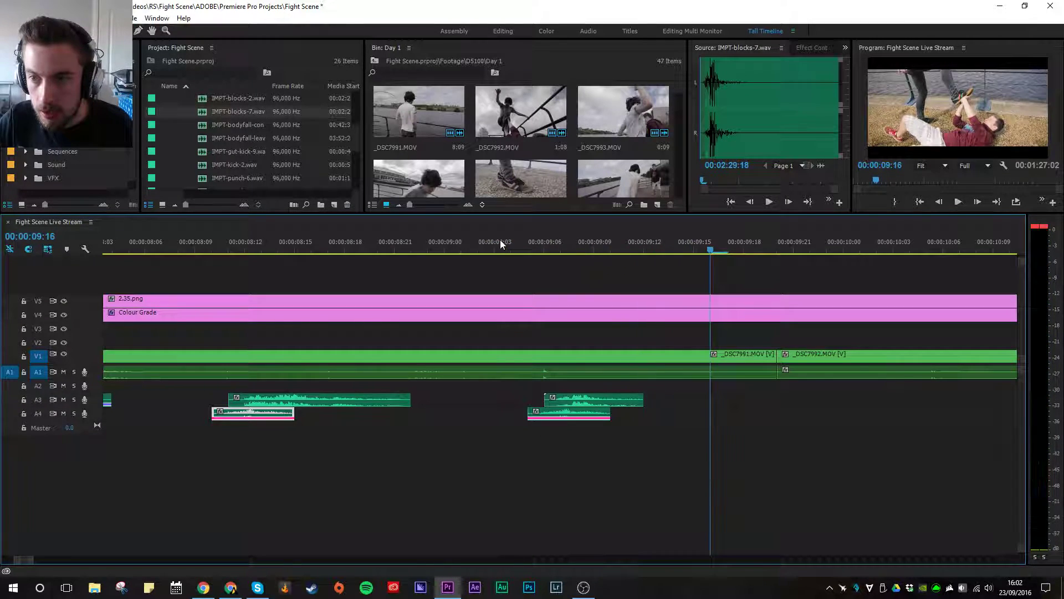
Step: Place the WSH-cloth-shirt sound on A4 under the start of _DSC7992.MOV and trim it to a duration of 00:00:00:09
key("minus")
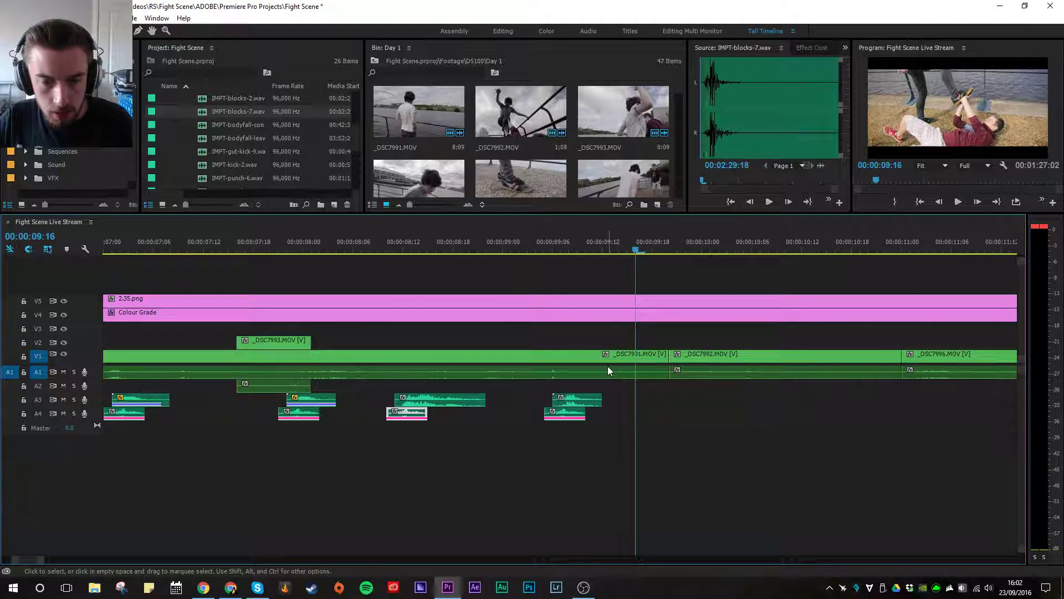
mouse_move(679, 250)
left_mouse_down()
mouse_move(649, 251)
mouse_move(693, 250)
left_mouse_up()
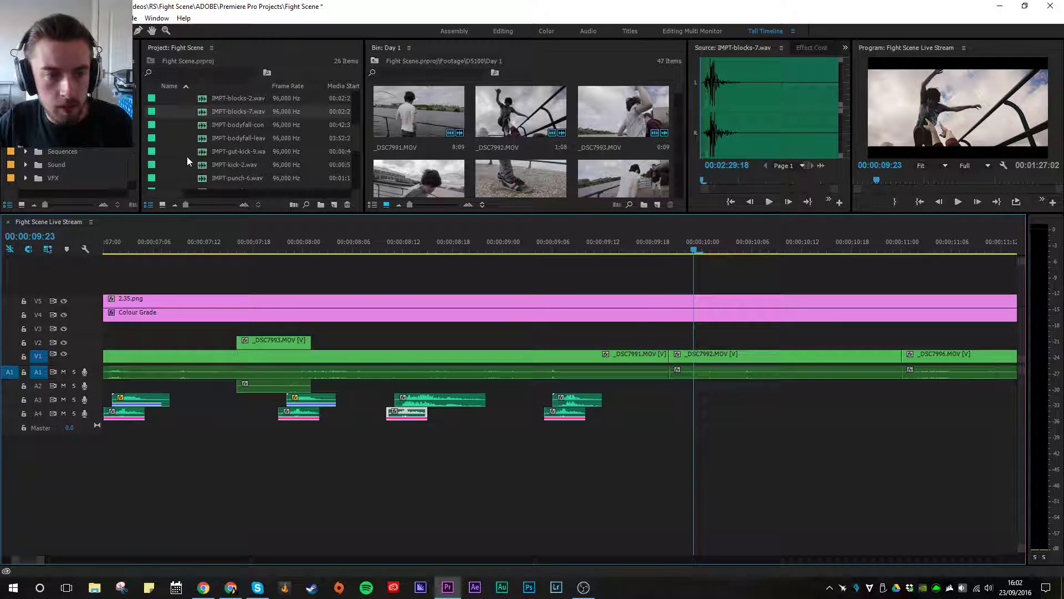
scroll(203, 140, "down", 3)
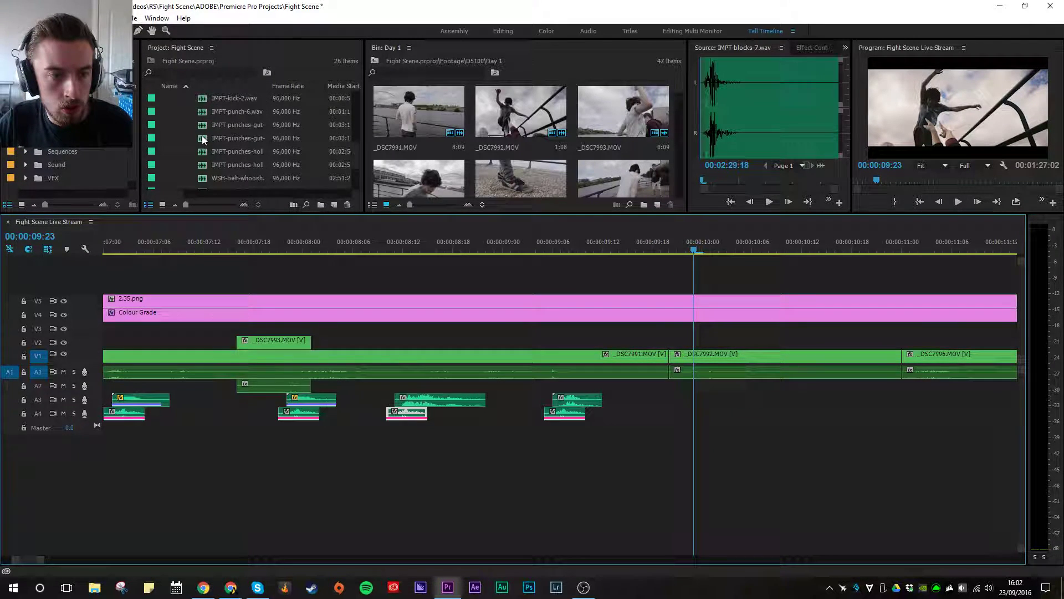
left_click_drag(203, 151, 679, 416)
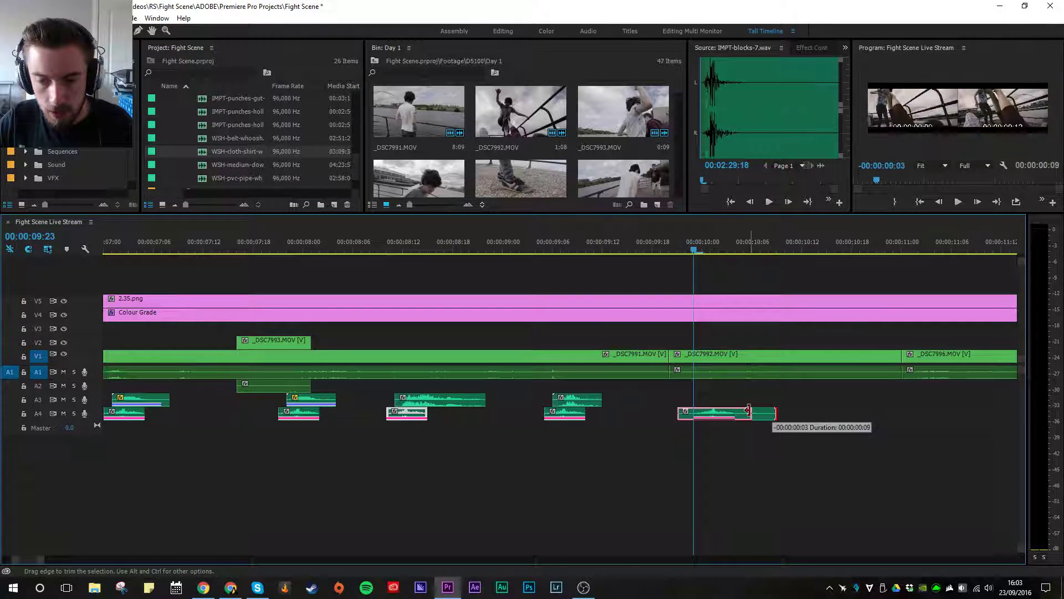
Step: Slow the new cloth sound under _DSC7992.MOV to 80% speed and play it back with the jump
right_click(730, 408)
left_click(776, 443)
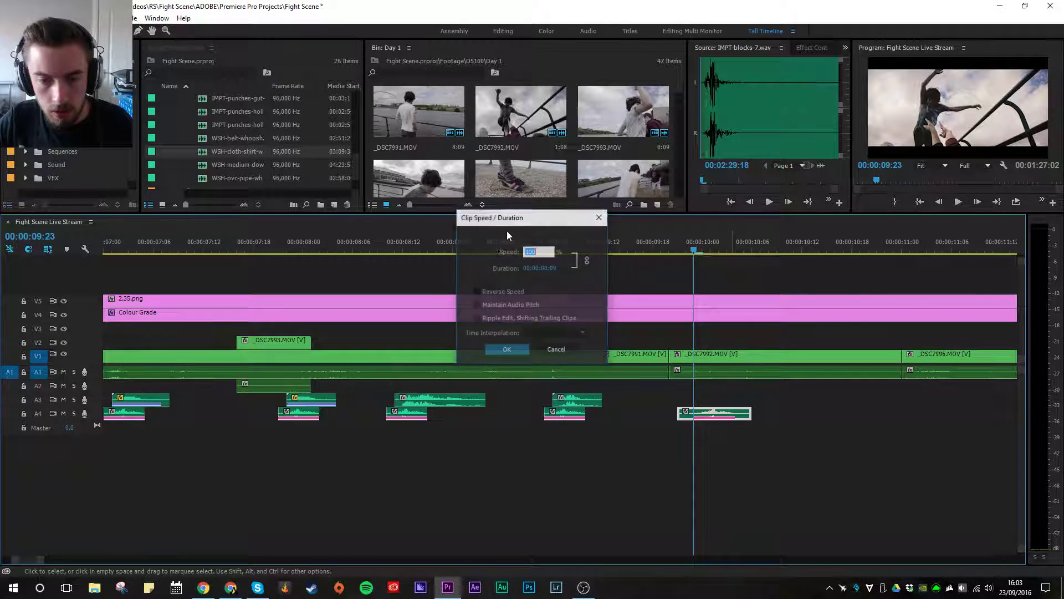
type("80")
key("Return")
left_click_drag(750, 411, 730, 375)
left_click(661, 251)
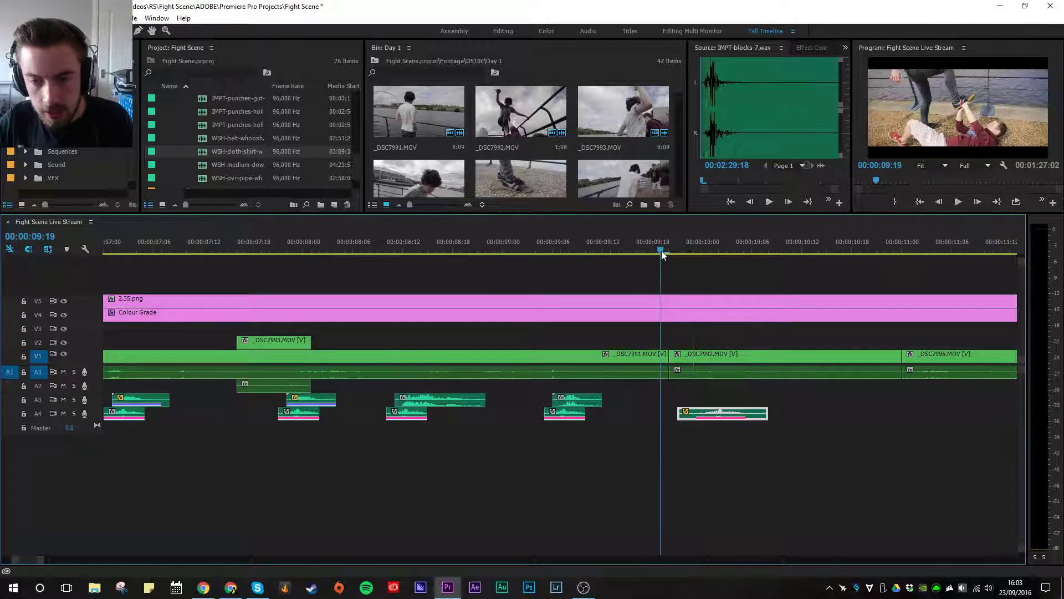
key("space")
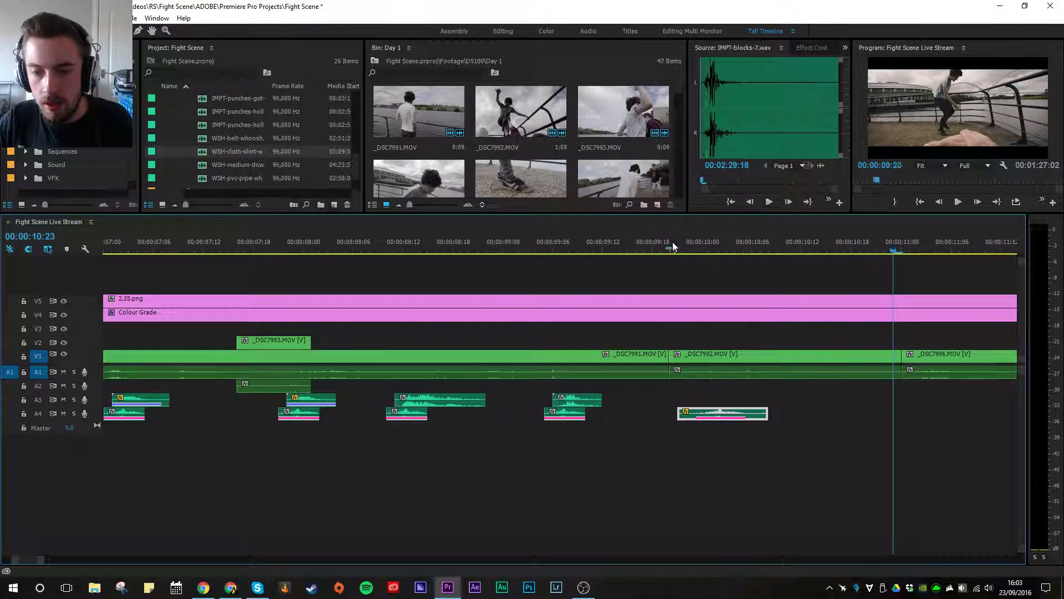
left_click(671, 244)
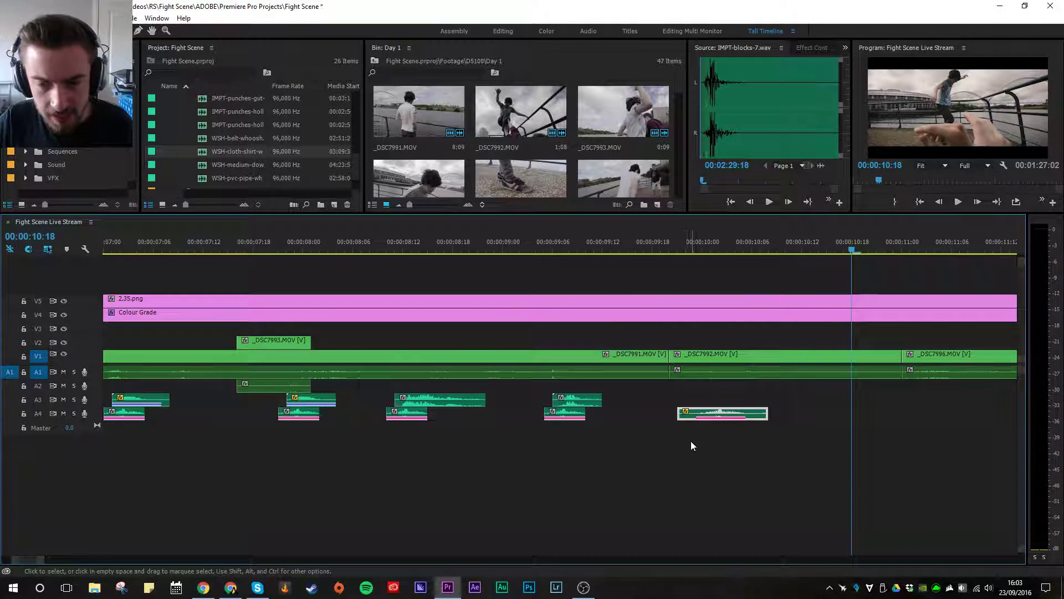
Step: Show the whole first fight exchange in the timeline and start reviewing it from the beginning of _DSC7991.MOV
key("backslash")
key("backslash")
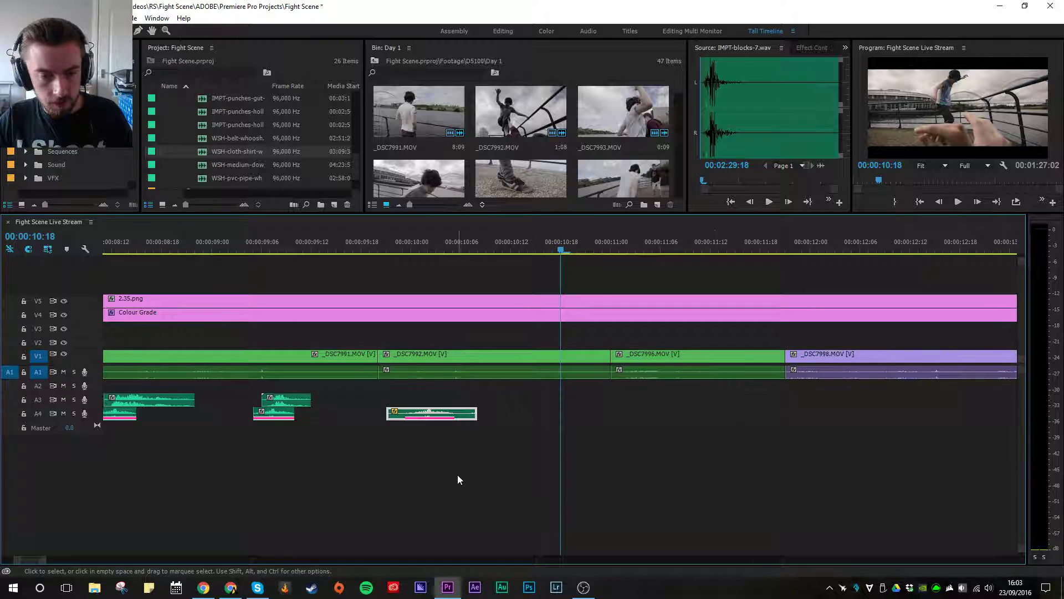
key("backslash")
key("equal")
key("equal")
key("equal")
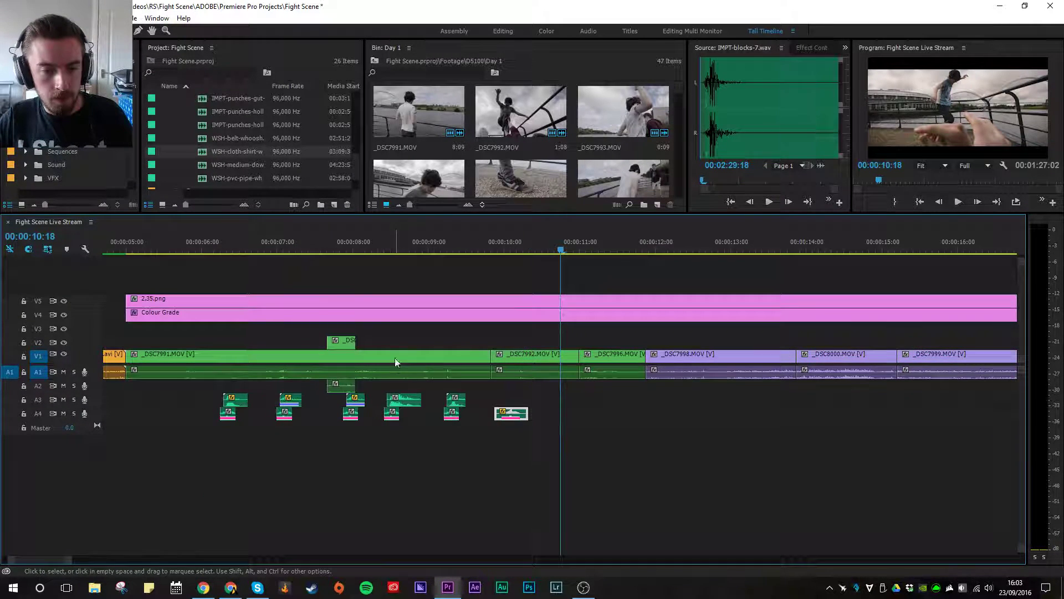
scroll(274, 379, "up", 2)
left_click(177, 250)
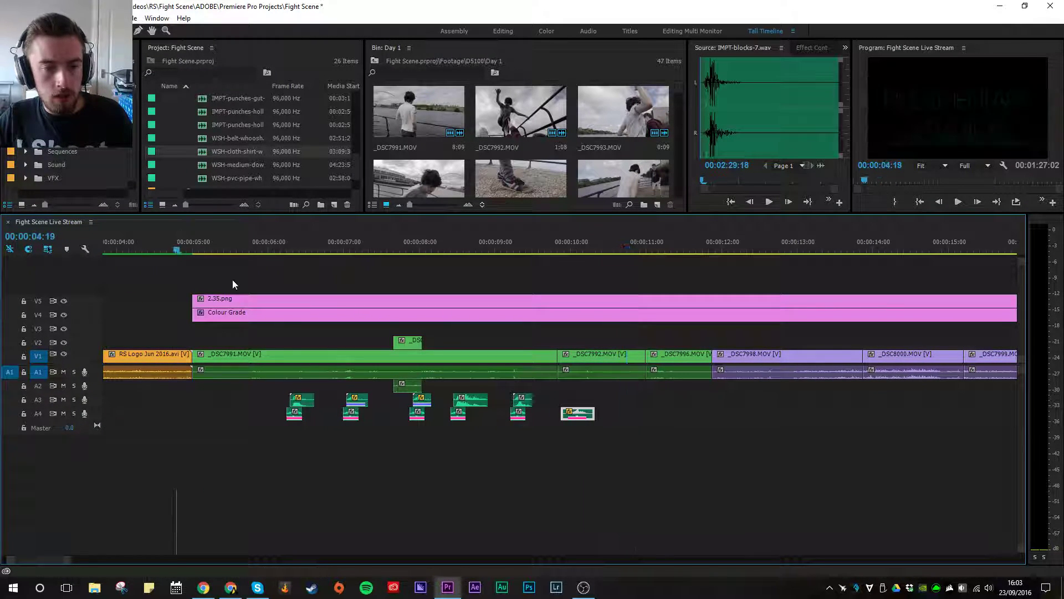
left_click(206, 250)
key("space")
key("space")
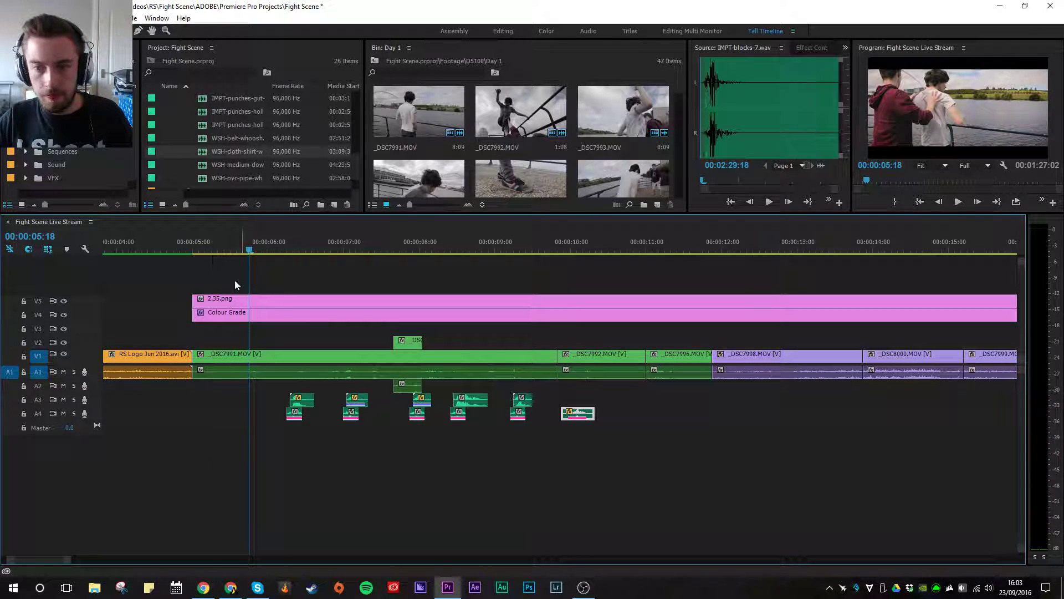
Step: Switch to the Editing workspace, reset it to its saved layout, and play back the run of hits
left_click(503, 32)
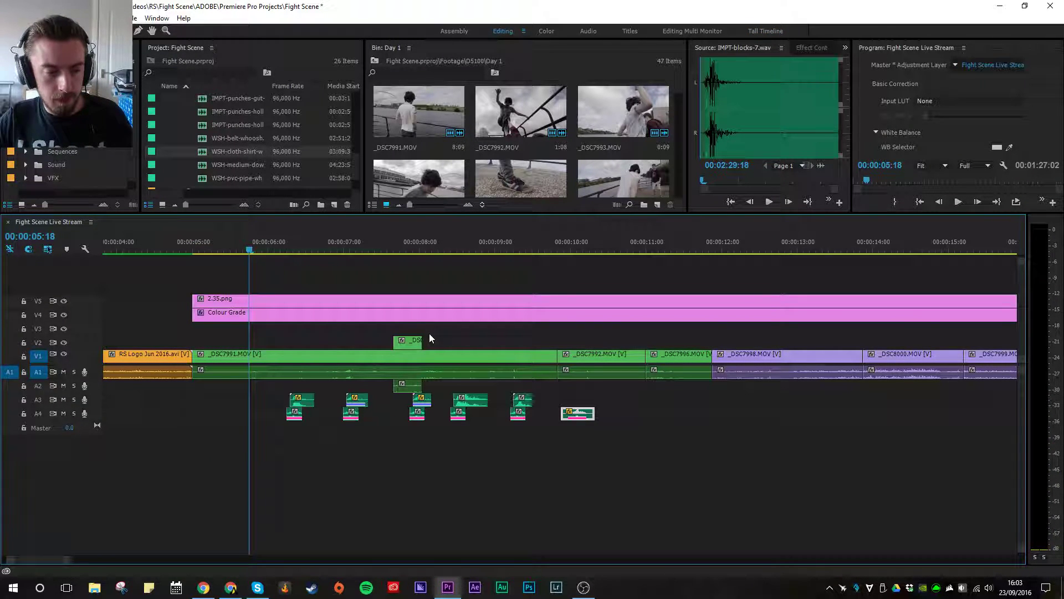
key("alt+shift+0")
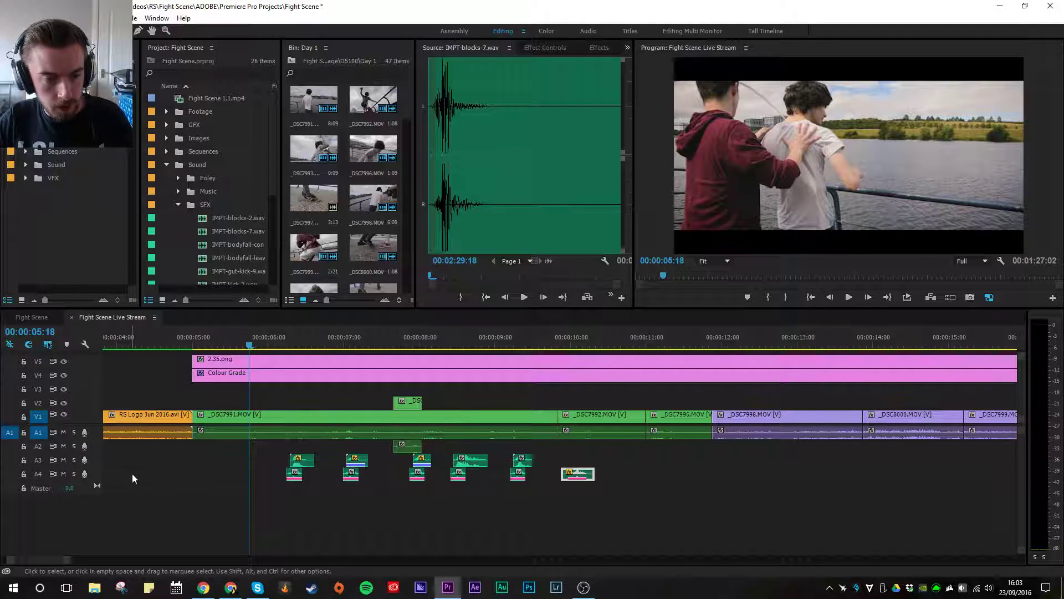
key("space")
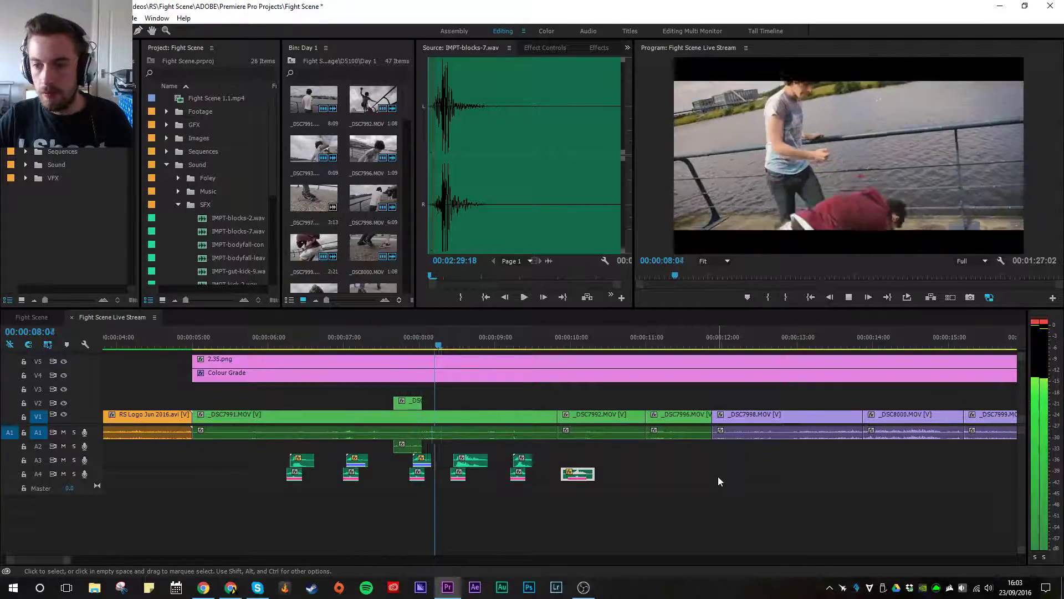
key("space")
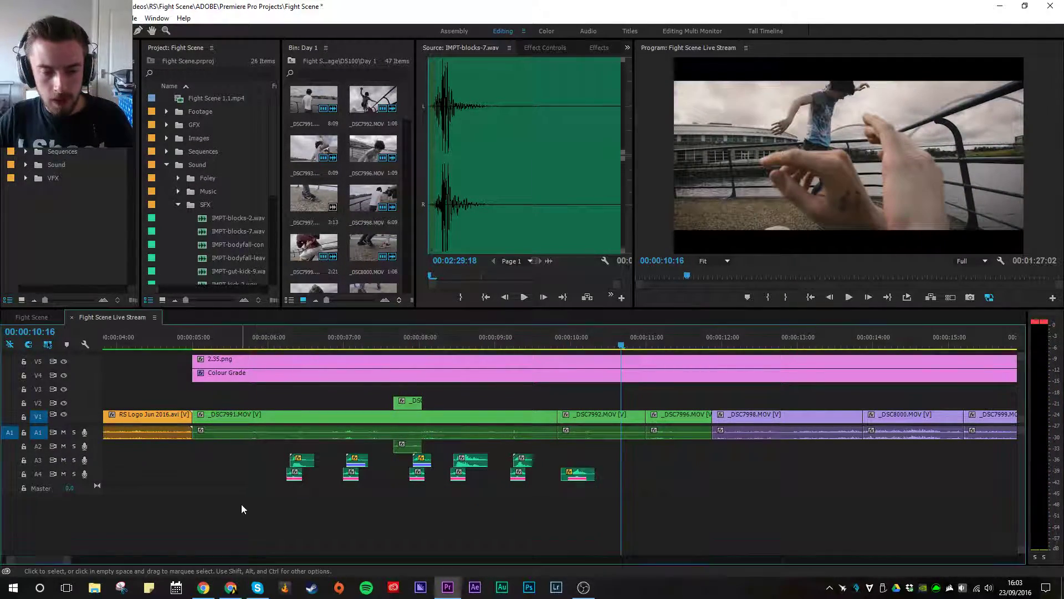
left_click(256, 343)
key("space")
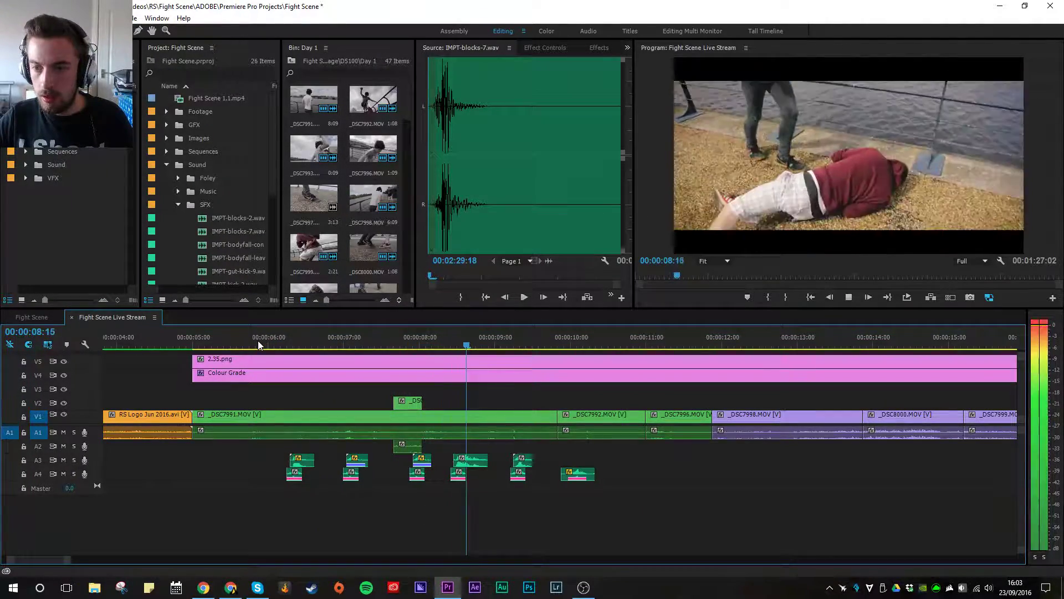
Step: Split _DSC7991.MOV at 00:00:07:01 and 00:00:07:02 and ripple delete the one-frame piece between the cuts
mouse_move(343, 343)
left_mouse_down()
mouse_move(361, 348)
mouse_move(347, 349)
left_mouse_up()
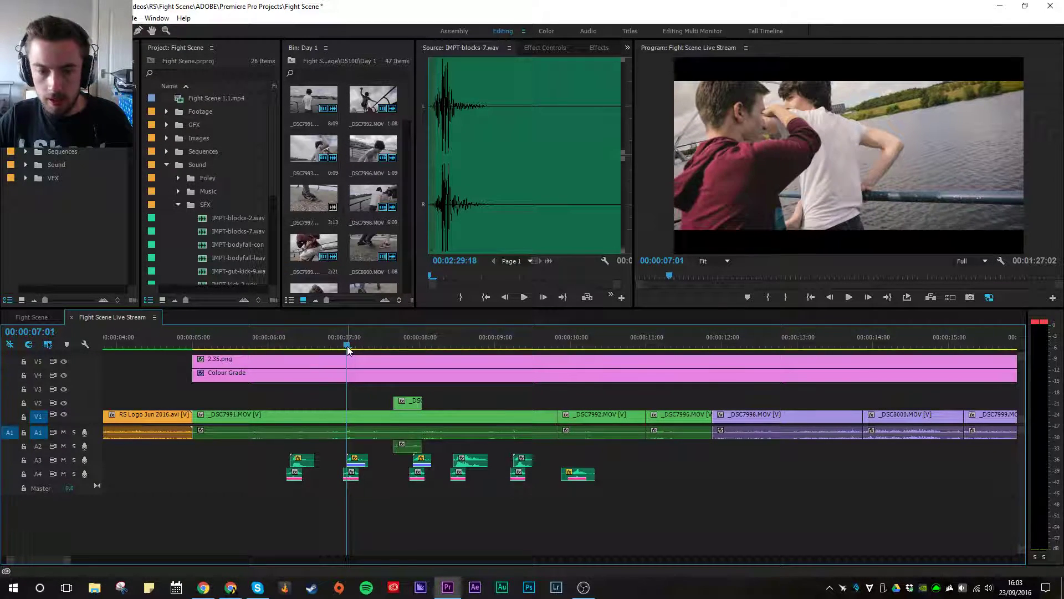
left_click(354, 415)
key("=")
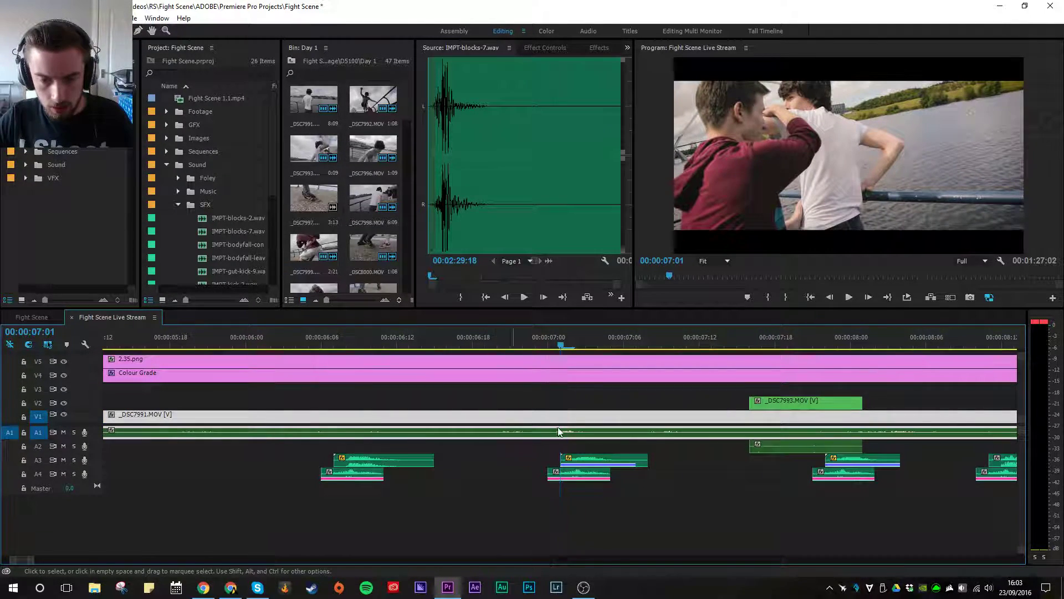
key("ctrl+k")
key("Right")
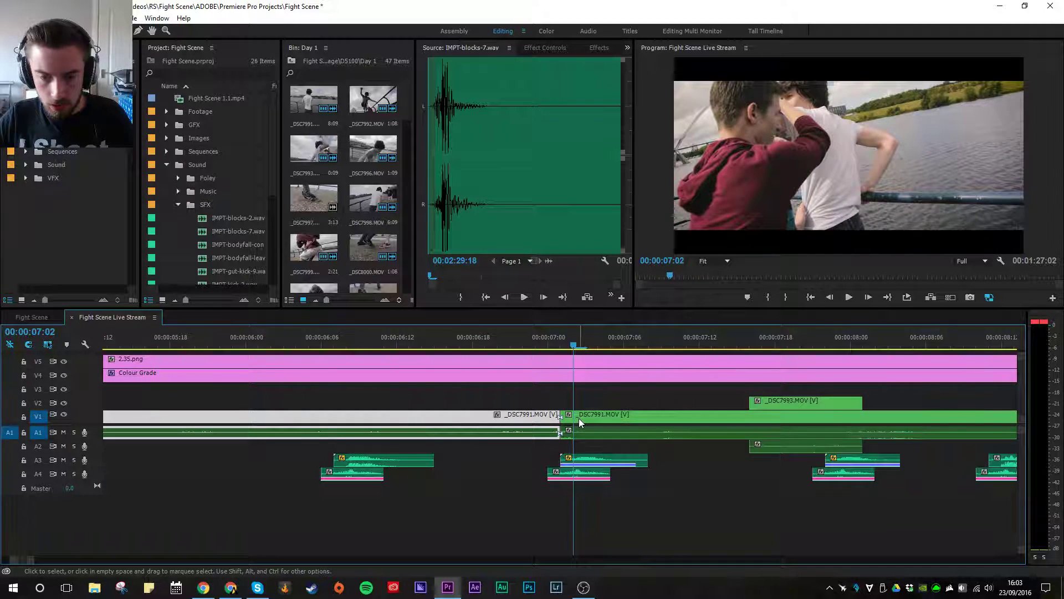
left_click(577, 417)
key("ctrl+k")
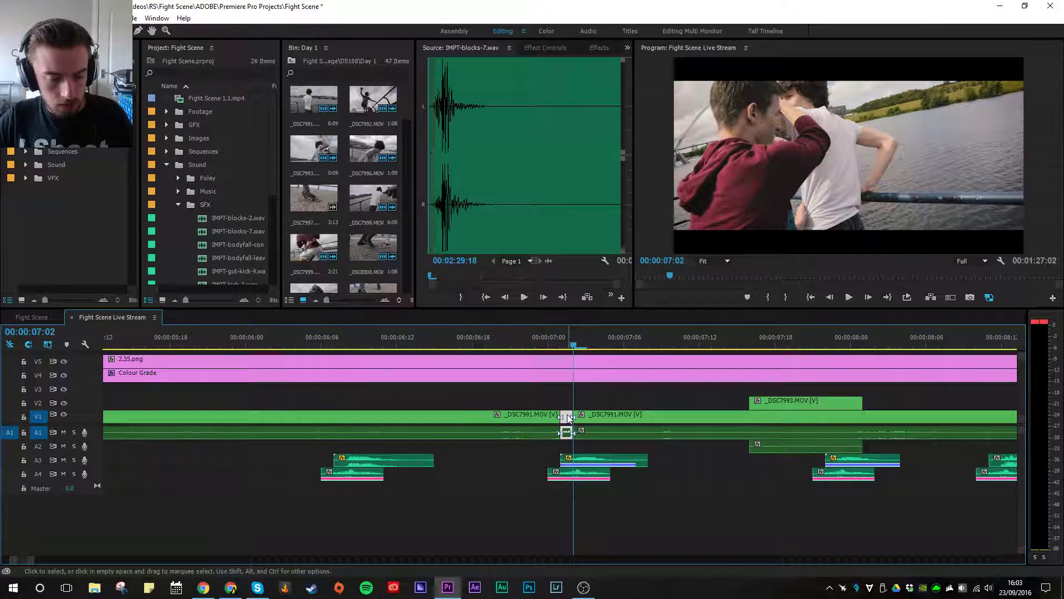
key("shift+Delete")
key("Left")
Step: Play back the tightened second punch and the hits that follow, up to the jump in _DSC7992.MOV
left_click(543, 339)
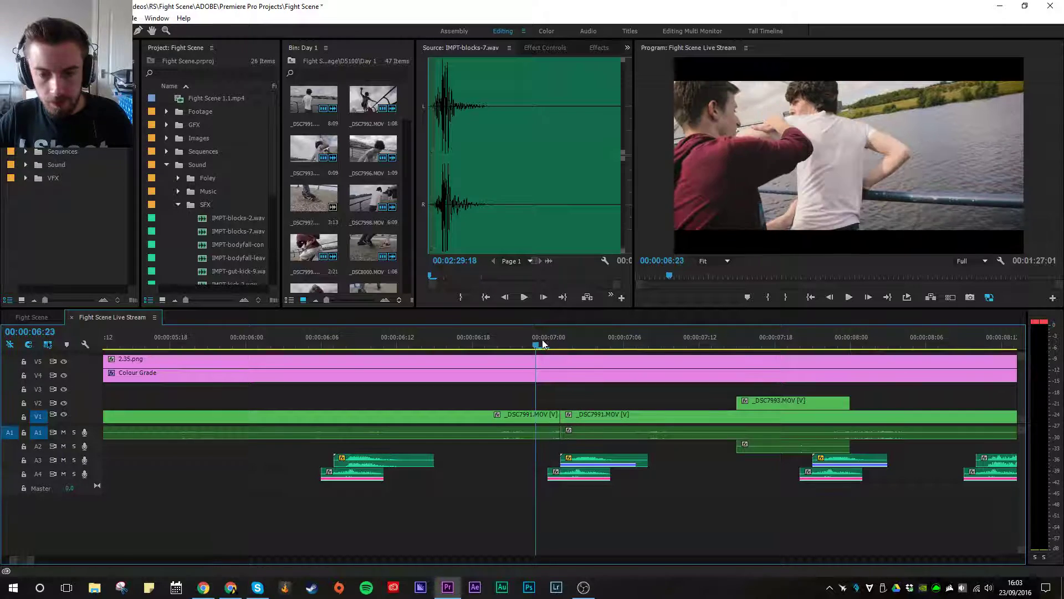
key("space")
left_click(542, 339)
left_click_drag(336, 341, 314, 351)
key("space")
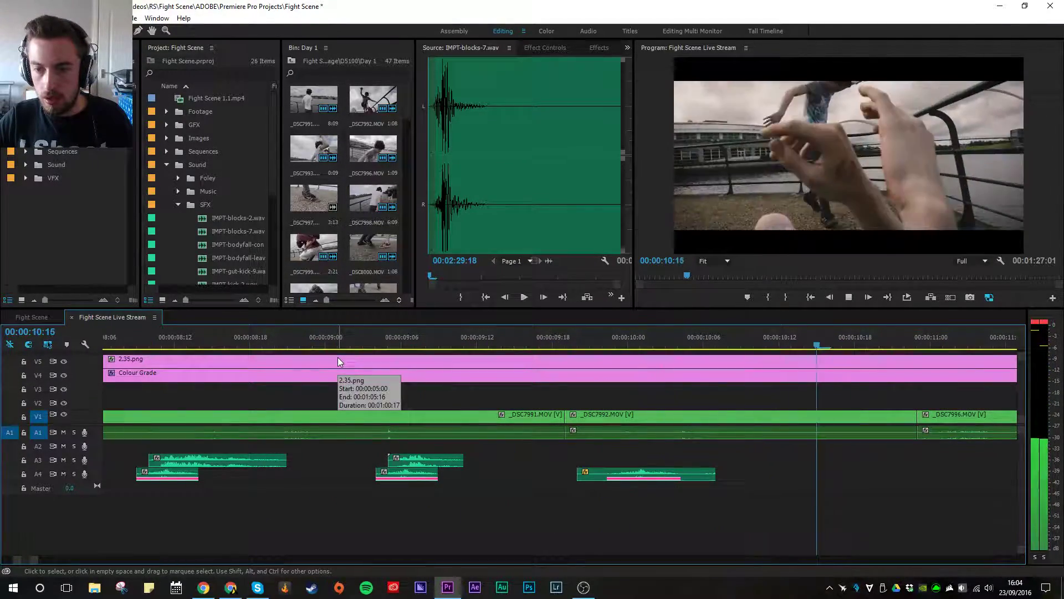
key("space")
key("minus")
scroll(388, 541, "up", 2)
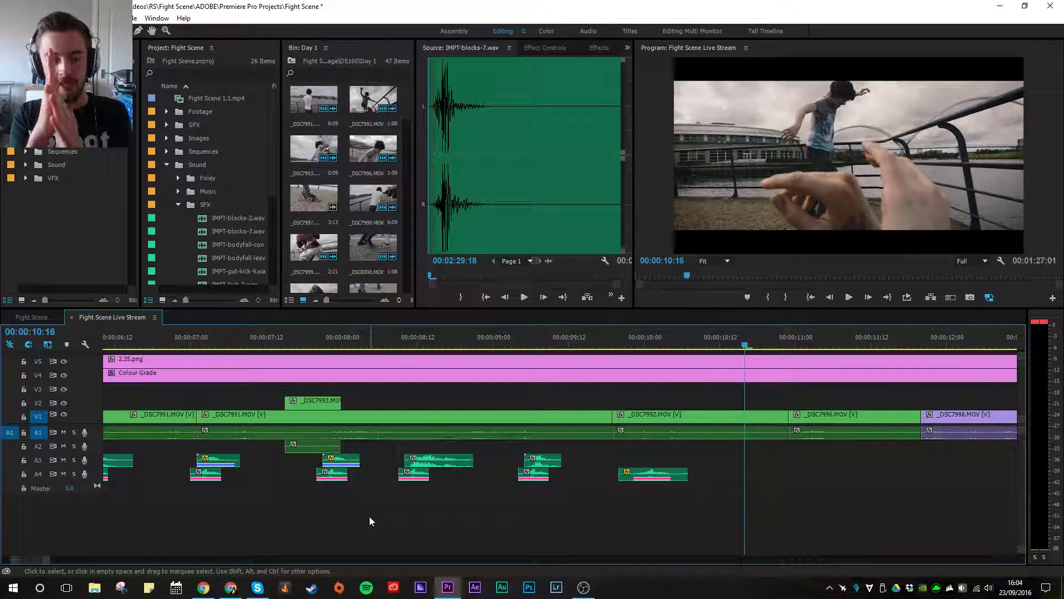
Step: Replay the second punch around the new cut and examine its frames against the punch sound on A3
left_click_drag(216, 462, 217, 463)
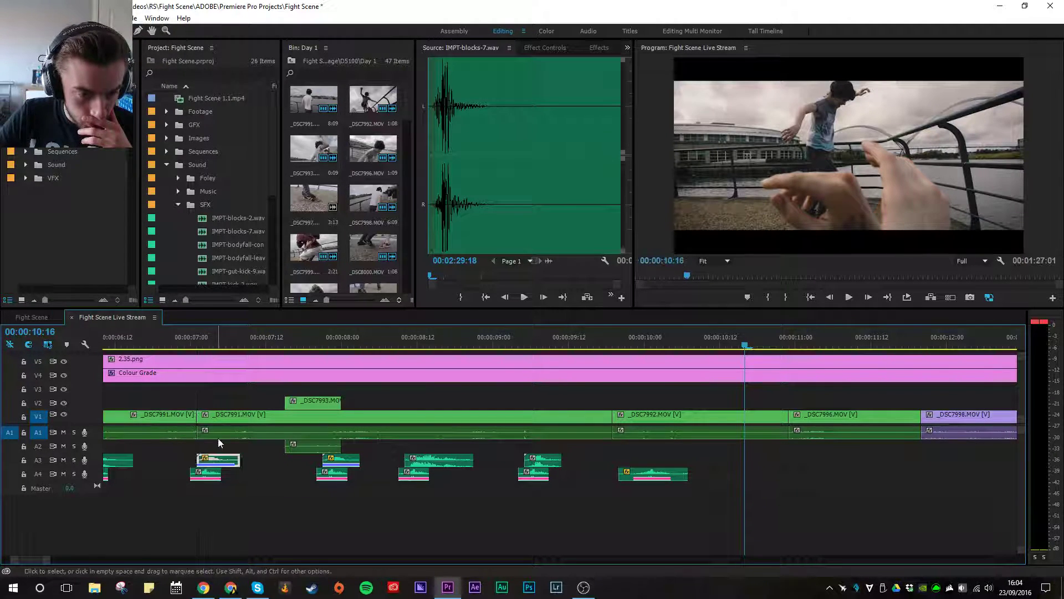
left_click(181, 346)
key("space")
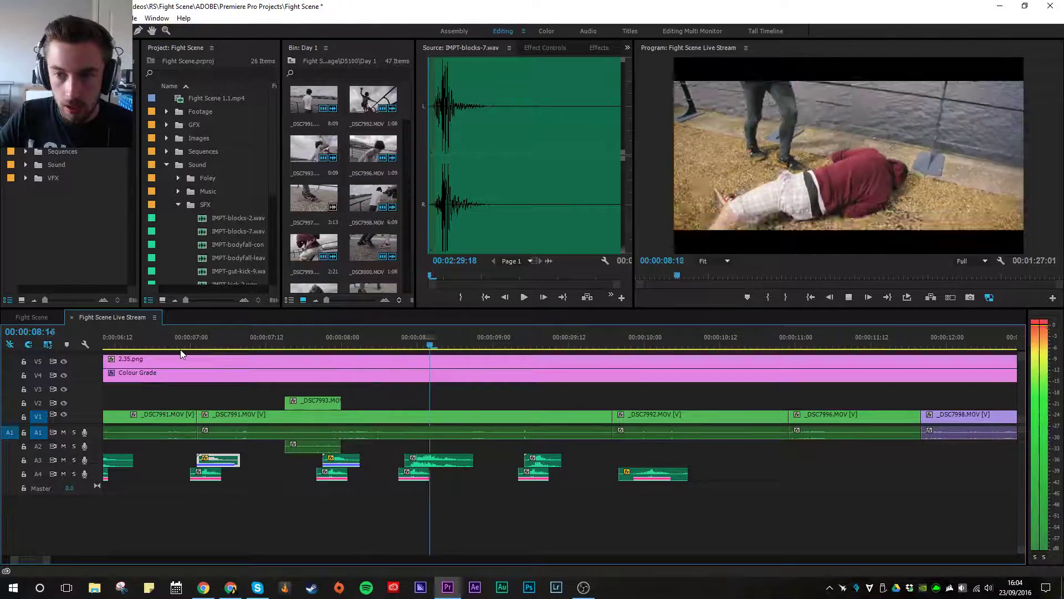
left_click(181, 344)
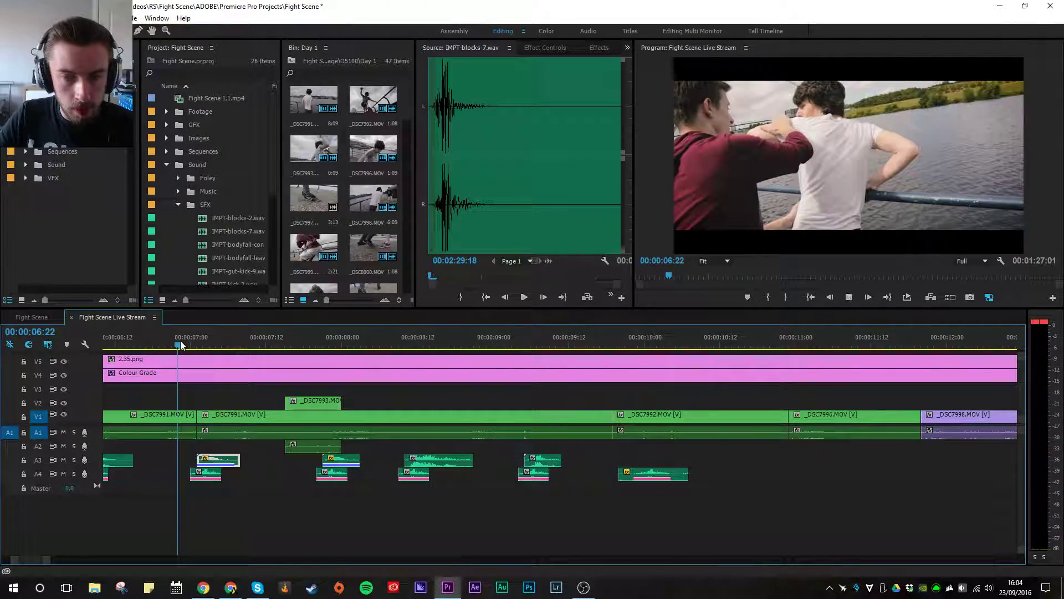
left_click(187, 347)
mouse_move(187, 347)
left_mouse_down()
mouse_move(208, 351)
mouse_move(198, 352)
left_mouse_up()
Step: Play back from the jump at 00:00:09:22 into _DSC7998.MOV, and save the project
left_click(682, 532)
left_click(632, 342)
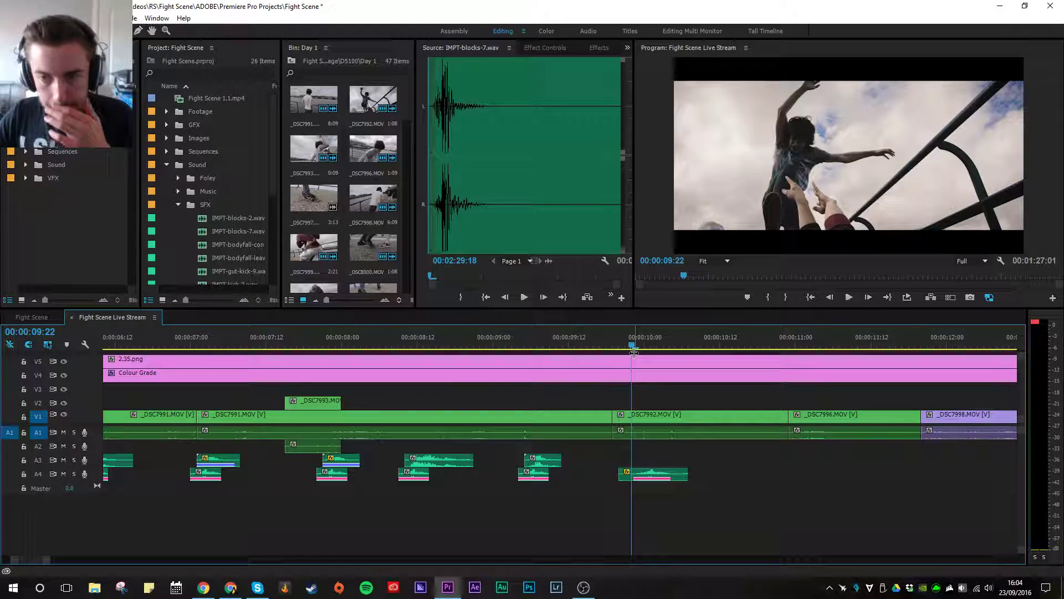
key("space")
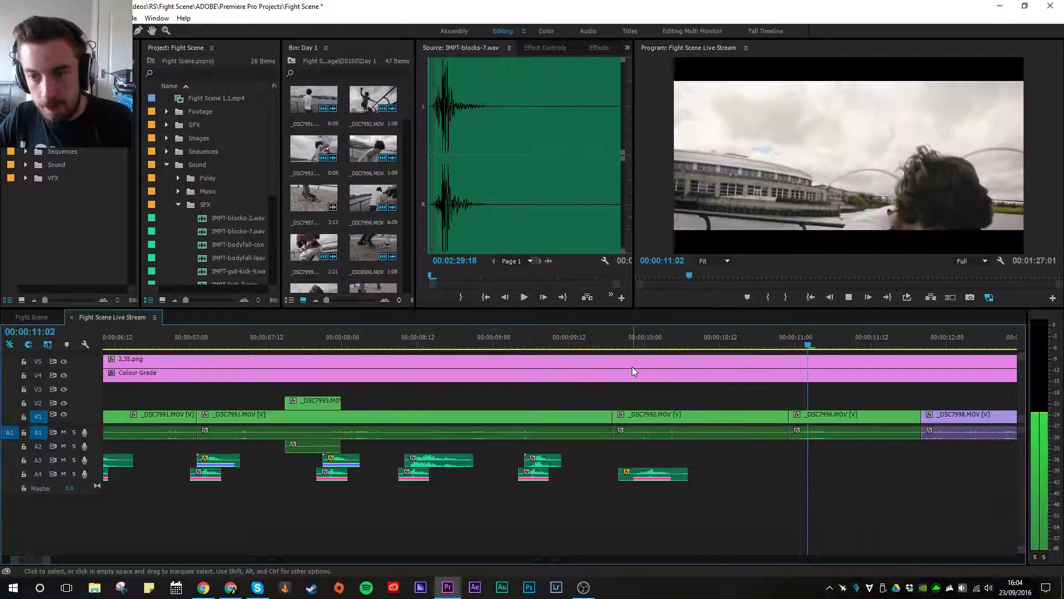
key("space")
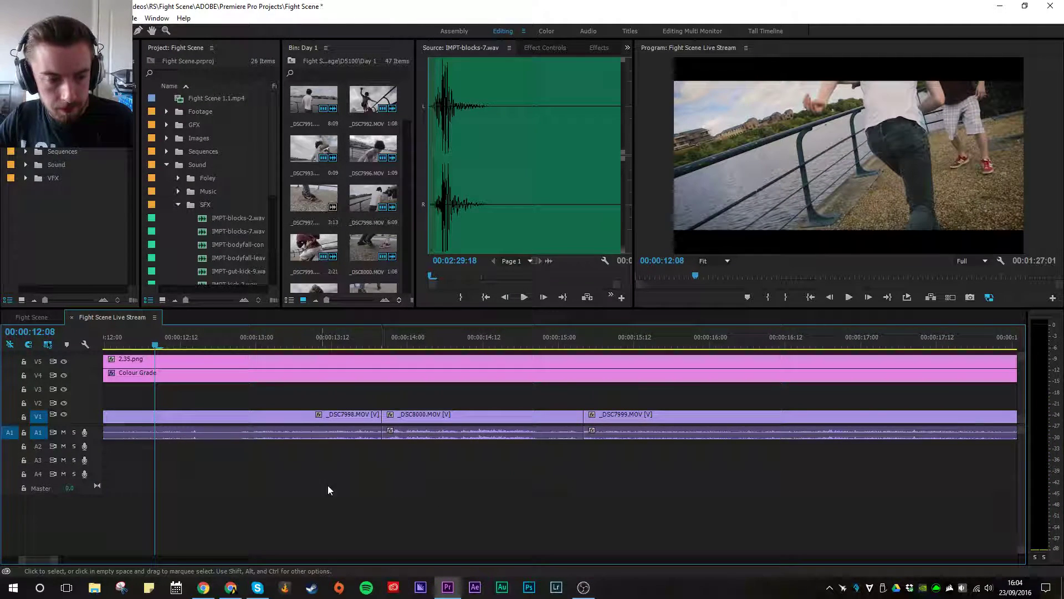
key("minus")
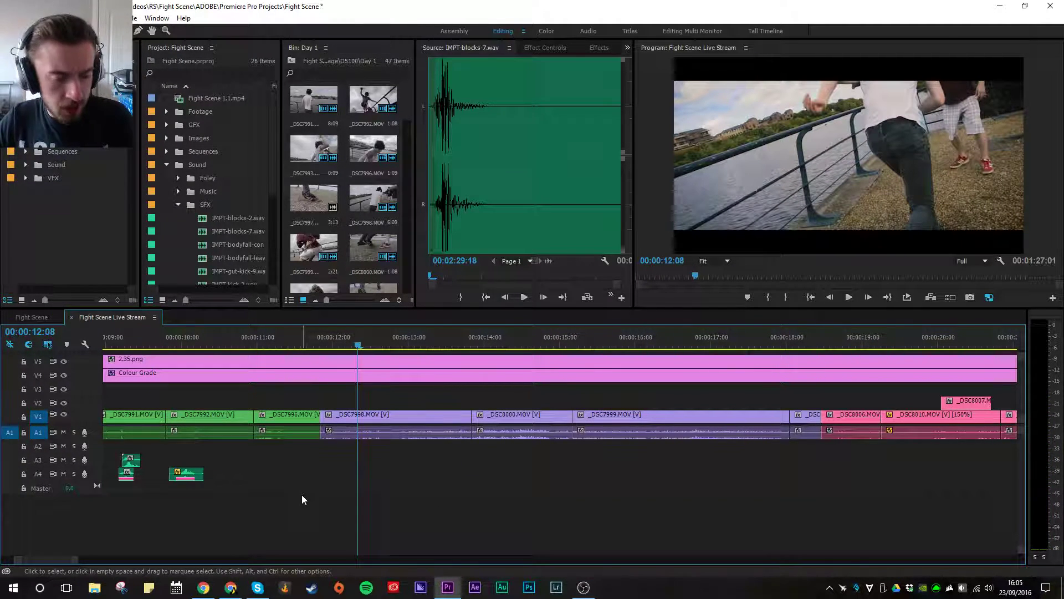
key("ctrl+s")
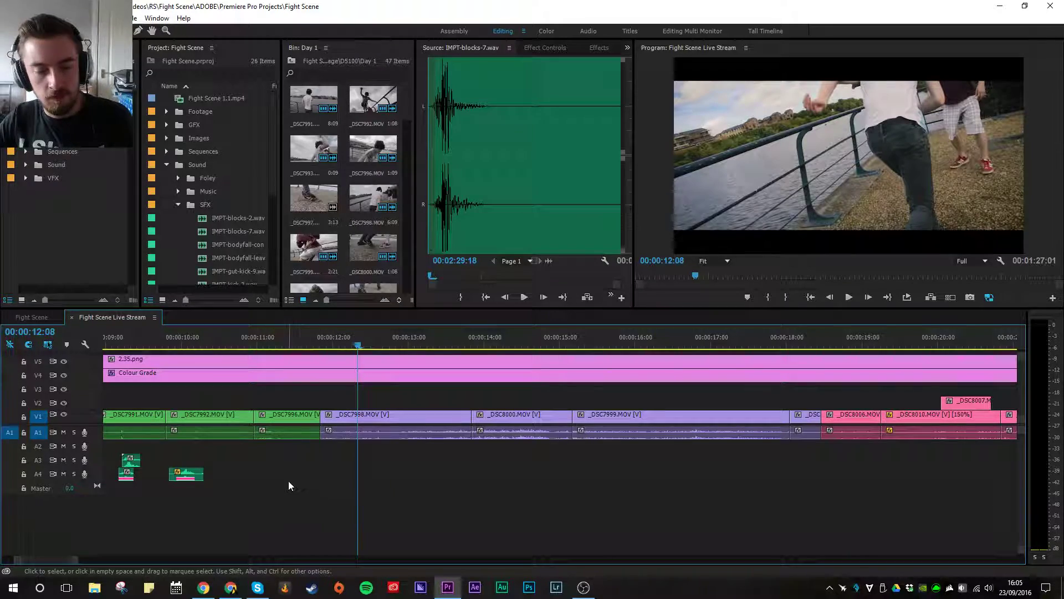
Step: Find the body impact in _DSC7998.MOV and place the IMPT-bodyfall-con sound on A3 at about 00:00:12:18
key("space")
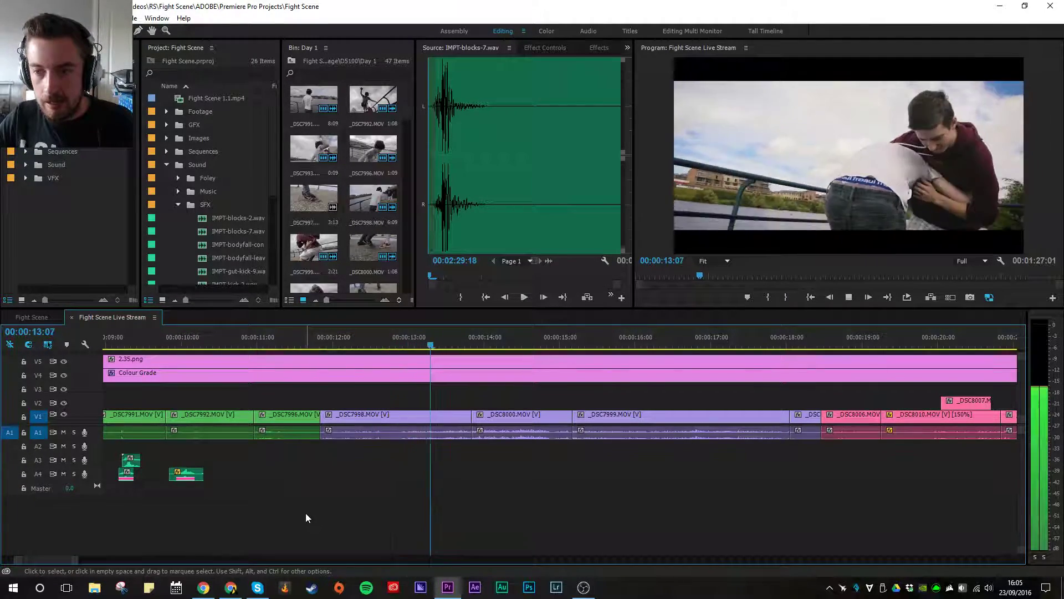
key("space")
mouse_move(392, 348)
left_mouse_down()
mouse_move(353, 342)
mouse_move(397, 344)
left_mouse_up()
left_click_drag(371, 345, 399, 345)
scroll(207, 224, "down", 1)
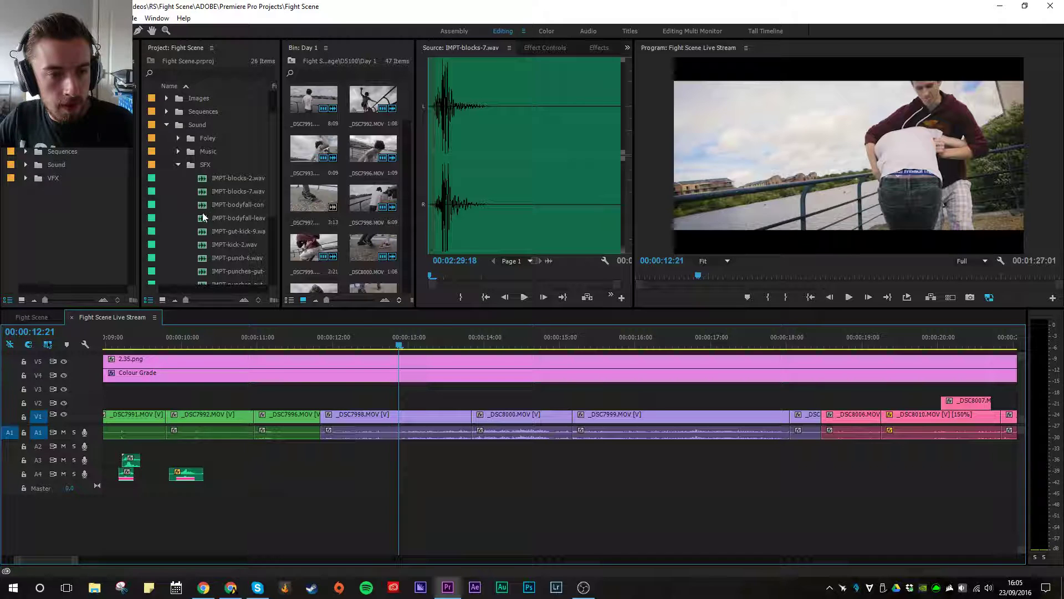
left_click_drag(205, 206, 391, 462)
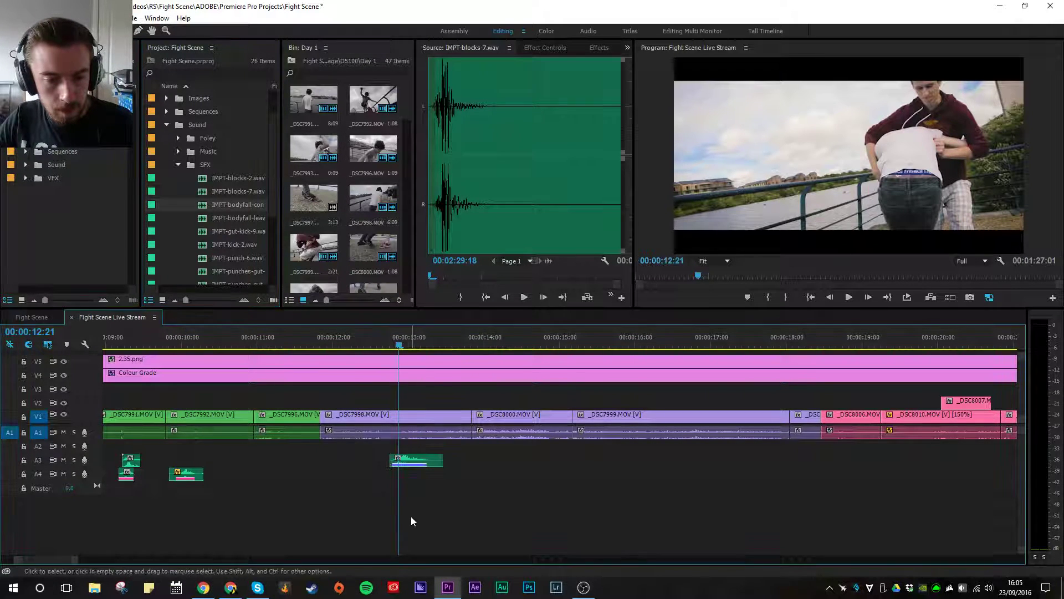
Step: Check the bodyfall sound on A3, trim its end to about 00:00:13:07, and play on into _DSC7999.MOV
left_click(377, 336)
key("space")
key("space")
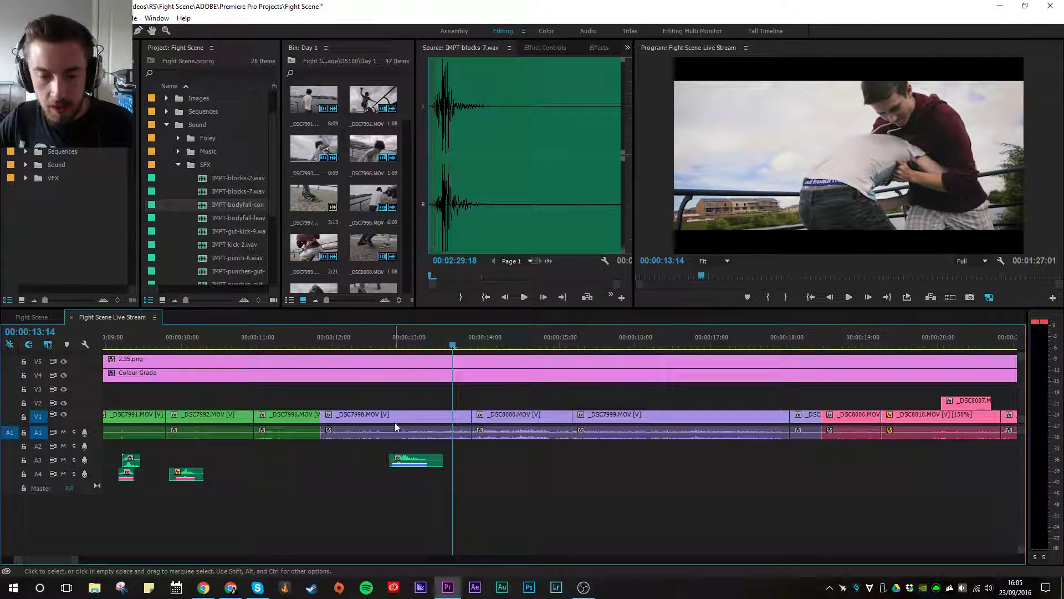
left_click_drag(443, 461, 430, 462)
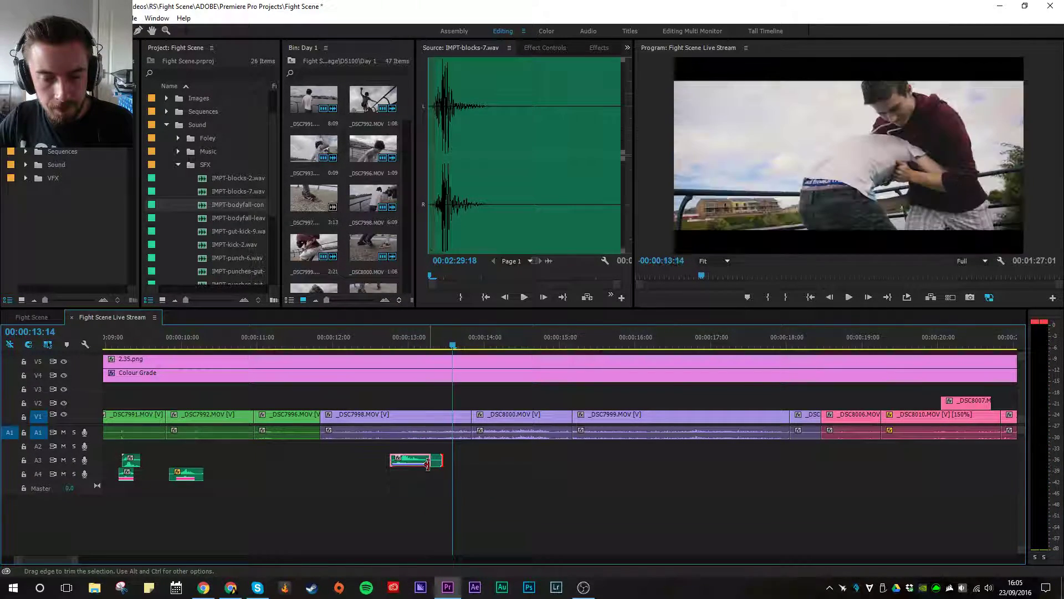
left_click(385, 339)
key("space")
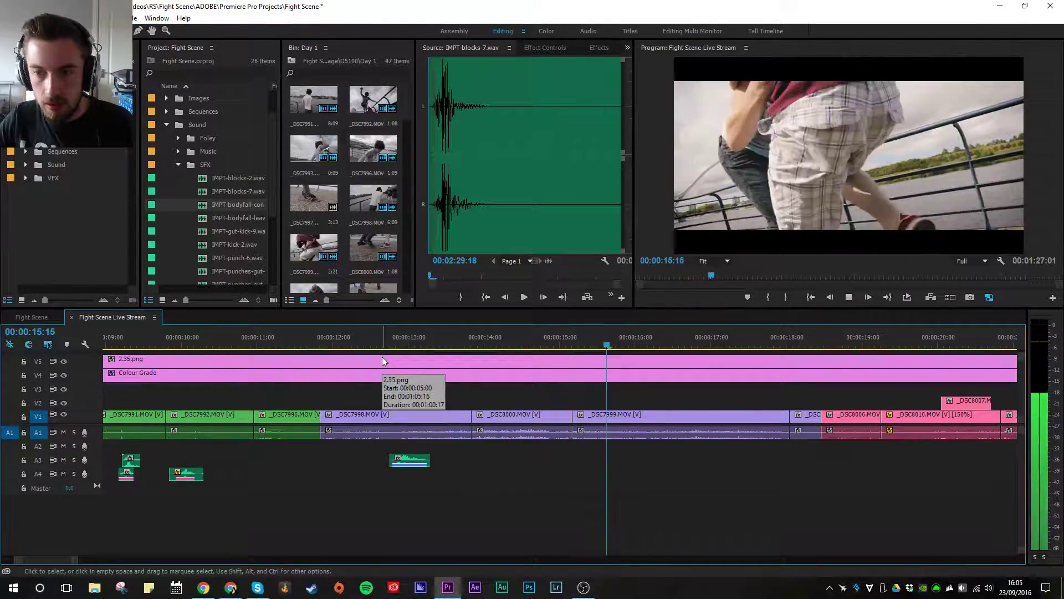
key("space")
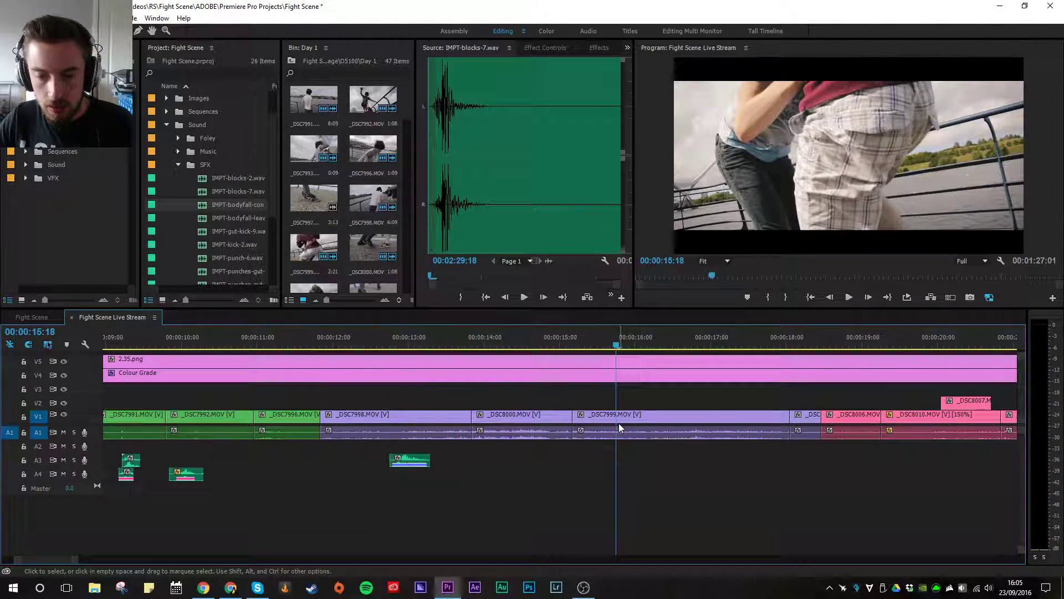
Step: Split _DSC7999.MOV at 00:00:15:18, trim the first piece back to 00:00:15:16, and close the gap
left_click(619, 423)
key("ctrl+k")
key("Right")
key("Right")
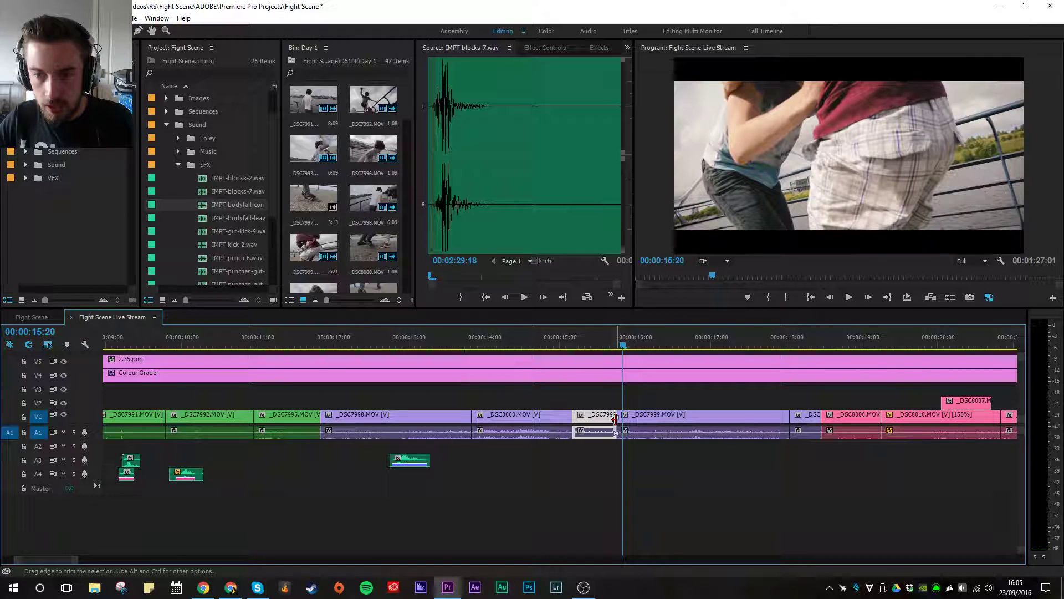
key("Left")
key("Left")
key("Left")
key("Left")
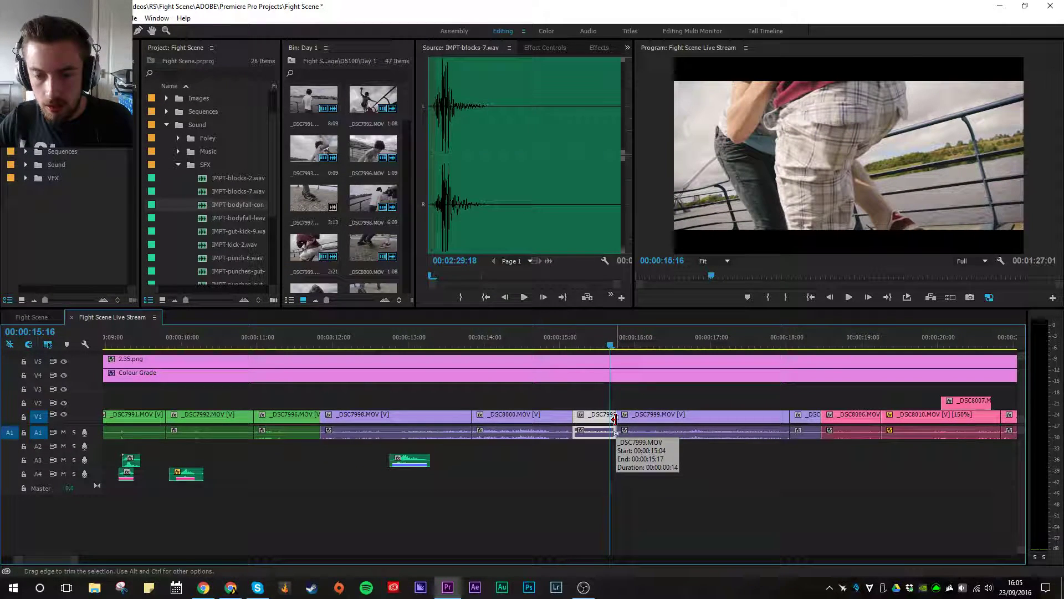
left_click_drag(615, 419, 610, 419)
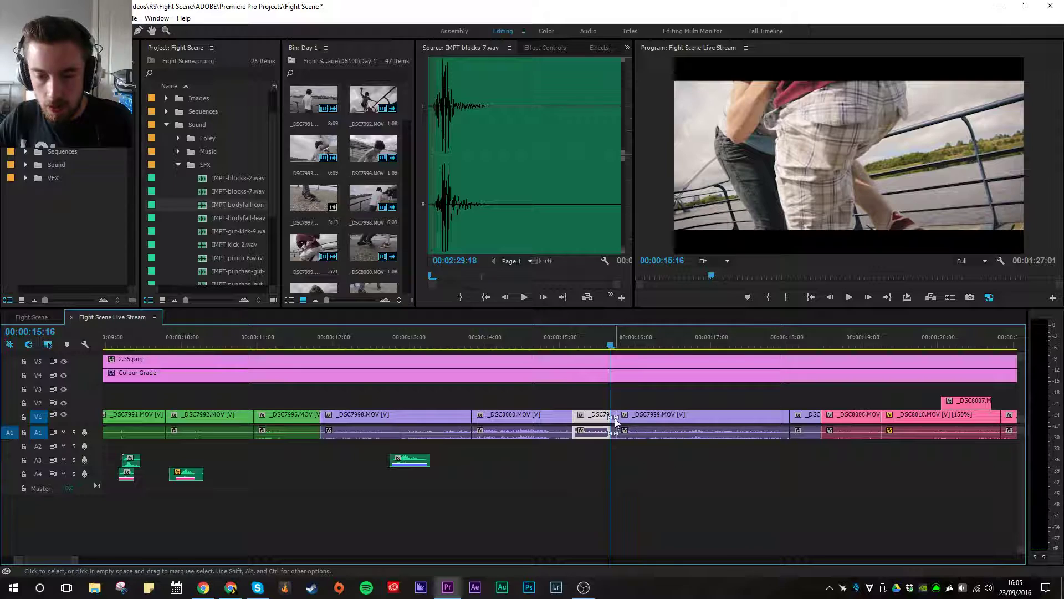
left_click(614, 418)
key("Delete")
Step: Play back the kick across the tightened cut in _DSC7999.MOV
left_click(606, 346)
key("space")
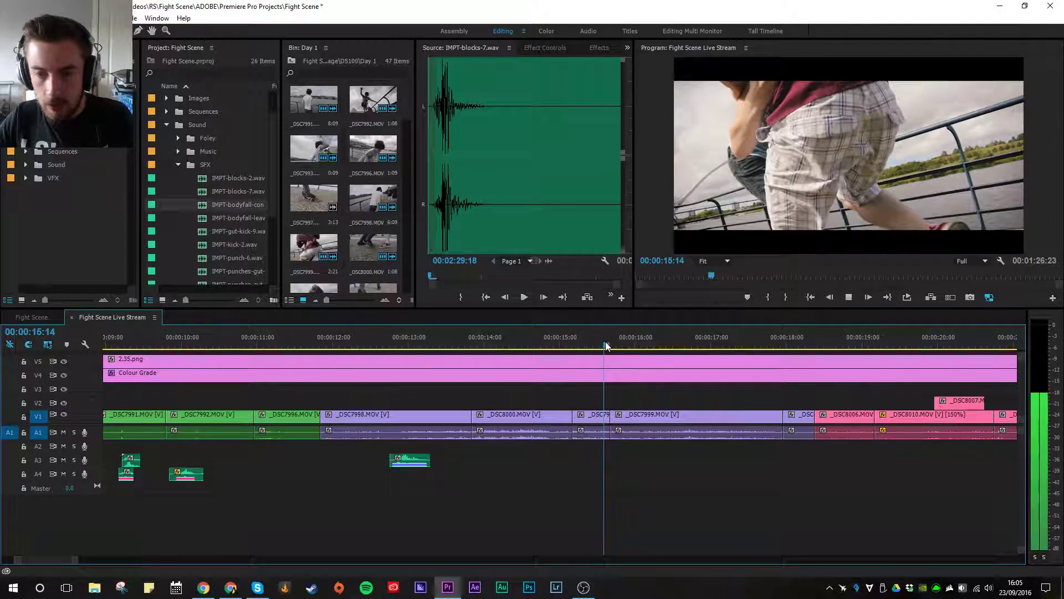
key("space")
left_click(605, 344)
key("space")
Step: Place IMPT-gut-kick-9.wav on A2 at the 00:00:15:16 cut and trim its end to about 00:00:15:23
left_click_drag(606, 346, 610, 345)
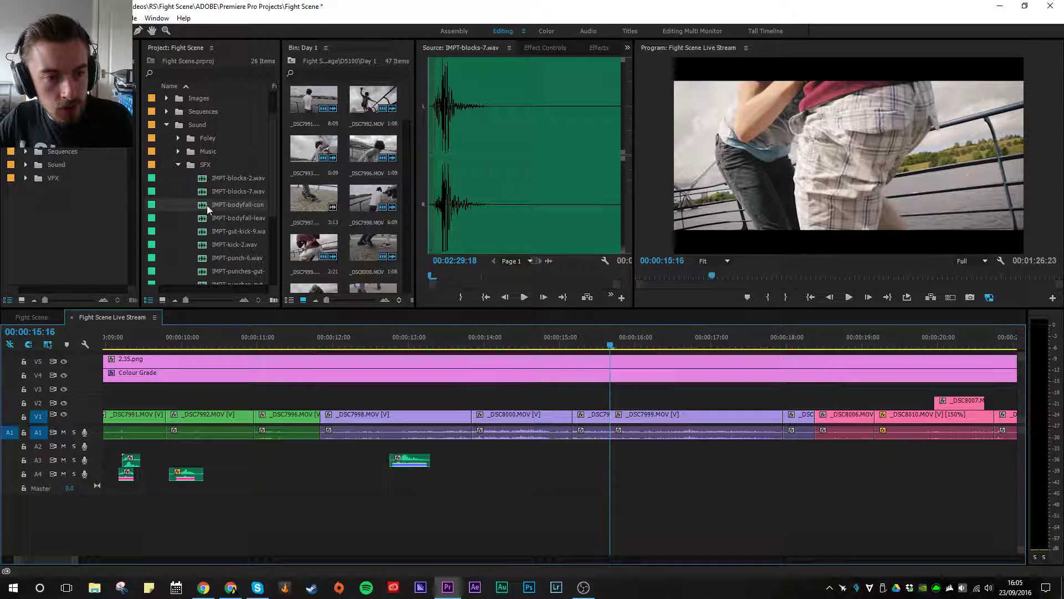
scroll(209, 208, "down", 2)
left_click_drag(208, 178, 585, 450)
key("equal")
key("equal")
key("equal")
left_click_drag(741, 447, 676, 449)
Step: Play back the kick twice to check the gut-kick sound against the cut in _DSC7999.MOV
left_click(529, 345)
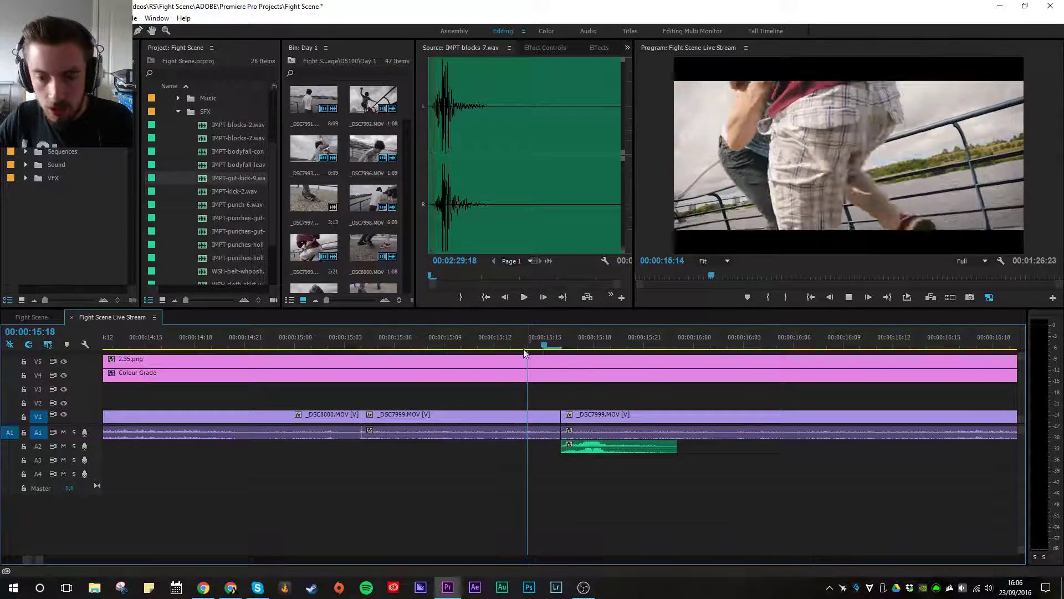
key("space")
key("space")
left_click(534, 336)
key("space")
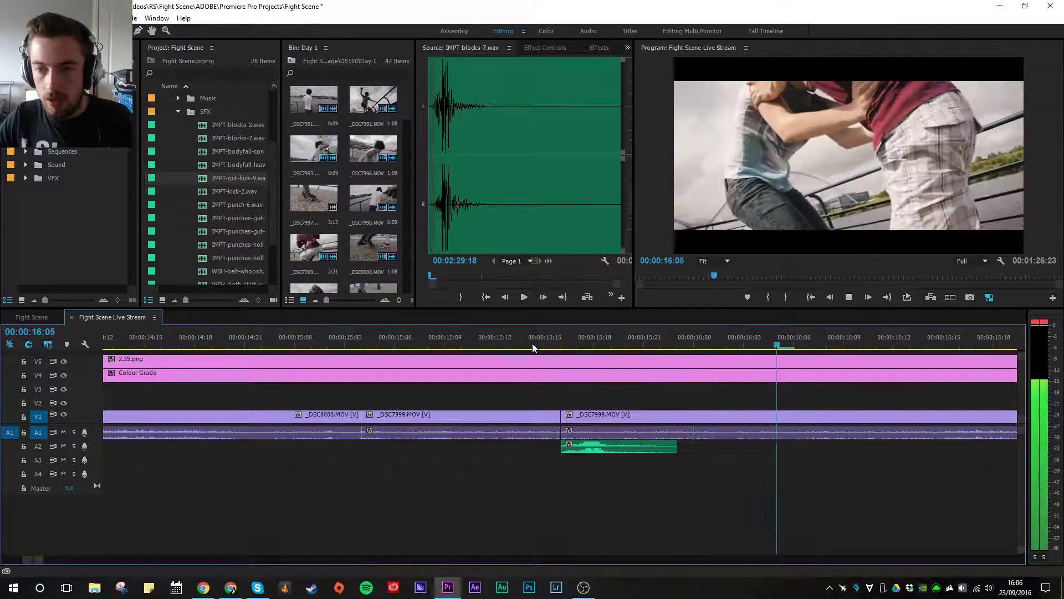
key("space")
Step: Ripple trim the second _DSC7999.MOV piece to start one frame earlier, align the gut-kick sound to the cut, and play back
left_click(591, 432)
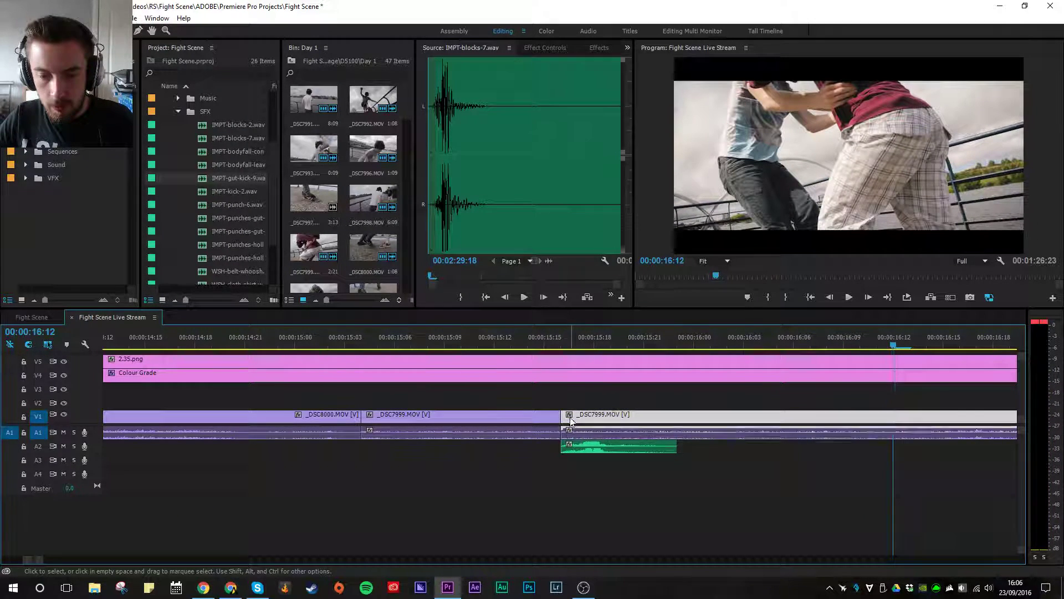
left_click_drag(560, 417, 552, 417)
left_click_drag(616, 446, 601, 442)
left_click(534, 347)
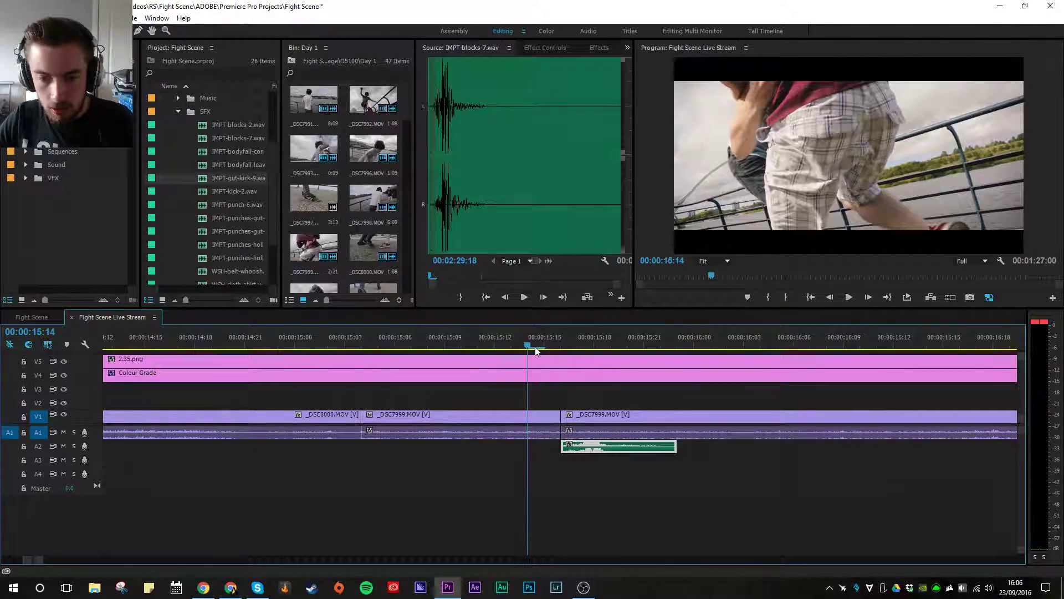
key("space")
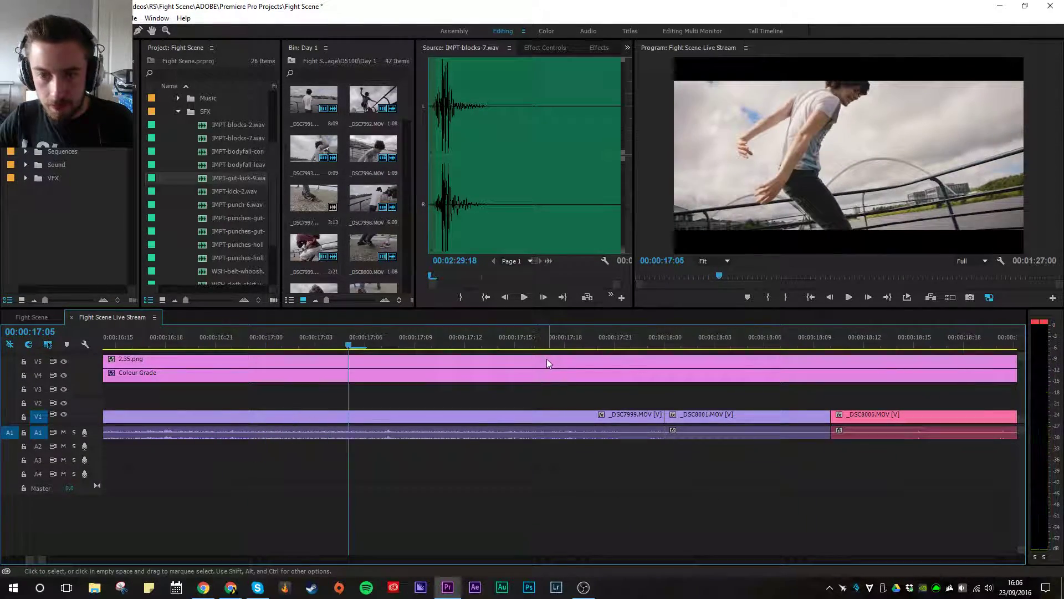
key("space")
Step: Place the WSH-cloth-shirt whoosh on A3 at about 00:00:16:18, under the movement in _DSC7999.MOV
key("minus")
key("minus")
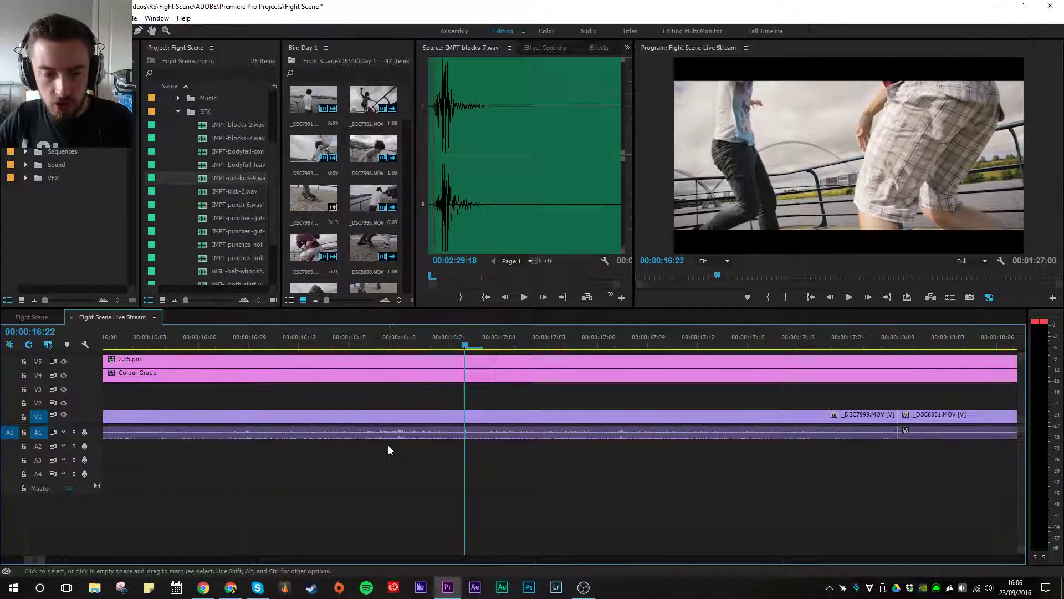
left_click_drag(424, 338, 496, 339)
scroll(219, 178, "down", 1)
scroll(218, 178, "down", 1)
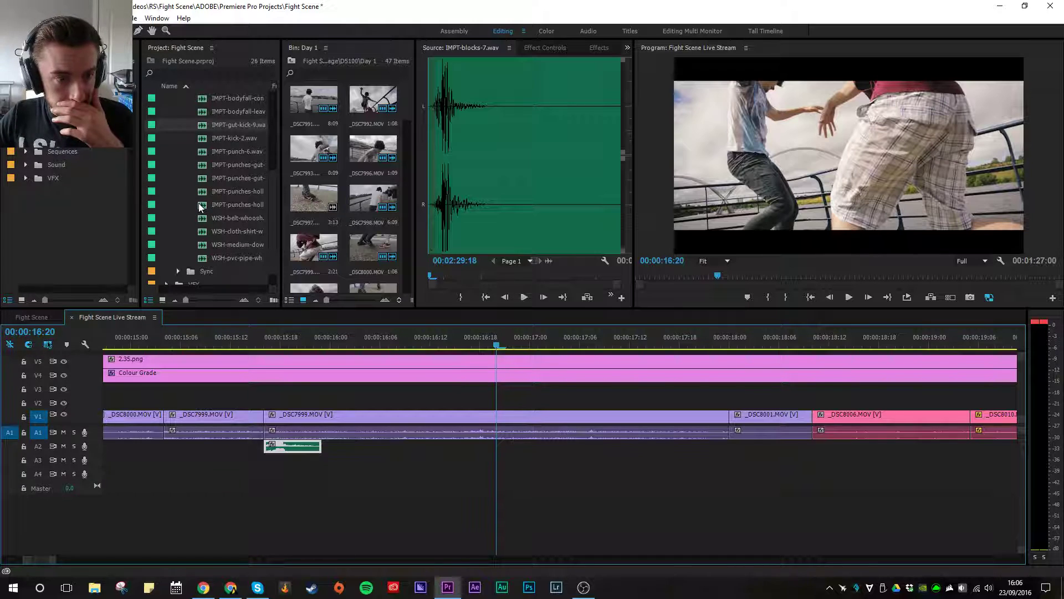
left_click_drag(204, 231, 482, 464)
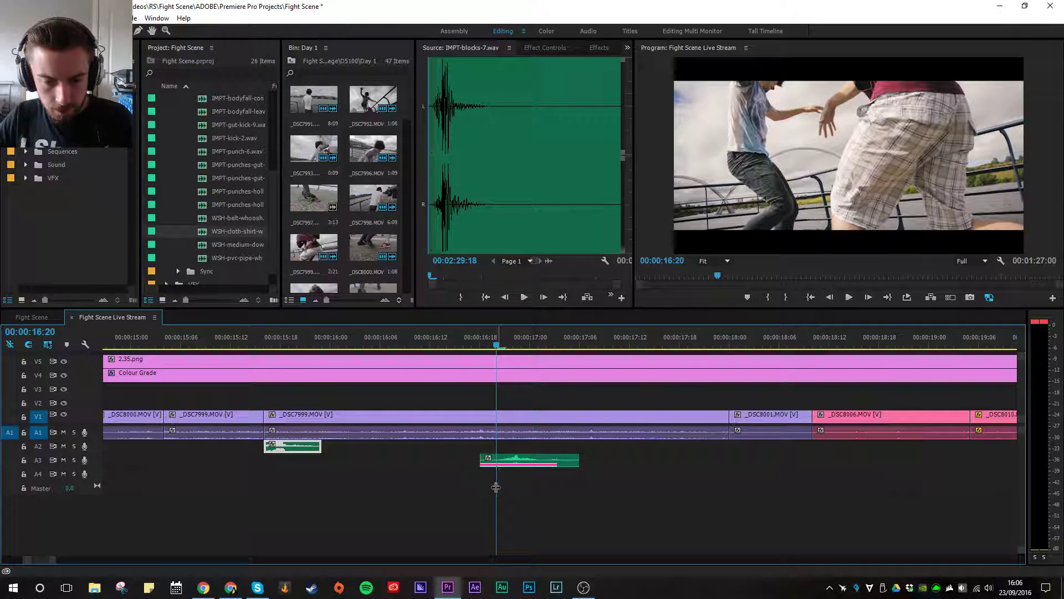
Step: Play back the cloth whoosh and add another WSH-cloth-shirt whoosh on A3 at the start of _DSC8001.MOV
left_click(466, 342)
key("space")
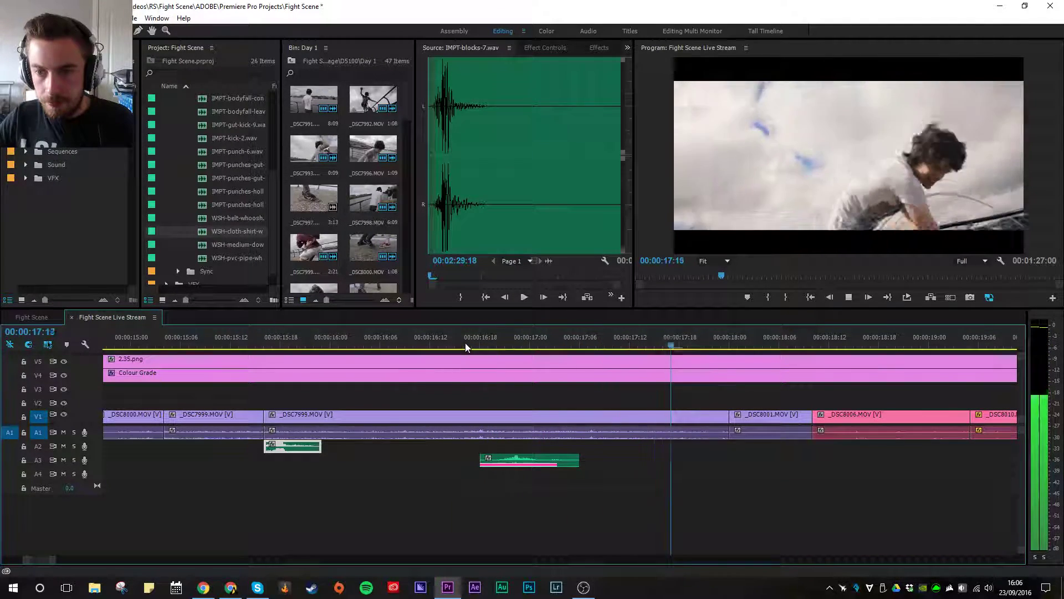
key("space")
left_click_drag(204, 233, 732, 462)
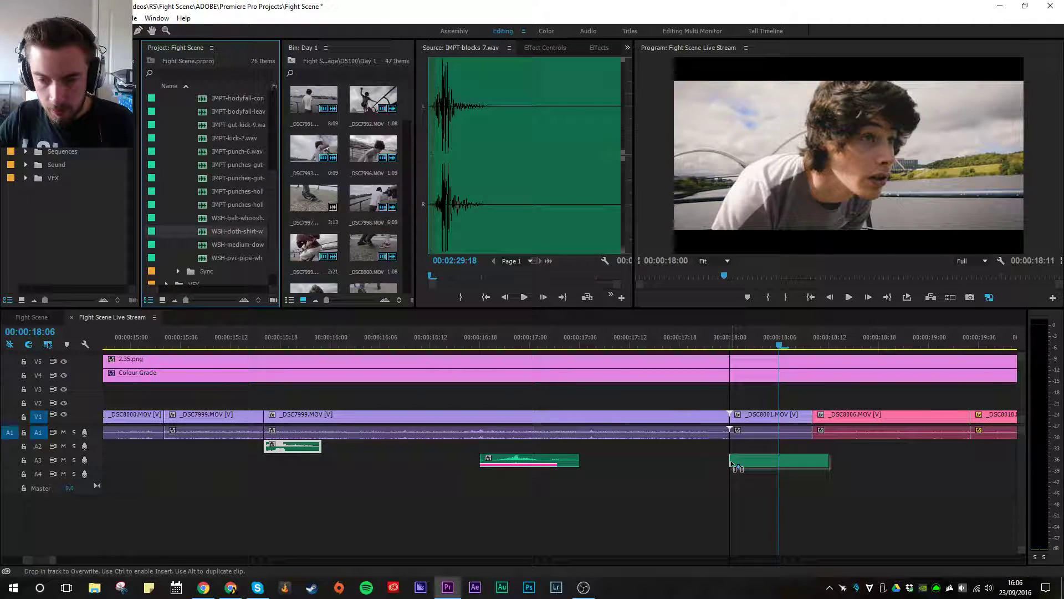
Step: Play back the second cloth whoosh, trim its end to the end of _DSC8001.MOV, and save the project
key("space")
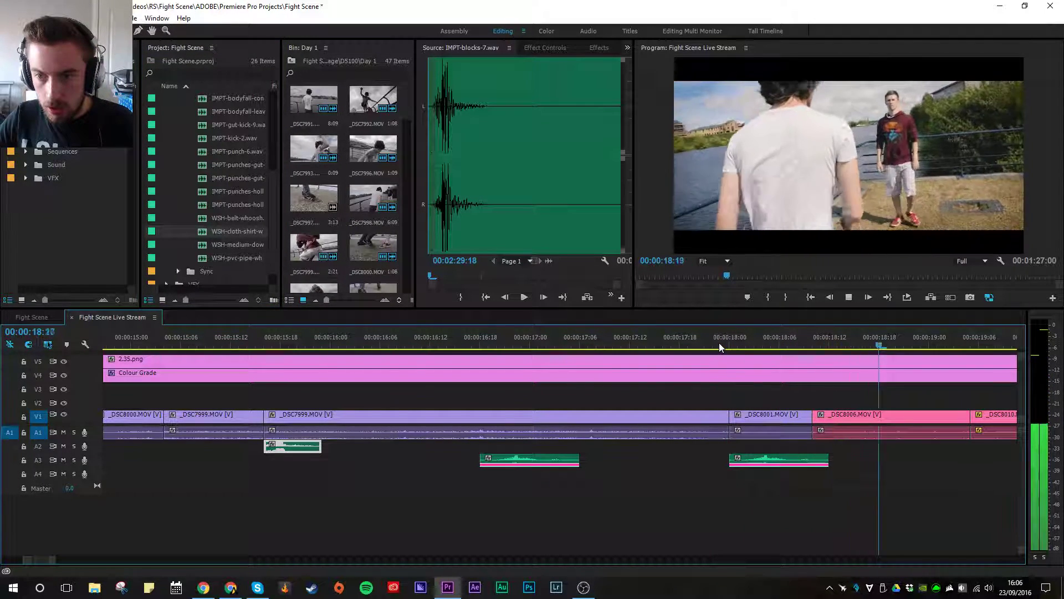
key("space")
left_click(733, 341)
key("space")
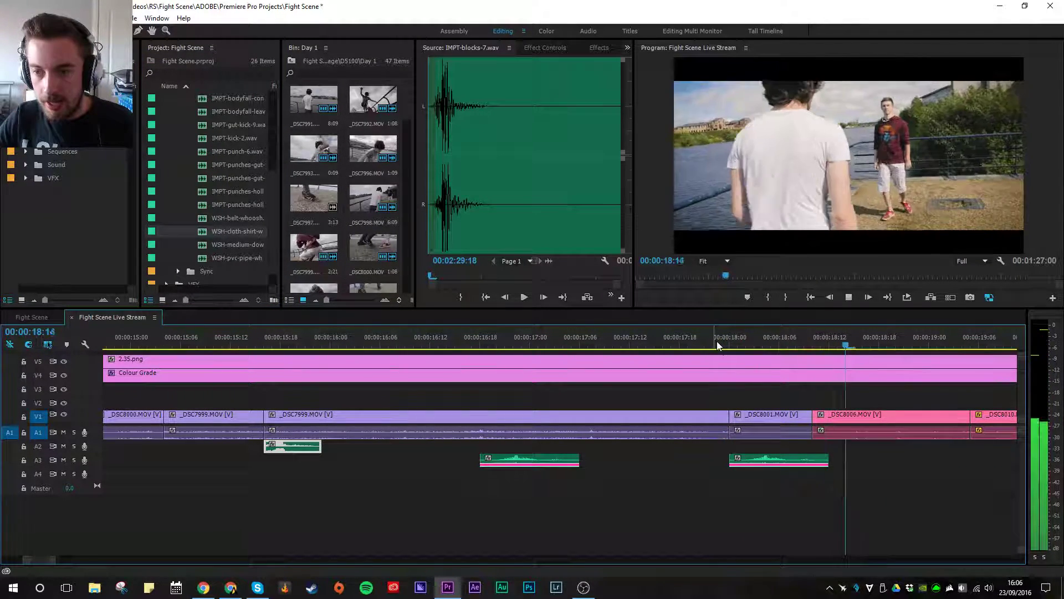
key("space")
left_click_drag(828, 461, 811, 461)
key("ctrl+s")
Step: Move the gut-kick sound from A2 straight down to A3 at the same time position
key("backslash")
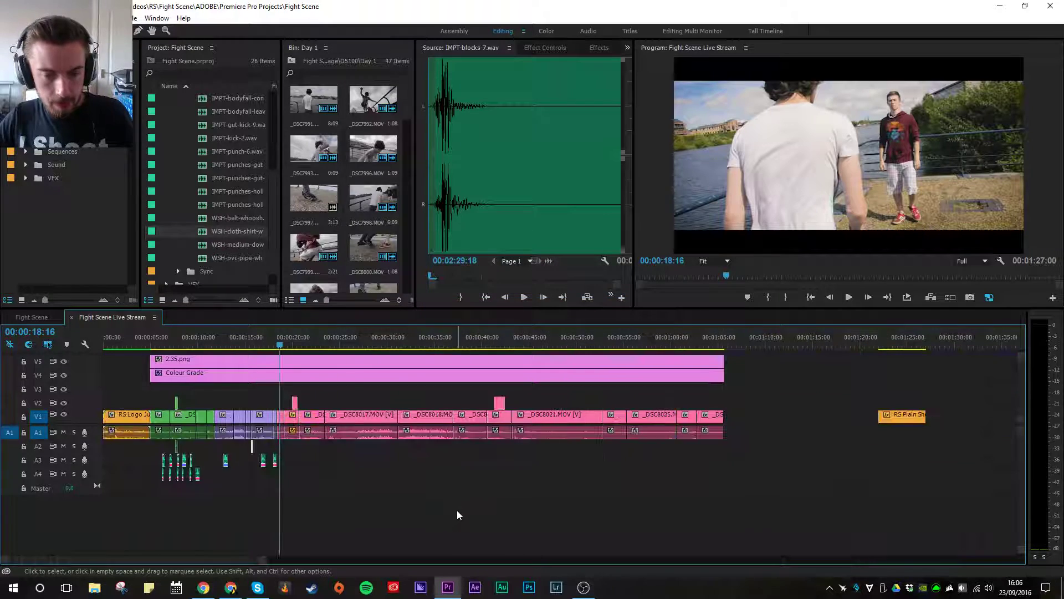
left_click(183, 348)
key("backslash")
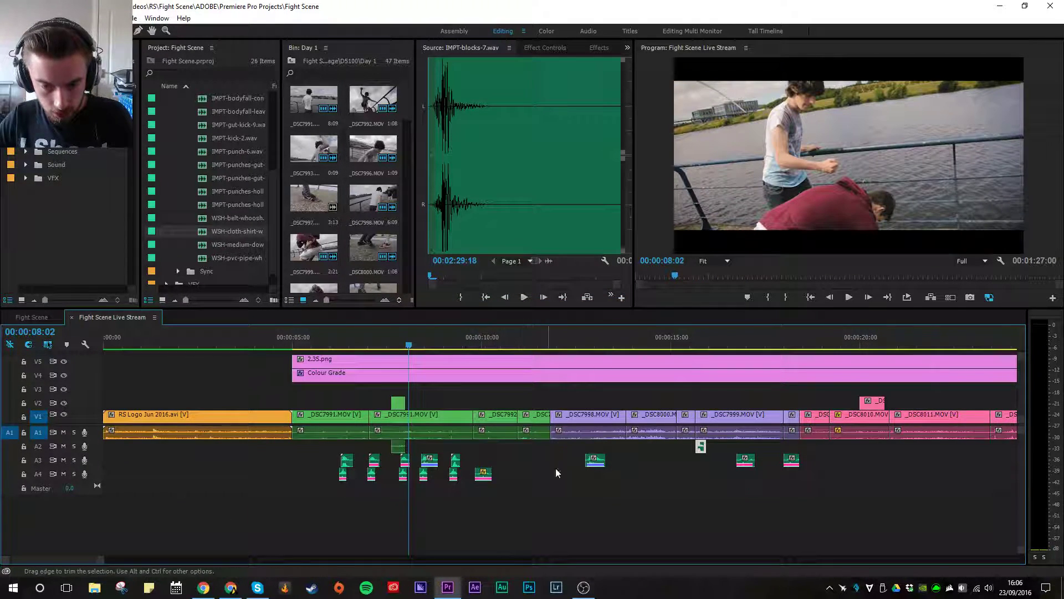
left_click(863, 461)
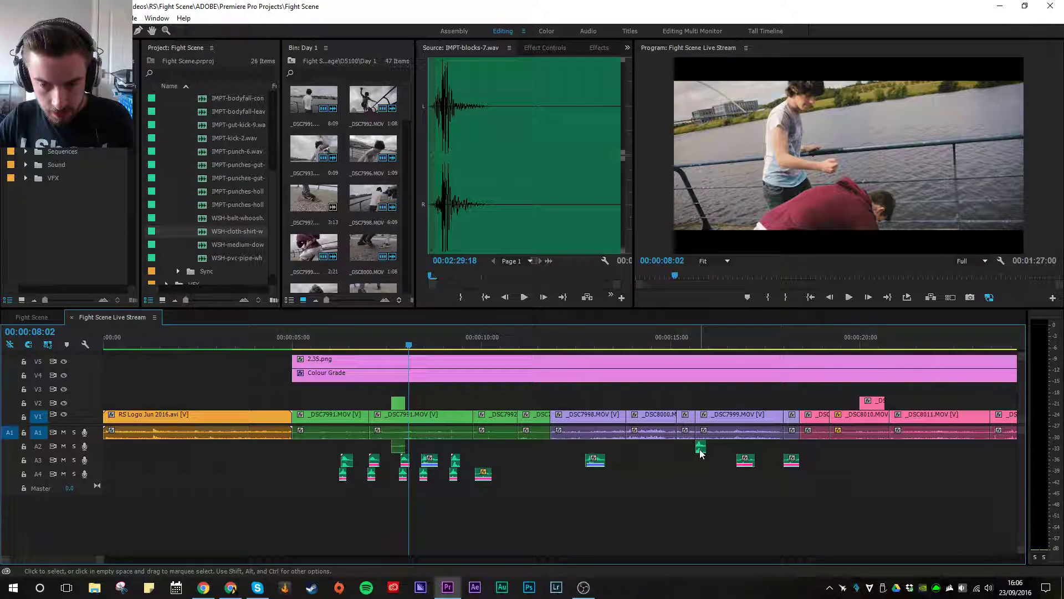
left_click_drag(701, 447, 701, 460)
Step: Change the label colour of all sound clips on A3 to blue and of those on A4 to pink
left_click_drag(830, 458, 278, 465)
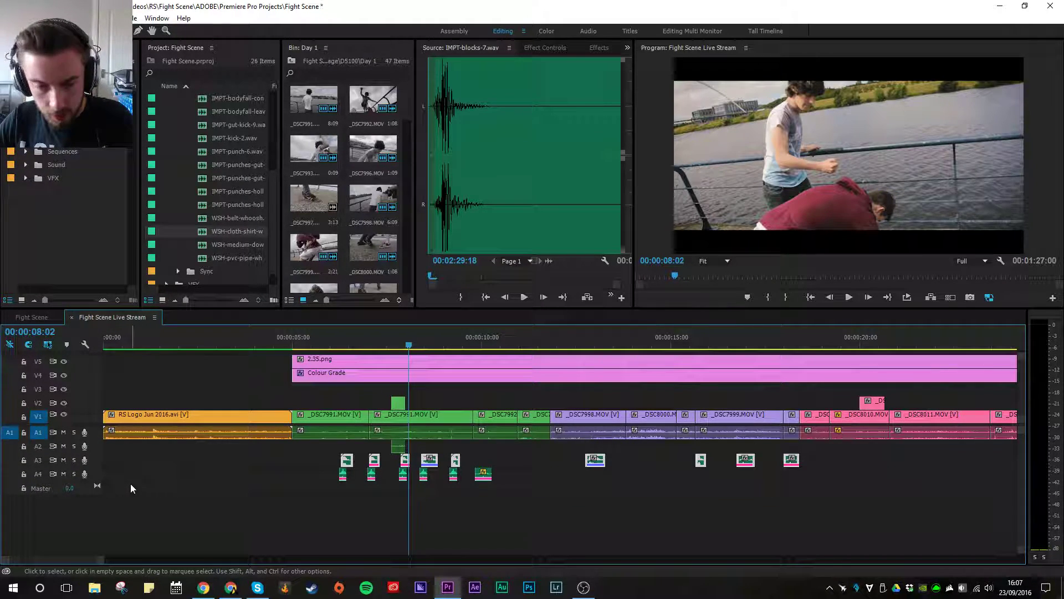
left_click(233, 498)
left_click_drag(276, 490, 355, 510)
left_click_drag(533, 486, 332, 470)
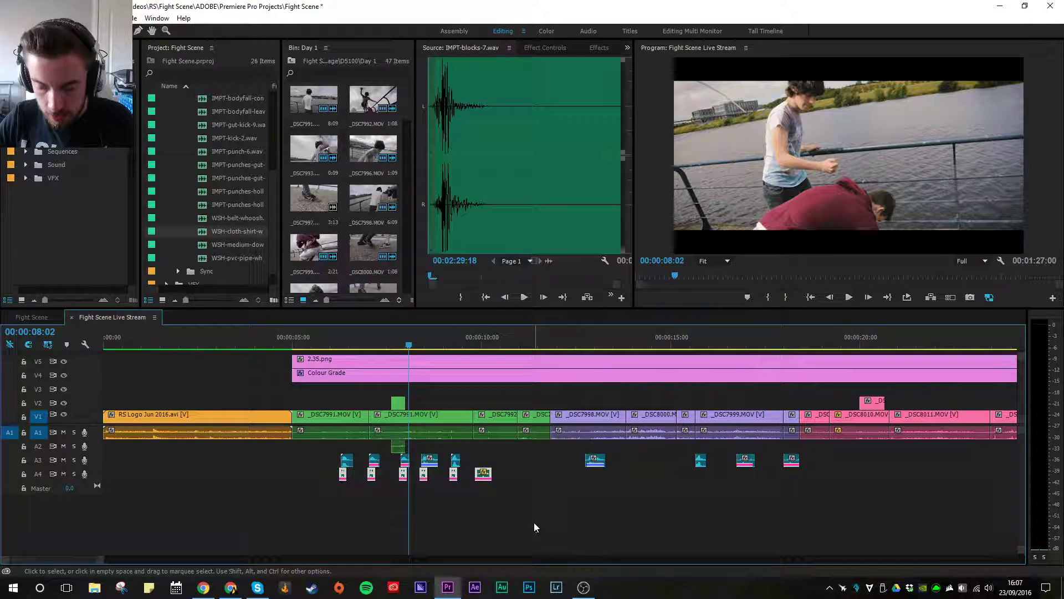
left_click(505, 529)
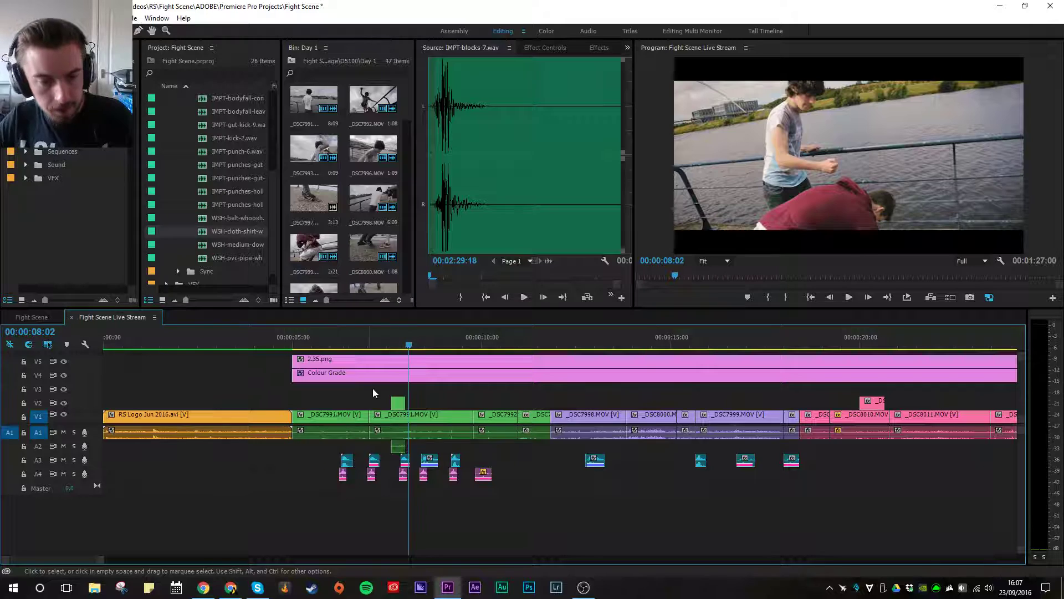
Step: Play back from the kick, then move the cloth whoosh under _DSC7999.MOV from A3 to A4 and label it pink
left_click(689, 344)
key("space")
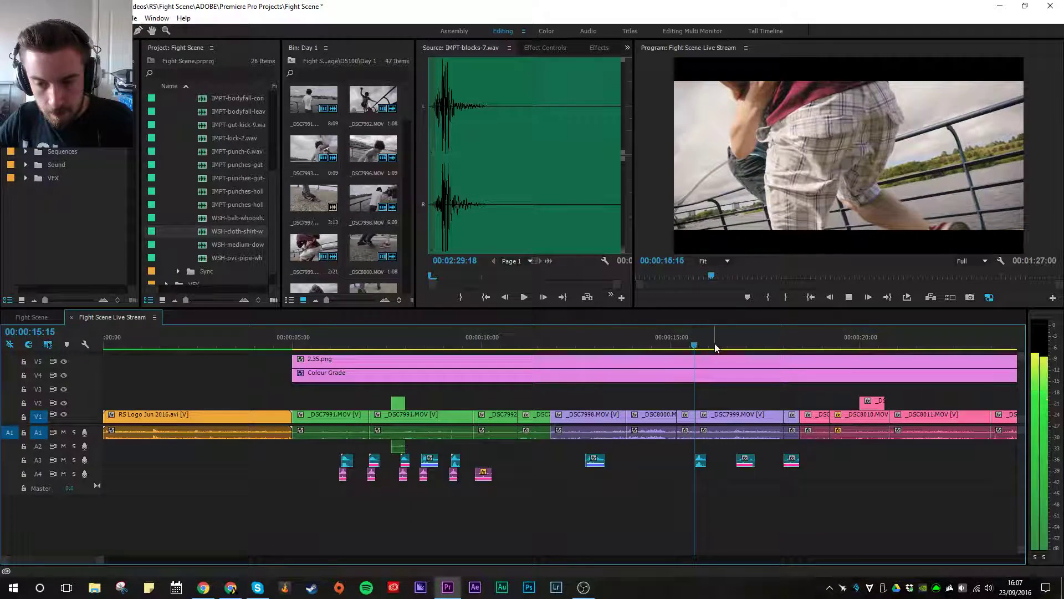
key("space")
left_click_drag(739, 463, 745, 478)
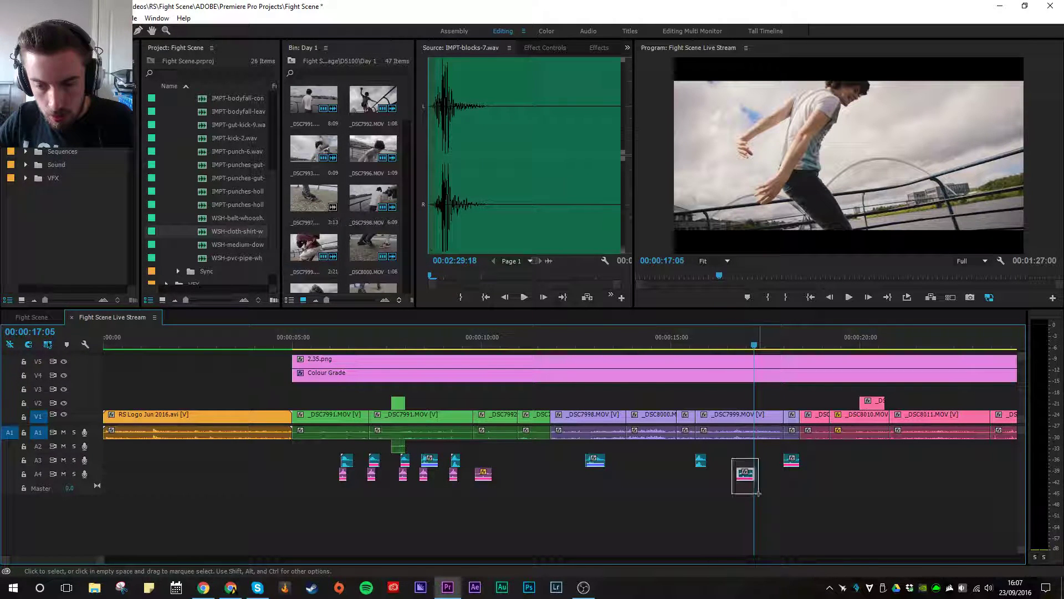
left_click(743, 492)
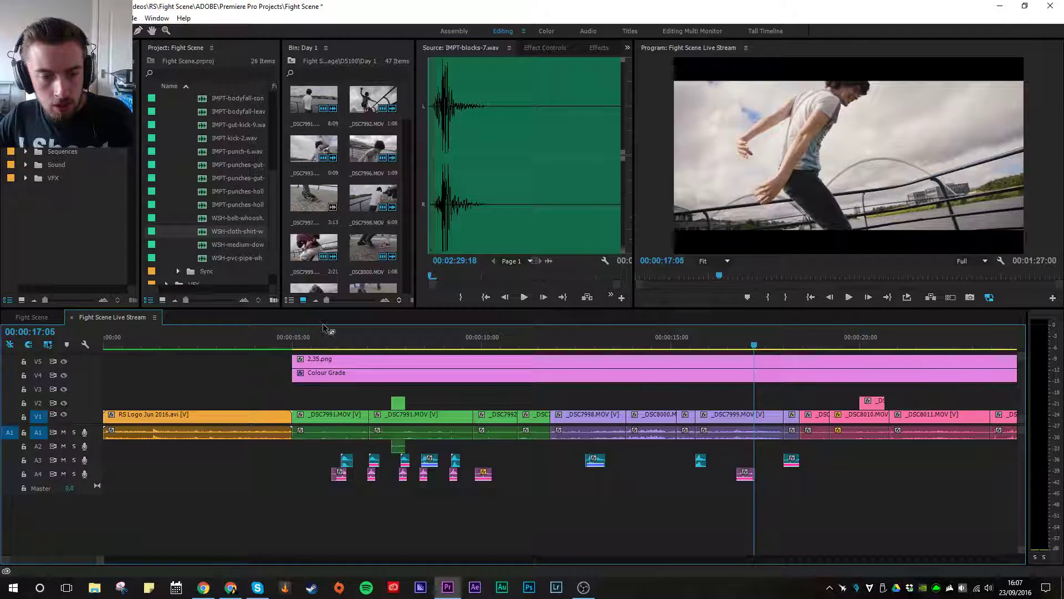
Step: Play back the fight from just before the first hit up to the _DSC8007.MOV clip on V2
left_click(326, 345)
key("space")
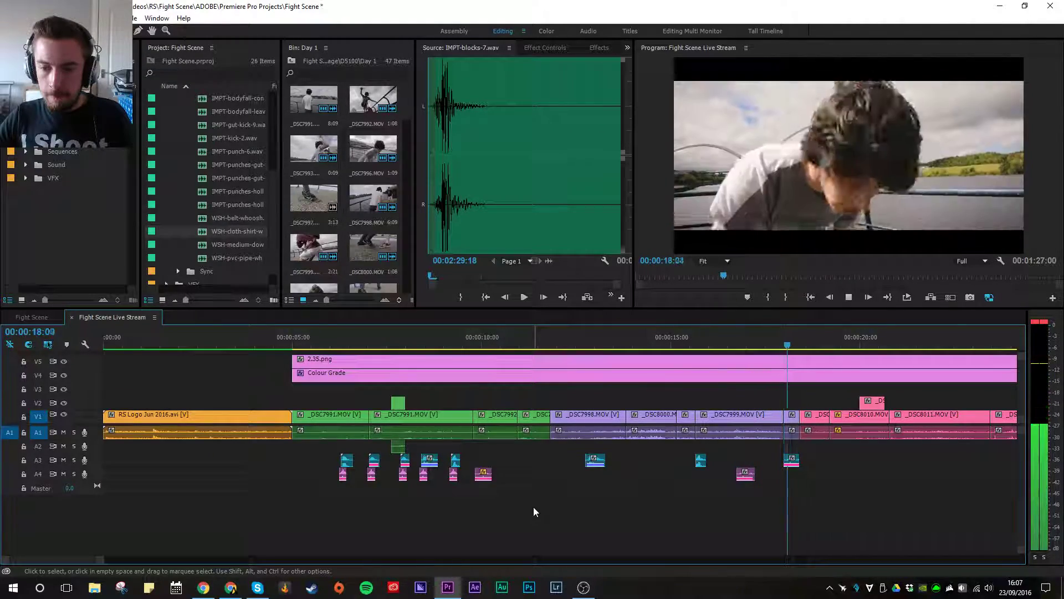
key("space")
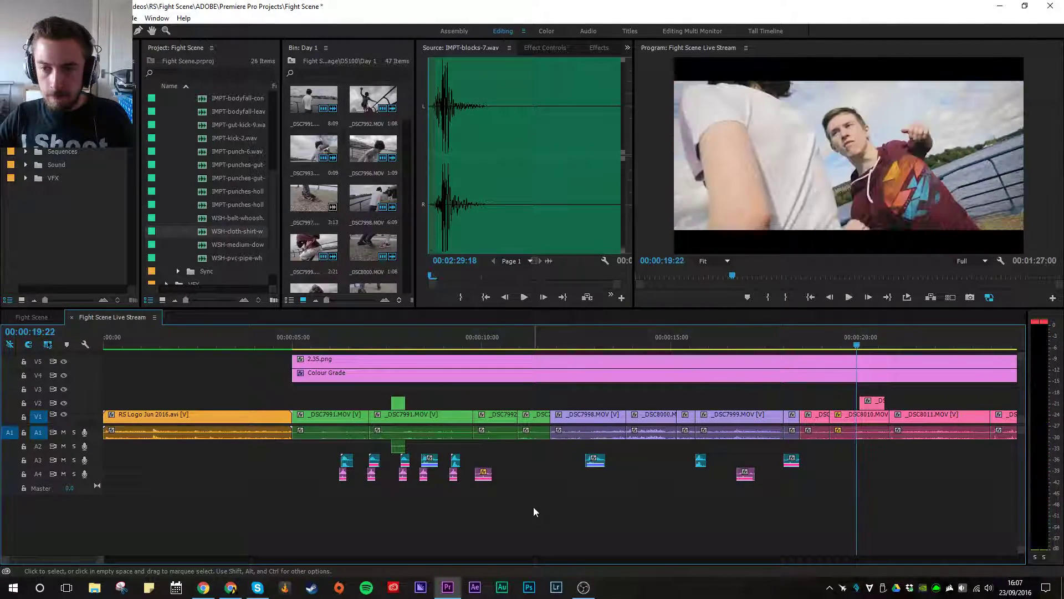
Step: Save the project and check the live stream's chat, analytics and settings on the YouTube live dashboard in Chrome
key("ctrl+s")
key("alt+Tab")
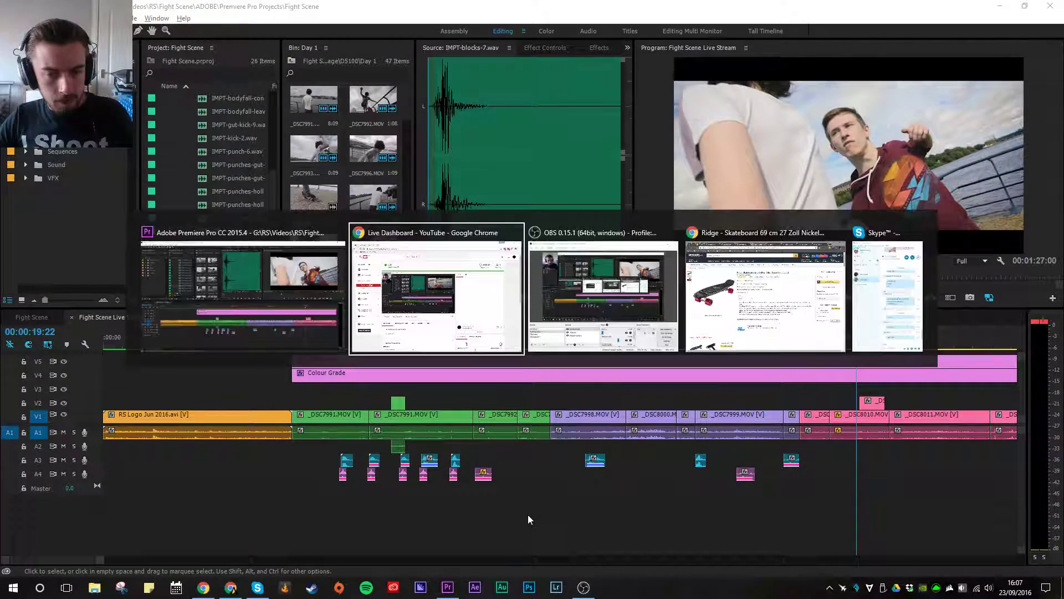
left_click(393, 324)
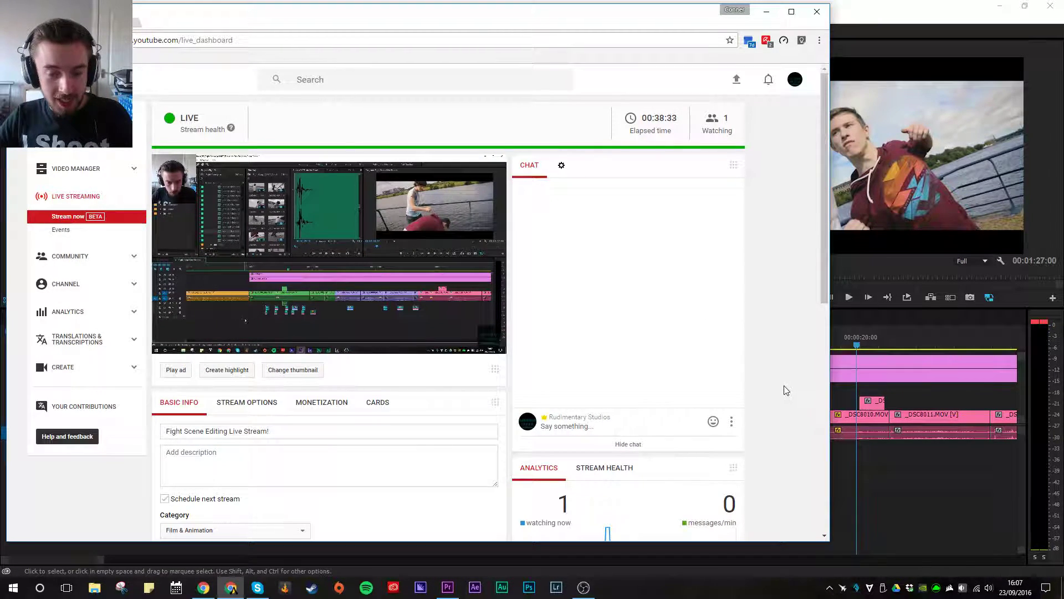
scroll(776, 382, "down", 3)
scroll(780, 388, "up", 3)
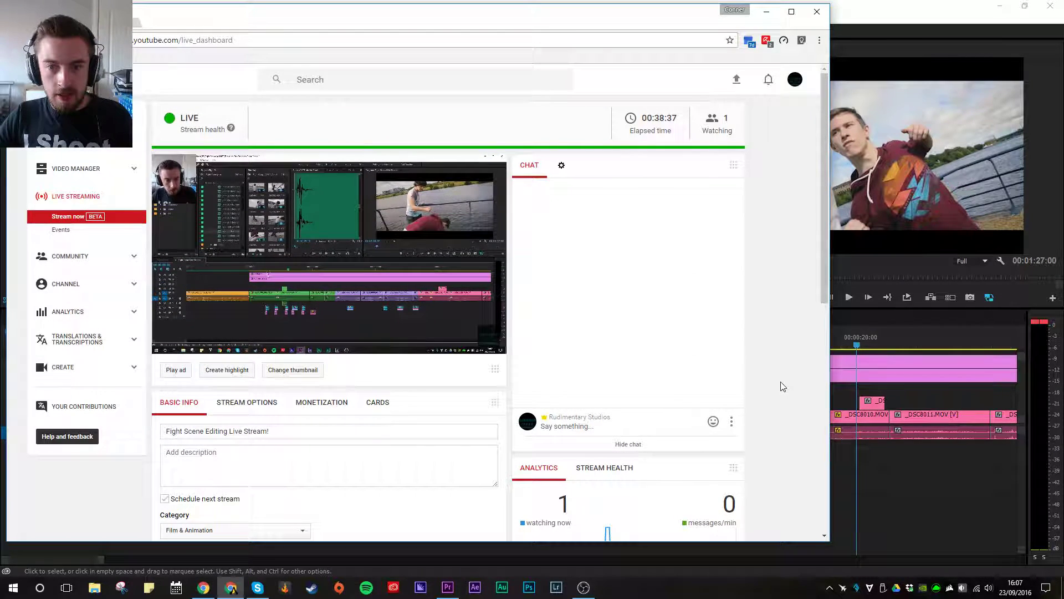
scroll(783, 386, "down", 5)
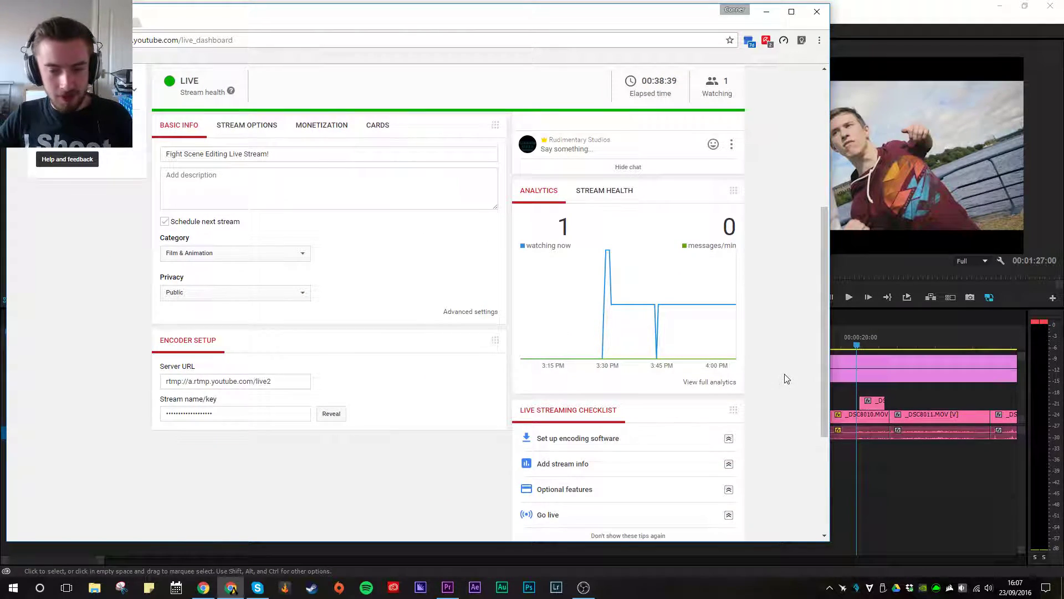
scroll(787, 379, "up", 5)
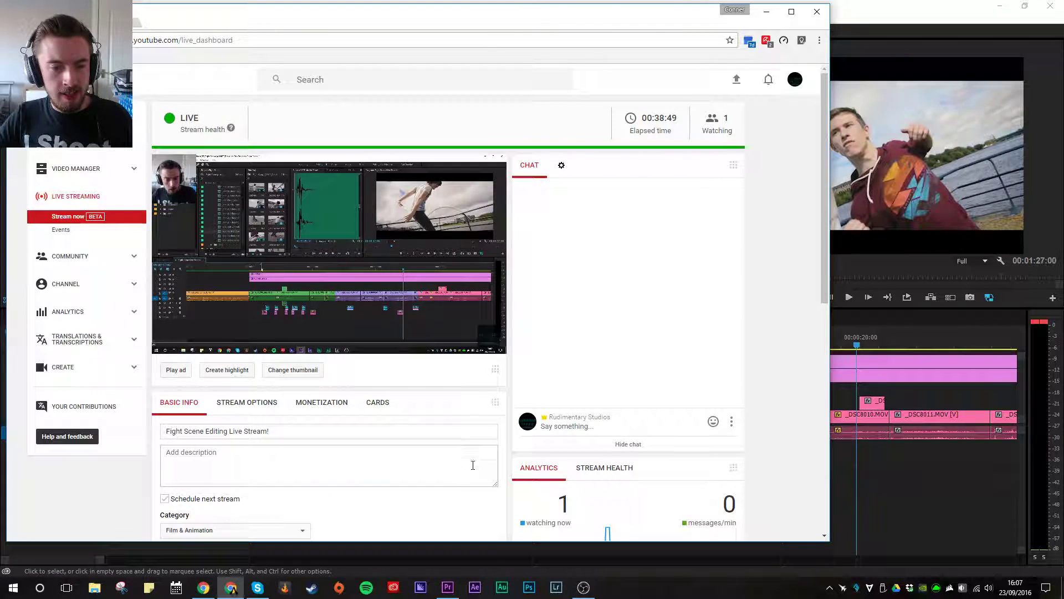
left_click(894, 500)
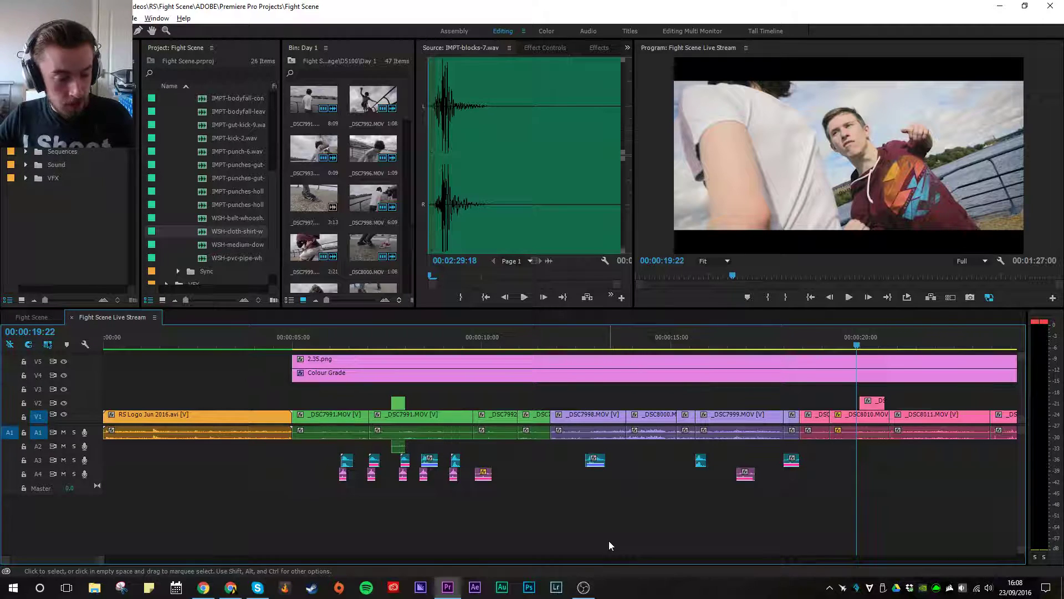
Step: Save the Premiere Pro project again and look at the stream preview on the YouTube live dashboard
key("ctrl+s")
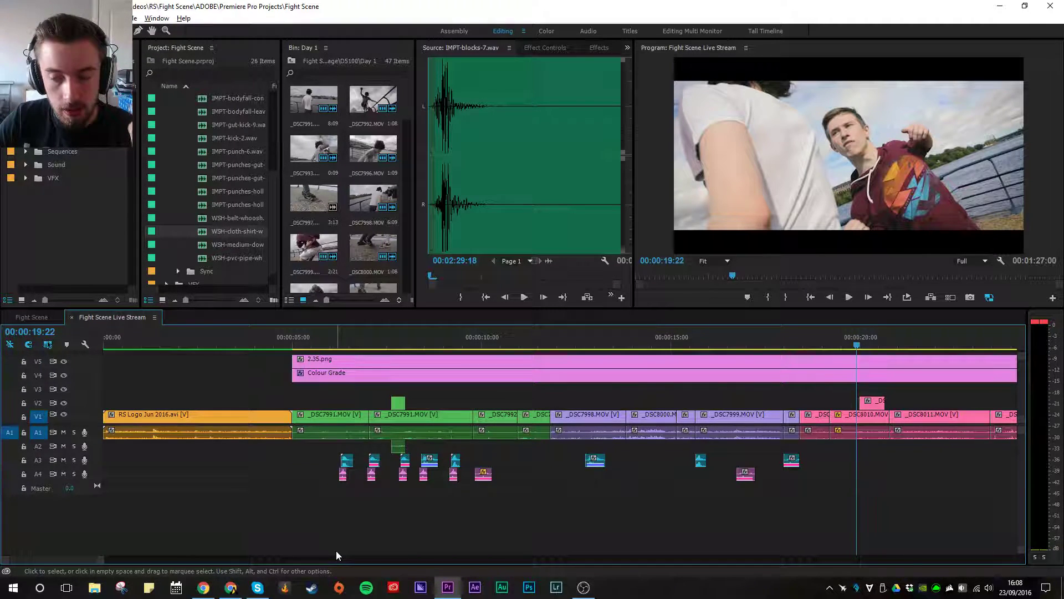
scroll(590, 505, "down", 5)
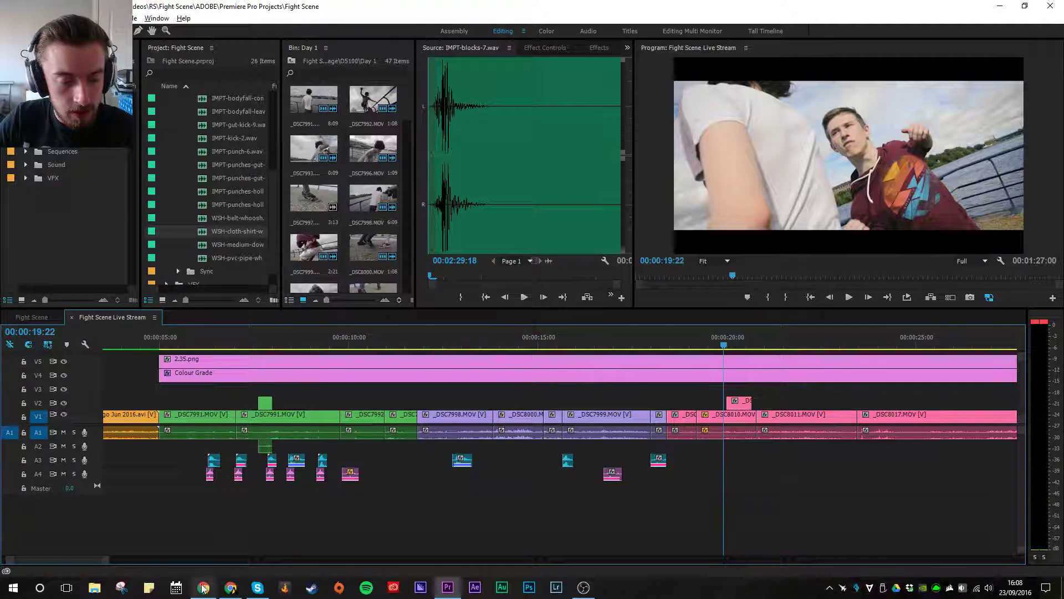
left_click(230, 587)
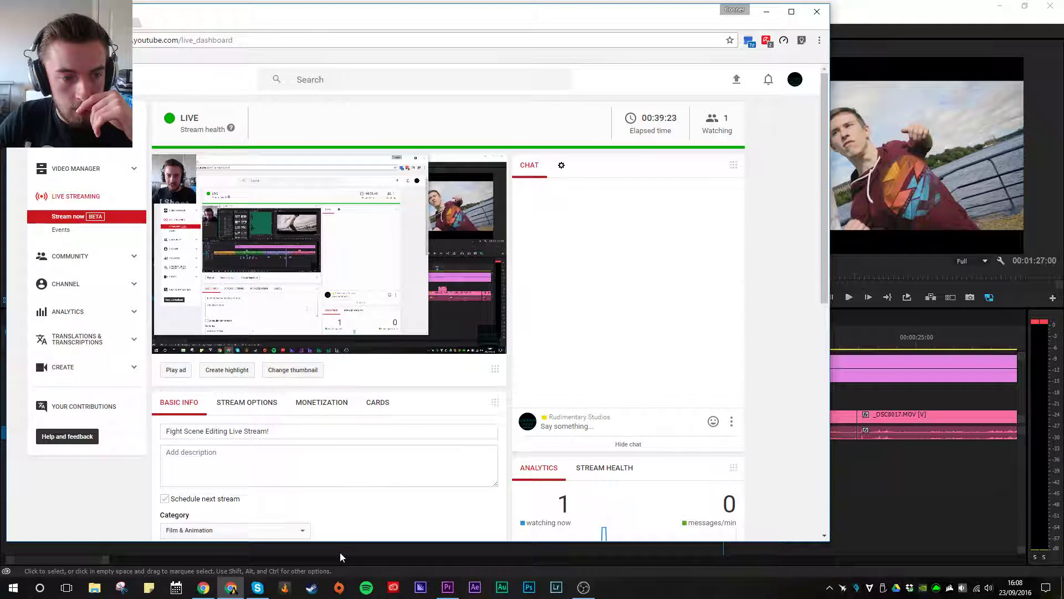
mouse_move(394, 276)
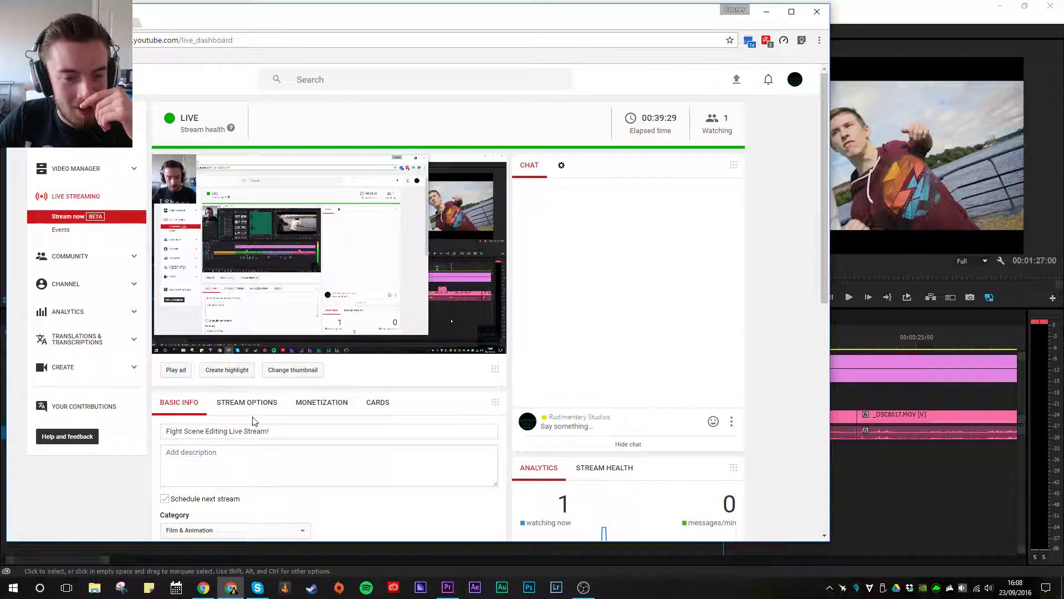
left_click(933, 488)
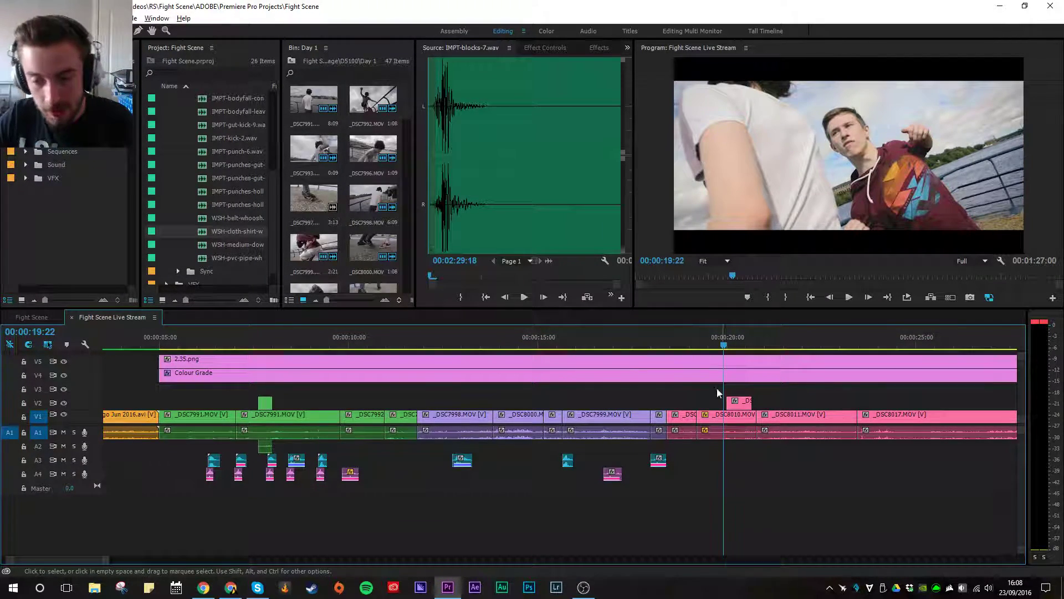
Step: Play back the fight around the _DSC8010.MOV and _DSC8007.MOV shots
key("space")
key("space")
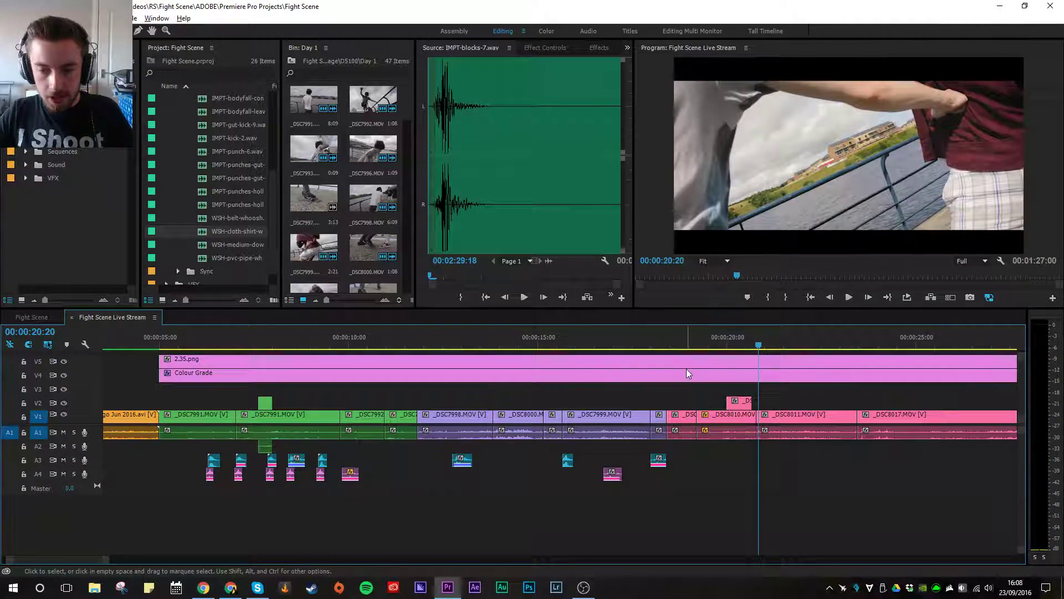
left_click(665, 337)
key("space")
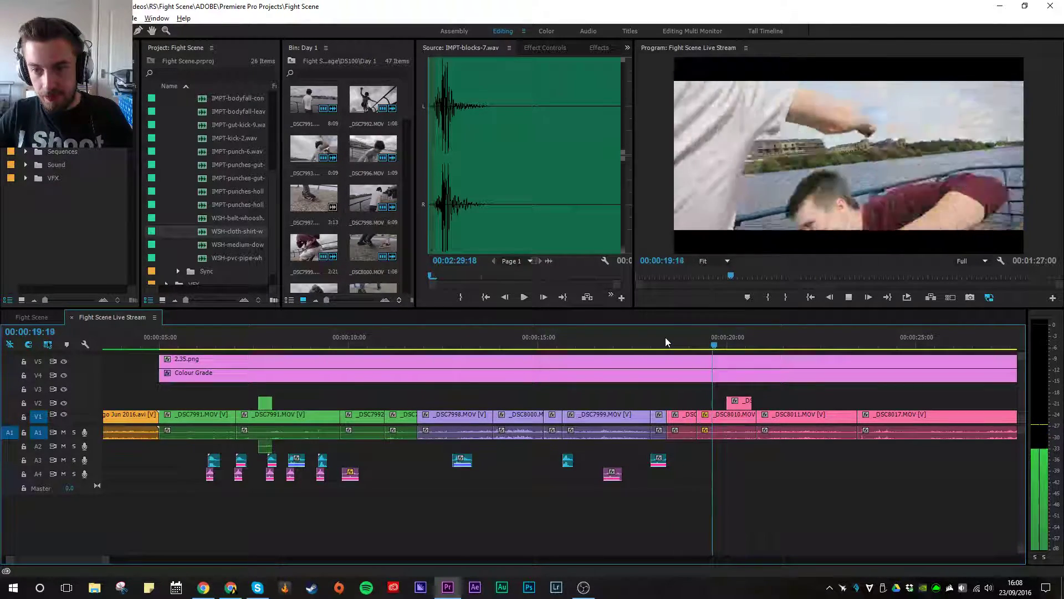
Step: Find the swing in _DSC8010.MOV at 00:00:19:12 and place the cloth shirt whoosh on A4 so it starts just before it
left_click_drag(478, 347, 505, 347)
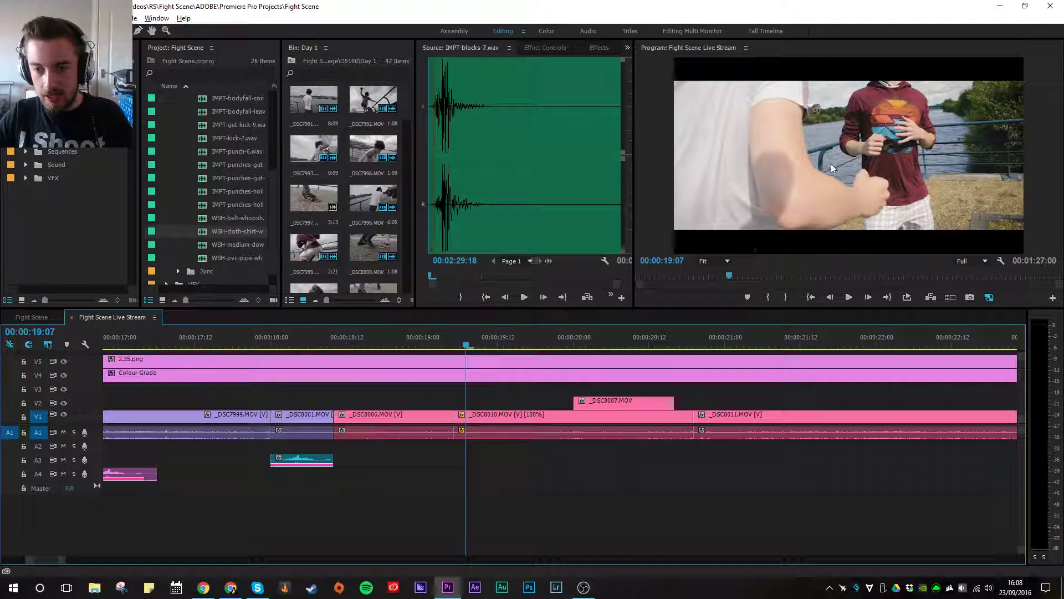
left_click_drag(468, 340, 510, 351)
left_click_drag(682, 348, 499, 347)
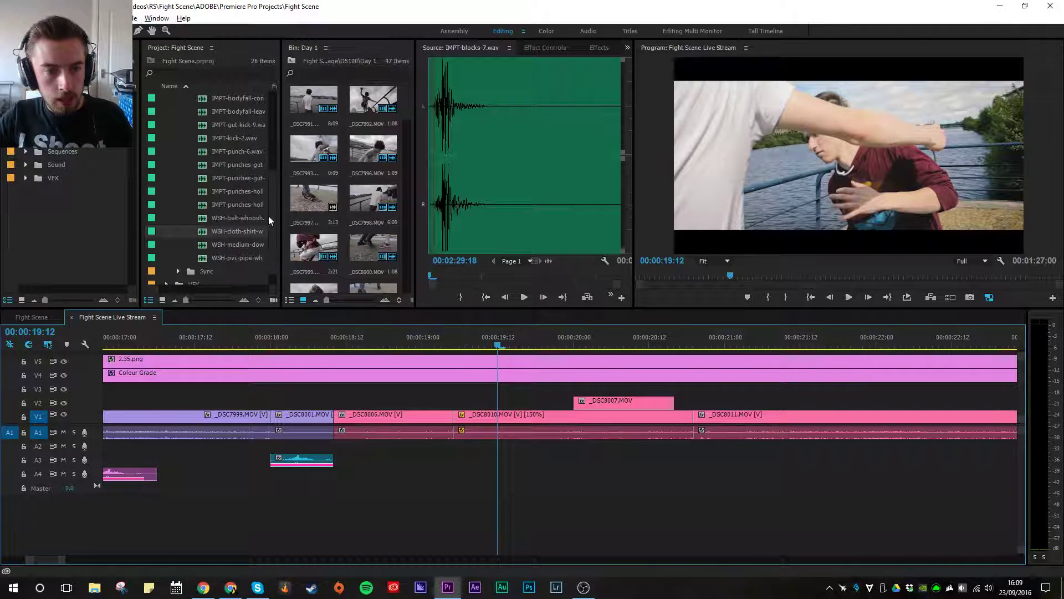
left_click_drag(204, 231, 488, 479)
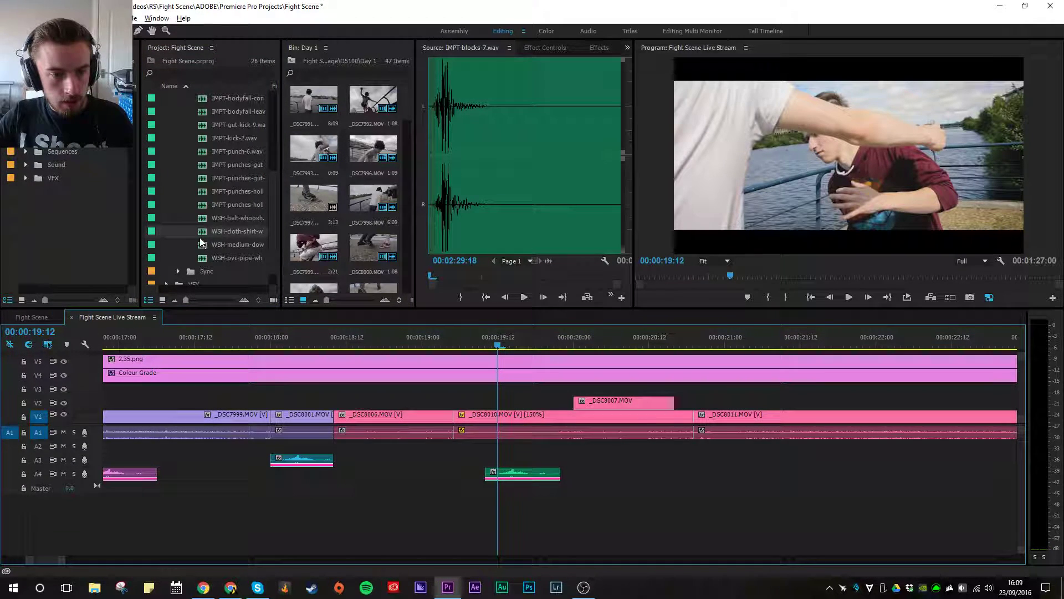
Step: Open WSH-belt-whoosh.wav in the Source monitor and audition one of its whooshes
left_click_drag(204, 217, 477, 477)
left_click_drag(395, 431, 485, 476)
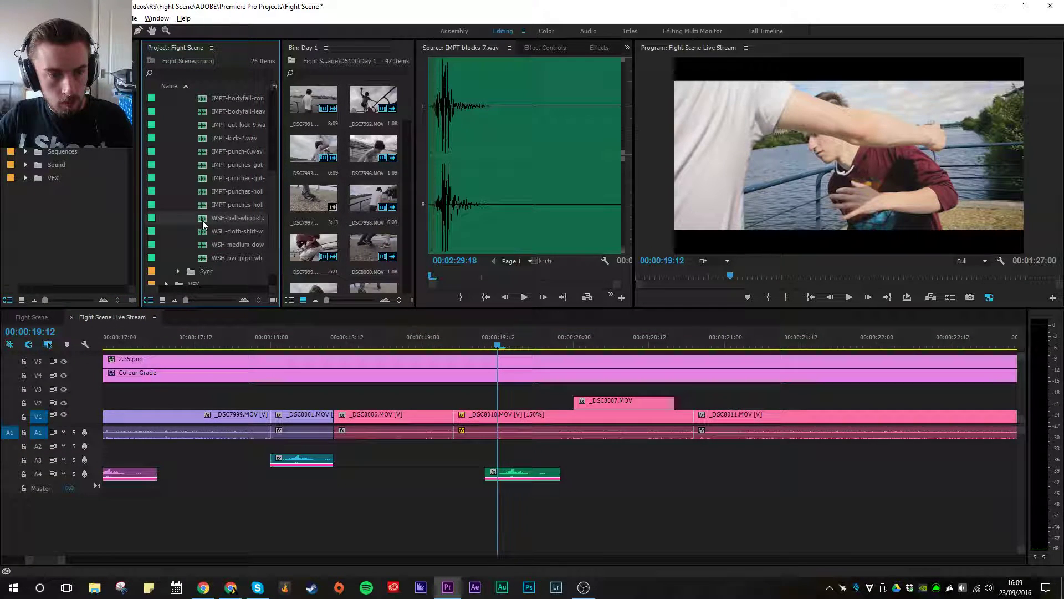
double_click(209, 220)
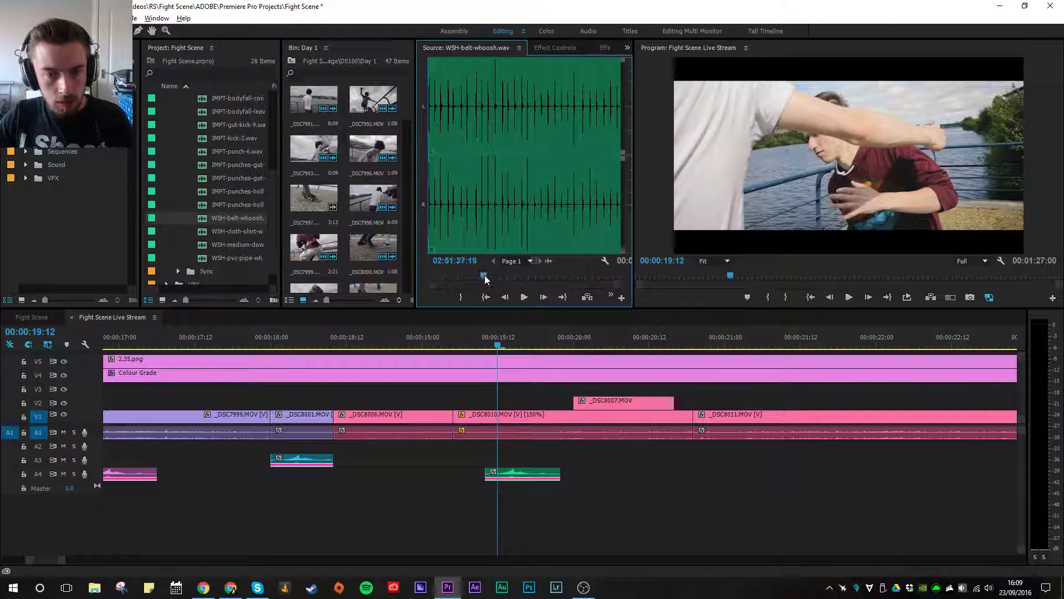
key("equal")
key("equal")
key("equal")
key("space")
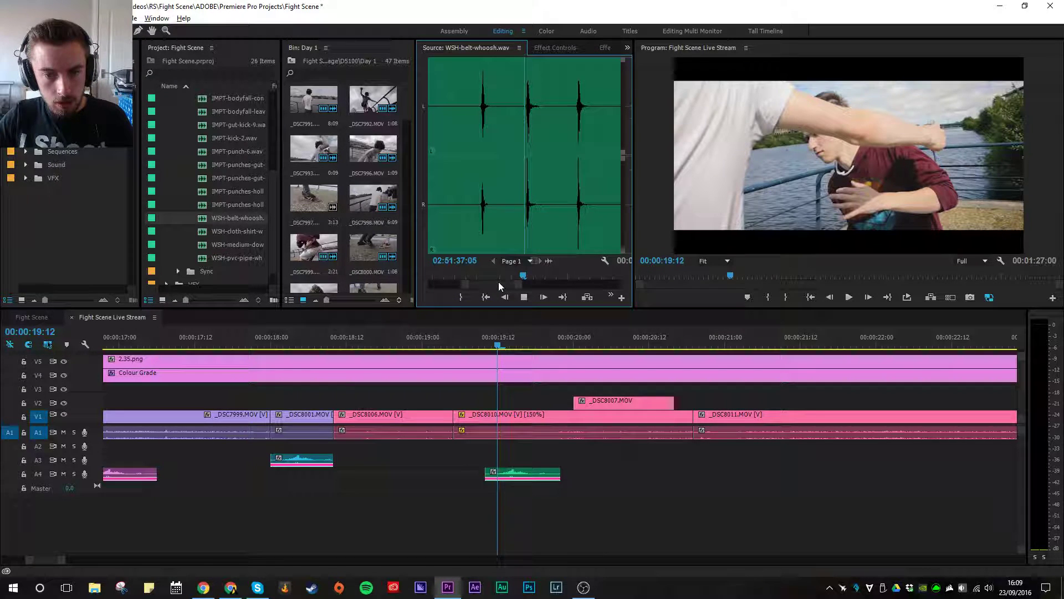
Step: Play back the newly placed cloth whoosh against the swing in _DSC8010.MOV
left_click(497, 375)
key("space")
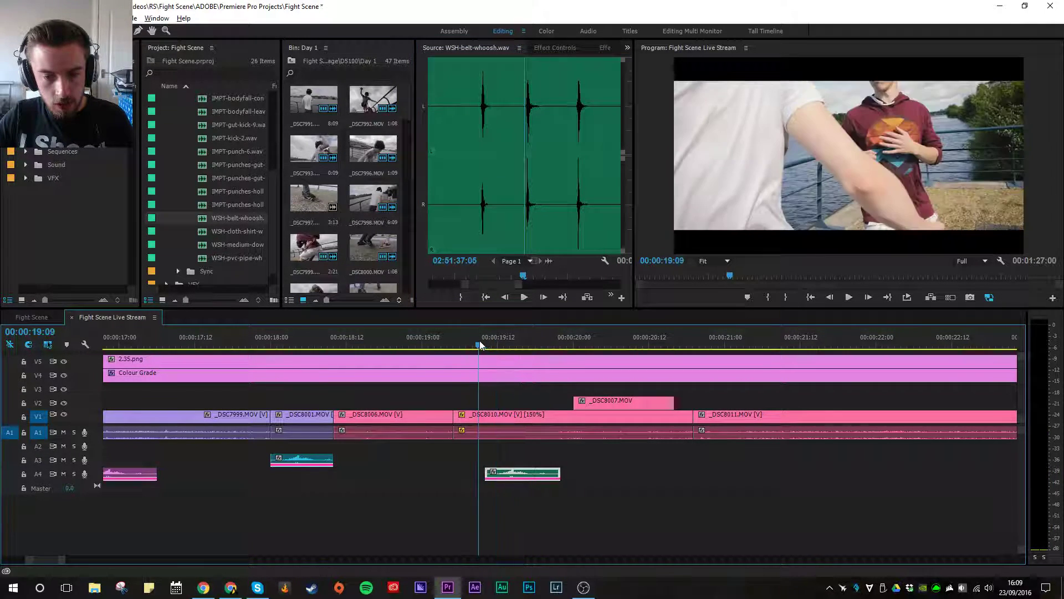
key("space")
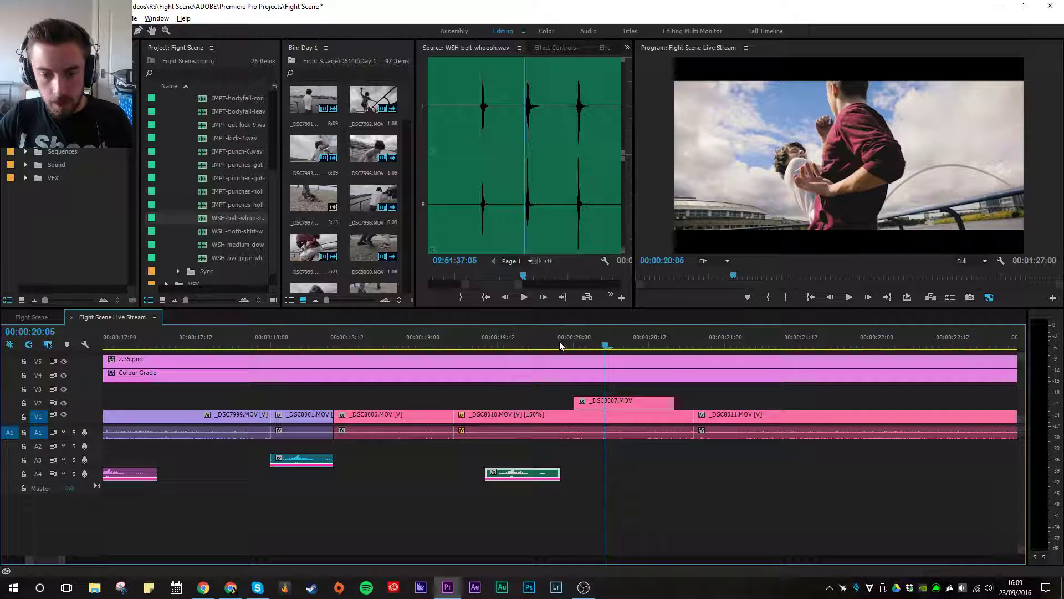
Step: Add another cloth shirt whoosh on A4 at the start of _DSC8007.MOV and play it back up to the hit at 00:00:20:20
left_click(204, 231)
left_click_drag(508, 428, 581, 480)
left_click(566, 347)
key("space")
left_click(567, 348)
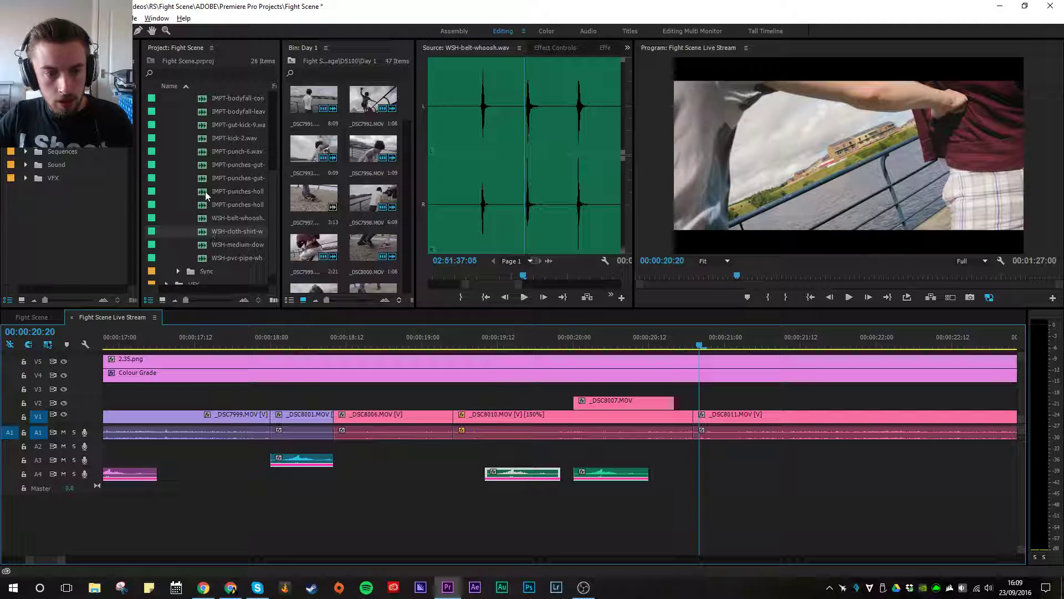
Step: Place an IMPT-punches-gut sound on A3 at the cut to _DSC8011.MOV, shorten its tail to about 00:00:21:00 and play it back
scroll(206, 191, "up", 1)
left_click_drag(205, 205, 690, 460)
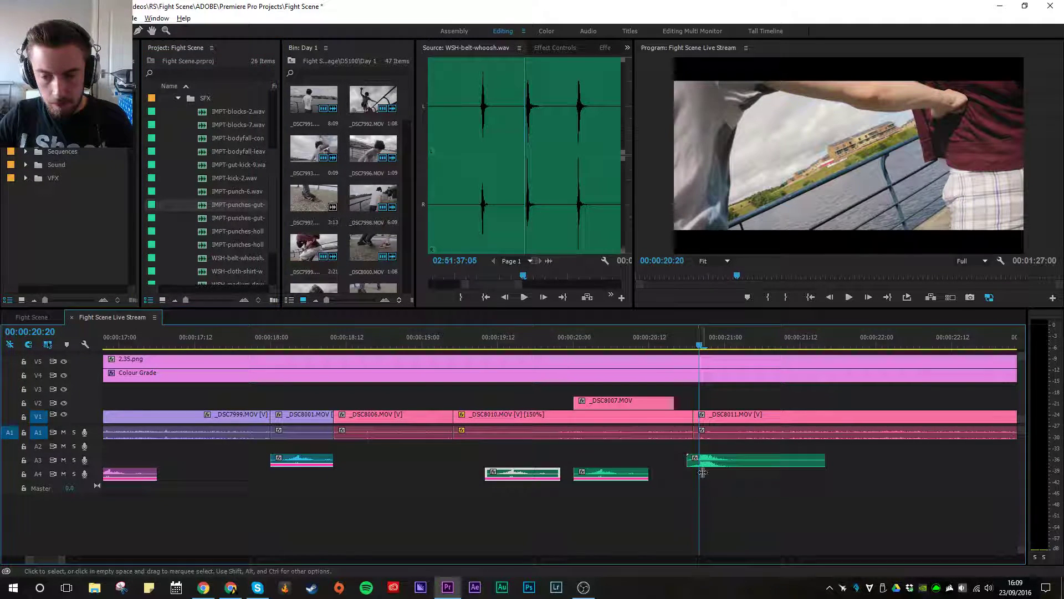
left_click_drag(825, 460, 731, 460)
left_click(669, 347)
key("space")
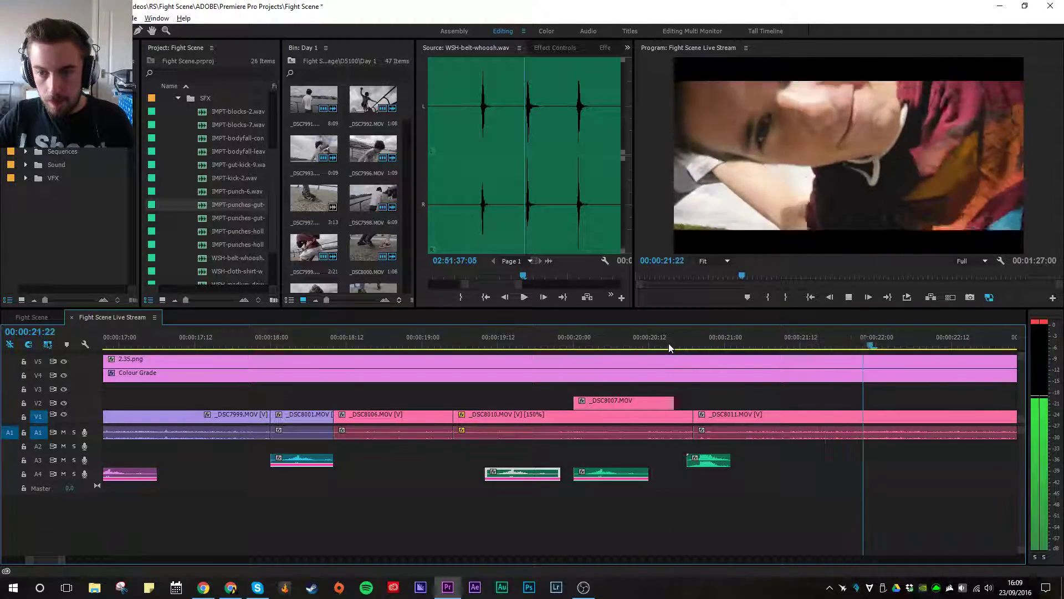
Step: Find the next hit in _DSC8017.MOV and place the IMPT-punches-gut sound on A3 at 00:00:25:18
scroll(700, 430, "down", 1)
key("minus")
key("minus")
key("space")
key("Left")
key("Left")
key("Right")
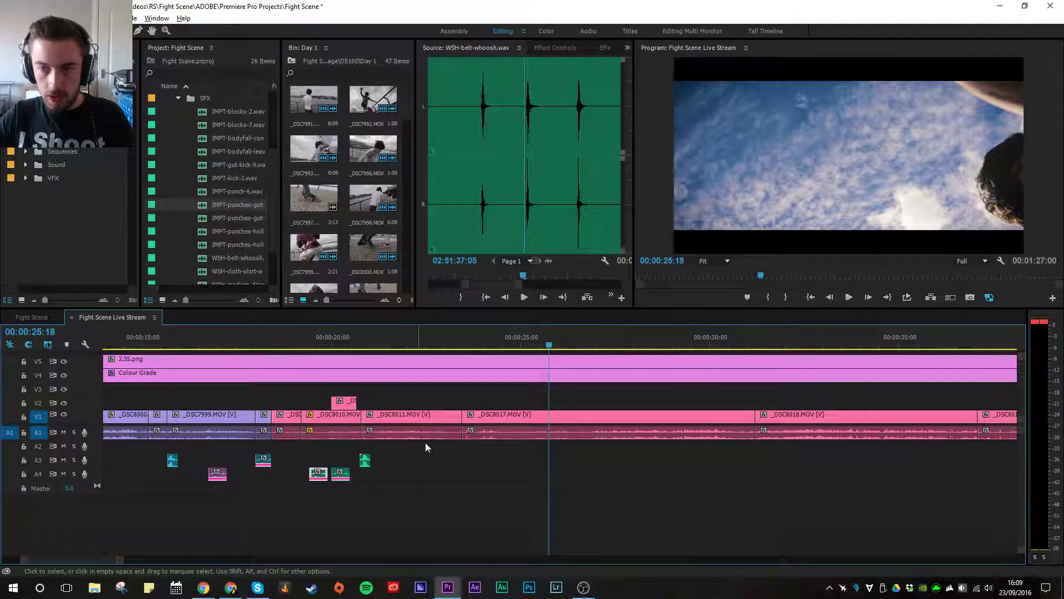
left_click_drag(209, 210, 564, 460)
key("equal")
key("equal")
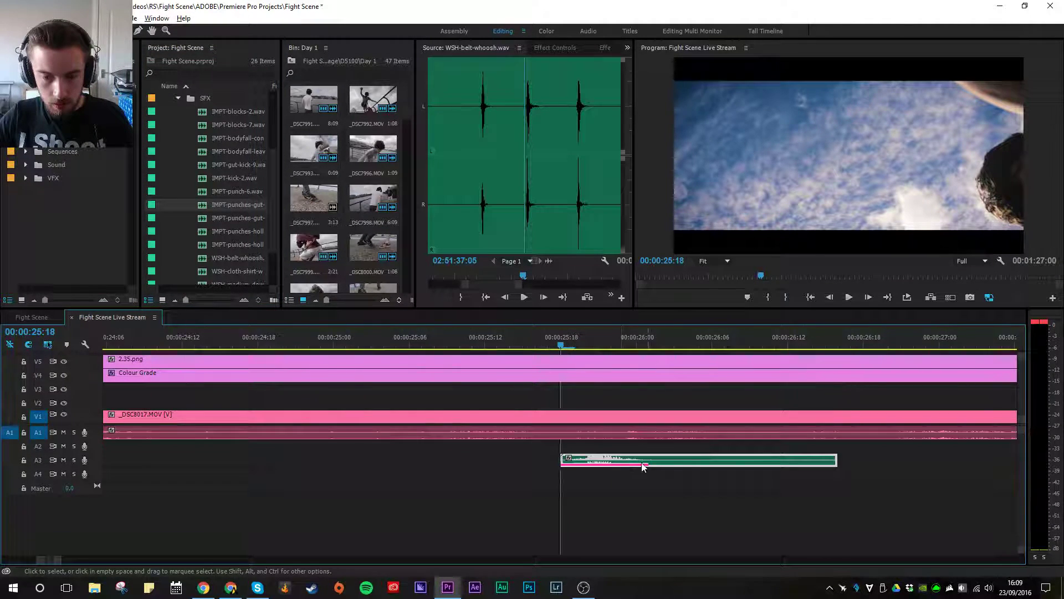
Step: Shorten the new gut-punch sound to end around 00:00:26:00, shift it one frame earlier and play back the hit
left_click_drag(924, 460, 667, 462)
left_click_drag(595, 463, 579, 463)
left_click(515, 347)
key("space")
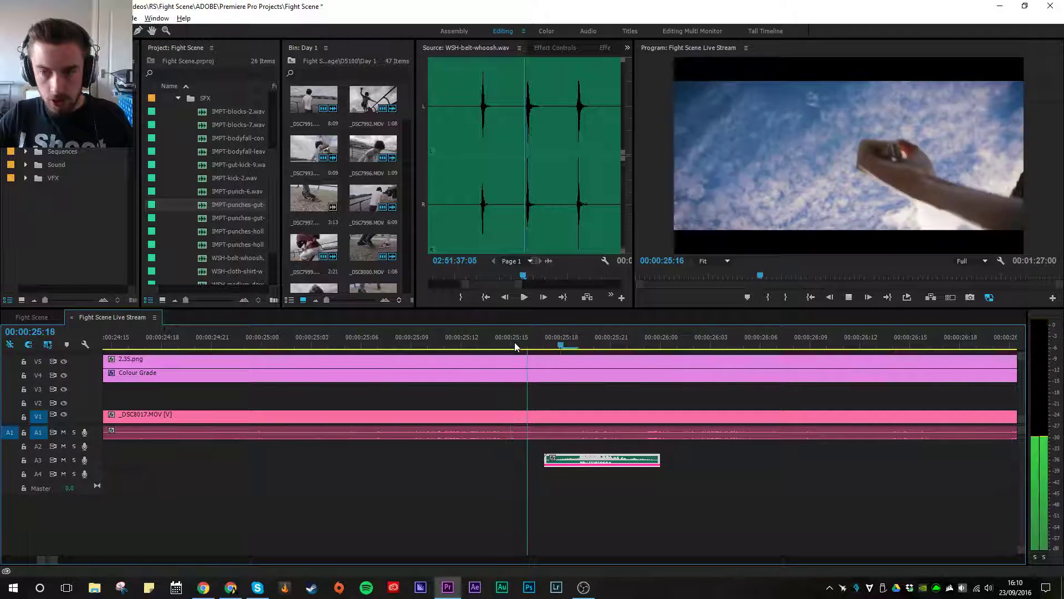
key("space")
Step: Play back the rest of _DSC8017.MOV and the chase through _DSC8018.MOV up to 00:00:38:03
key("backslash")
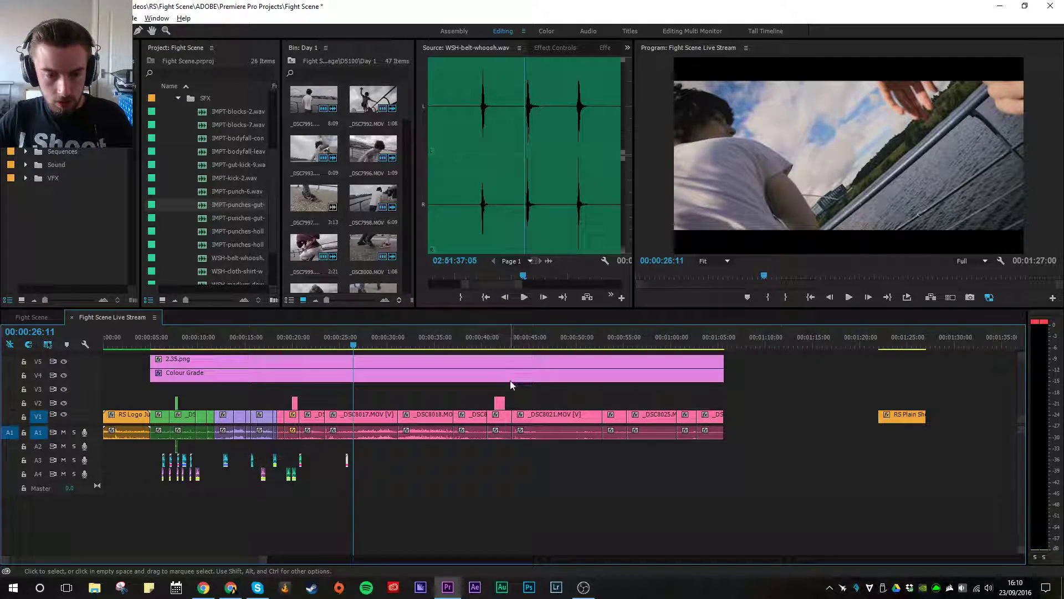
key("equal")
key("equal")
key("space")
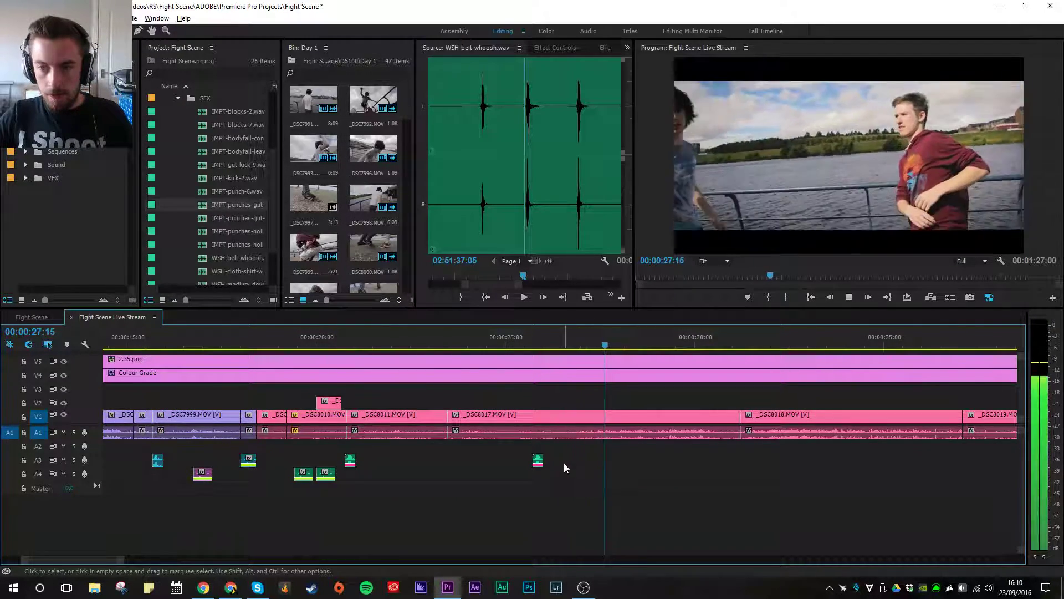
key("minus")
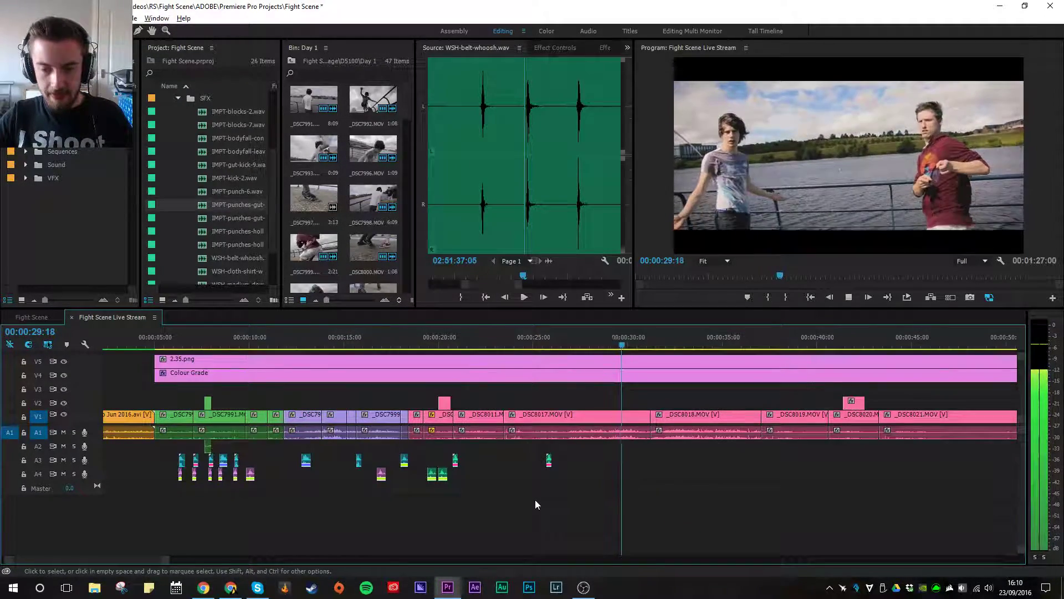
key("minus")
key("equal")
key("minus")
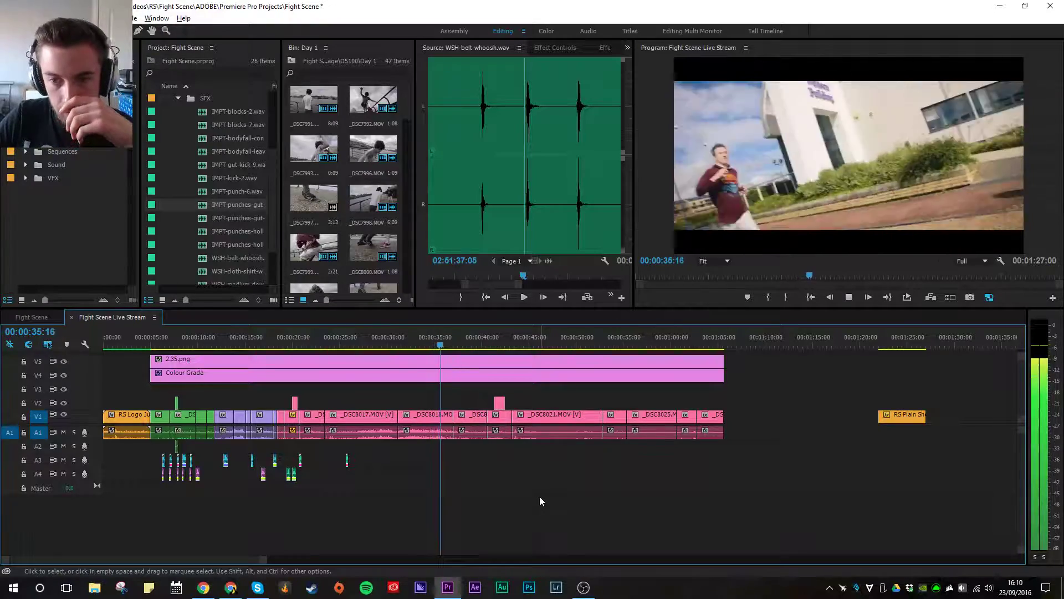
key("space")
Step: Load The Wilhelm Scream Compilation from the Music bin and place its audio on A2 just after the last fight clip
scroll(206, 180, "up", 3)
scroll(207, 181, "down", 2)
scroll(206, 180, "up", 3)
left_click(177, 179)
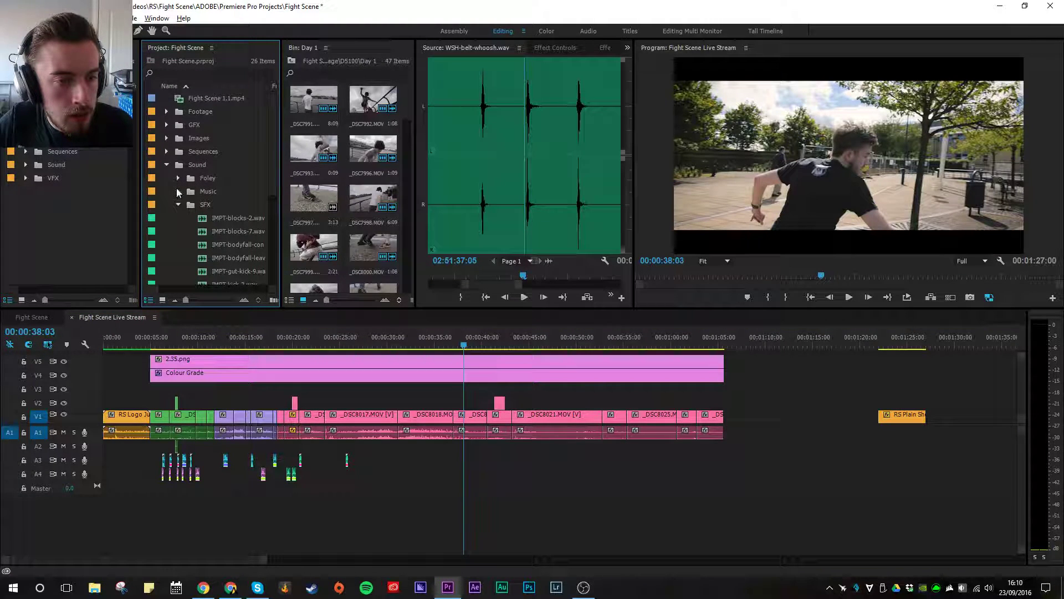
left_click(178, 192)
scroll(180, 195, "down", 5)
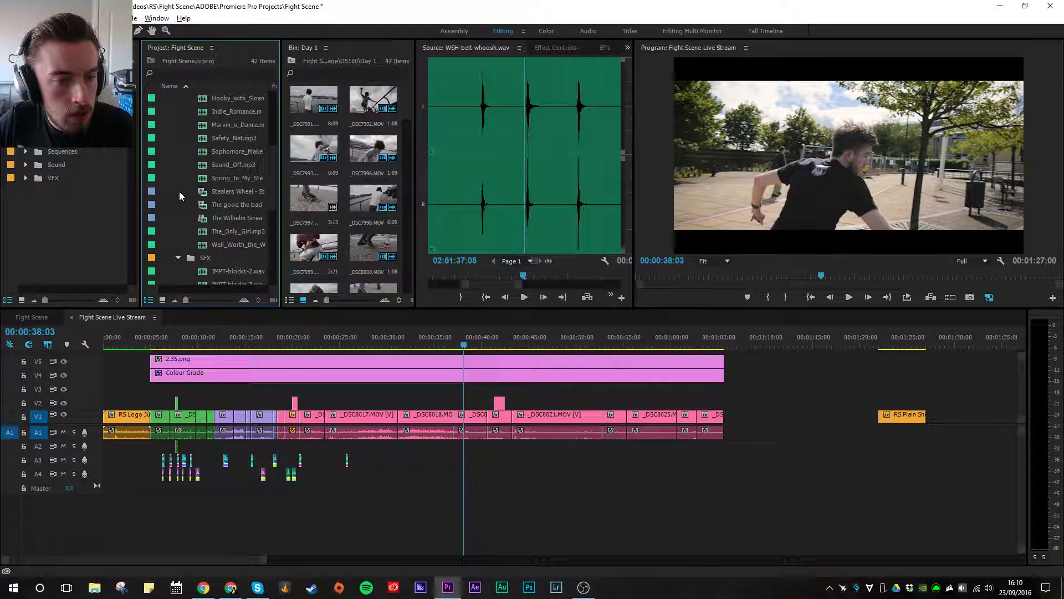
double_click(202, 221)
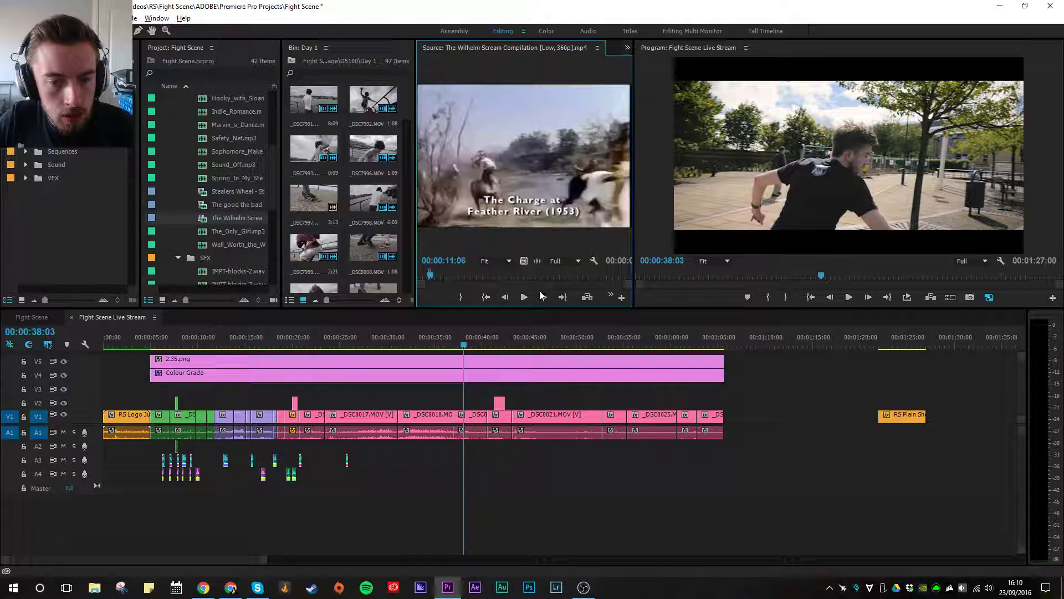
left_click_drag(536, 262, 728, 450)
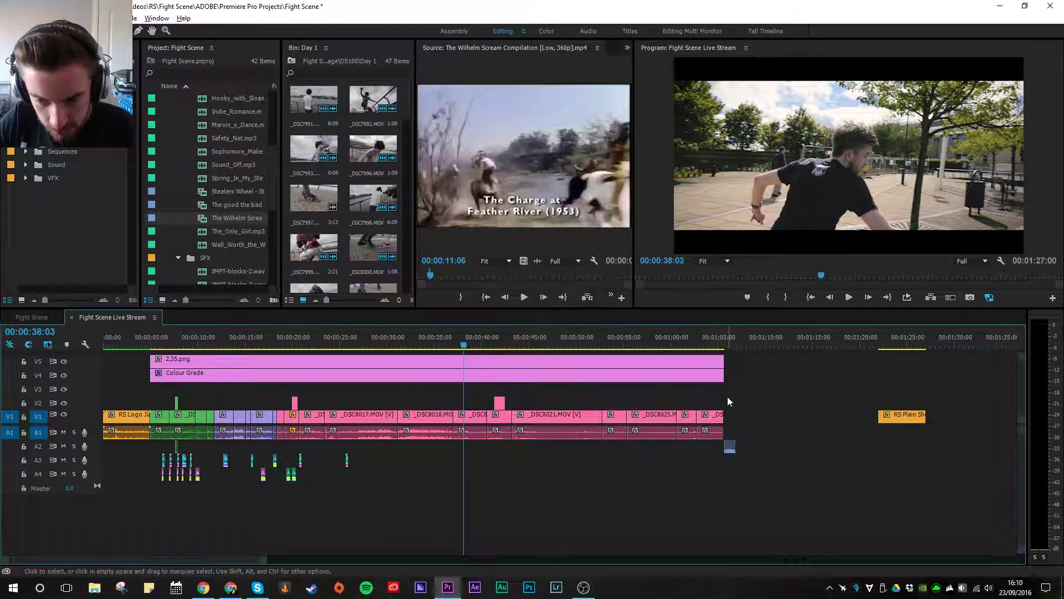
Step: Play back the Wilhelm scream sound and move it along A2 to about 00:01:07, clear of the last fight clip
left_click(724, 348)
key("space")
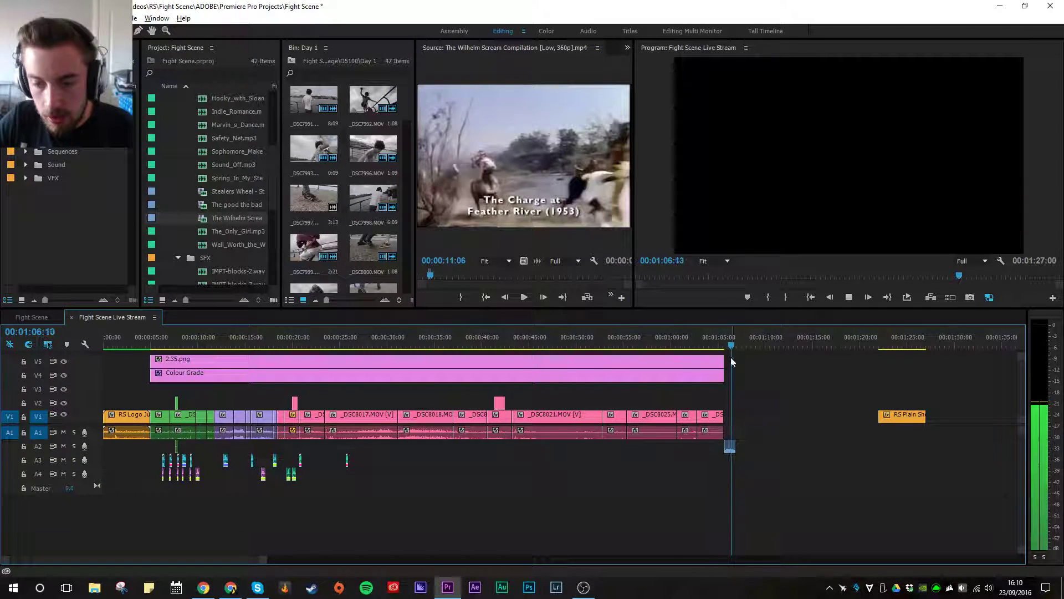
key("space")
left_click_drag(747, 449, 753, 448)
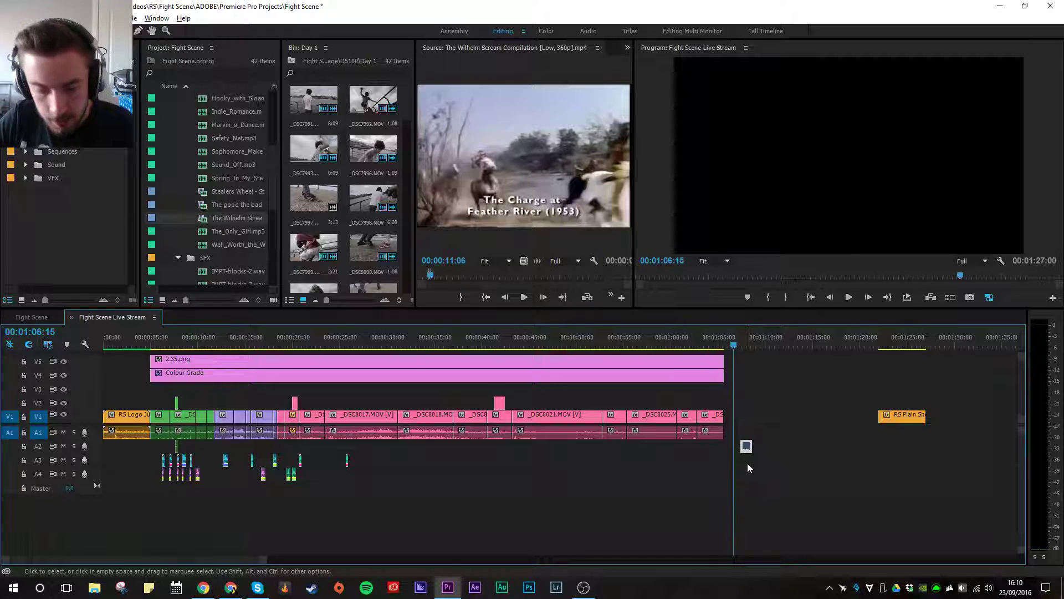
Step: Lower the scream's audio gain by 12 dB, play it back and save the project
type("g")
type("-")
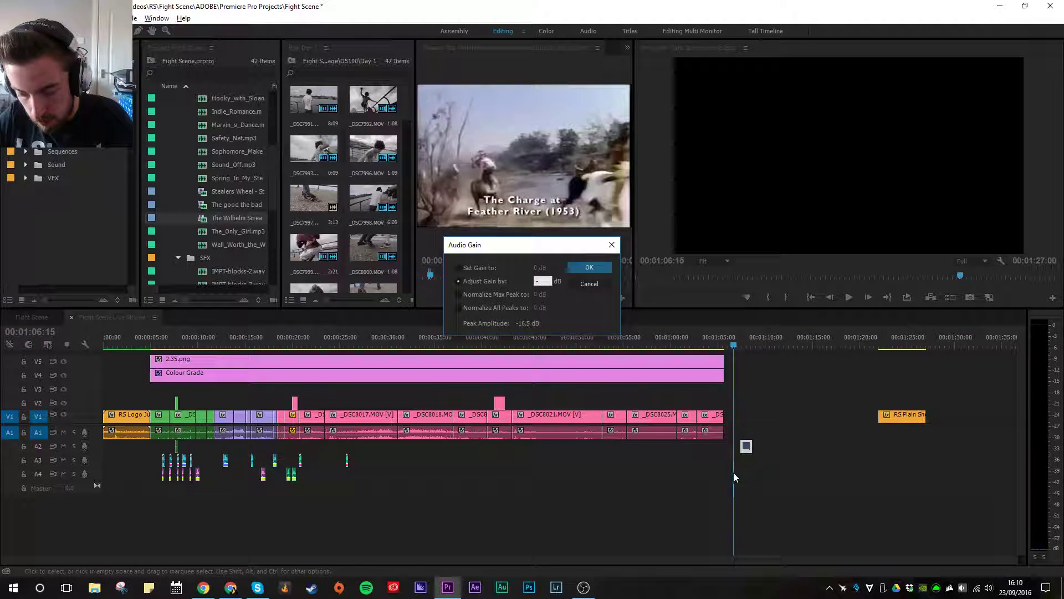
type("12")
key("Return")
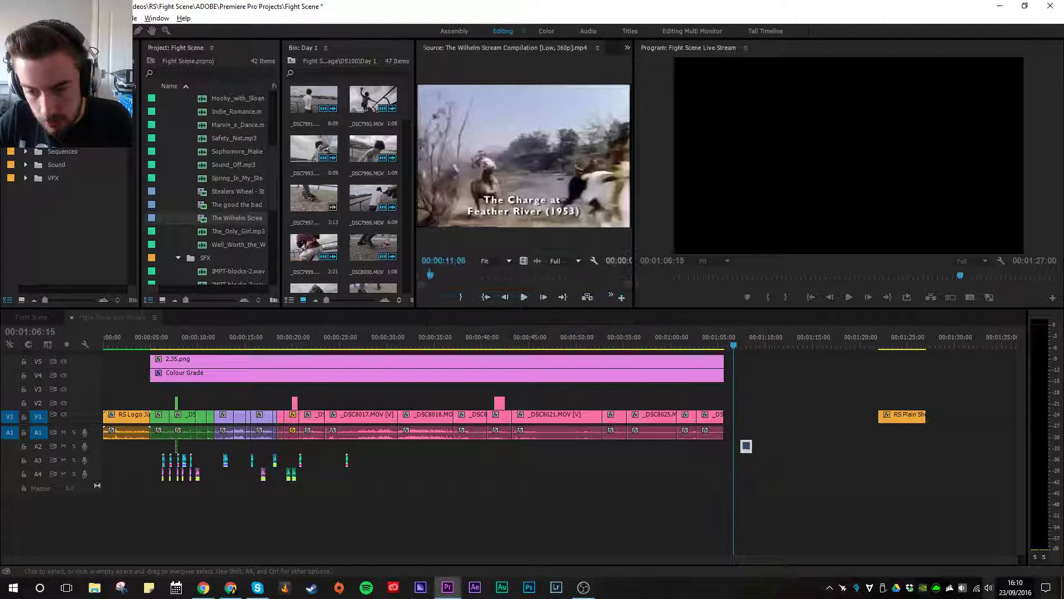
key("space")
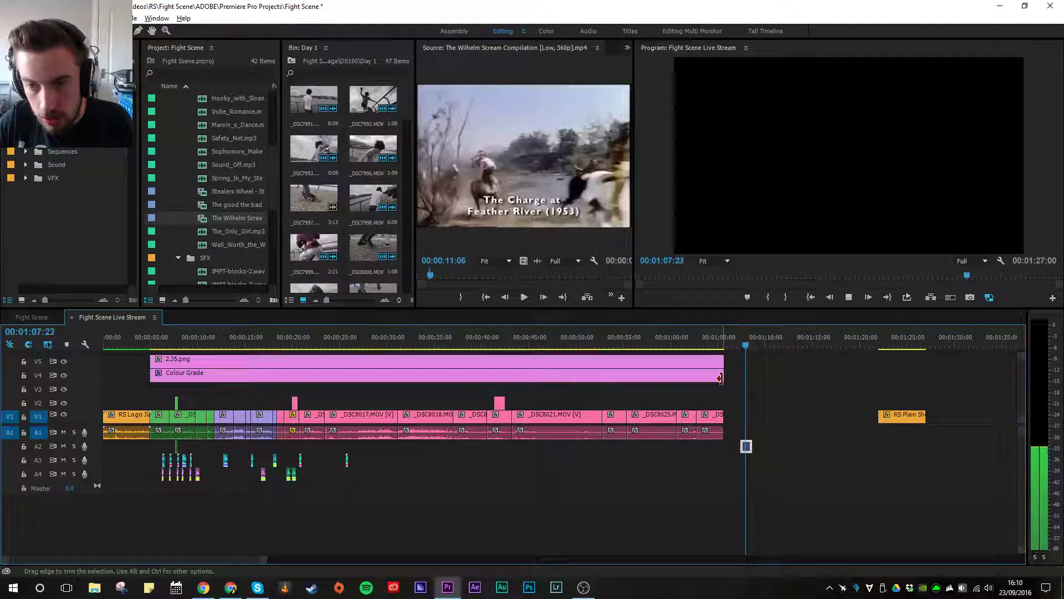
key("space")
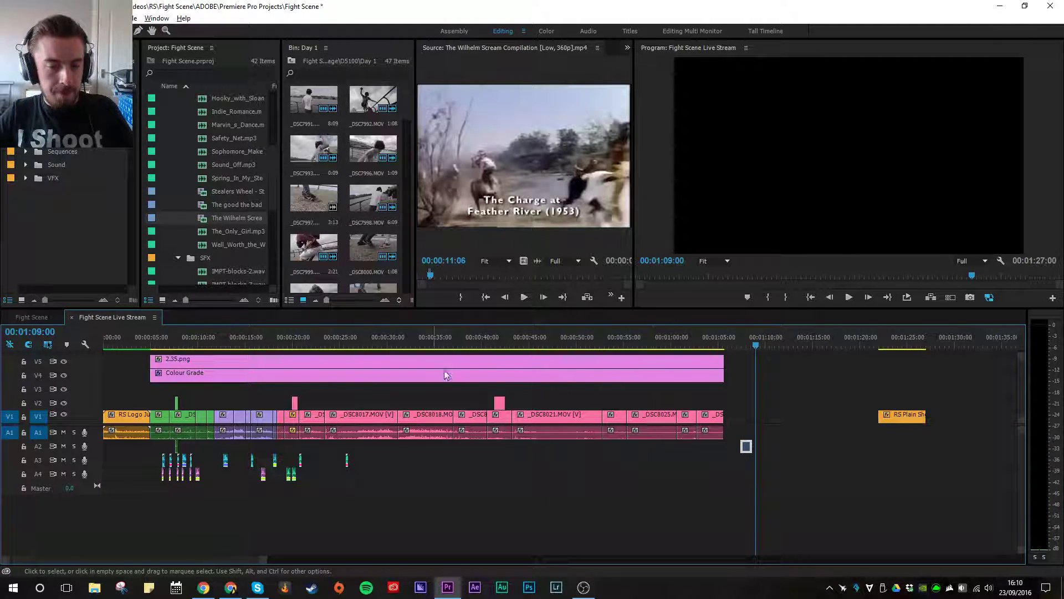
key("ctrl+s")
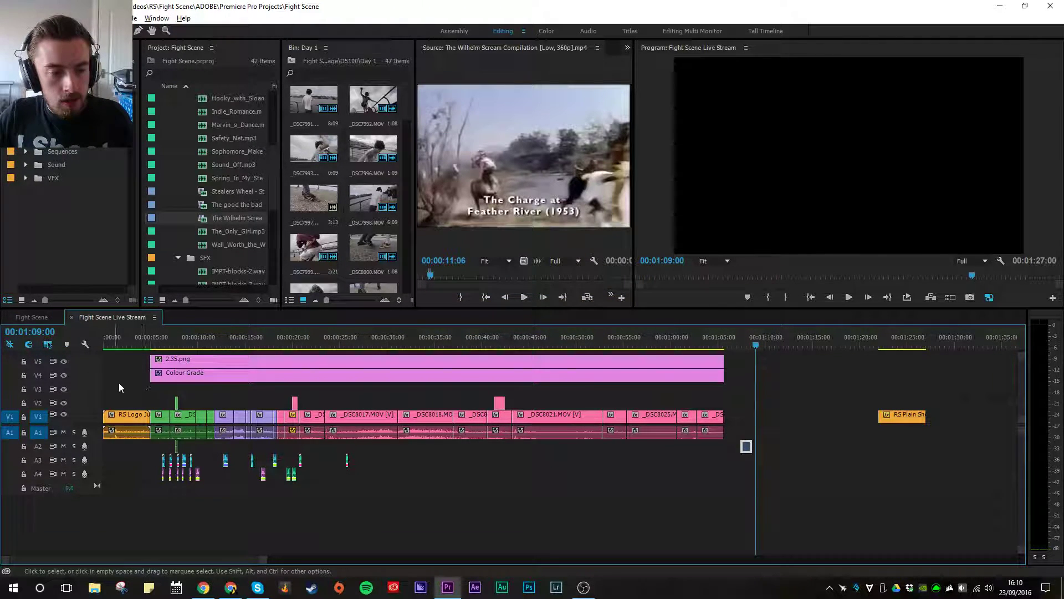
Step: Find Fringe_Trimmed_Boots.mp3 in the Music bin using thumbnail view, load it as the source and preview its opening
left_click_drag(181, 347, 488, 372)
scroll(213, 200, "up", 2)
scroll(202, 200, "up", 1)
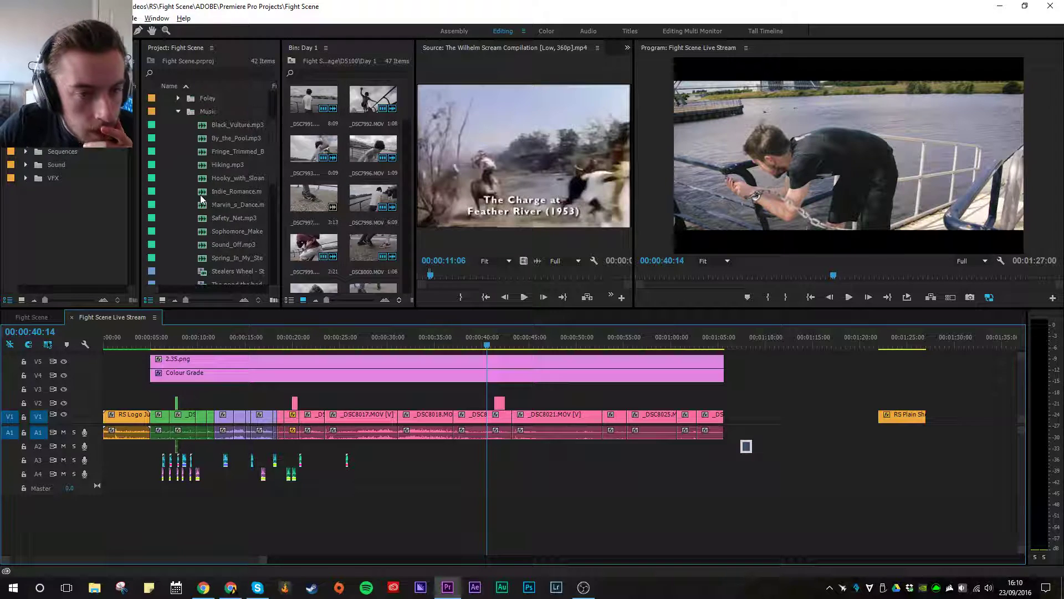
left_click(203, 129)
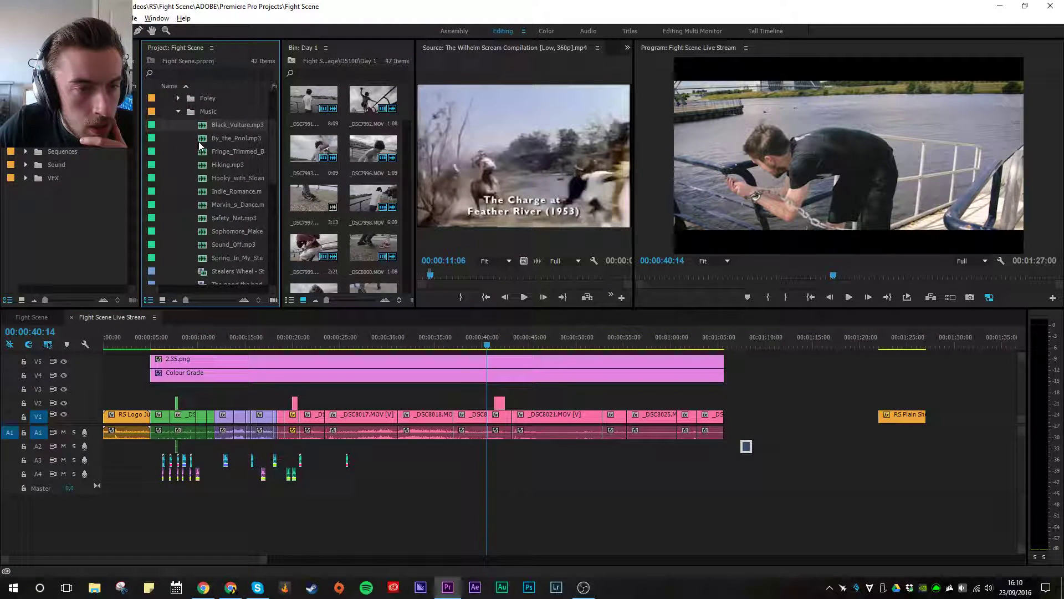
left_click(162, 300)
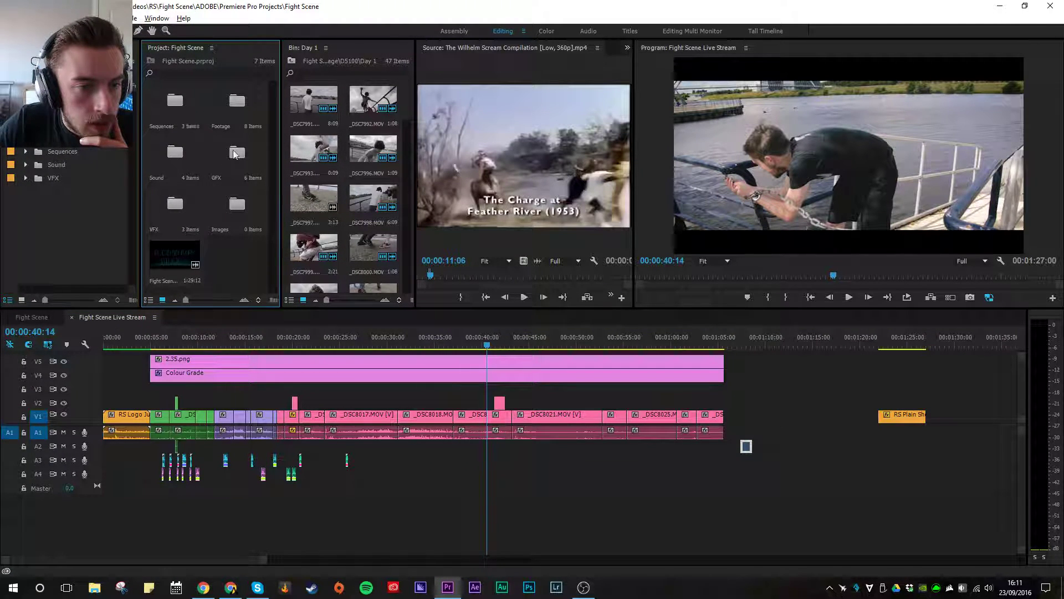
double_click(179, 164)
double_click(175, 101)
scroll(185, 127, "down", 2)
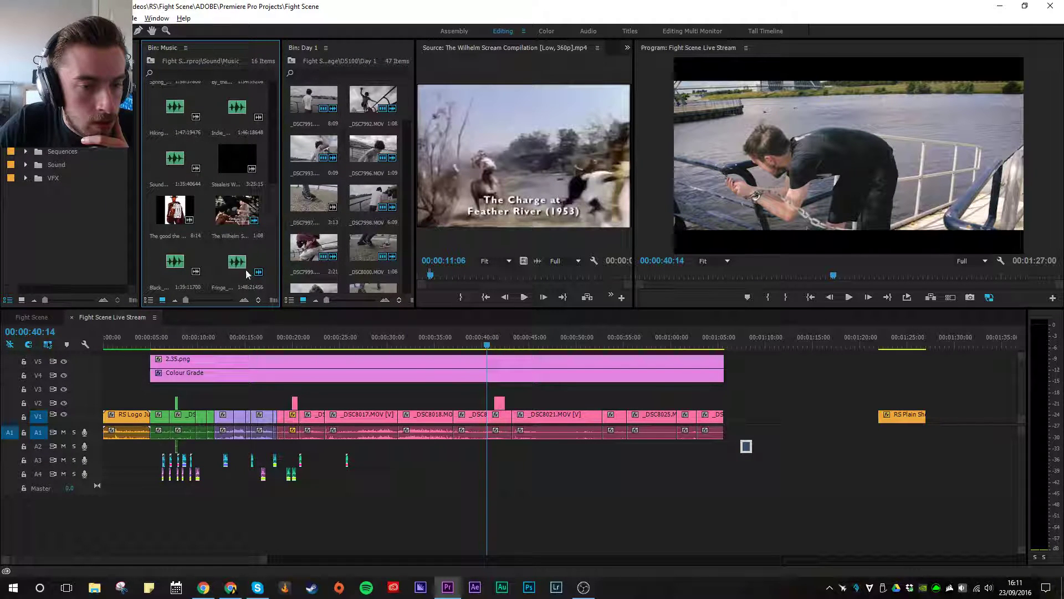
double_click(247, 274)
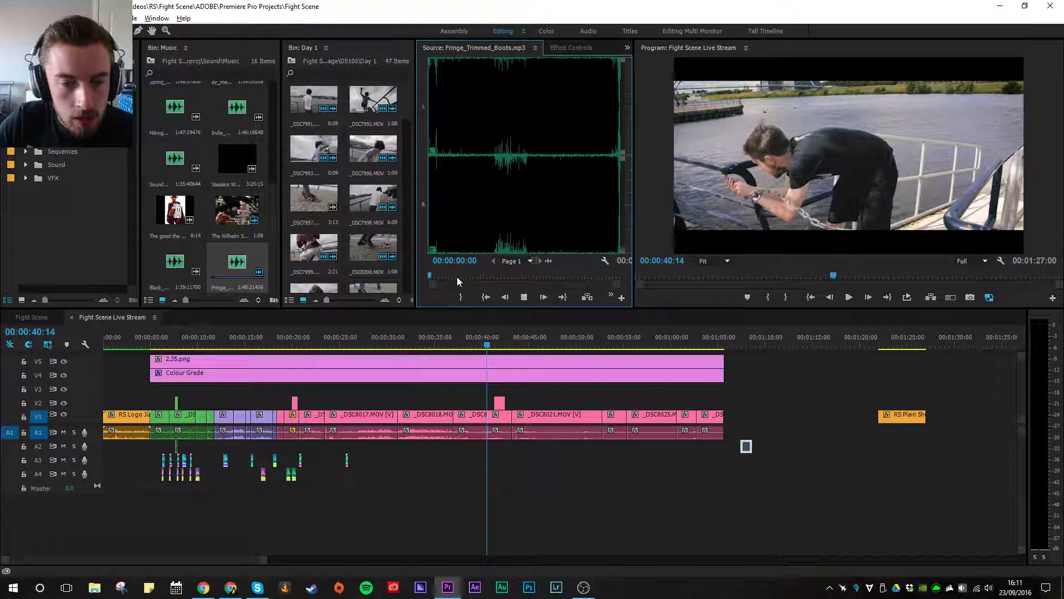
key("space")
key("space")
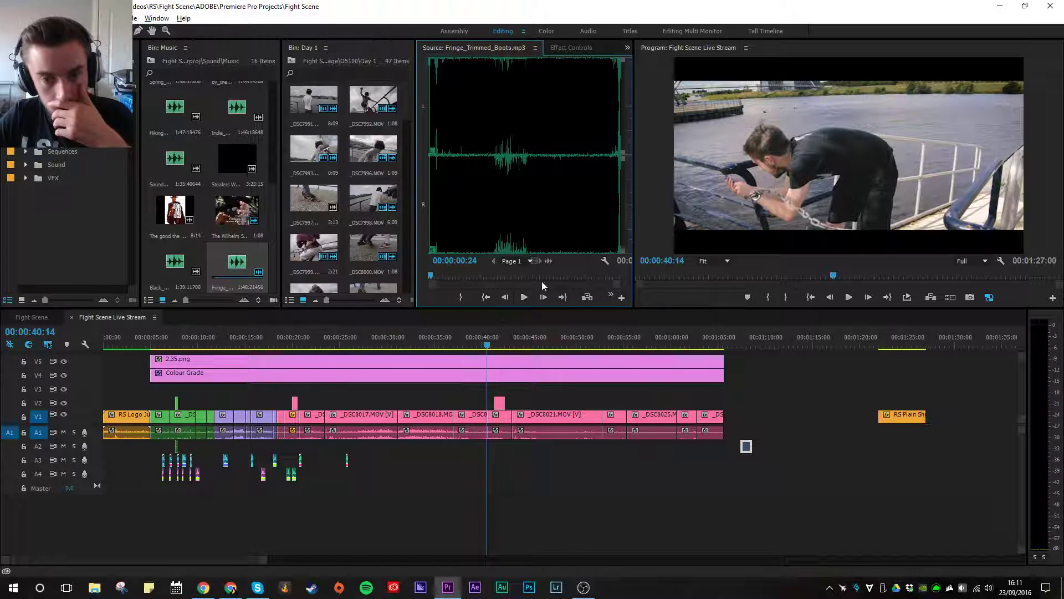
Step: Place Fringe_Trimmed_Boots.mp3 on a new A5 track from about 00:00:05:00 and cut off everything after 00:01:27:01
left_click_drag(493, 389, 169, 521)
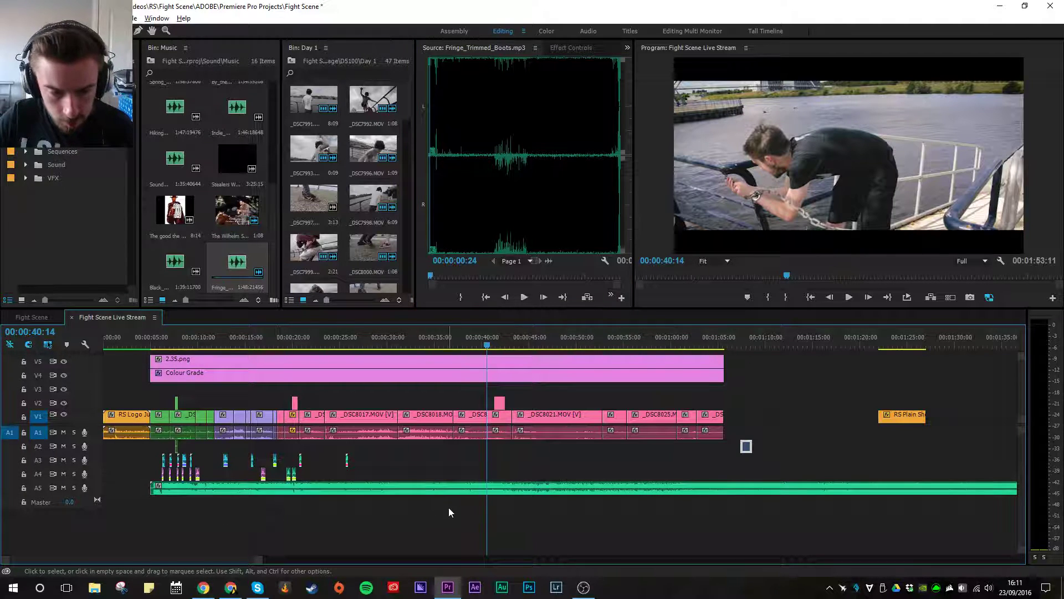
left_click(724, 339)
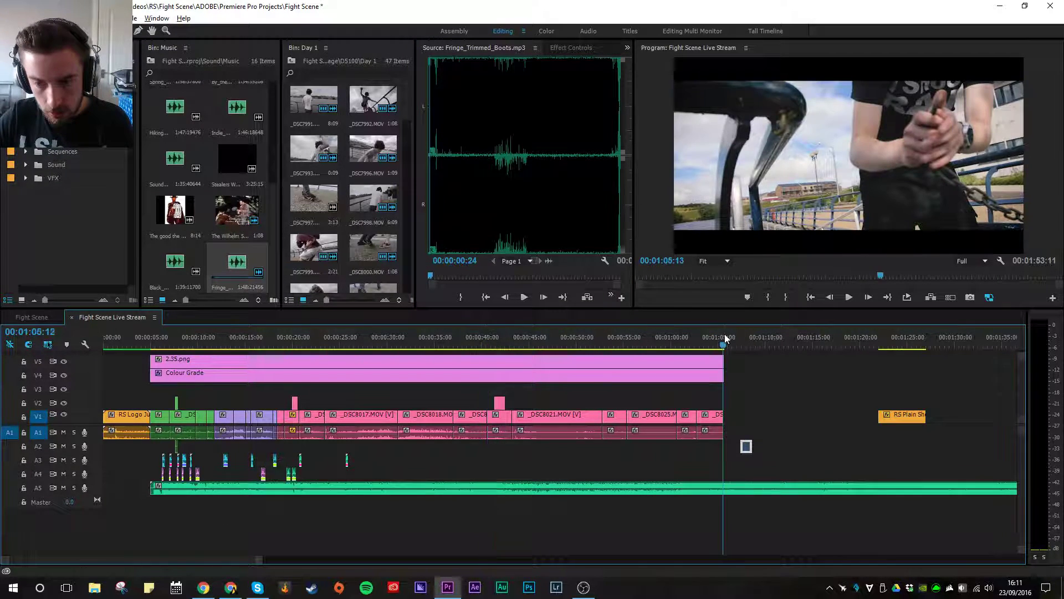
left_click_drag(725, 339, 927, 346)
left_click(942, 490)
key("ctrl+k")
left_click(943, 490)
key("Delete")
left_click_drag(922, 486, 922, 485)
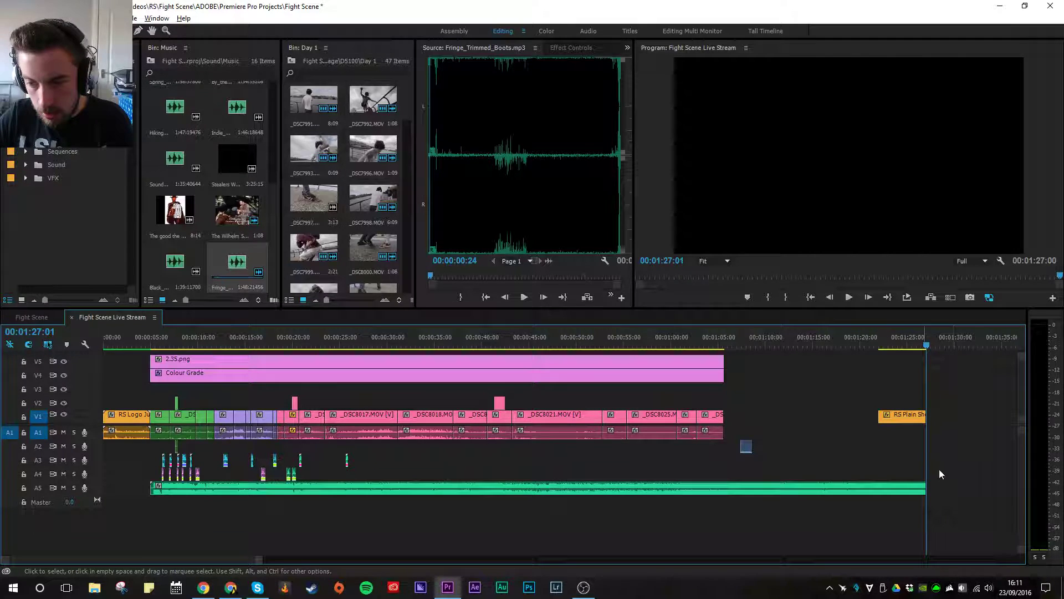
Step: Lower the A5 music's gain by 20 dB and play back the sequence from just before the first fight clip to 00:00:26:01
left_click(314, 491)
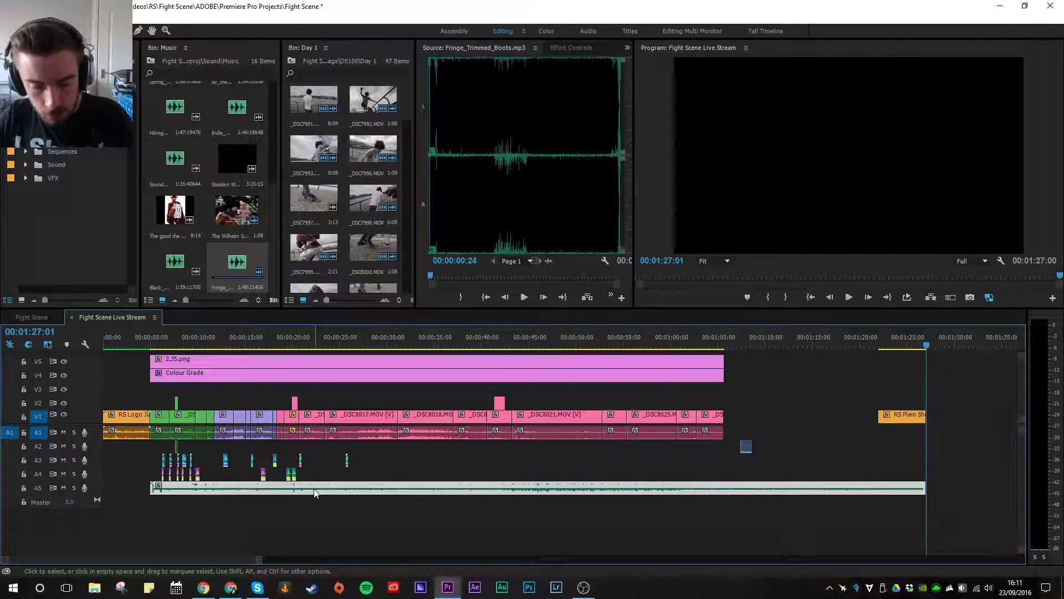
type("g")
type("-20")
key("Return")
left_click(147, 344)
key("space")
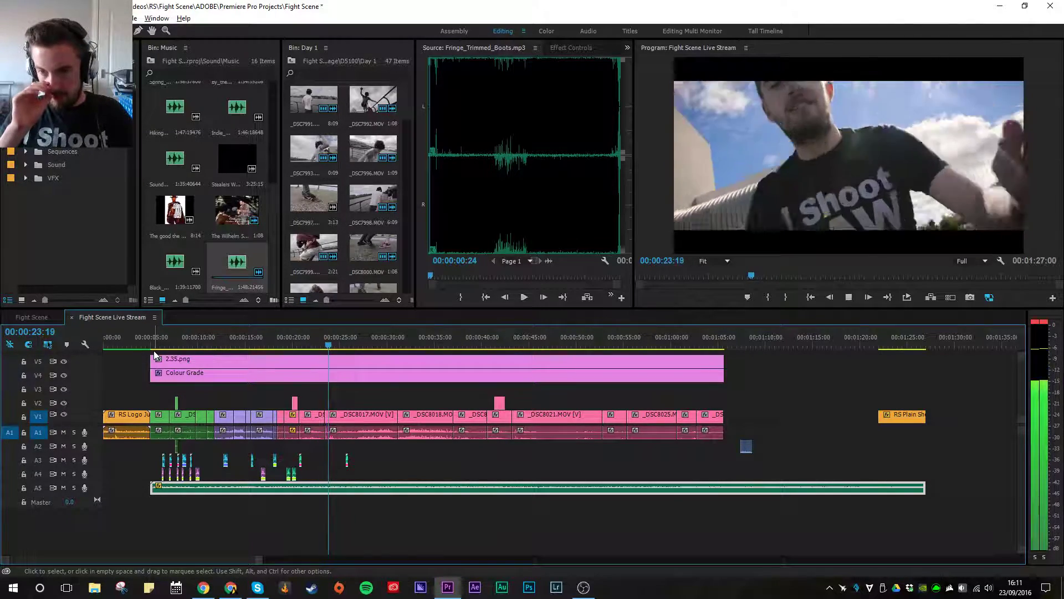
key("space")
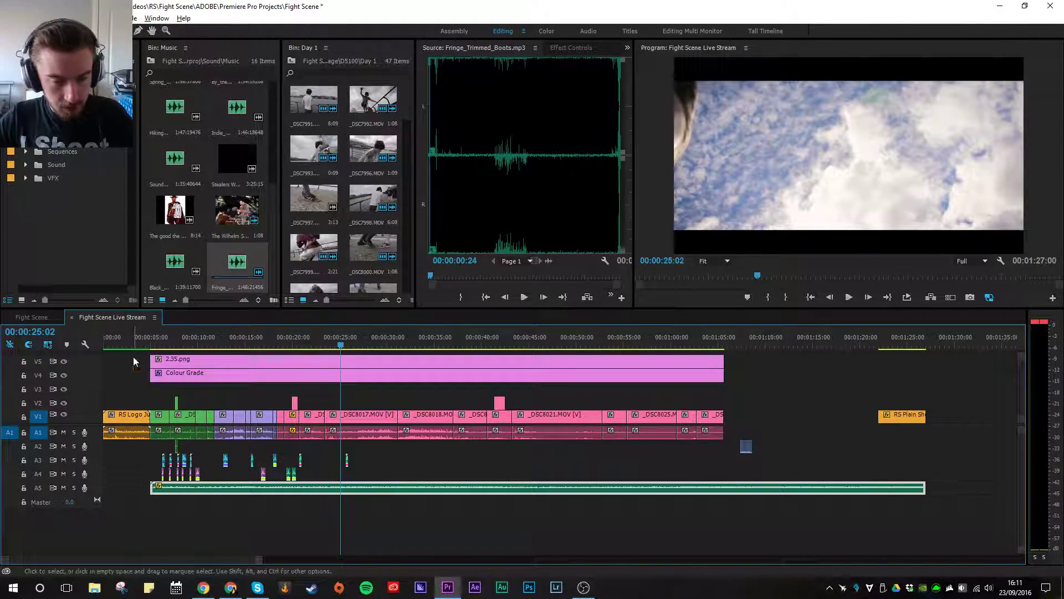
key("space")
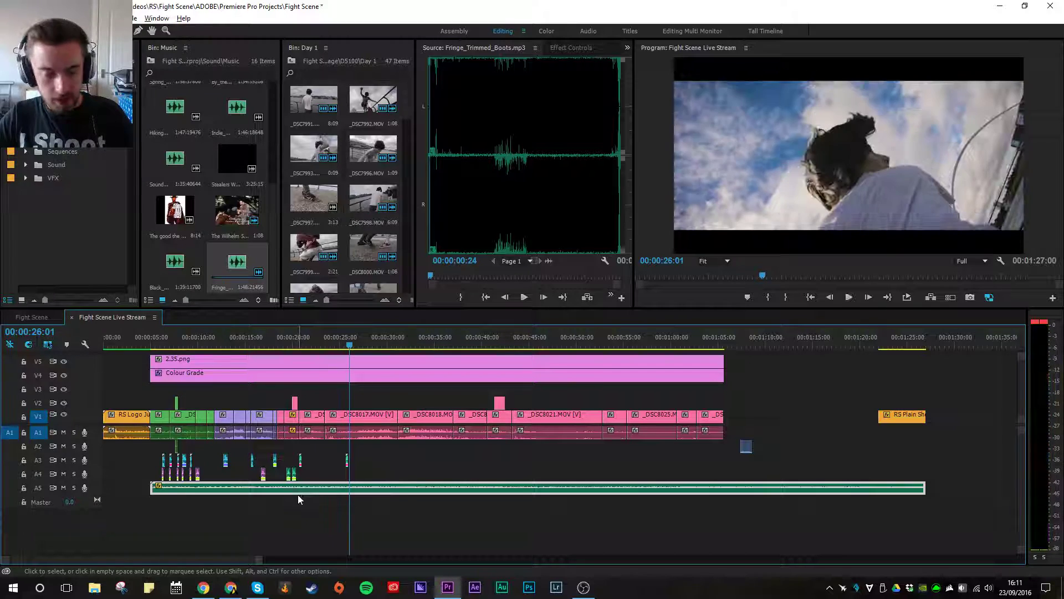
key("equal")
key("minus")
key("minus")
key("minus")
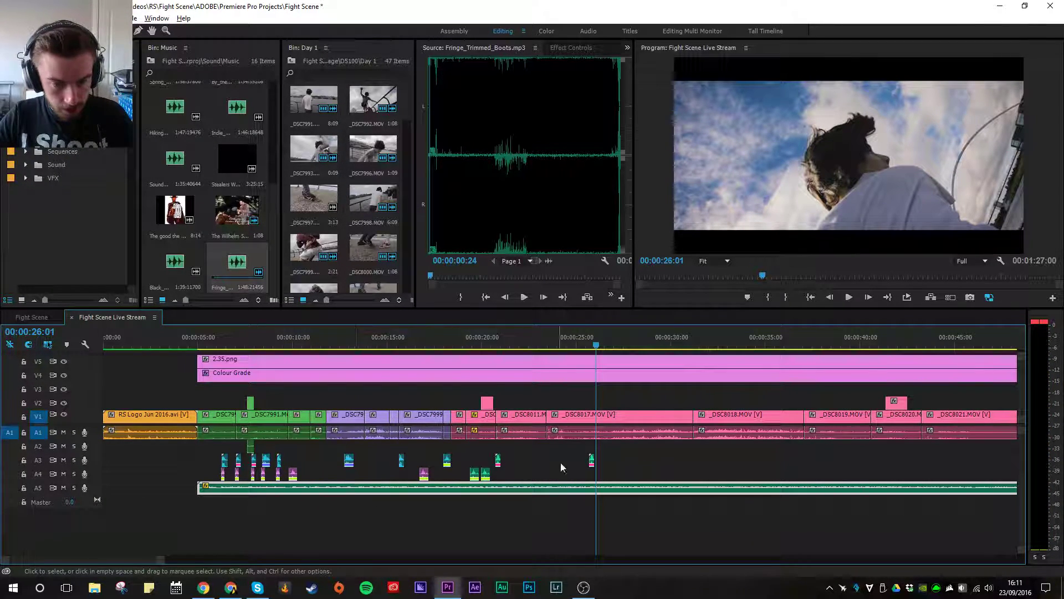
left_click_drag(641, 451, 288, 479)
Step: Select only the A3 impact sounds from about 00:00:08:10 through the gut punch in _DSC8017.MOV and adjust their audio gain
left_click(278, 347)
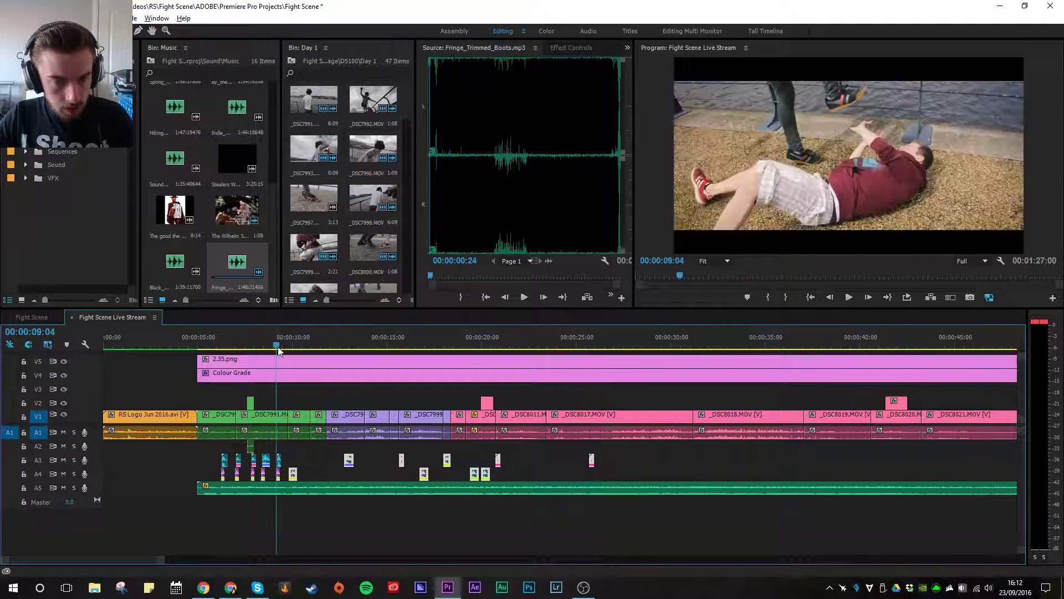
key("equal")
key("equal")
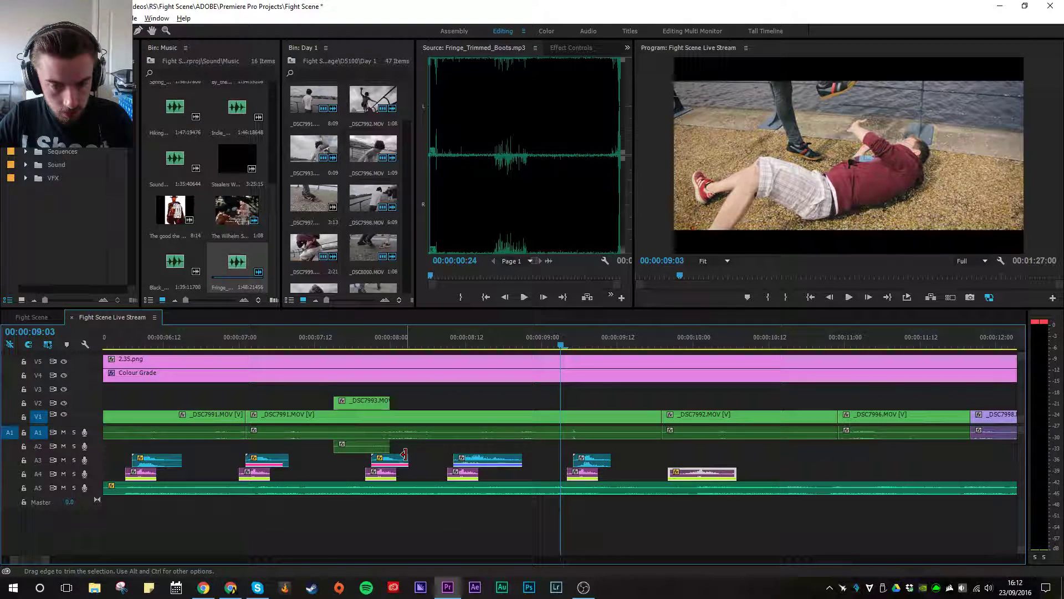
left_click(446, 453)
left_click_drag(461, 447, 820, 460)
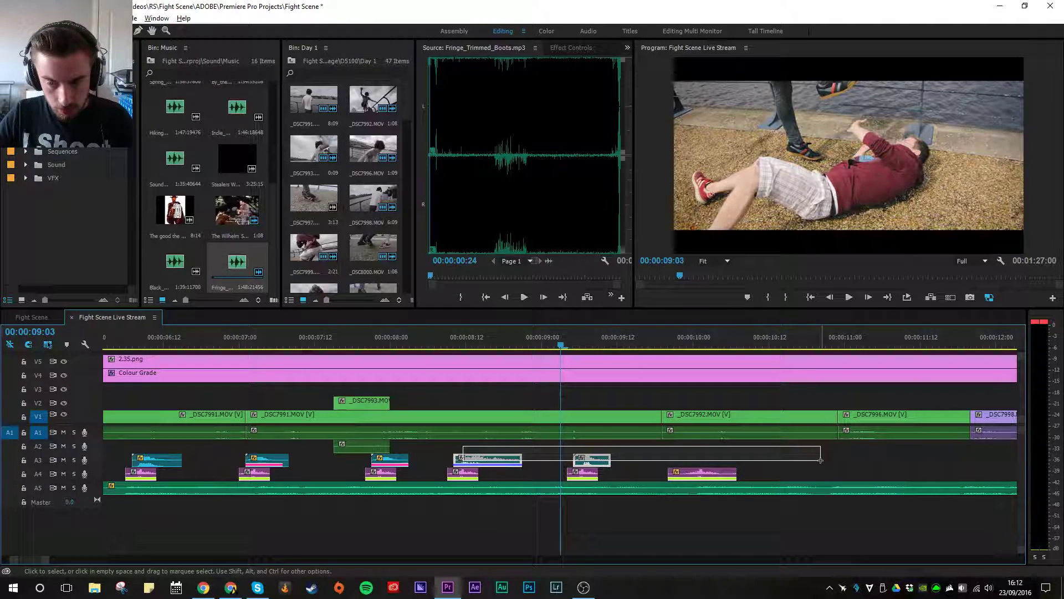
key("minus")
key("minus")
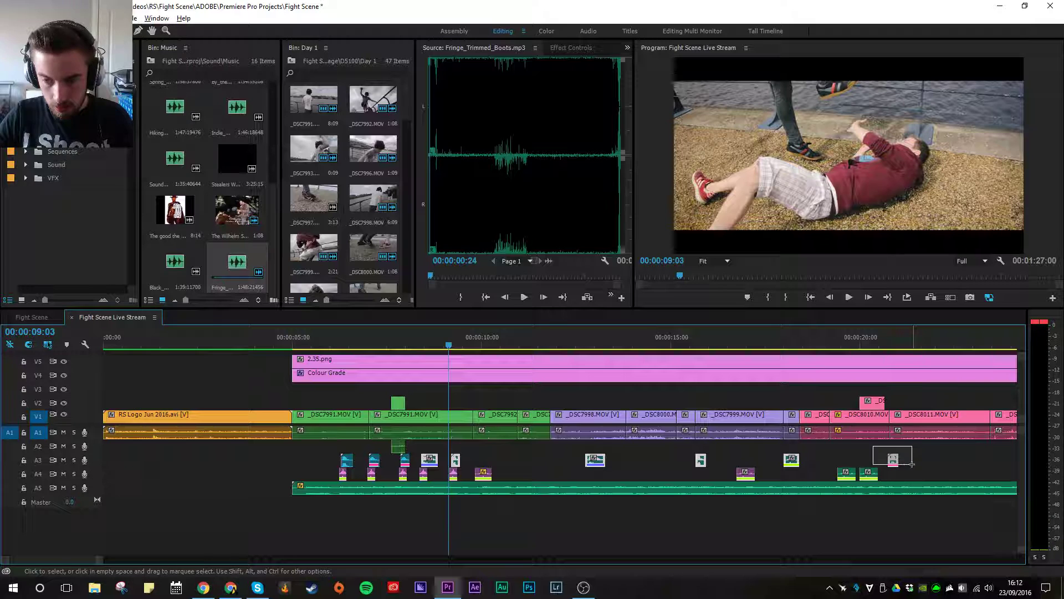
scroll(926, 469, "down", 3)
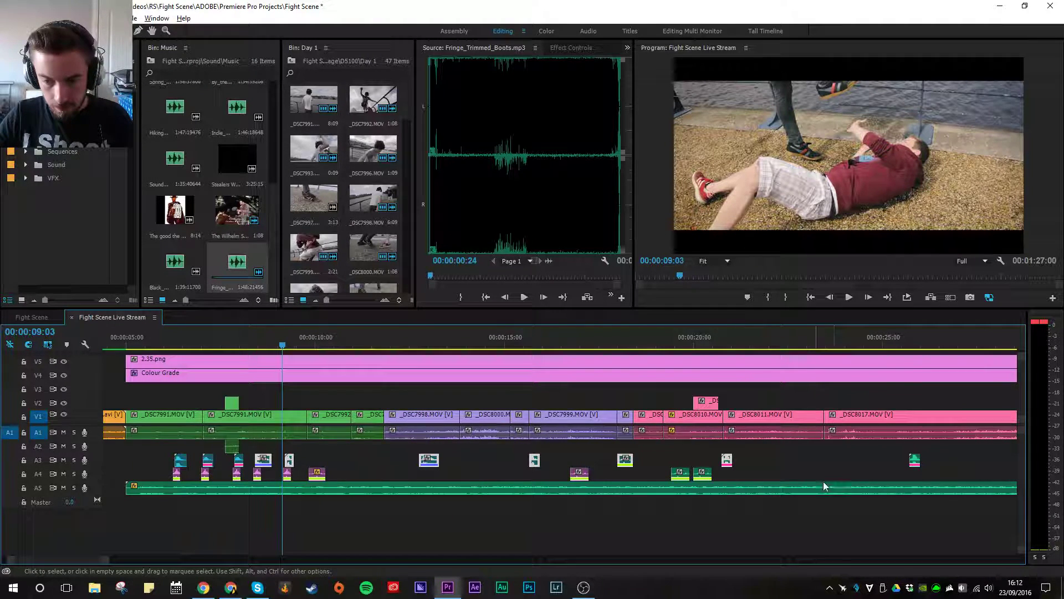
scroll(941, 455, "down", 2)
left_click_drag(884, 453, 206, 460)
key("g")
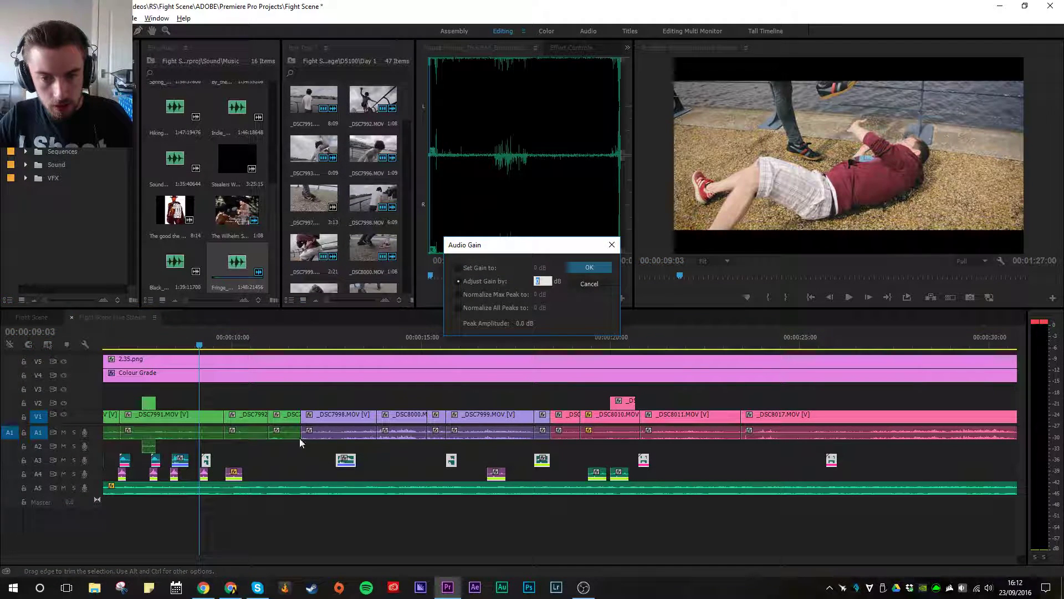
key("Return")
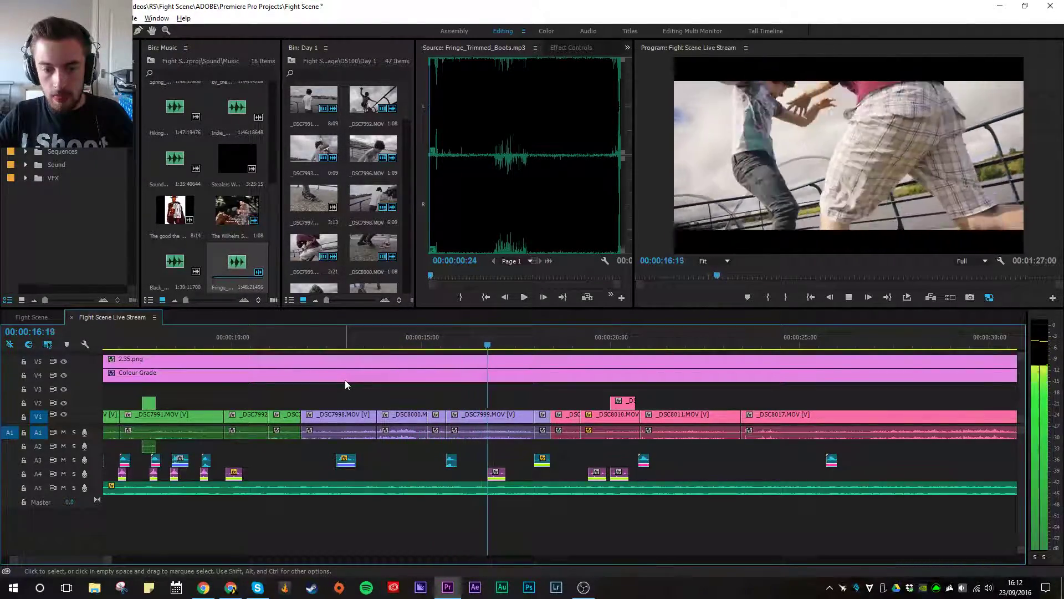
Step: Stop playback at 00:00:18:18 and set the speed of the A4 sound beneath _DSC7999.MOV to 85%
key("space")
left_click(497, 474)
right_click(498, 473)
left_click(499, 459)
left_click(499, 459)
right_click(505, 475)
right_click(499, 473)
left_click(509, 464)
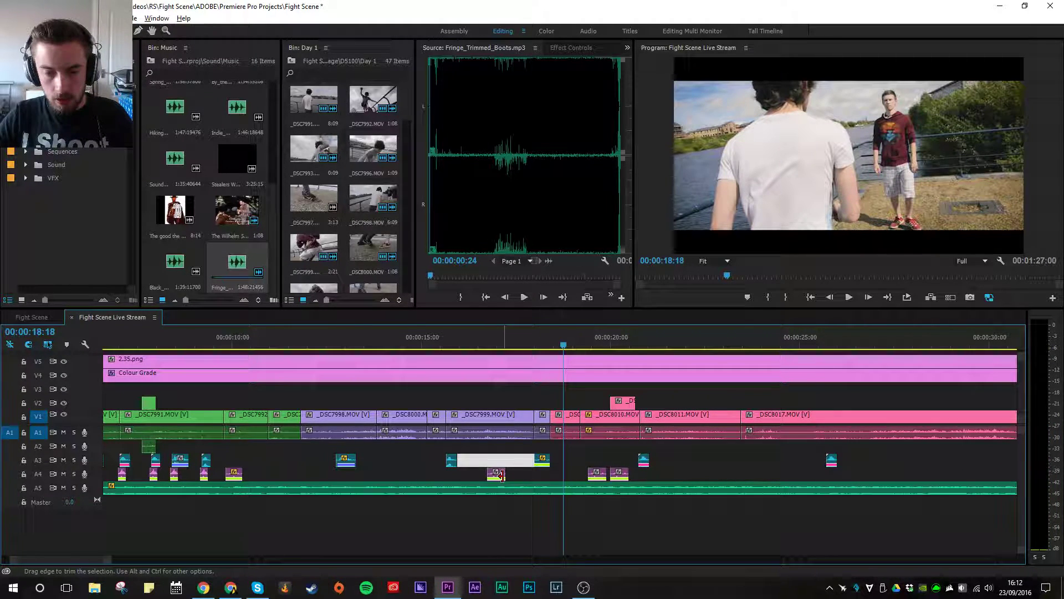
right_click(506, 475)
right_click(502, 474)
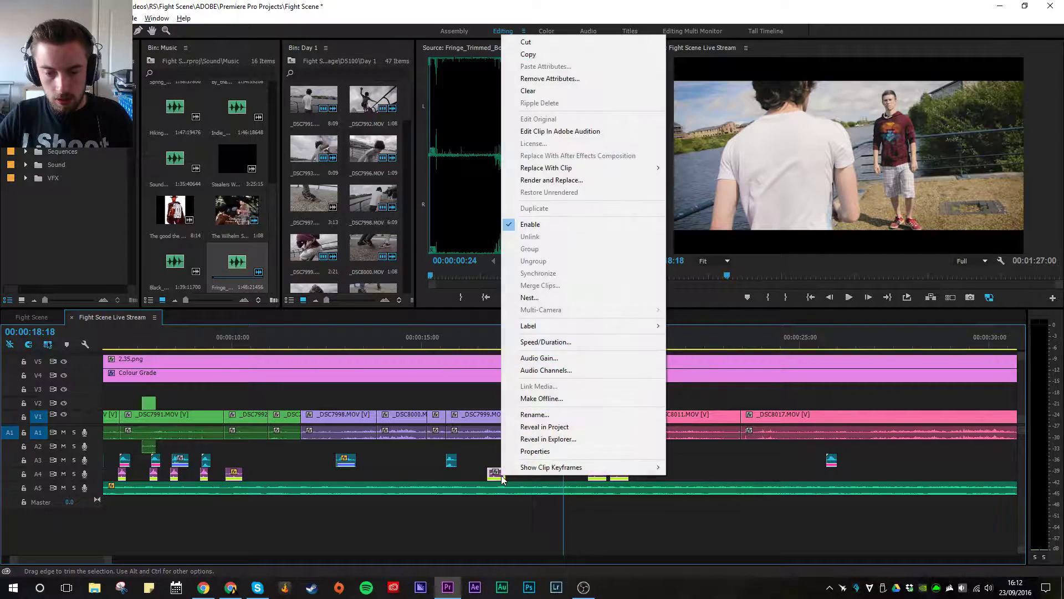
left_click(546, 341)
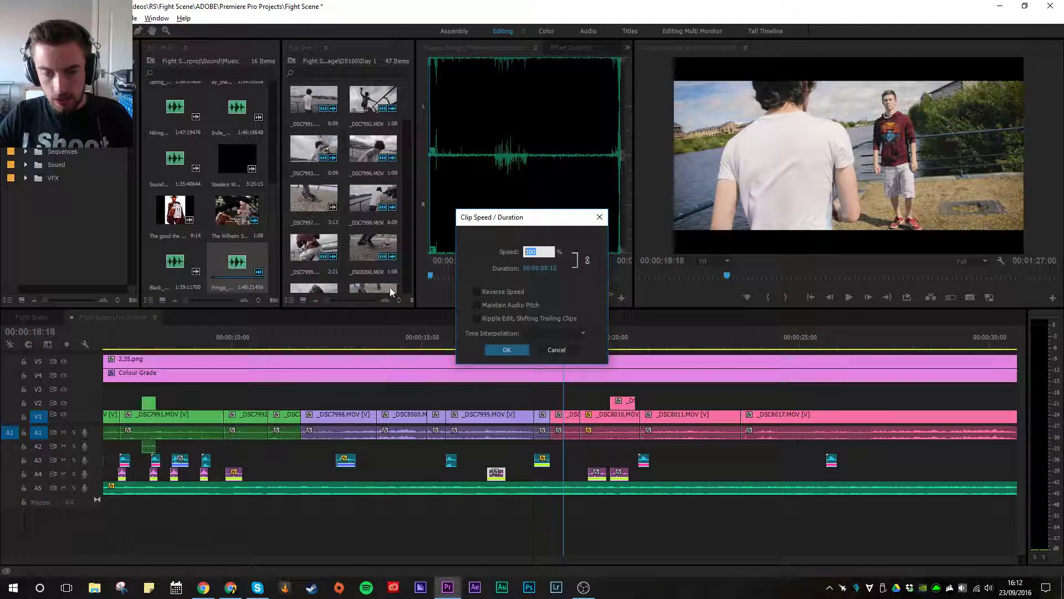
type("85")
key("Return")
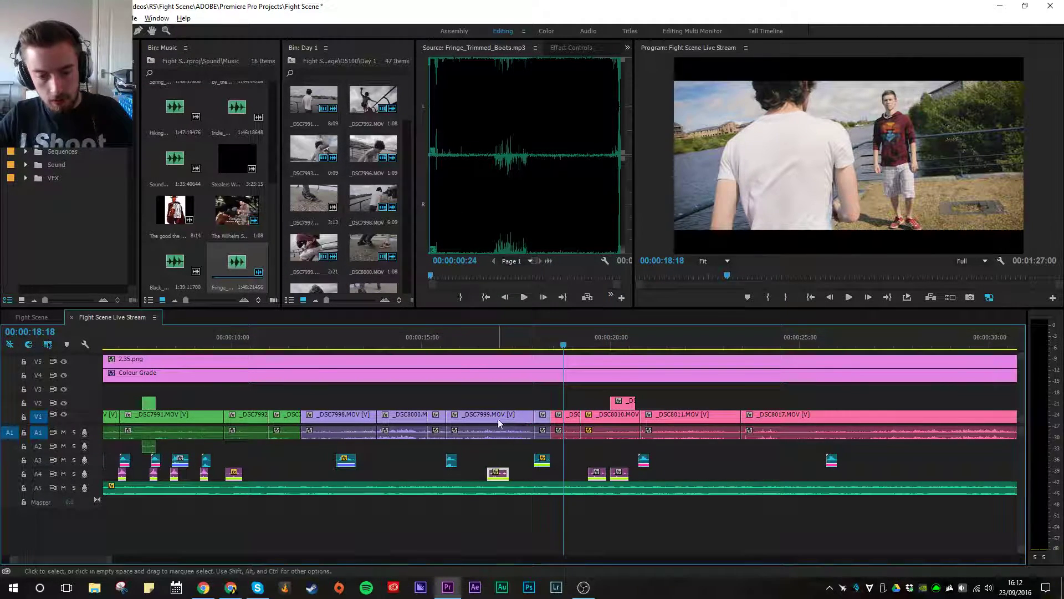
Step: Play back the slowed A4 sound, shift it slightly earlier and check the hit again from 00:00:16:15 to 00:00:18:08
left_click(482, 345)
key("space")
key("space")
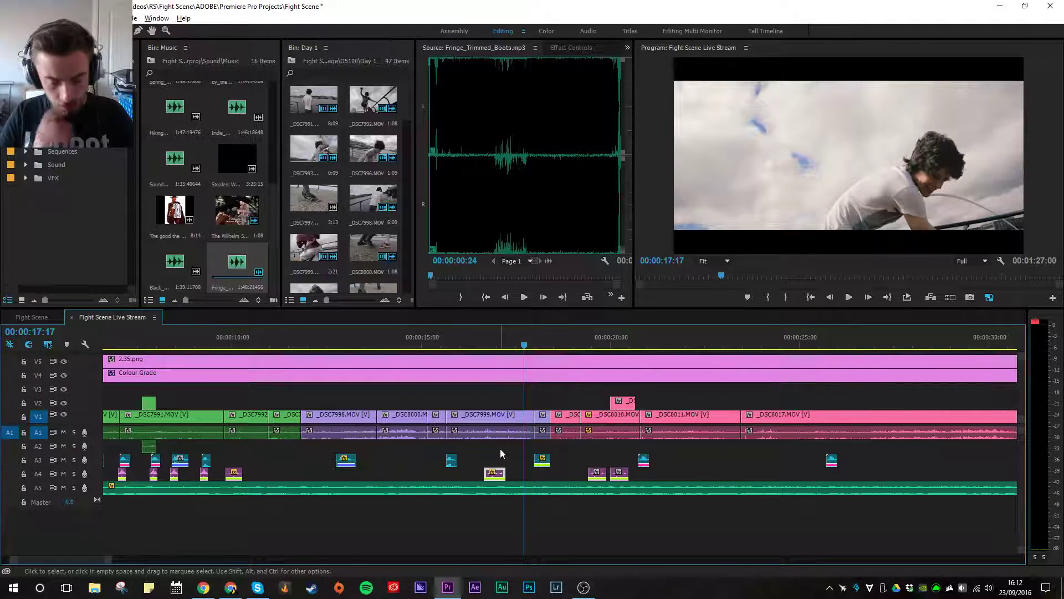
key("alt+Left")
left_click(484, 347)
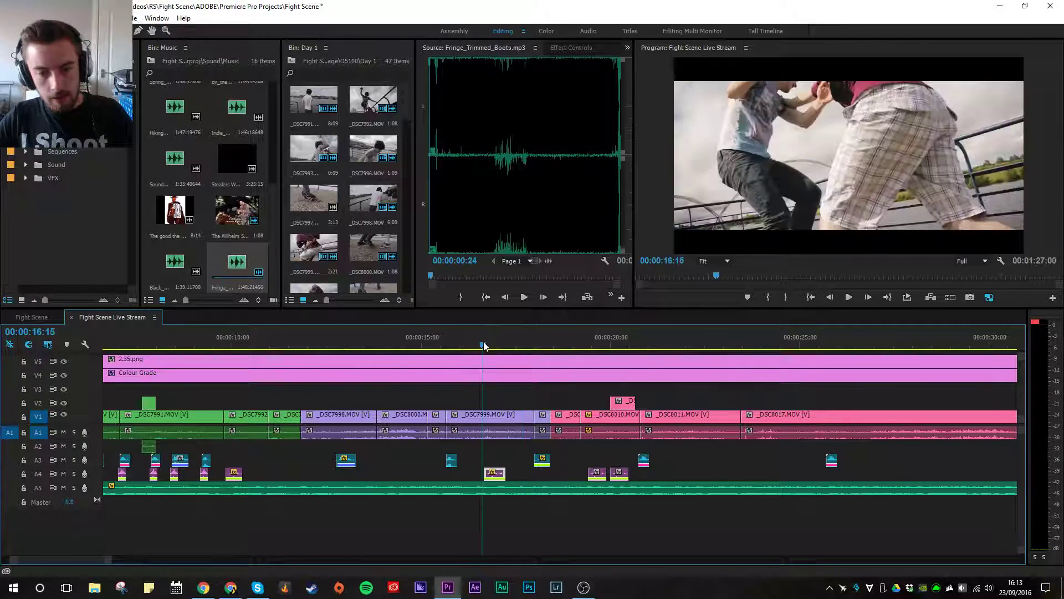
key("space")
key("space")
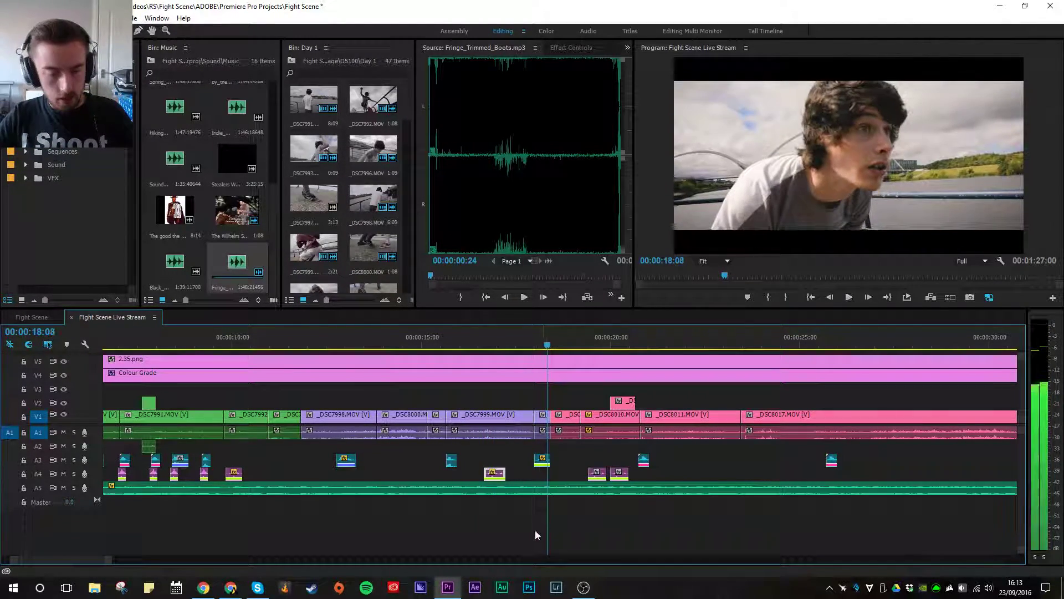
Step: Save the project, move the RS Plain Sheet end screen to start at 00:01:12:00 and trim the A5 music to its end
key("backslash")
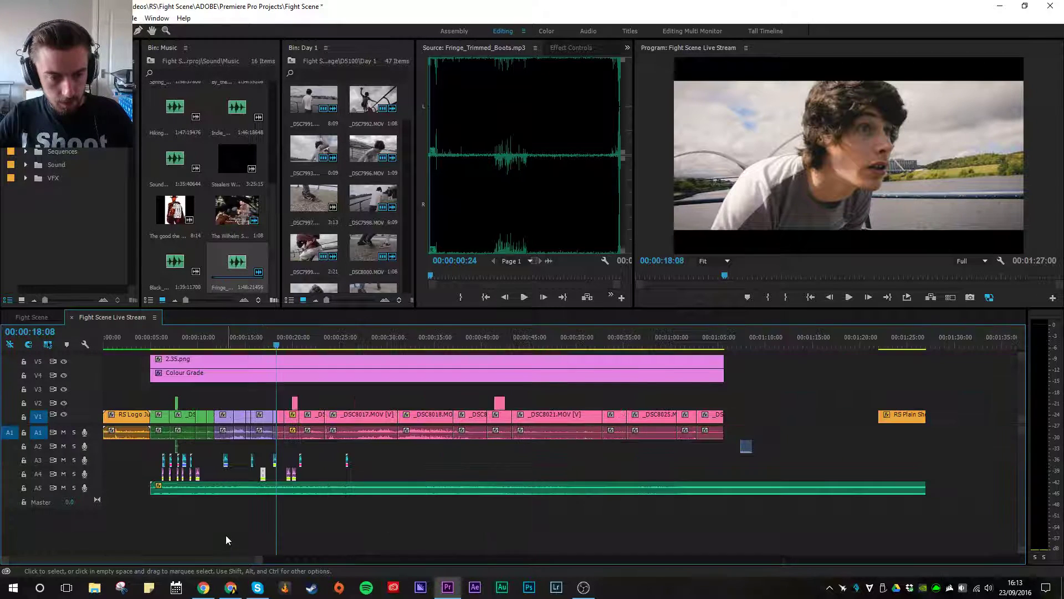
key("ctrl+s")
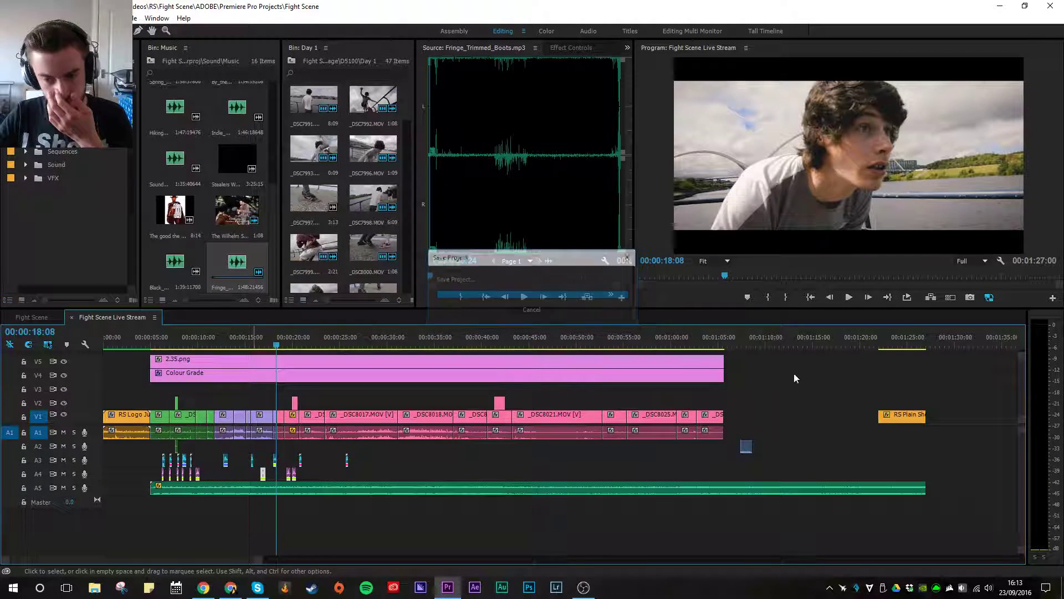
left_click(782, 345)
mouse_move(784, 345)
left_mouse_down()
mouse_move(793, 353)
mouse_move(784, 353)
left_mouse_up()
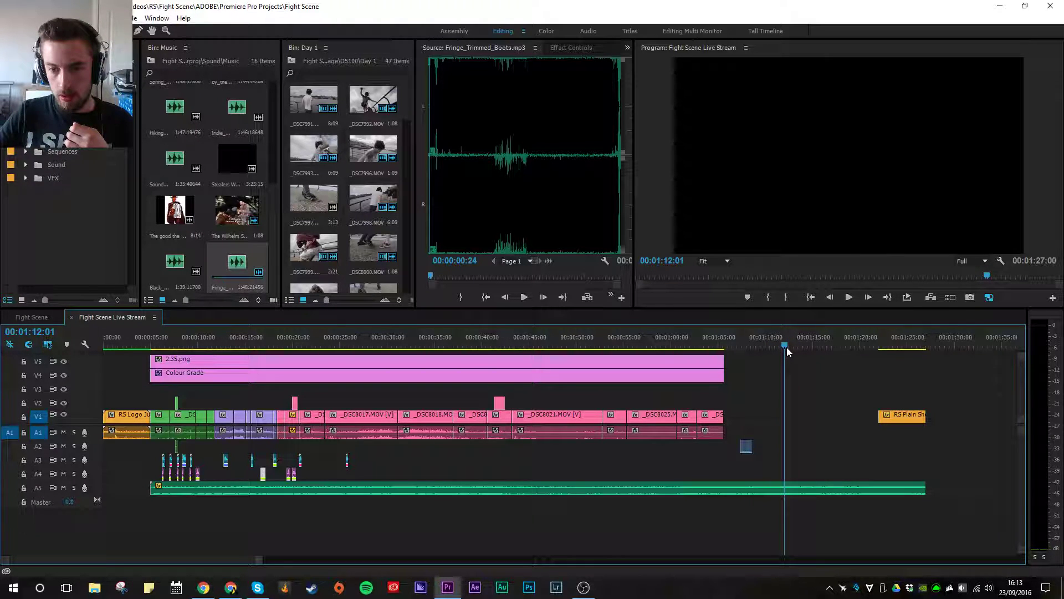
left_click_drag(902, 415, 807, 416)
left_click_drag(924, 490, 824, 490)
Step: Add fades to both ends of the A5 music and end transitions to the last V1/A1 clip, 2.35.png and Colour Grade
right_click(829, 487)
key("Escape")
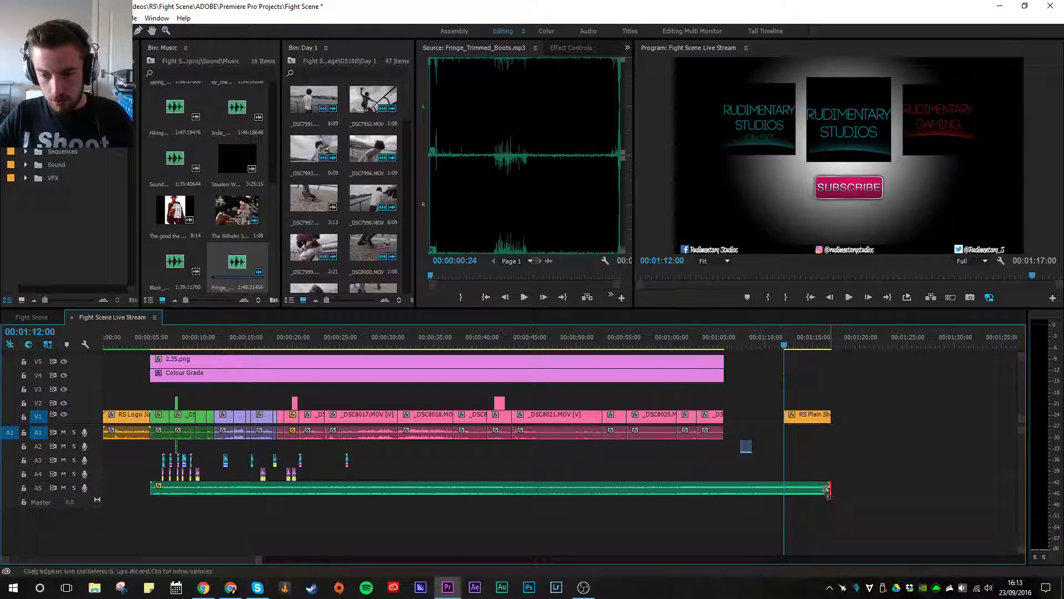
key("ctrl+shift+d")
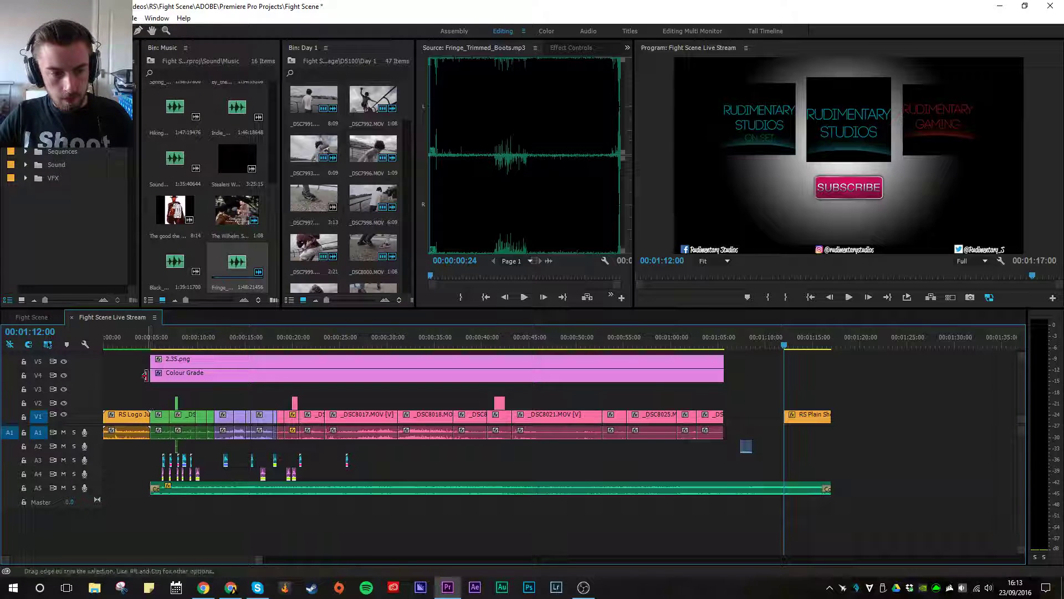
left_click(153, 414)
key("shift+d")
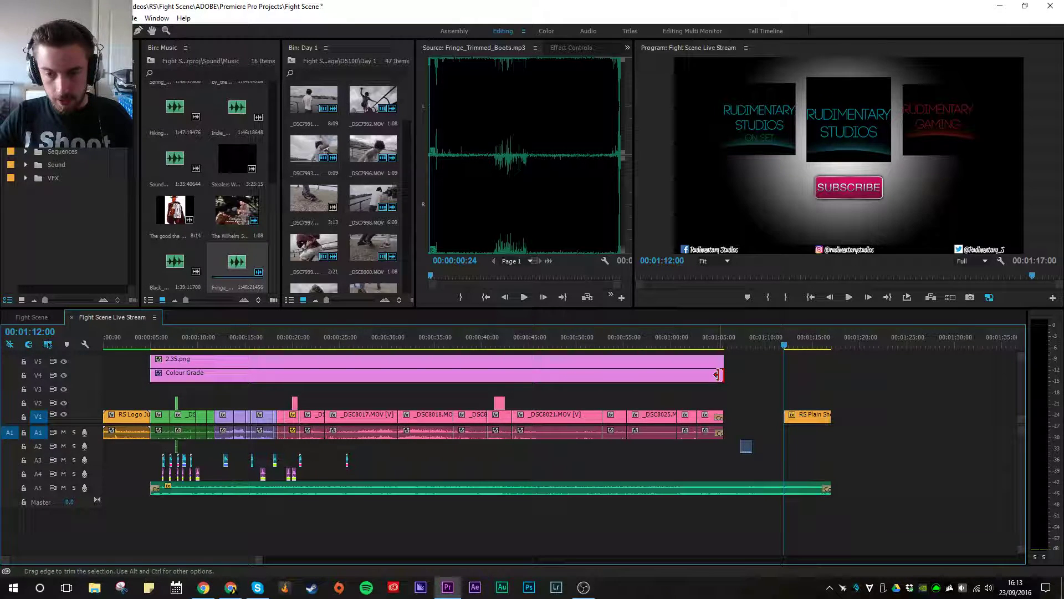
Step: Play back the final shot's fade-out and remove the end transitions from 2.35.png and Colour Grade
left_click(705, 339)
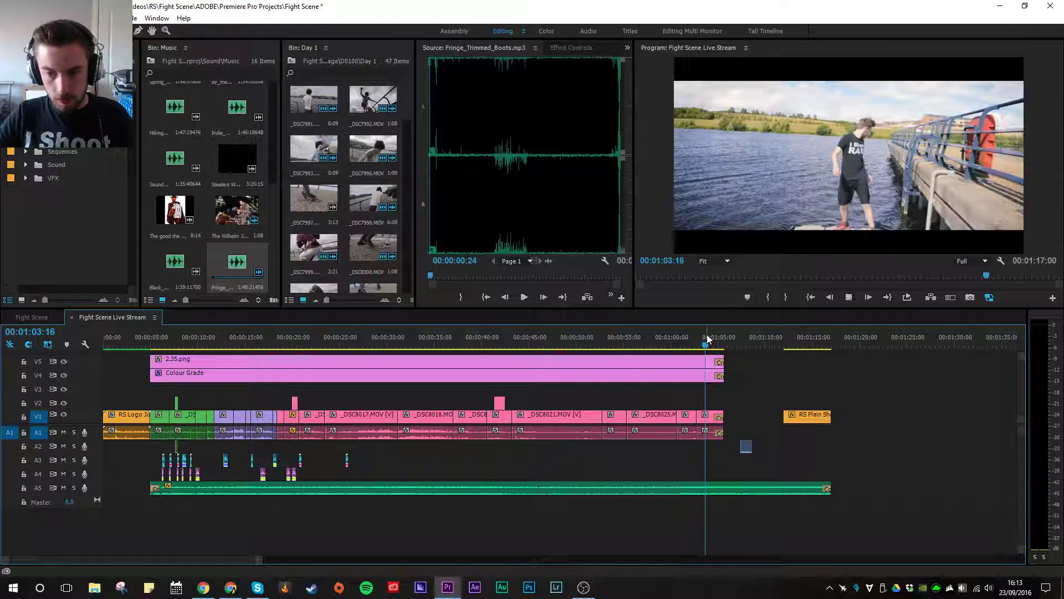
key("space")
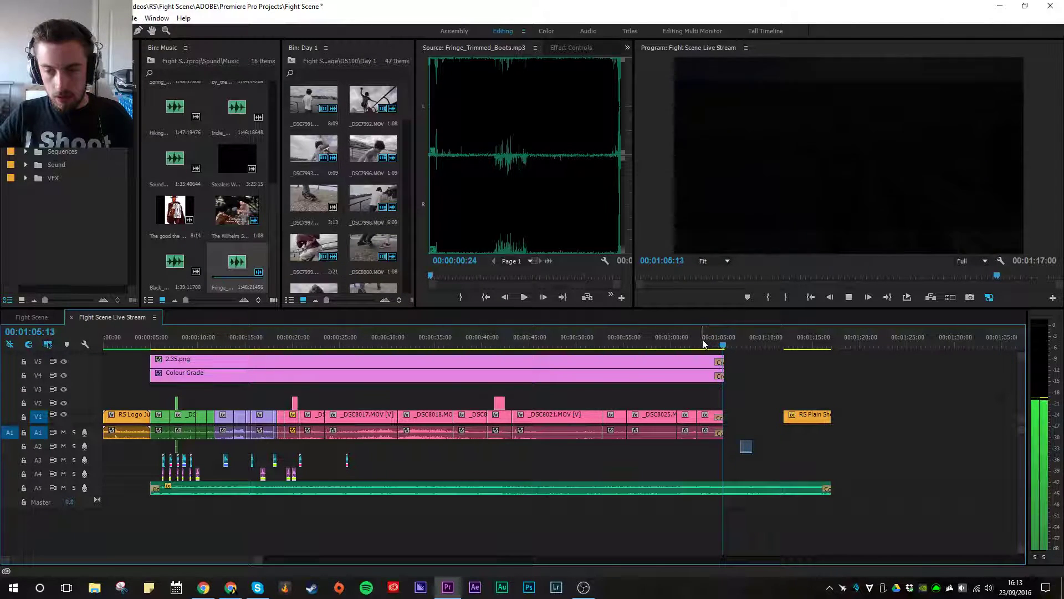
key("space")
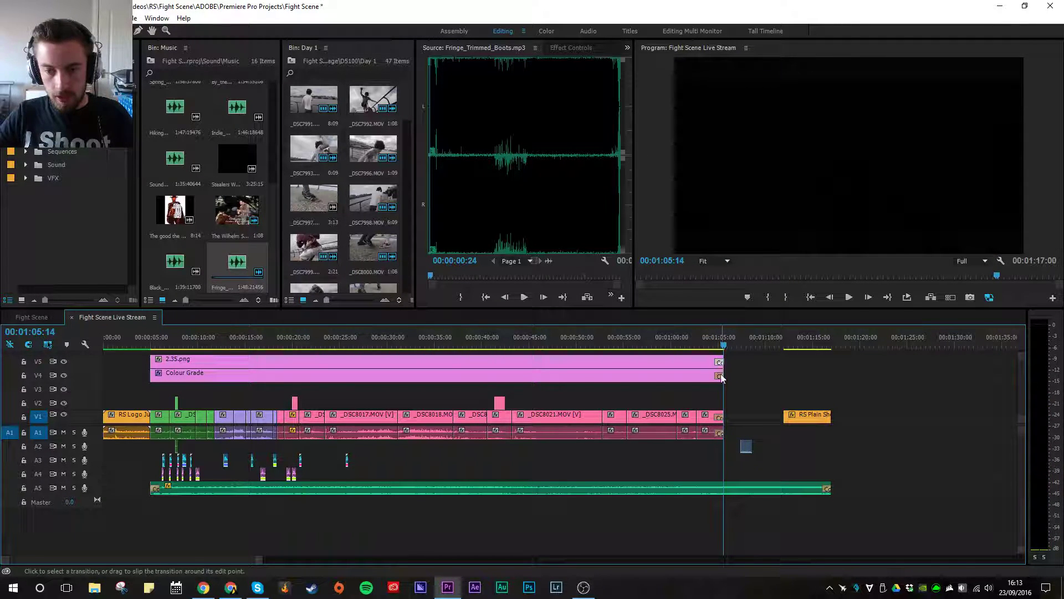
left_click(710, 346)
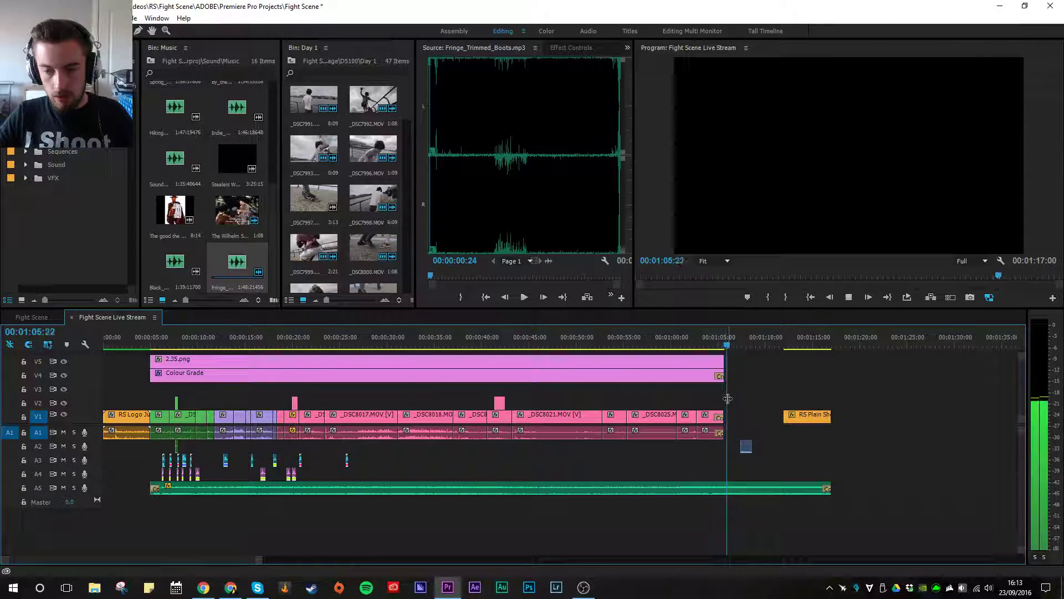
key("space")
left_click(711, 346)
key("space")
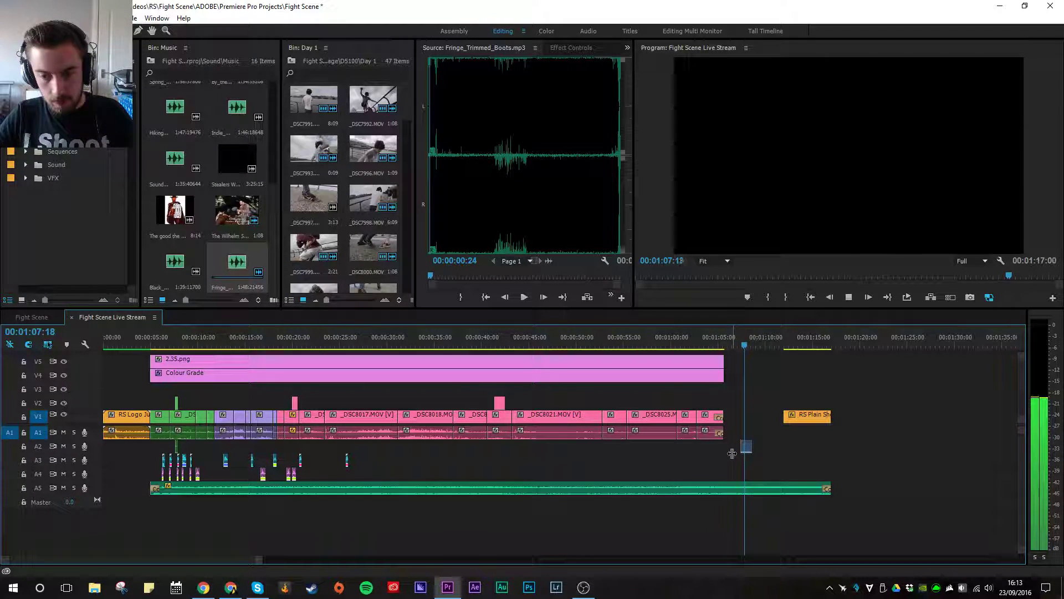
key("space")
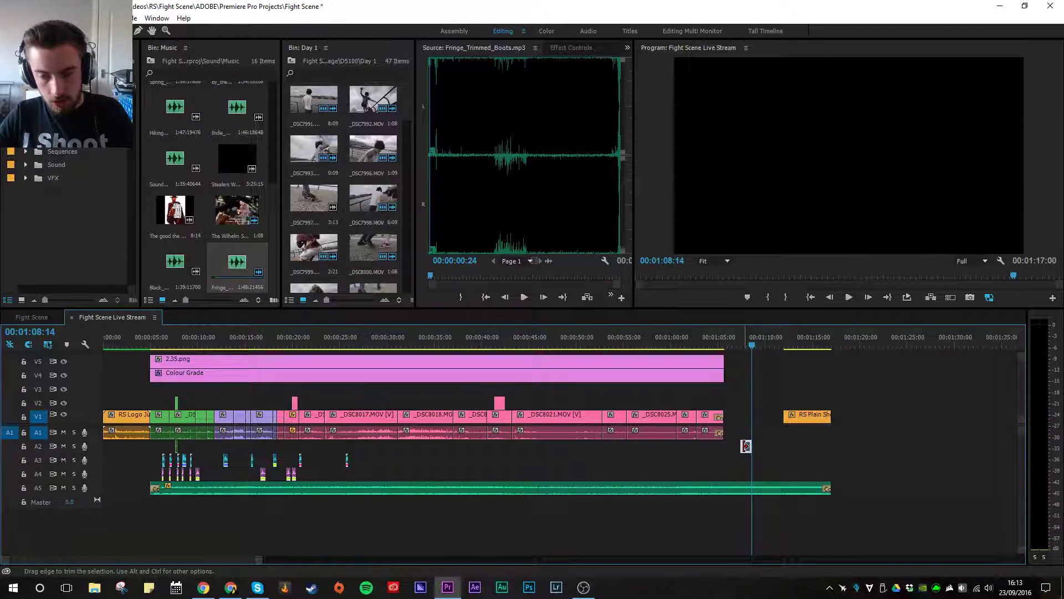
Step: Play back the short A2 sound after the final shot and save the project
left_click(745, 344)
key("space")
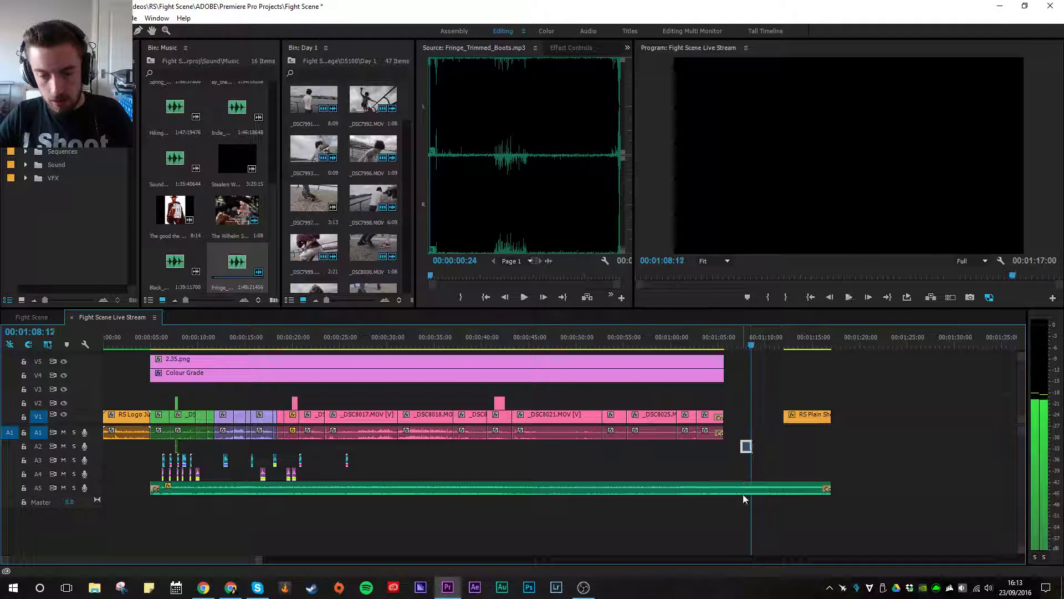
key("ctrl+s")
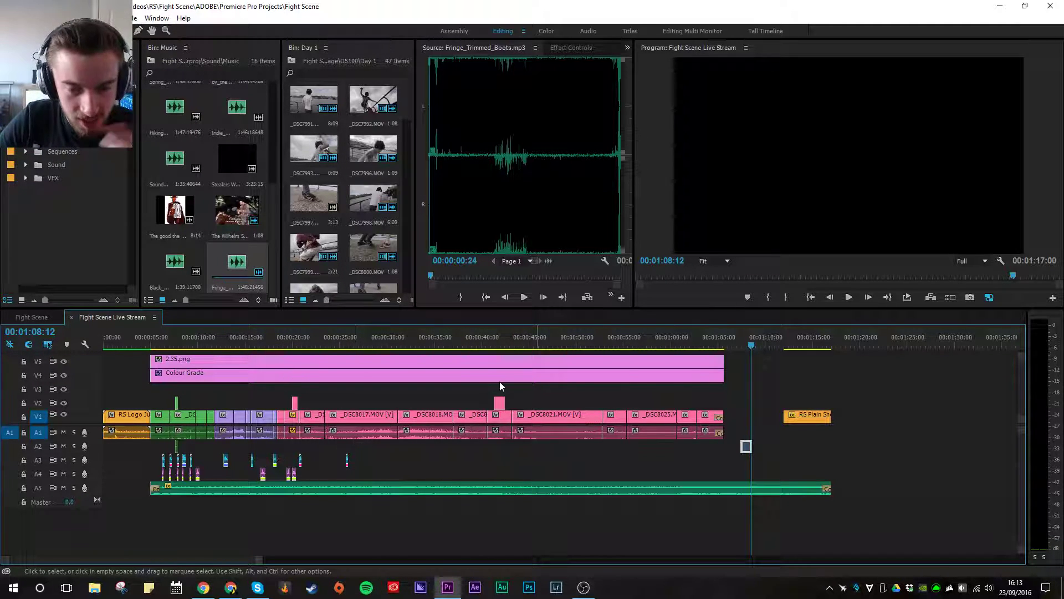
Step: Check the end screen at 00:01:13:07 and load OCUK.psd from the GFX Sponsors bin for source preview
left_click(783, 350)
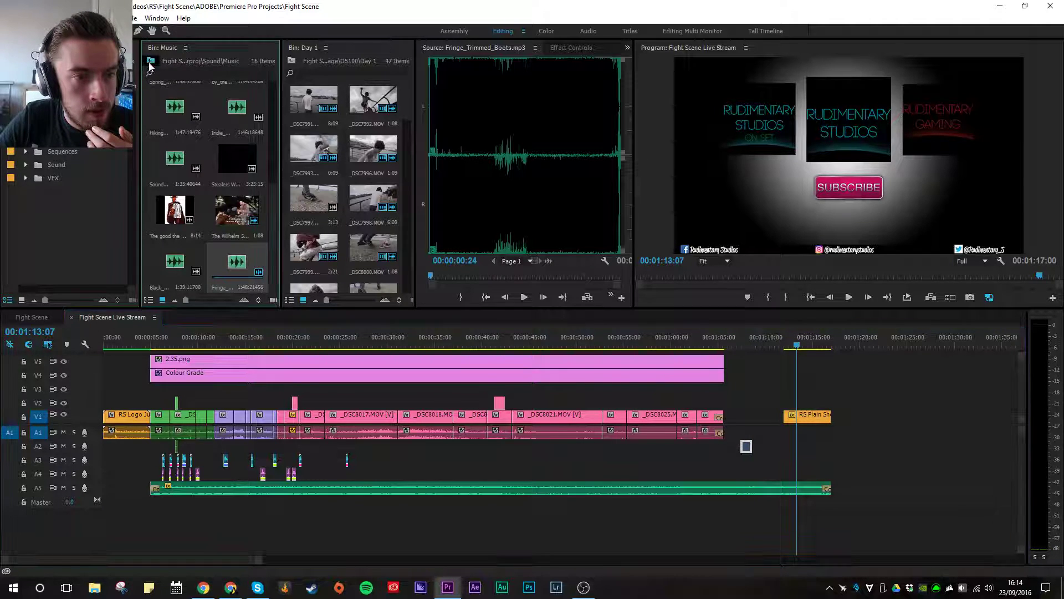
left_click(149, 61)
double_click(232, 158)
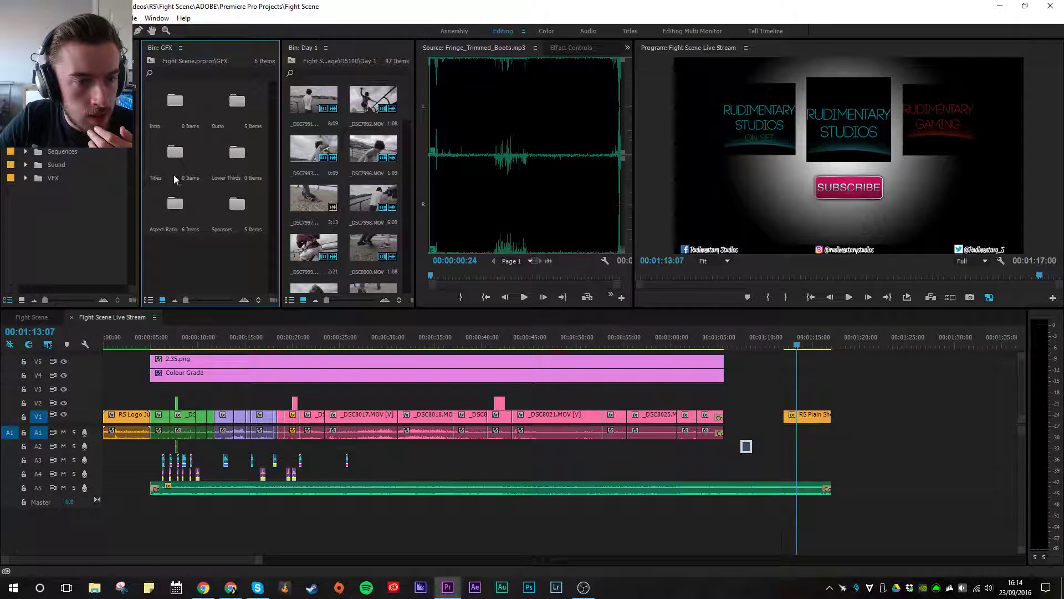
left_click(187, 223)
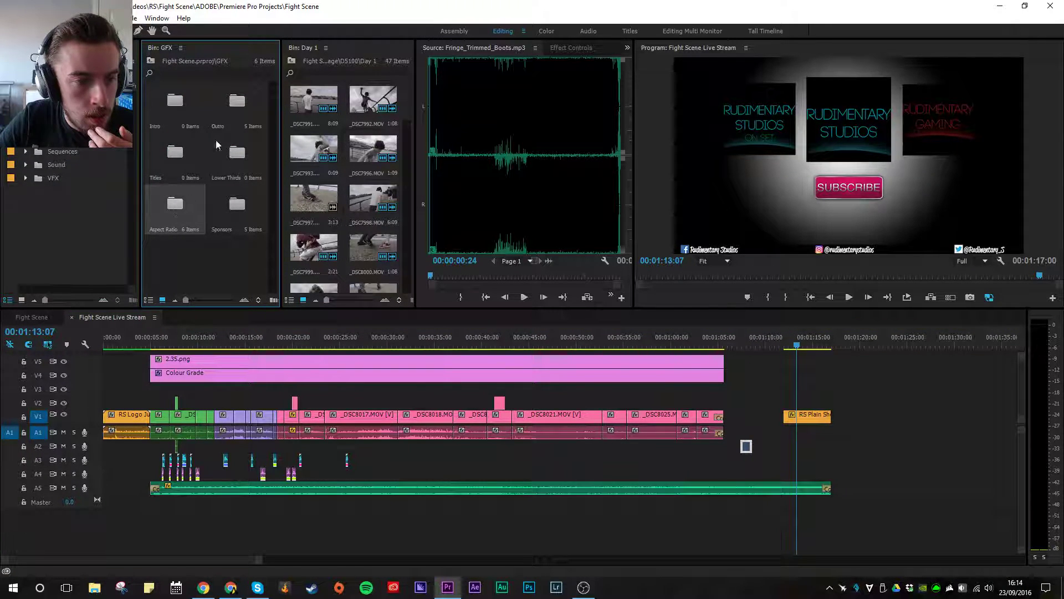
double_click(237, 204)
left_click_drag(179, 202, 192, 220)
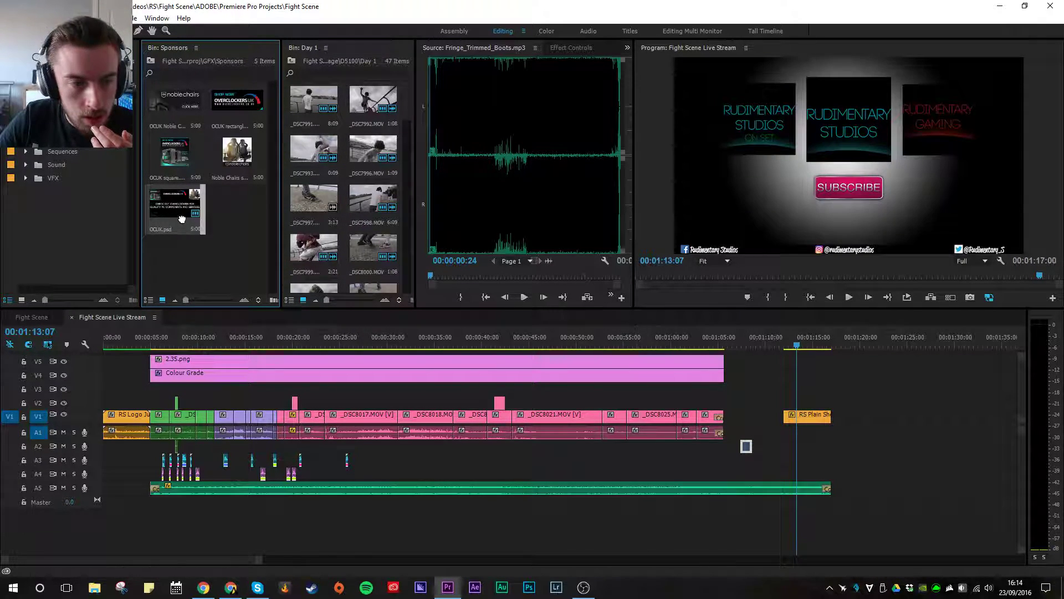
double_click(192, 221)
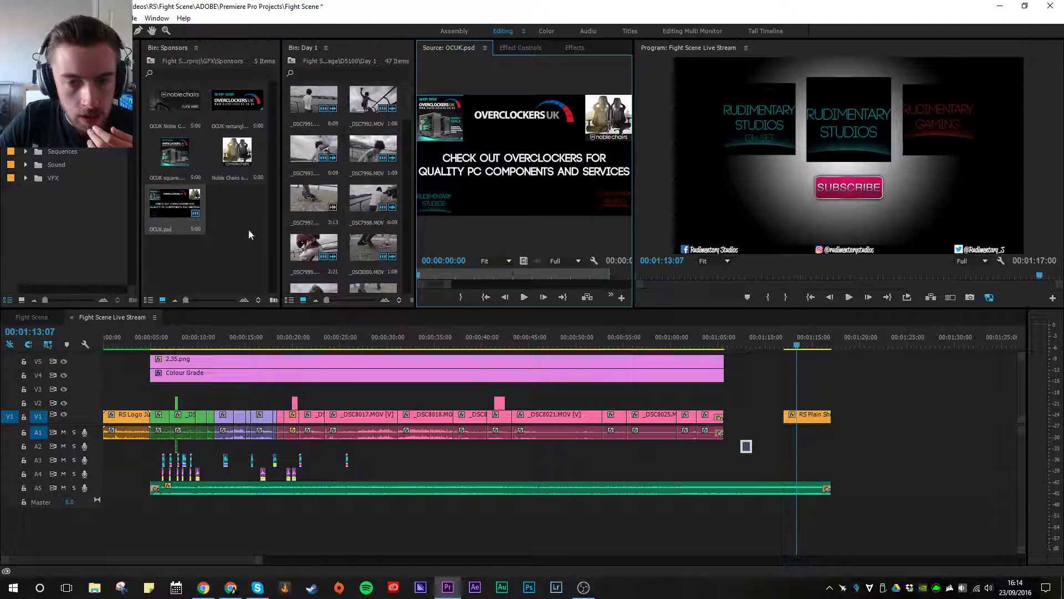
Step: Shorten OCUK.psd to 3:01 and place it on V1 directly before the RS Plain Sheet
left_click(518, 278)
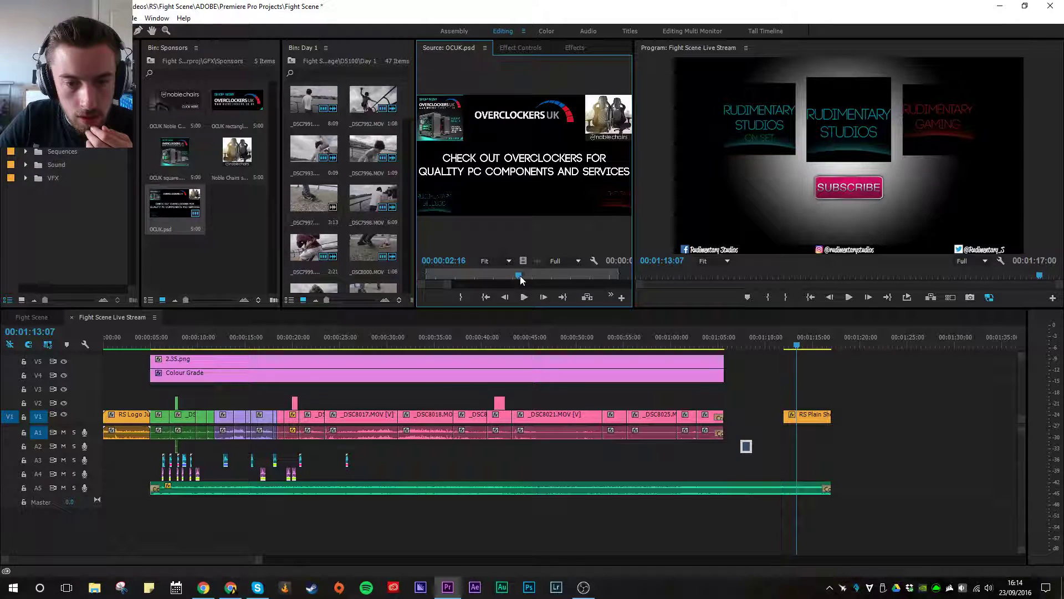
left_click_drag(537, 281, 534, 281)
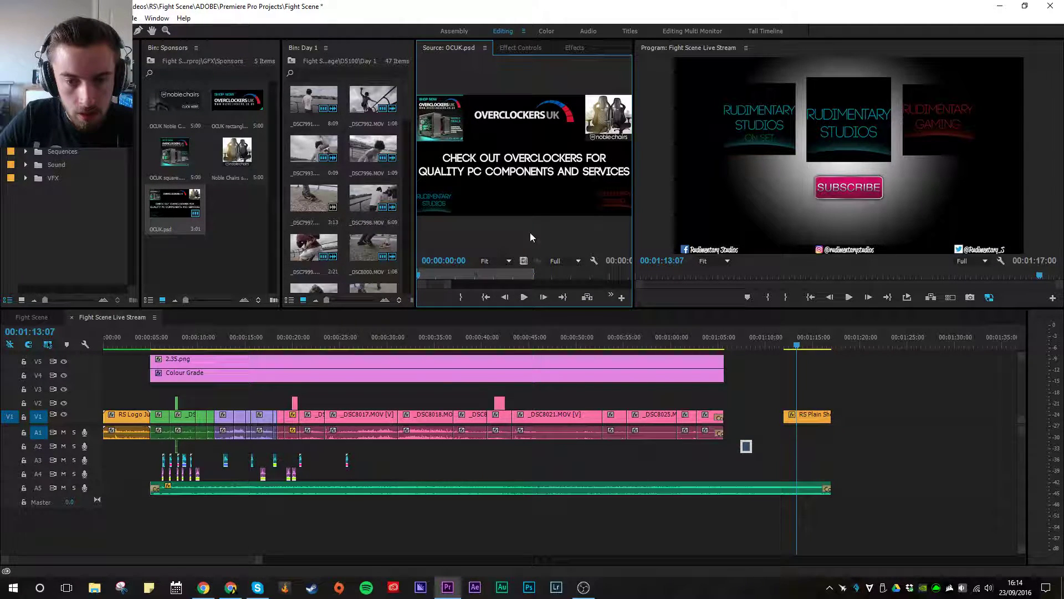
left_click_drag(587, 265, 770, 416)
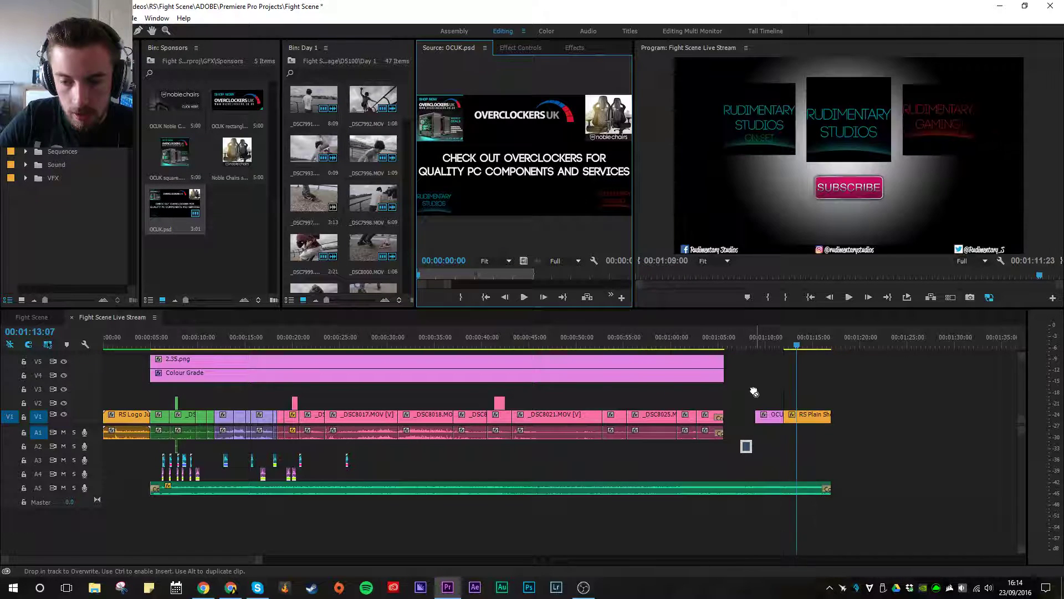
Step: Nudge OCUK.psd and RS Plain Sheet later together to end at 00:01:17:19 and extend the A5 music to match
left_click_drag(832, 431, 846, 413)
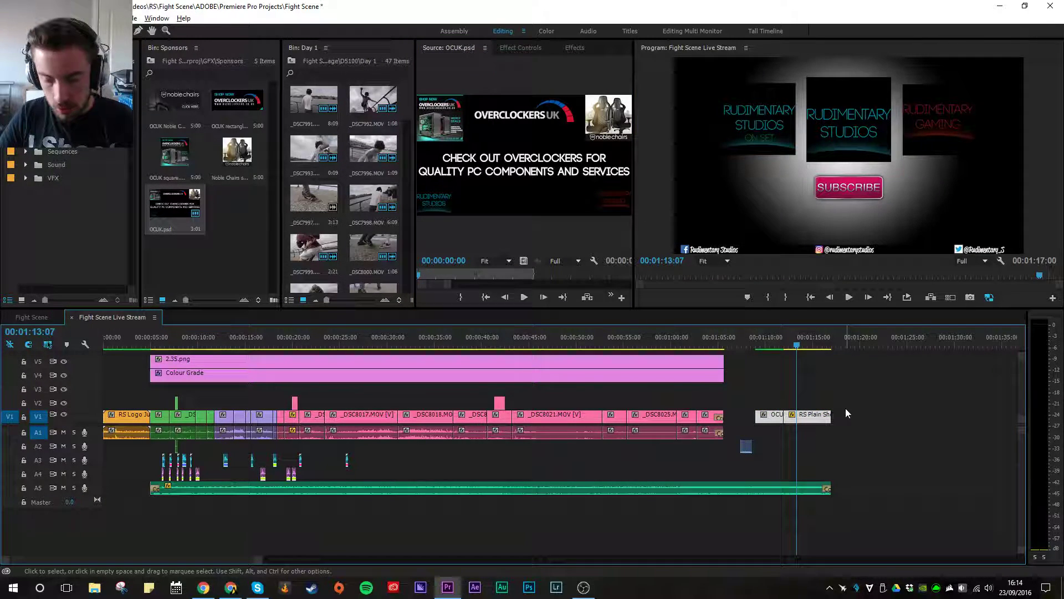
key("shift+alt+Right")
key("shift+alt+Right")
key("shift+alt+Right")
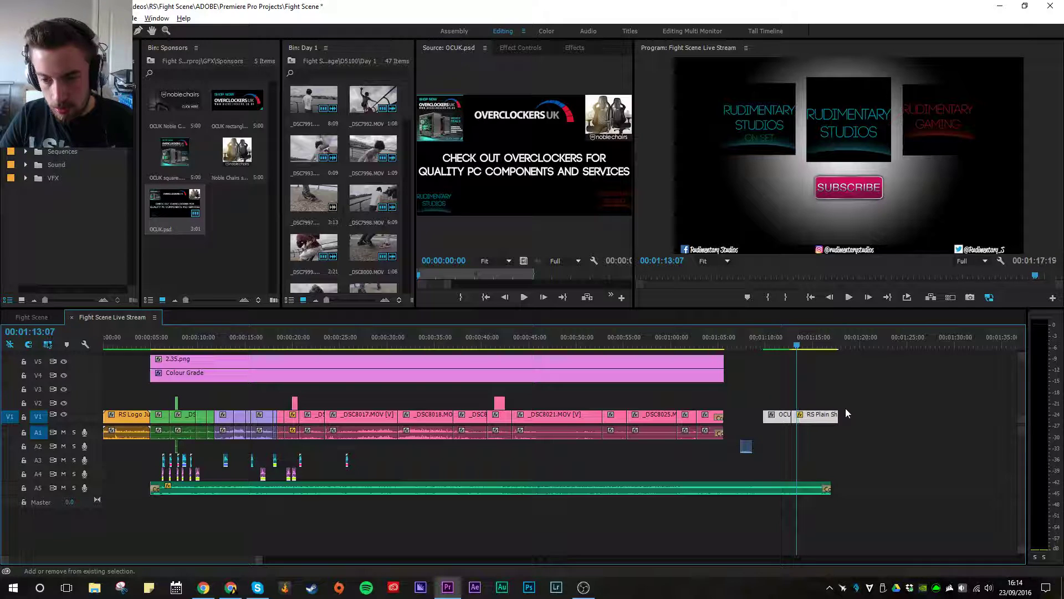
mouse_move(829, 488)
left_mouse_down()
mouse_move(847, 488)
mouse_move(838, 488)
left_mouse_up()
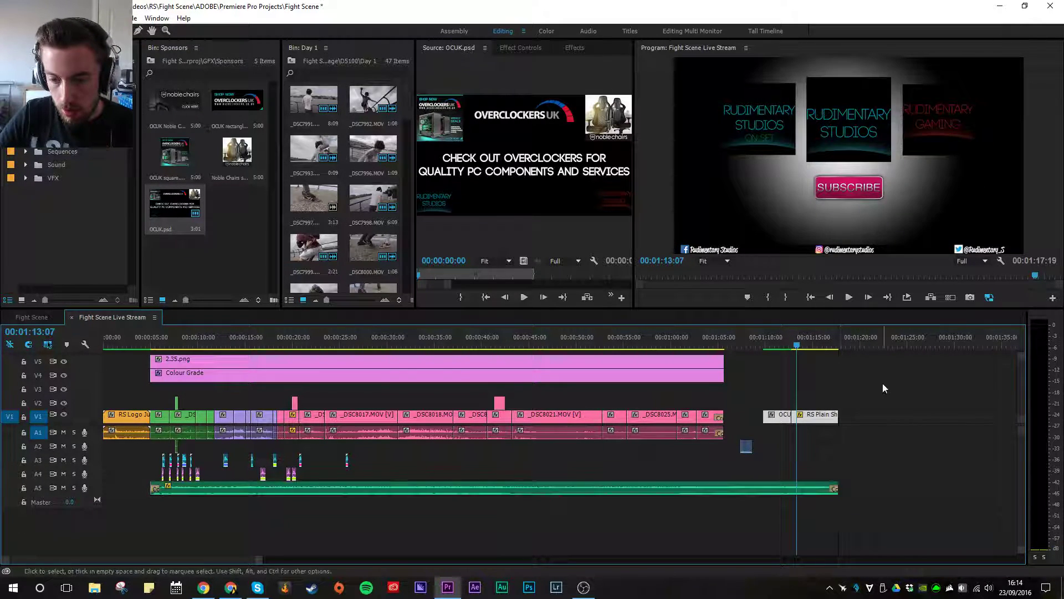
Step: Play back the sponsor card and end screen from about 00:01:10:00 to 00:01:14:13
left_click(767, 345)
key("space")
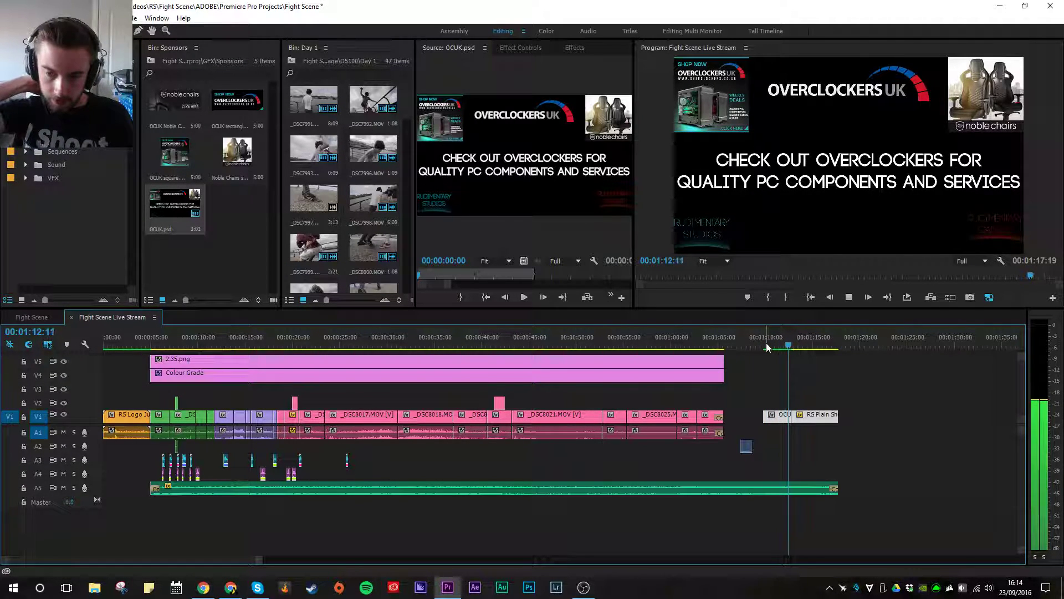
left_click(747, 392)
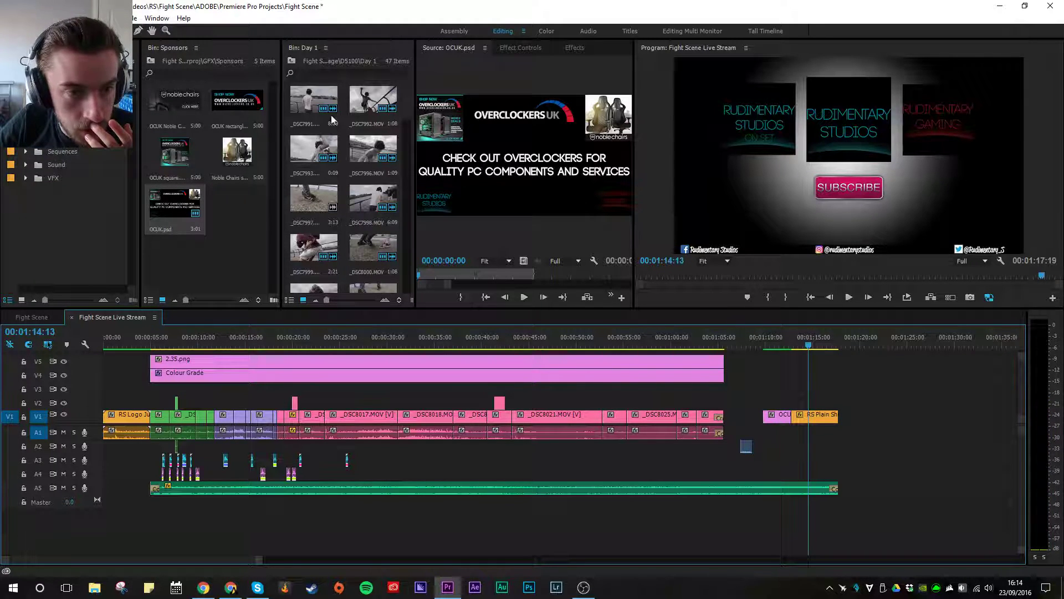
Step: Open the Footage bin's Outro Clips and place Secret Valentine - Music Video.mp4 on V2 above the RS Plain Sheet
left_click(291, 61)
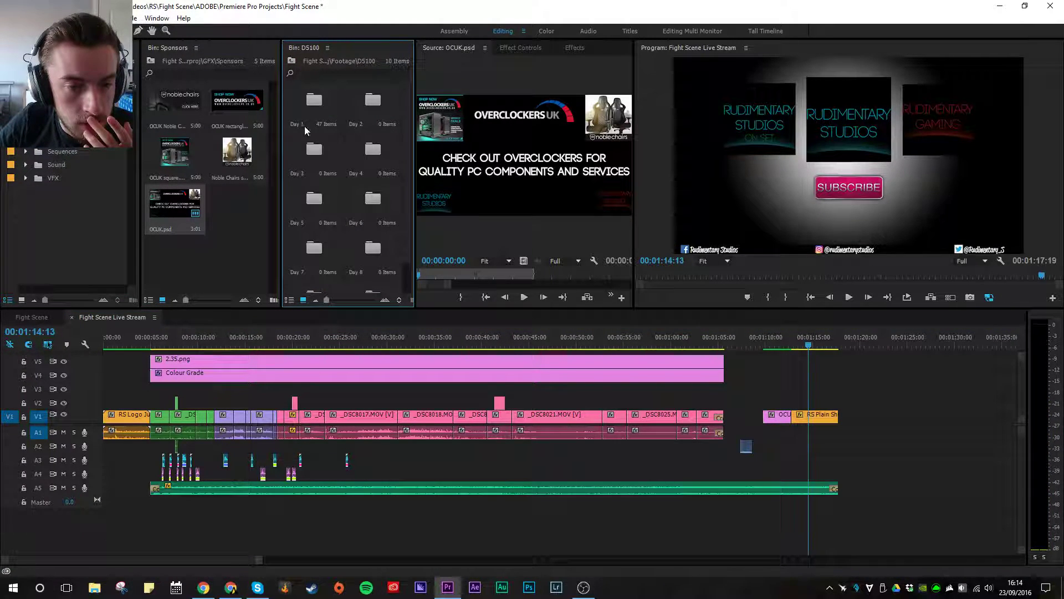
left_click(291, 61)
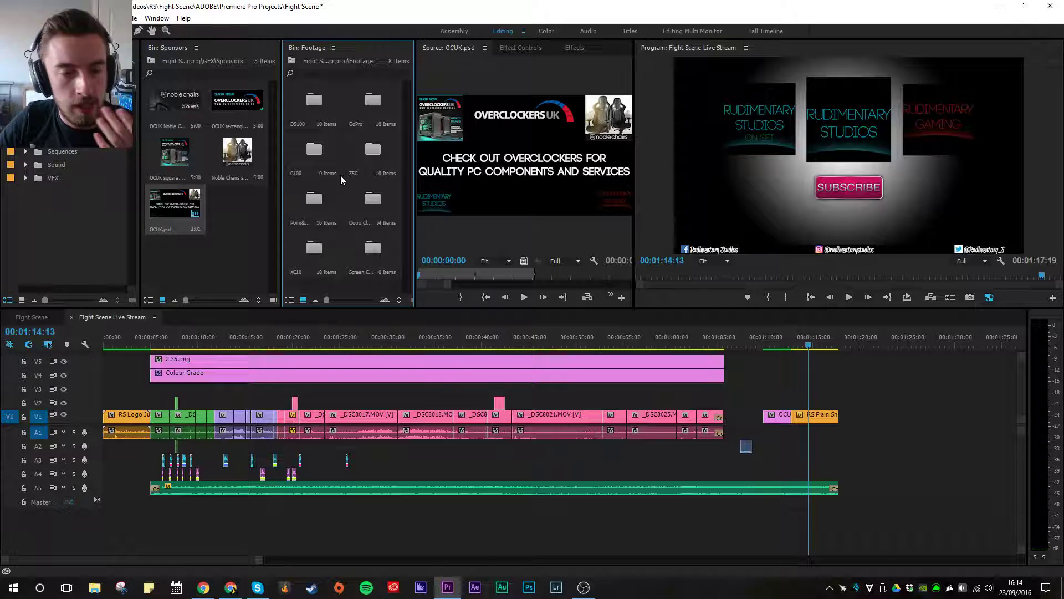
double_click(372, 199)
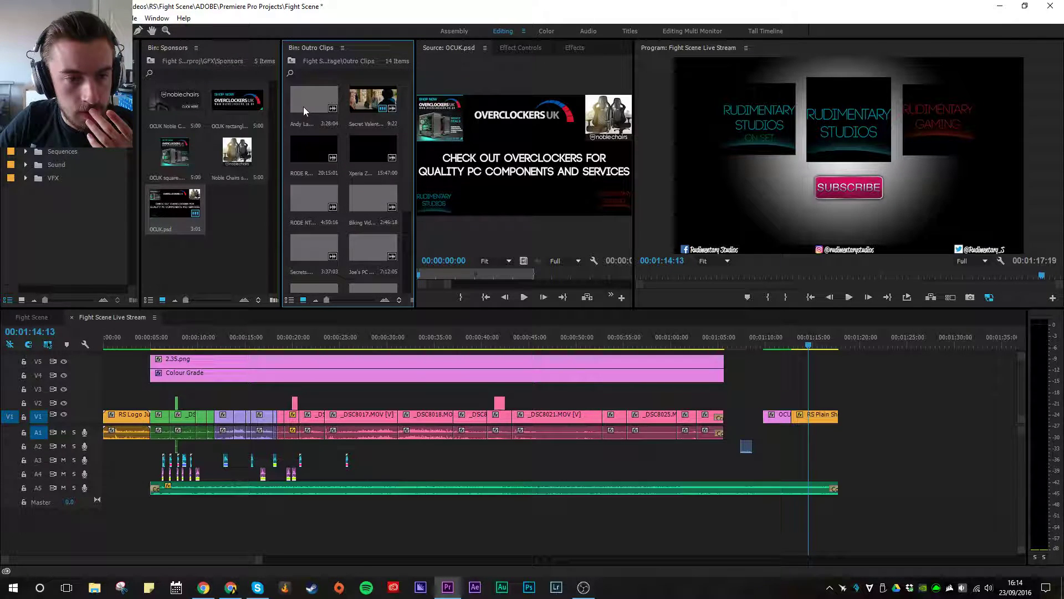
double_click(373, 103)
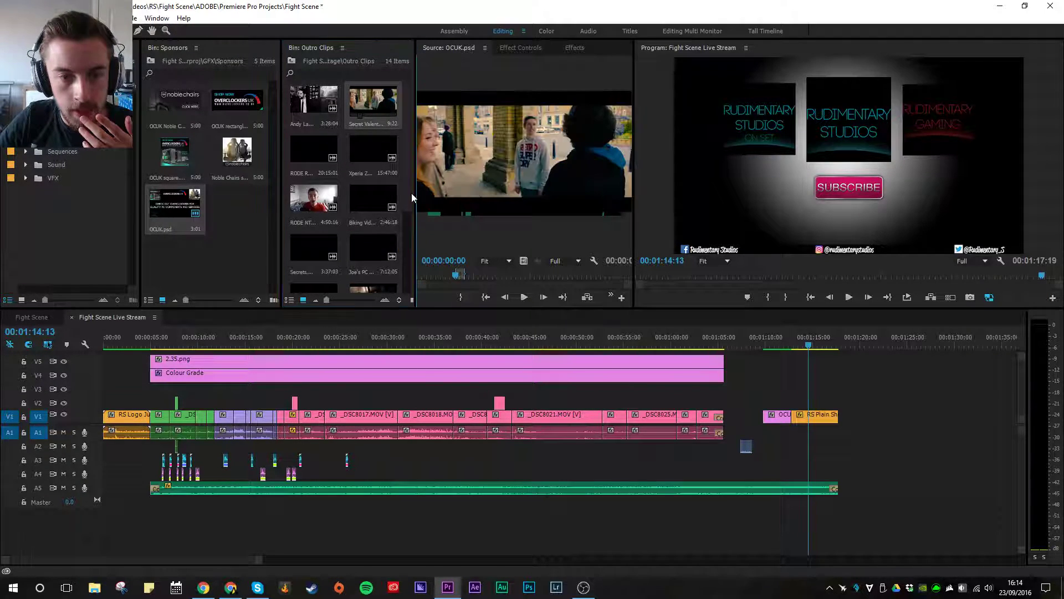
left_click_drag(499, 155, 816, 405)
Step: Place Film Festival Entry rev3.mp4 from Outro Clips on V3 above the start of the Secret Valentine clip
scroll(342, 192, "down", 3)
double_click(372, 166)
left_click_drag(521, 261, 799, 387)
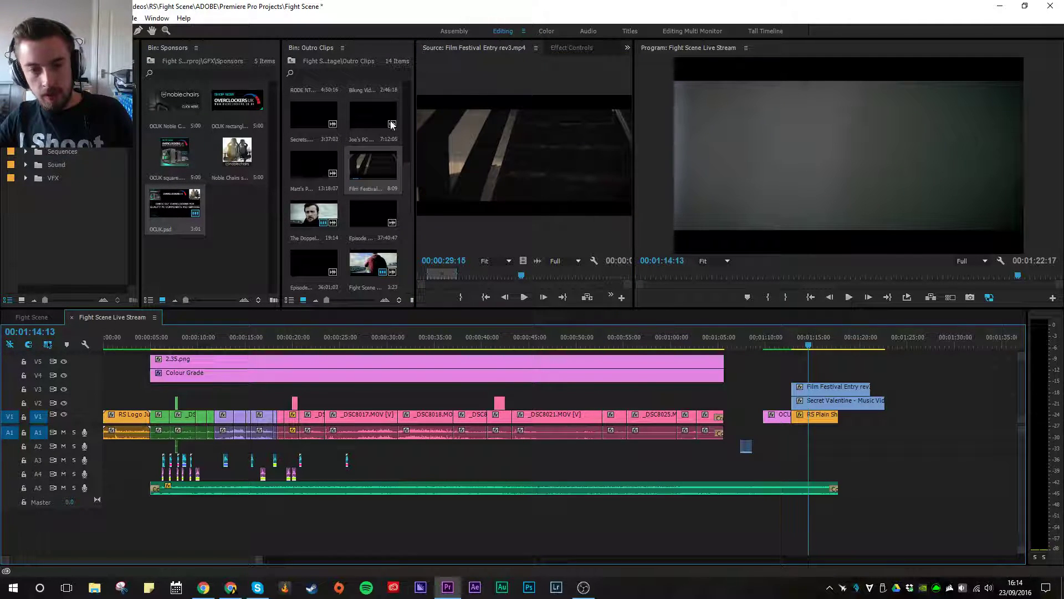
Step: Trim the Film Festival Entry and Secret Valentine clips to end with the RS Plain Sheet
key("=")
key("=")
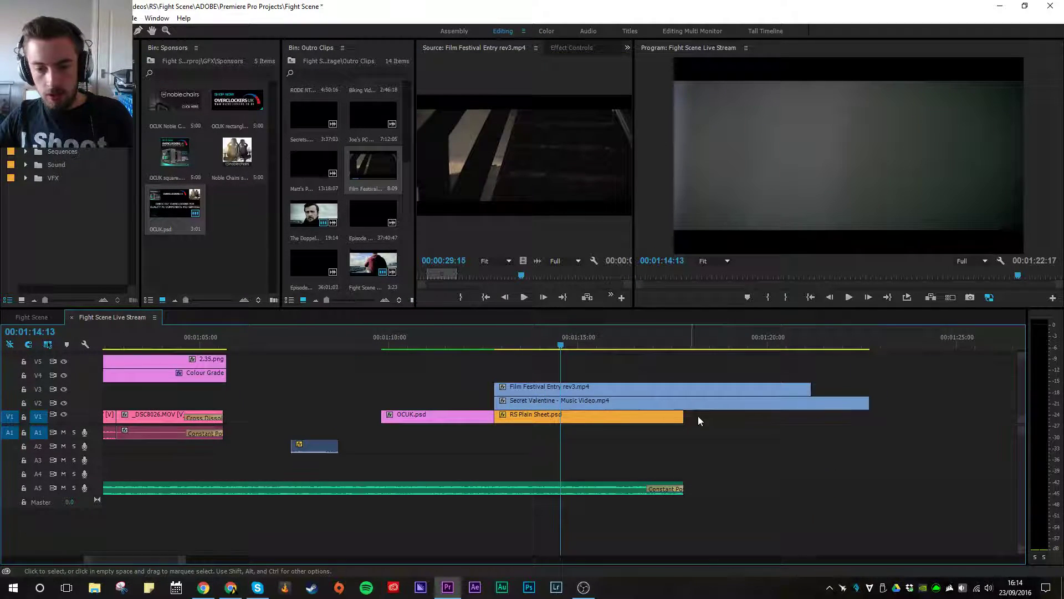
left_click_drag(810, 388, 684, 388)
left_click_drag(868, 403, 684, 404)
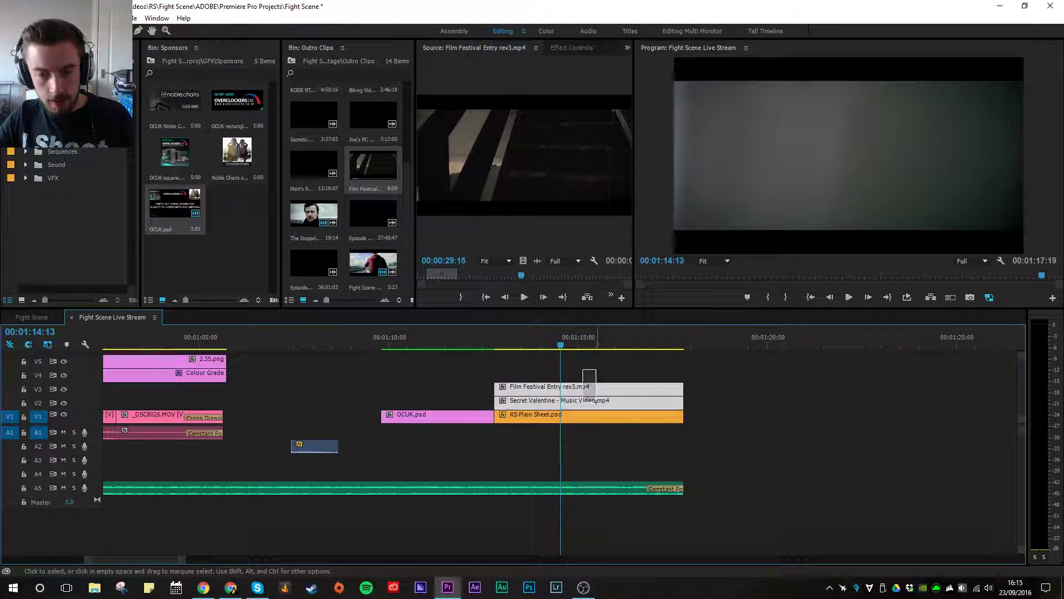
Step: Scale the Film Festival Entry and Secret Valentine clips down to small preview windows in the program frame
left_click(633, 386)
left_click(1026, 89)
left_click_drag(1025, 58, 894, 143)
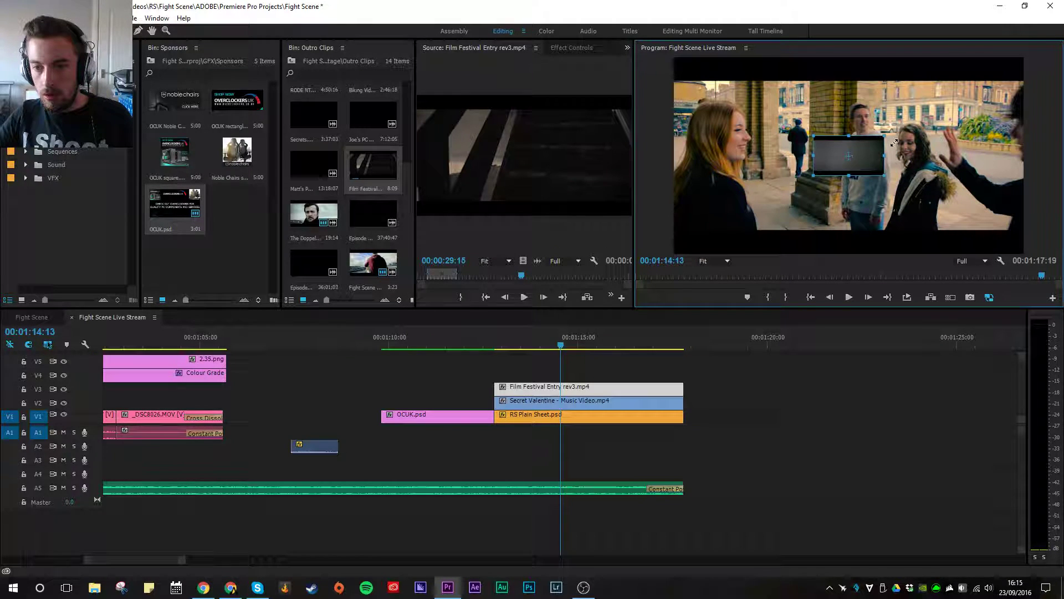
left_click(947, 139)
left_click_drag(1025, 60, 907, 138)
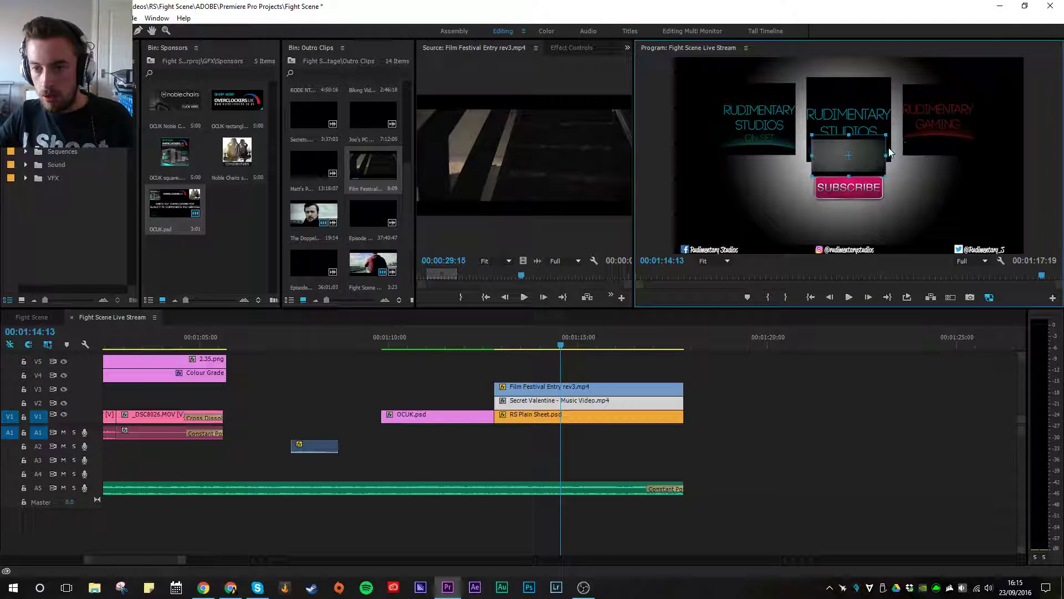
Step: Place and enlarge the Secret Valentine preview under the Rudimentary Studios On Set logo and the Film Festival preview under the Rudimentary Gaming logo
left_click_drag(849, 172, 805, 166)
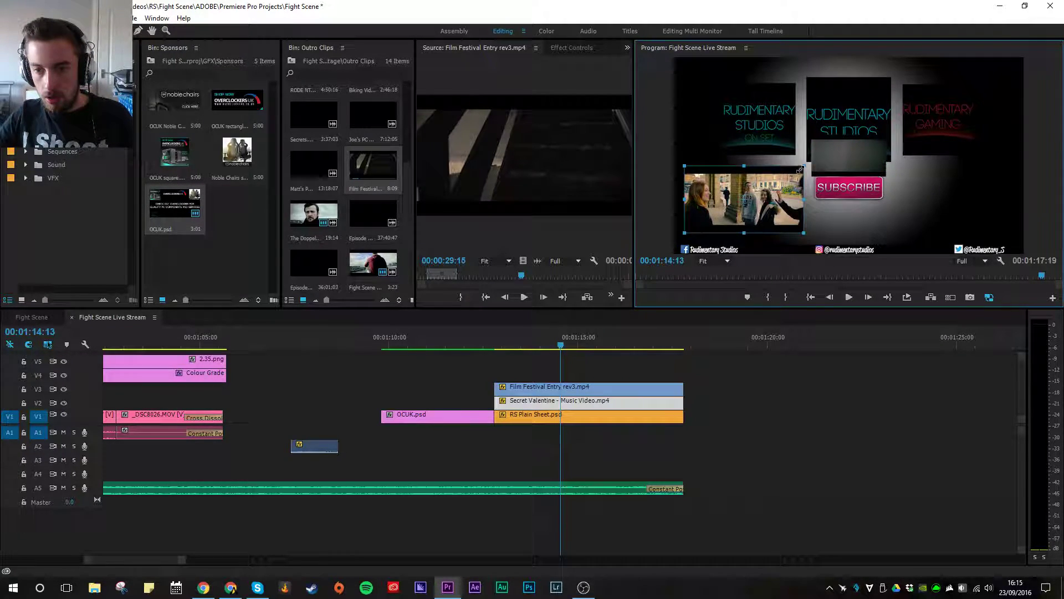
left_click(853, 162)
left_click_drag(875, 158, 1023, 166)
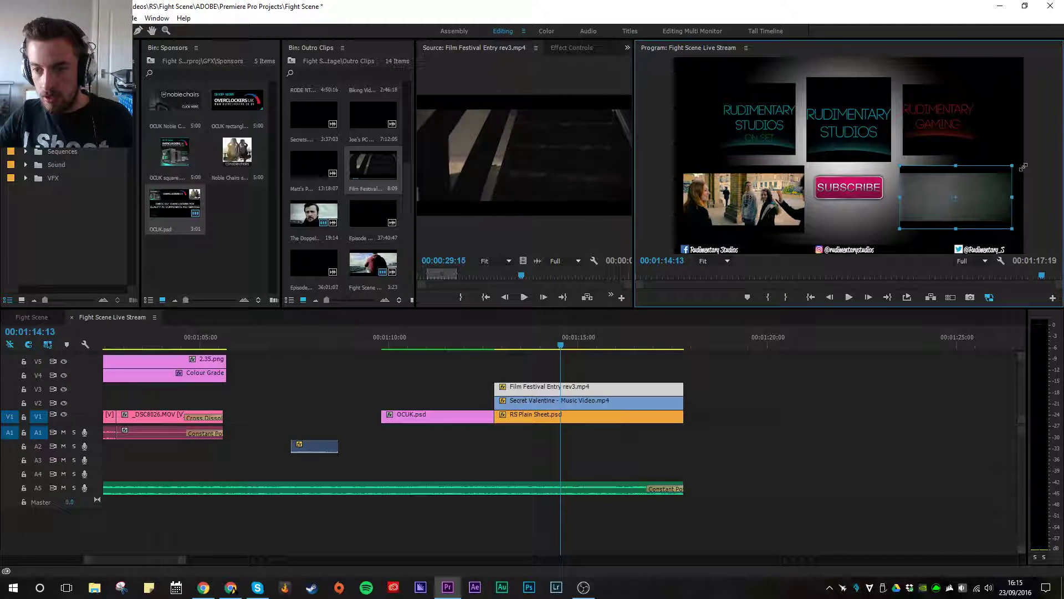
Step: Play back the end screen with both video previews and save the project
left_click(498, 345)
key("space")
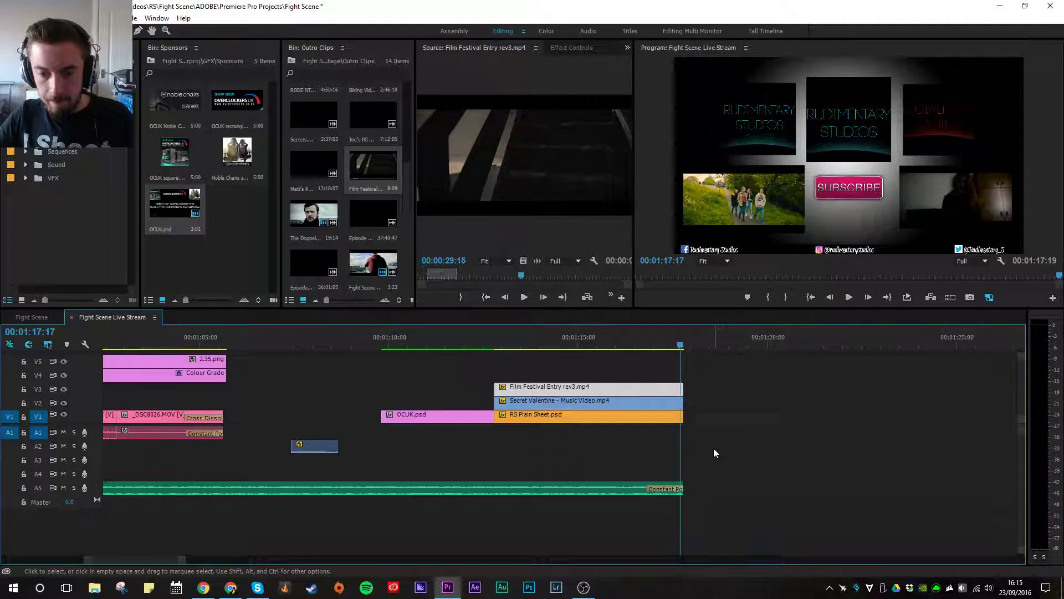
key("backslash")
key("ctrl+s")
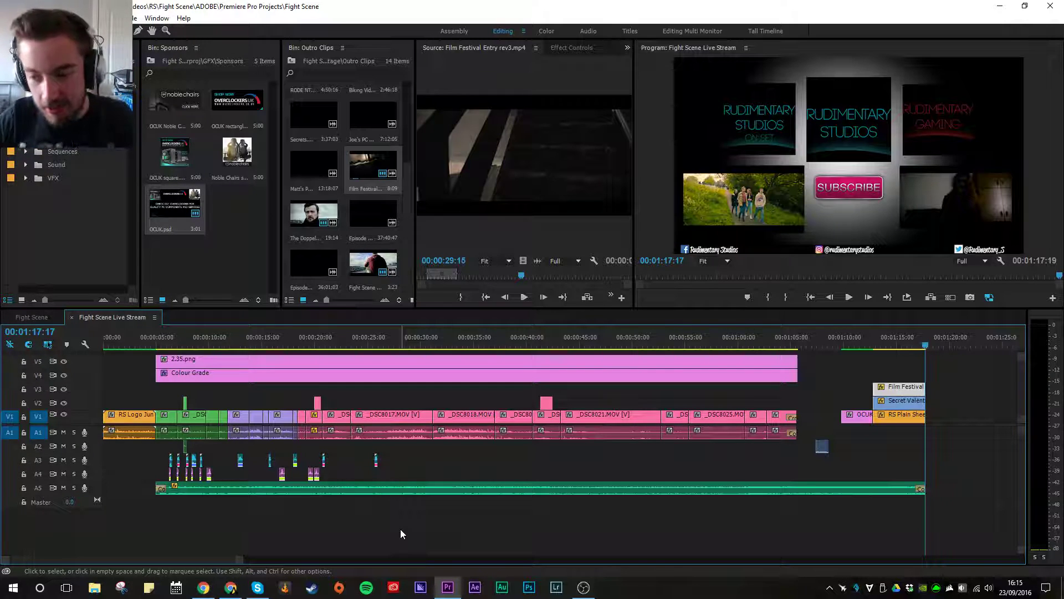
Step: Review the opening fight shots and their sound effects on A3 and A4 between about 00:00:05:12 and 00:00:09:04
left_click(168, 339)
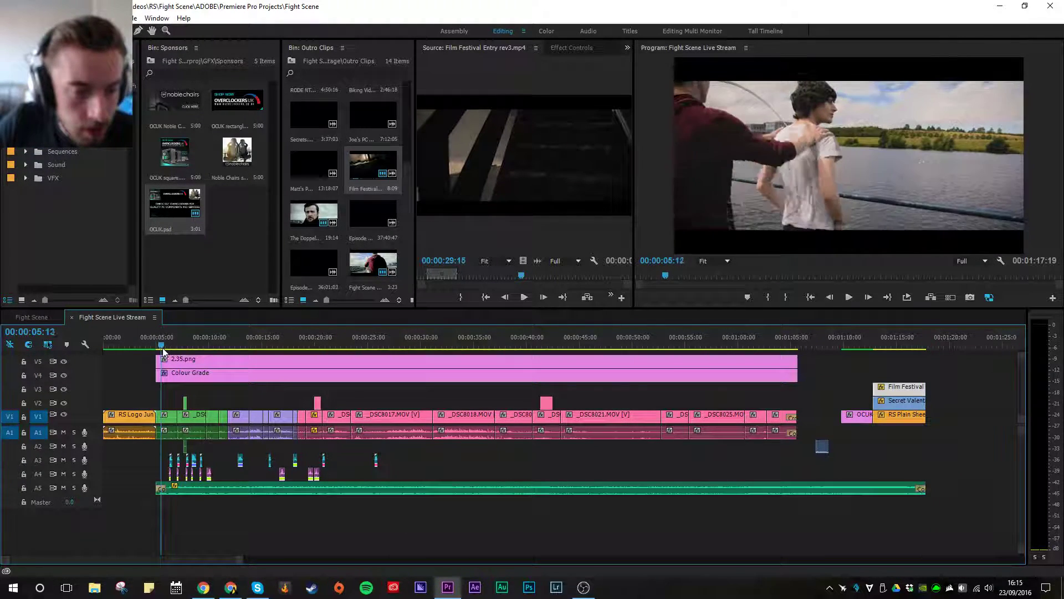
left_click_drag(169, 363, 200, 377)
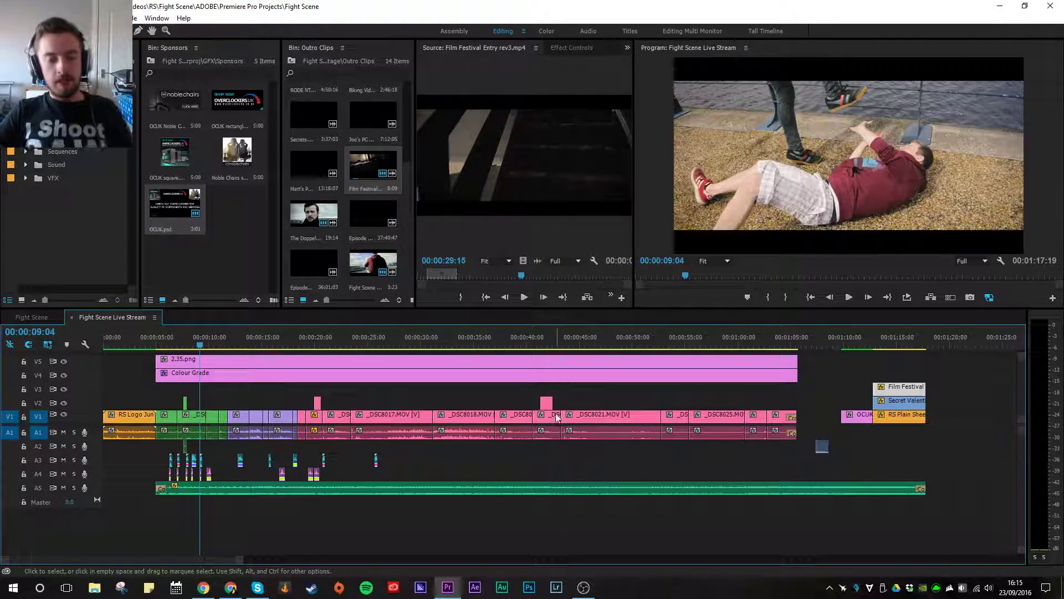
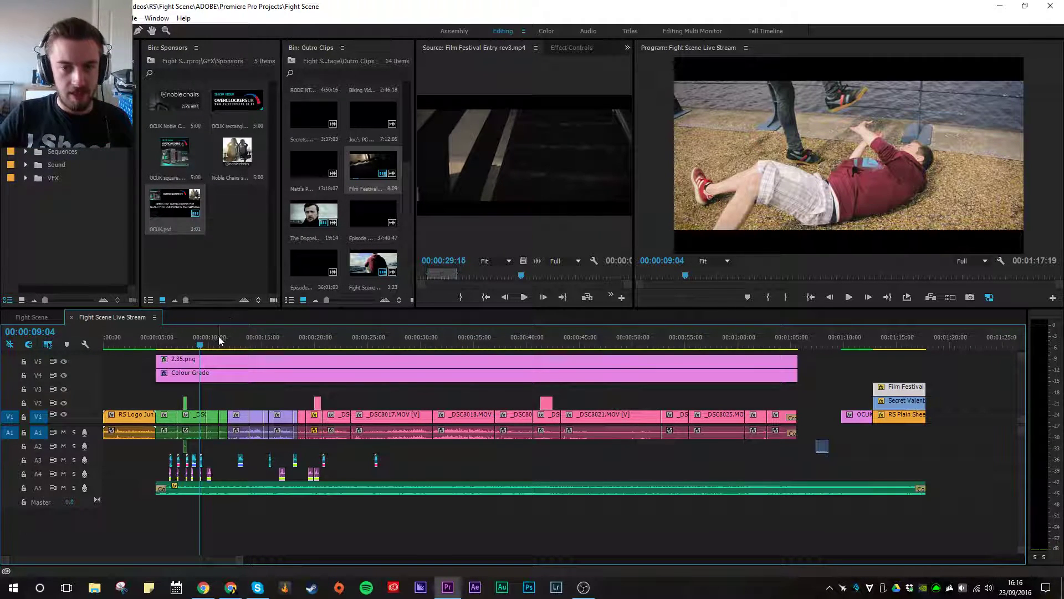
left_click(169, 348)
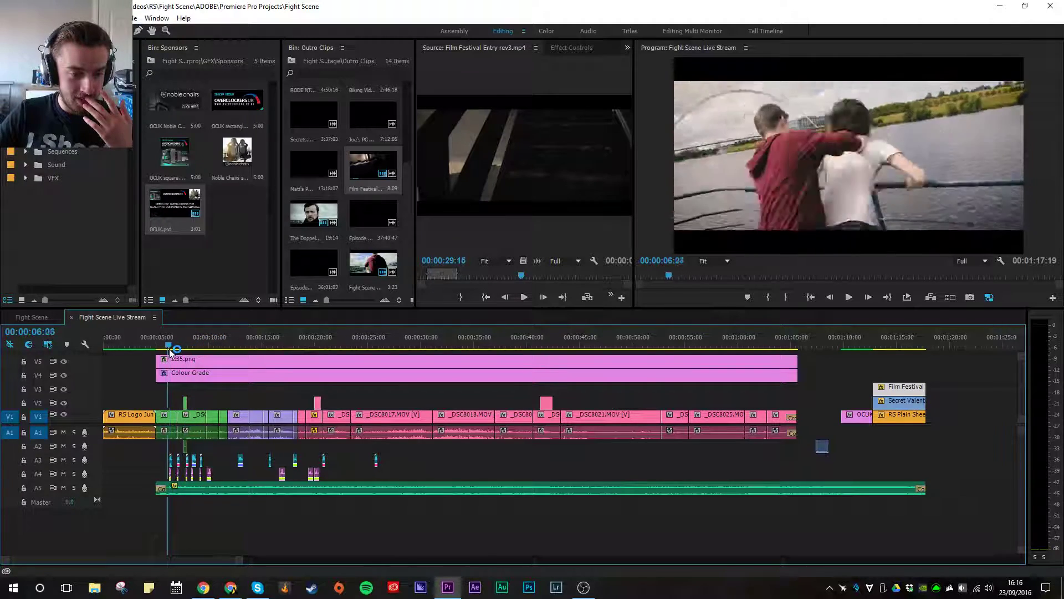
key("equal")
key("equal")
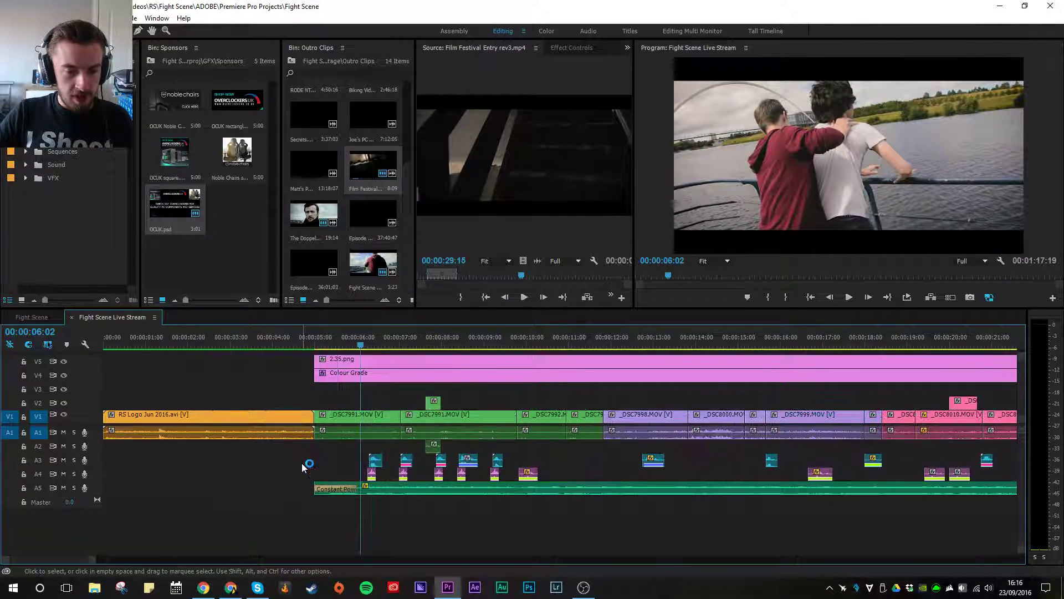
key("equal")
left_click(587, 344)
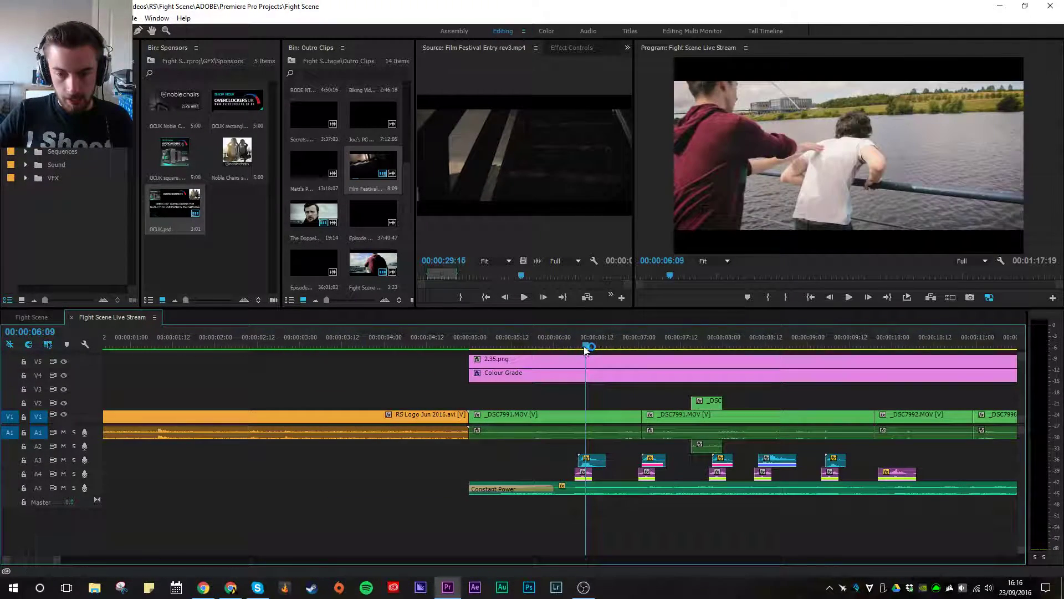
left_click(582, 473)
left_click(474, 498)
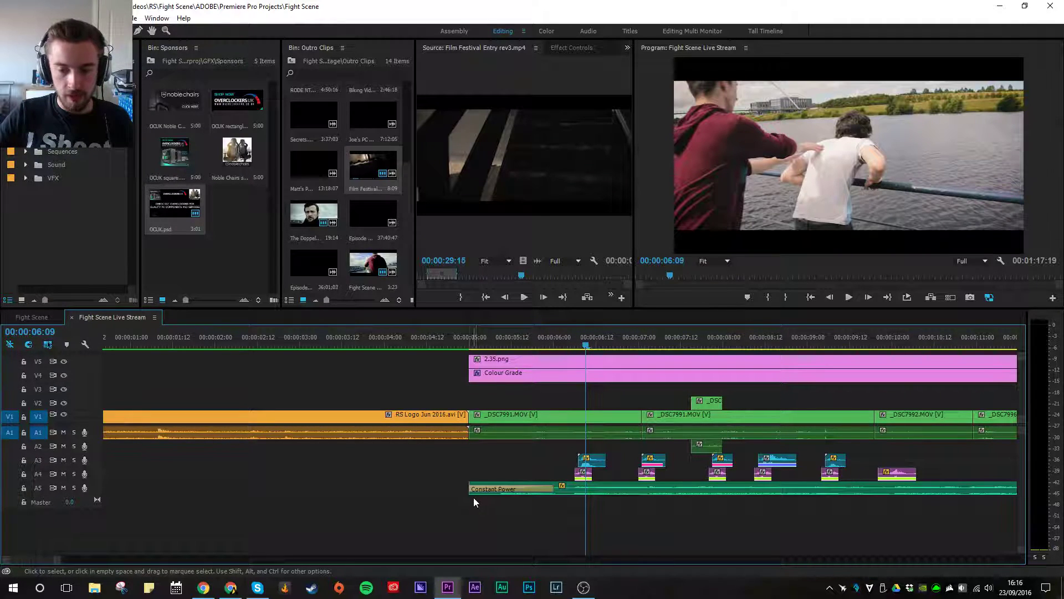
key("backslash")
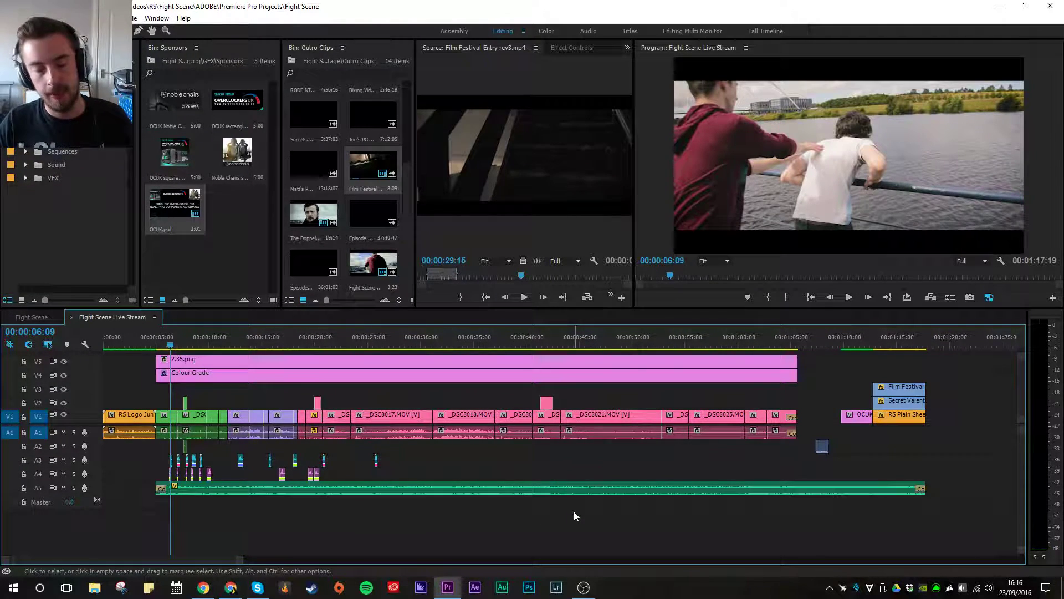
Step: Mute sound effect tracks A3 and A4 and play the fight from 00:00:06:02 with the A5 music on
left_click(63, 460)
left_click(63, 473)
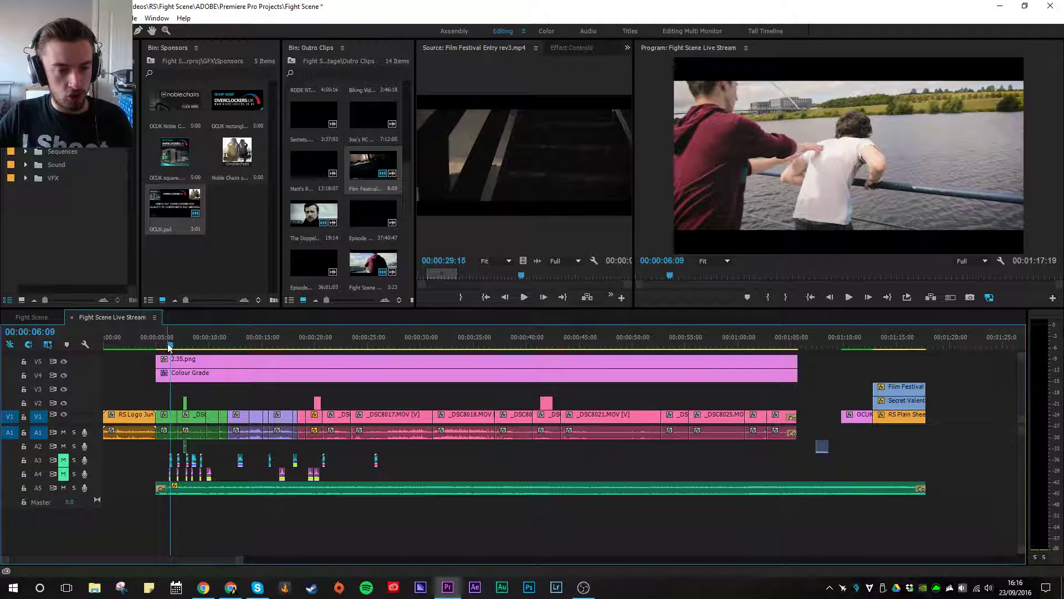
left_click(168, 346)
left_click(63, 488)
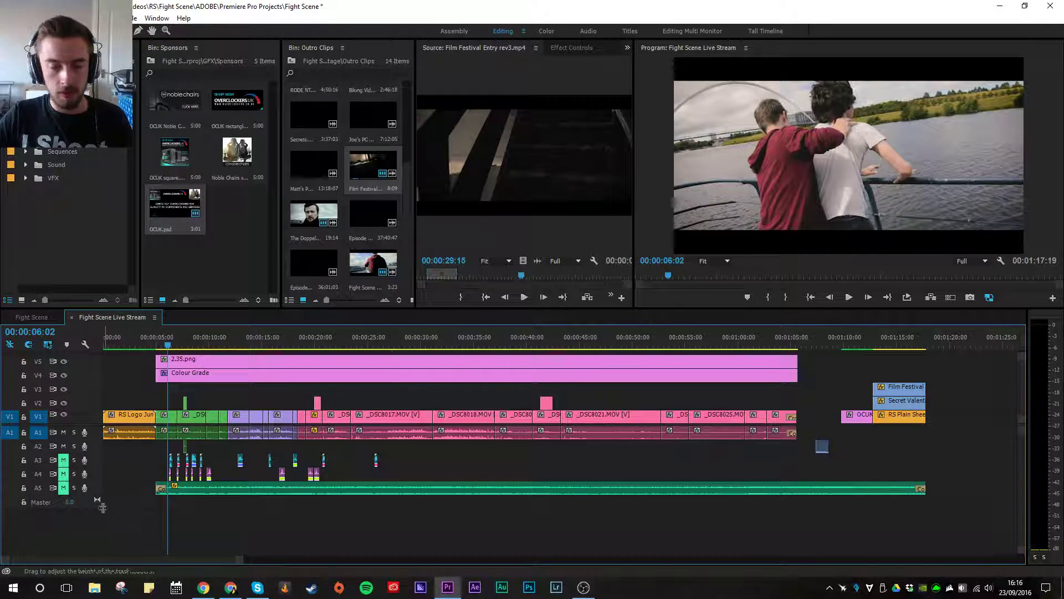
left_click(63, 488)
key("space")
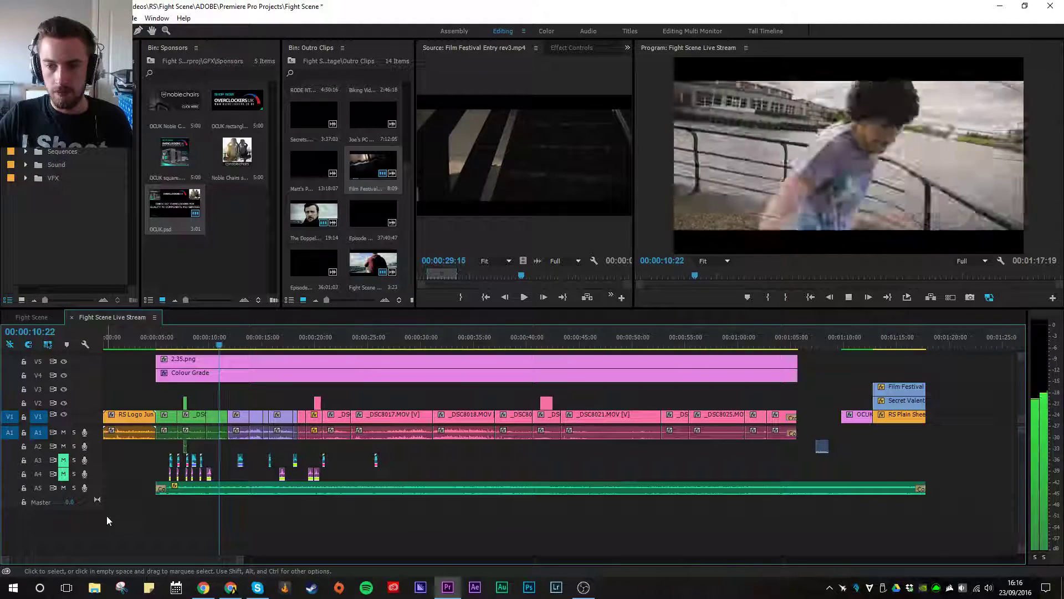
Step: Unmute tracks A3 and A4 and replay the fight from 00:00:05:21 with the sound effects
left_click(63, 474)
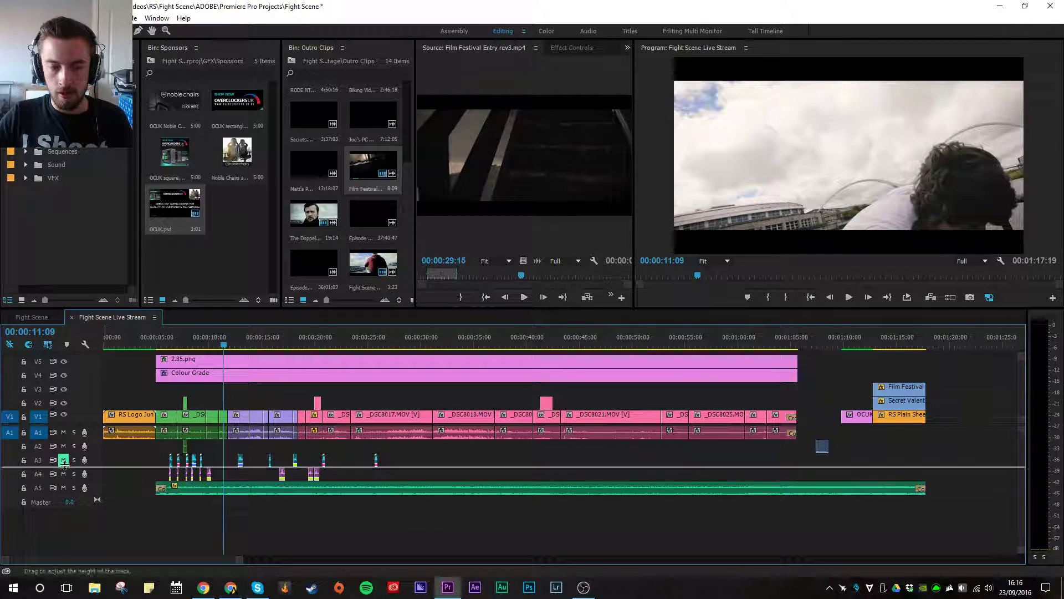
left_click(166, 342)
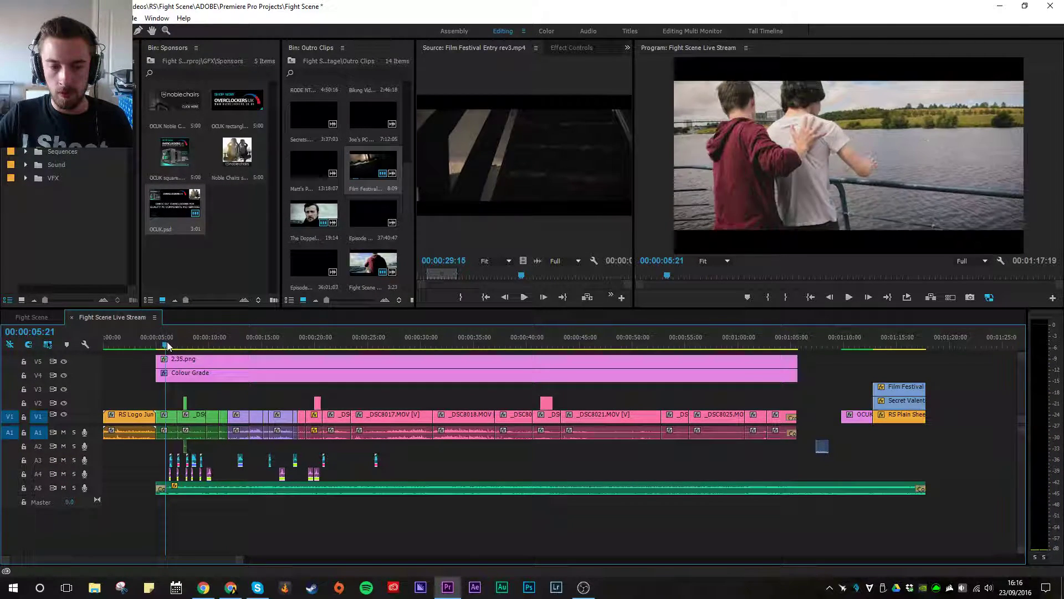
key("space")
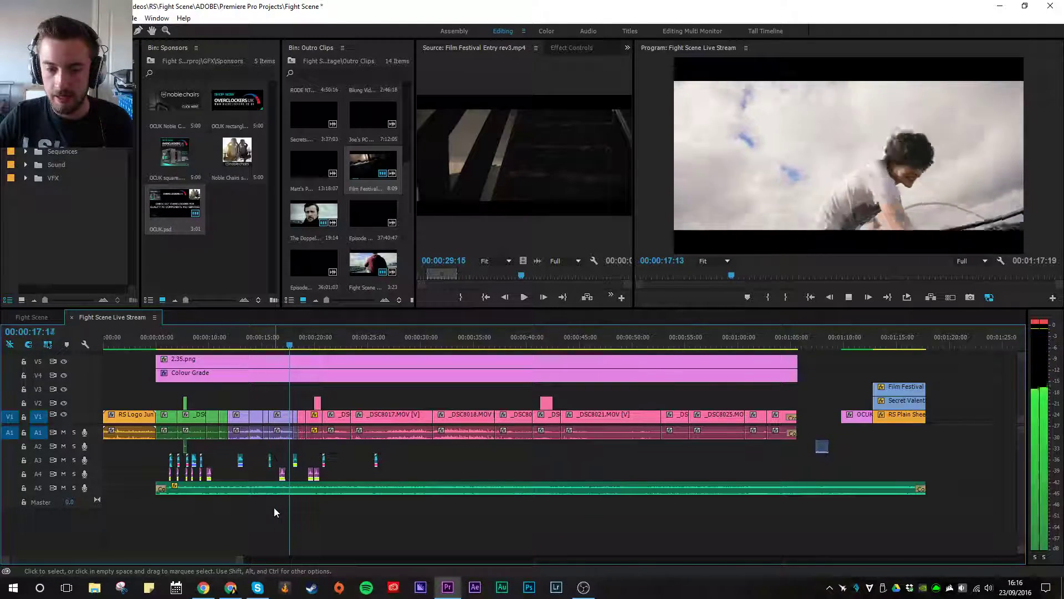
Step: Listen to the fight with the A5 music track muted, unmute it again, and save the project
left_click(62, 488)
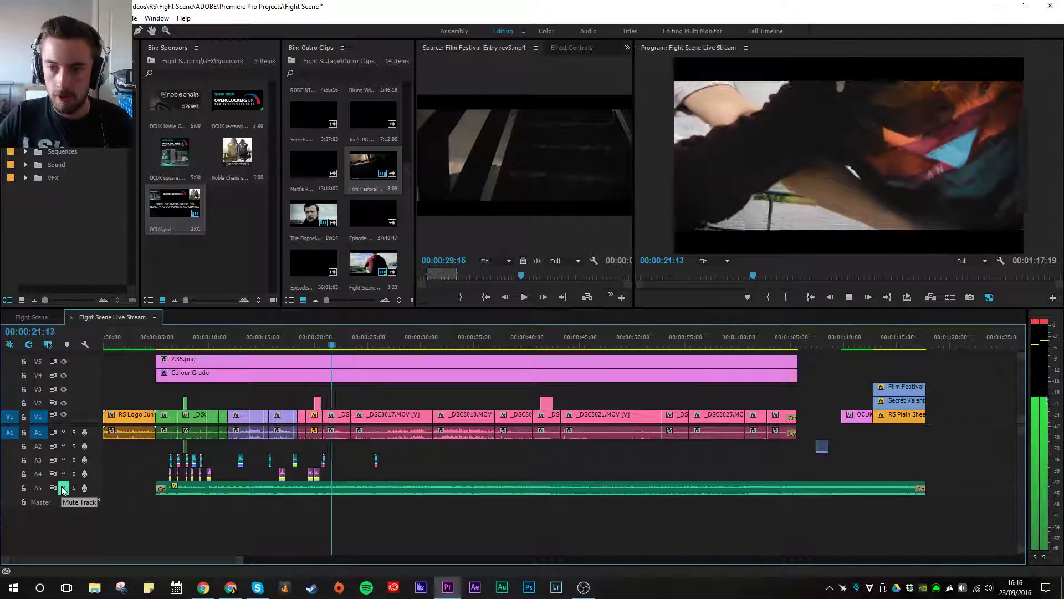
left_click(62, 487)
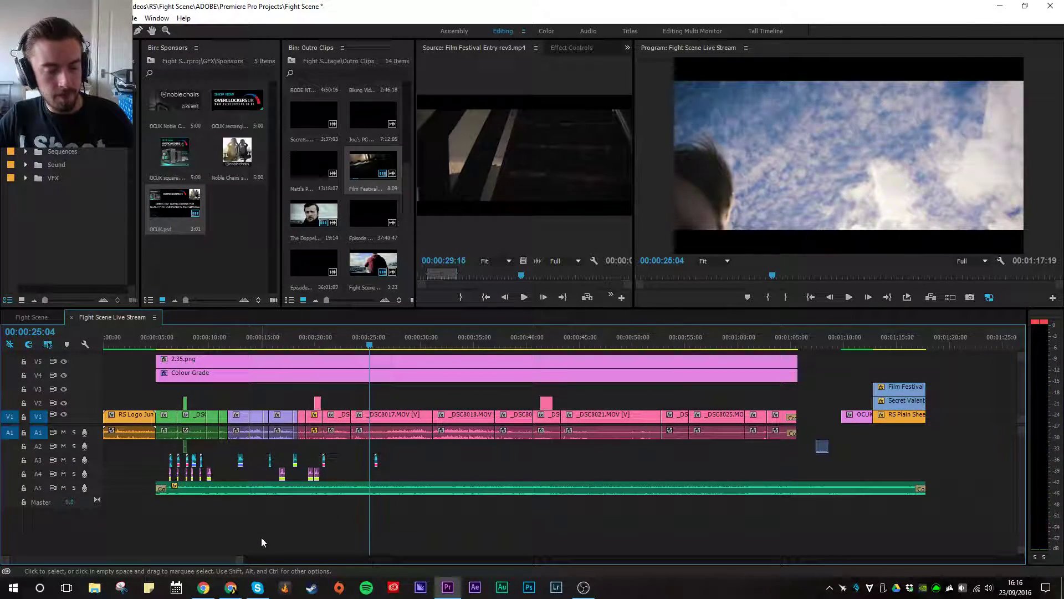
key("ctrl+s")
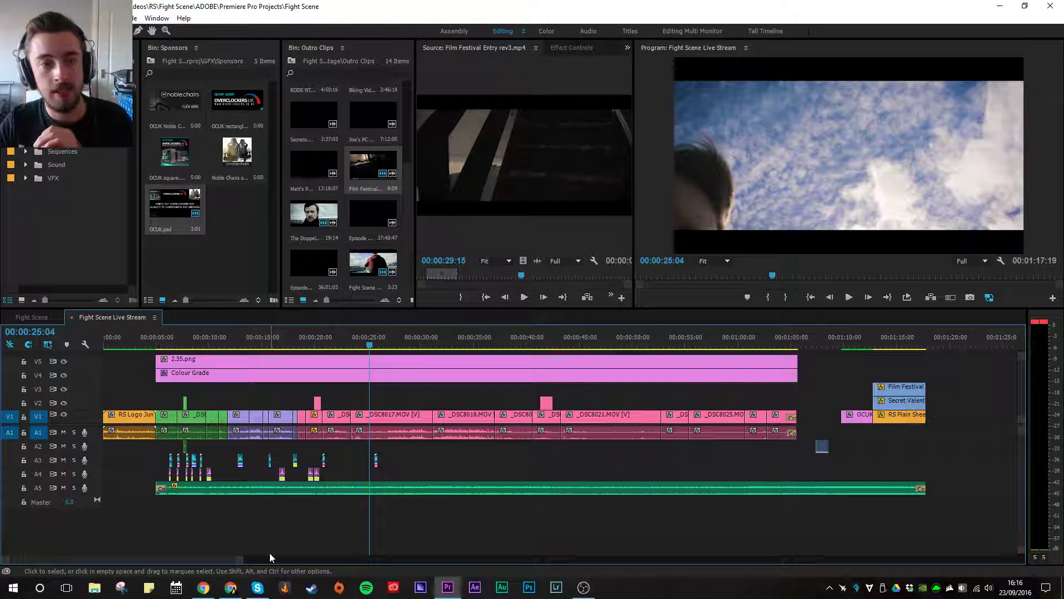
Step: Switch to the YouTube live dashboard in Chrome to check the stream, and return to Premiere Pro
key("alt+Tab")
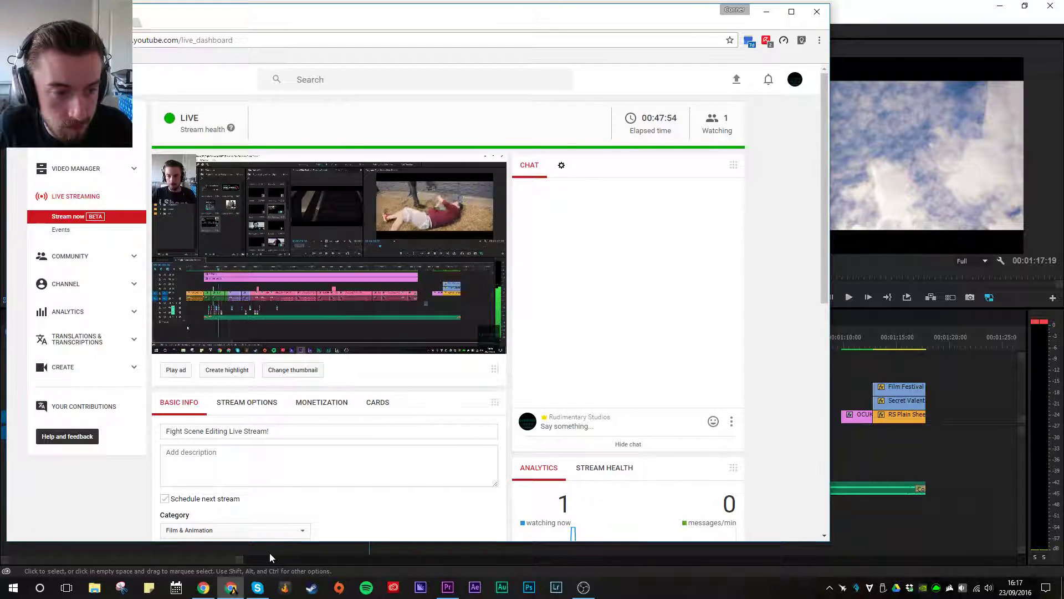
key("alt+Tab")
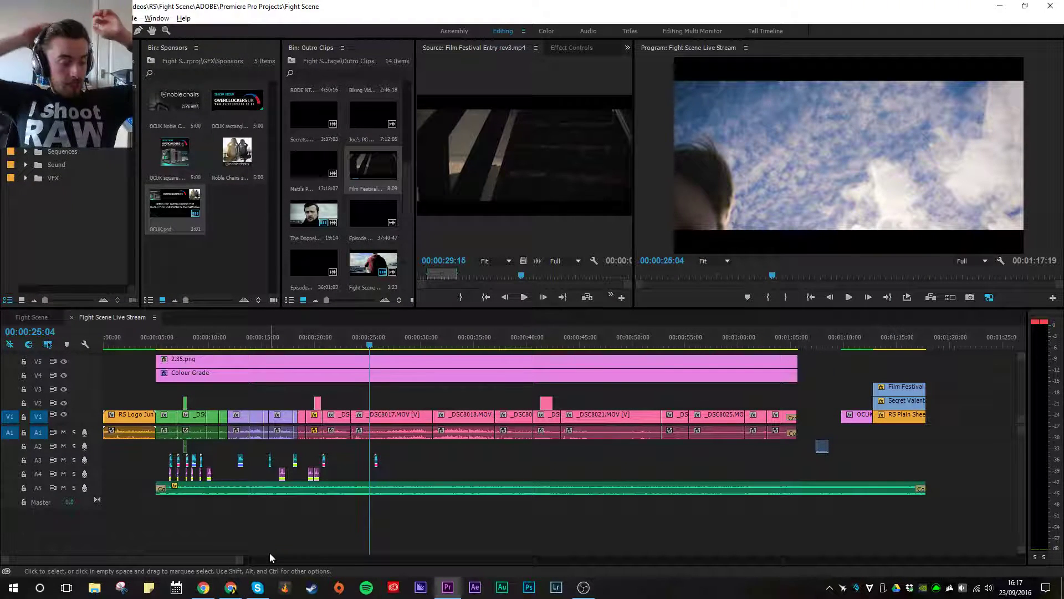